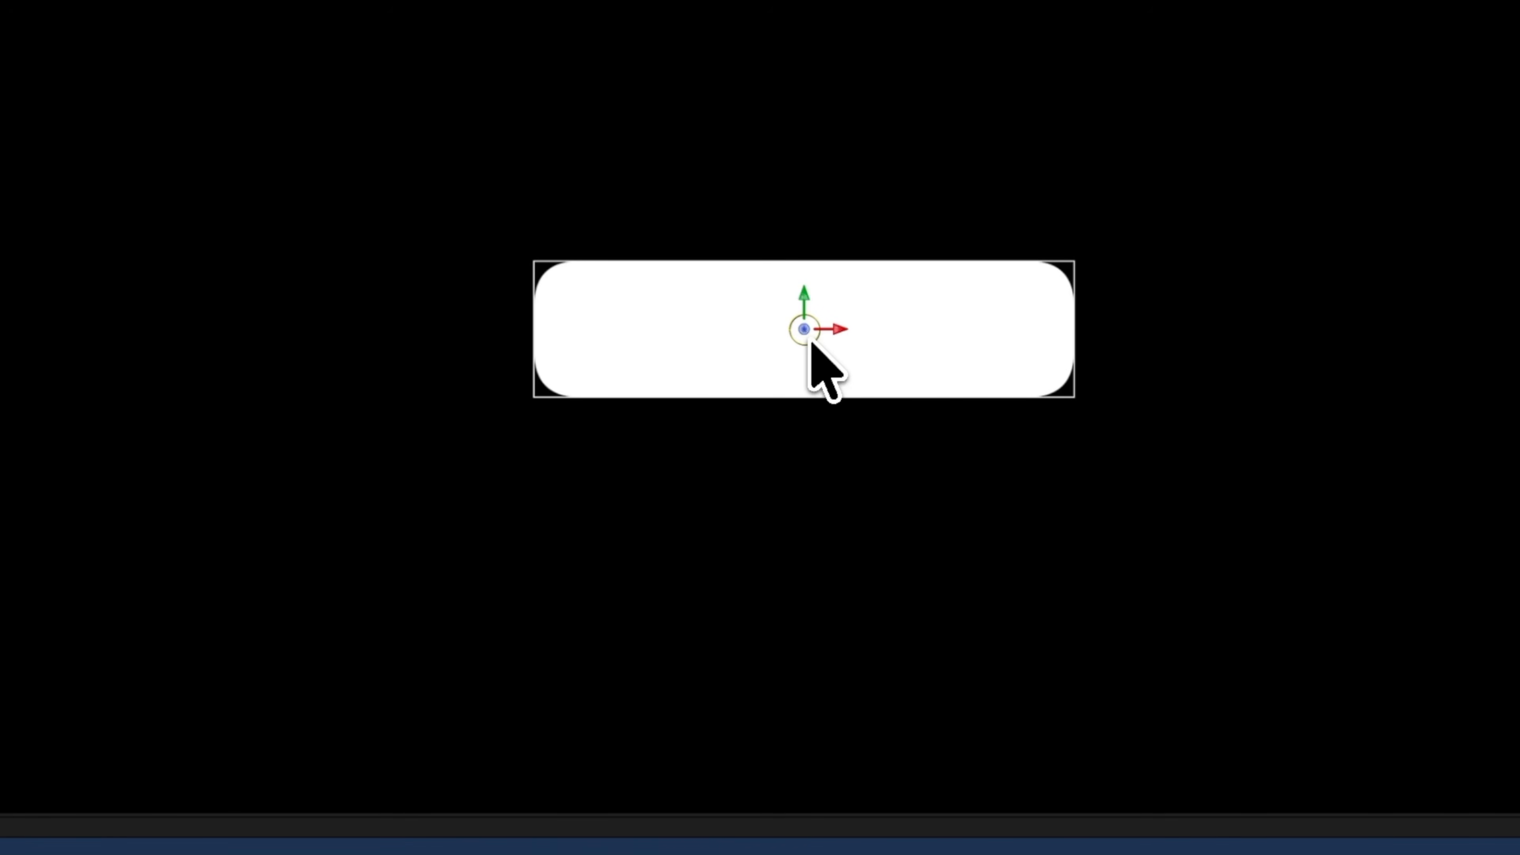
# Step: Try the rectangle's anchor point at its upper-left corner and high above its centre, testing the horizontal scale from each
pyautogui.moveTo(809, 344); pyautogui.dragTo(532, 269)
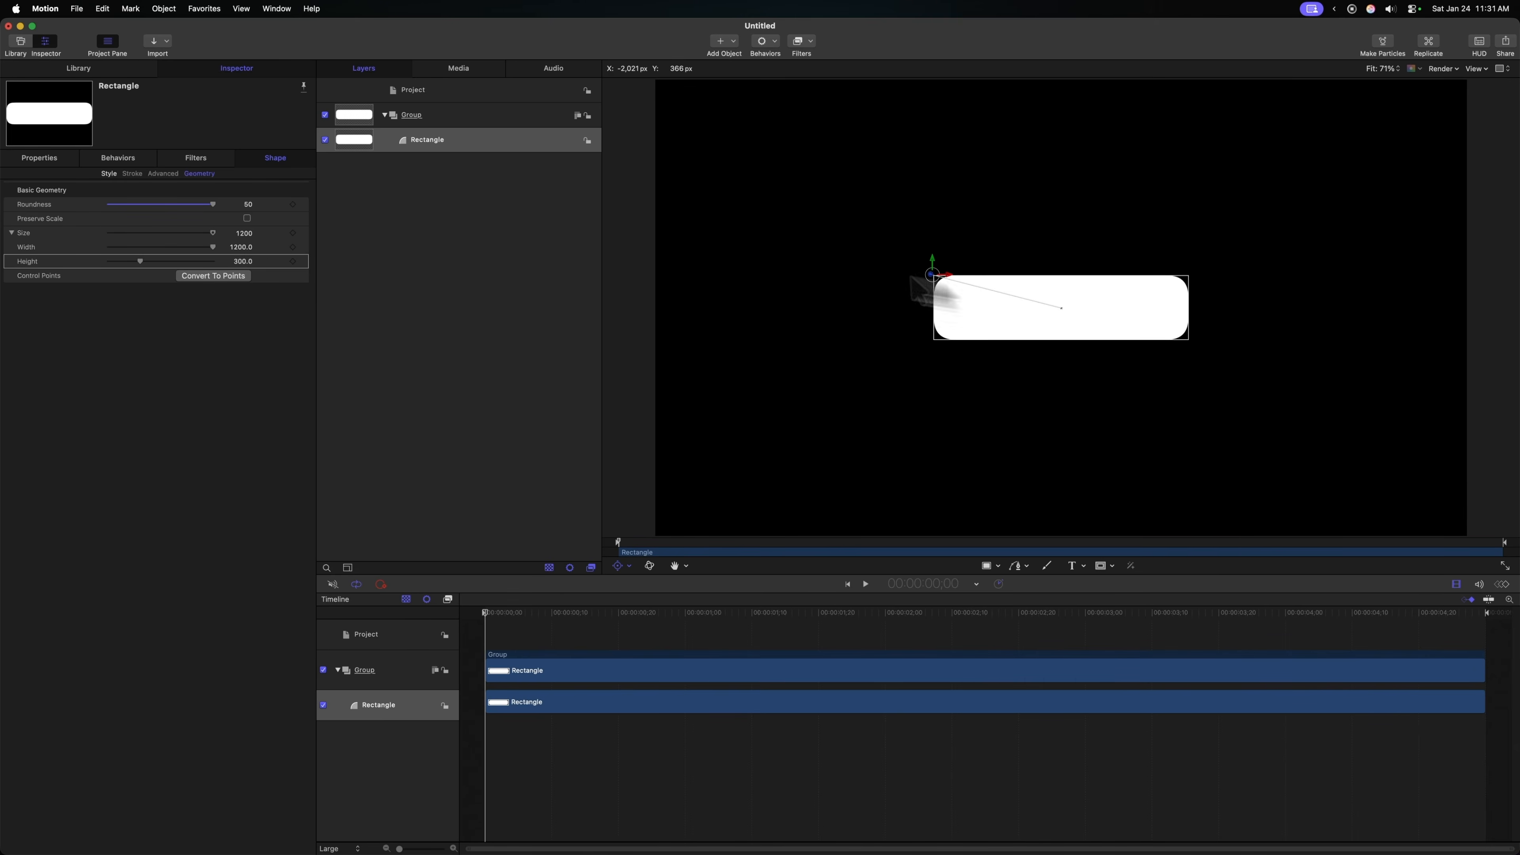
pyautogui.click(44, 158)
pyautogui.moveTo(138, 236)
pyautogui.mouseDown()
pyautogui.moveTo(110, 237)
pyautogui.moveTo(123, 240)
pyautogui.mouseUp()
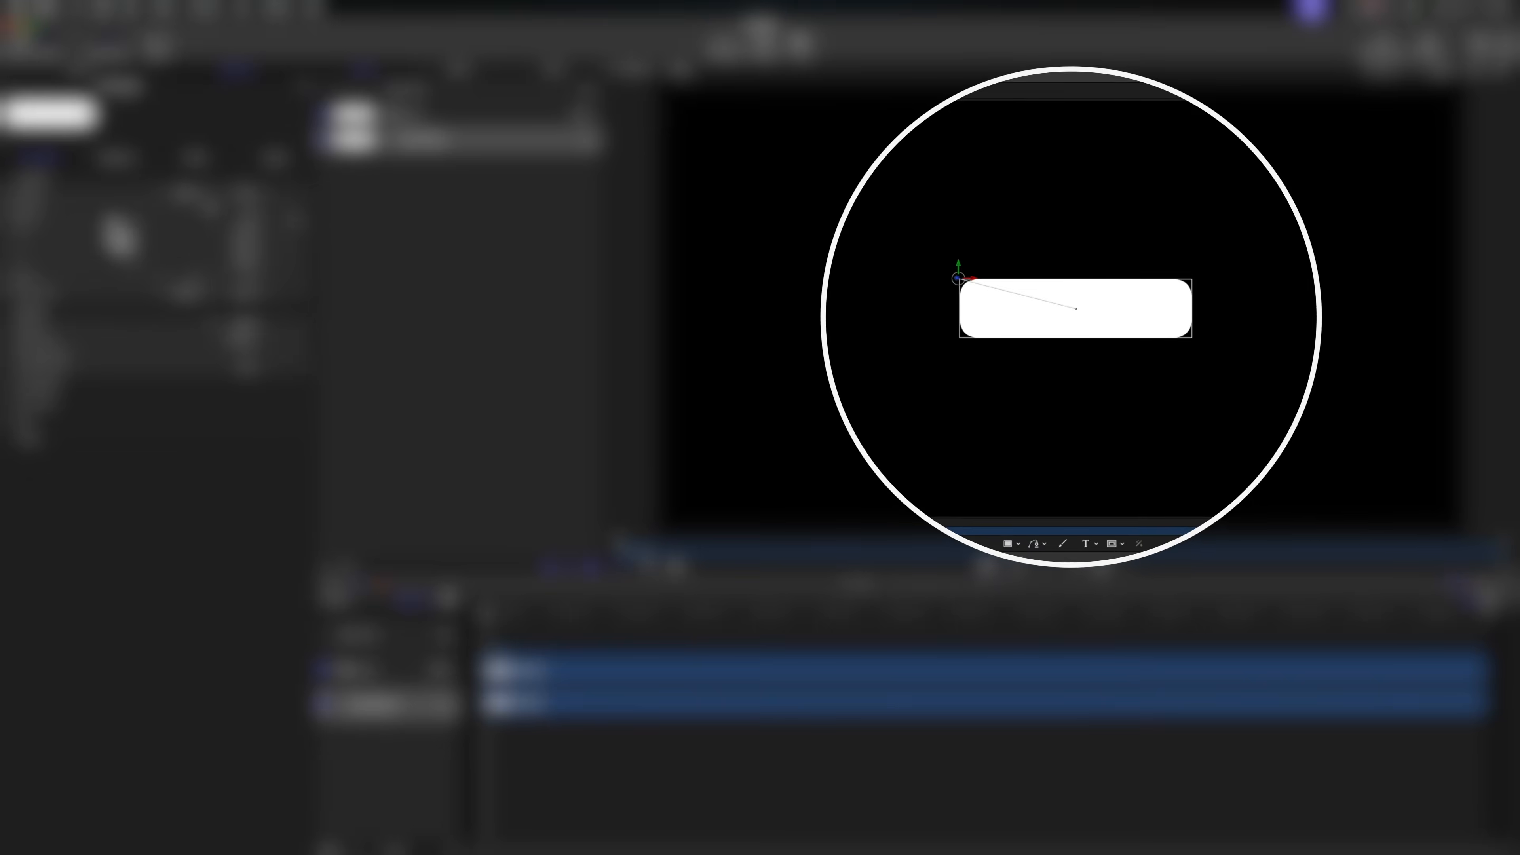
pyautogui.moveTo(933, 278); pyautogui.dragTo(1060, 139)
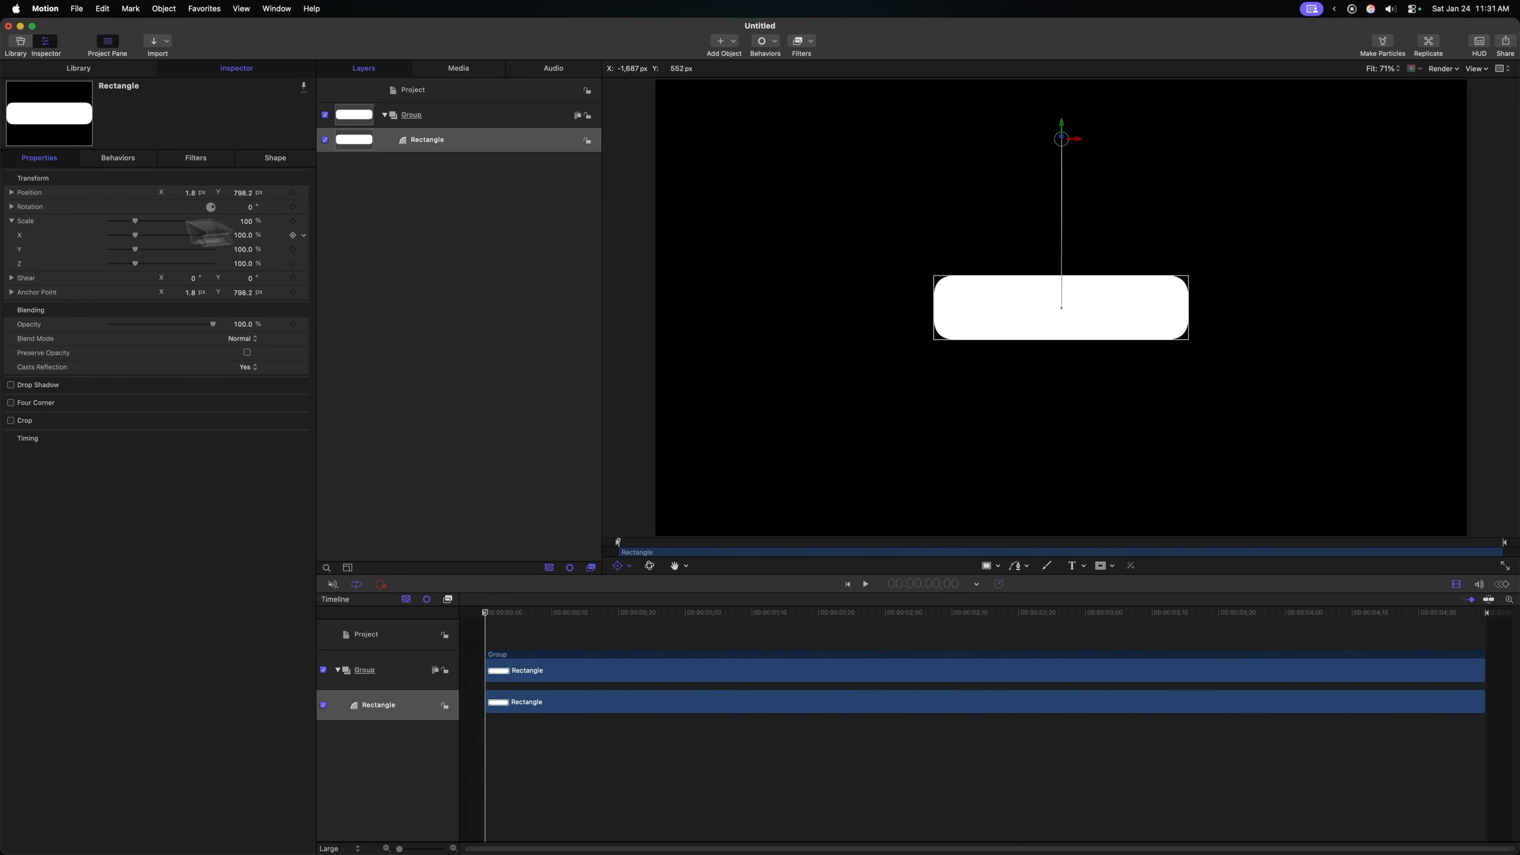
pyautogui.moveTo(127, 226)
pyautogui.mouseDown()
pyautogui.moveTo(109, 221)
pyautogui.moveTo(134, 222)
pyautogui.mouseUp()
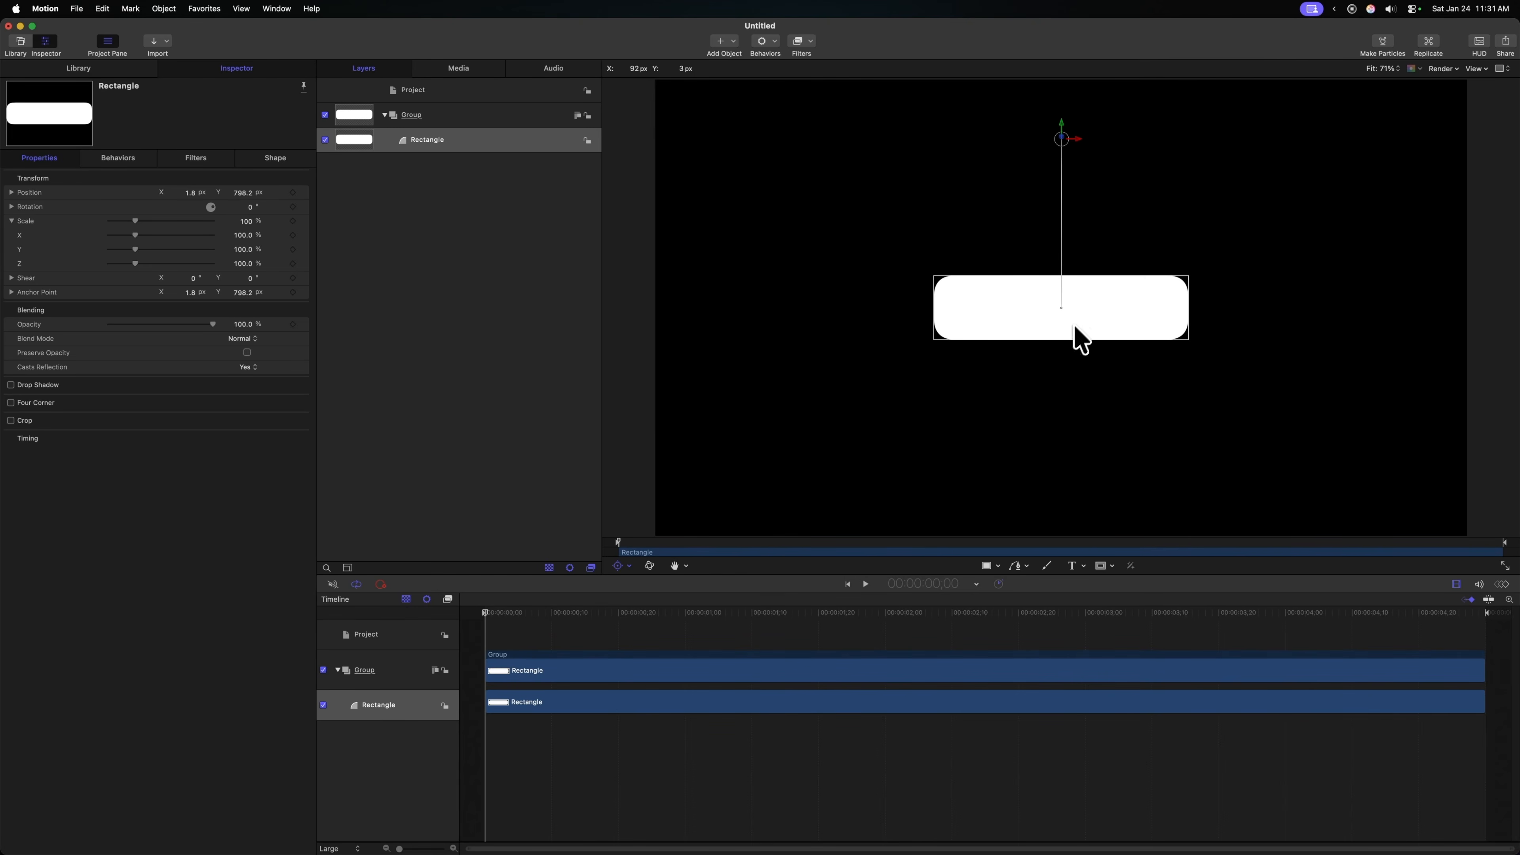
# Step: Move the rectangle's anchor point to the middle of its left edge, at about X -617.8 and Y 27.5 px, and test the X scale
pyautogui.moveTo(1066, 198); pyautogui.dragTo(938, 310)
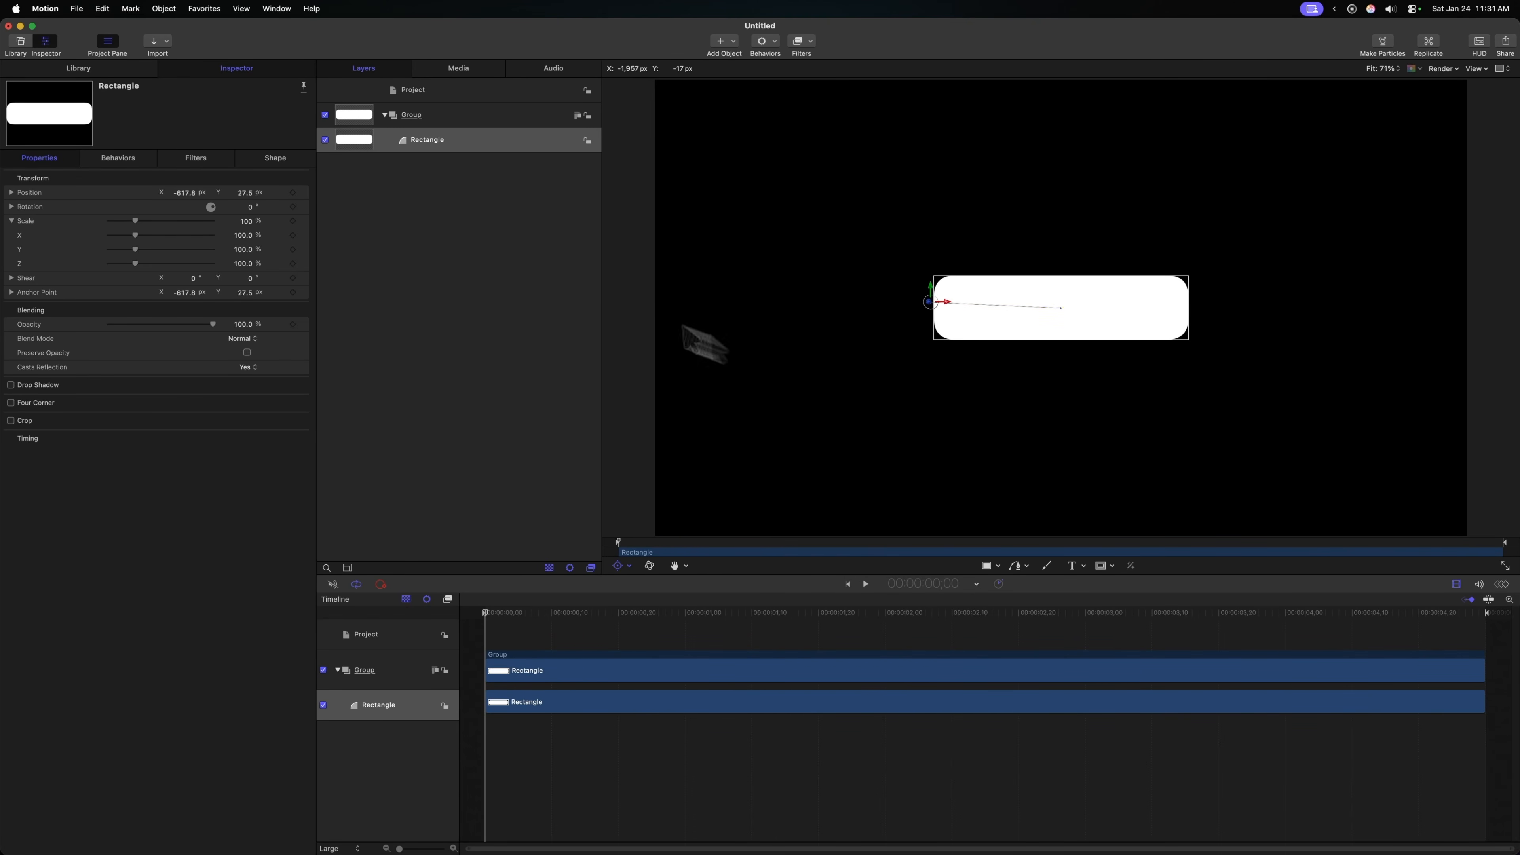
pyautogui.moveTo(133, 235); pyautogui.dragTo(110, 232)
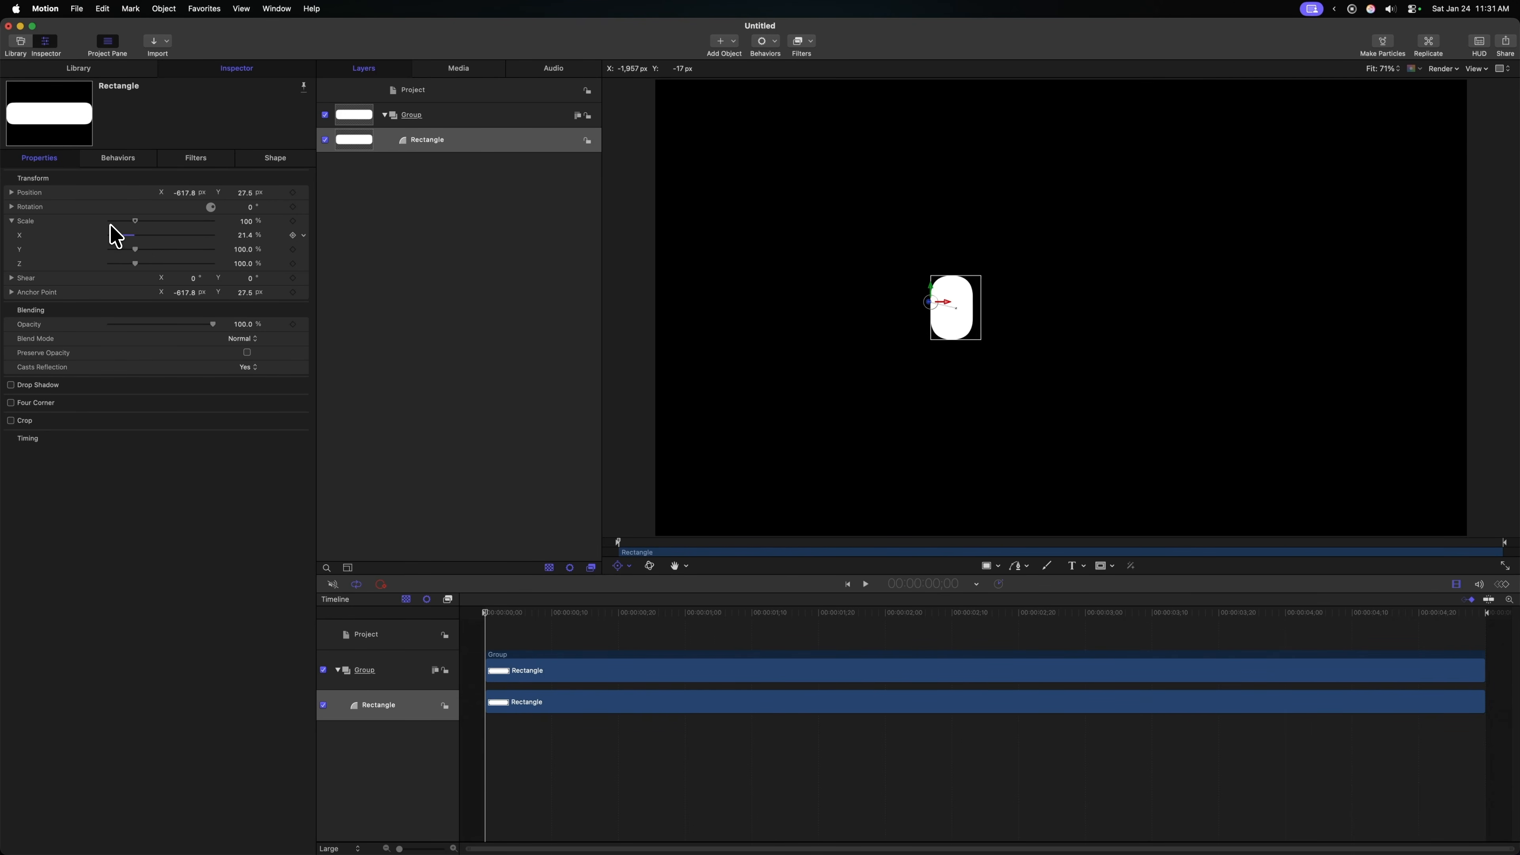
pyautogui.moveTo(115, 236); pyautogui.dragTo(126, 234)
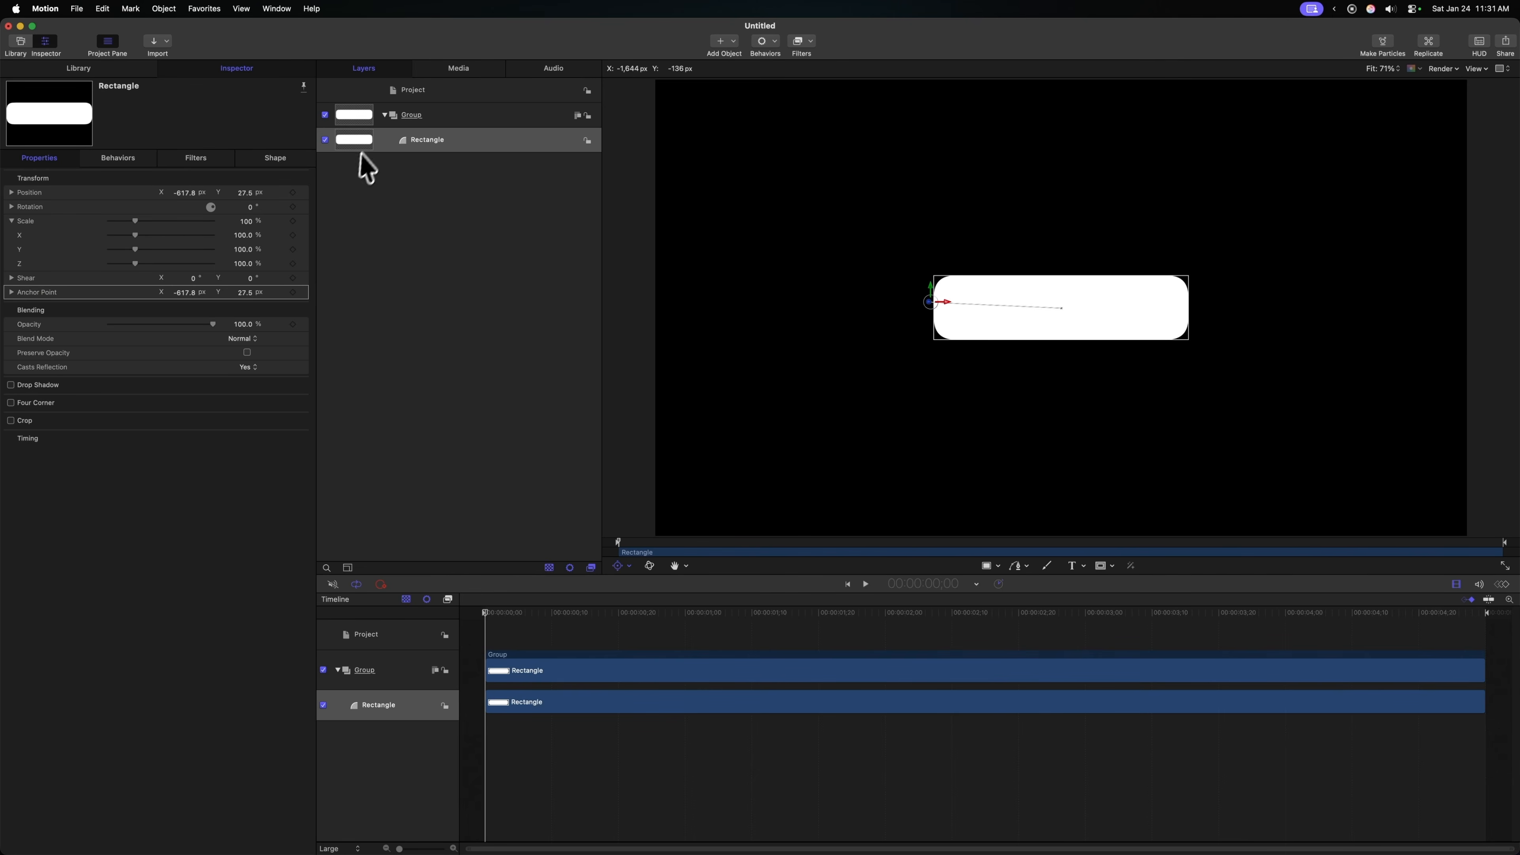
# Step: Set the rectangle's anchor point to exactly X -600 px, half its width, and Y 0 px, and test the X scale from there
pyautogui.click(267, 159)
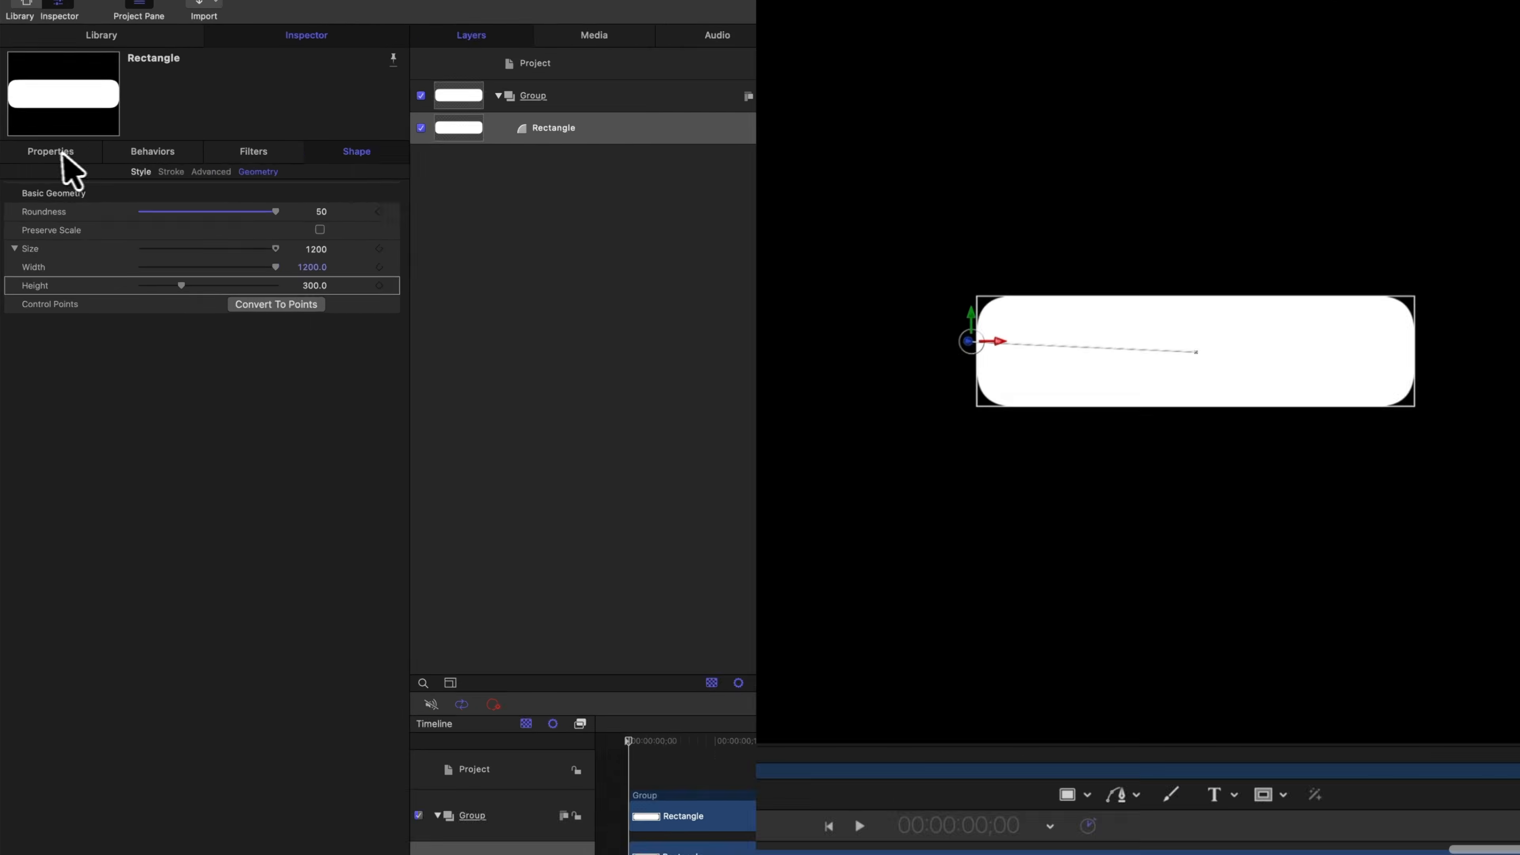
pyautogui.click(39, 157)
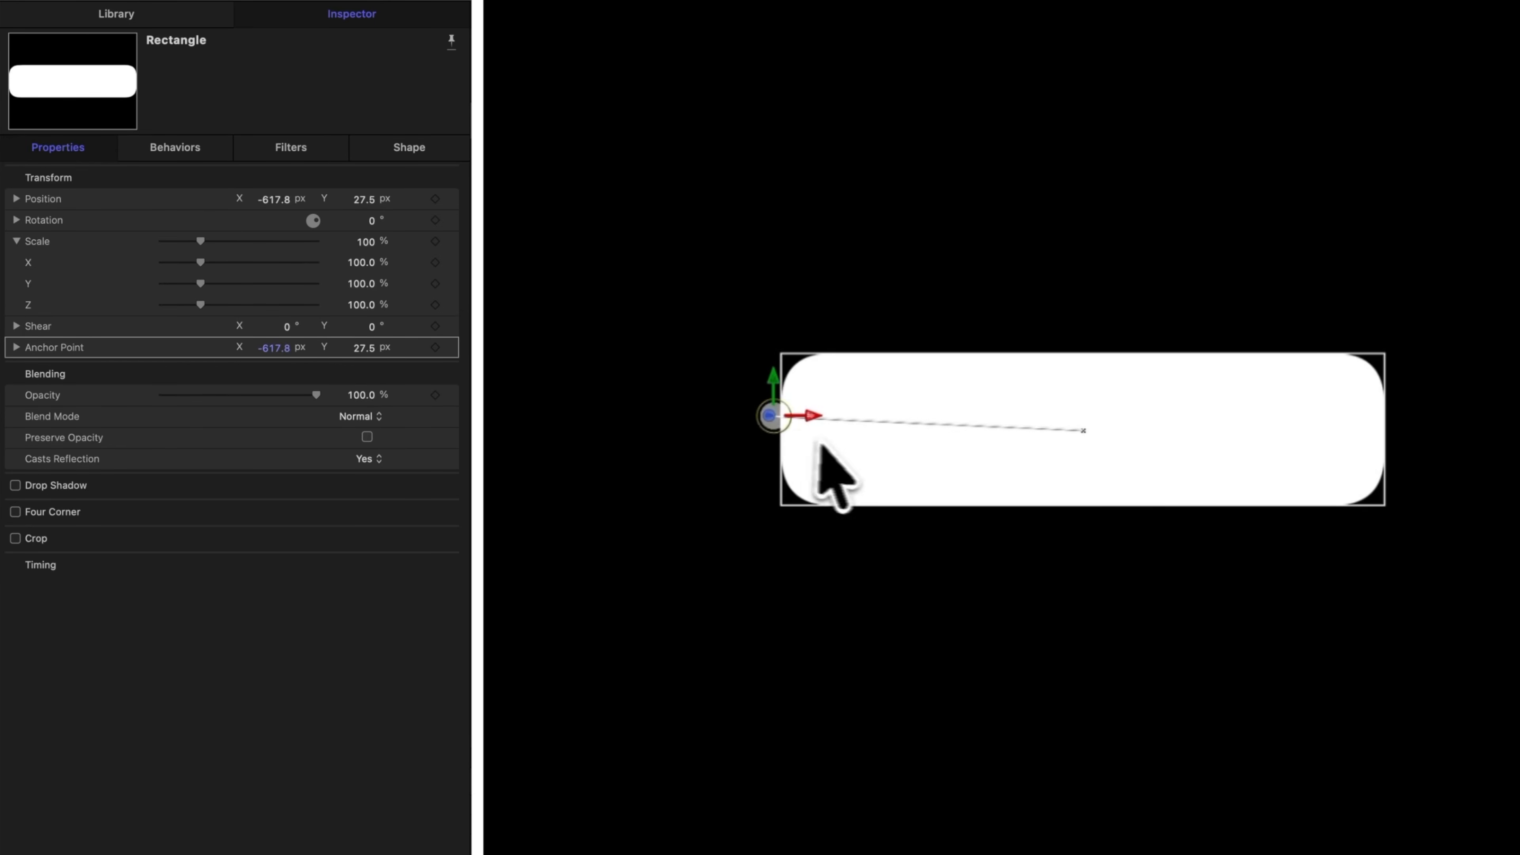
pyautogui.moveTo(191, 261)
pyautogui.mouseDown()
pyautogui.moveTo(166, 262)
pyautogui.moveTo(201, 264)
pyautogui.mouseUp()
pyautogui.click(275, 348)
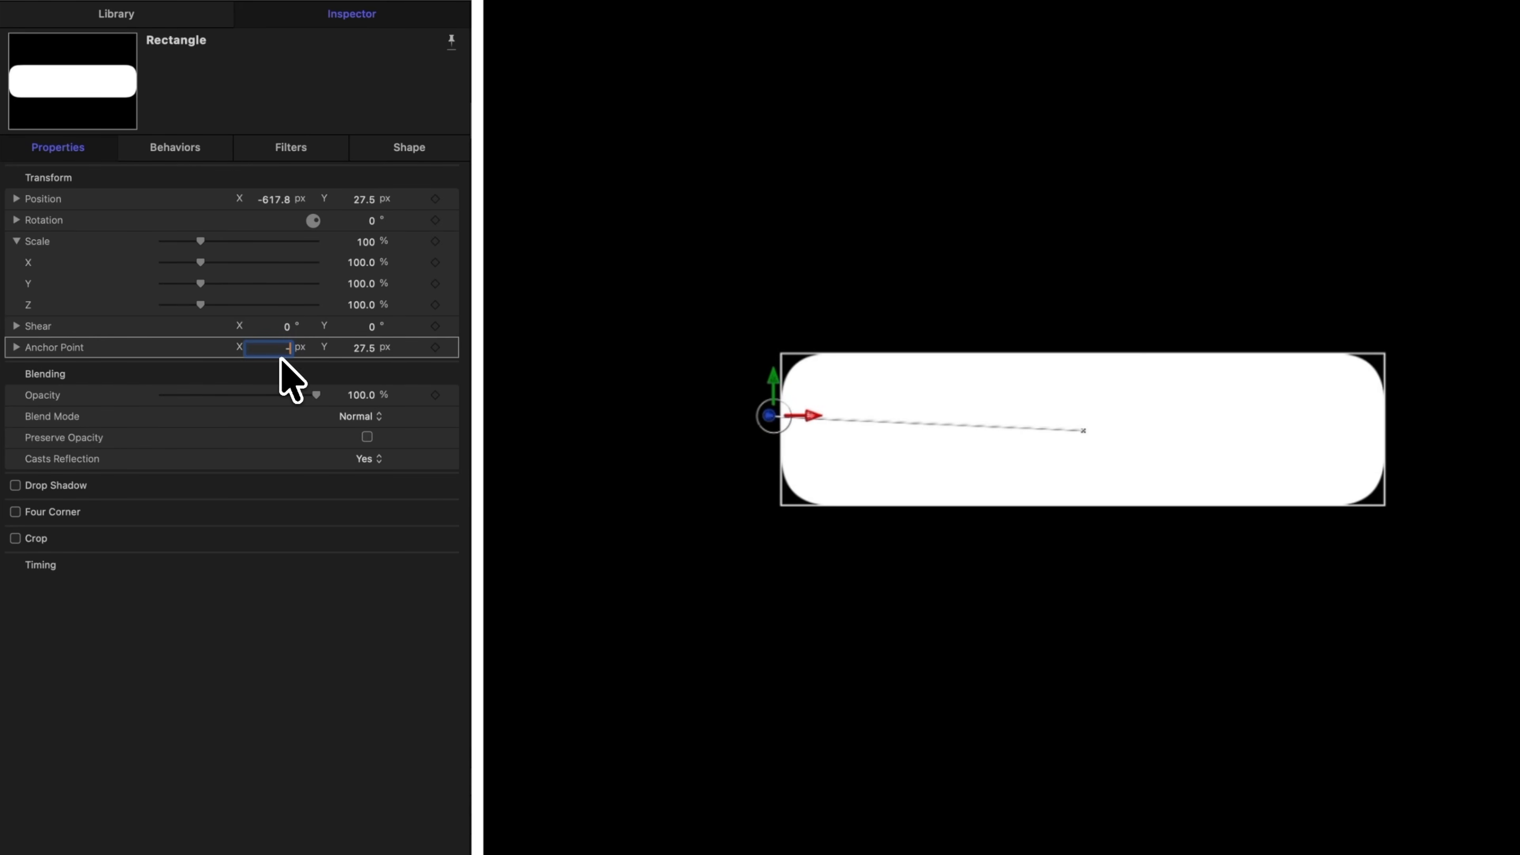
pyautogui.press('Return')
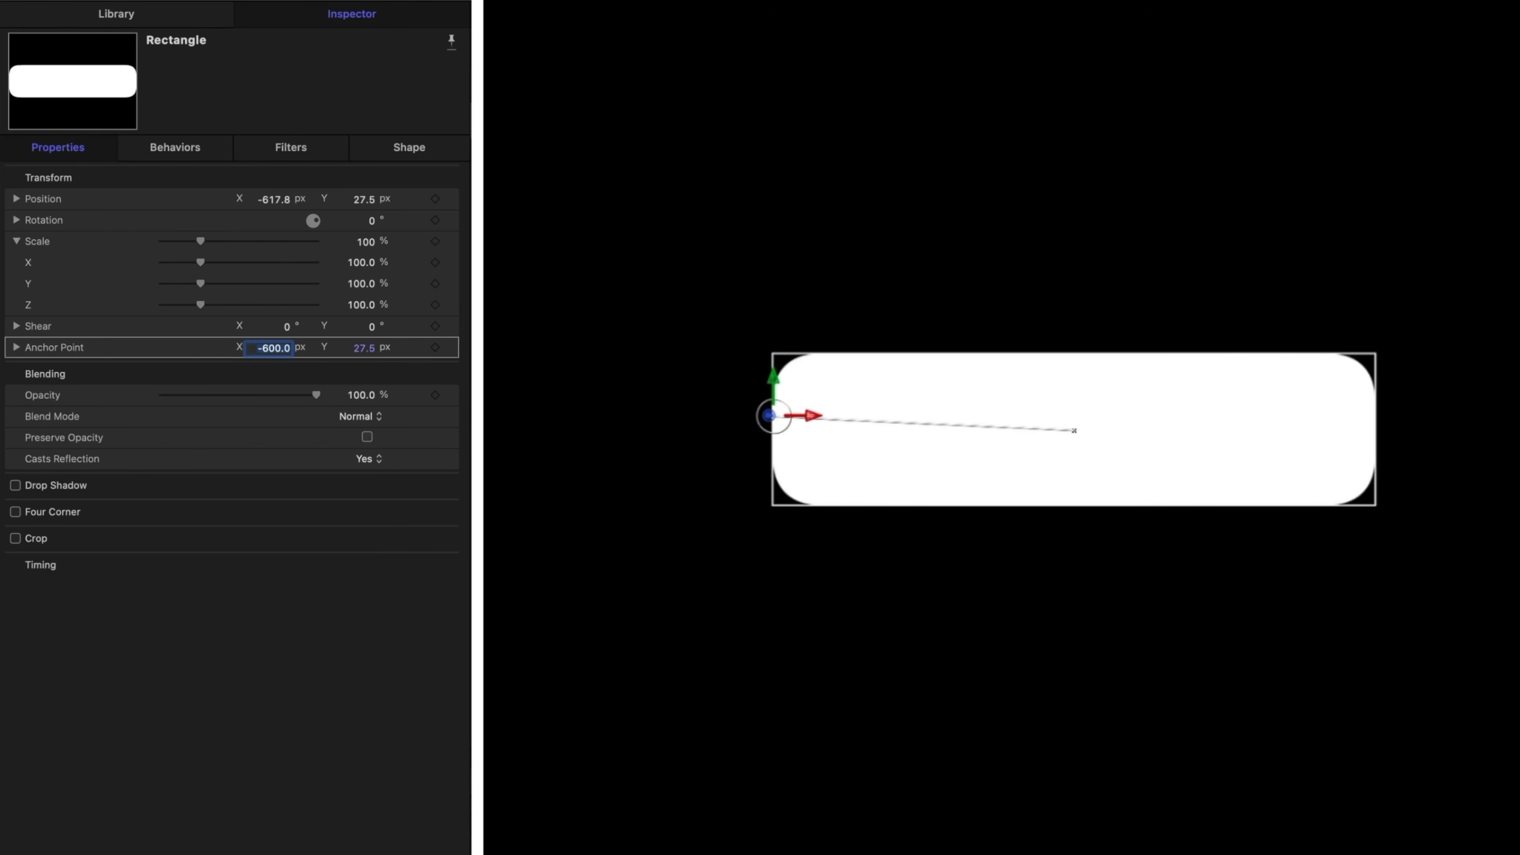
pyautogui.click(362, 348)
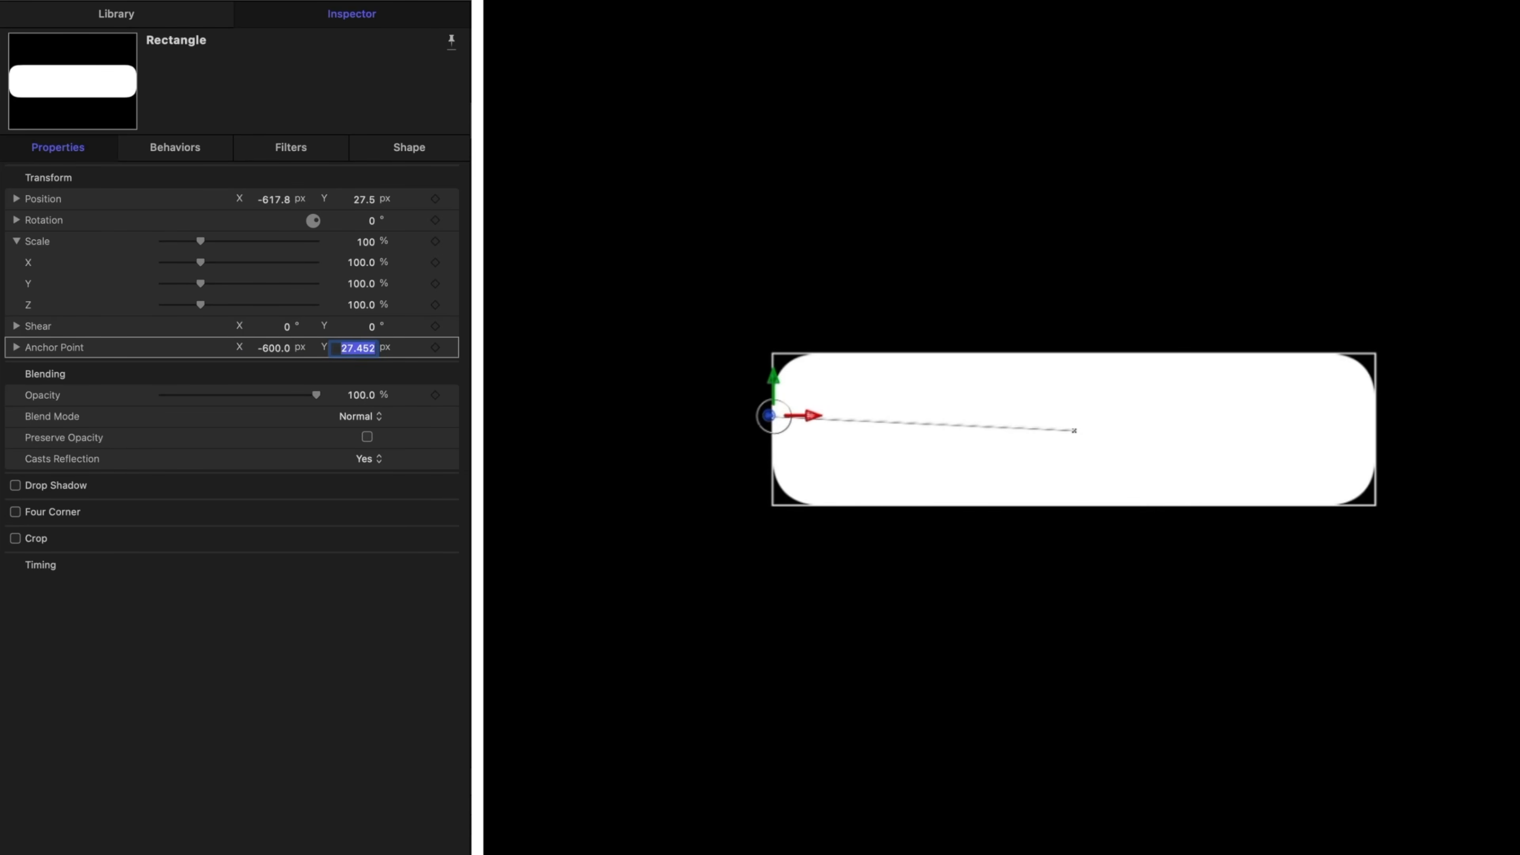
pyautogui.write('0')
pyautogui.press('Return')
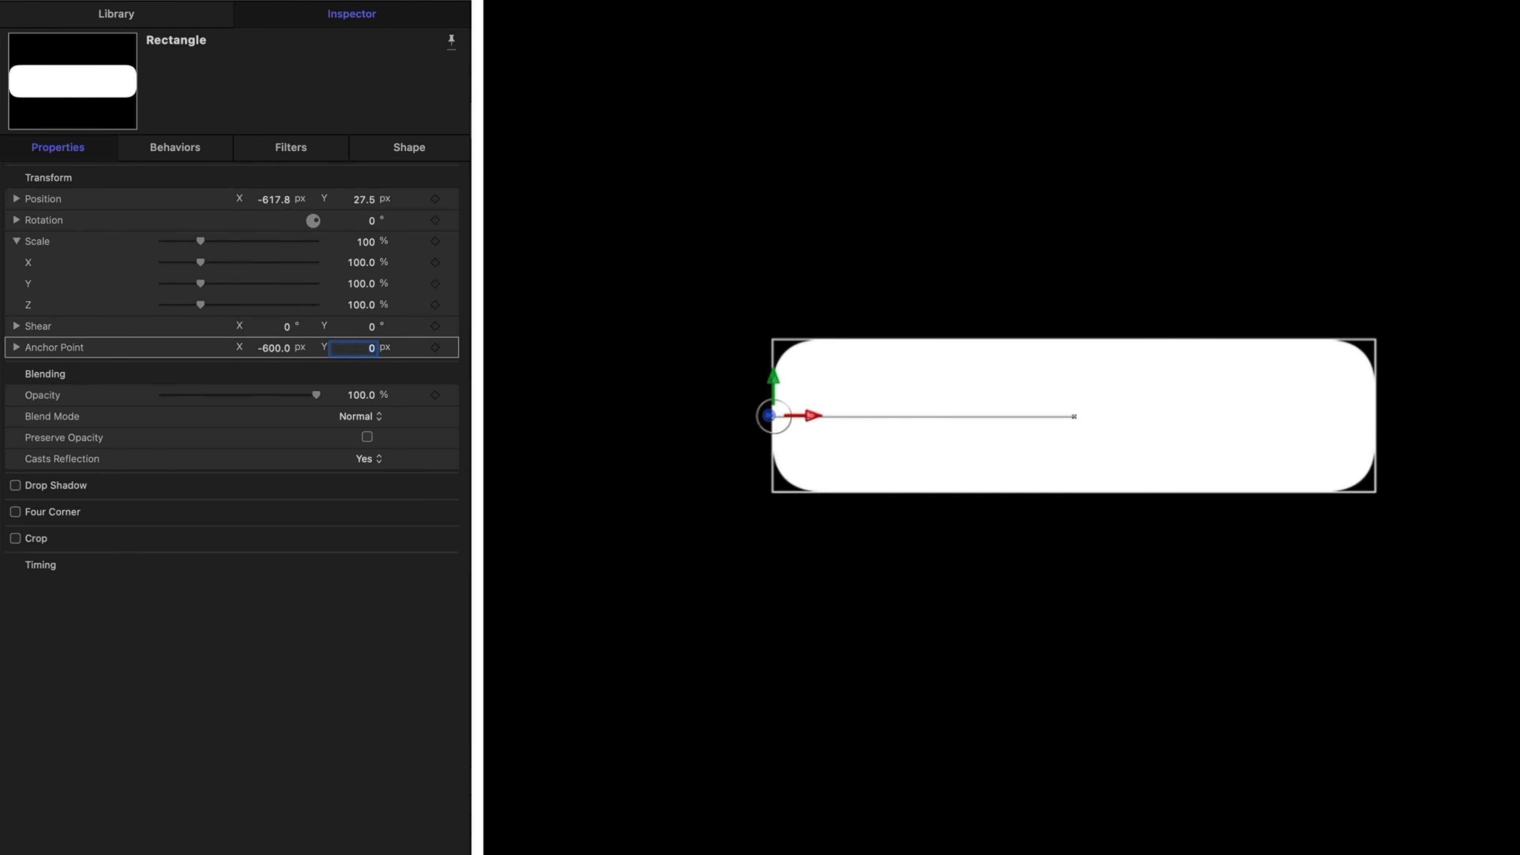
pyautogui.moveTo(200, 262); pyautogui.dragTo(168, 263)
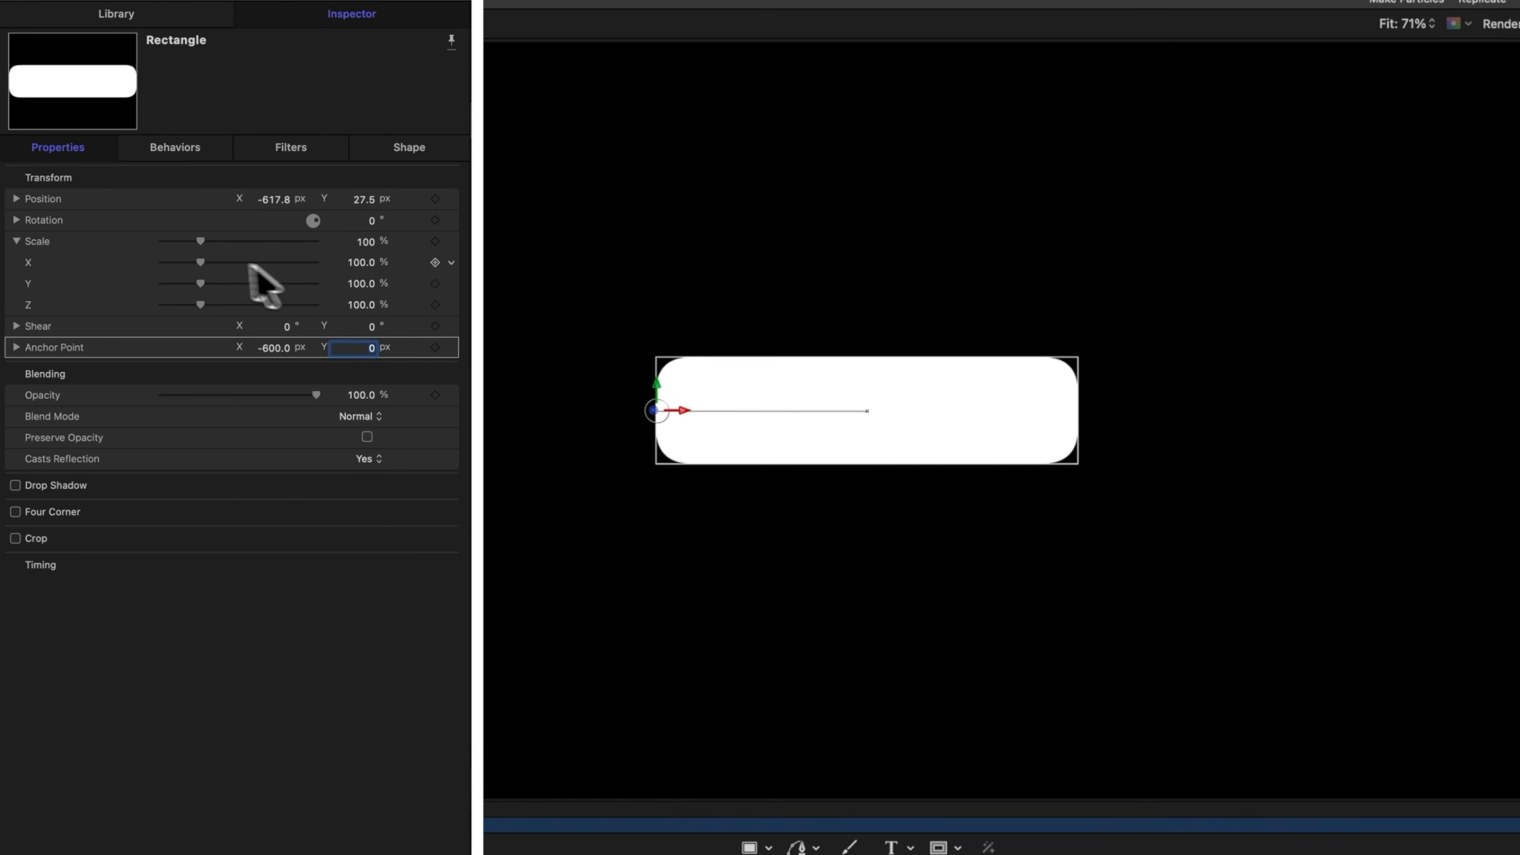
pyautogui.moveTo(189, 256)
pyautogui.mouseDown()
pyautogui.moveTo(164, 259)
pyautogui.moveTo(235, 264)
pyautogui.moveTo(200, 271)
pyautogui.mouseUp()
# Step: Add an Overshoot parameter behavior to the rectangle's X scale
pyautogui.click(16, 241)
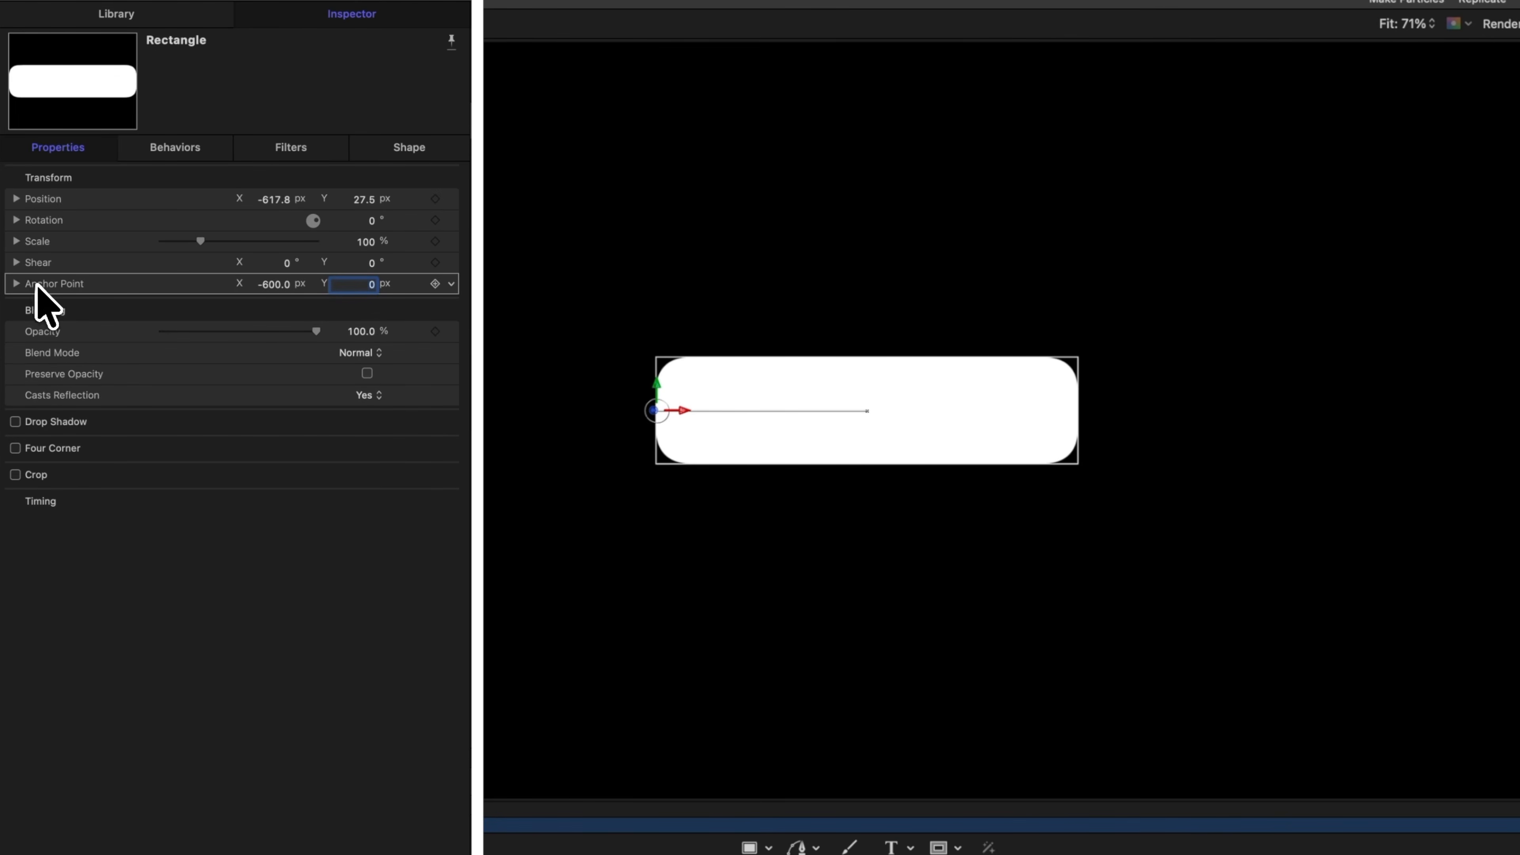
pyautogui.click(16, 241)
pyautogui.click(32, 267)
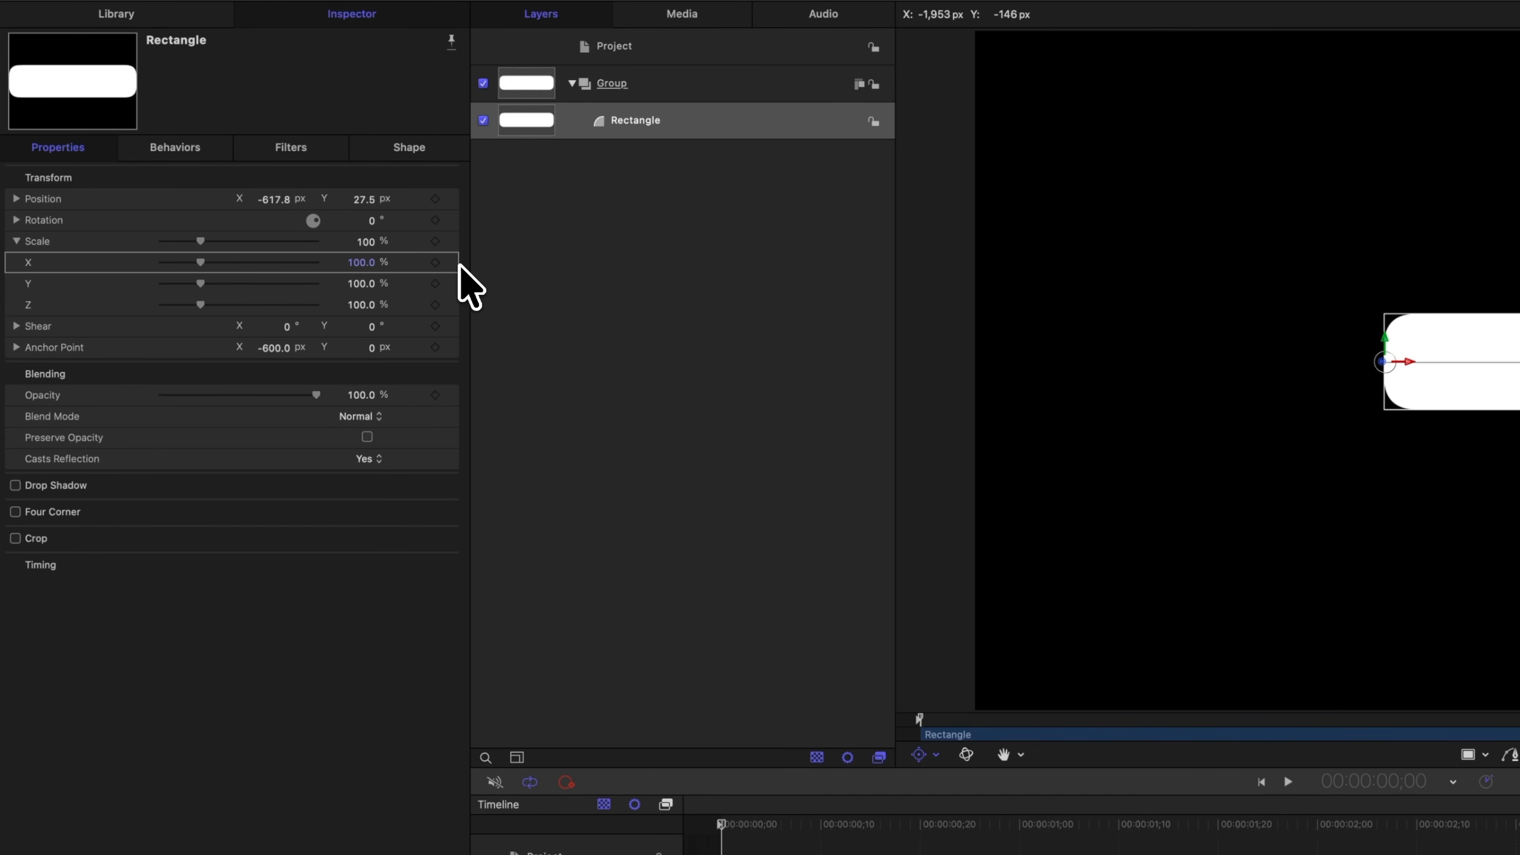
pyautogui.click(452, 263)
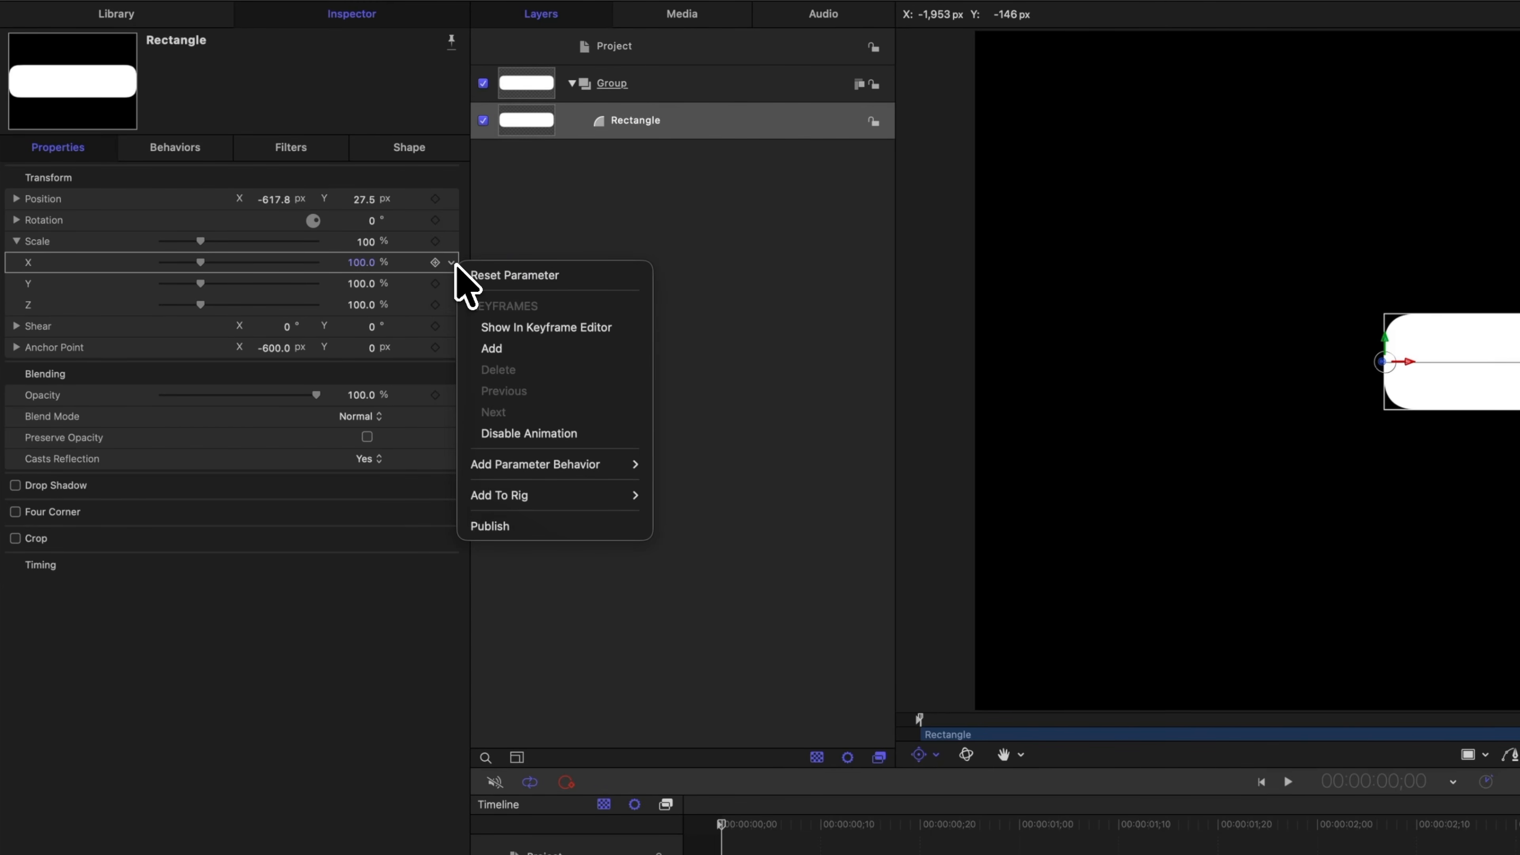
pyautogui.moveTo(599, 462)
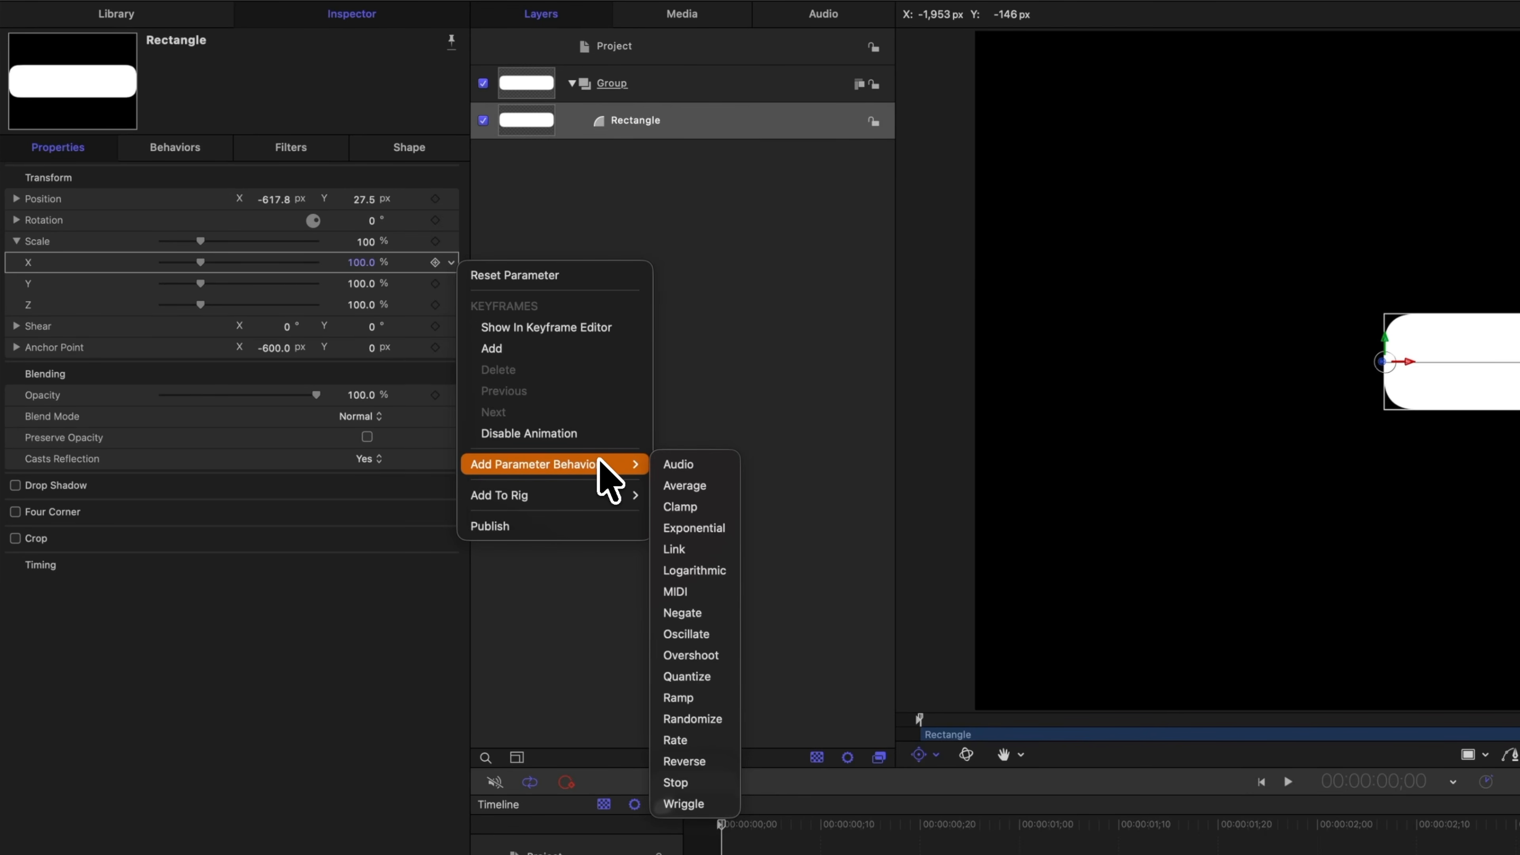
pyautogui.click(732, 662)
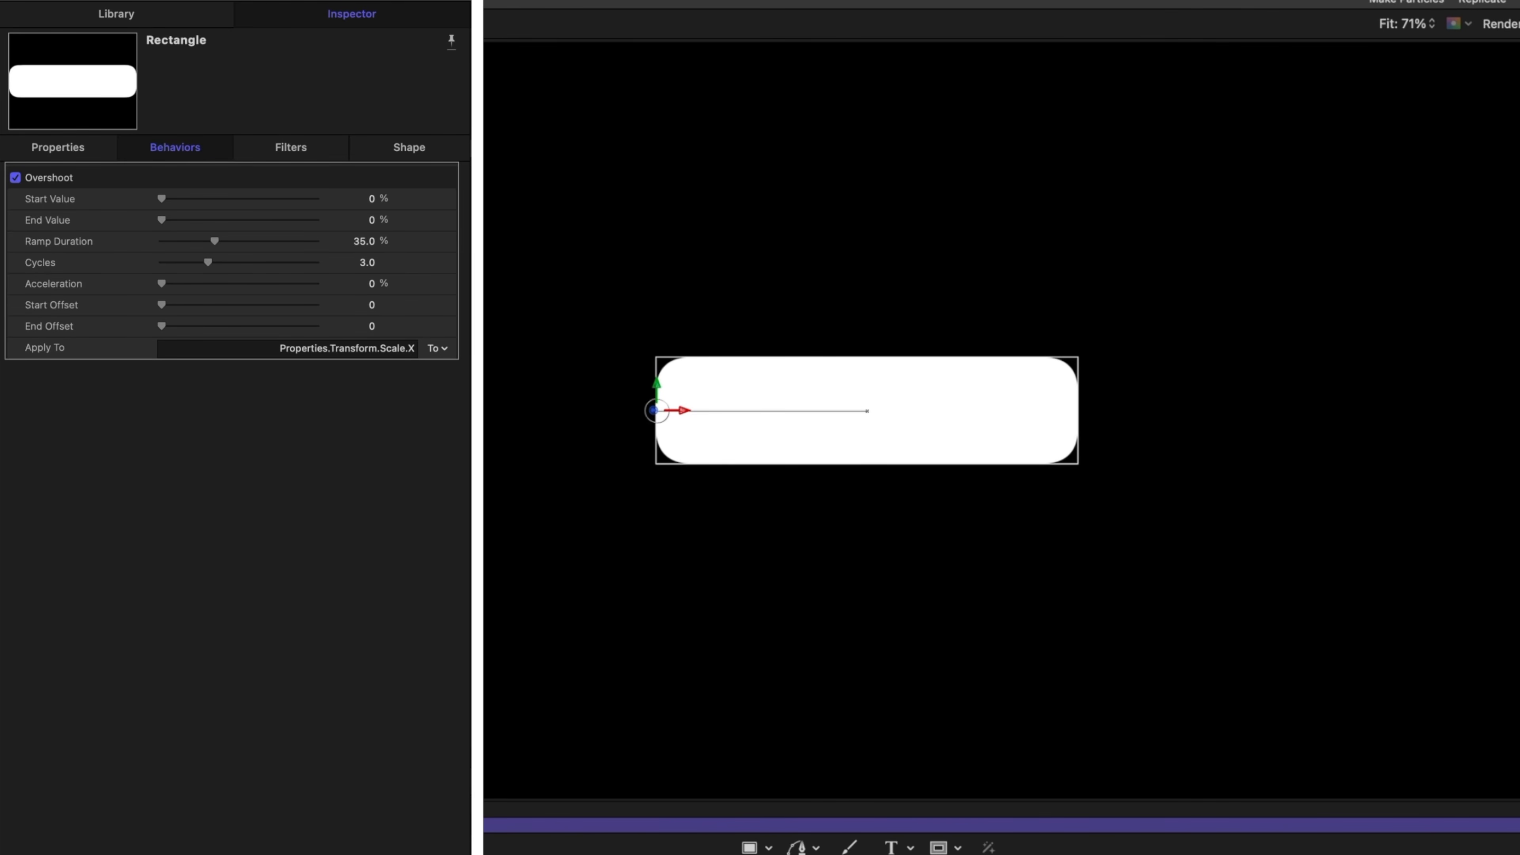
# Step: Set the Overshoot behavior's Start Value to -100% and check the rectangle's individual scale values
pyautogui.click(98, 198)
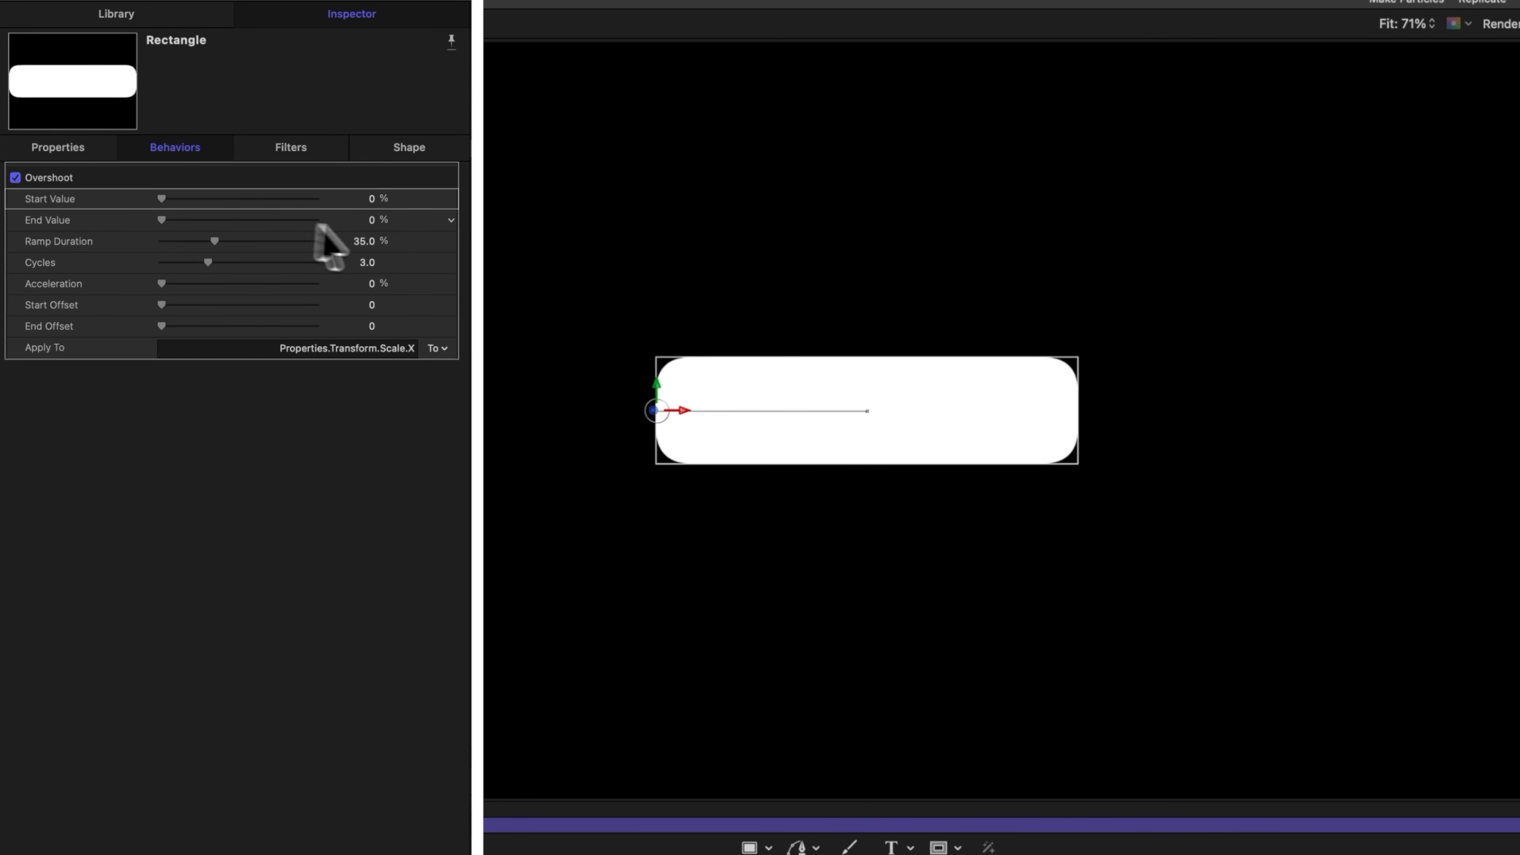
pyautogui.click(372, 199)
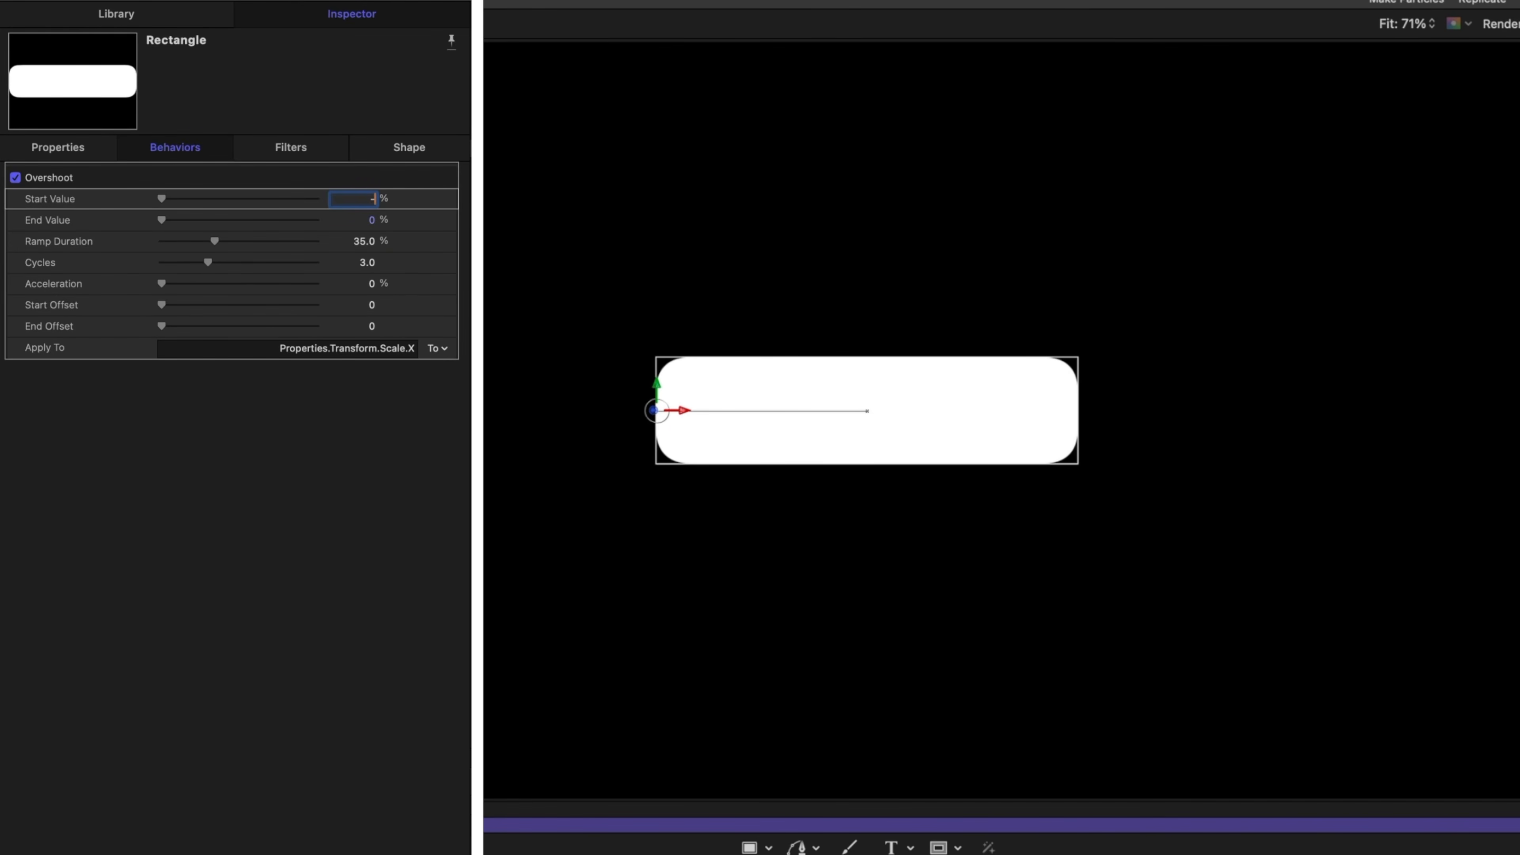
pyautogui.press('Return')
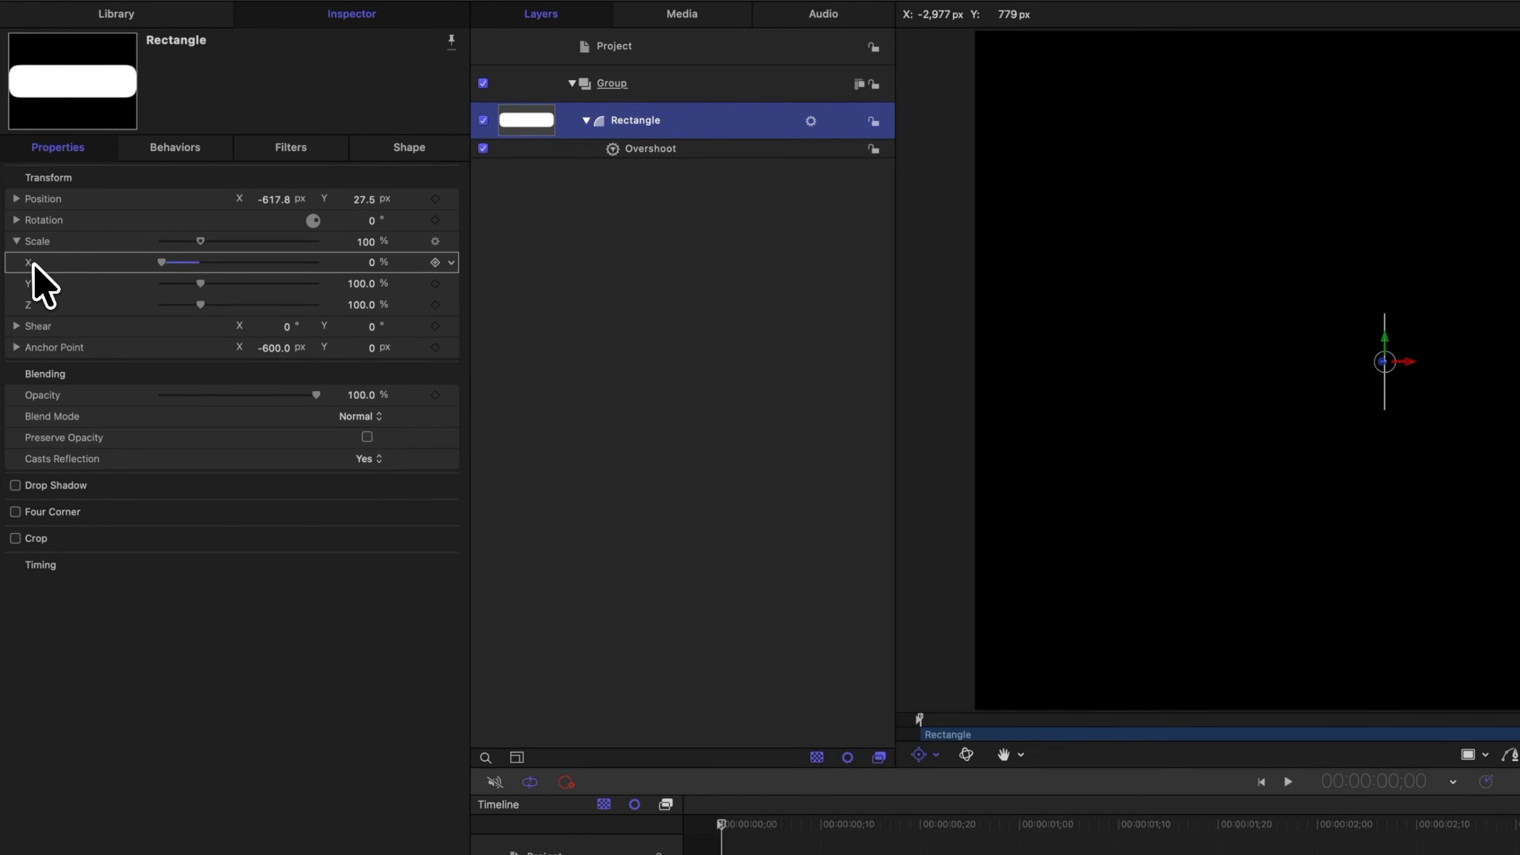
pyautogui.click(83, 280)
pyautogui.click(81, 309)
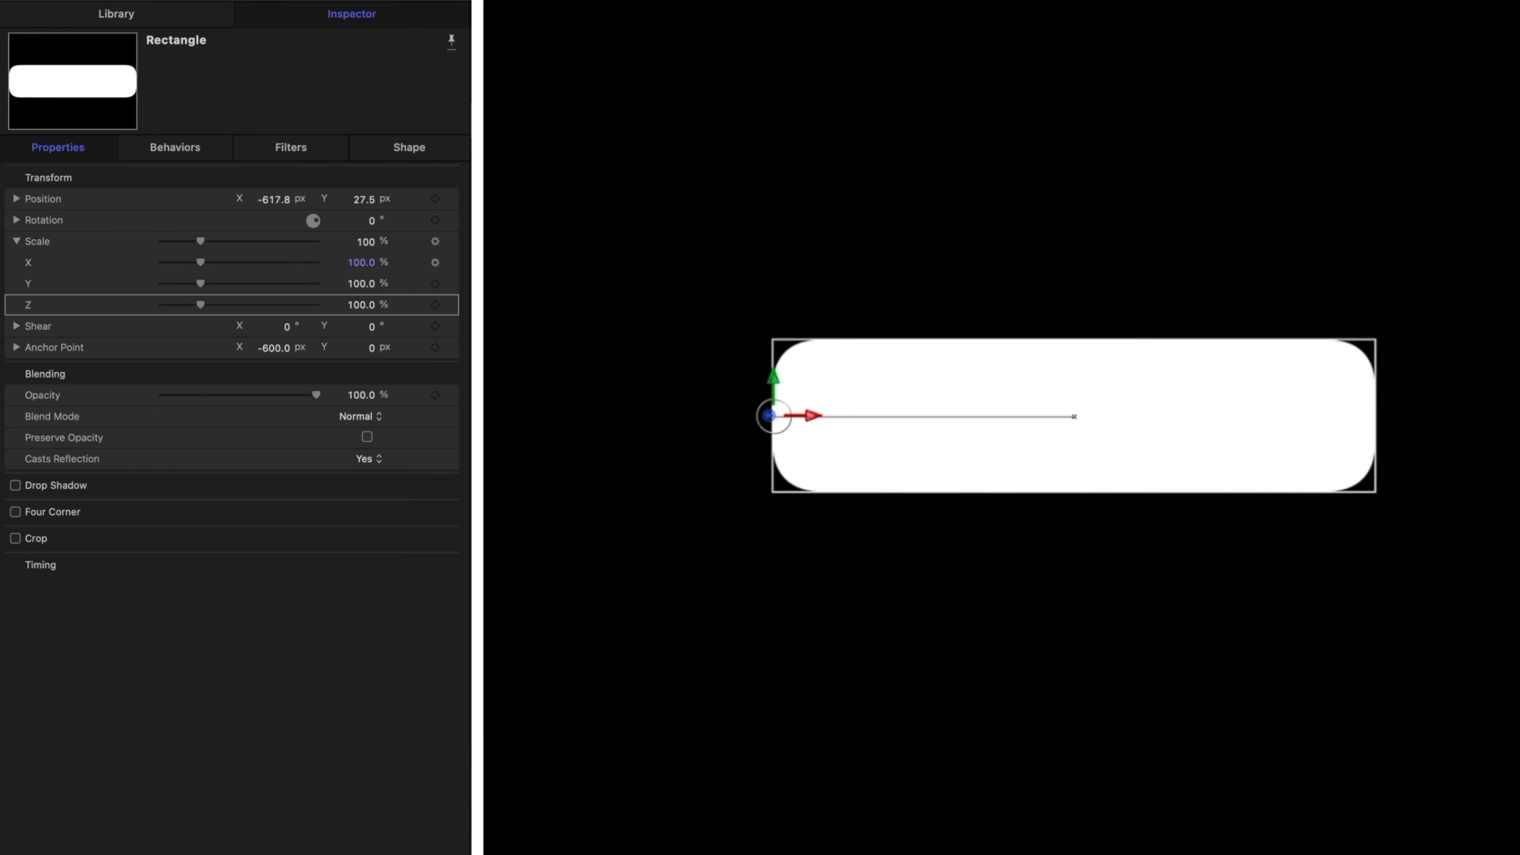
# Step: Try a Start Value of -50% for the Overshoot behavior and return it to -100%
pyautogui.click(175, 147)
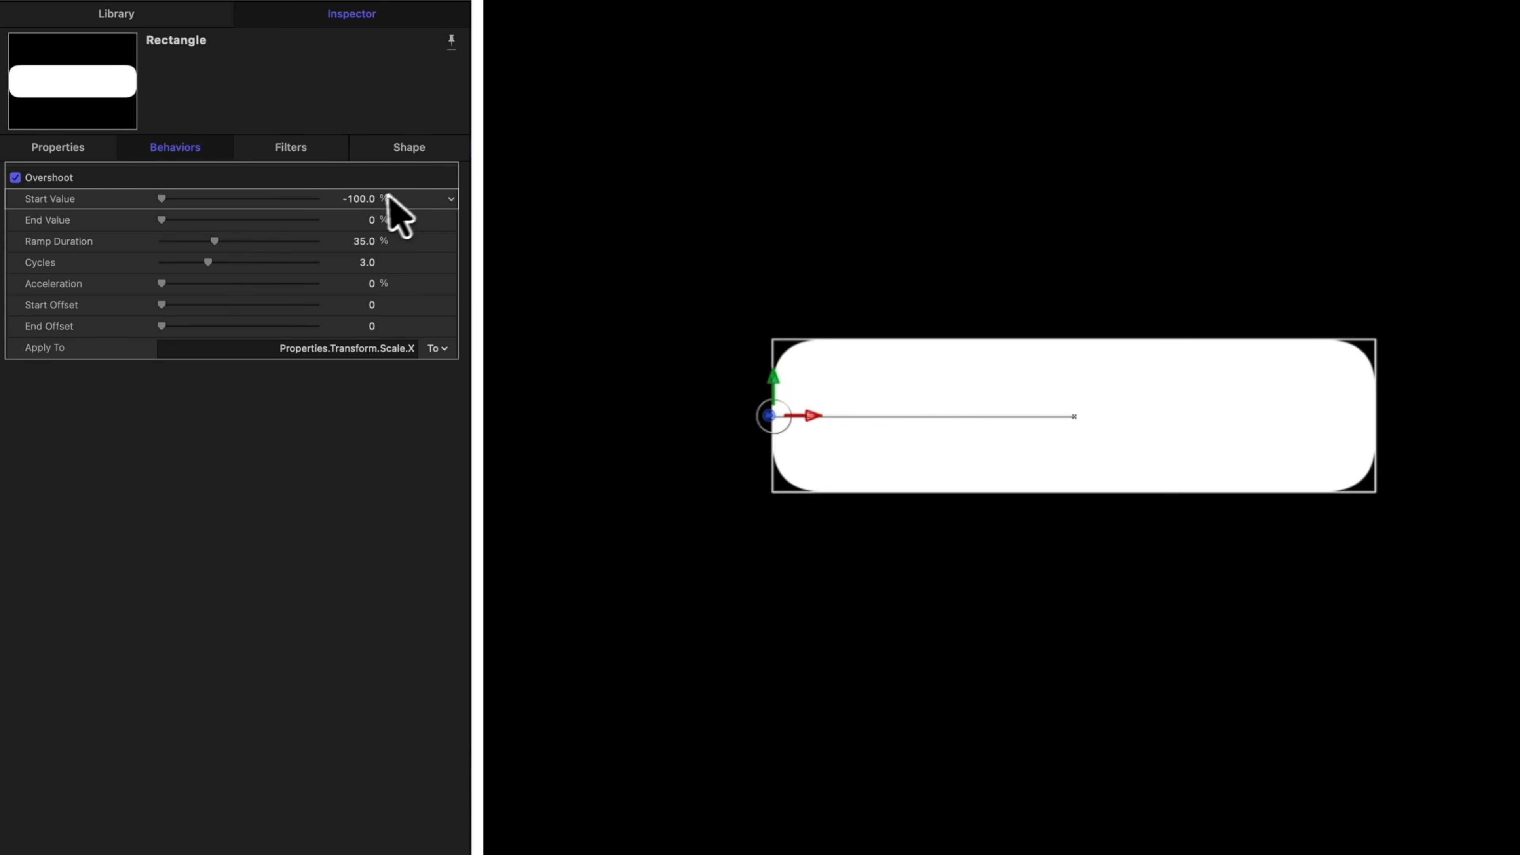
pyautogui.doubleClick(367, 199)
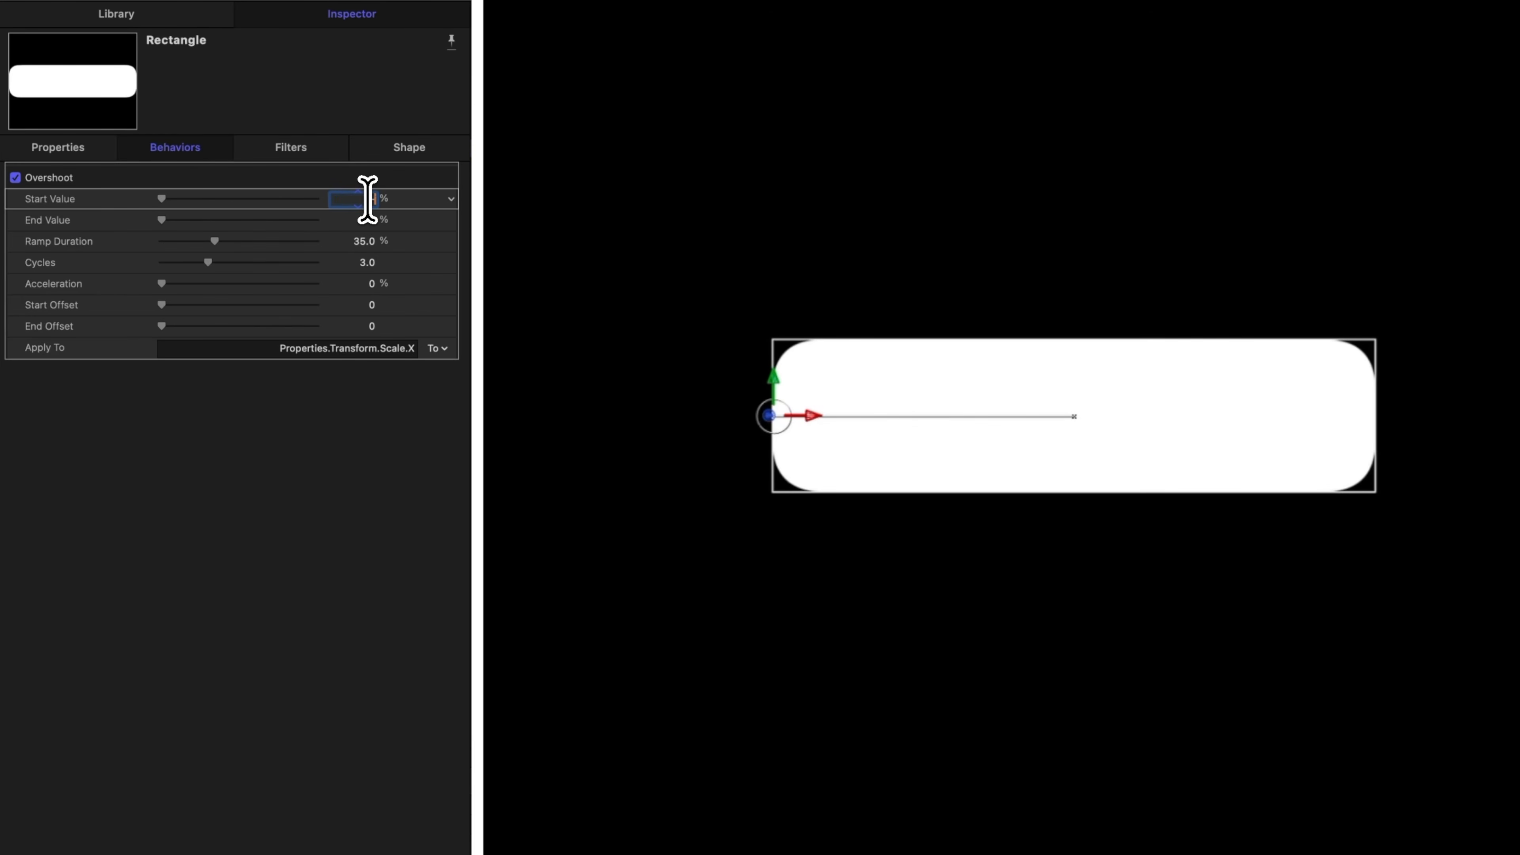
pyautogui.write('-50')
pyautogui.press('Return')
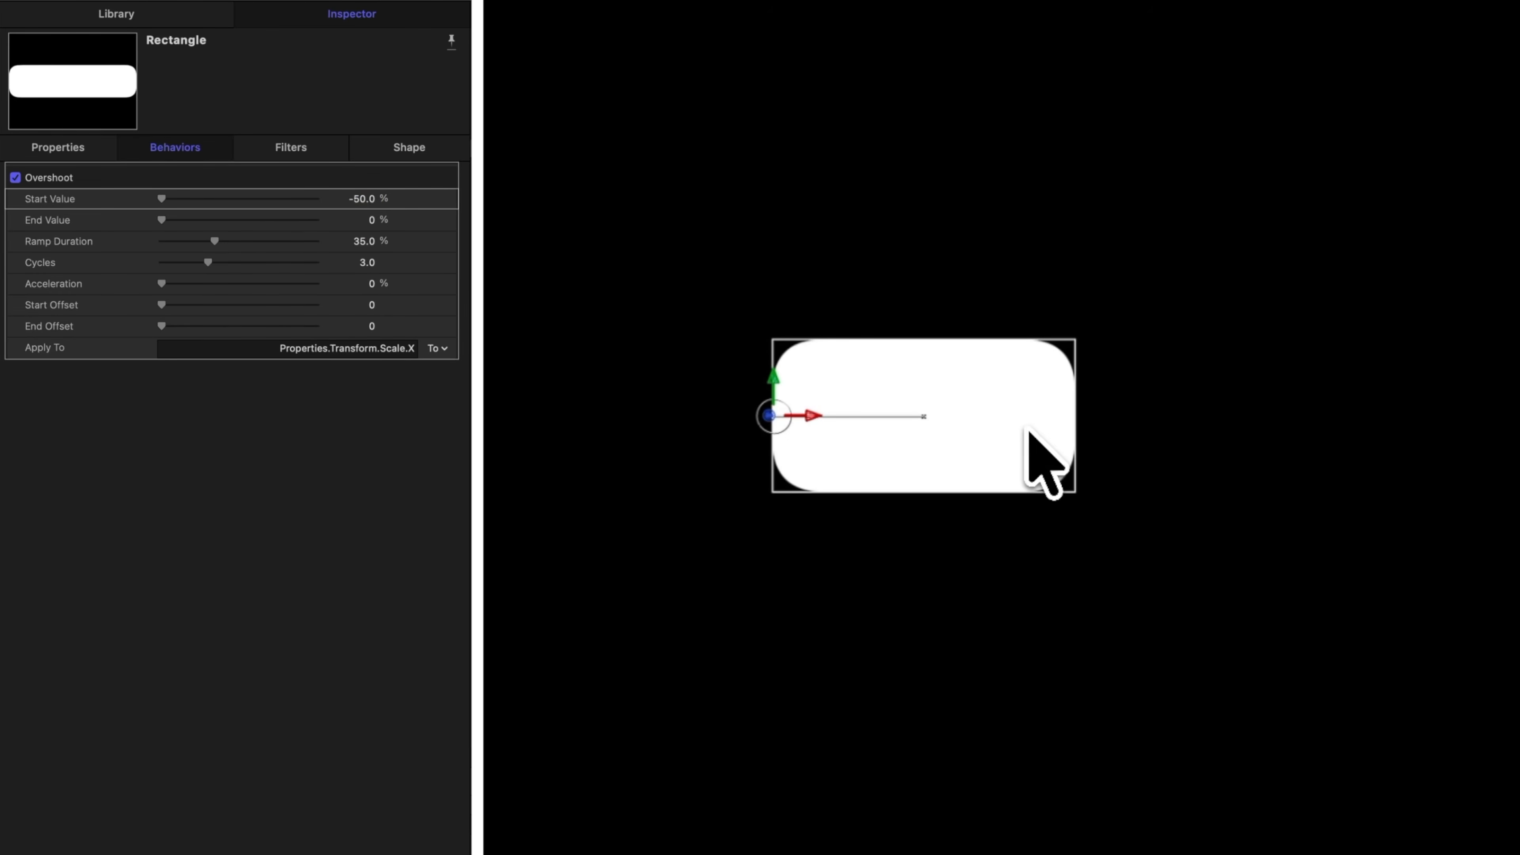
pyautogui.click(363, 198)
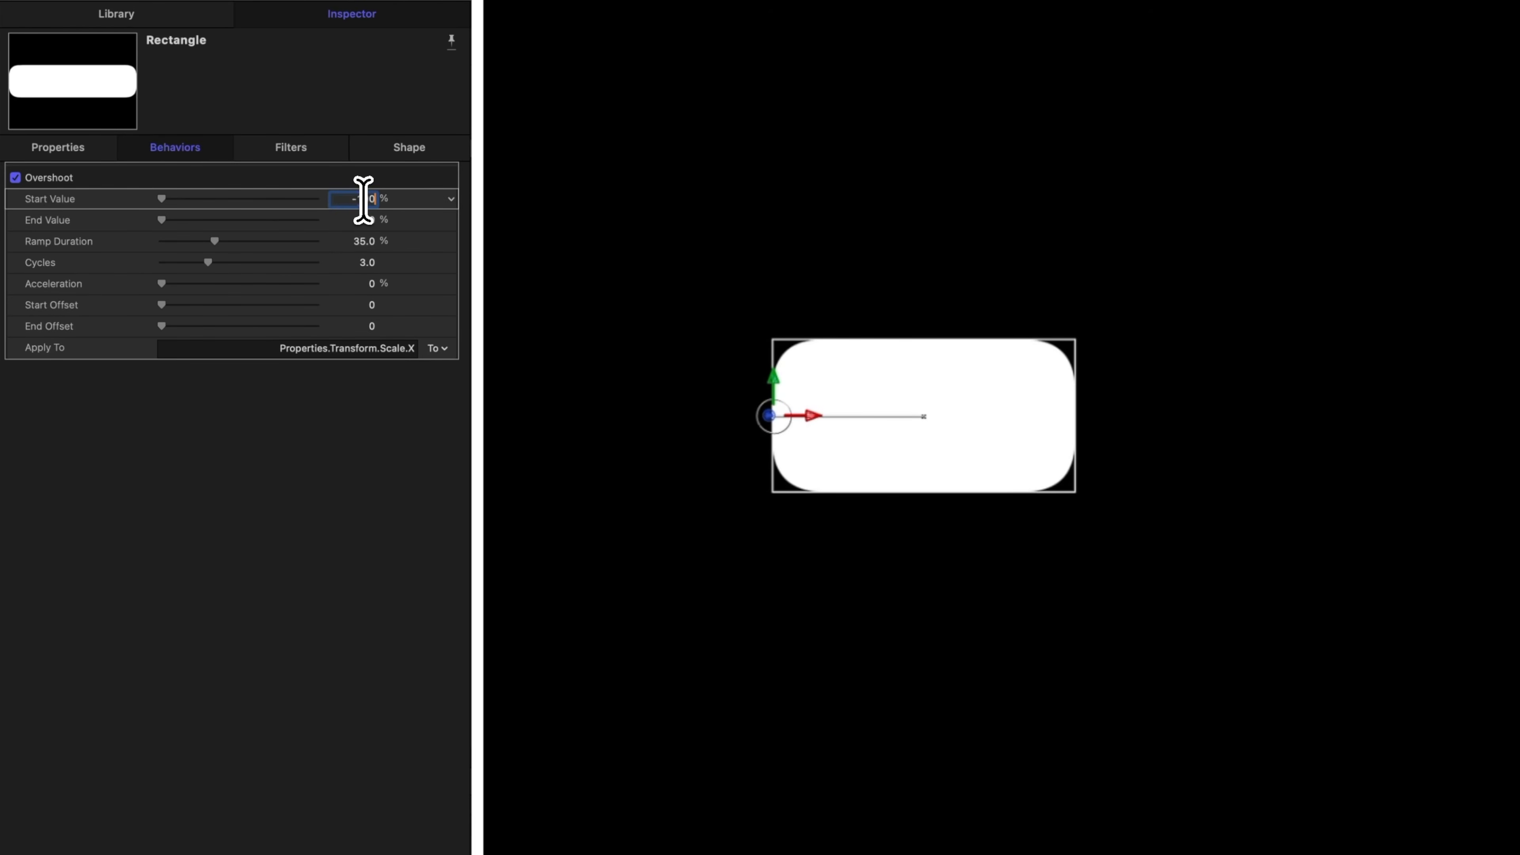
pyautogui.write('-100')
pyautogui.press('Return')
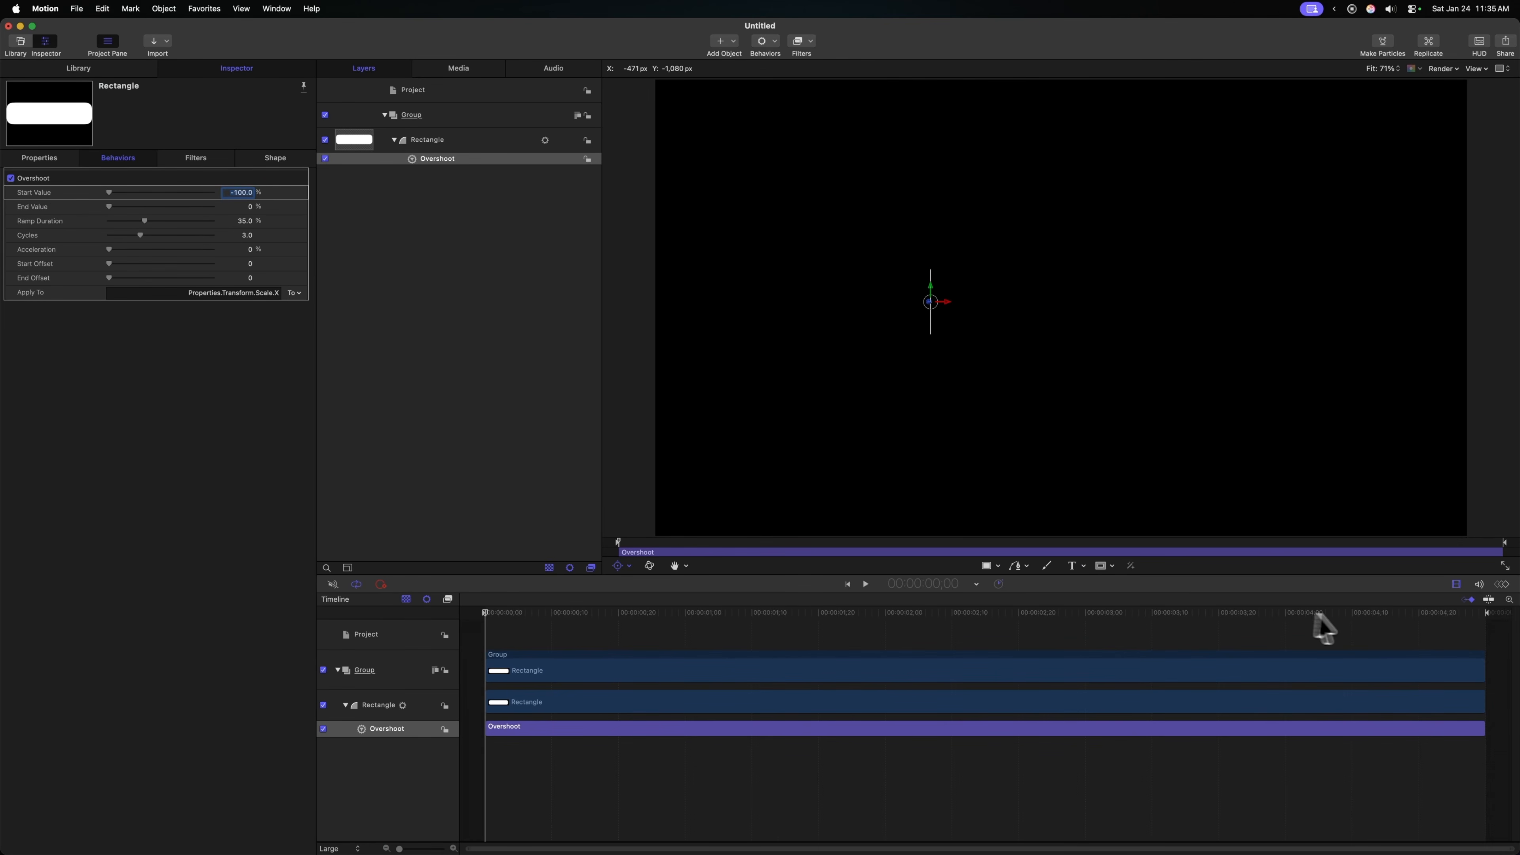
# Step: With the Keyframe Editor shown, shorten the Overshoot behavior to about 15 frames and play the animation from the start
pyautogui.click(1507, 589)
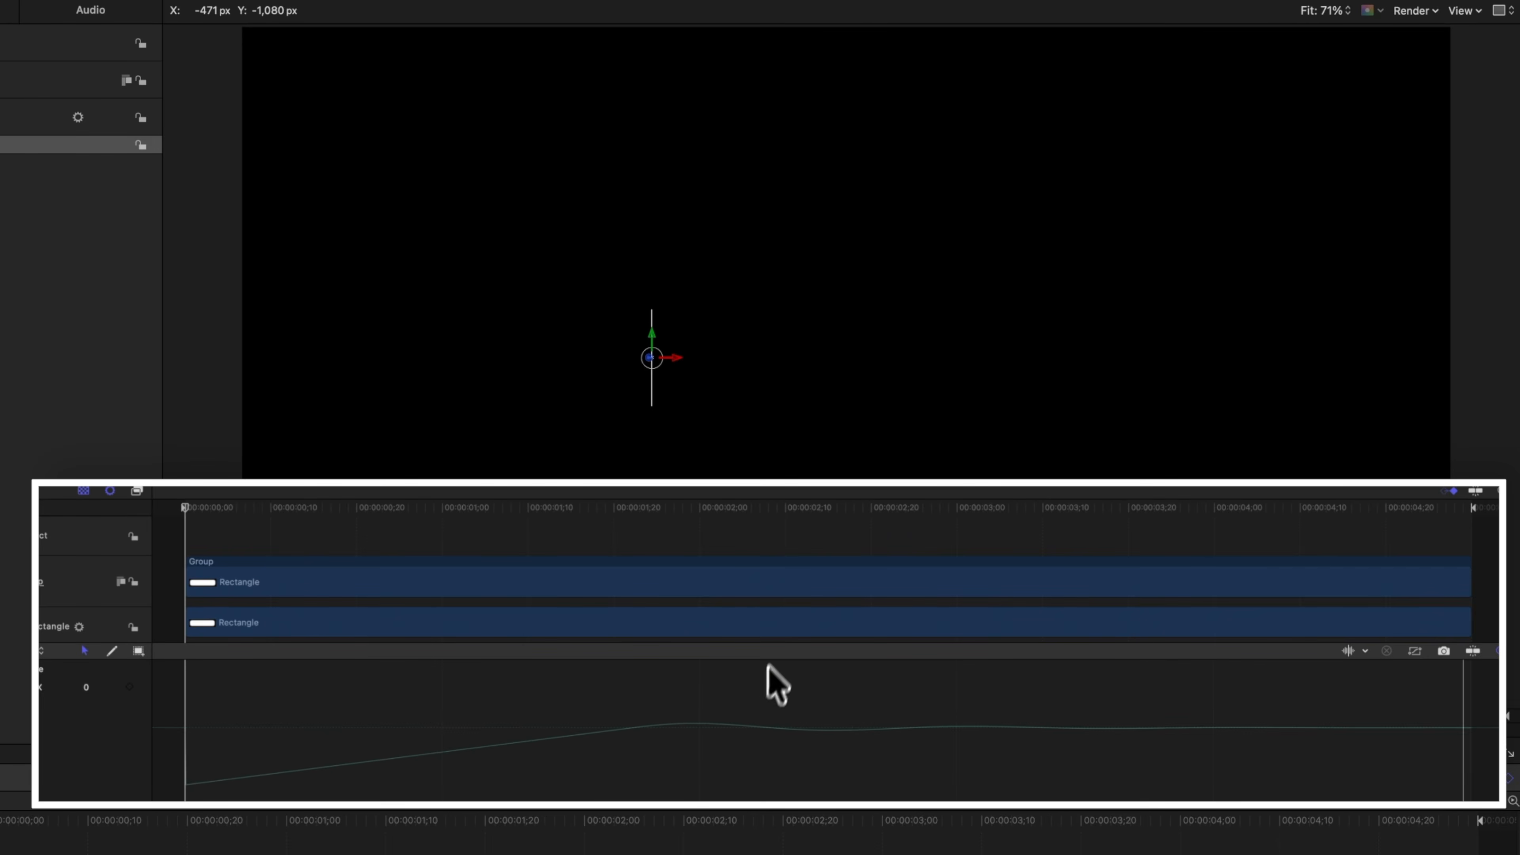
pyautogui.scroll(-1, 819, 592)
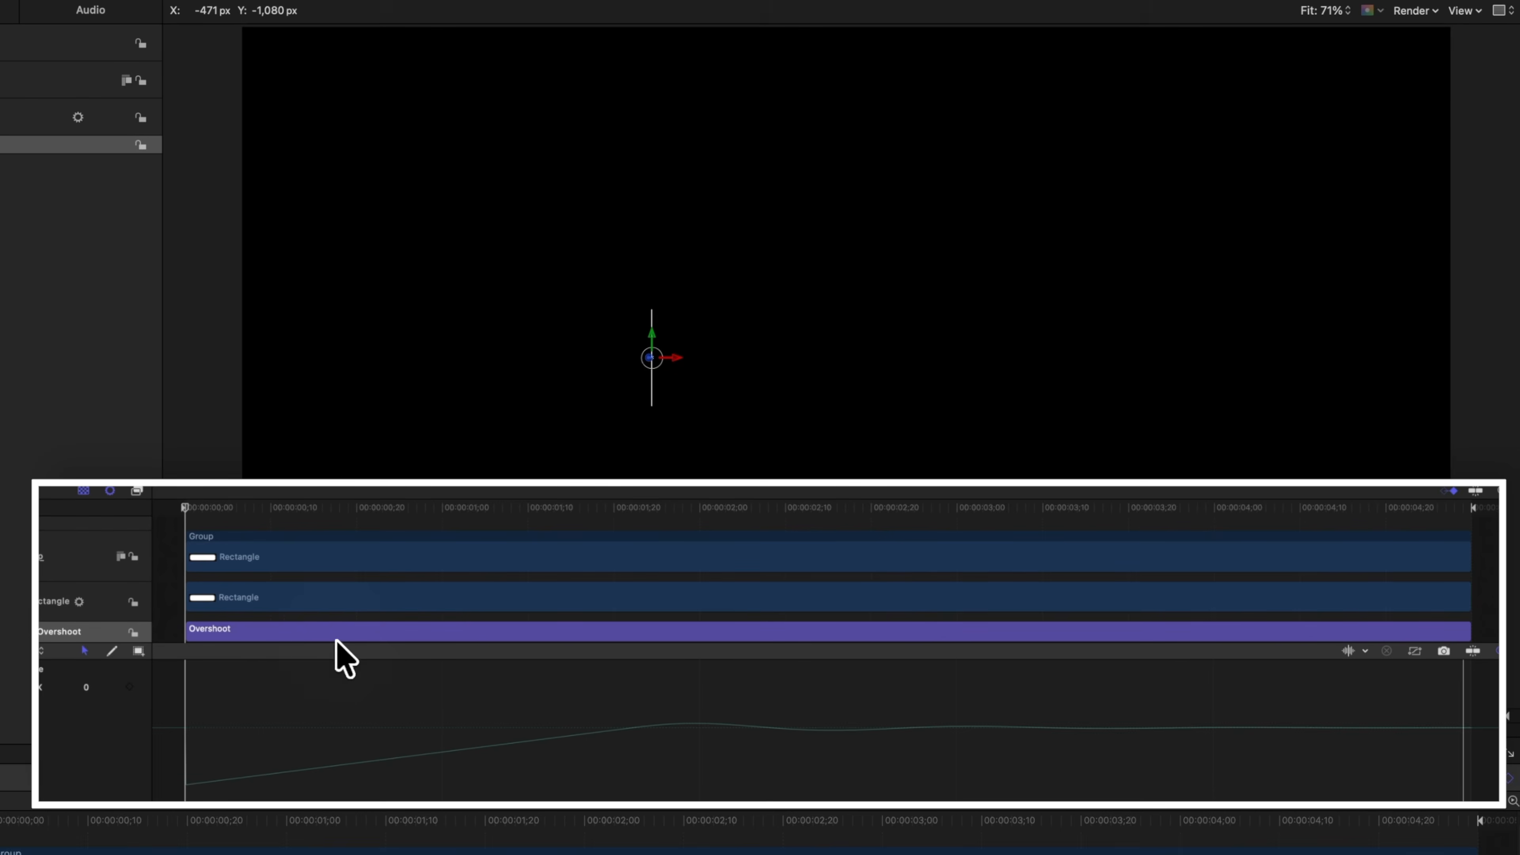
pyautogui.moveTo(1471, 633); pyautogui.dragTo(330, 640)
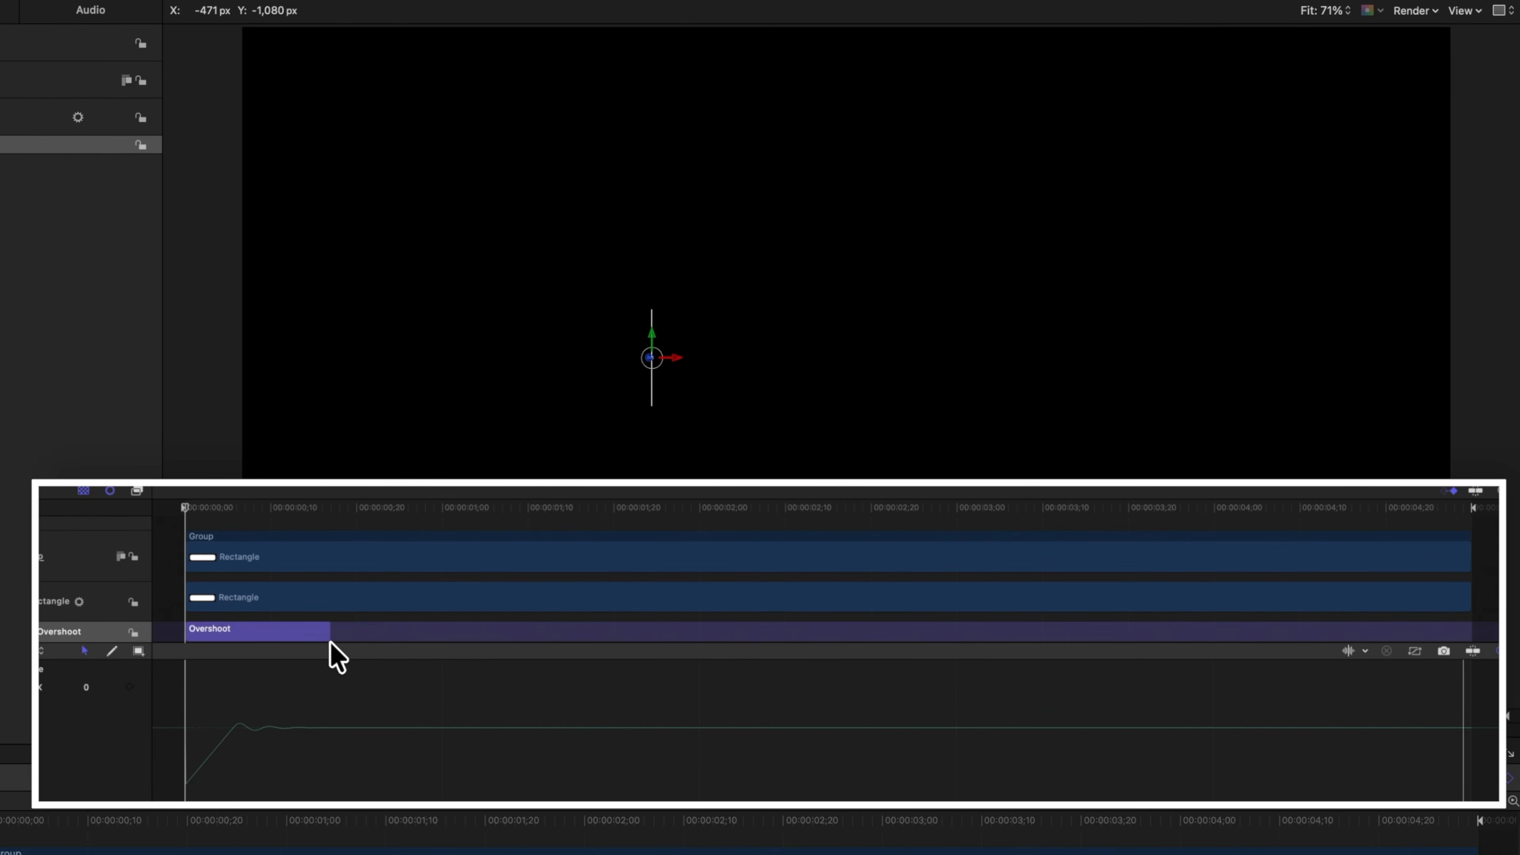
pyautogui.moveTo(302, 509); pyautogui.dragTo(313, 508)
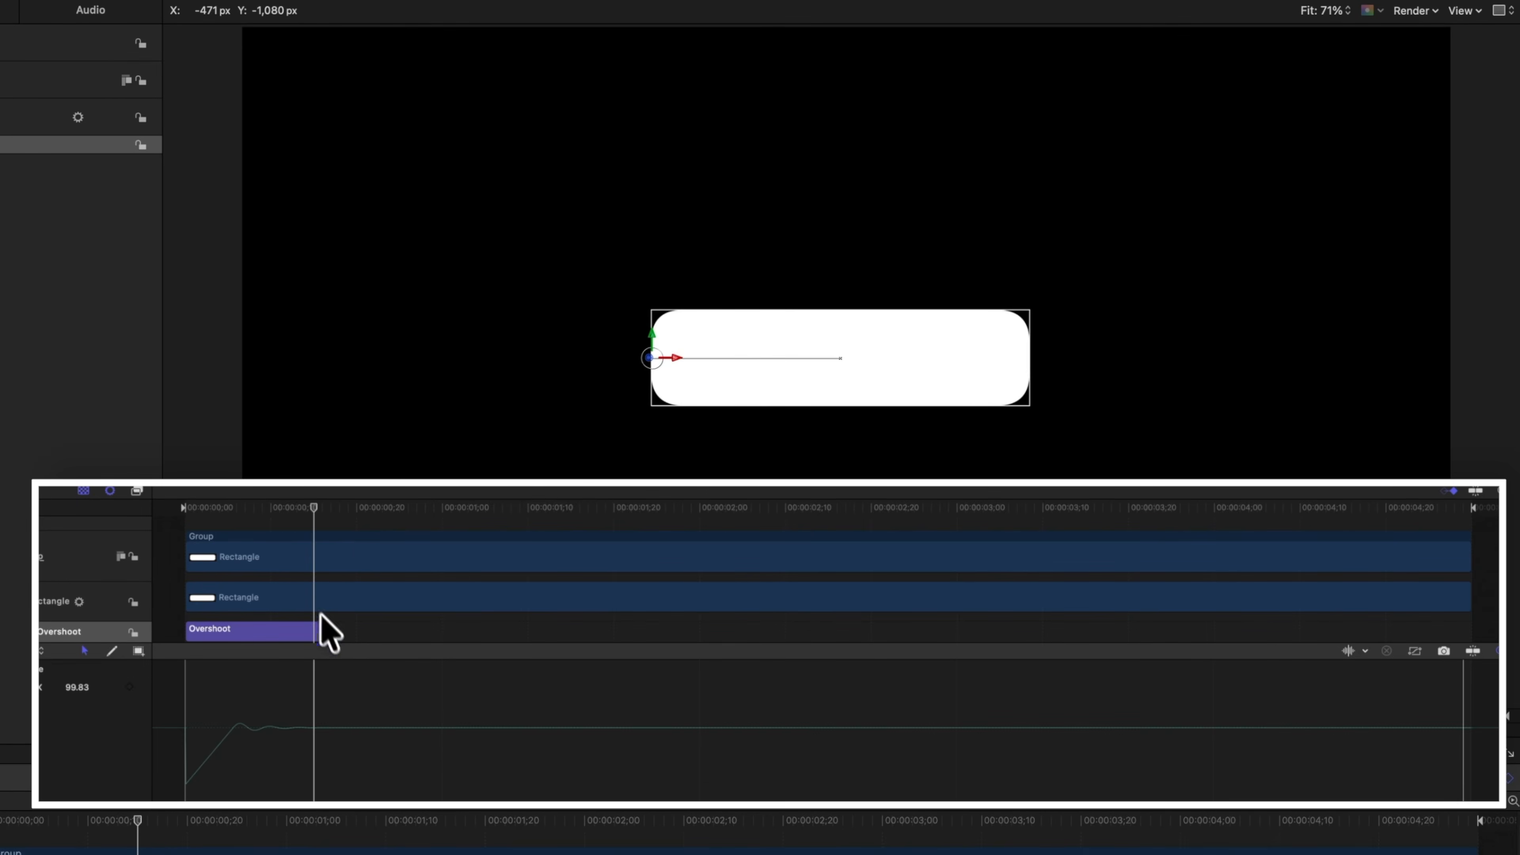
pyautogui.press('Home')
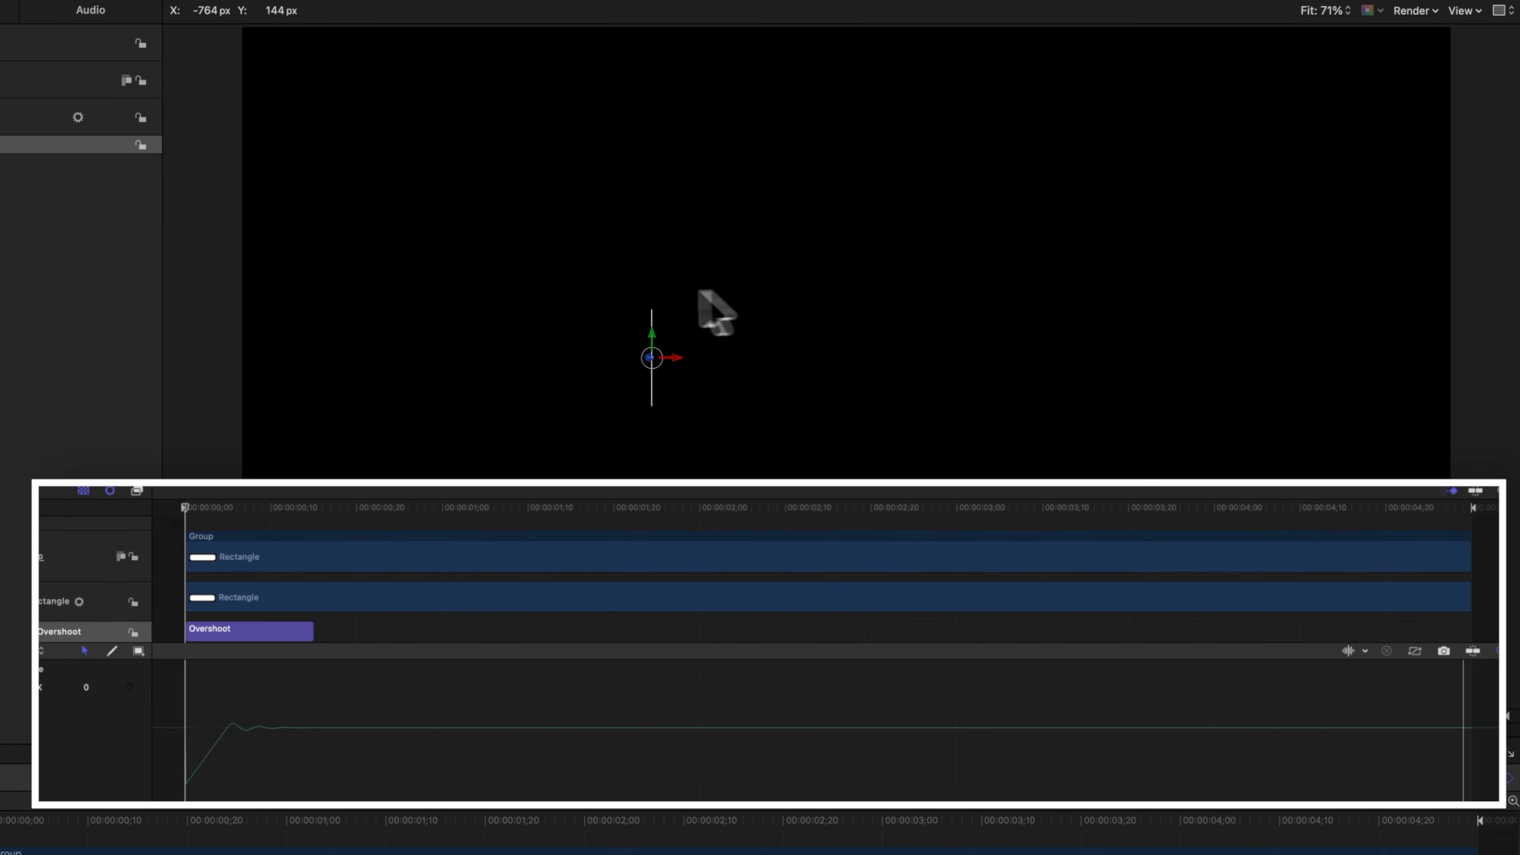
pyautogui.press('space')
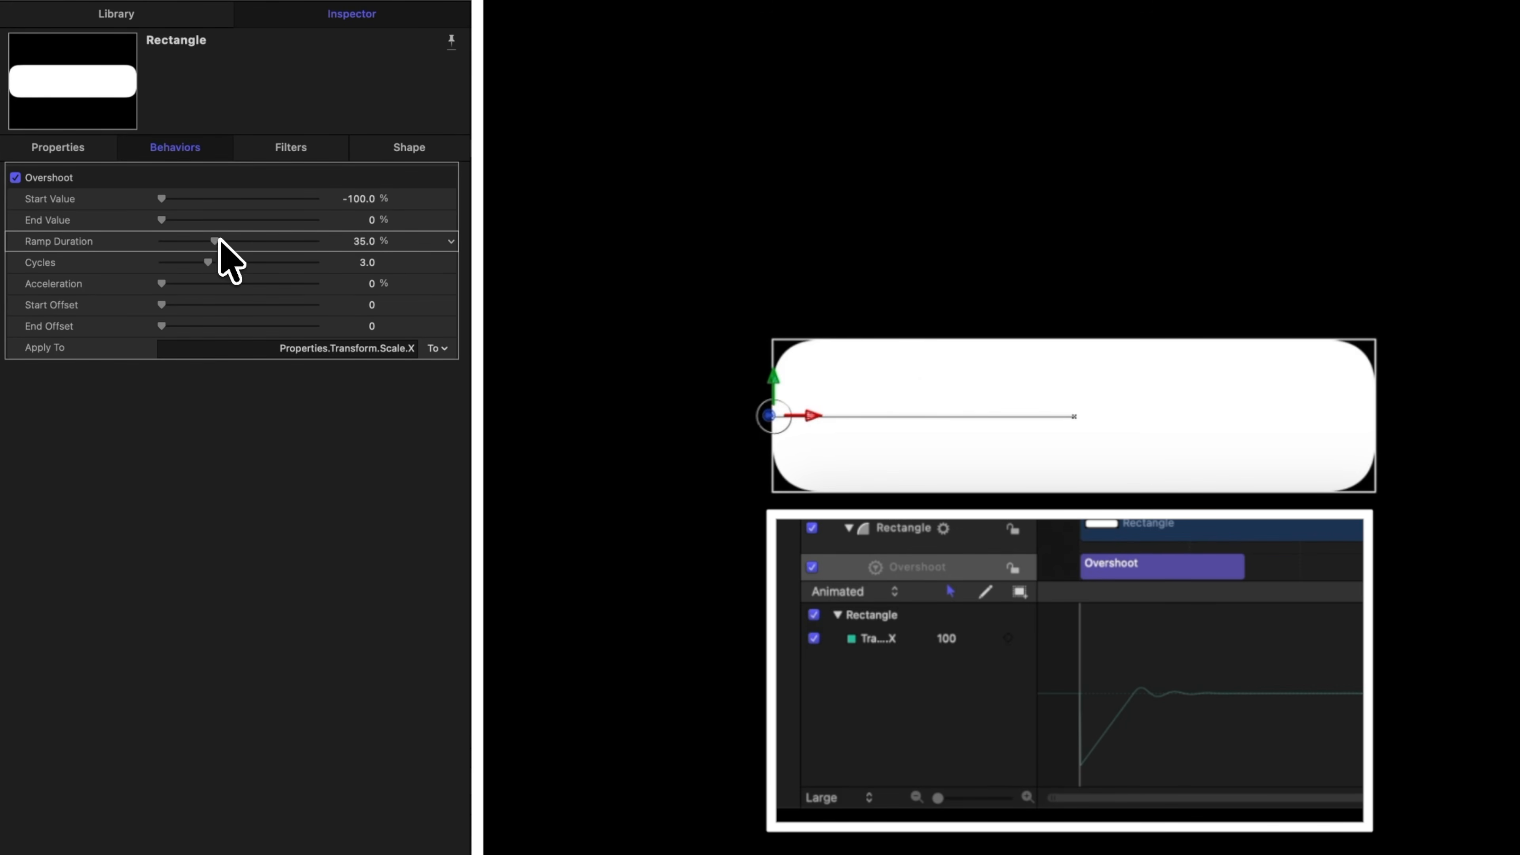
# Step: Reduce the Overshoot behavior's Ramp Duration to about 12%
pyautogui.moveTo(196, 241); pyautogui.dragTo(179, 241)
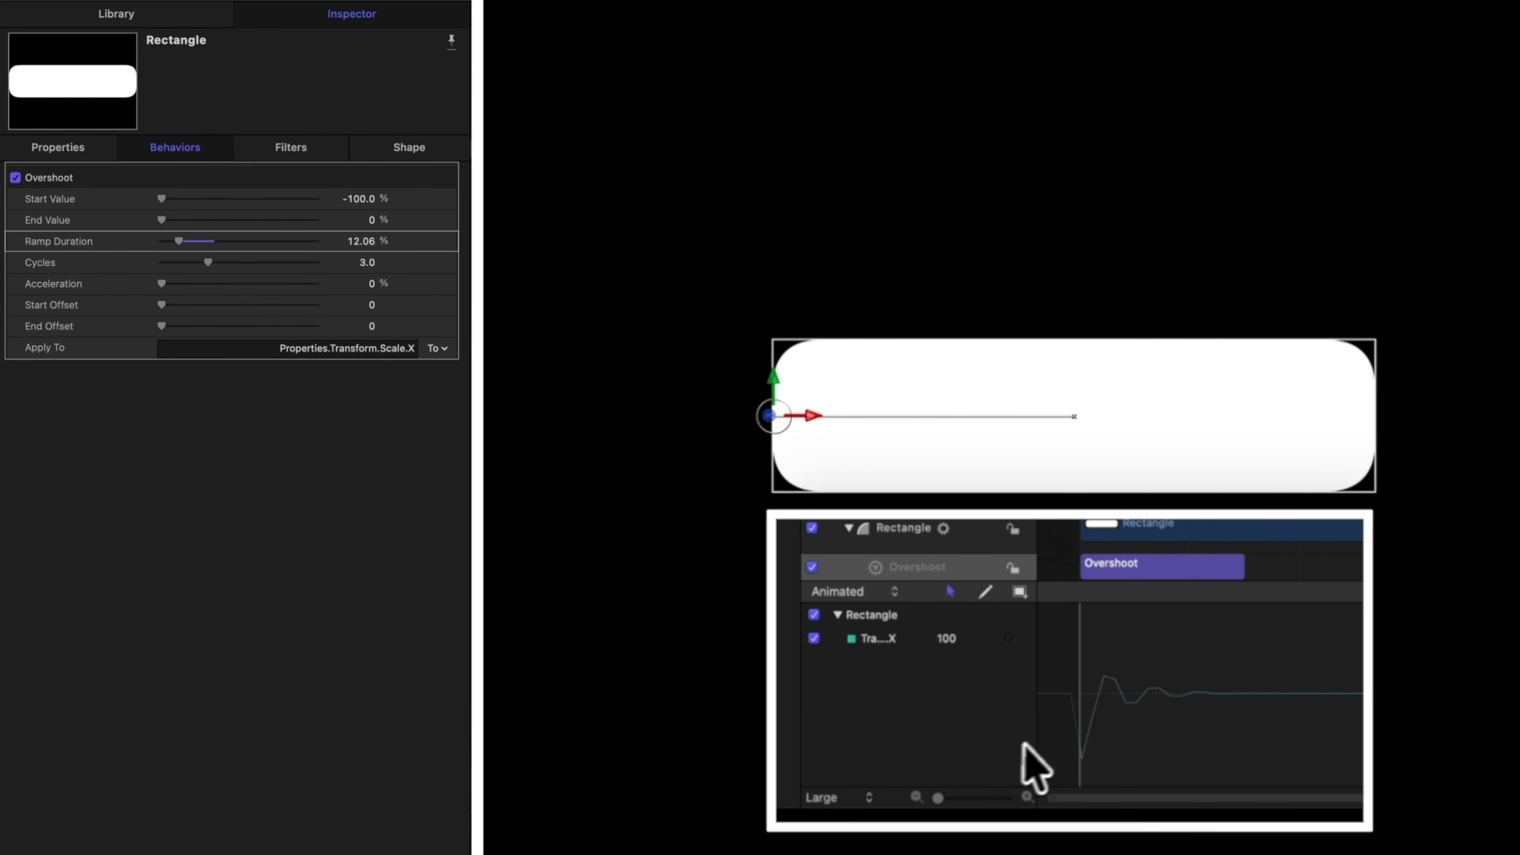
# Step: Set the Overshoot behavior's Cycles to 1 and play the animation
pyautogui.click(366, 263)
pyautogui.write('1')
pyautogui.press('Return')
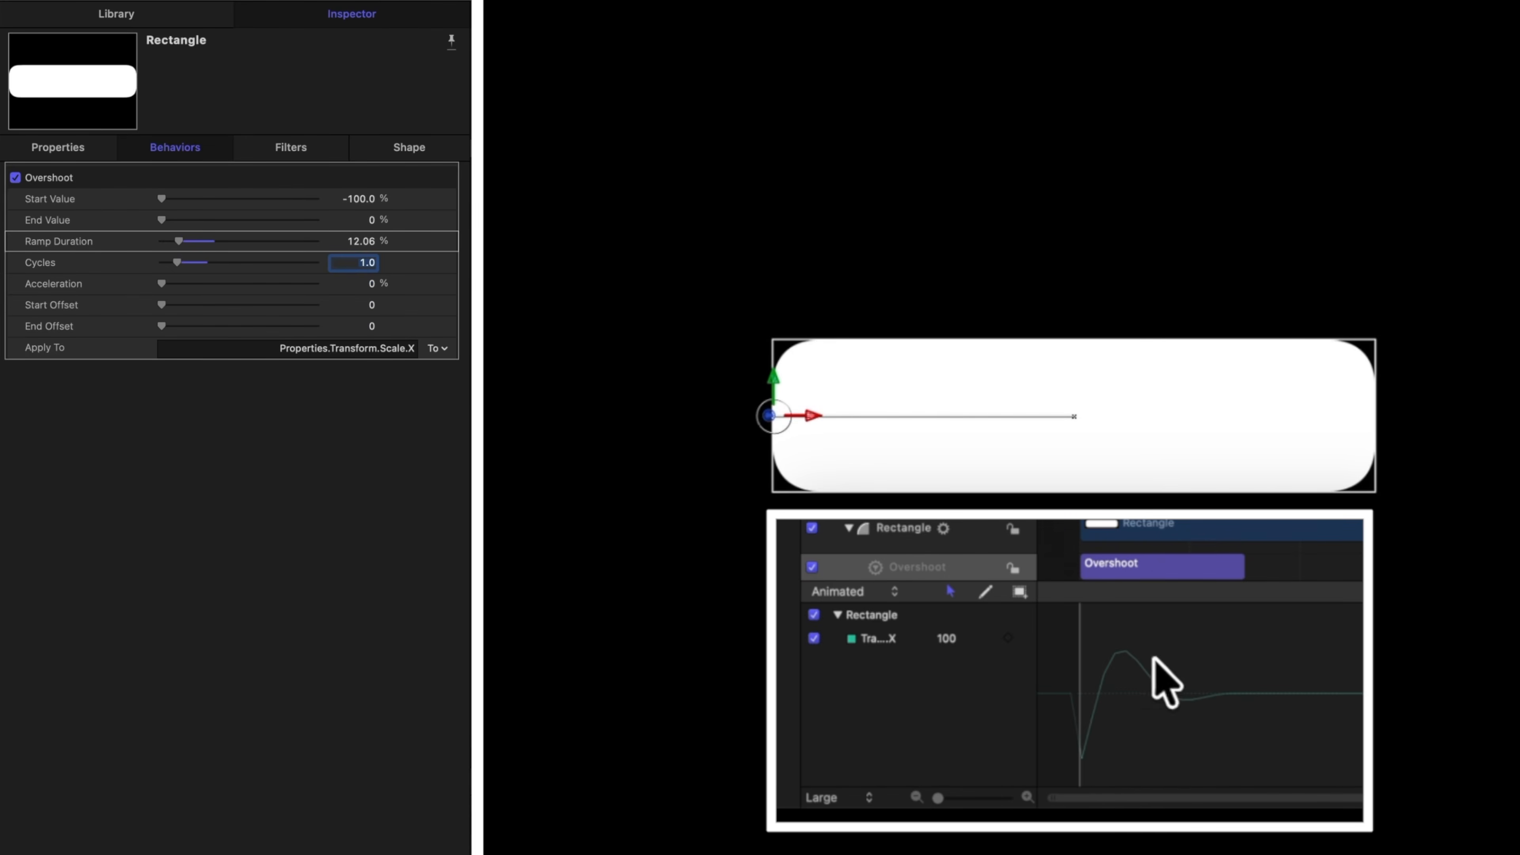
pyautogui.press('space')
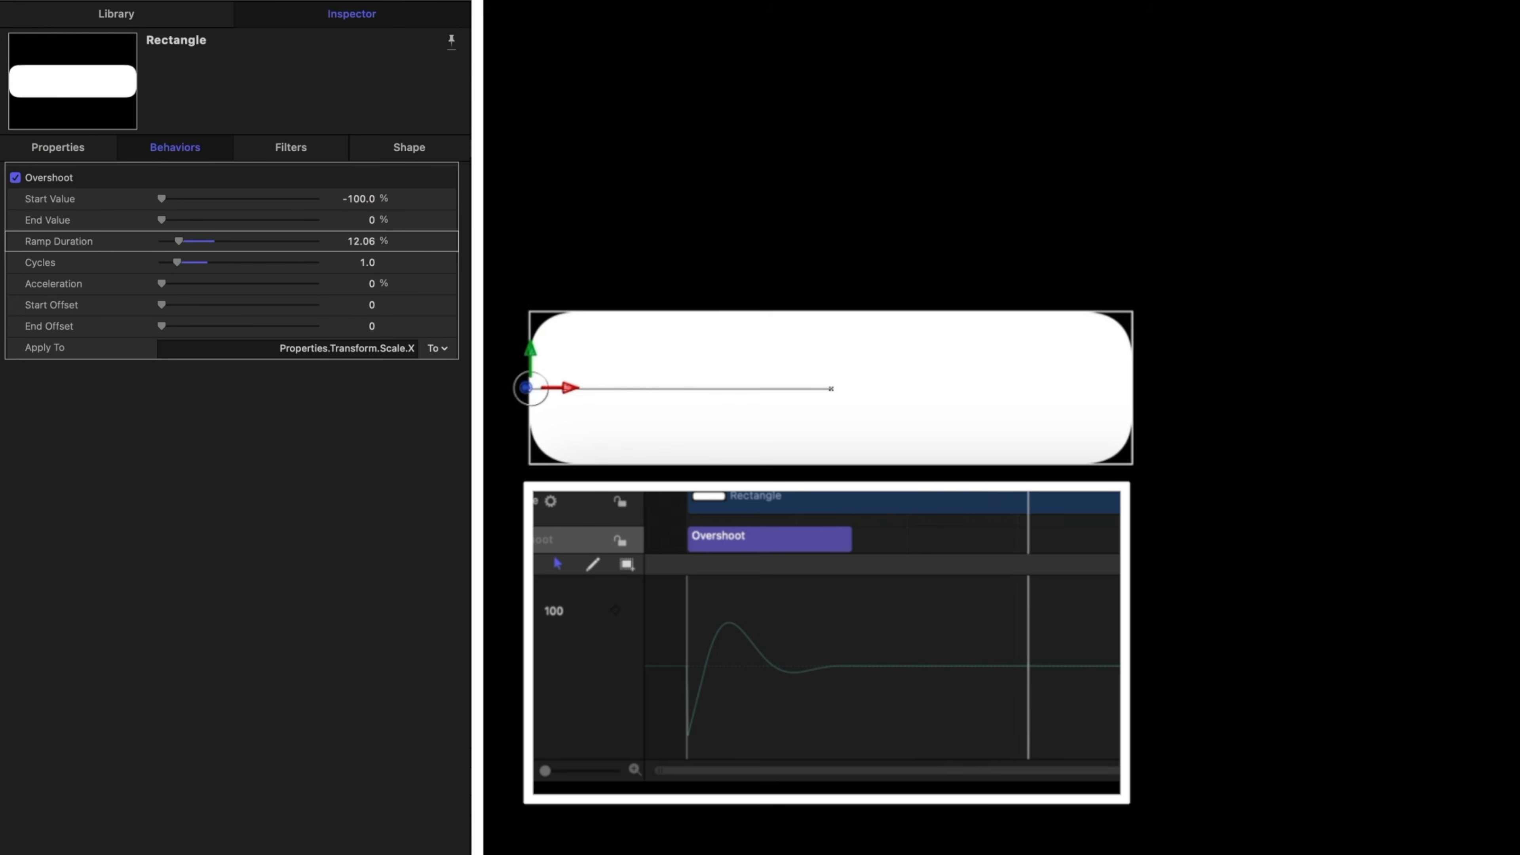
# Step: Lengthen the Overshoot behavior in the timeline to about 30 frames and raise its Ramp Duration to about 22.6%
pyautogui.moveTo(852, 539); pyautogui.dragTo(1015, 551)
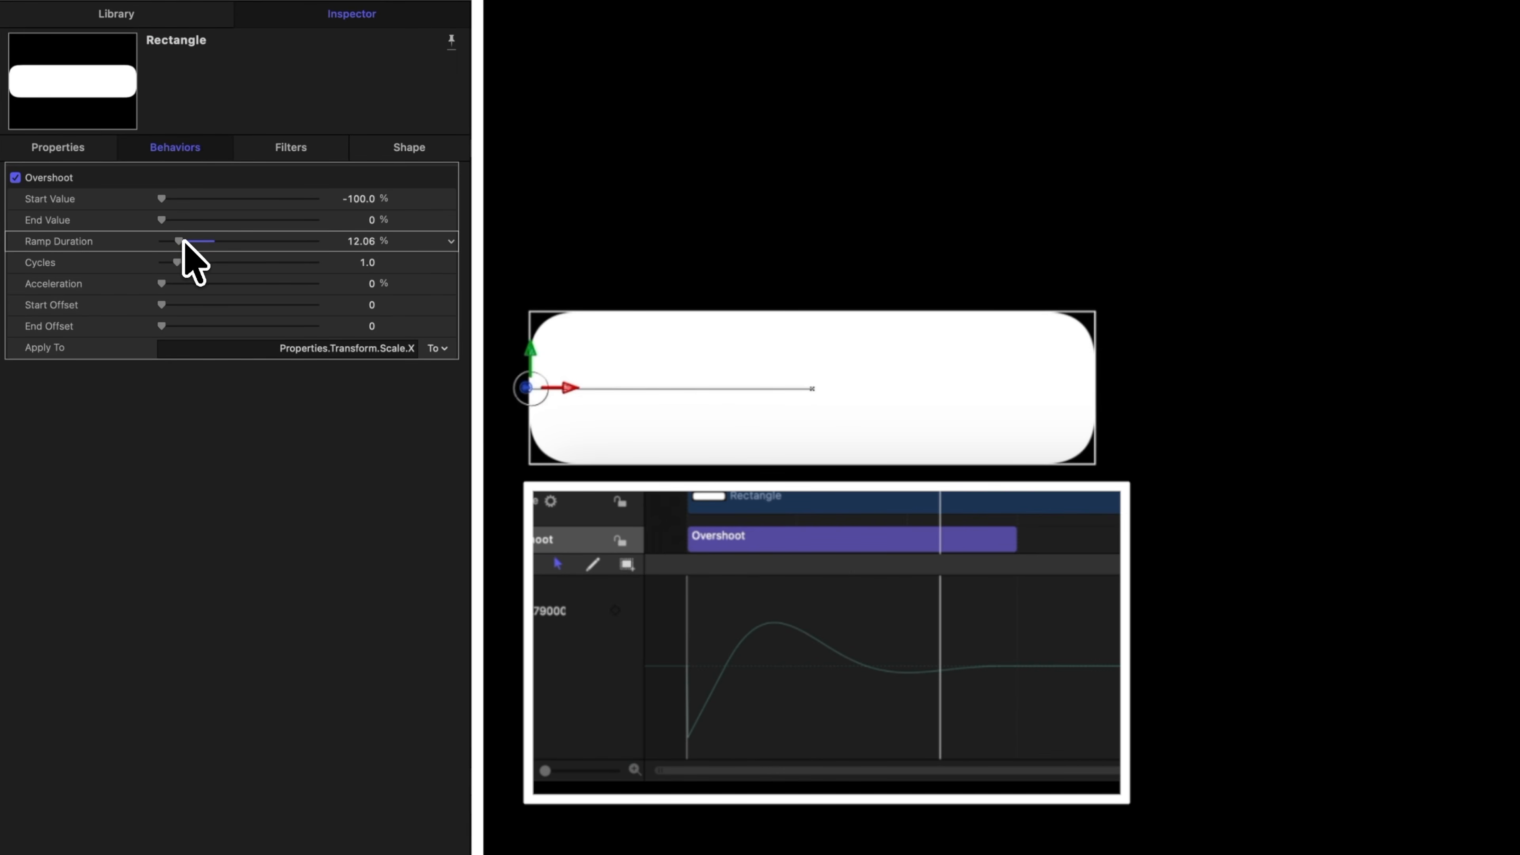
pyautogui.moveTo(182, 240); pyautogui.dragTo(198, 238)
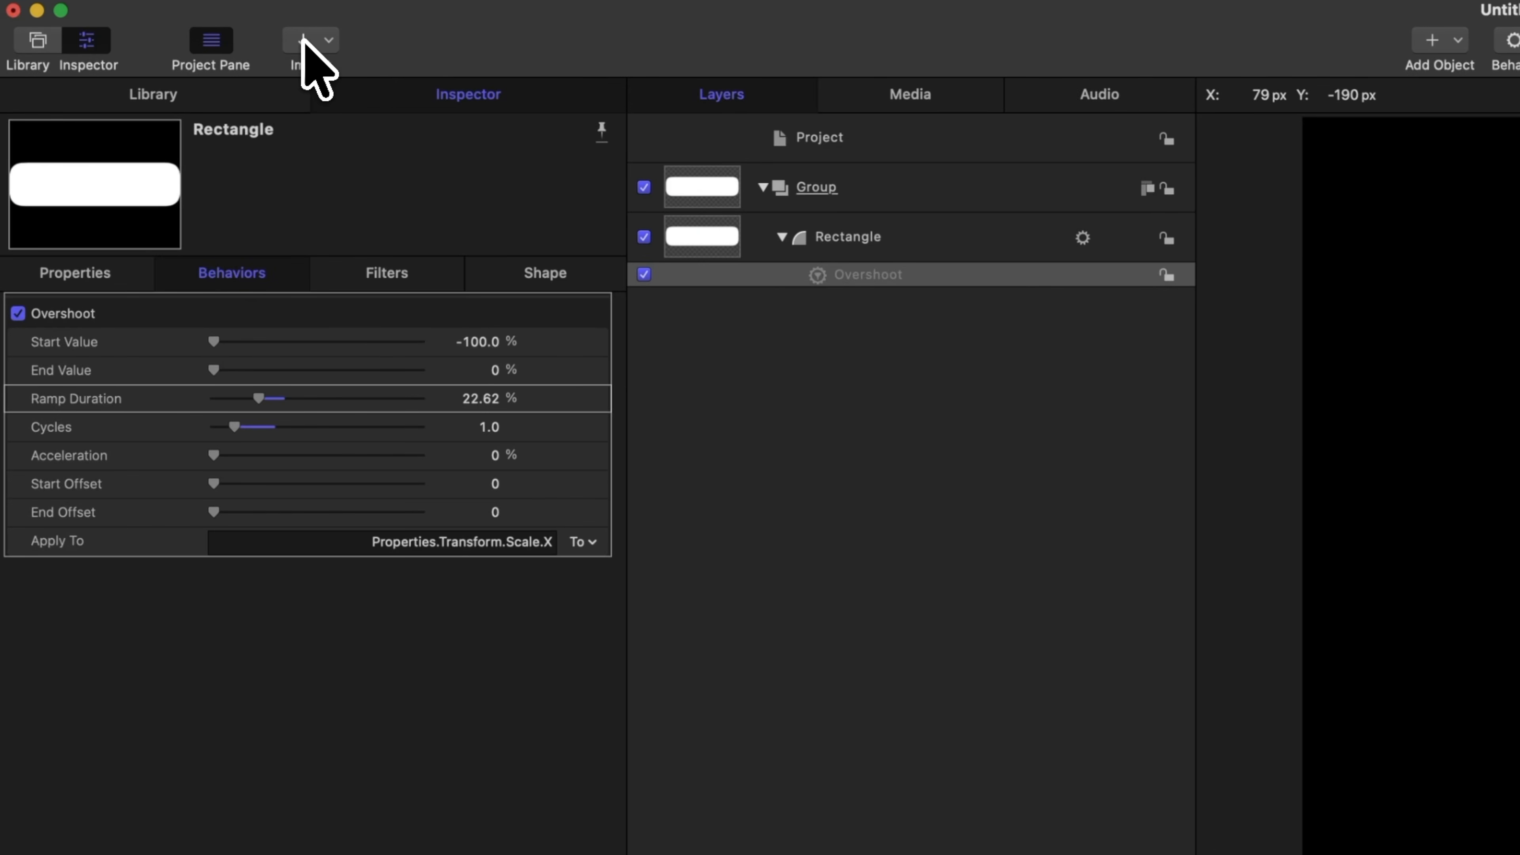
# Step: Import Icon.jpeg from the Headshots 2025 folder into the project
pyautogui.click(303, 39)
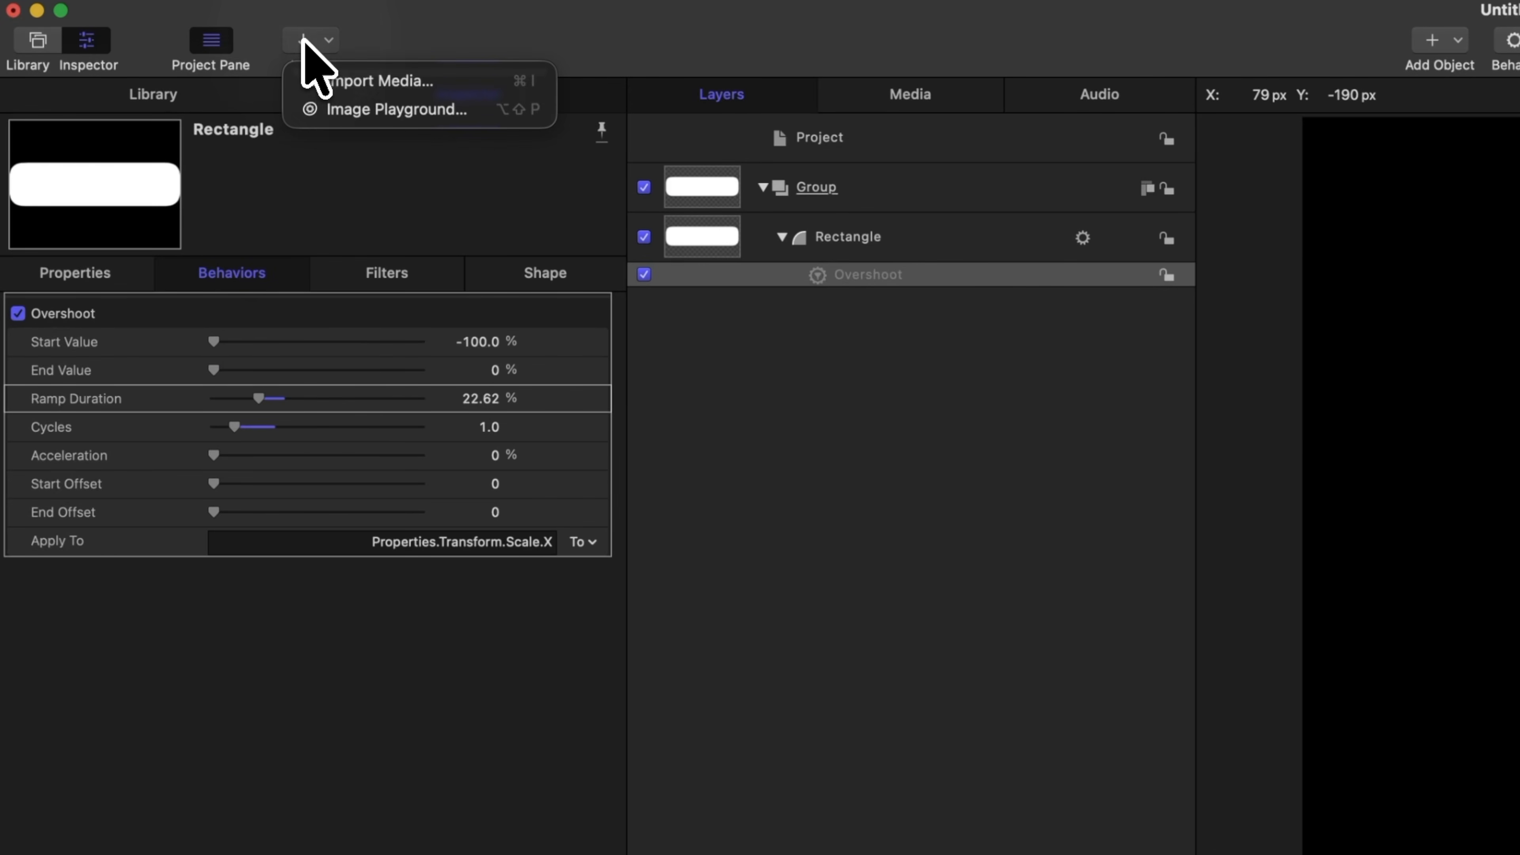
pyautogui.click(434, 71)
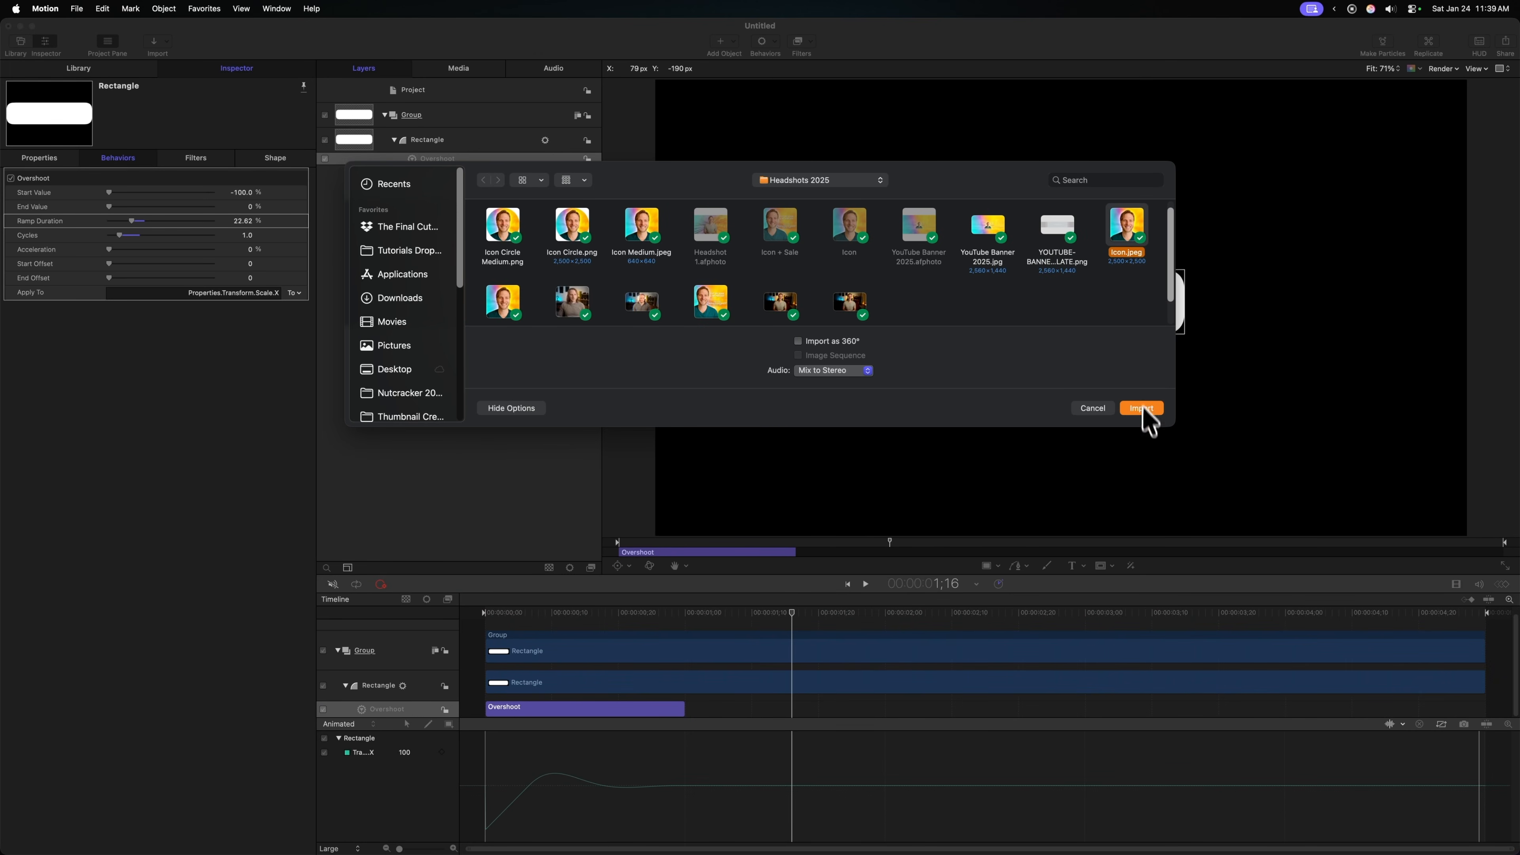
pyautogui.click(1152, 409)
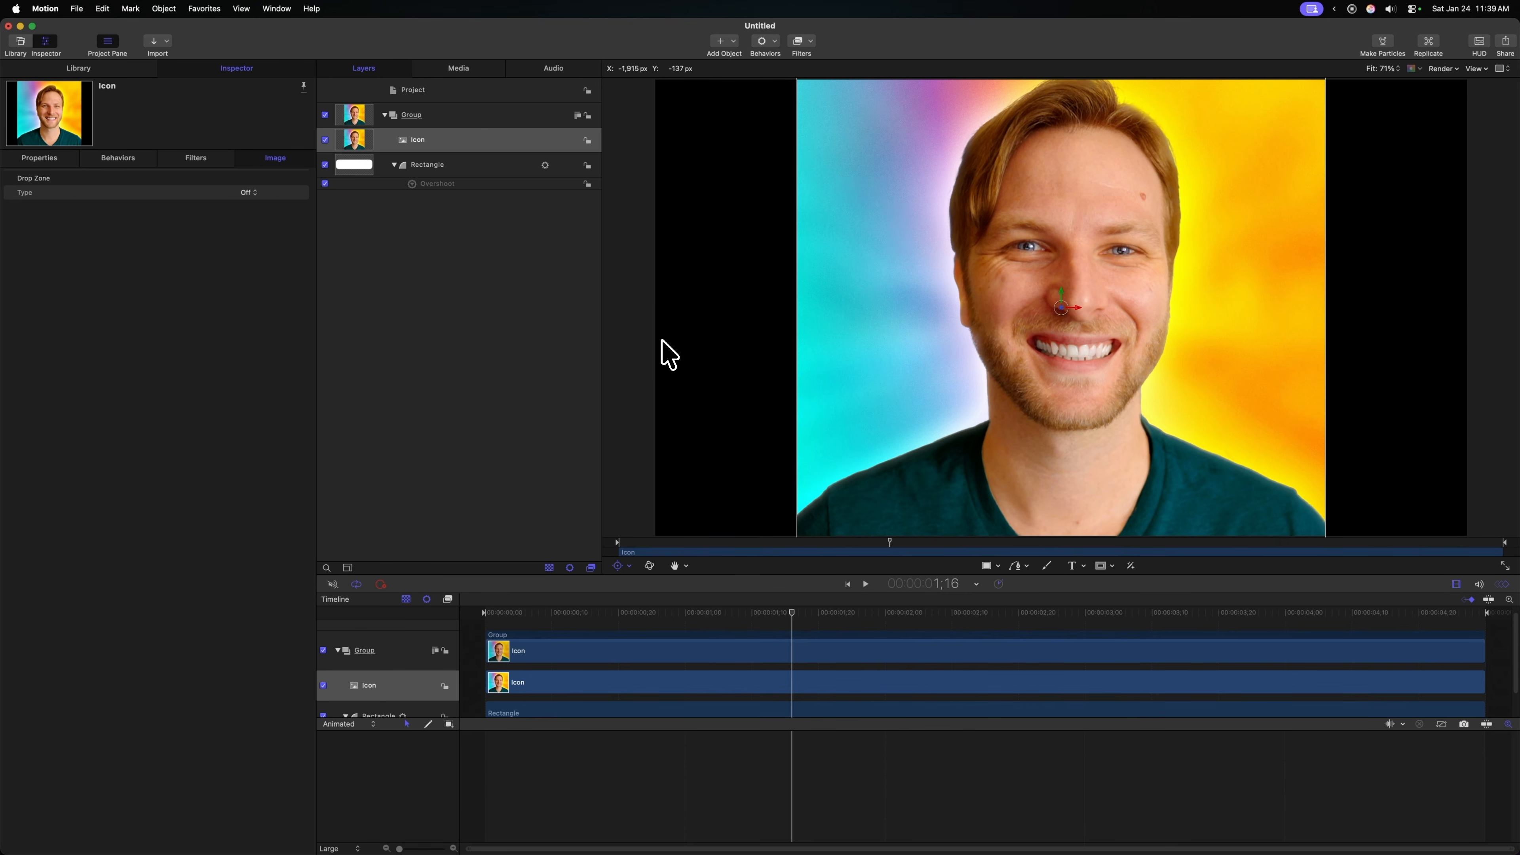
# Step: Convert the imported Icon image into a drop zone by setting its Type to Drop Zone
pyautogui.click(488, 146)
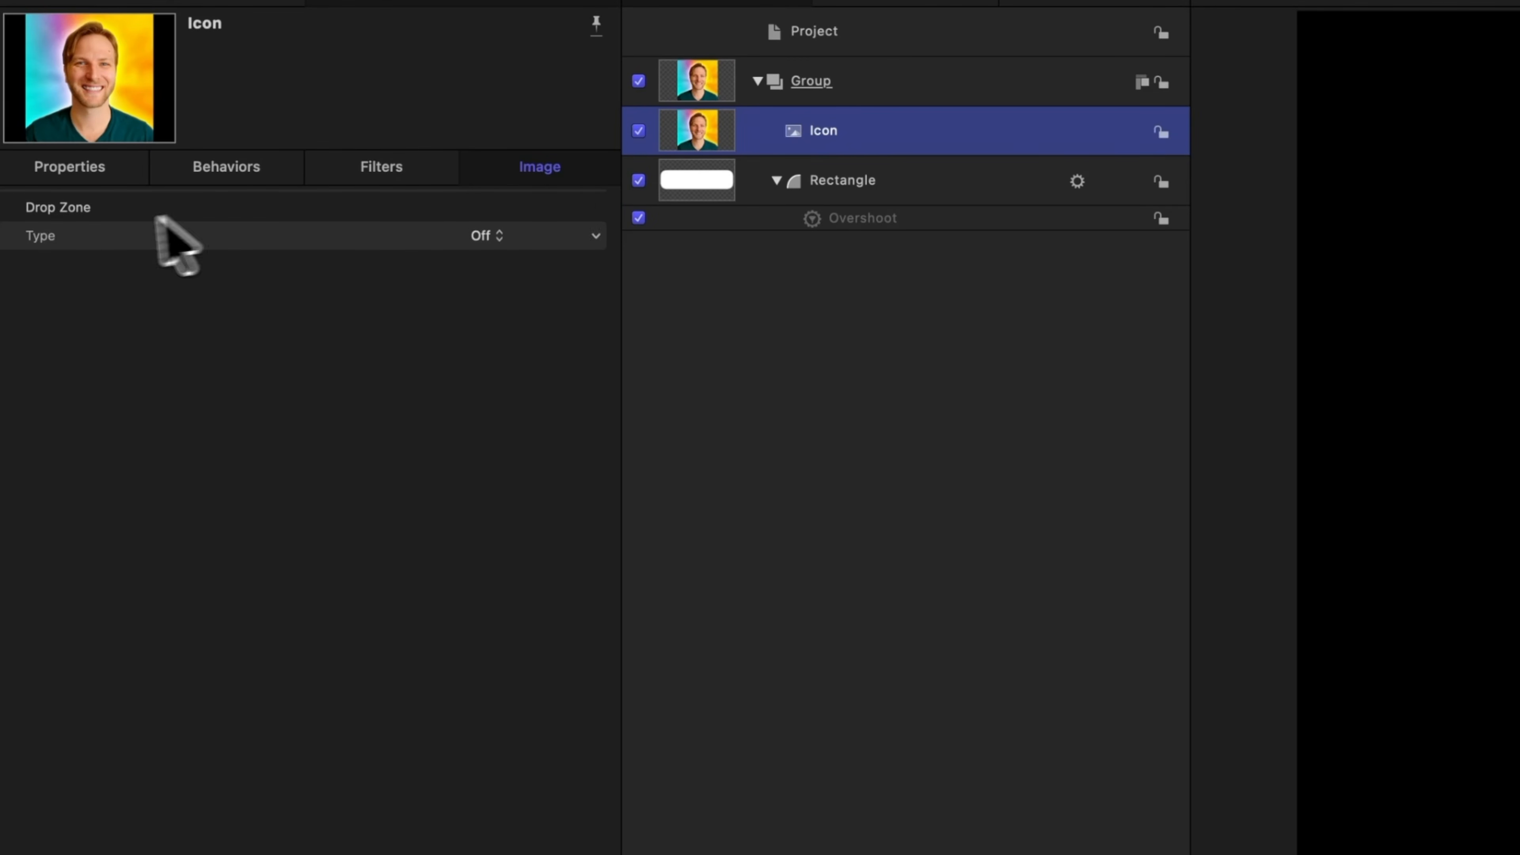
pyautogui.click(504, 234)
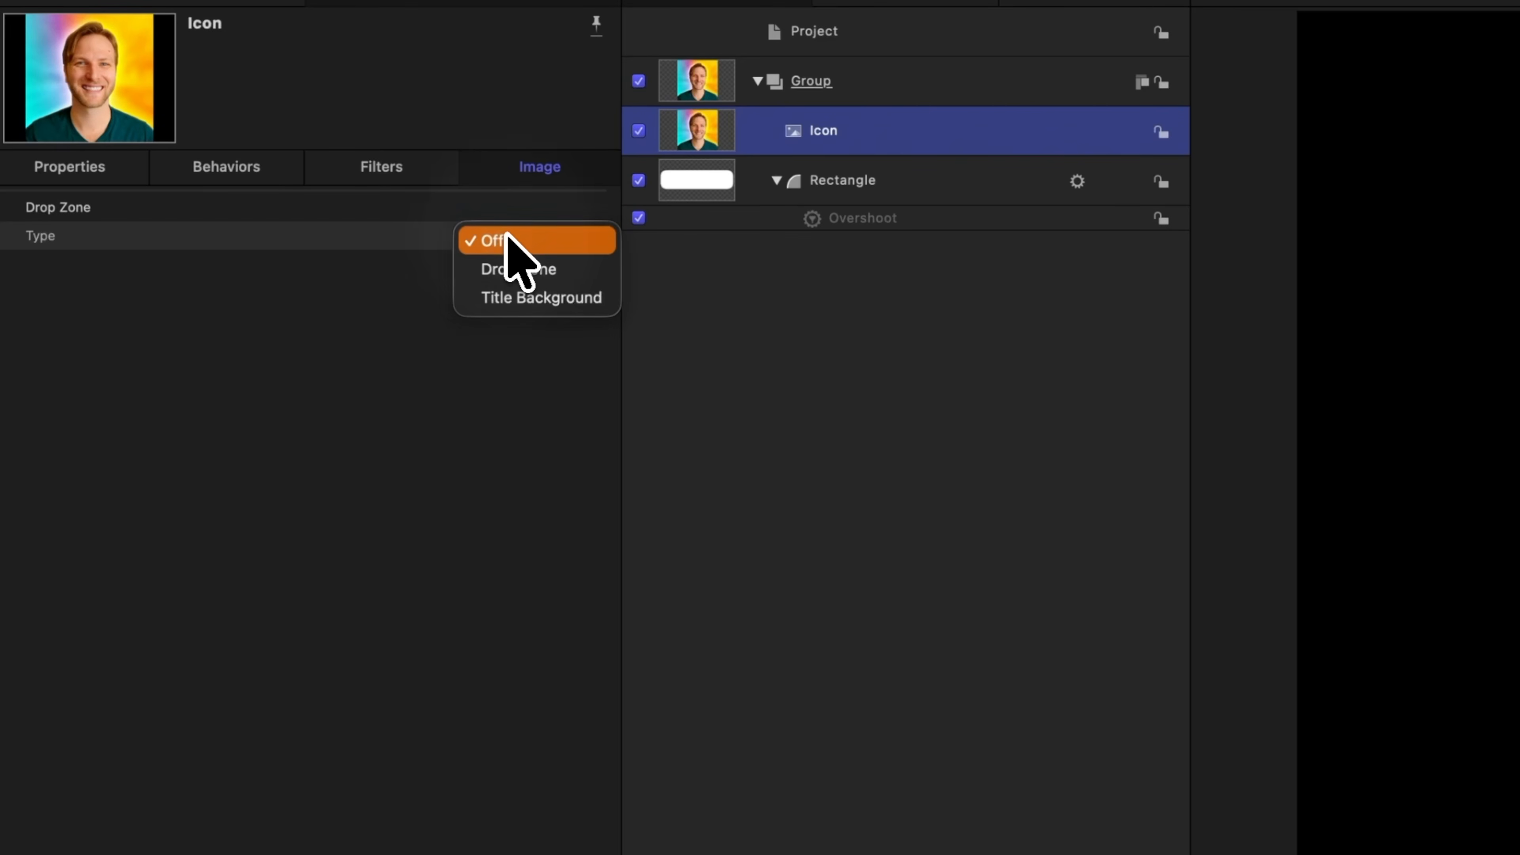
pyautogui.click(581, 262)
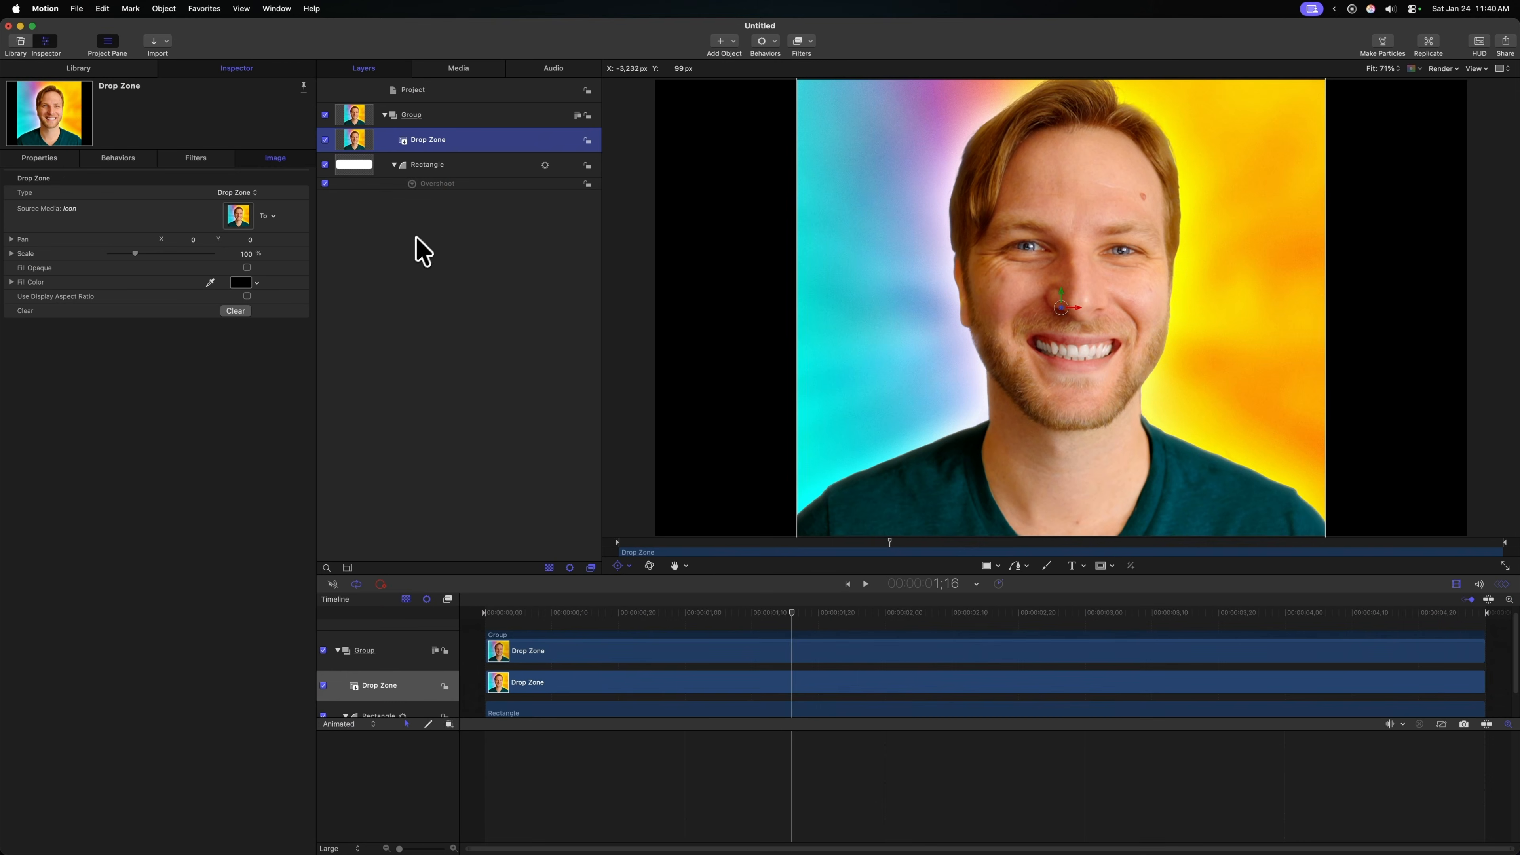
# Step: Scale the drop zone image down to 10% and position it inside the rectangle's left end, at about X -449, Y 28 px
pyautogui.click(39, 158)
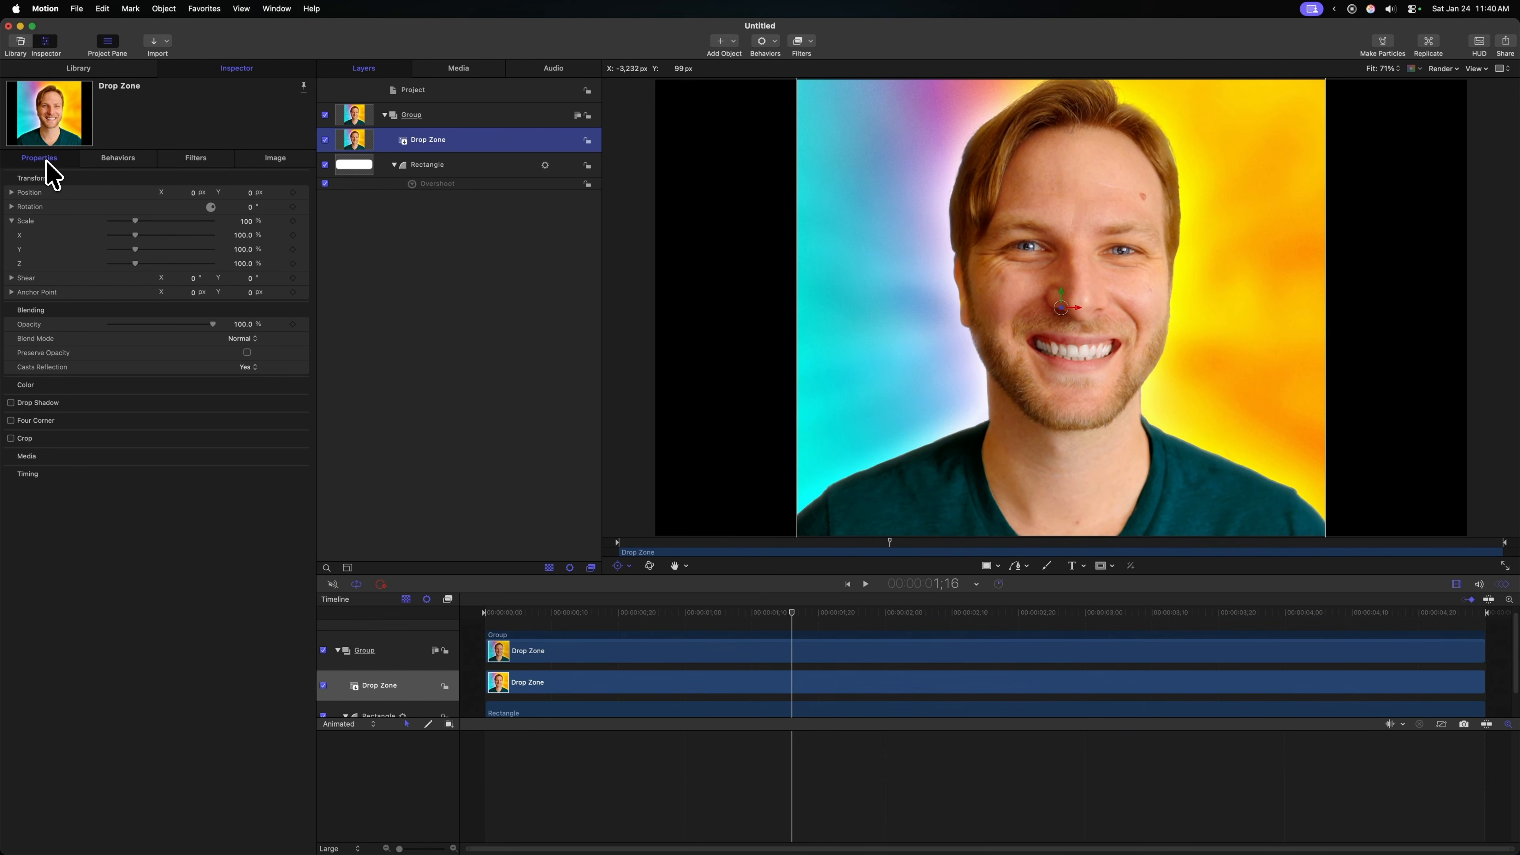
pyautogui.moveTo(135, 222); pyautogui.dragTo(108, 226)
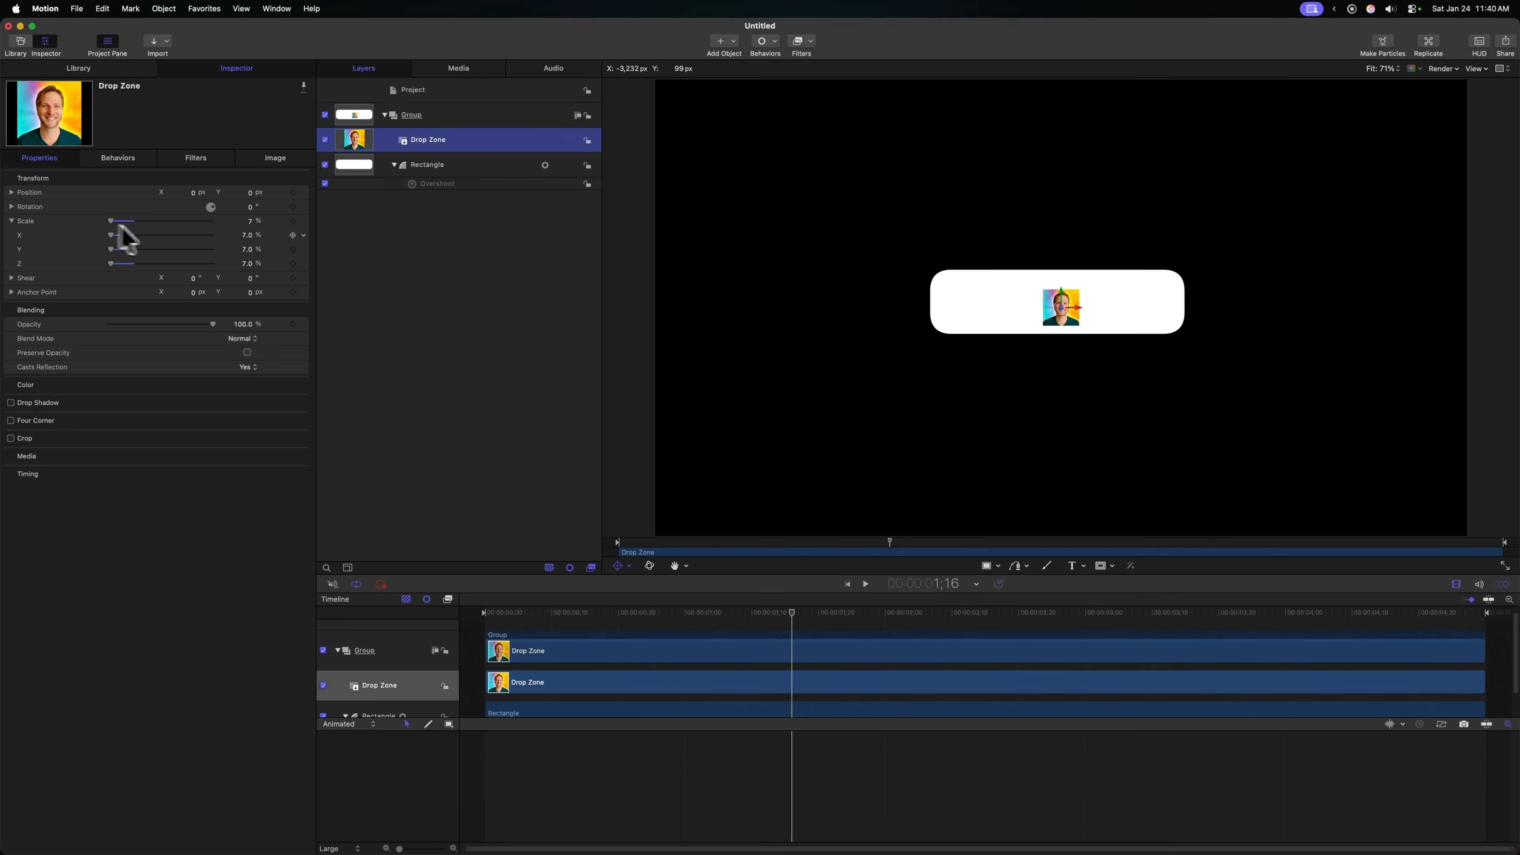
pyautogui.hotkey('alt', 'z')
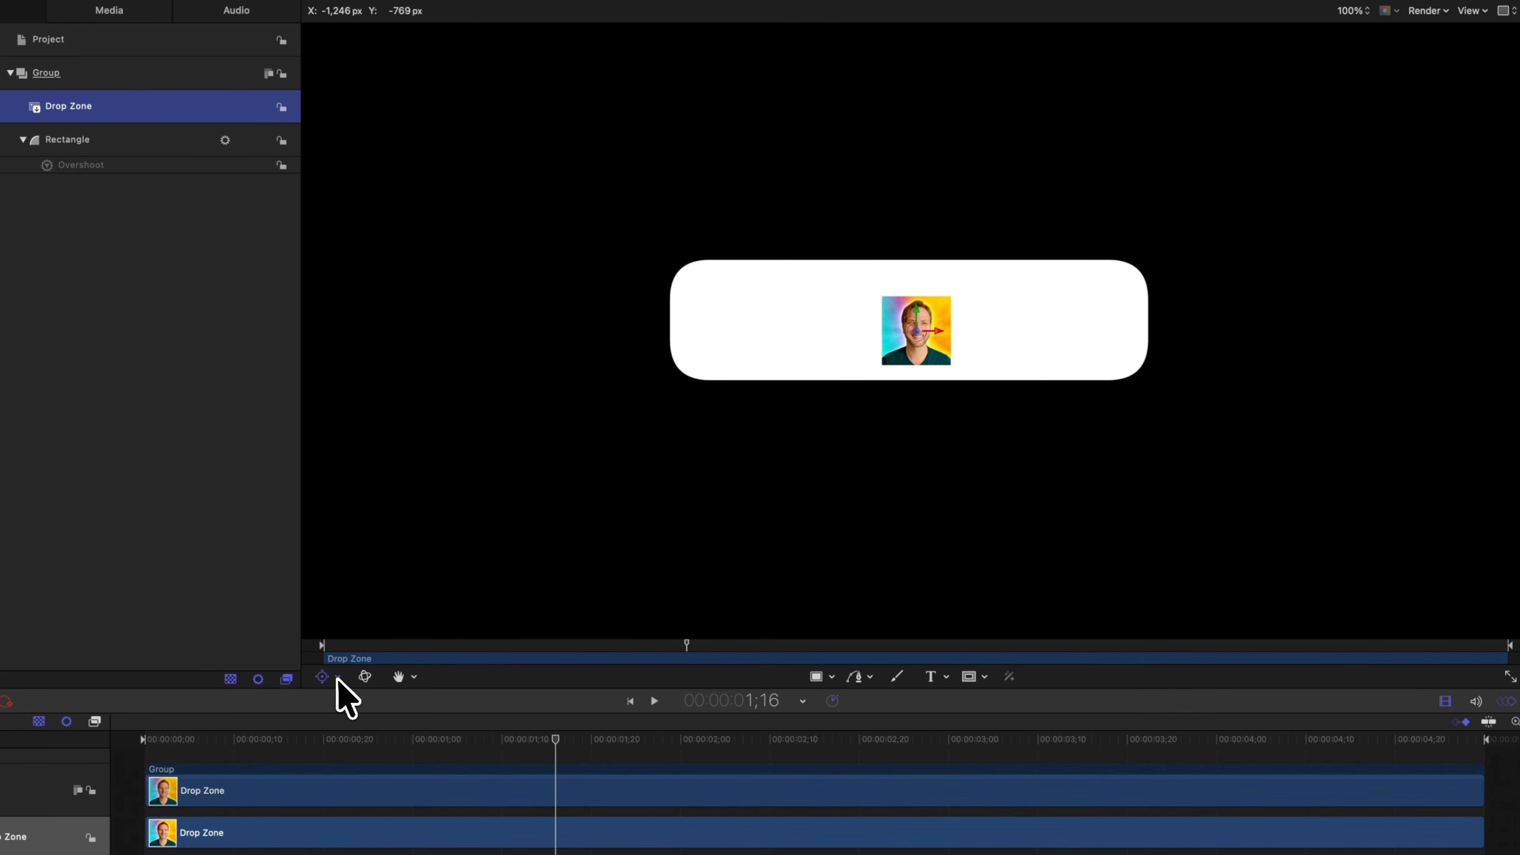
pyautogui.click(338, 677)
pyautogui.click(359, 700)
pyautogui.moveTo(919, 362); pyautogui.dragTo(731, 337)
pyautogui.moveTo(734, 338); pyautogui.dragTo(734, 338)
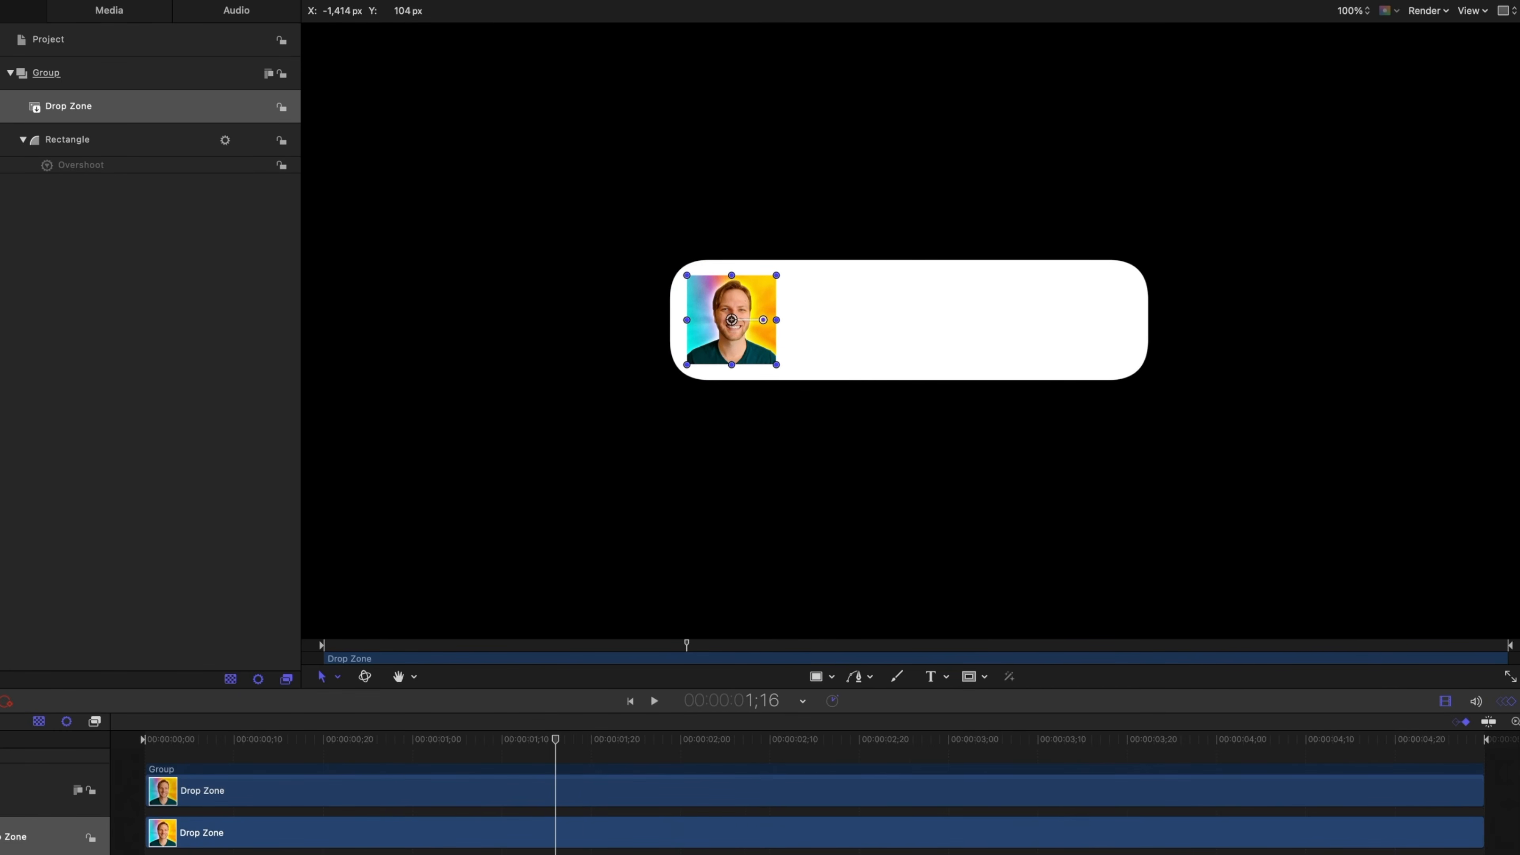
pyautogui.moveTo(0, 257); pyautogui.dragTo(4, 257)
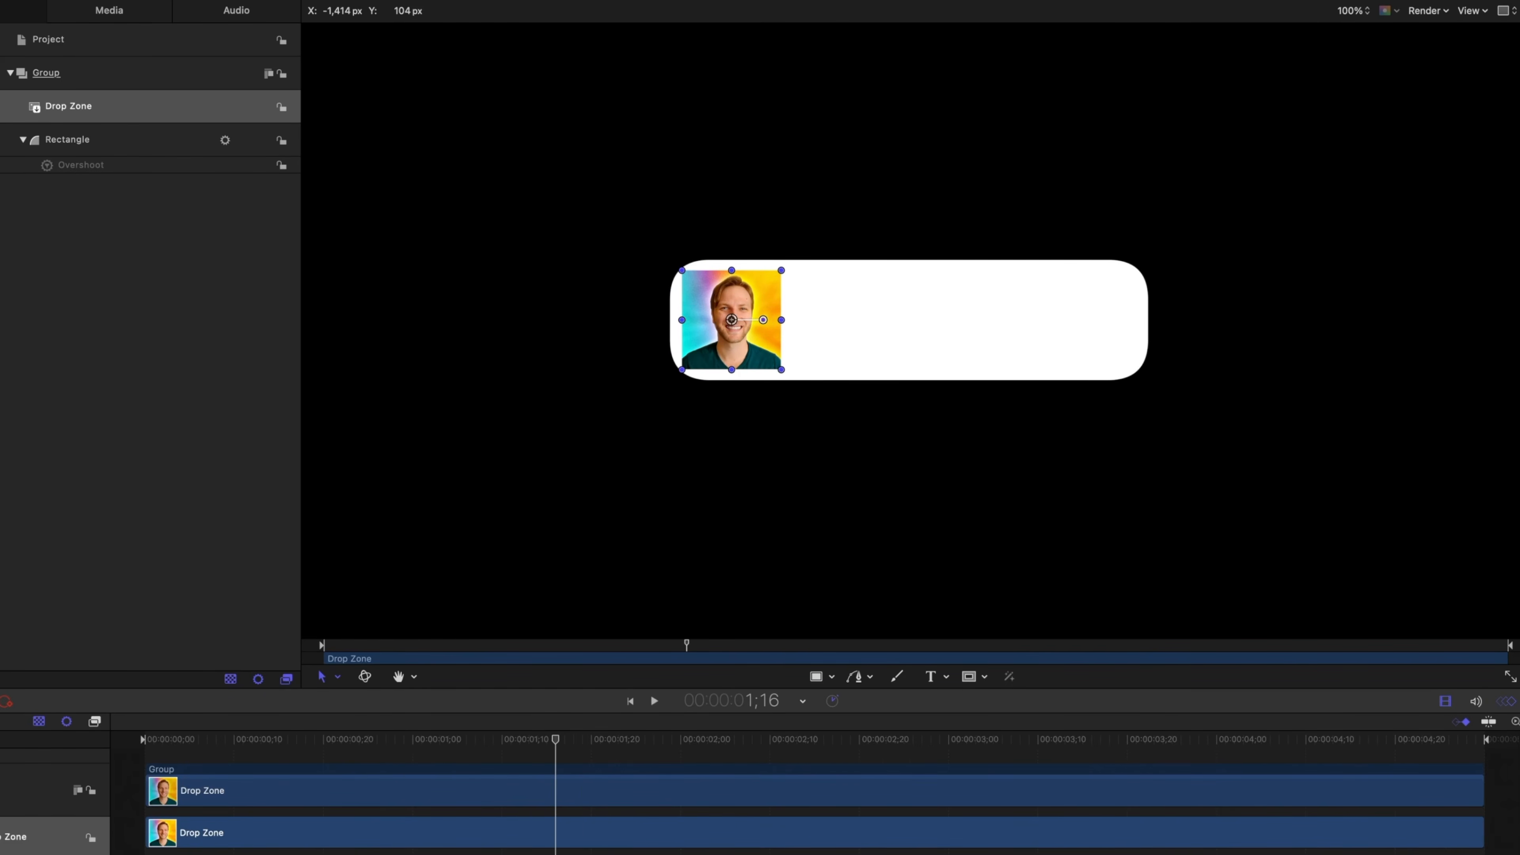
pyautogui.moveTo(732, 322); pyautogui.dragTo(739, 323)
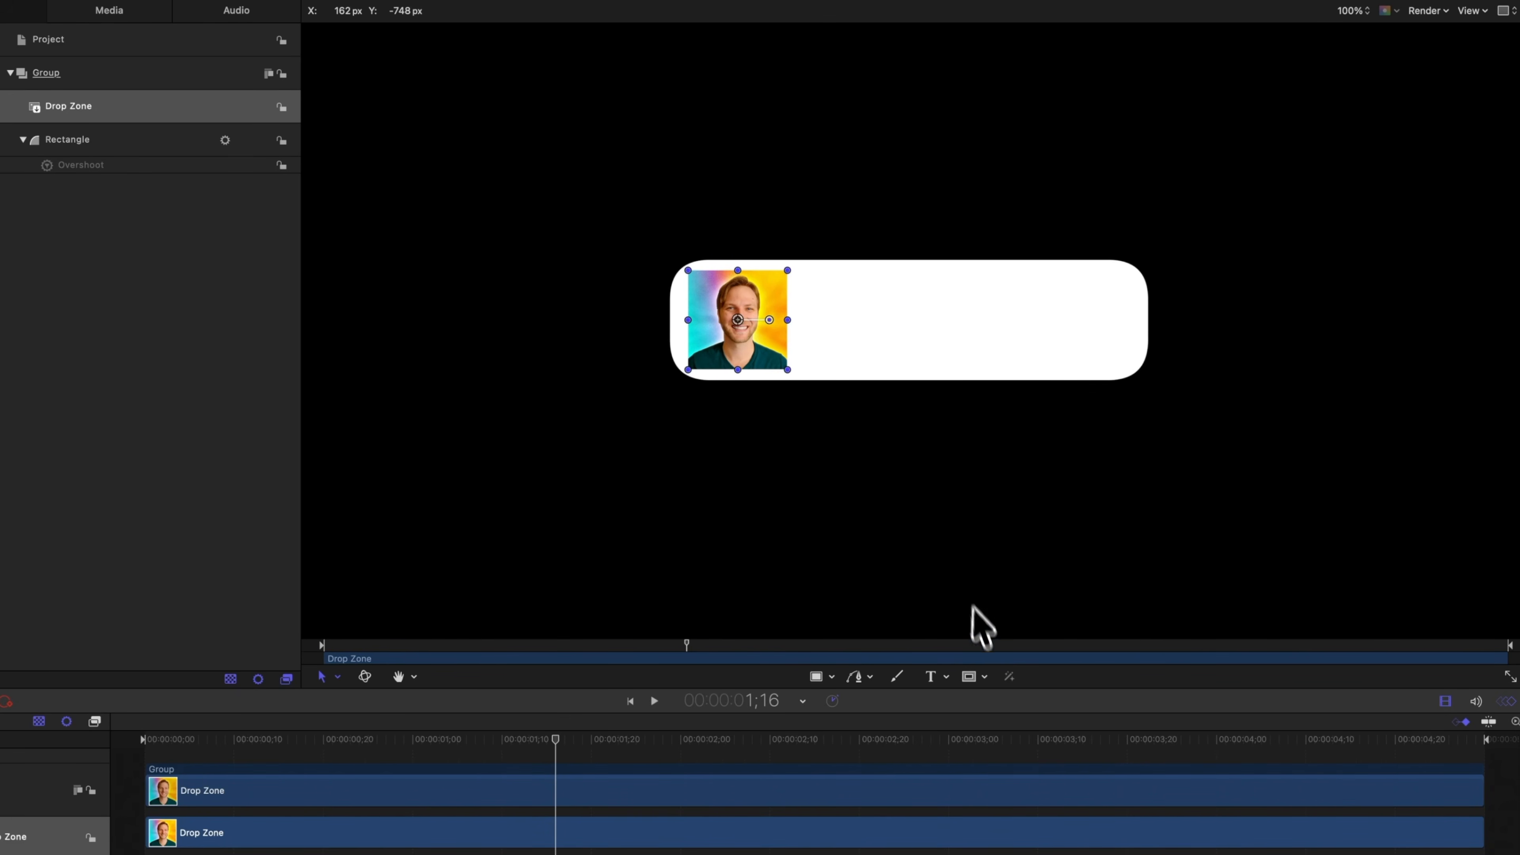
# Step: Draw a Circle Mask on the drop zone, spanning the image from its upper-left to its lower-right corner
pyautogui.click(981, 680)
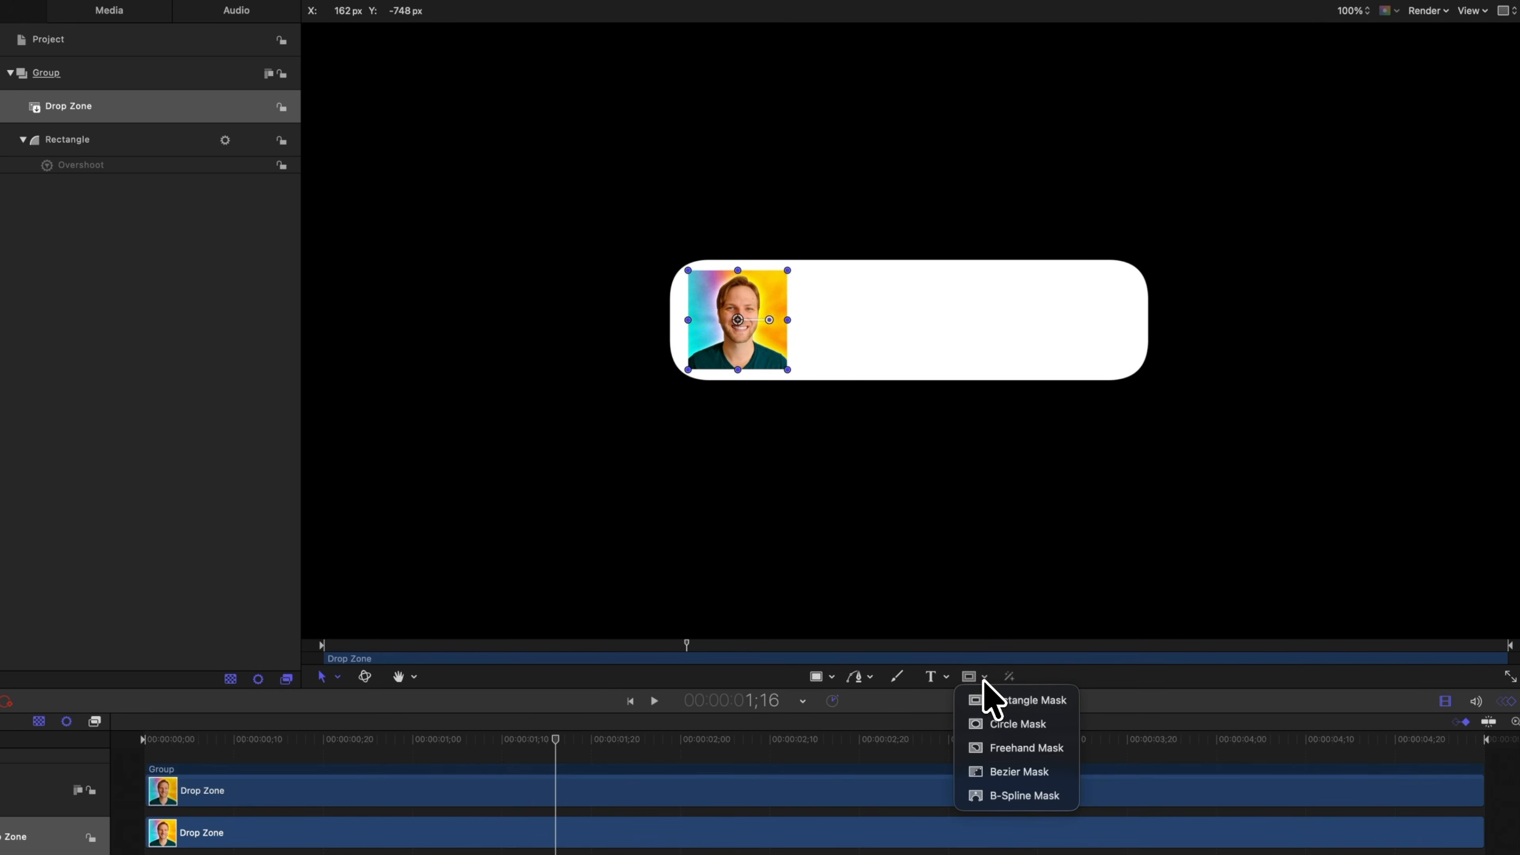
pyautogui.click(1018, 723)
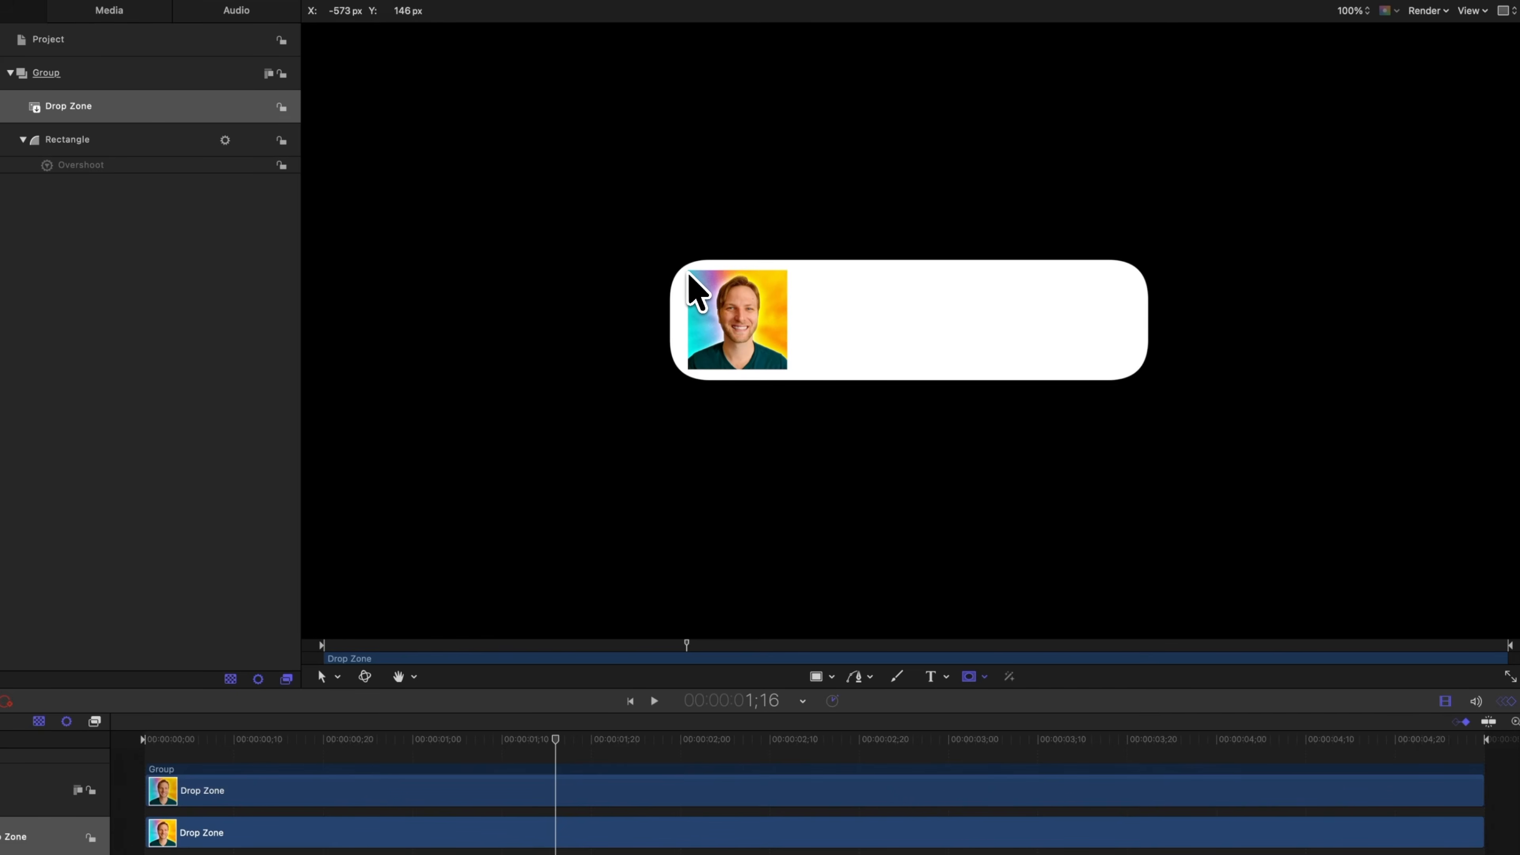
pyautogui.moveTo(690, 274); pyautogui.dragTo(724, 308)
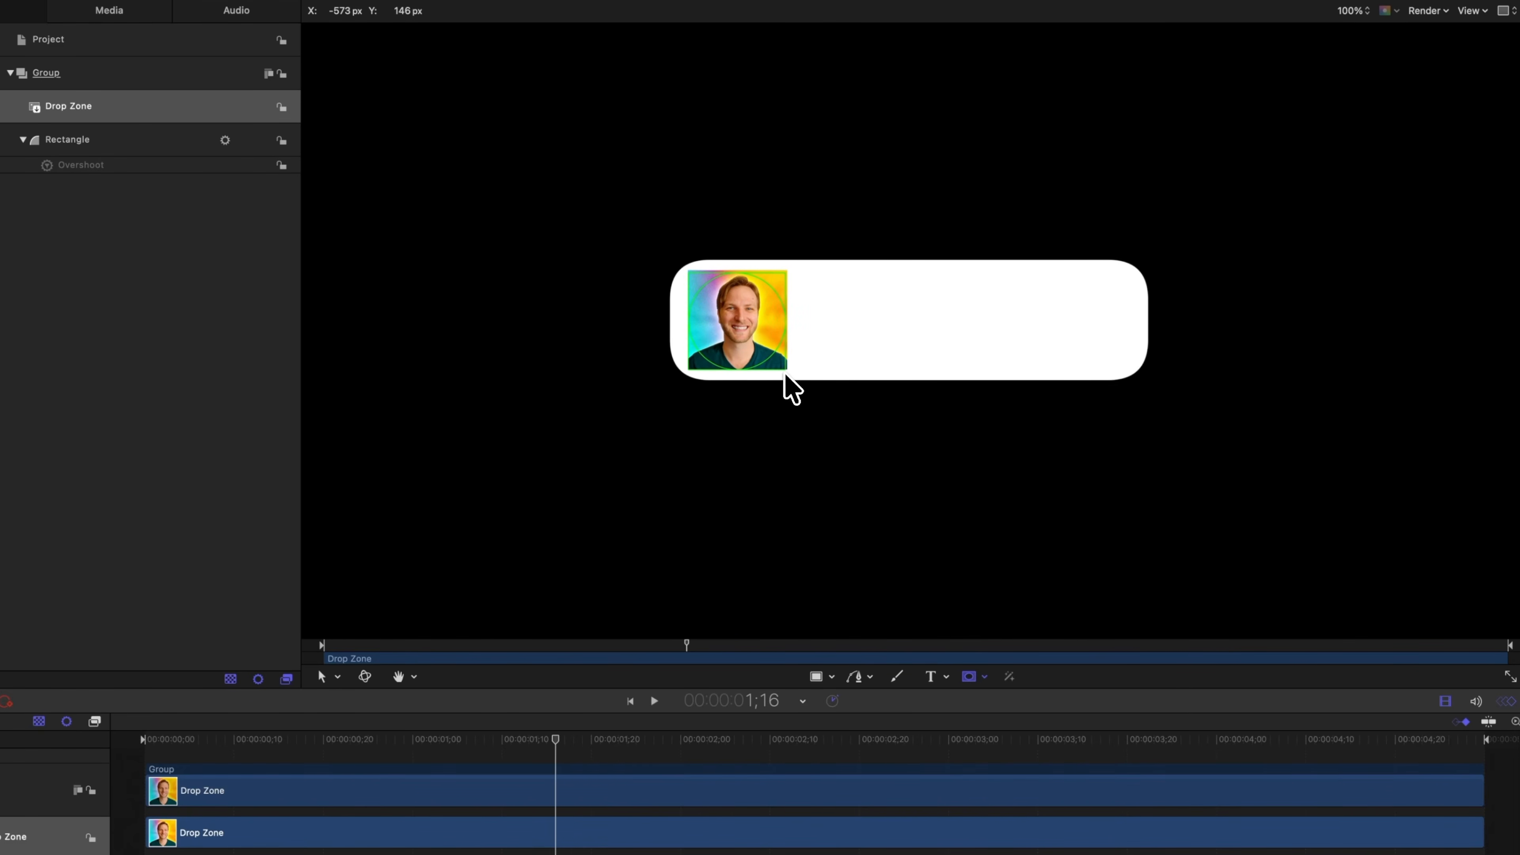
pyautogui.moveTo(785, 373); pyautogui.dragTo(786, 376)
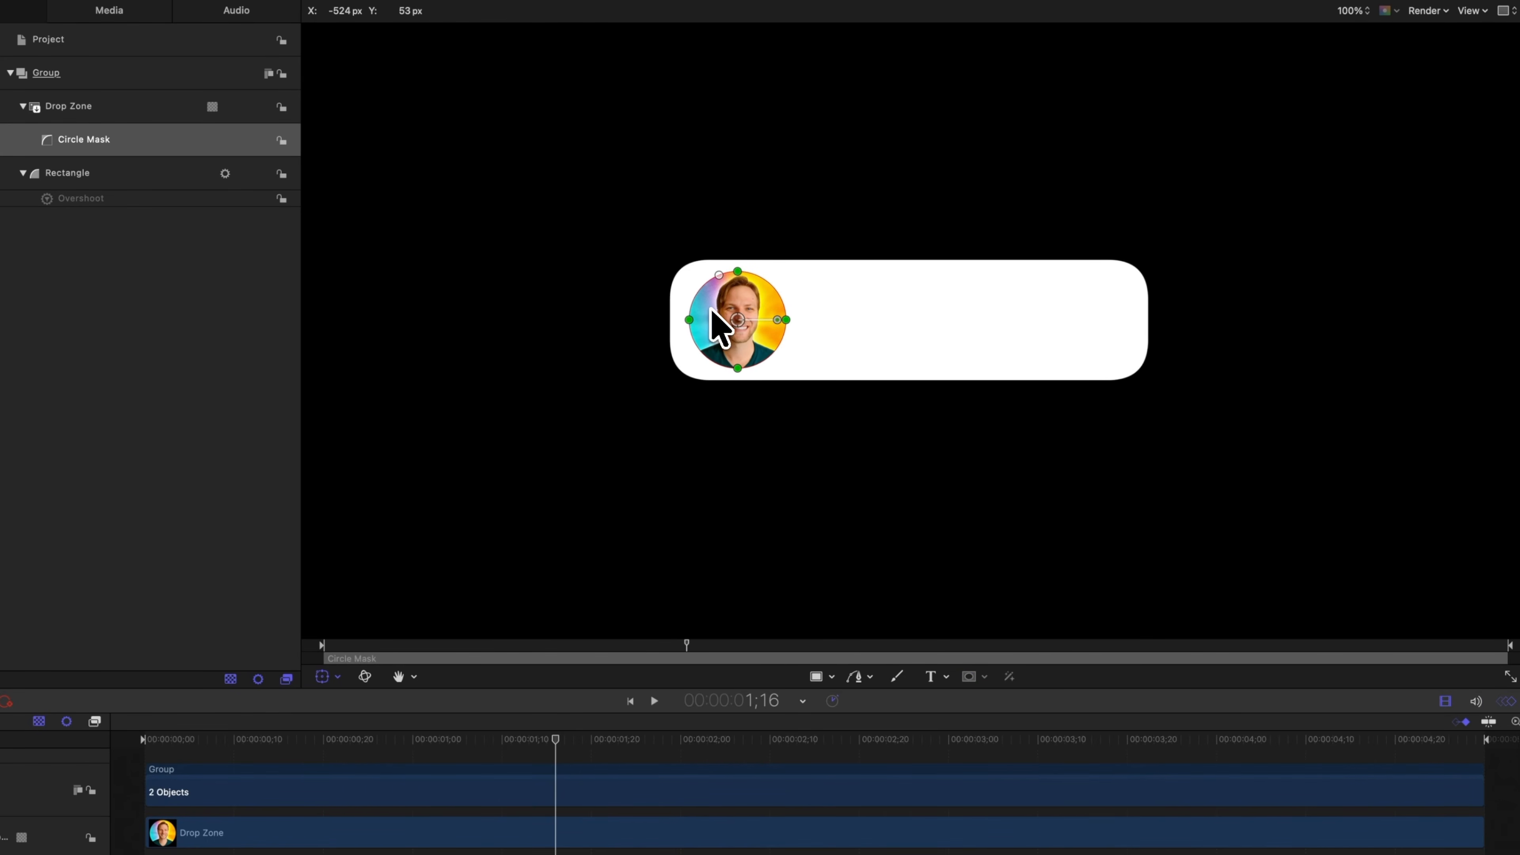
# Step: With the Edit Ellipse tool, try moving the circle mask on the headshot and undo the change
pyautogui.click(338, 676)
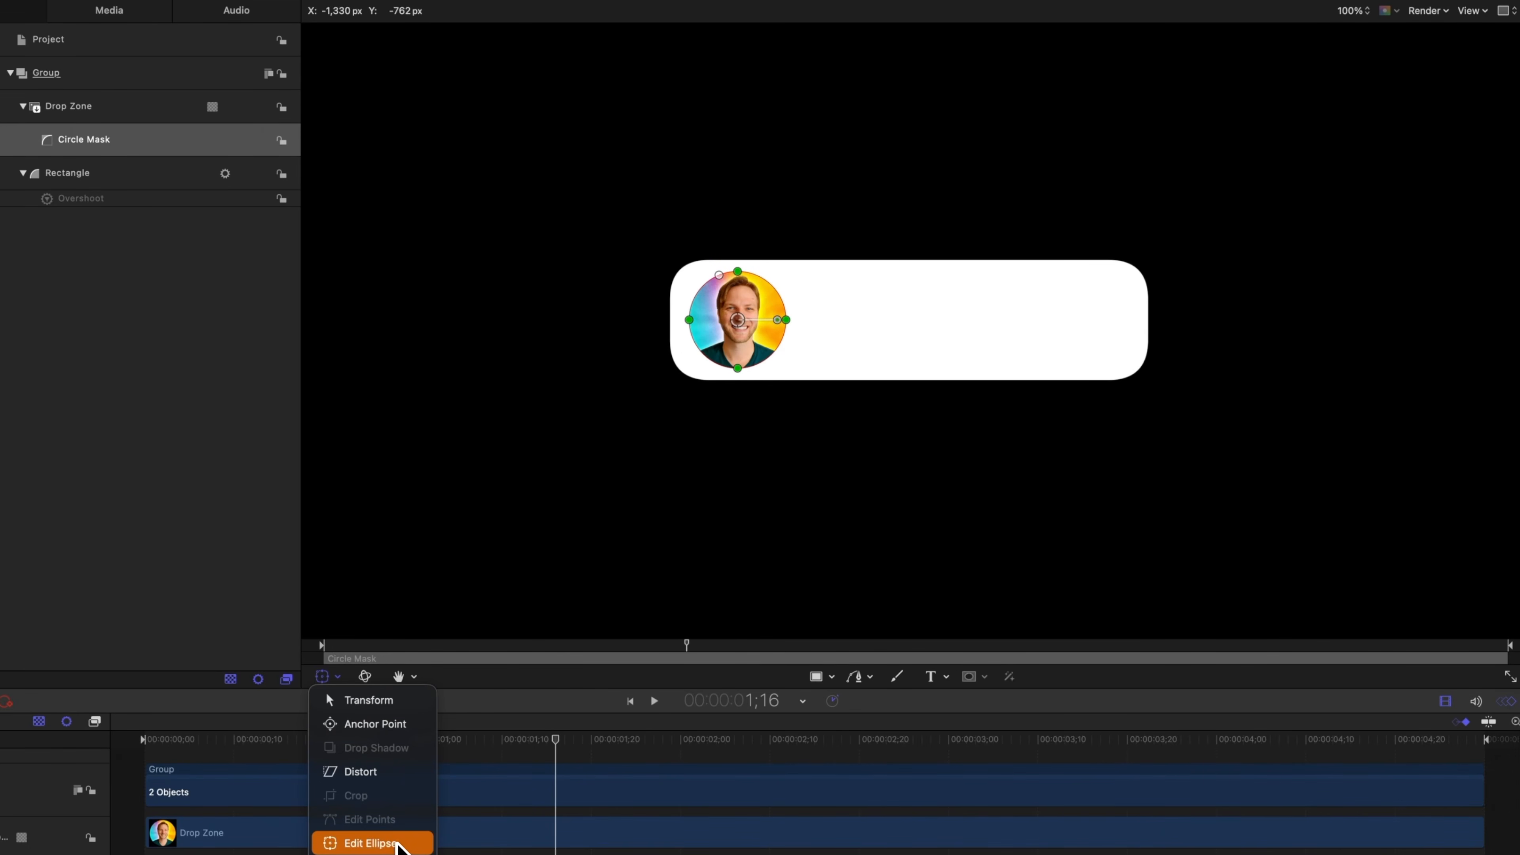
pyautogui.click(398, 844)
pyautogui.moveTo(746, 349); pyautogui.dragTo(685, 343)
pyautogui.press('super+z')
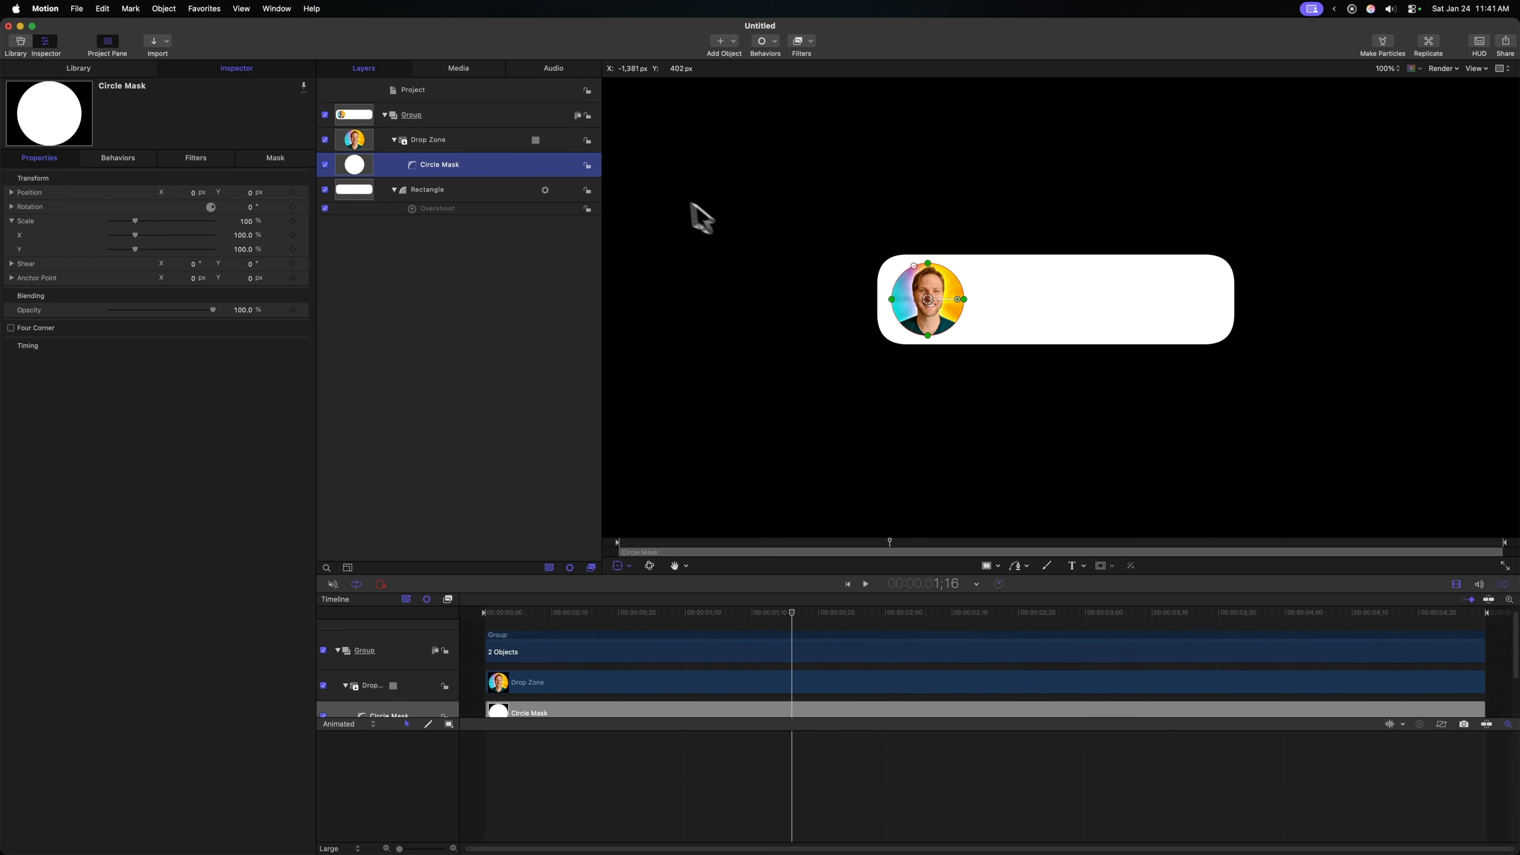
# Step: Toggle the drop zone's mask off and on to compare the image with and without it, leaving it enabled
pyautogui.click(536, 140)
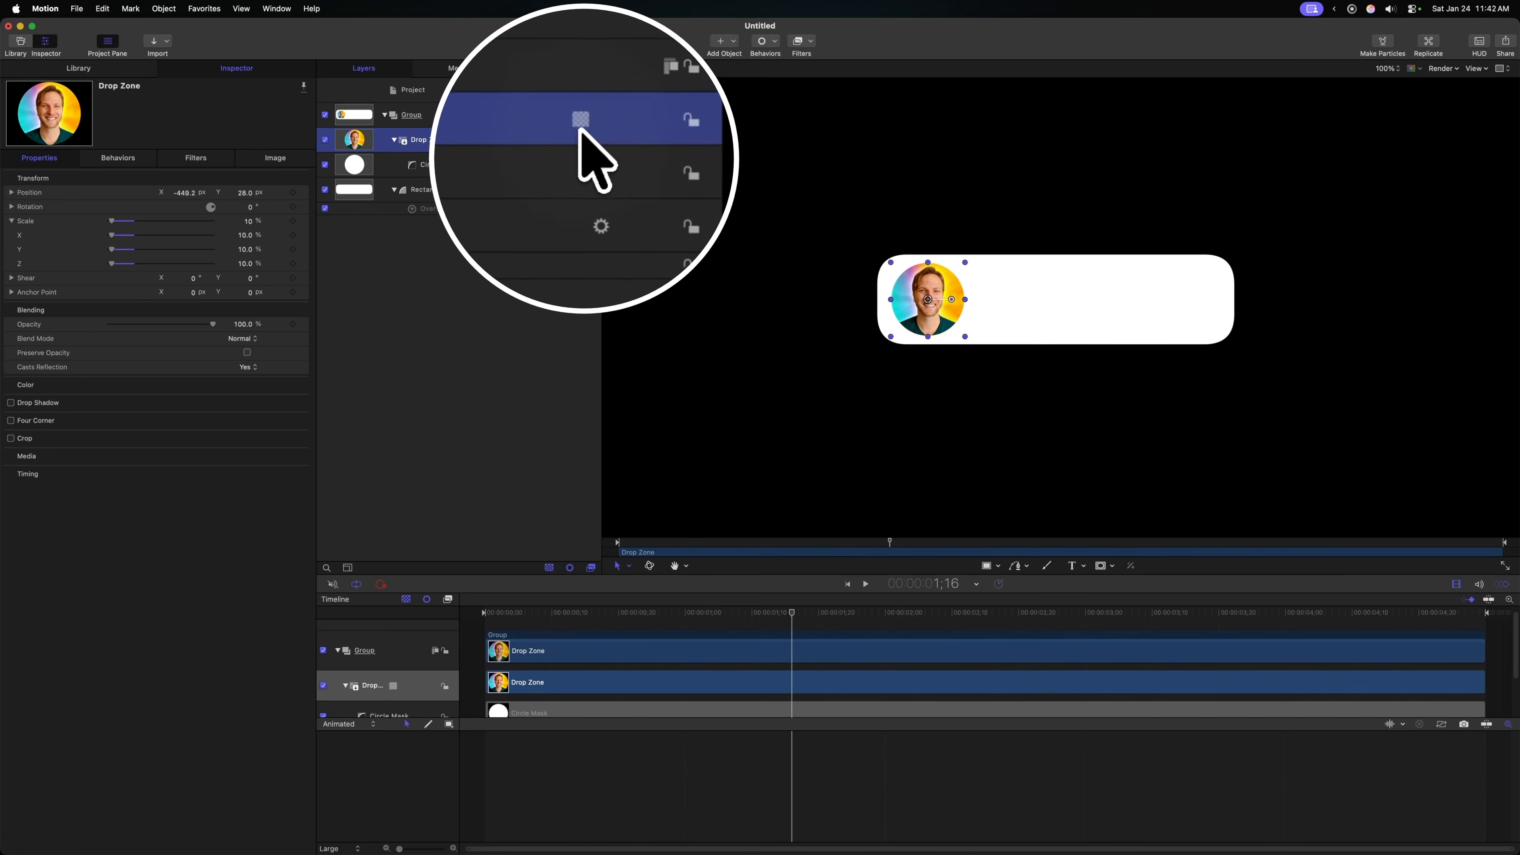
pyautogui.click(536, 140)
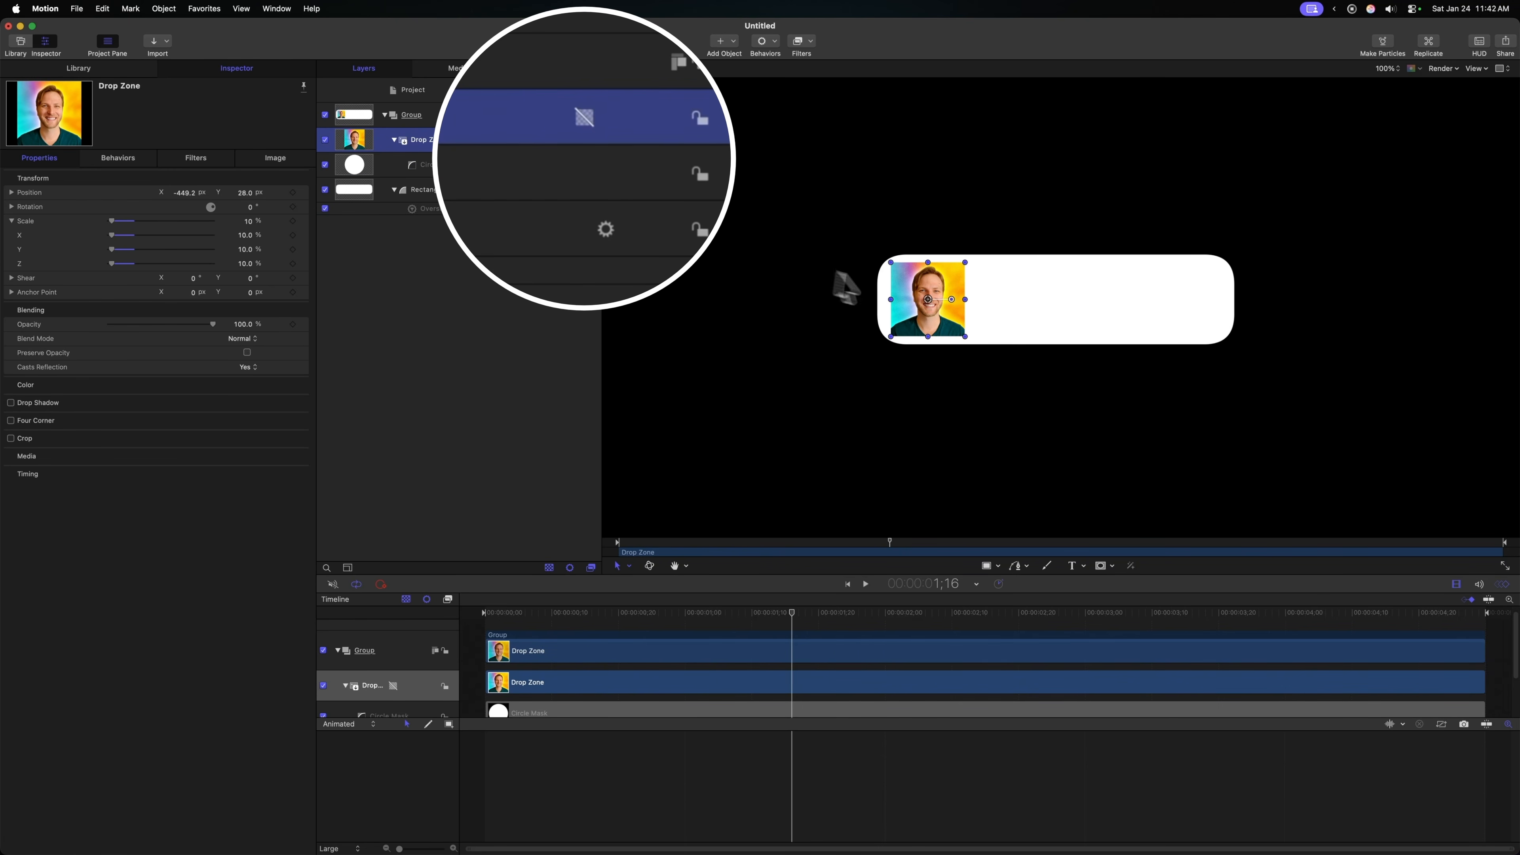
pyautogui.click(535, 140)
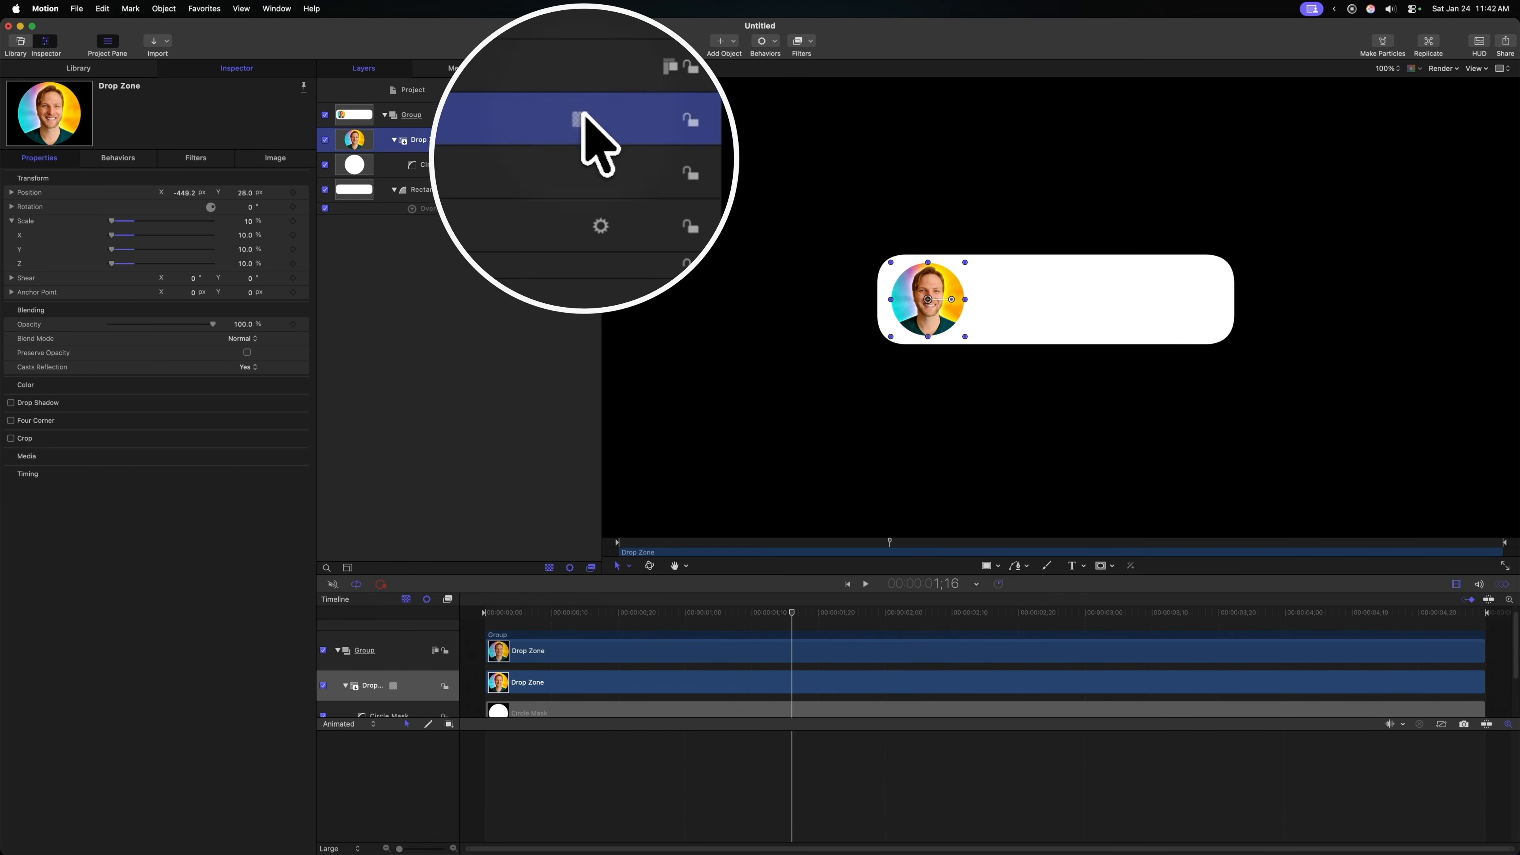
pyautogui.click(535, 140)
pyautogui.click(536, 140)
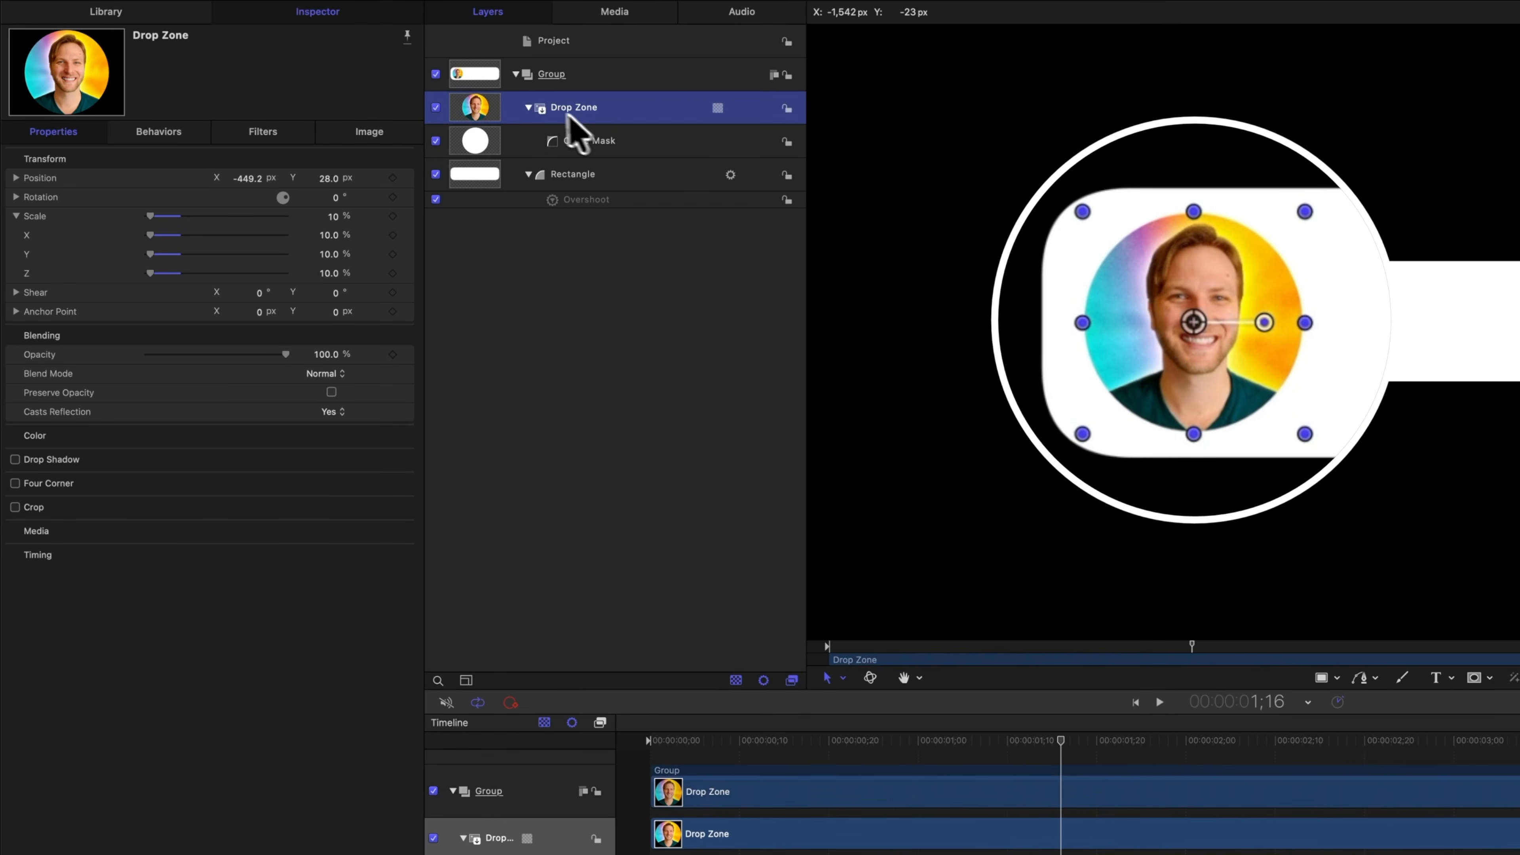
# Step: Collapse the drop zone layer and give it a drop shadow with Distance 34 and Blur 40
pyautogui.click(529, 107)
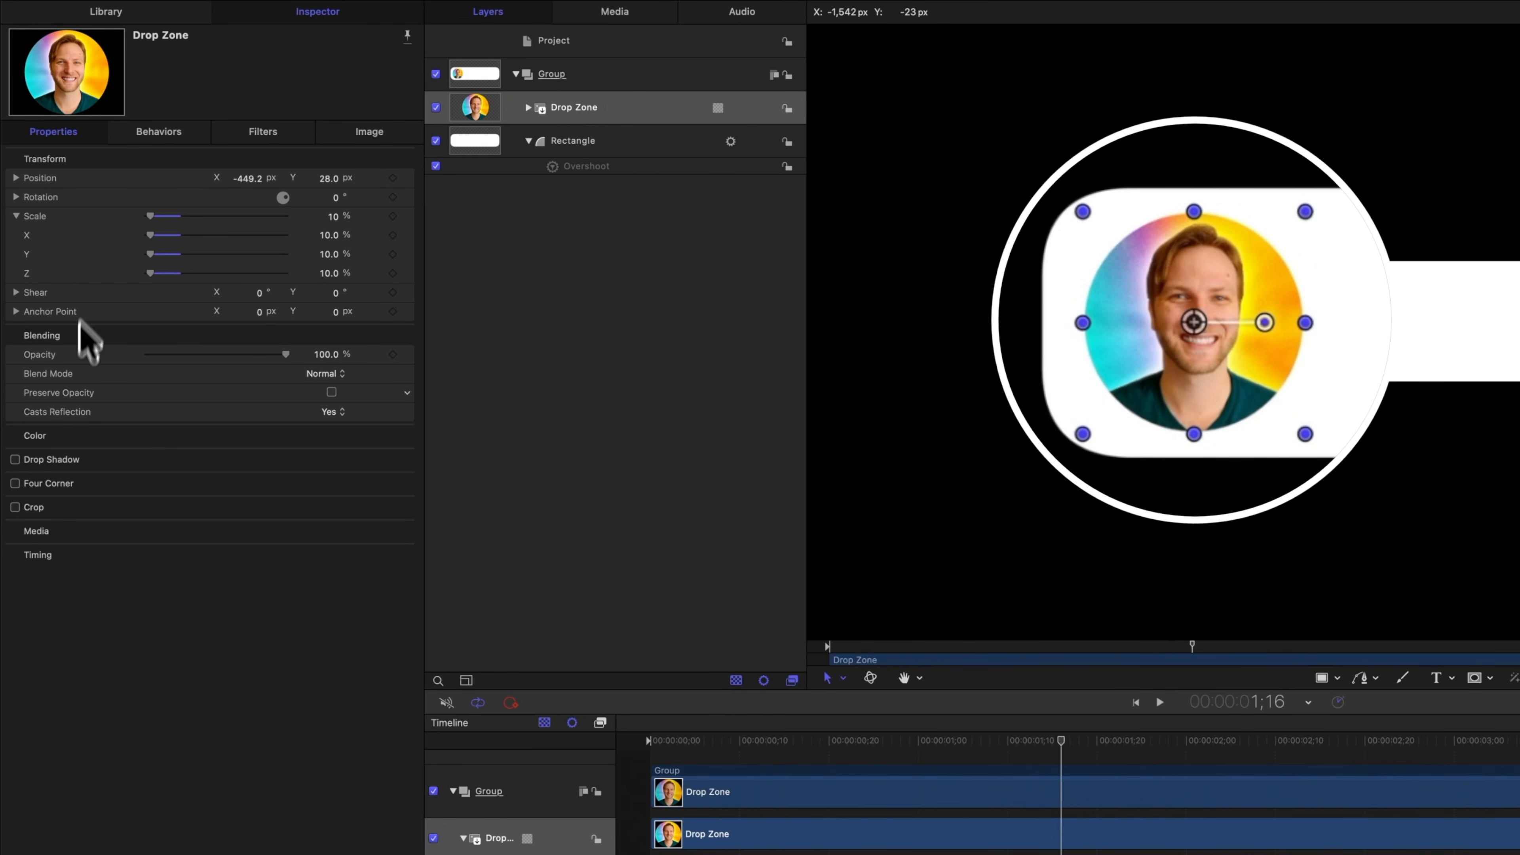
pyautogui.click(15, 459)
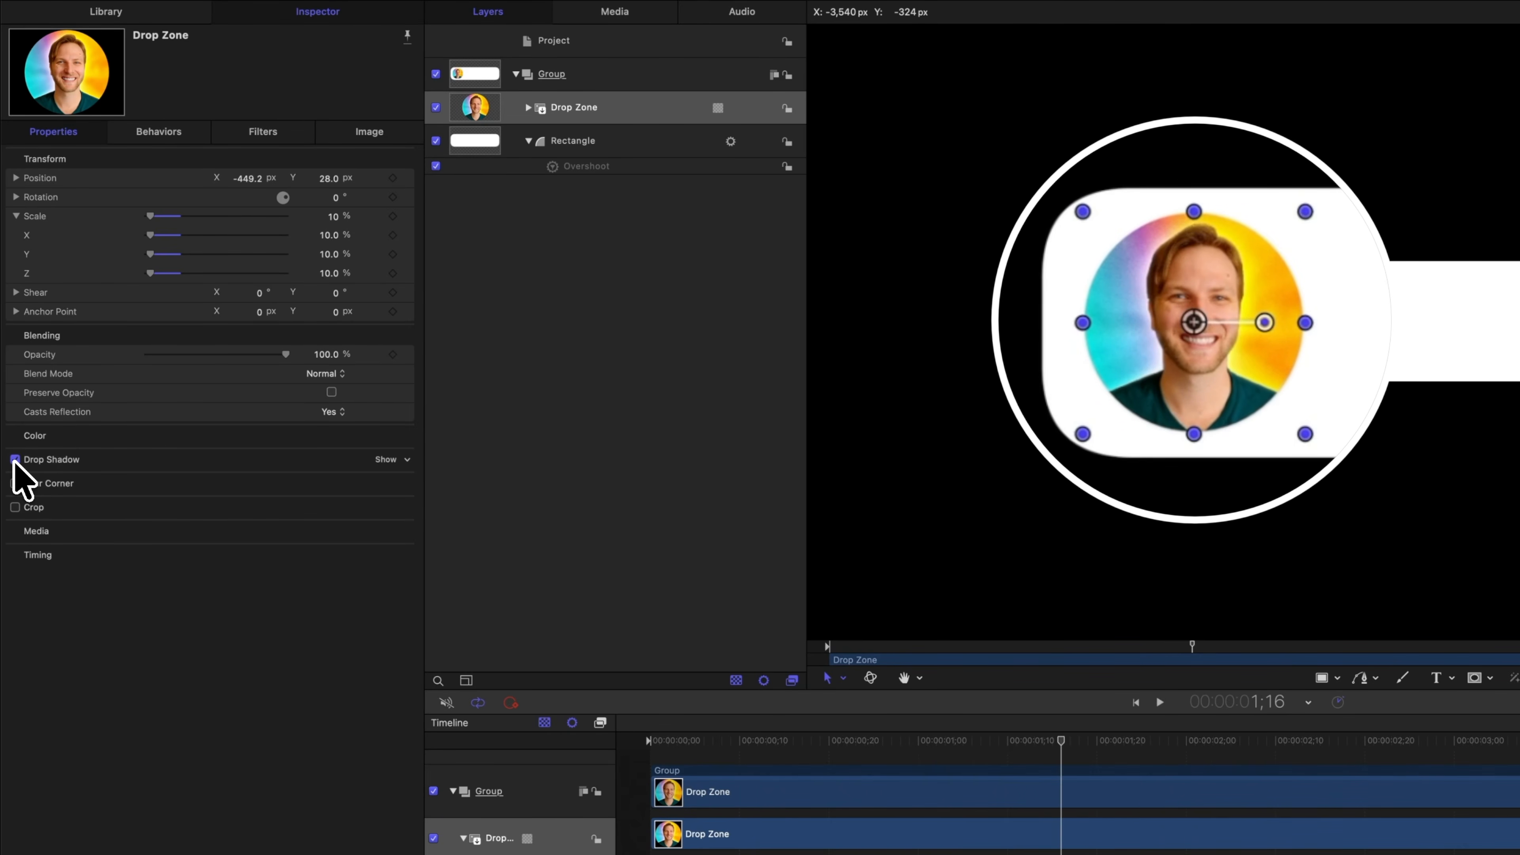
pyautogui.click(385, 460)
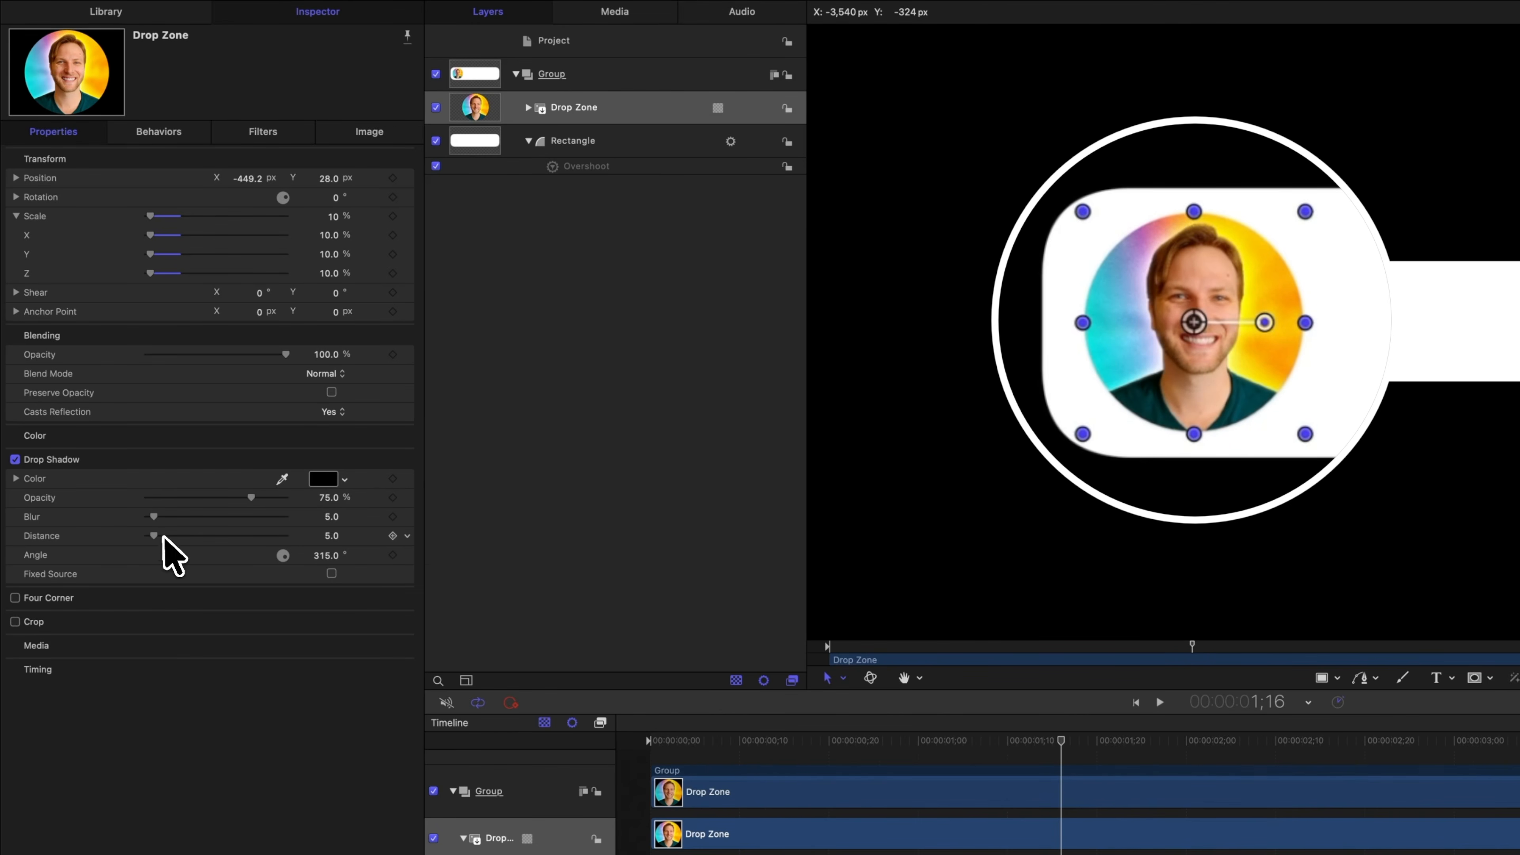
pyautogui.moveTo(154, 535); pyautogui.dragTo(194, 535)
pyautogui.moveTo(154, 516); pyautogui.dragTo(200, 522)
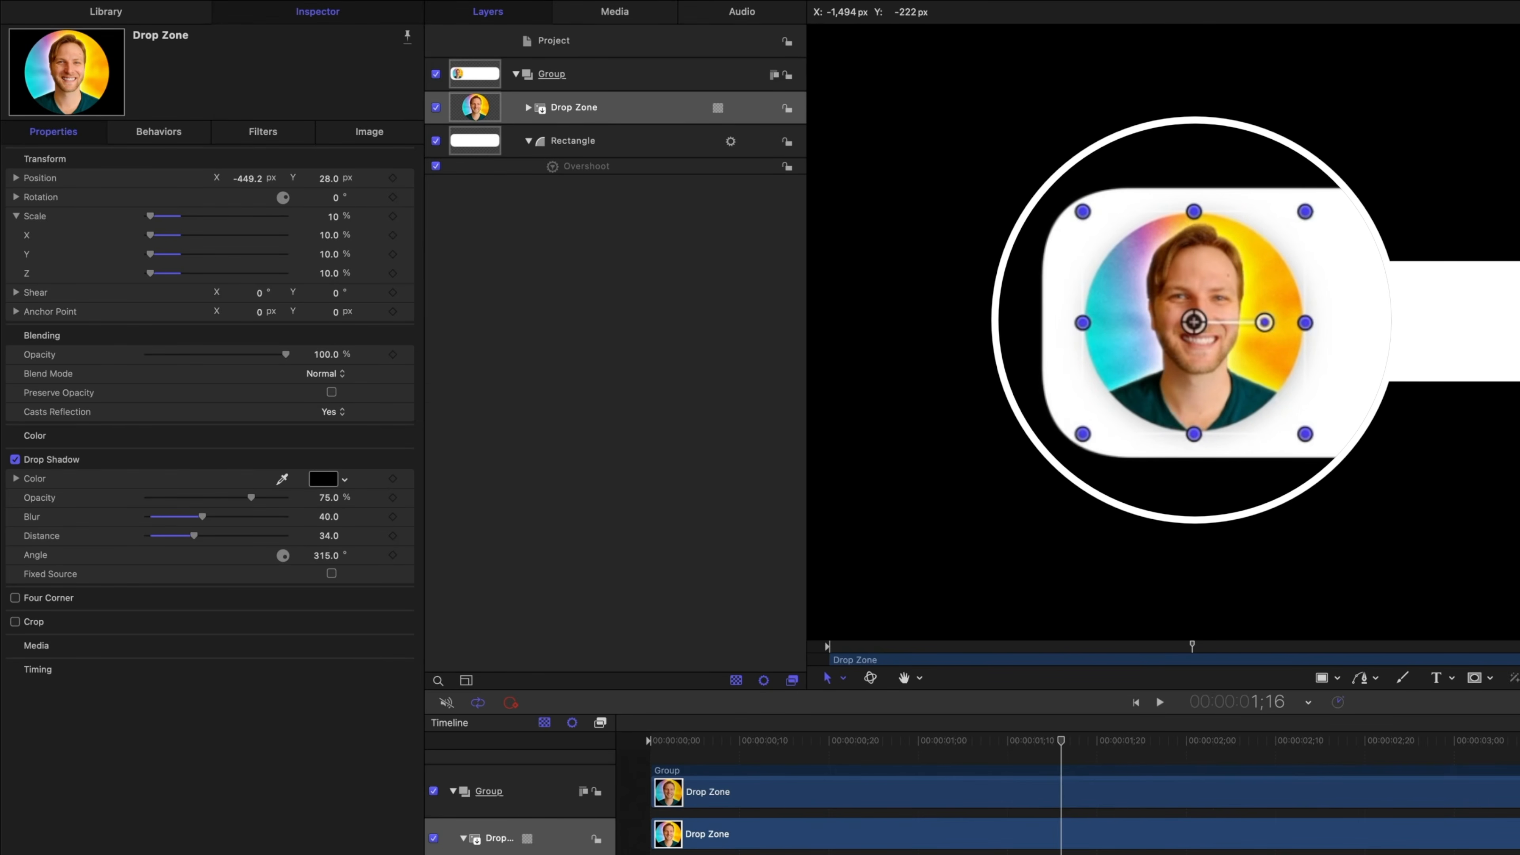
# Step: Try a drop shadow Opacity of 100% and undo the change
pyautogui.moveTo(251, 497); pyautogui.dragTo(337, 493)
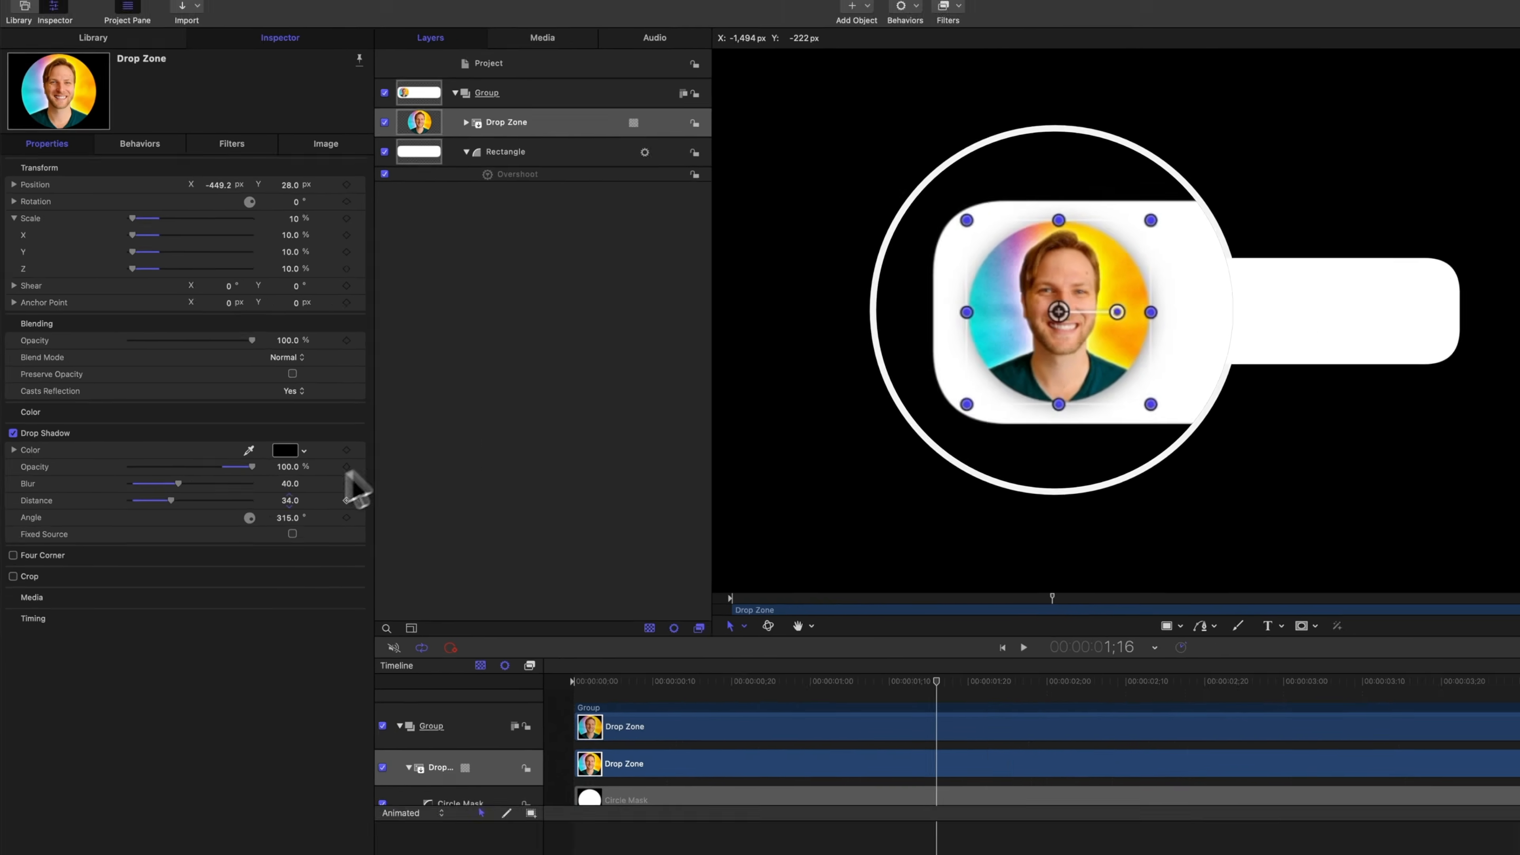
pyautogui.press('super+z')
# Step: Play the animation from the start to review the rectangle and headshot together, and stop playback
pyautogui.press('Home')
pyautogui.press('space')
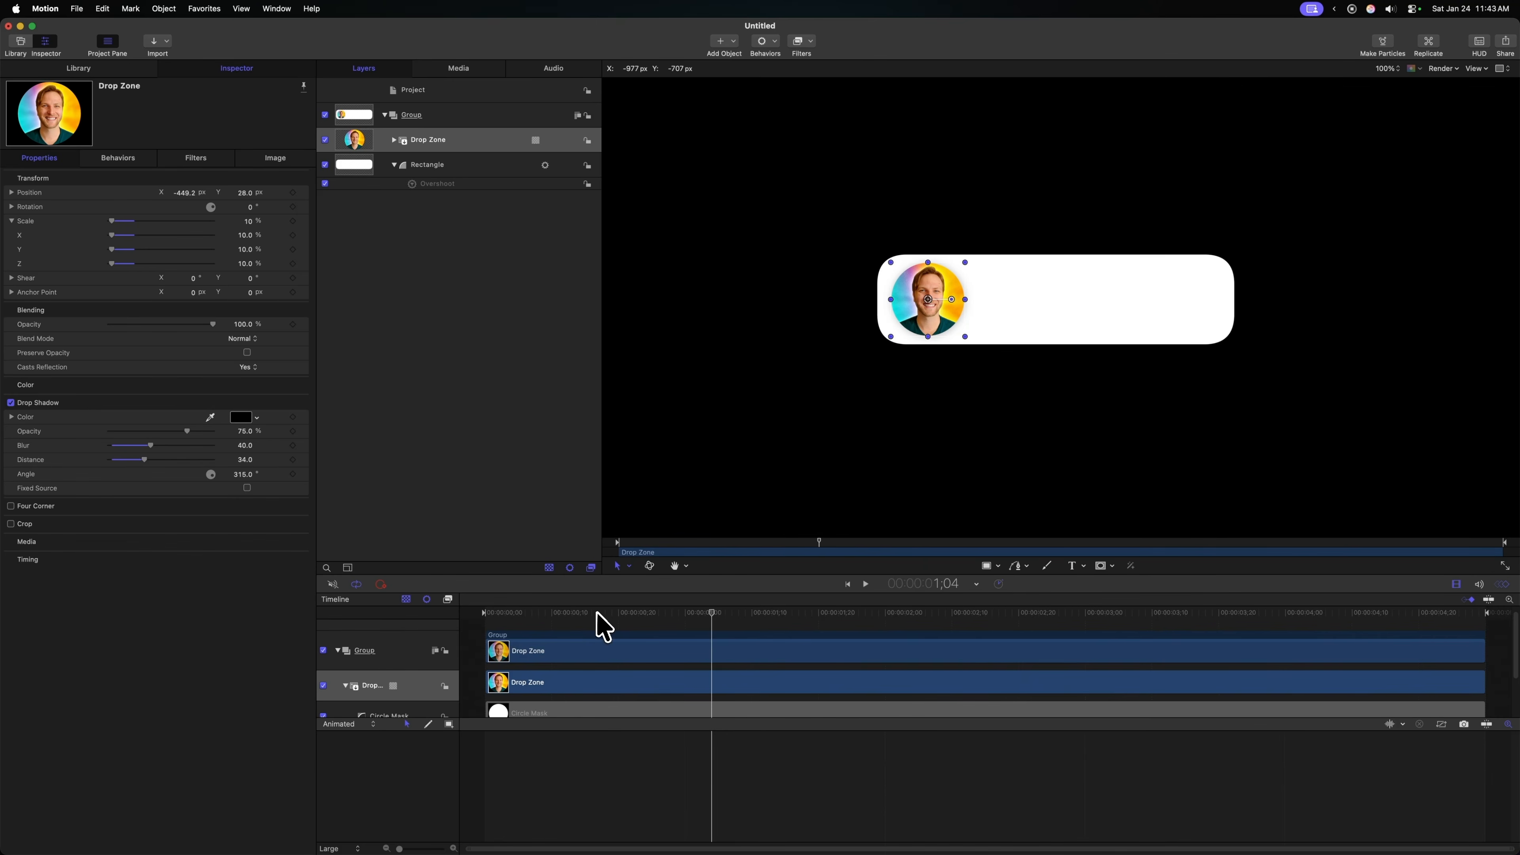
pyautogui.press('space')
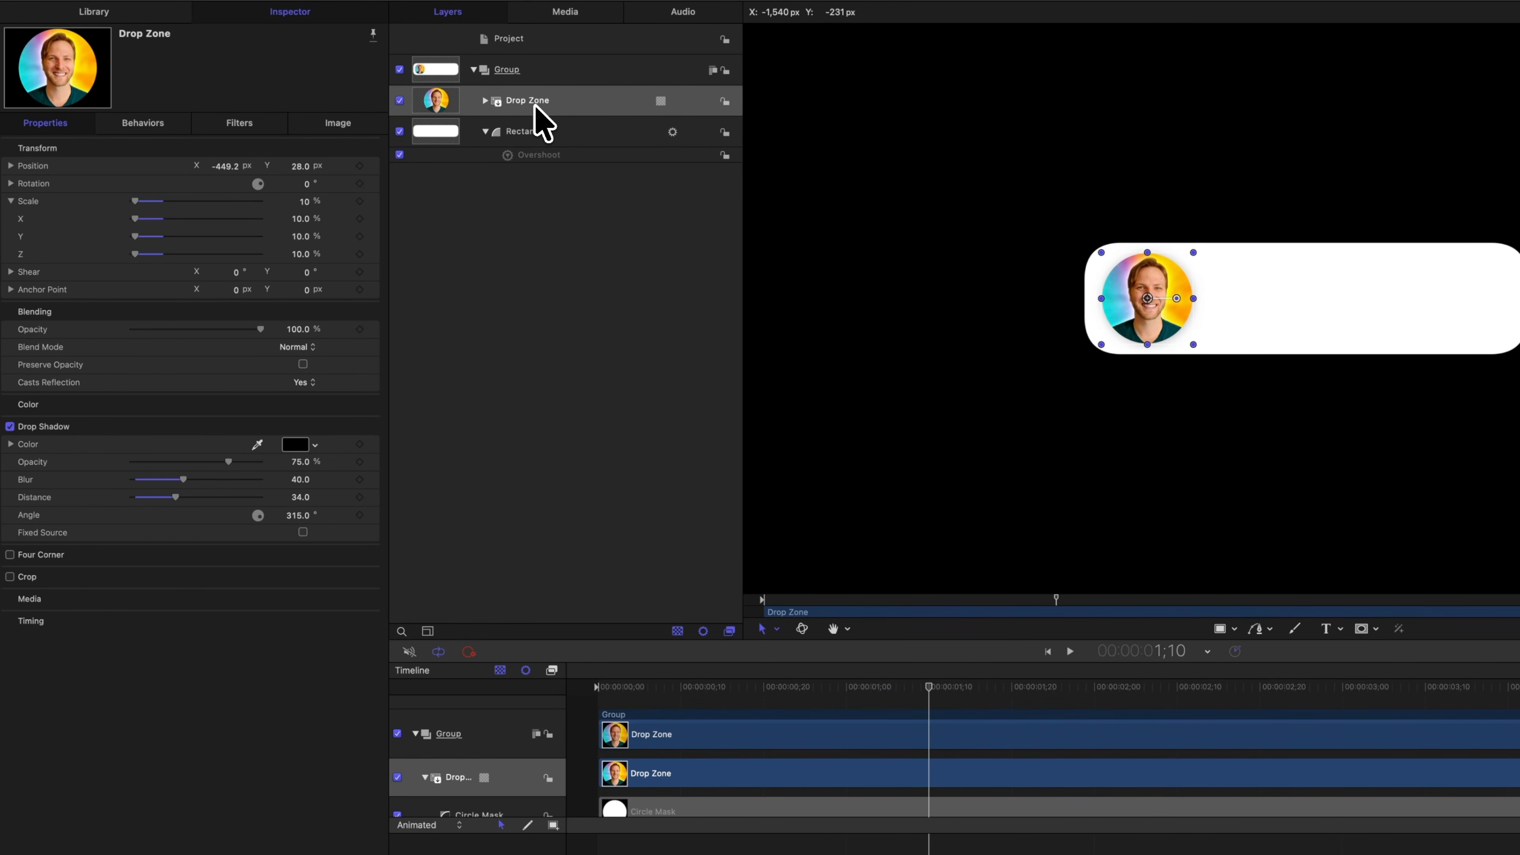
# Step: Place the drop zone layer in its own group
pyautogui.rightClick(561, 109)
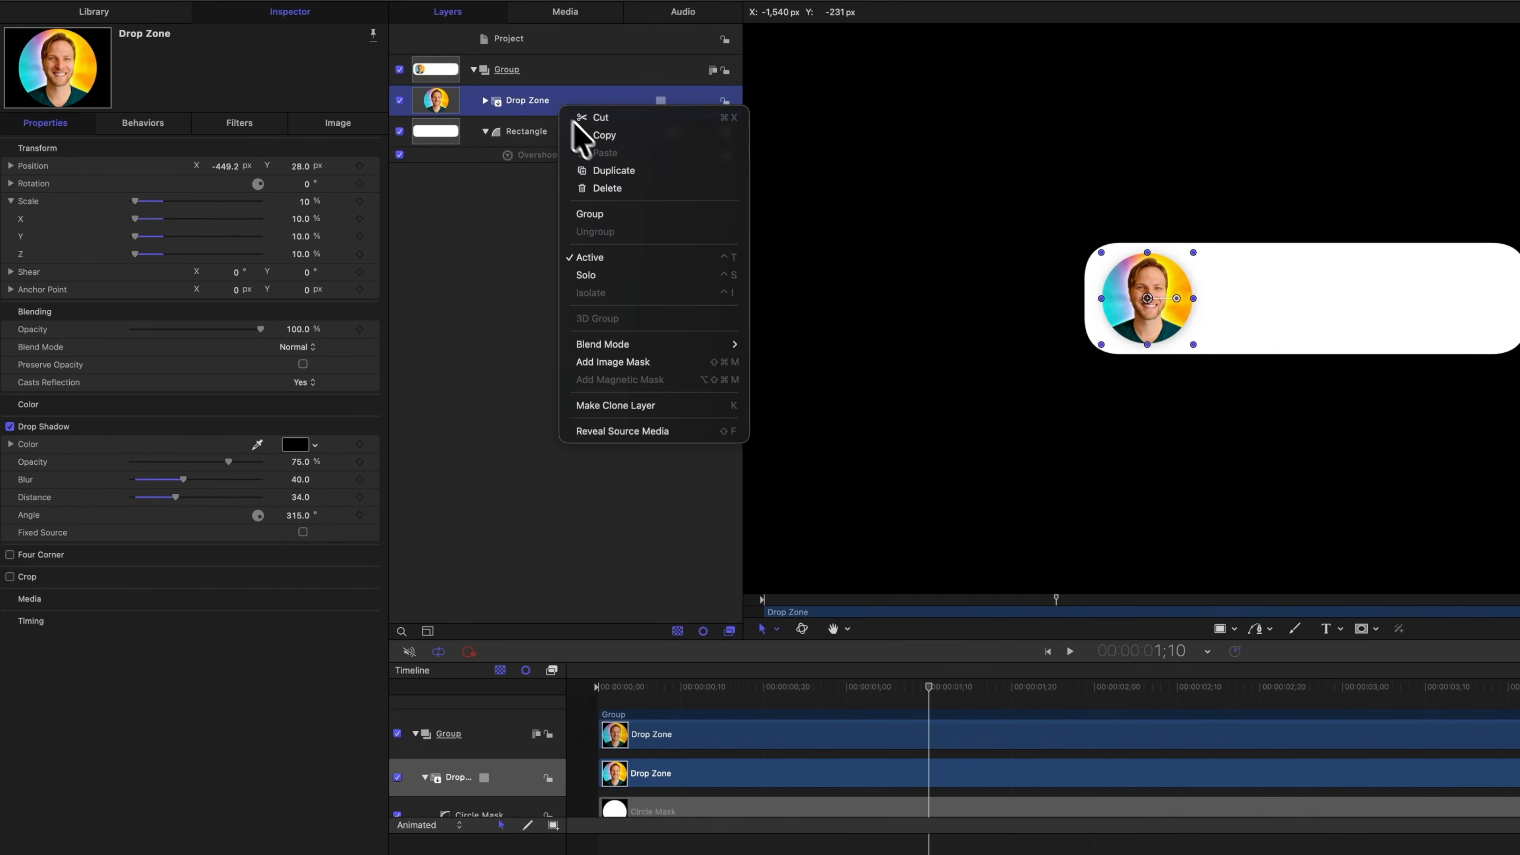
pyautogui.click(598, 213)
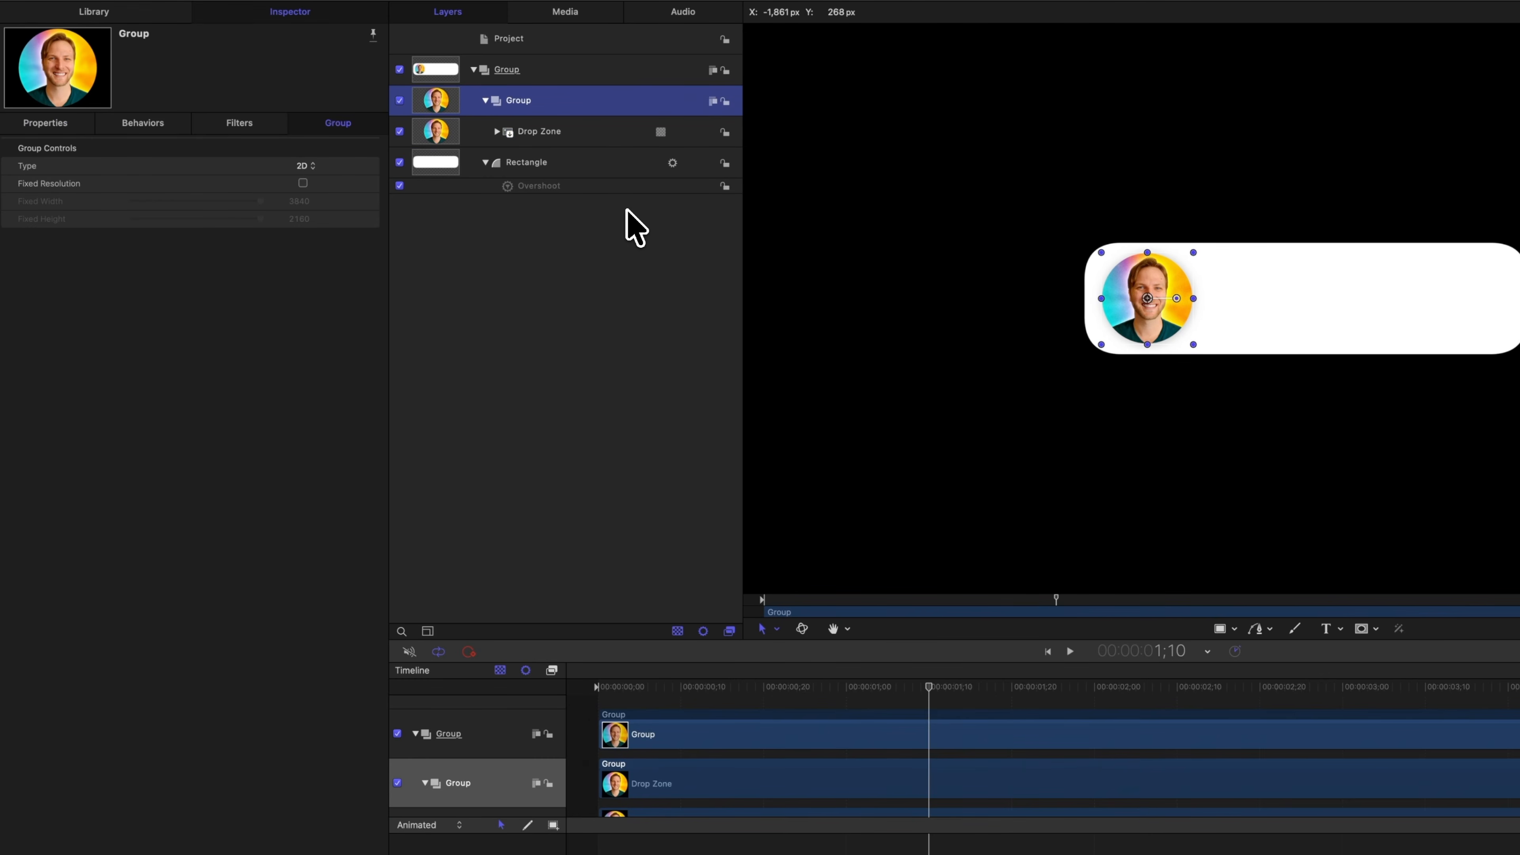
# Step: Compare the Scale settings of the drop zone layer and its enclosing group, then try scaling the group and undo it
pyautogui.click(575, 137)
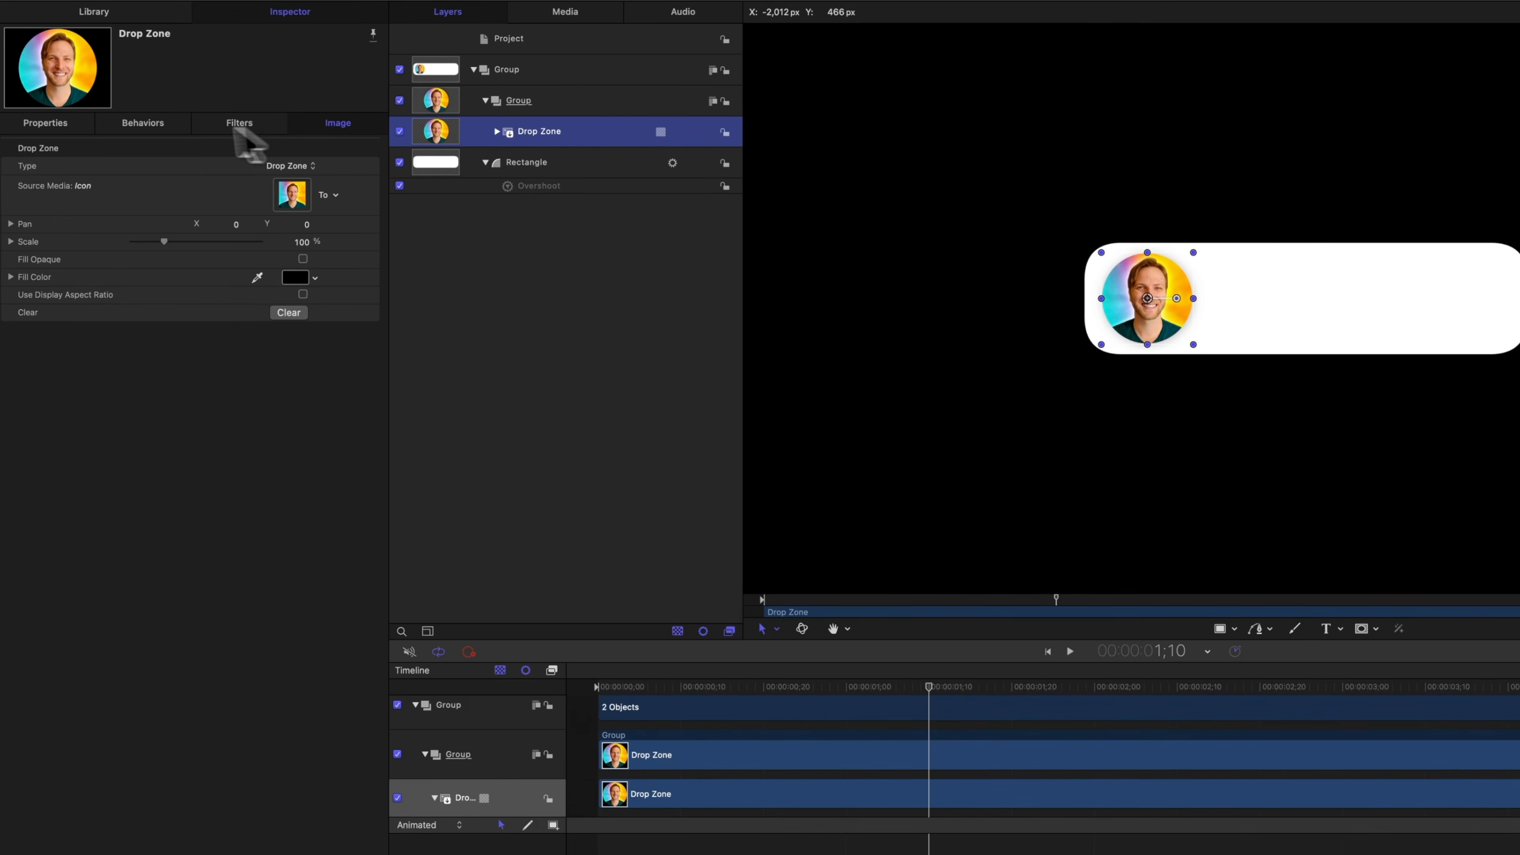
pyautogui.click(63, 124)
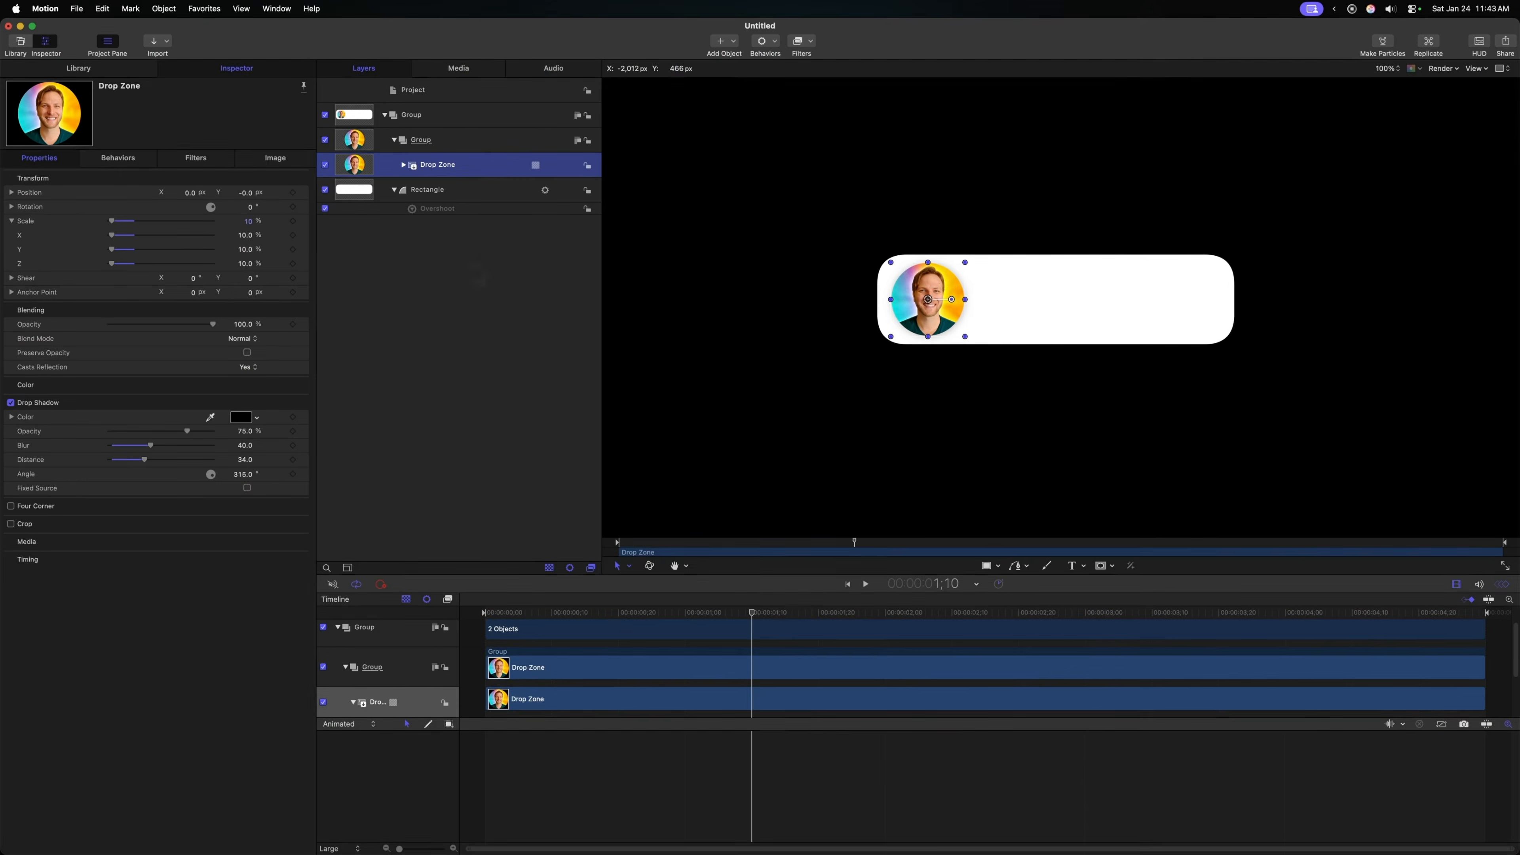
pyautogui.click(479, 140)
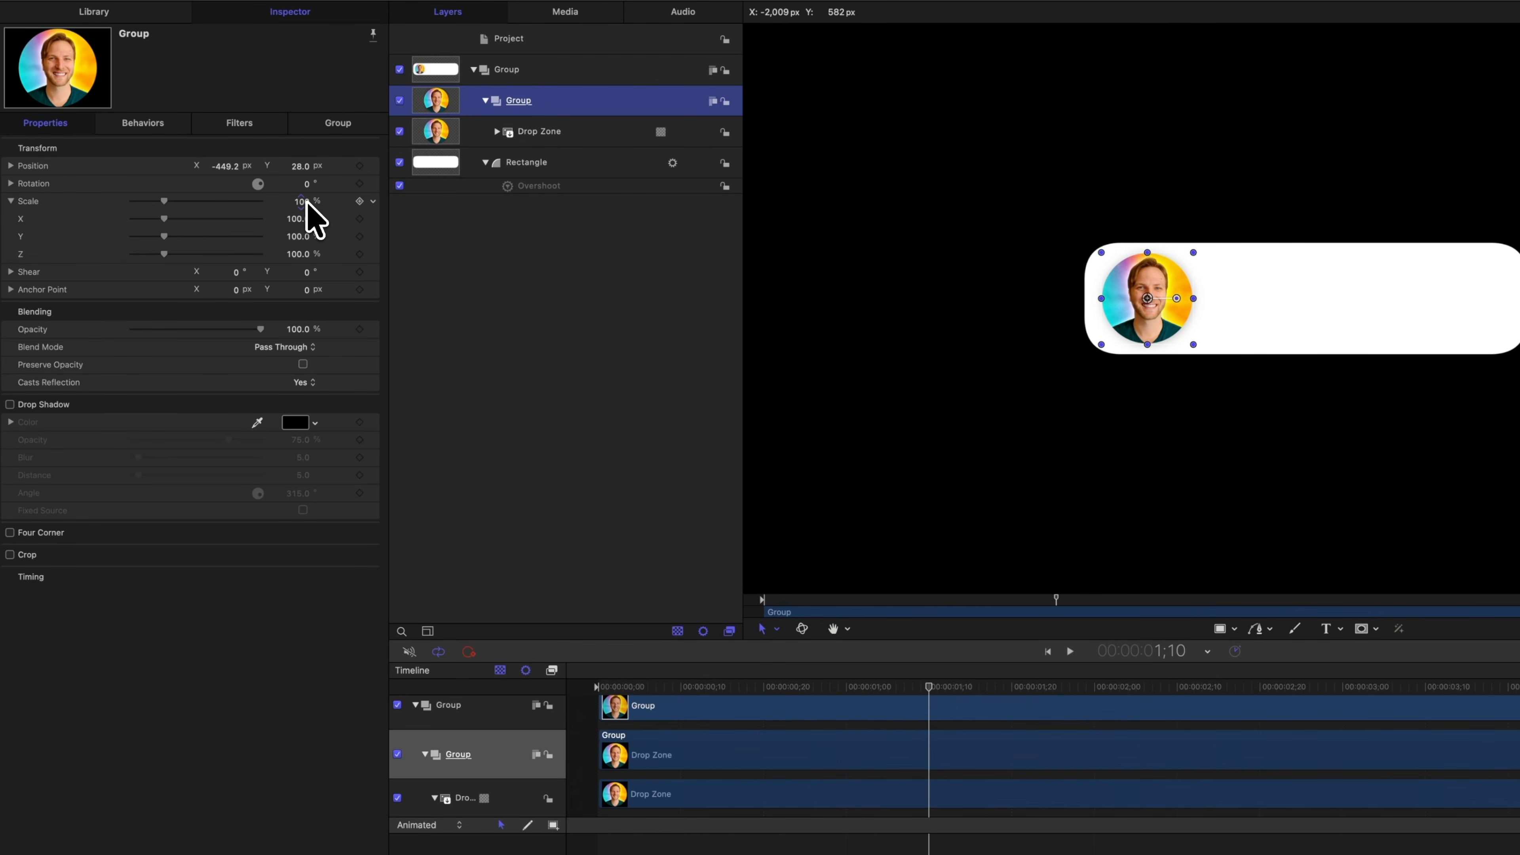
pyautogui.click(585, 140)
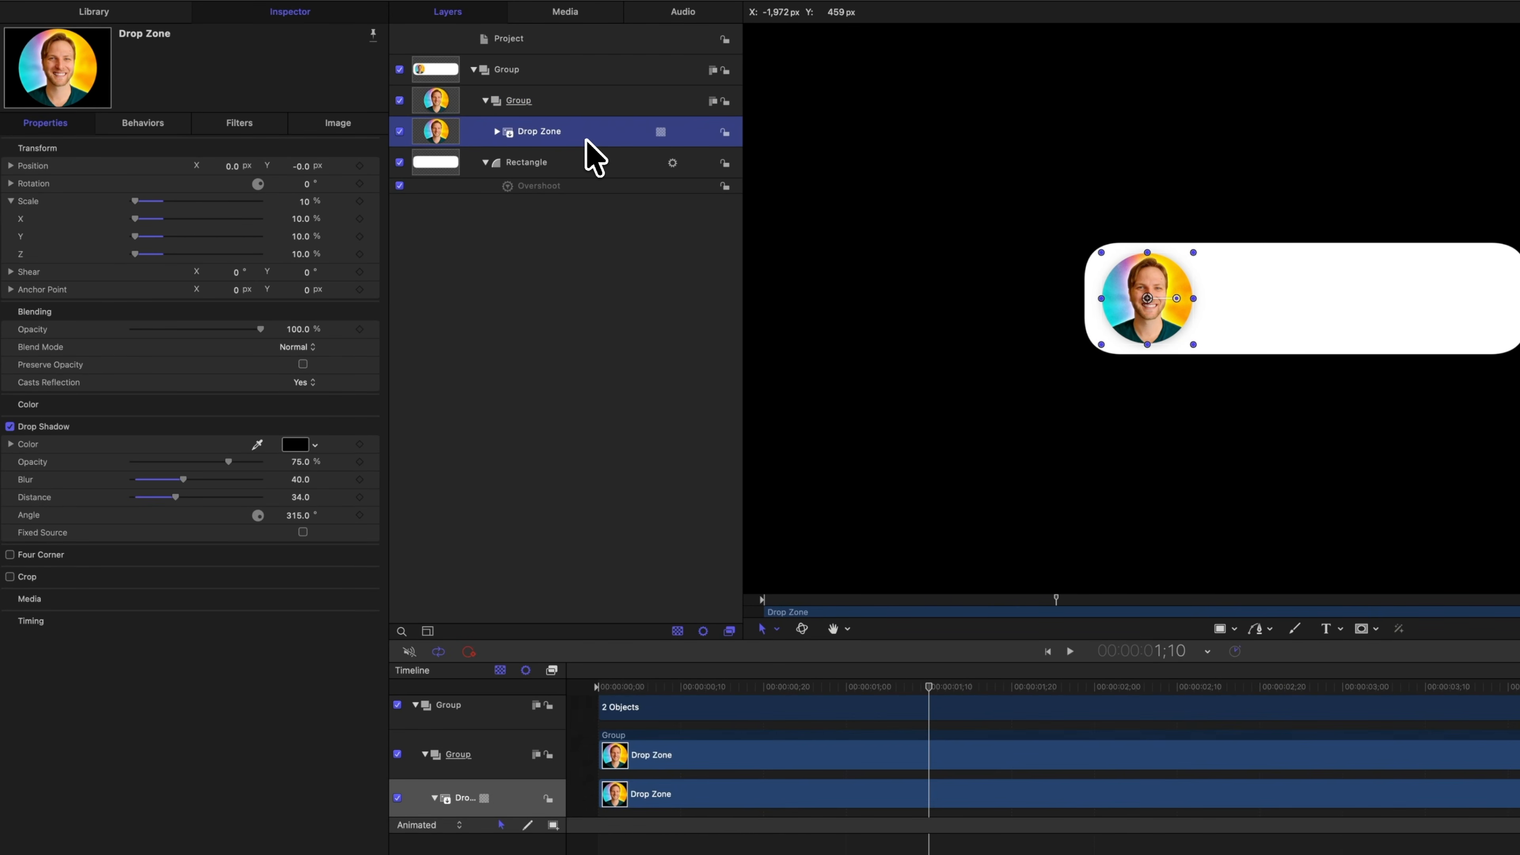
pyautogui.click(600, 103)
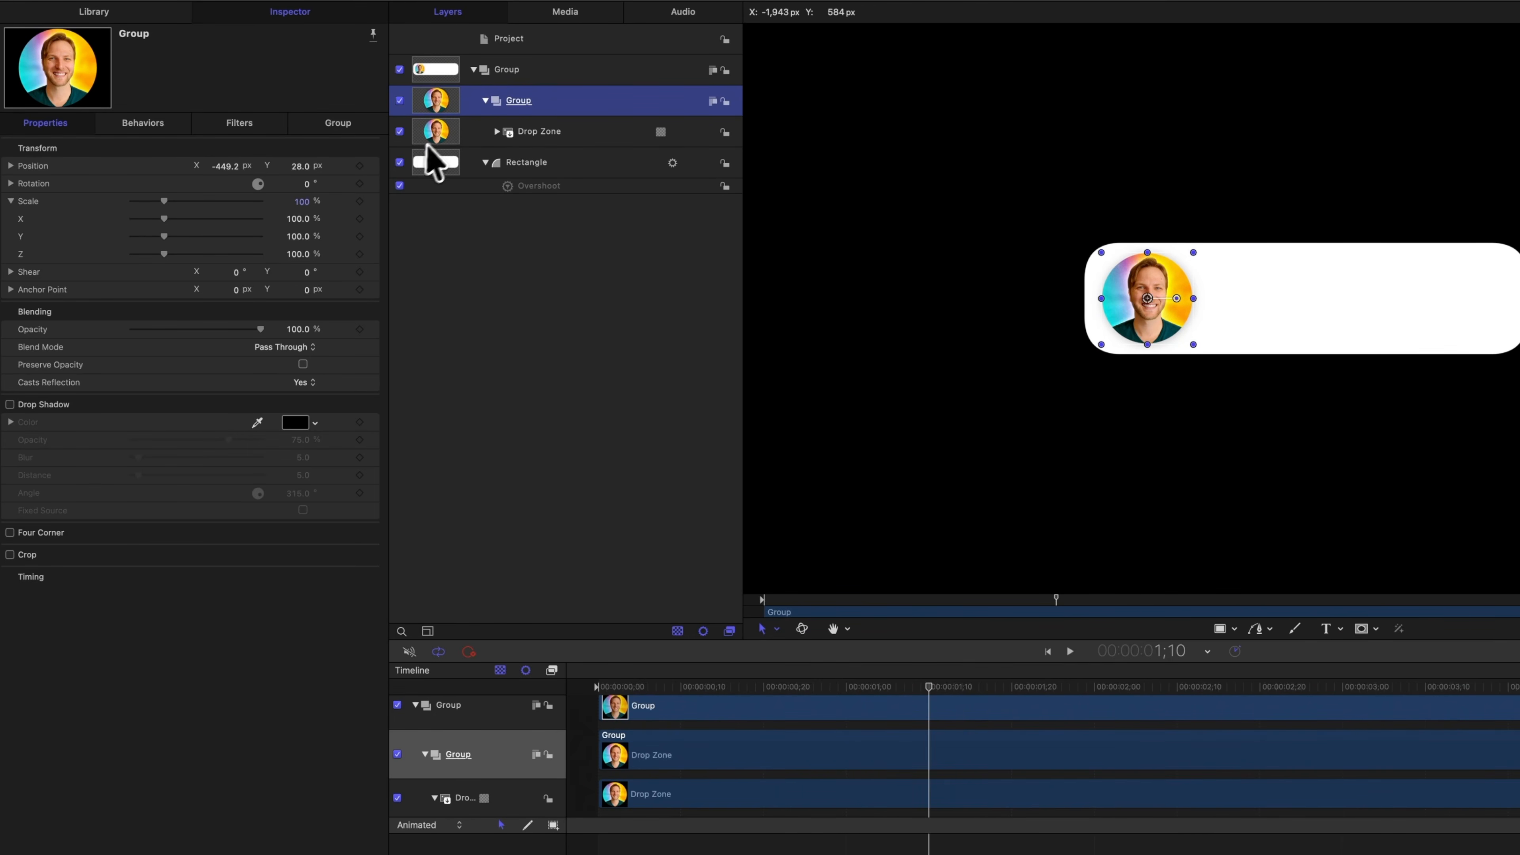
pyautogui.click(441, 139)
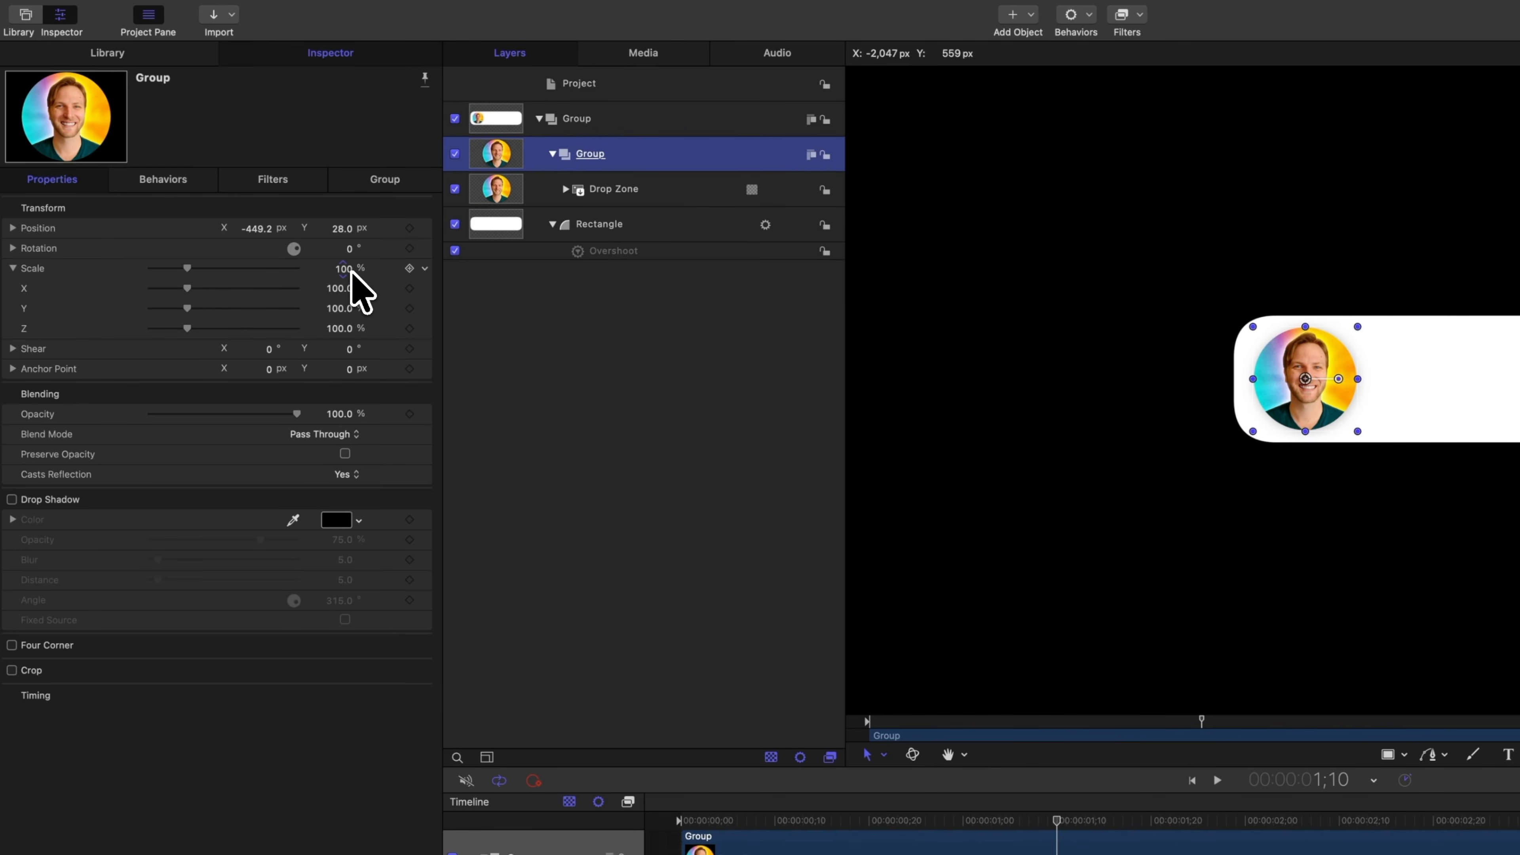
pyautogui.moveTo(343, 273); pyautogui.dragTo(186, 280)
pyautogui.press('super+z')
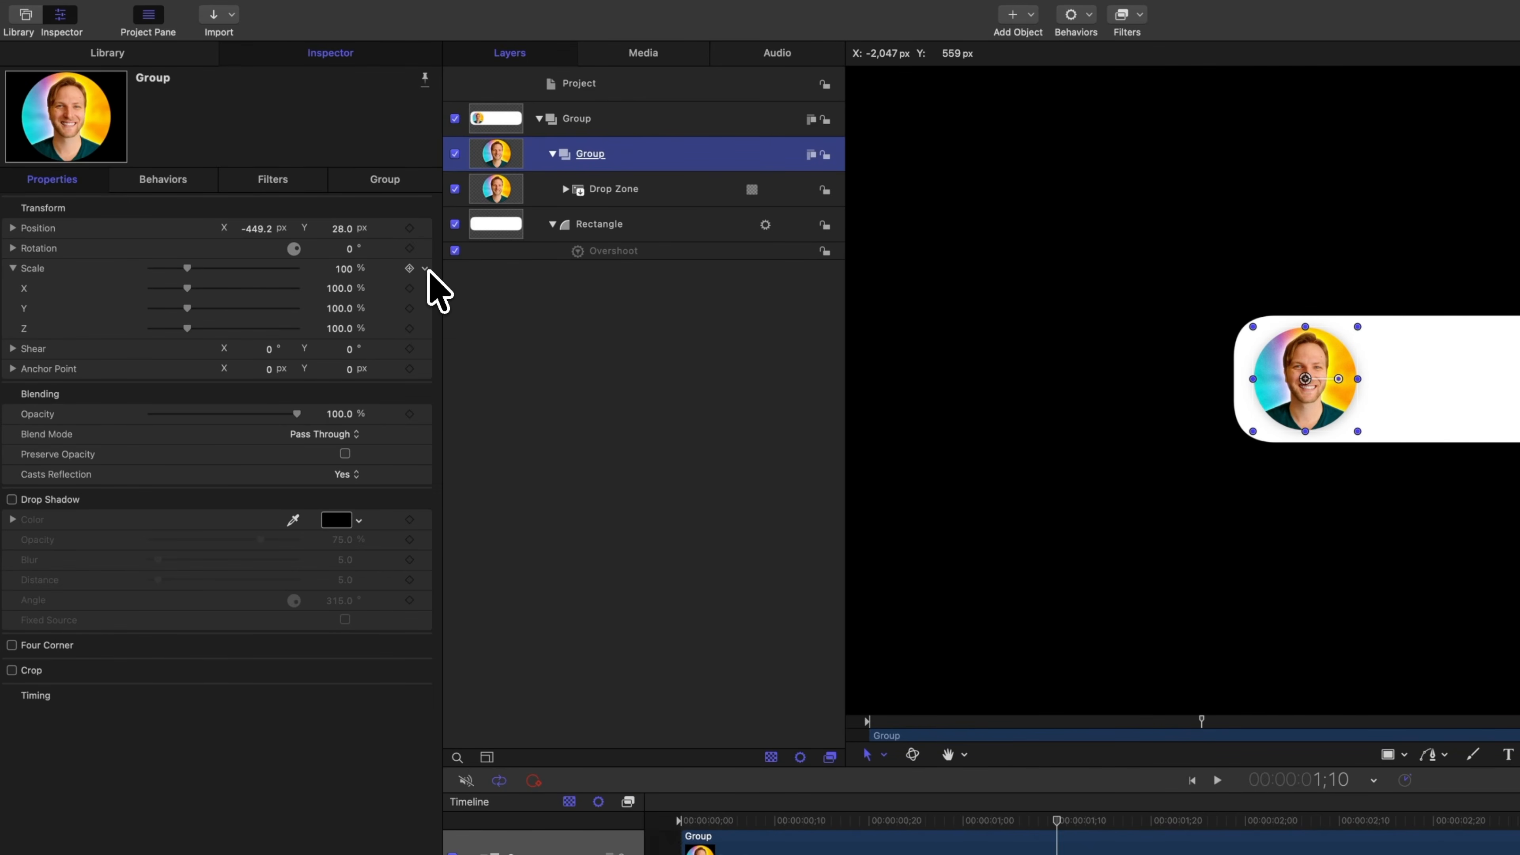
# Step: Add an Overshoot parameter behavior to the headshot group's overall Scale and set its Start Value to -100%
pyautogui.click(426, 269)
pyautogui.moveTo(524, 457)
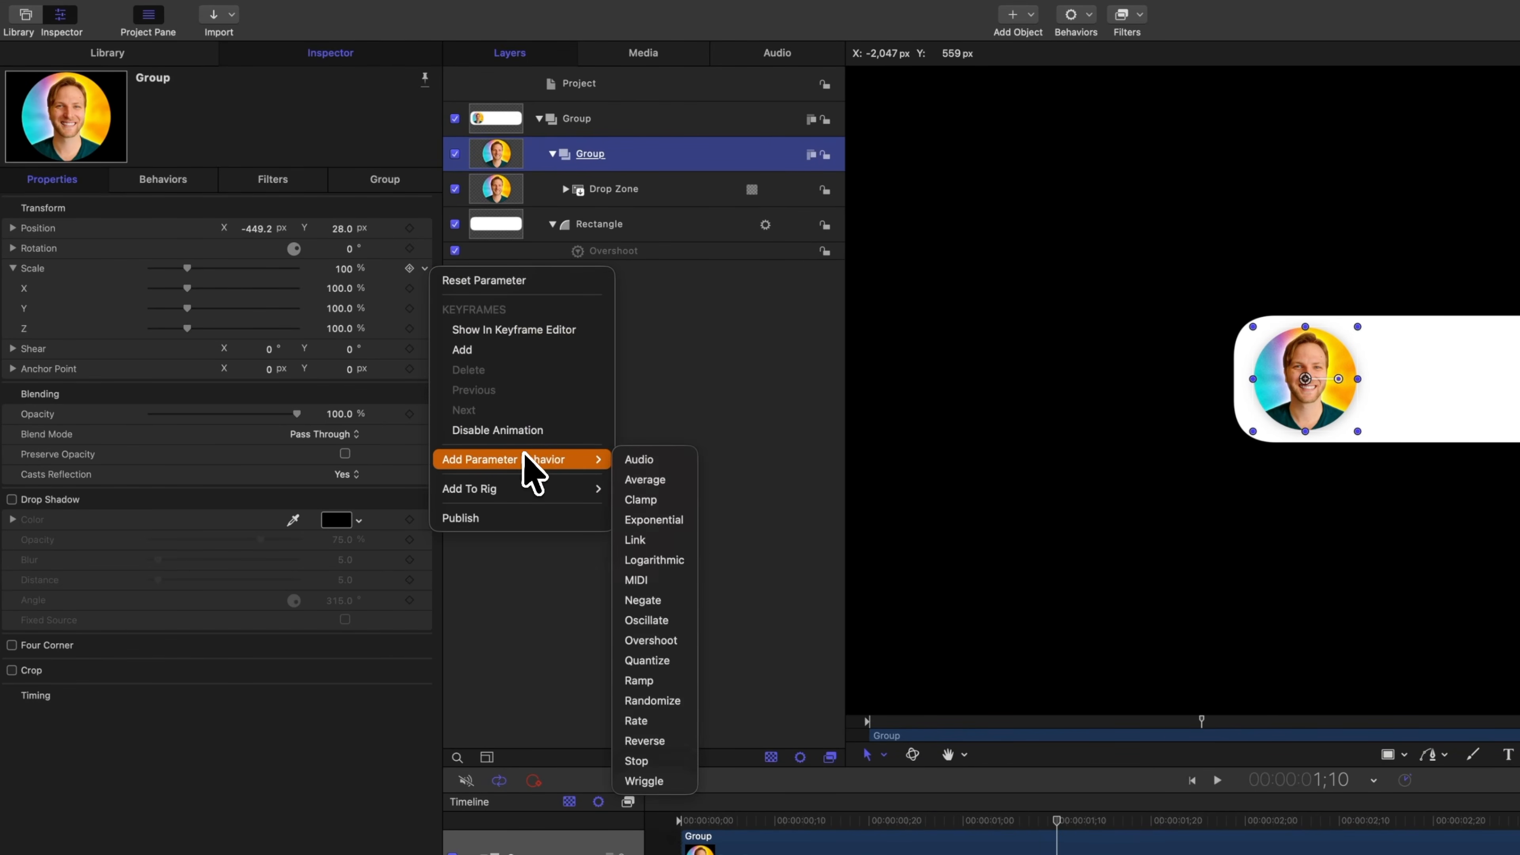
pyautogui.click(671, 639)
pyautogui.click(351, 228)
pyautogui.write('-100')
pyautogui.press('Return')
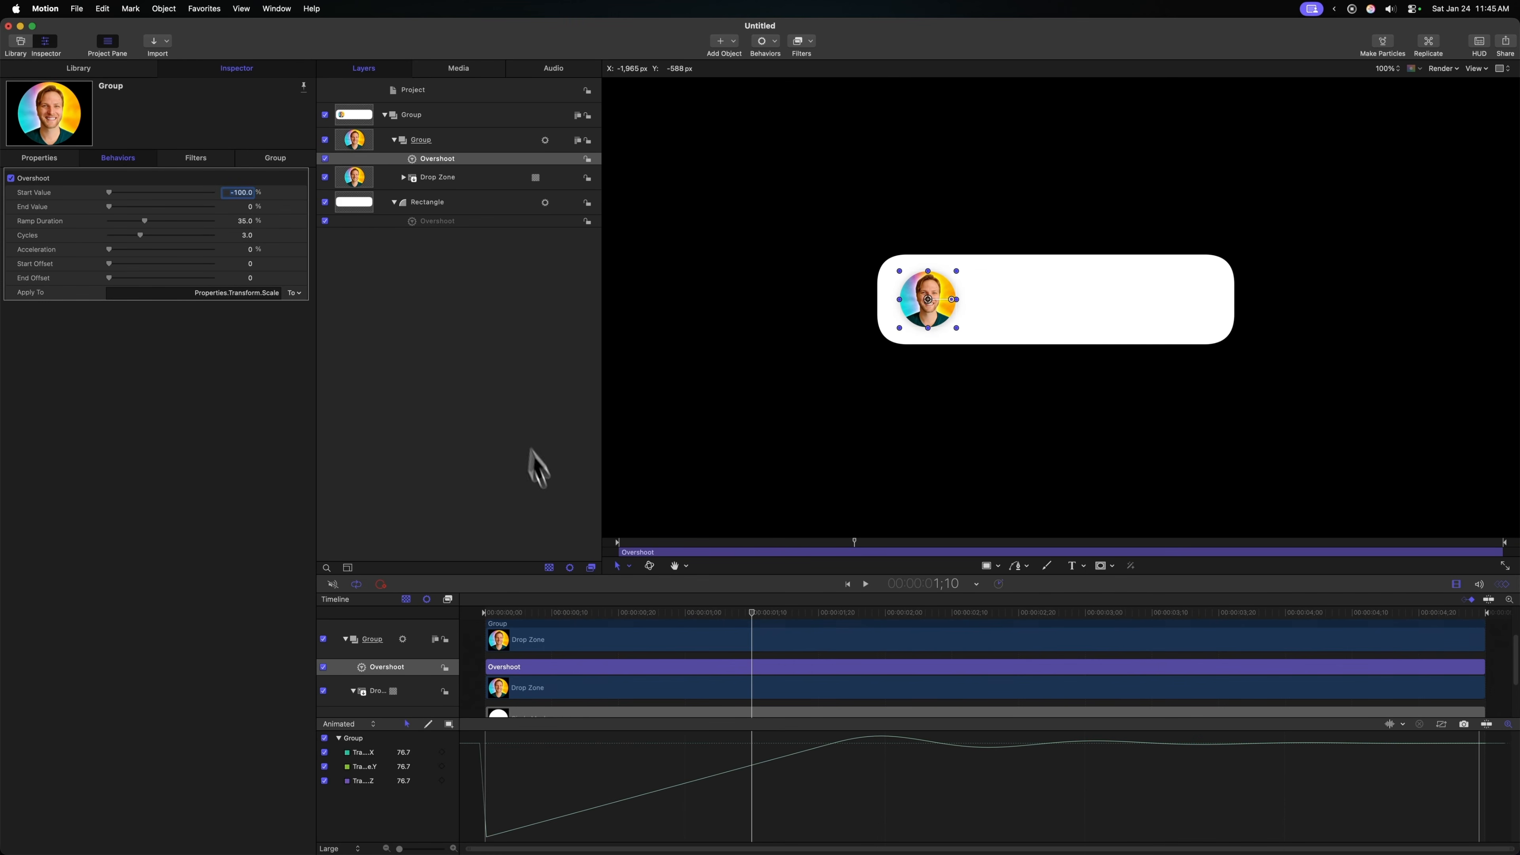
# Step: Shorten the headshot group's Overshoot behavior so it ends at about frame 15
pyautogui.moveTo(1488, 678); pyautogui.dragTo(552, 675)
pyautogui.click(558, 679)
pyautogui.moveTo(563, 613); pyautogui.dragTo(589, 629)
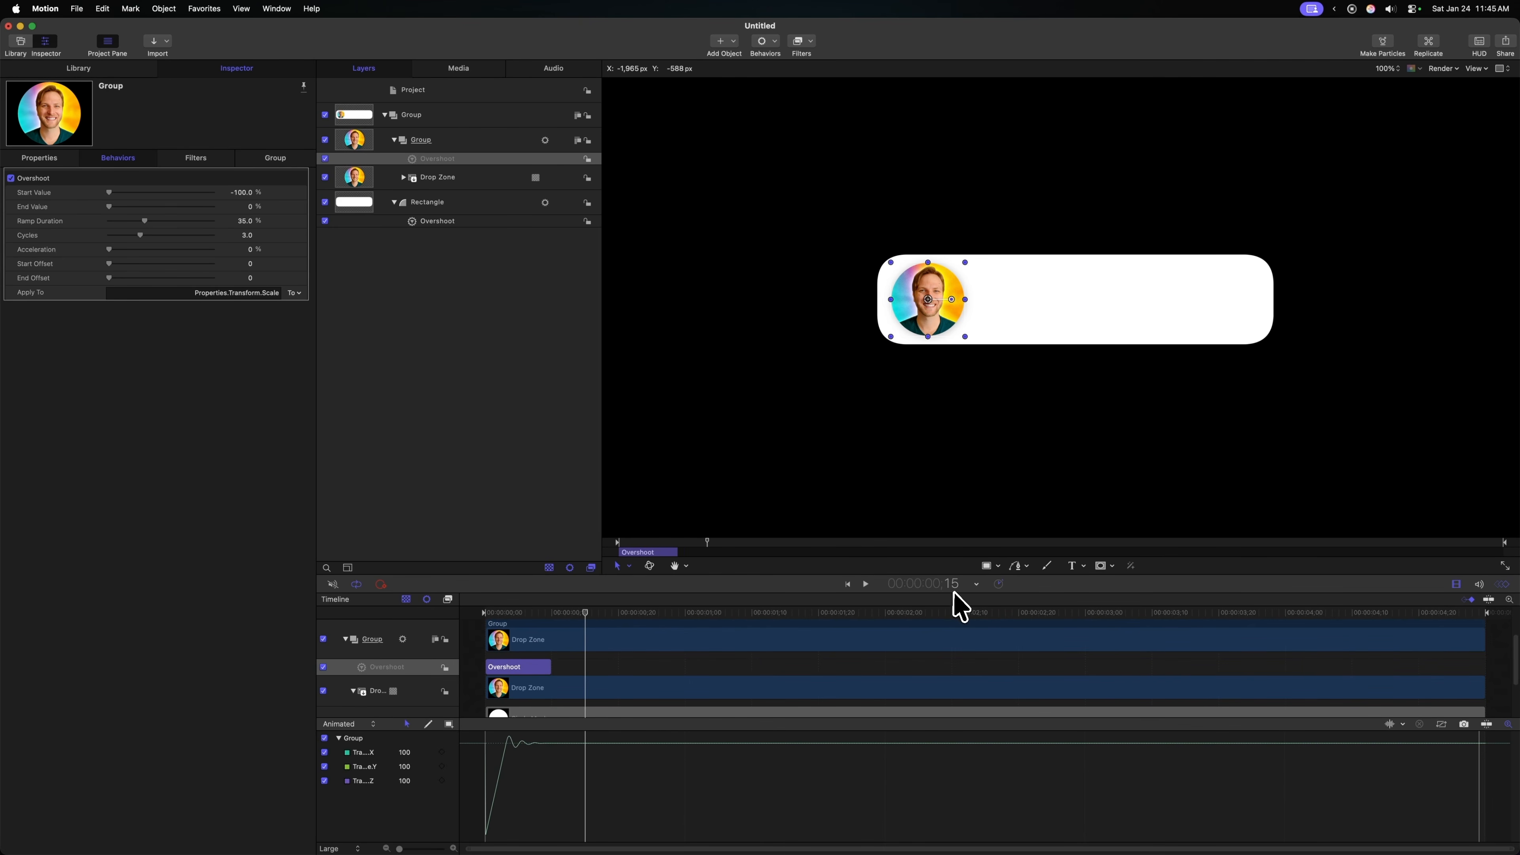
pyautogui.moveTo(550, 667); pyautogui.dragTo(584, 667)
# Step: Play the animation from the start to review the headshot's bounce, and stop playback
pyautogui.press('Home')
pyautogui.press('space')
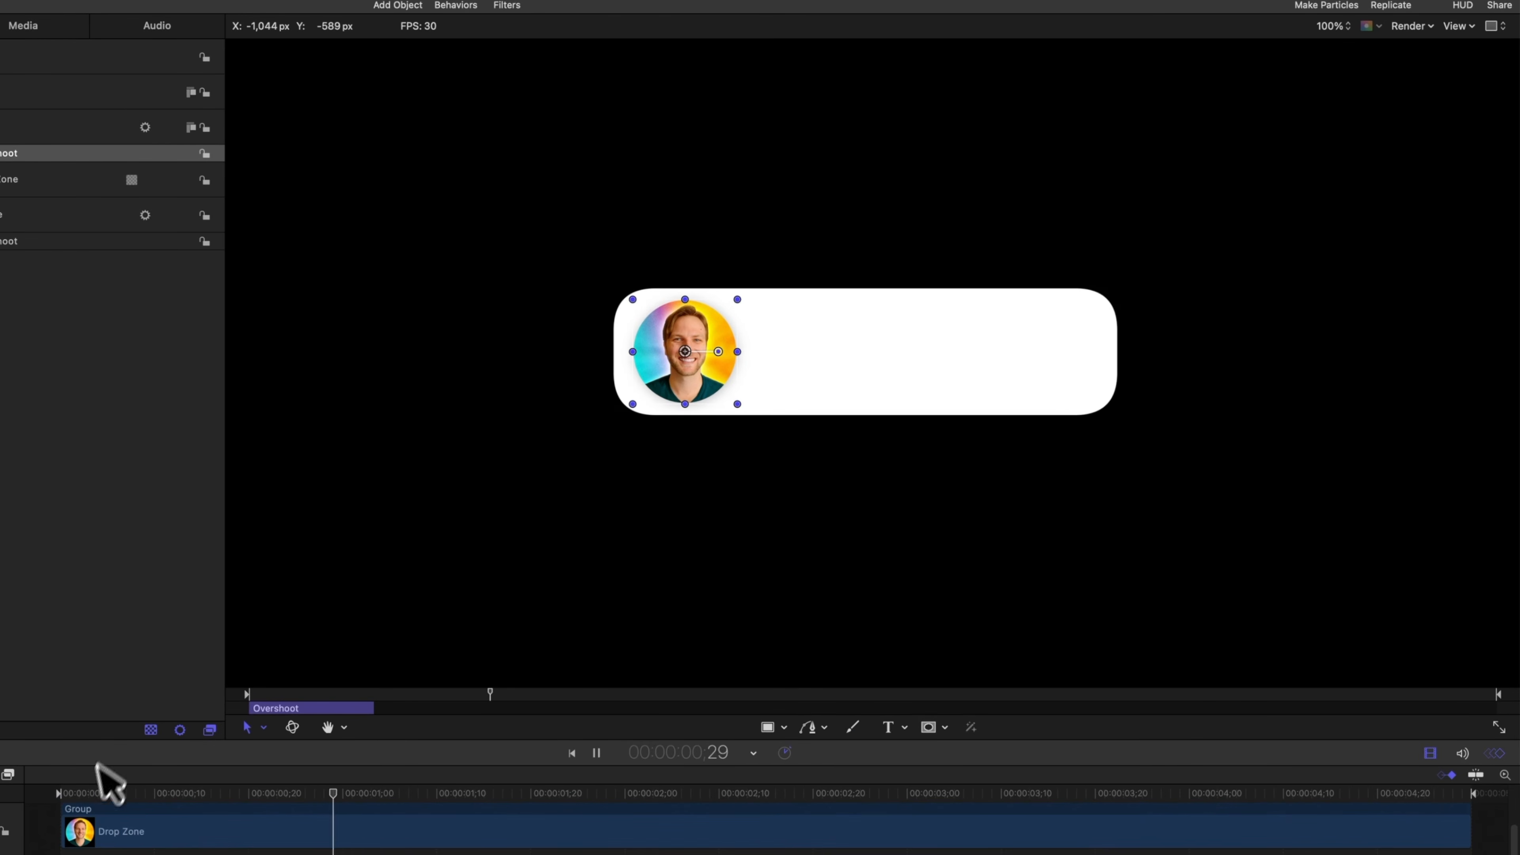
pyautogui.press('space')
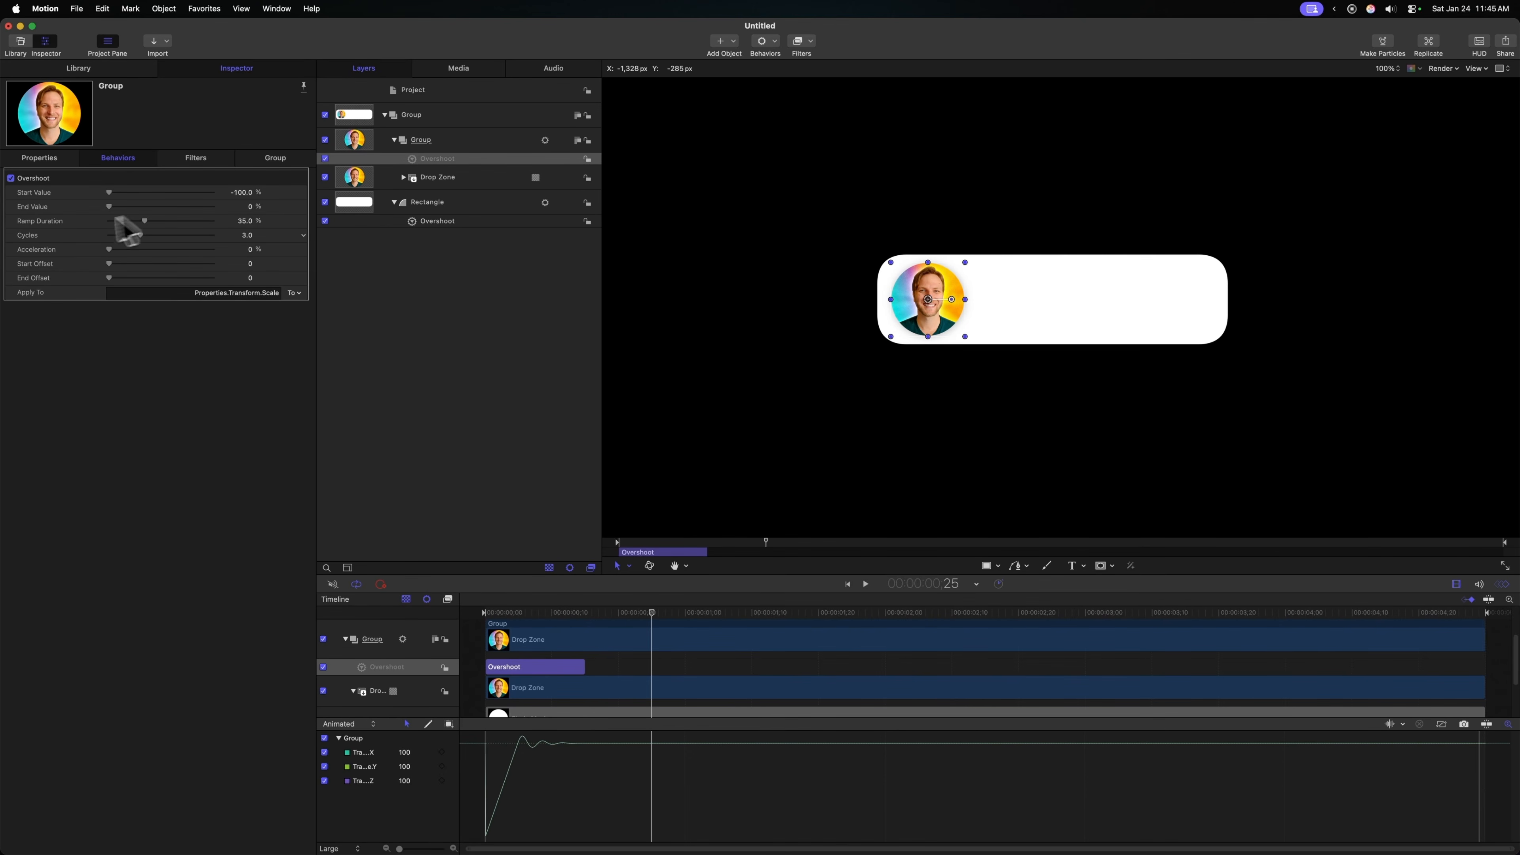
# Step: Set the headshot Overshoot's Cycles to 1 and play the animation from the start
pyautogui.click(248, 237)
pyautogui.write('1')
pyautogui.press('Return')
pyautogui.click(488, 610)
pyautogui.press('space')
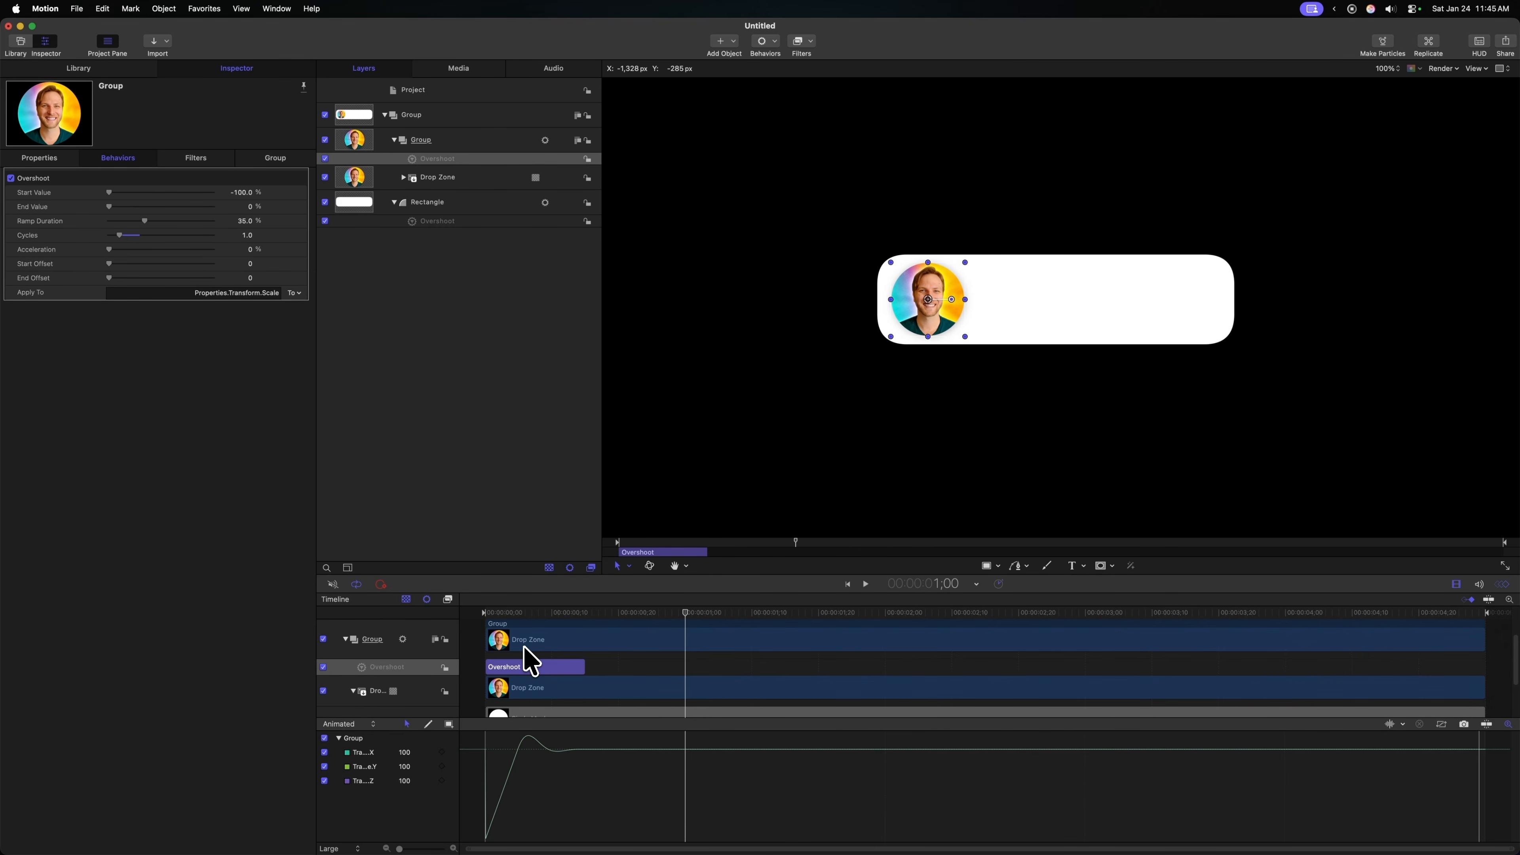
# Step: Shift the headshot group with its contents one frame later in the timeline and play back the timing
pyautogui.moveTo(403, 654); pyautogui.dragTo(395, 652)
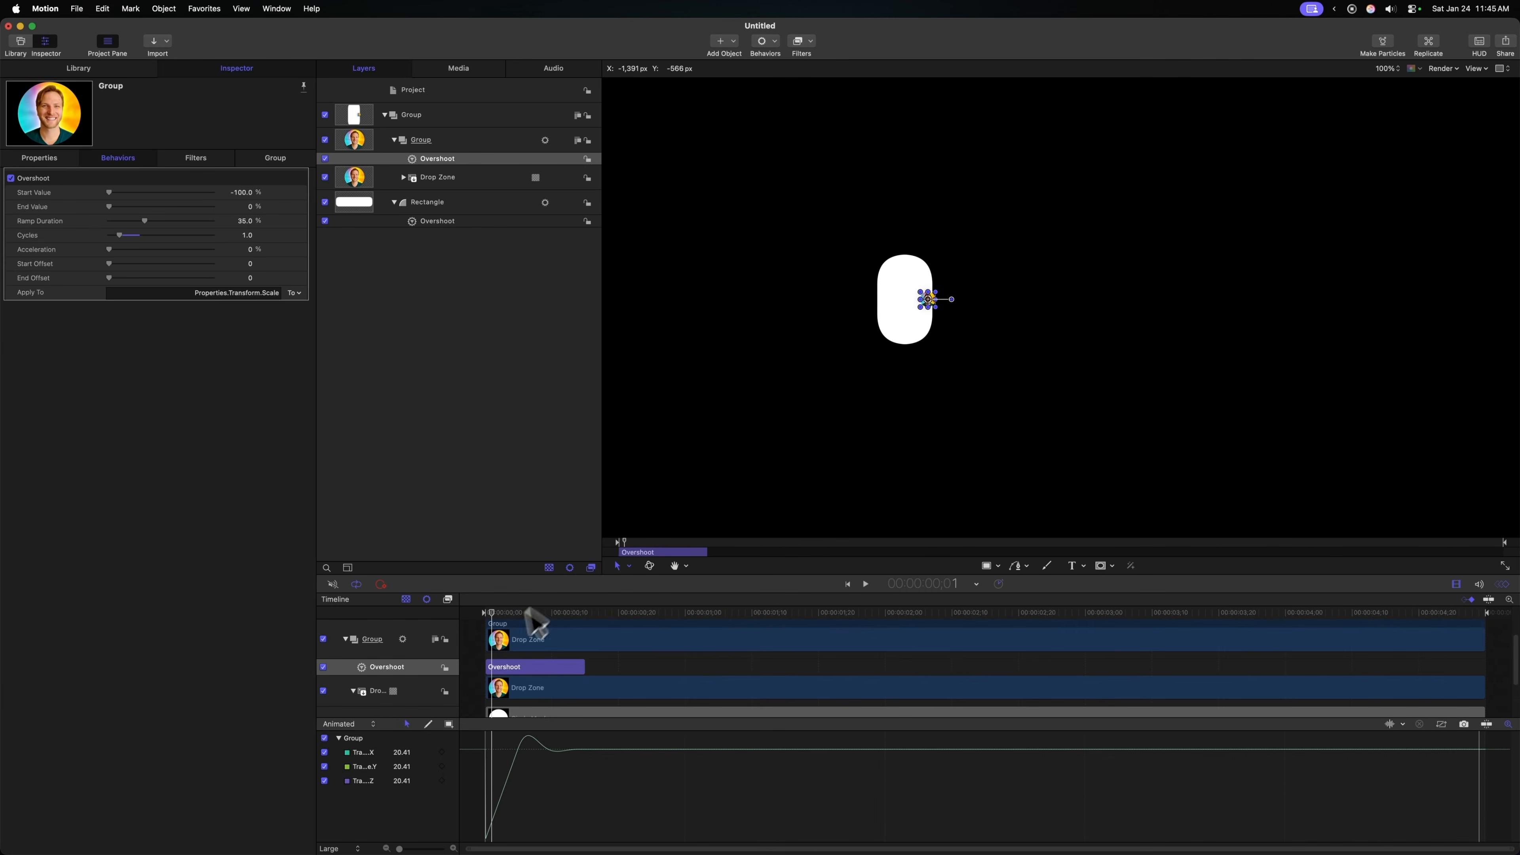
pyautogui.moveTo(511, 623); pyautogui.dragTo(521, 622)
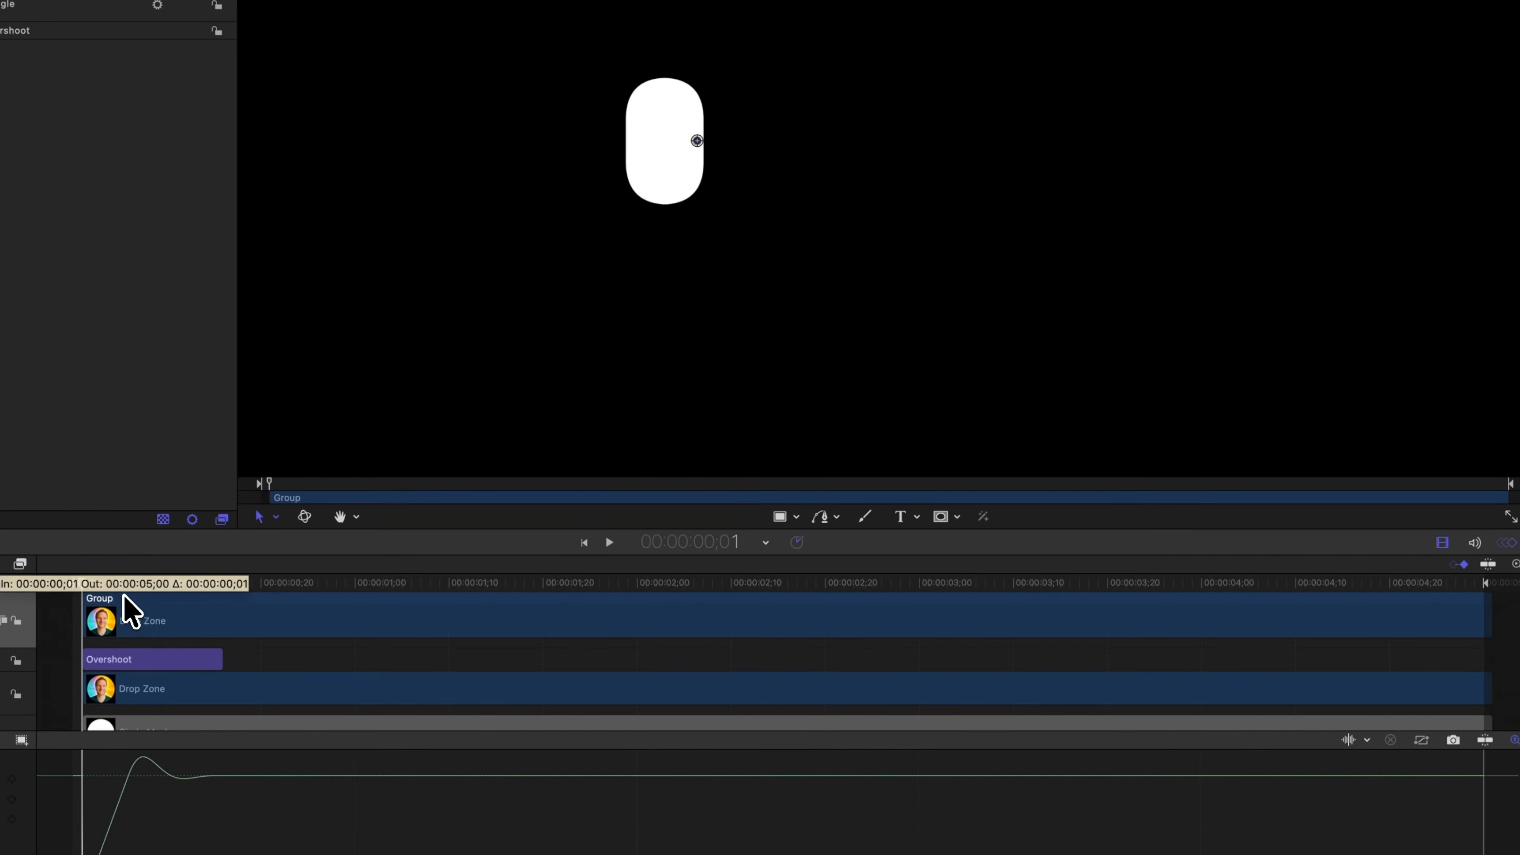
pyautogui.moveTo(124, 596); pyautogui.dragTo(126, 598)
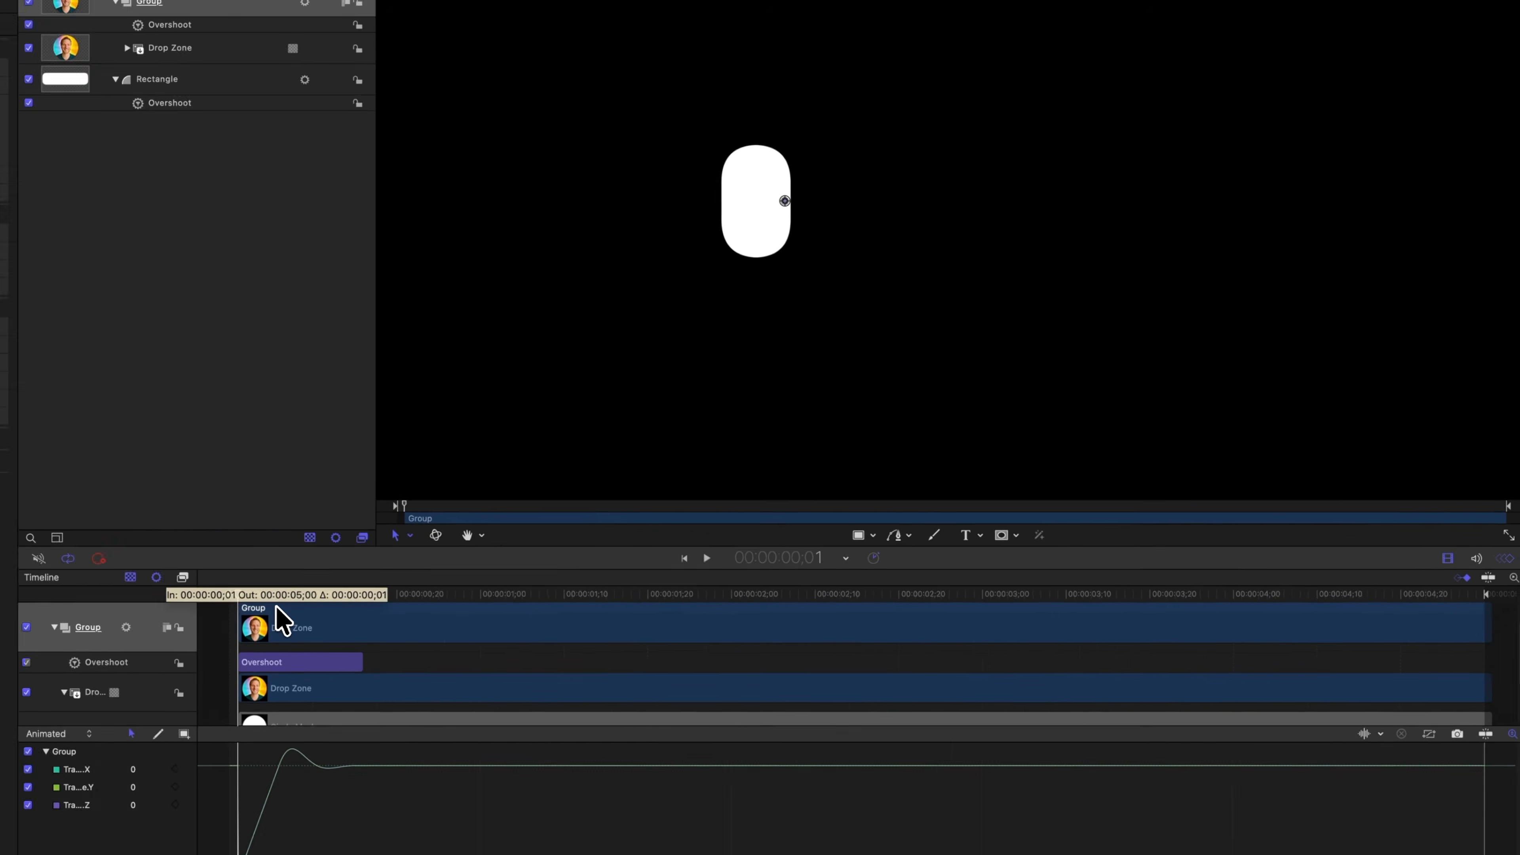
pyautogui.moveTo(275, 606); pyautogui.dragTo(275, 606)
pyautogui.press('space')
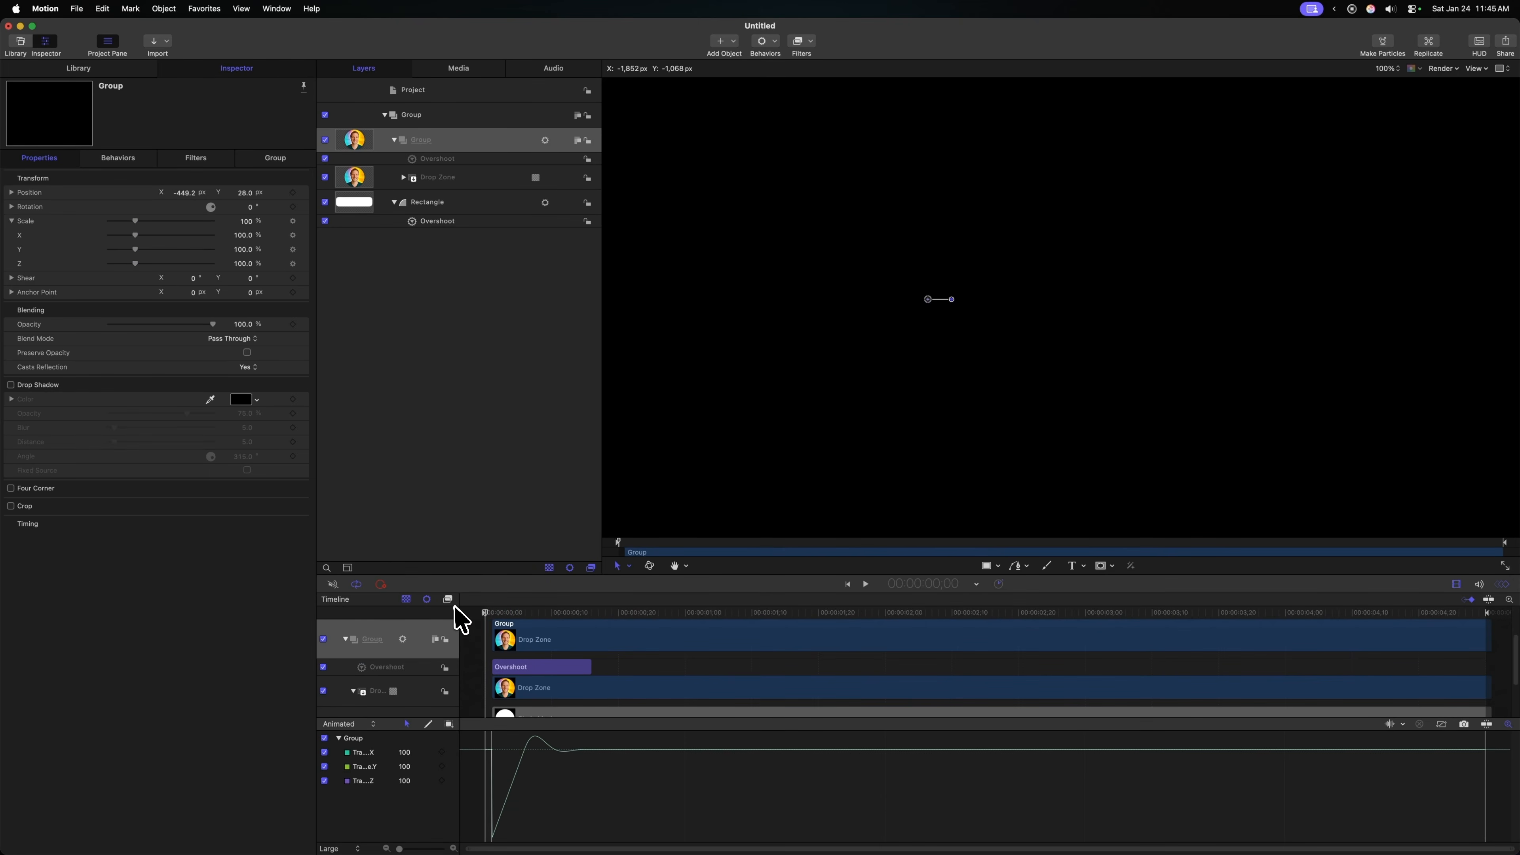
pyautogui.press('space')
# Step: Delay the headshot group by one more frame and replay the animation
pyautogui.moveTo(515, 622); pyautogui.dragTo(425, 608)
pyautogui.press('space')
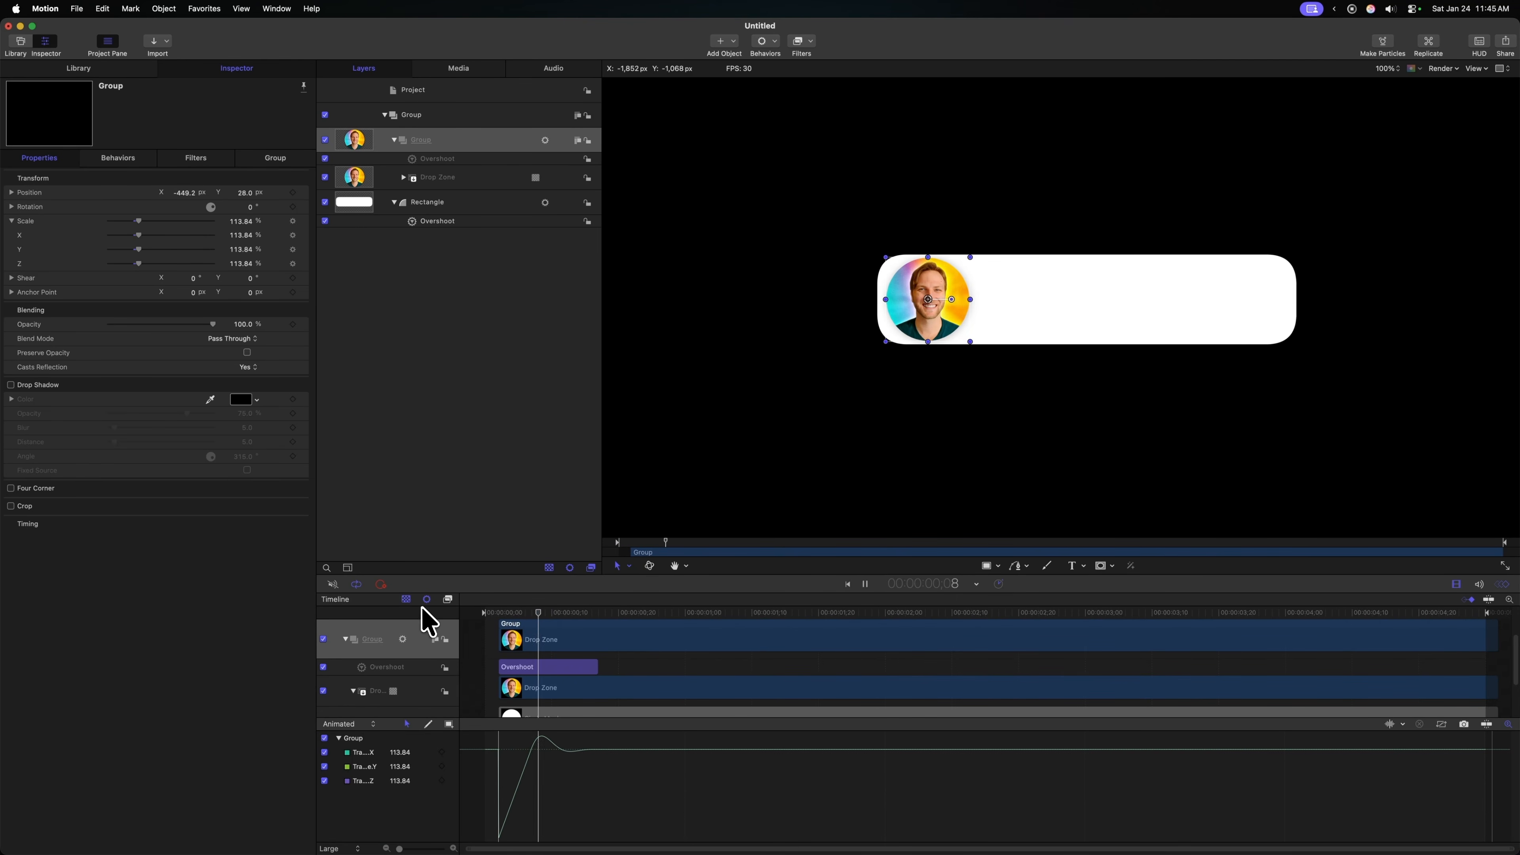
pyautogui.press('space')
# Step: Add a text line above the white rectangle with the person's full name followed by "• The Final Cut Bro"
pyautogui.click(534, 344)
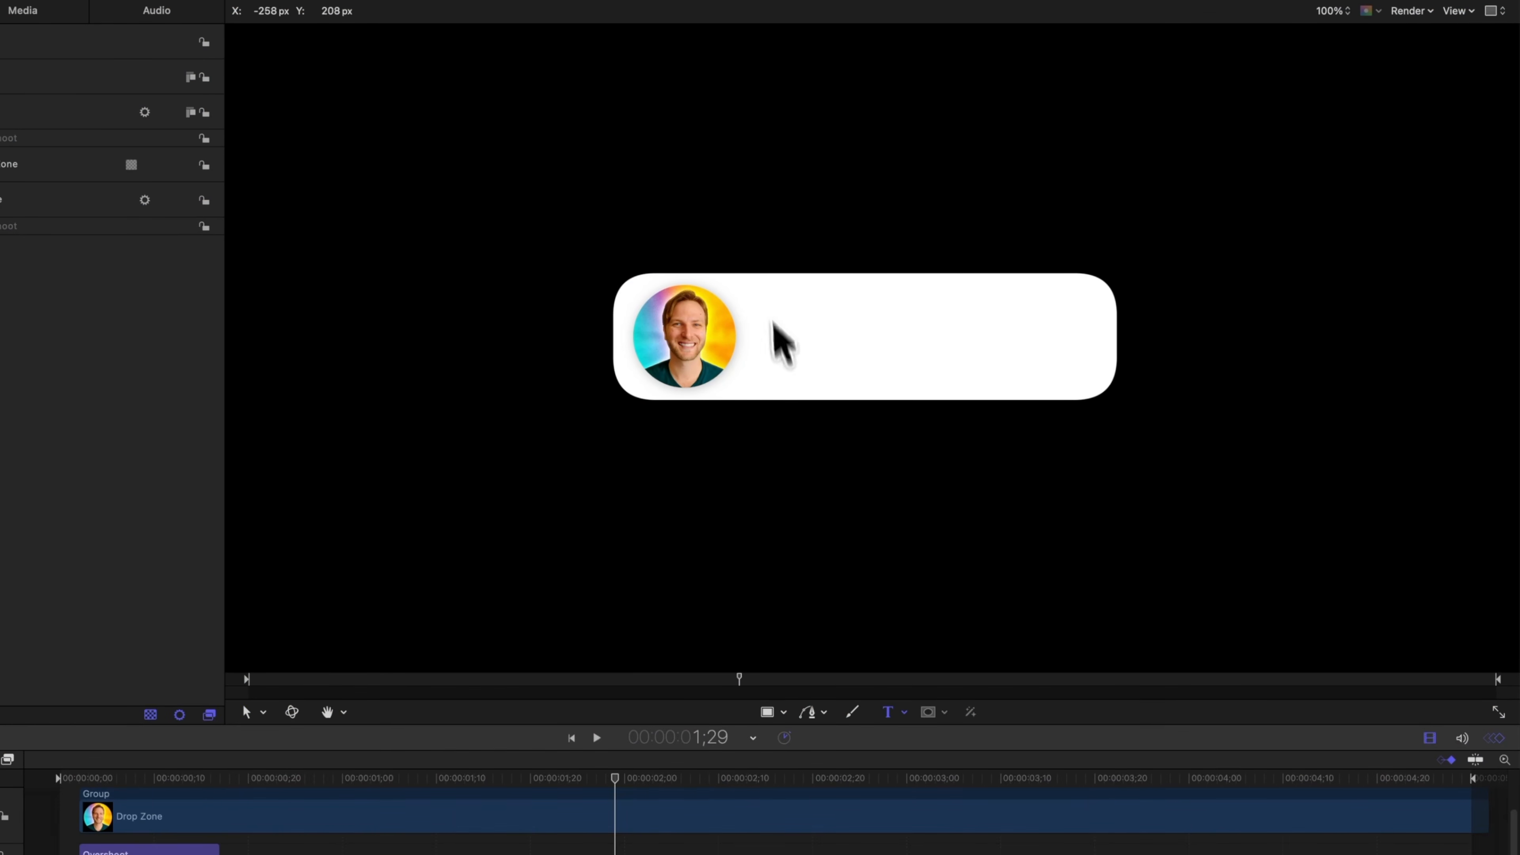
pyautogui.click(773, 210)
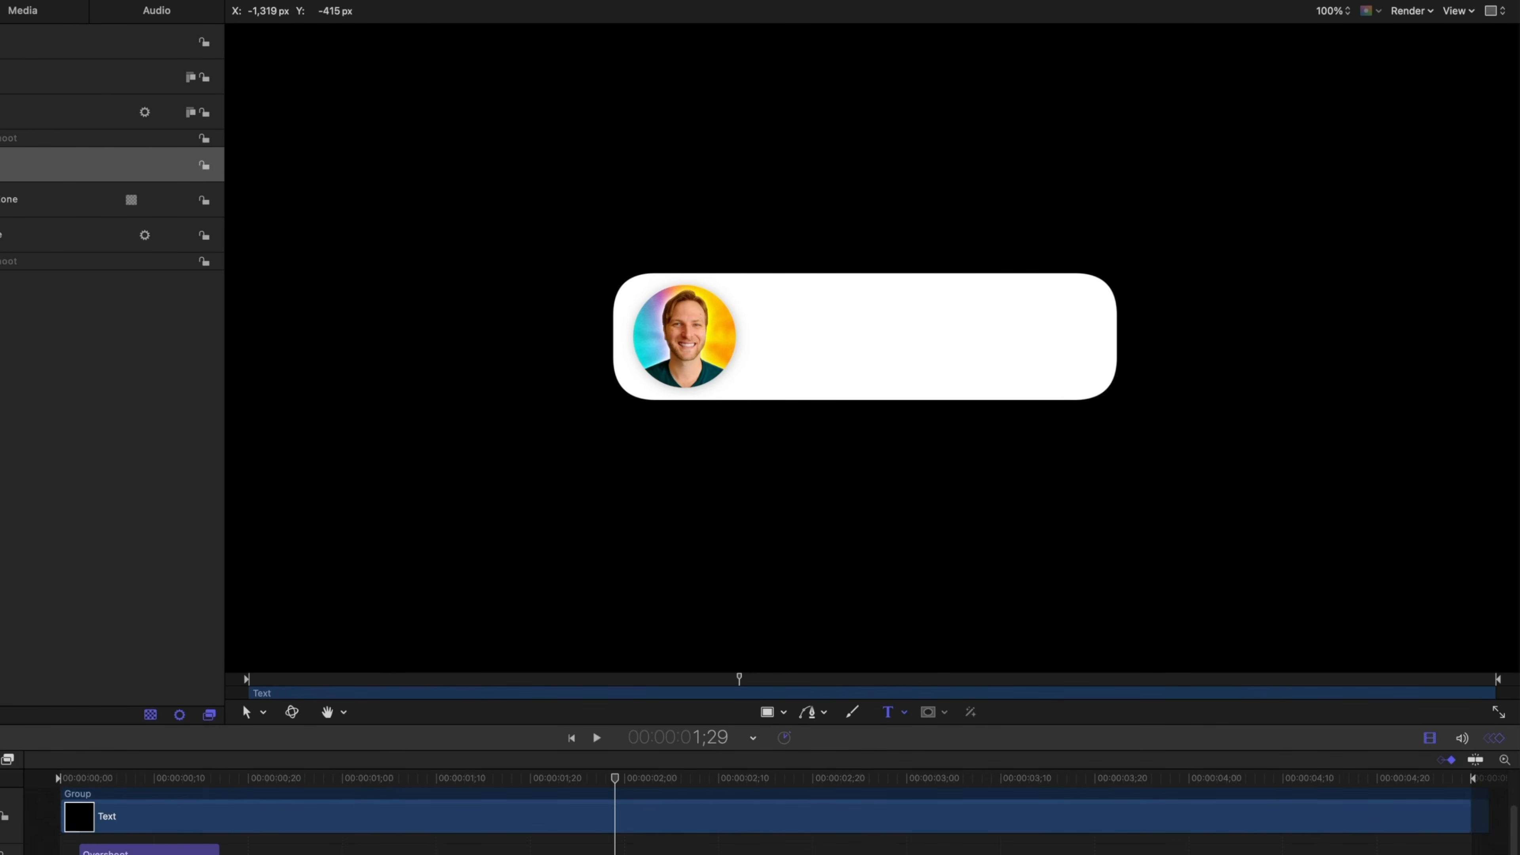
pyautogui.write('Dylan Bates ')
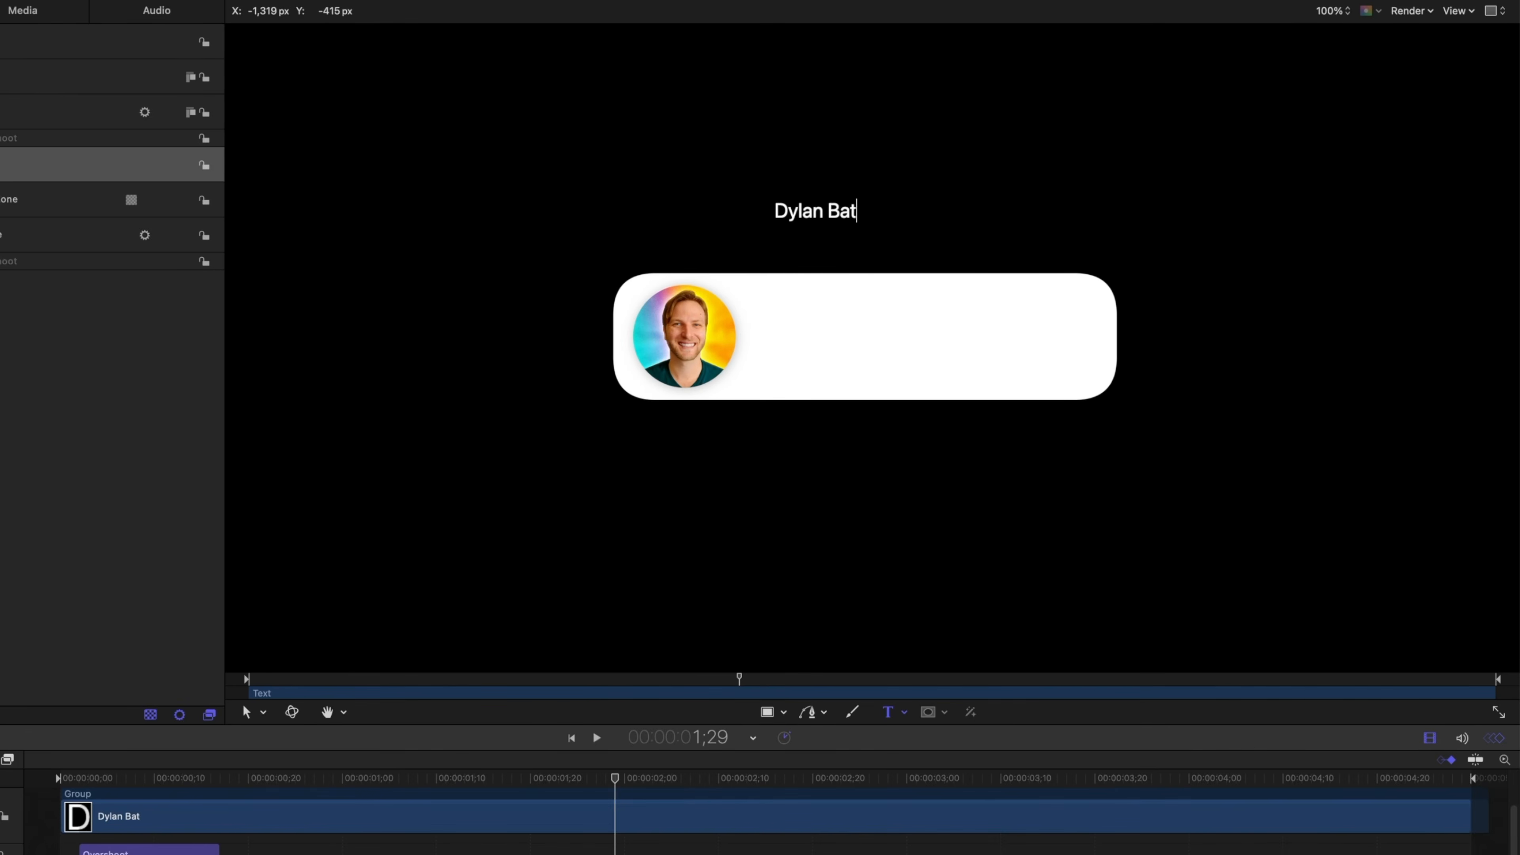
pyautogui.write('• The Final Cut Bro')
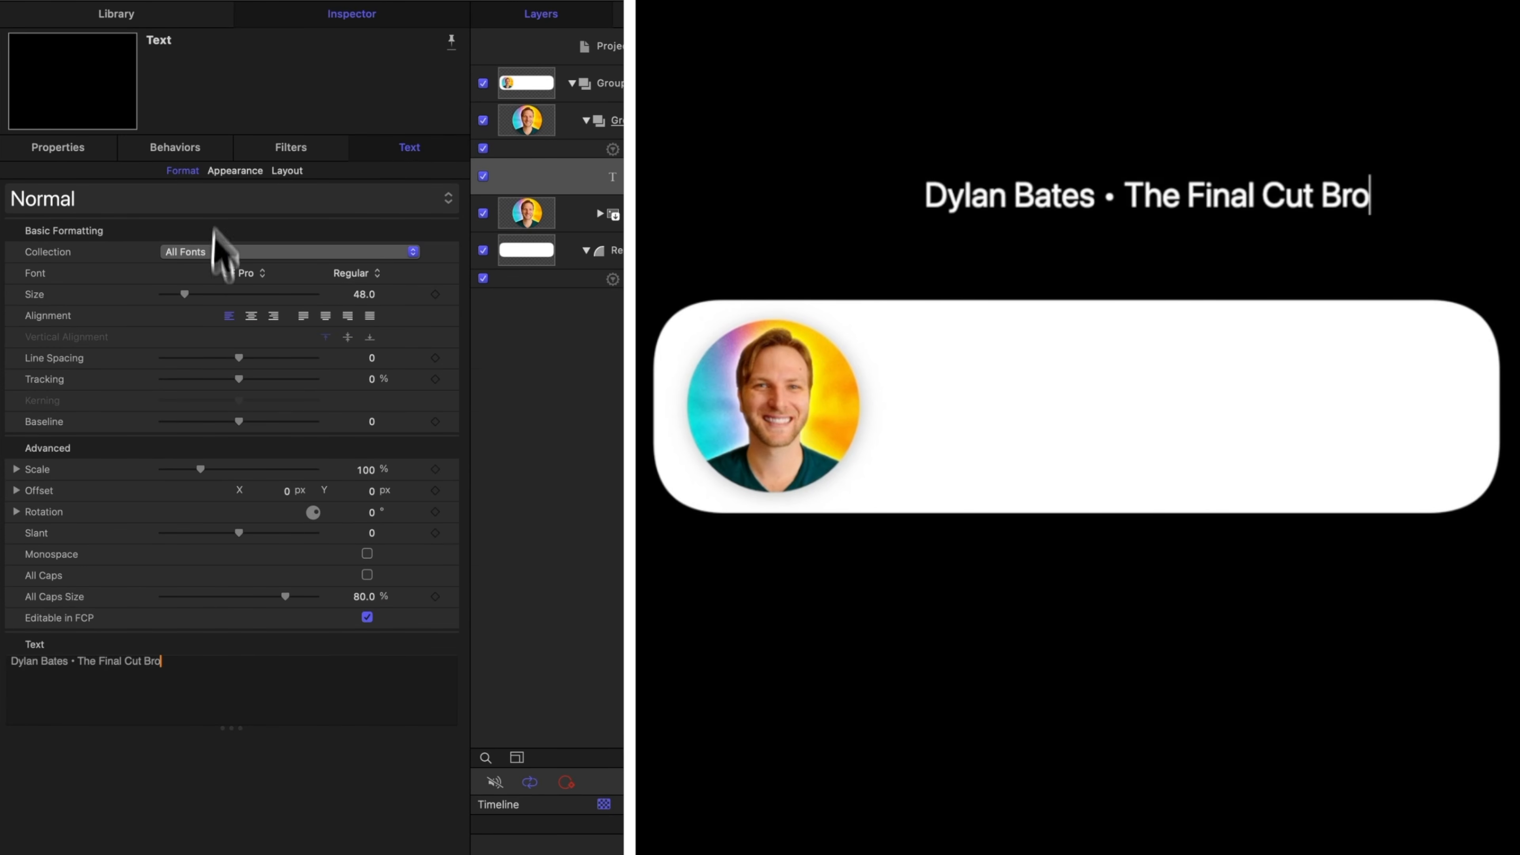
# Step: Set the text's font to Roboto in the Bold style
pyautogui.click(245, 273)
pyautogui.write('ro')
pyautogui.press('Return')
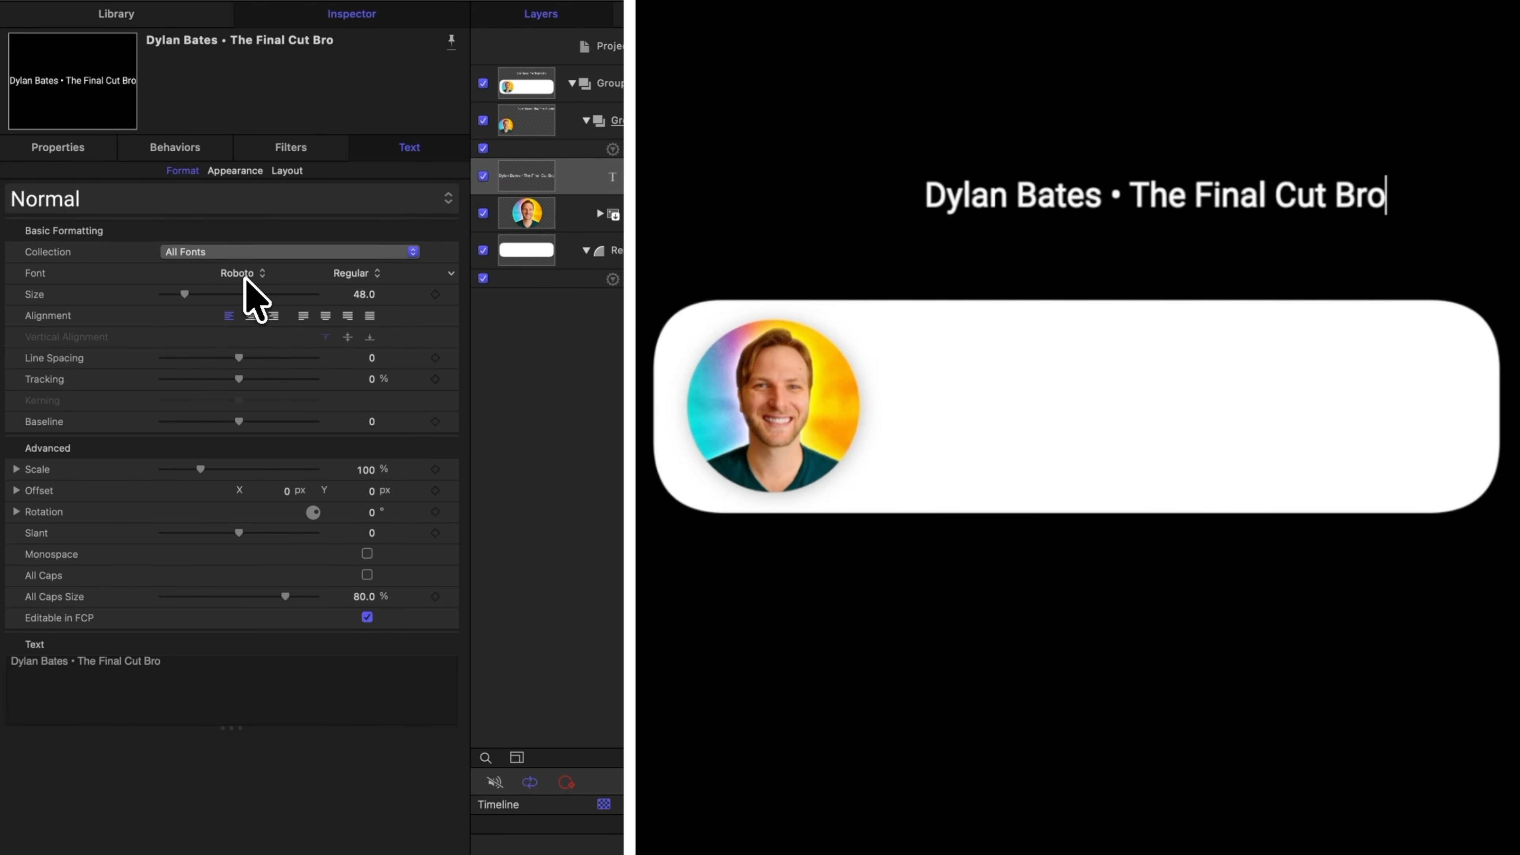
pyautogui.click(359, 275)
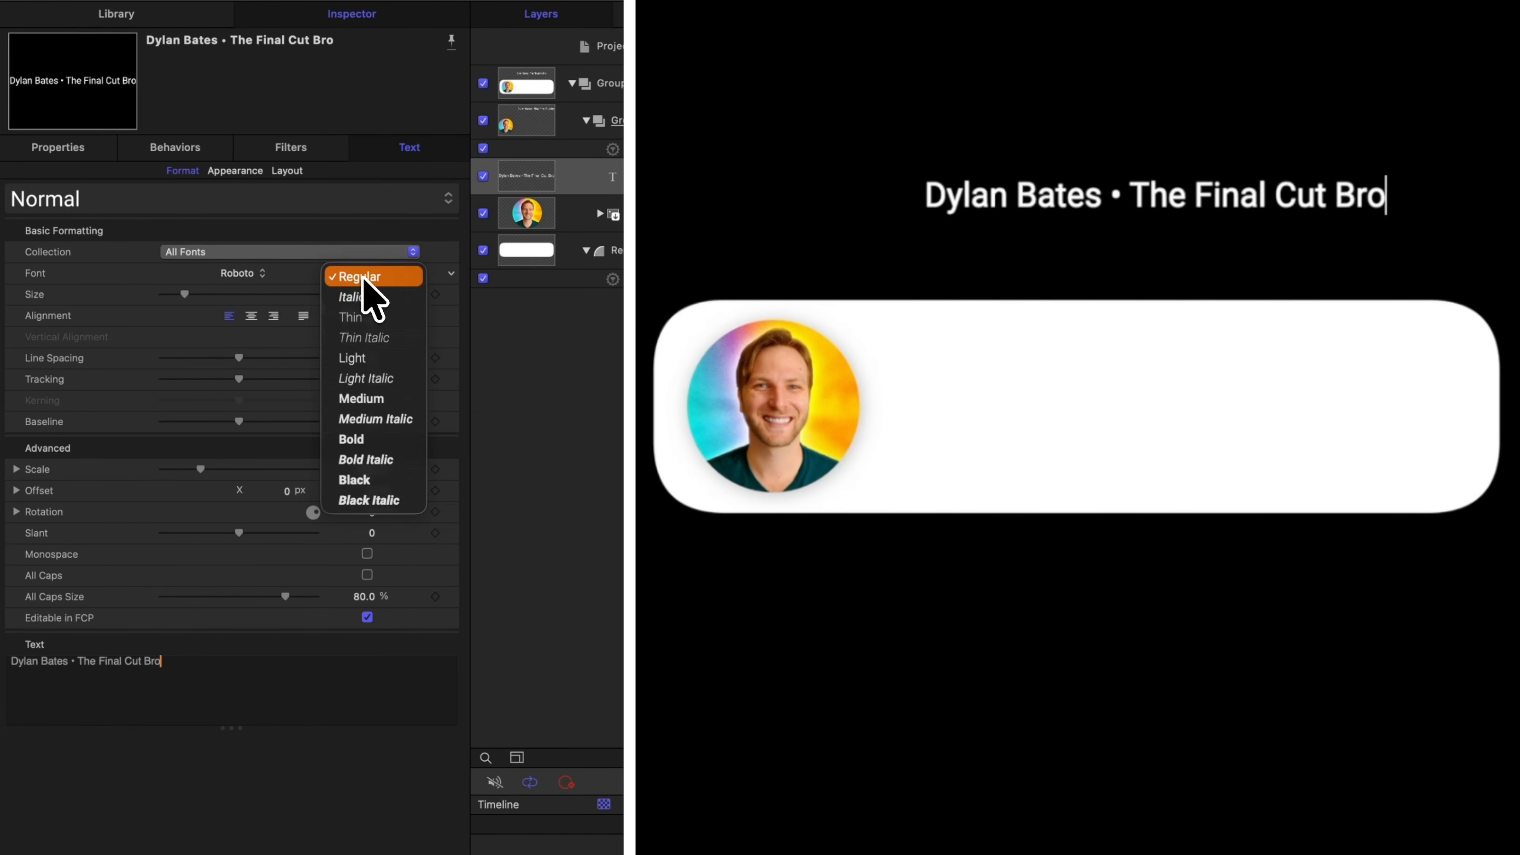
pyautogui.click(378, 439)
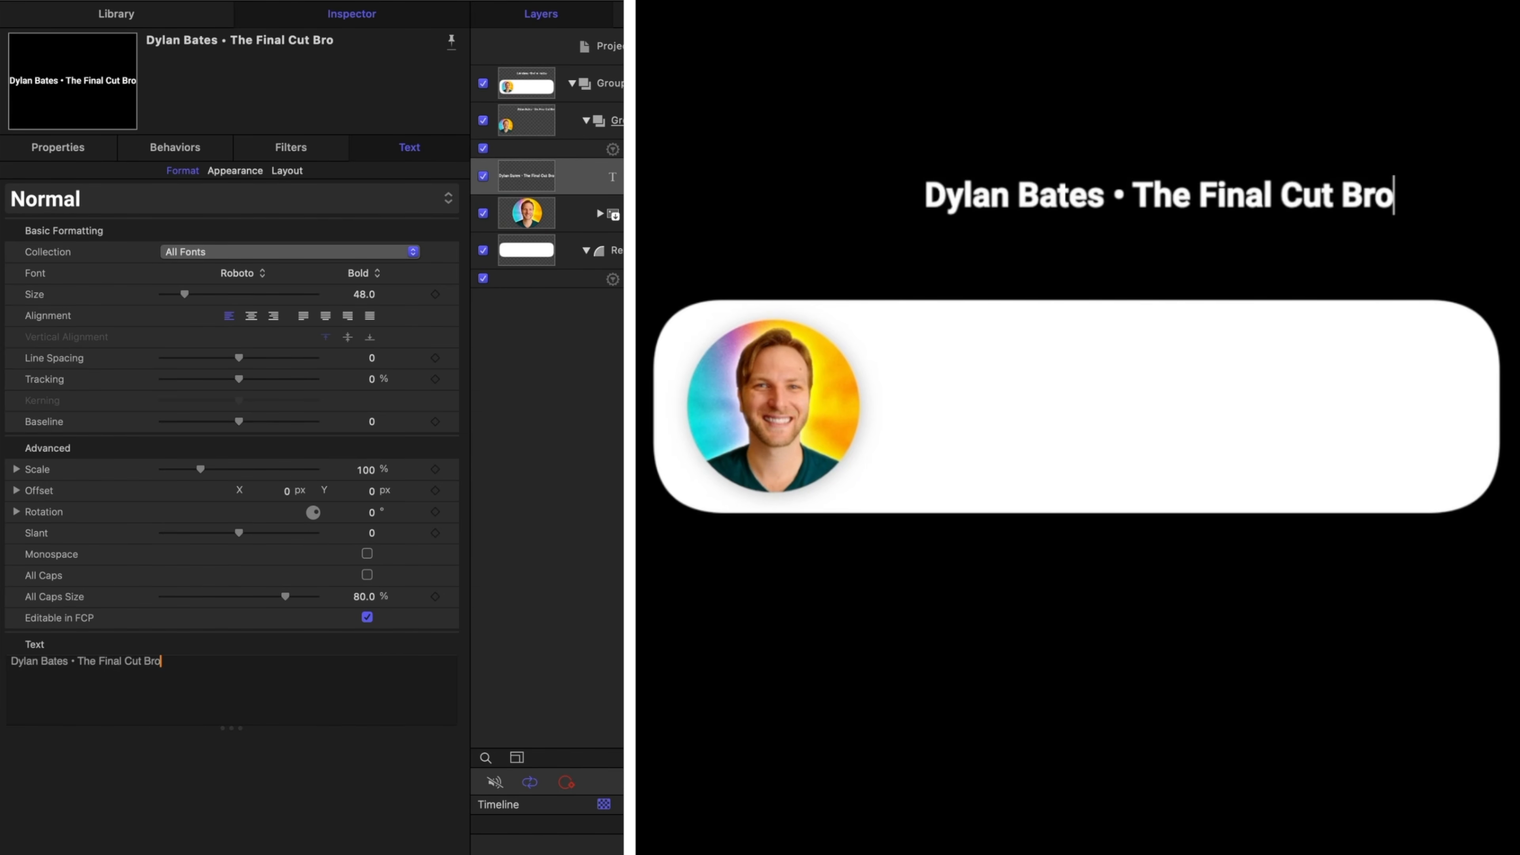
# Step: Reselect the text layer and move the text down onto the white rectangle, beside the upper part of the headshot
pyautogui.click(574, 213)
pyautogui.click(574, 176)
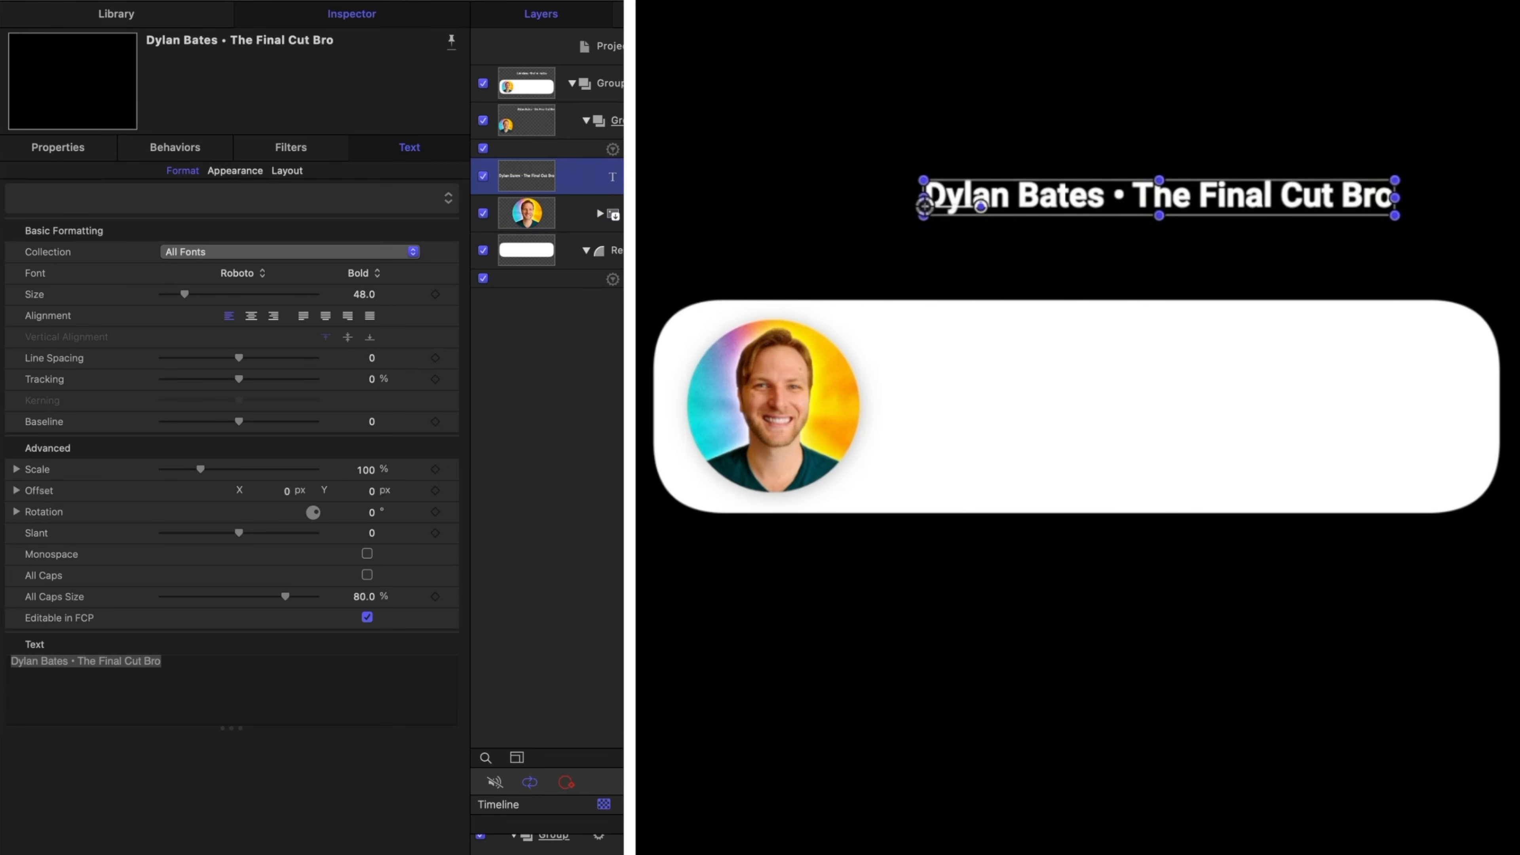
pyautogui.moveTo(1012, 204); pyautogui.dragTo(1005, 366)
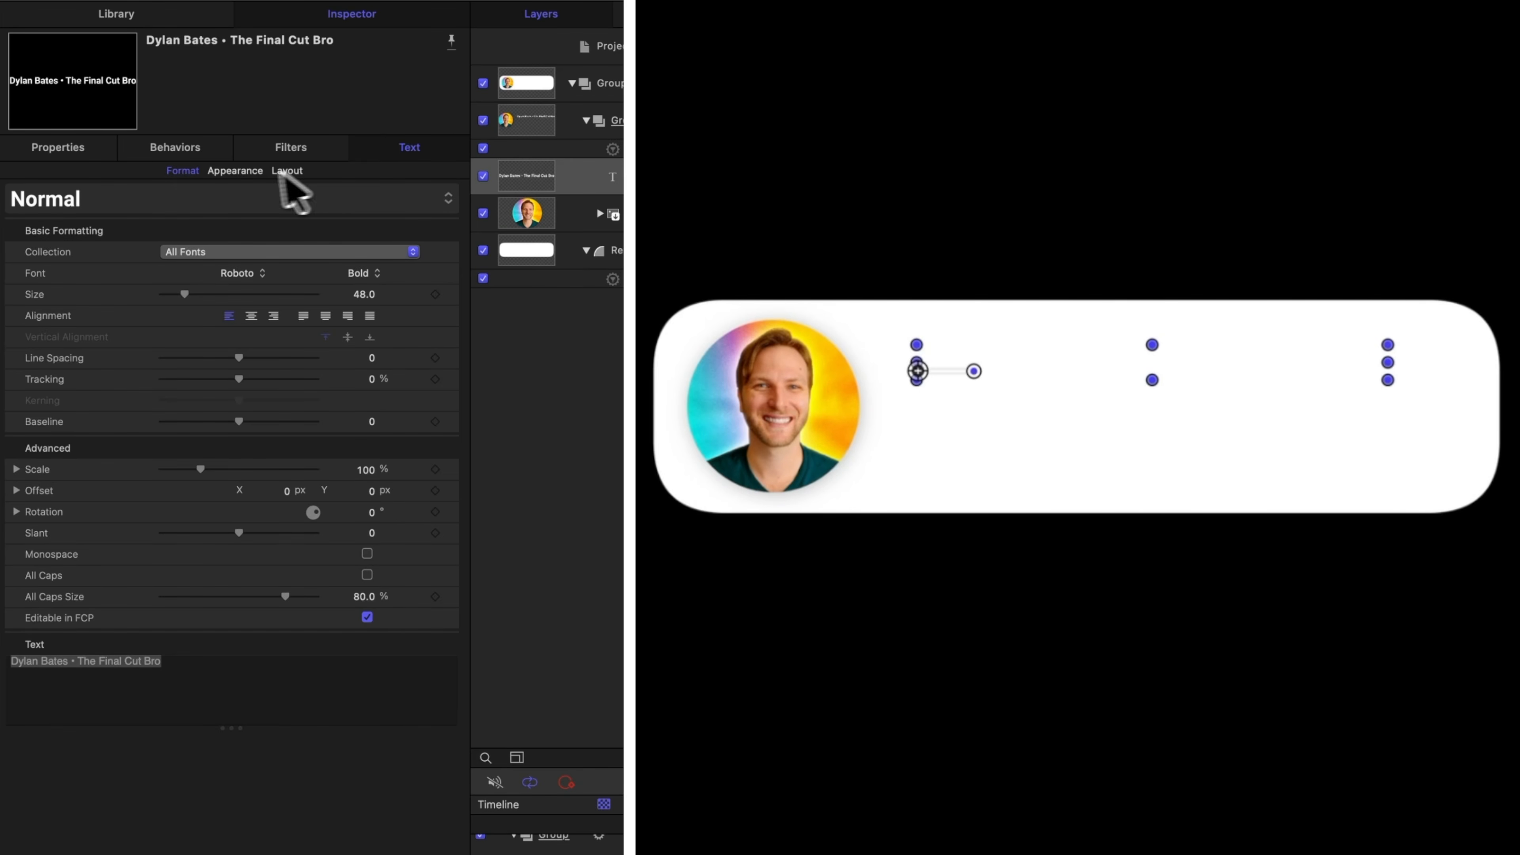
# Step: Change the text's face color to black
pyautogui.click(235, 172)
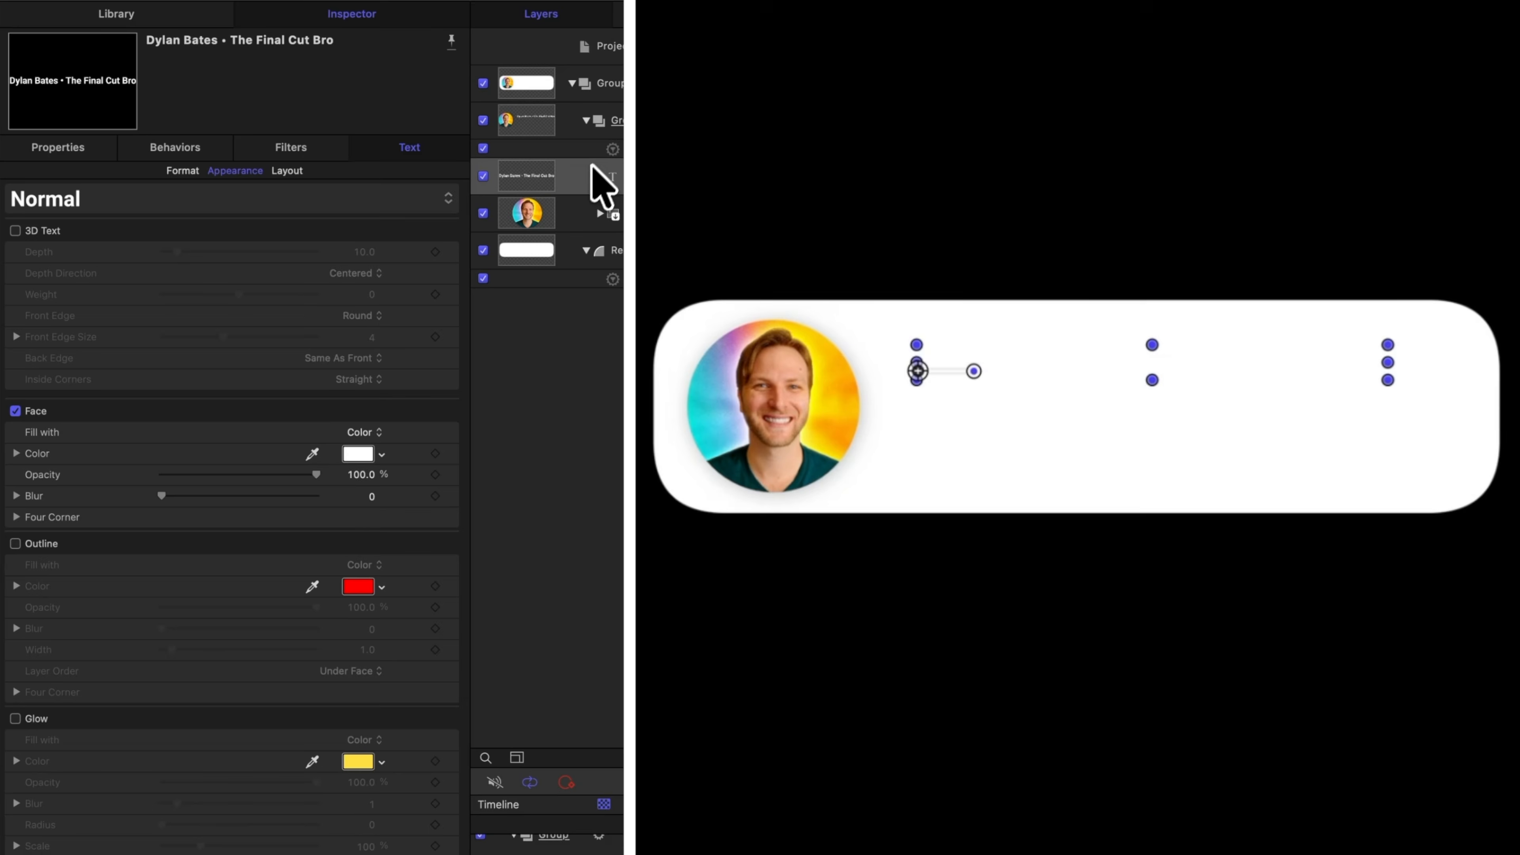
pyautogui.click(357, 455)
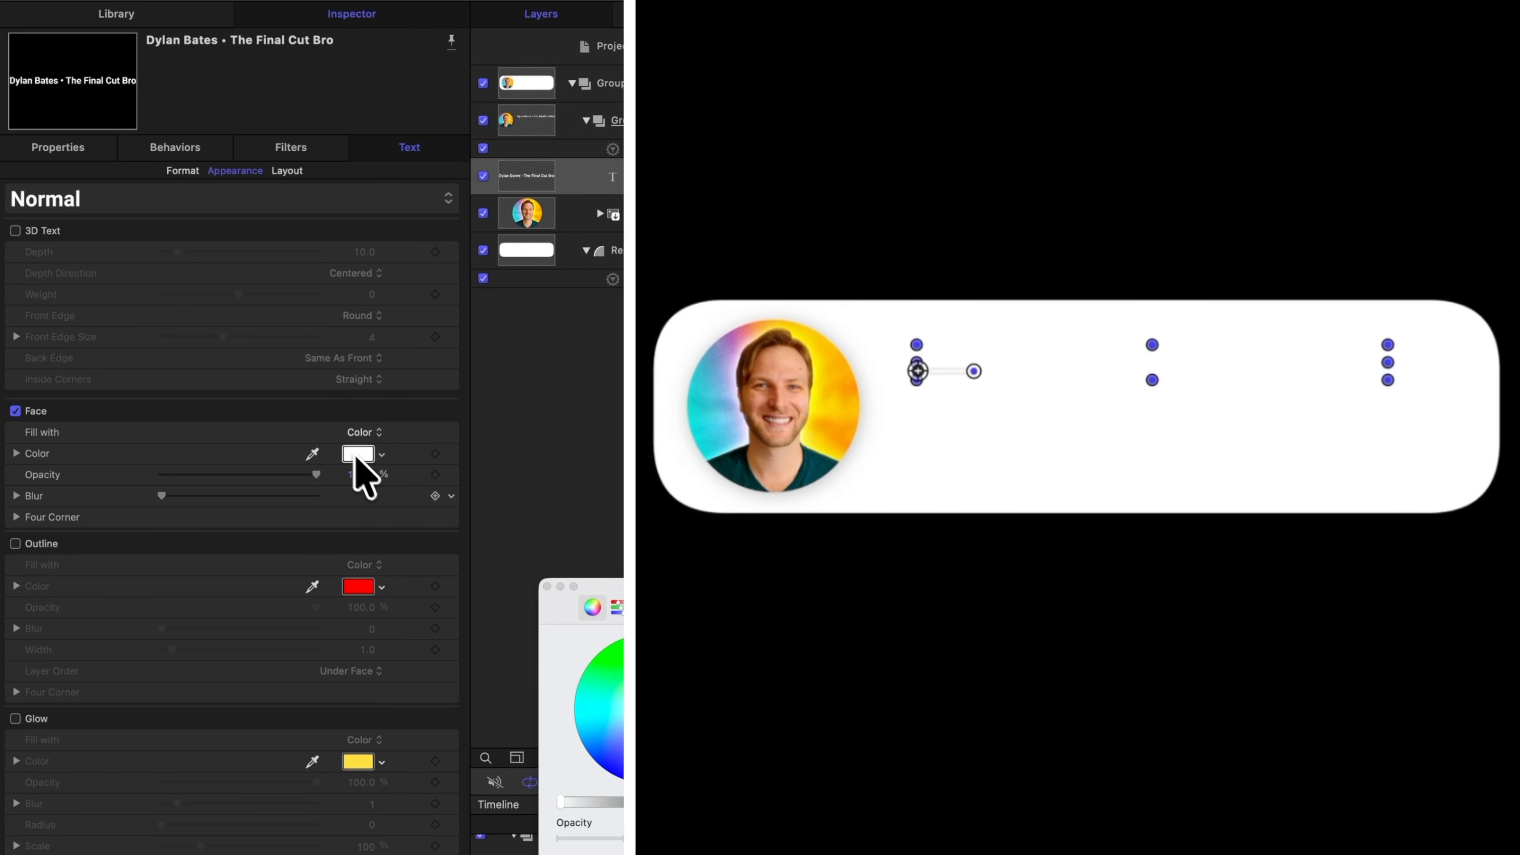
pyautogui.moveTo(682, 802); pyautogui.dragTo(738, 803)
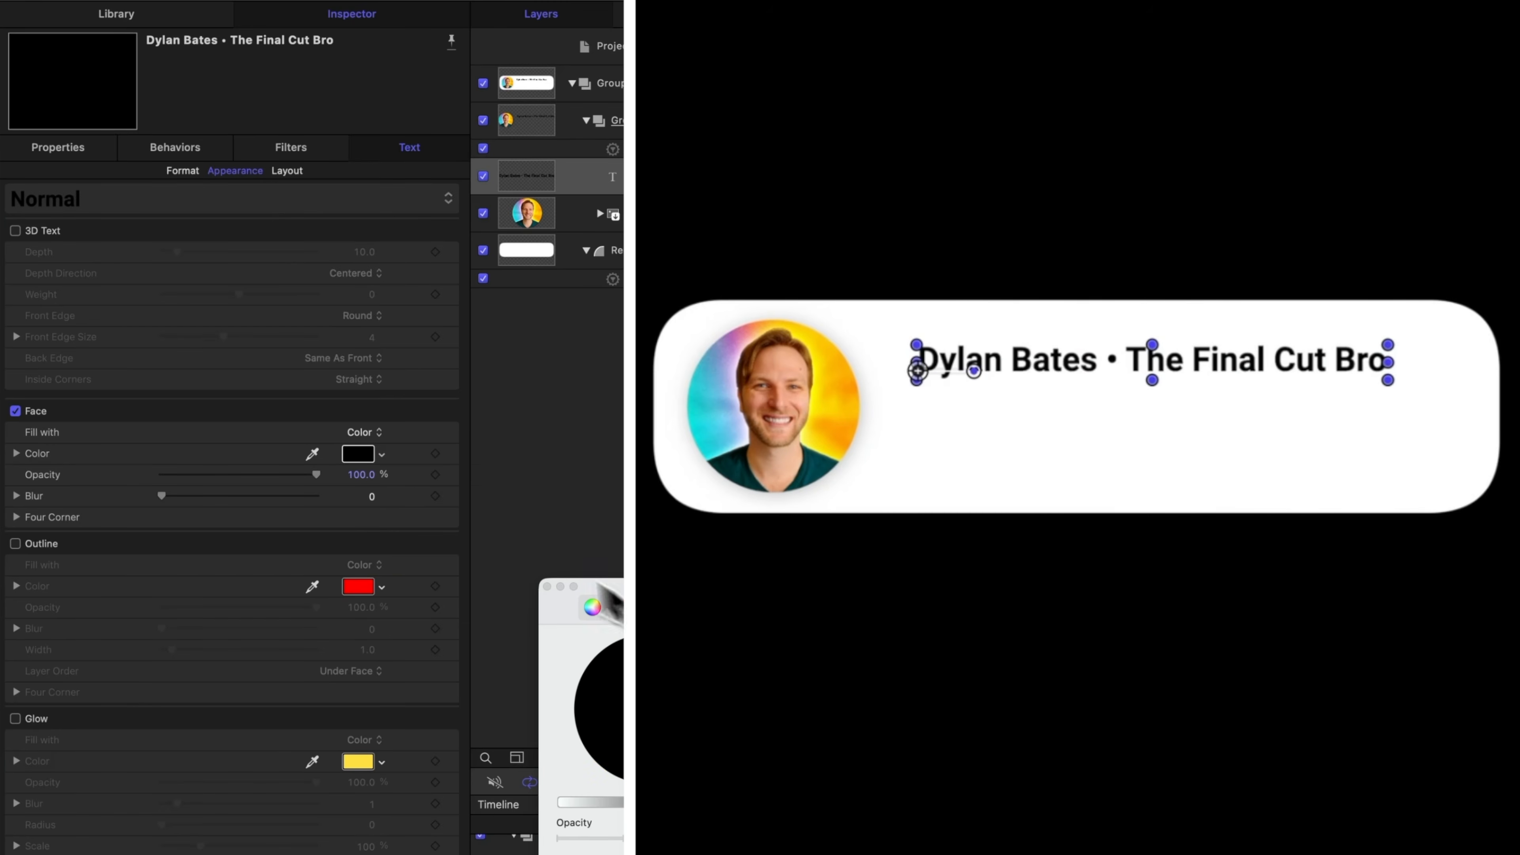
pyautogui.click(546, 586)
# Step: Reduce the text size to 32 and fine-tune its position beside the headshot
pyautogui.click(183, 171)
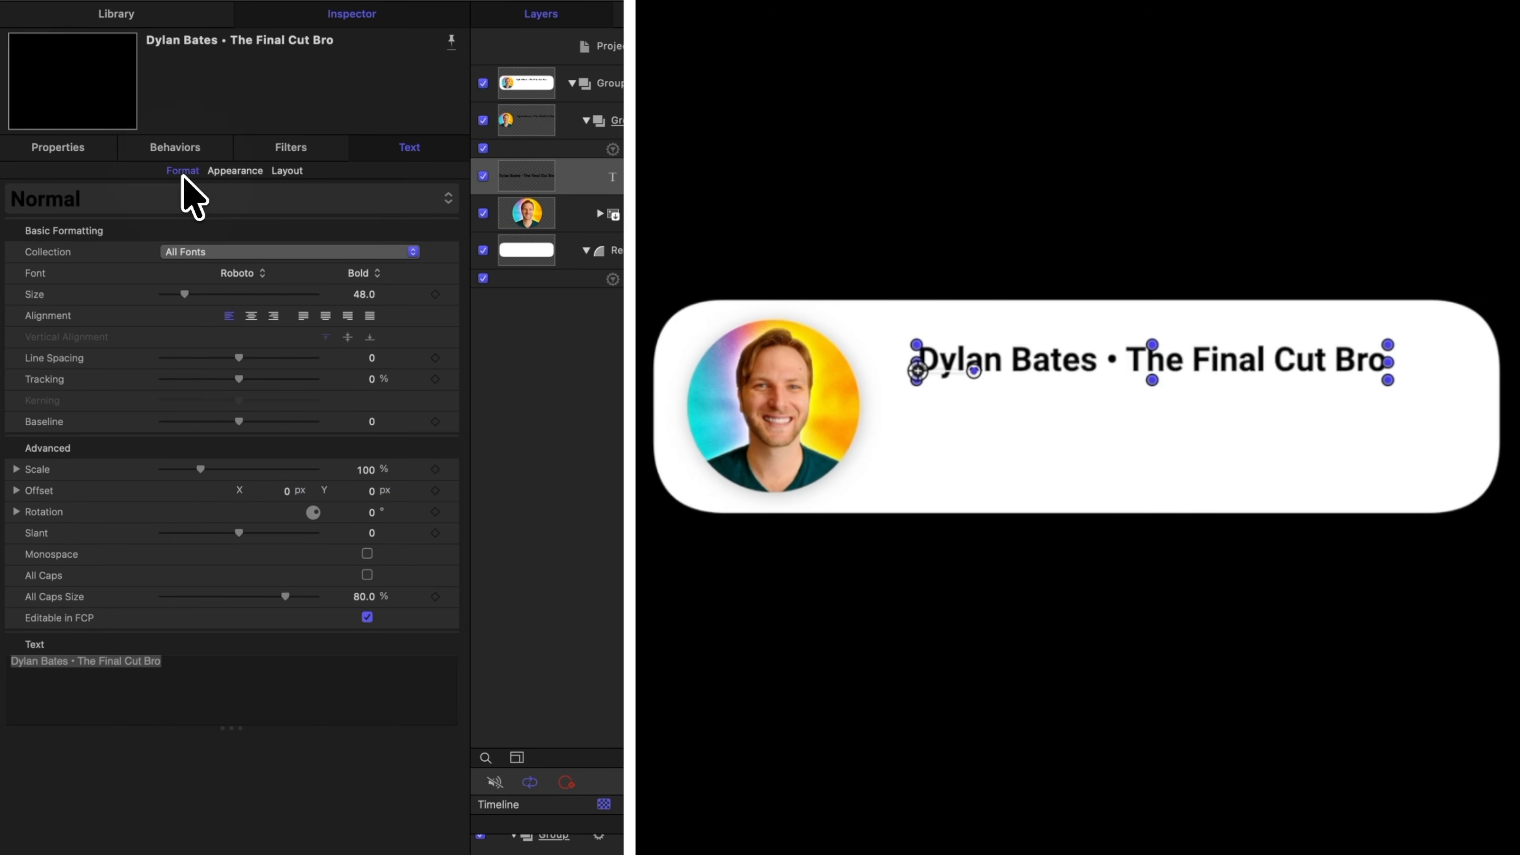
pyautogui.moveTo(184, 294); pyautogui.dragTo(176, 298)
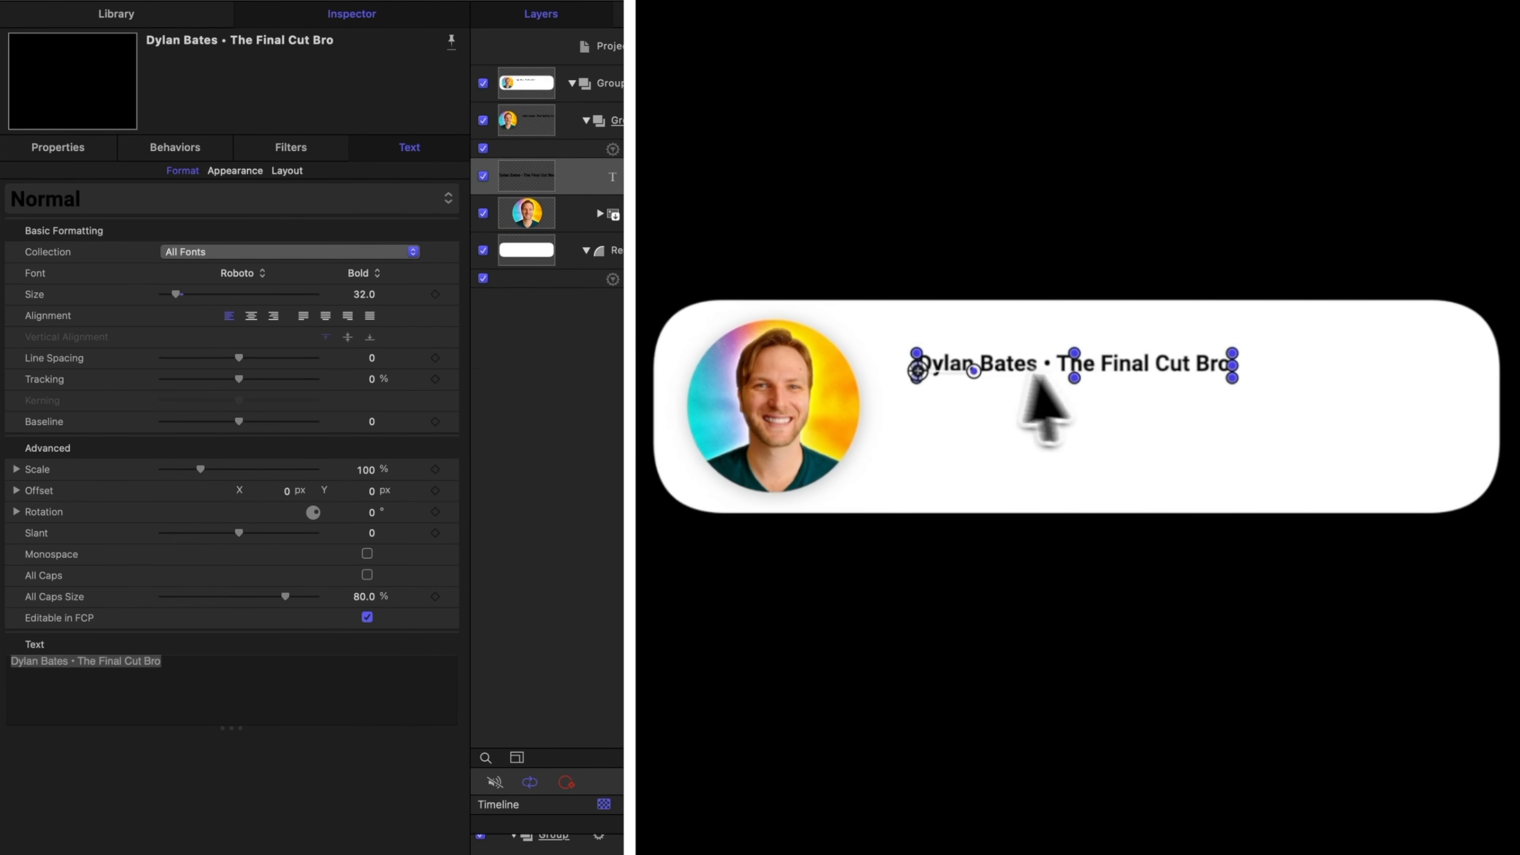
pyautogui.moveTo(1004, 361)
pyautogui.mouseDown()
pyautogui.moveTo(994, 371)
pyautogui.moveTo(1008, 367)
pyautogui.mouseUp()
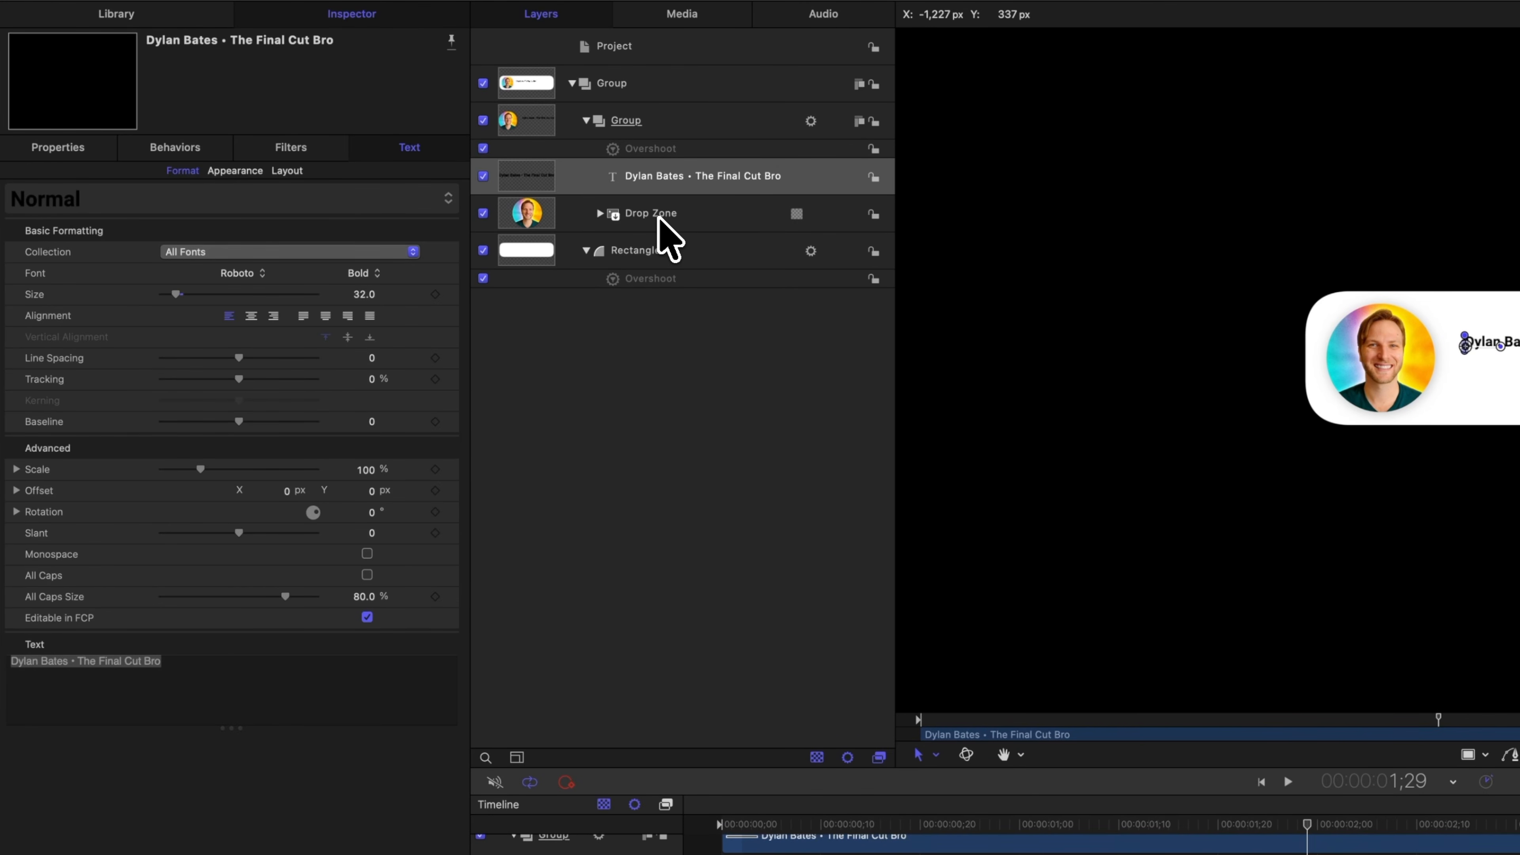
# Step: Duplicate the name text layer and place the copy directly beneath the original in the layer stack
pyautogui.click(676, 179)
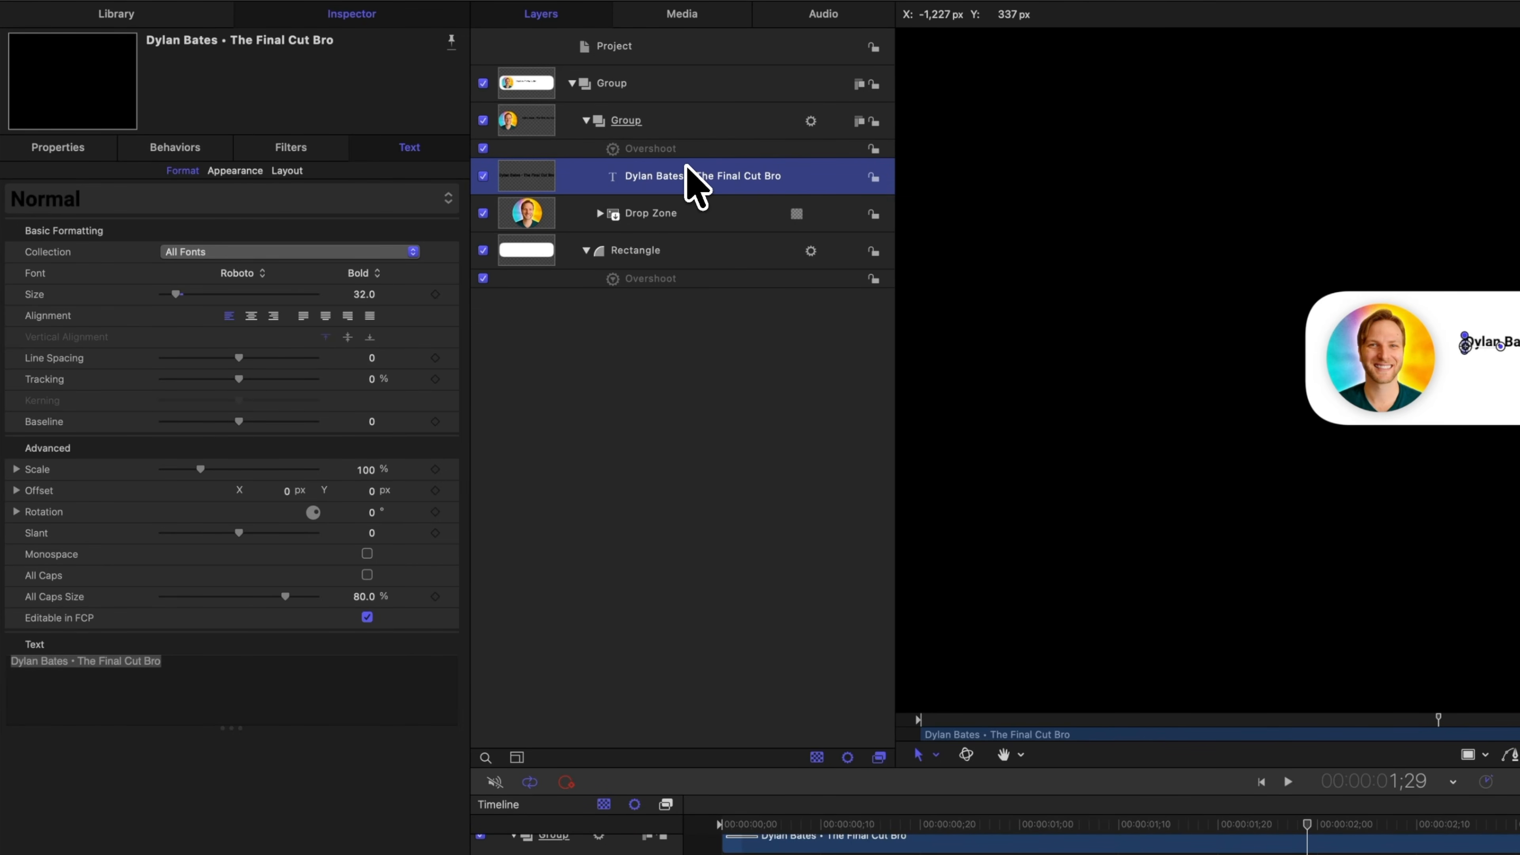
pyautogui.rightClick(688, 190)
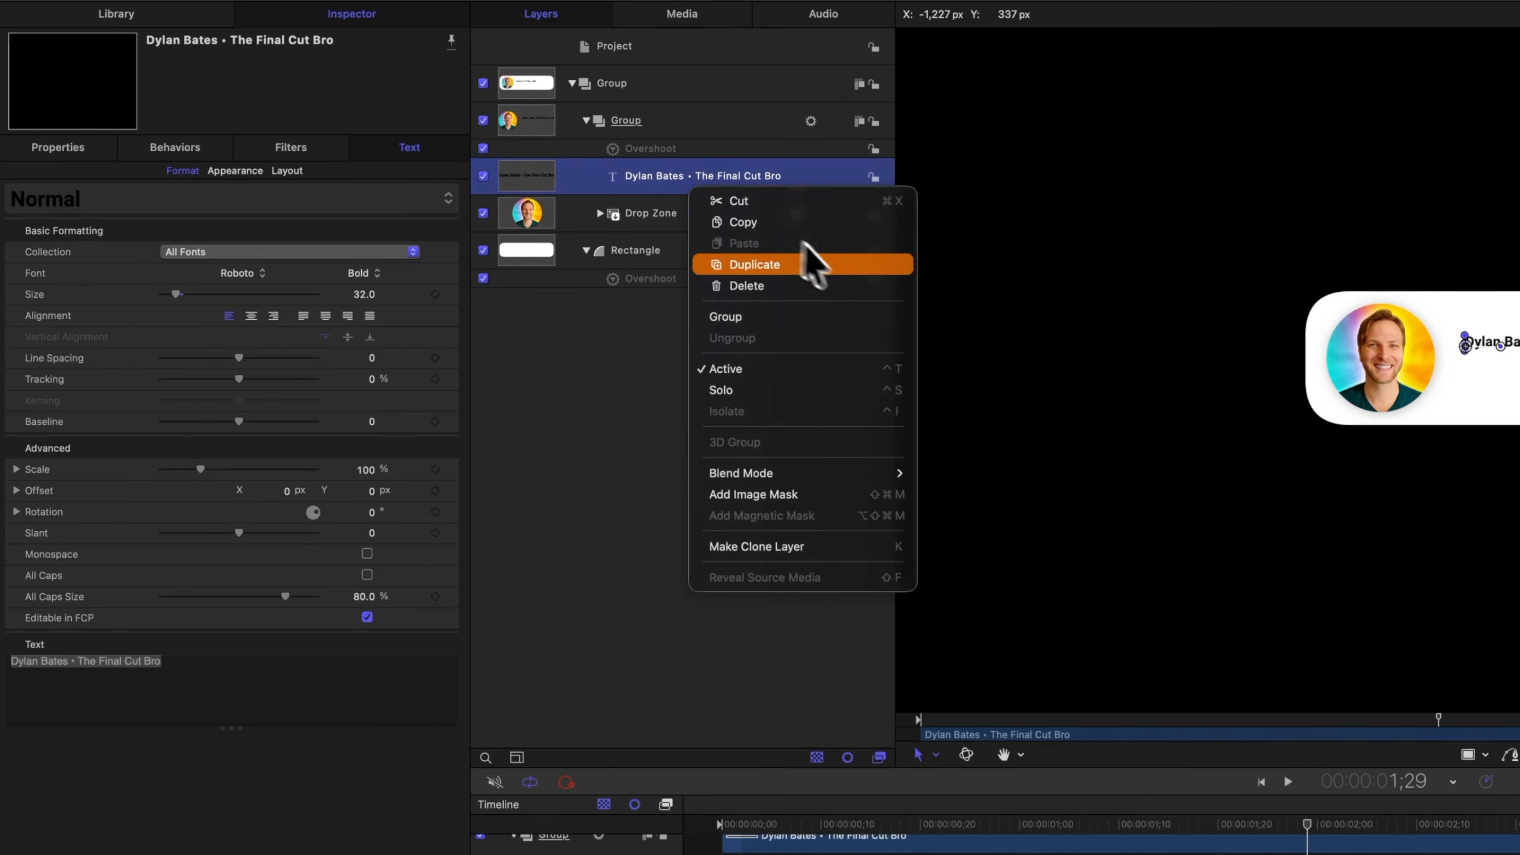
pyautogui.click(845, 267)
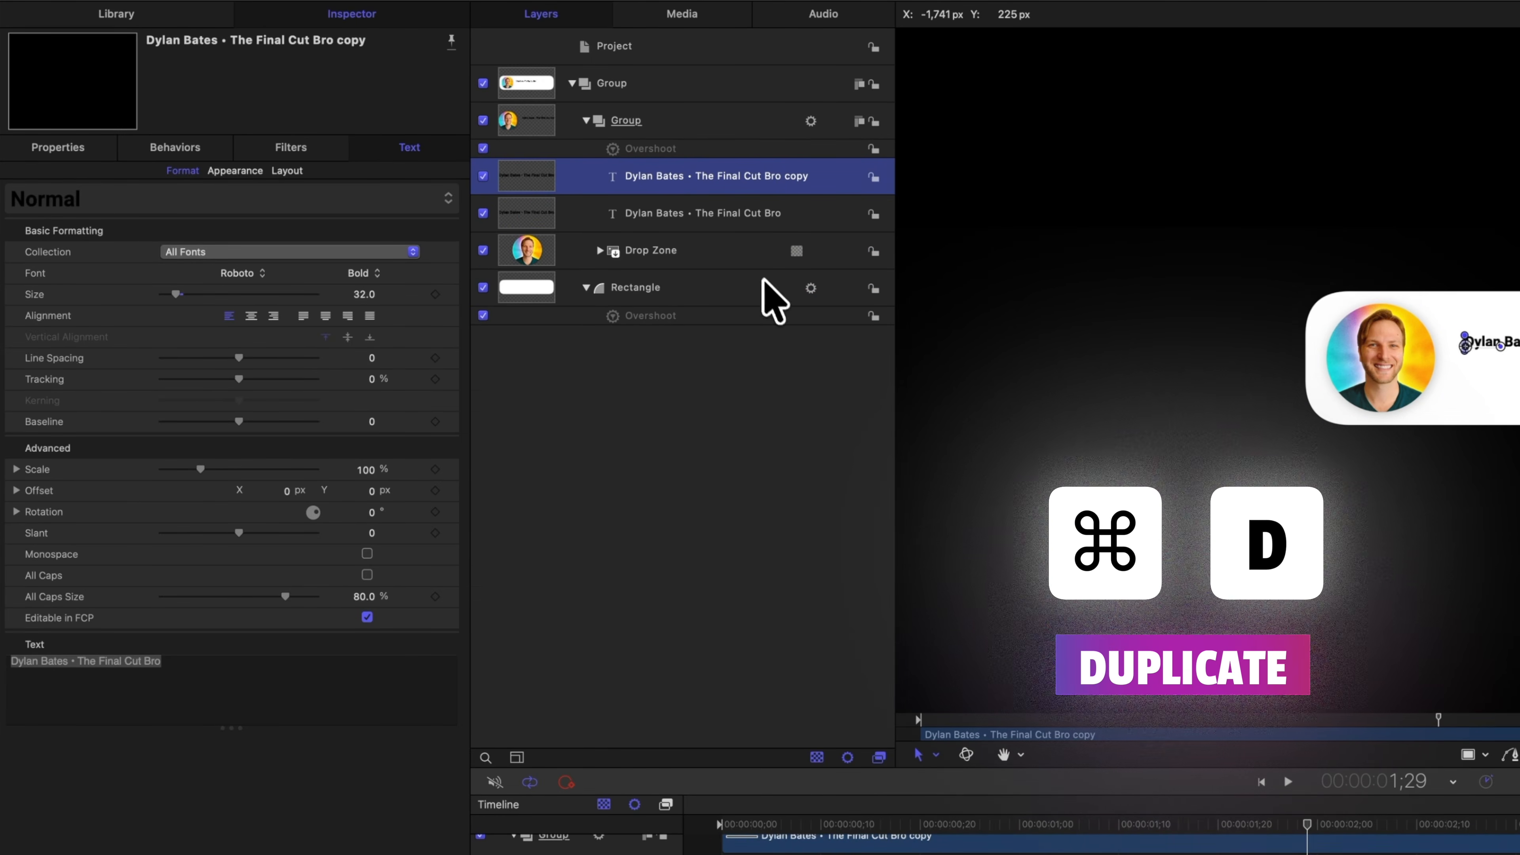
pyautogui.moveTo(692, 187); pyautogui.dragTo(699, 230)
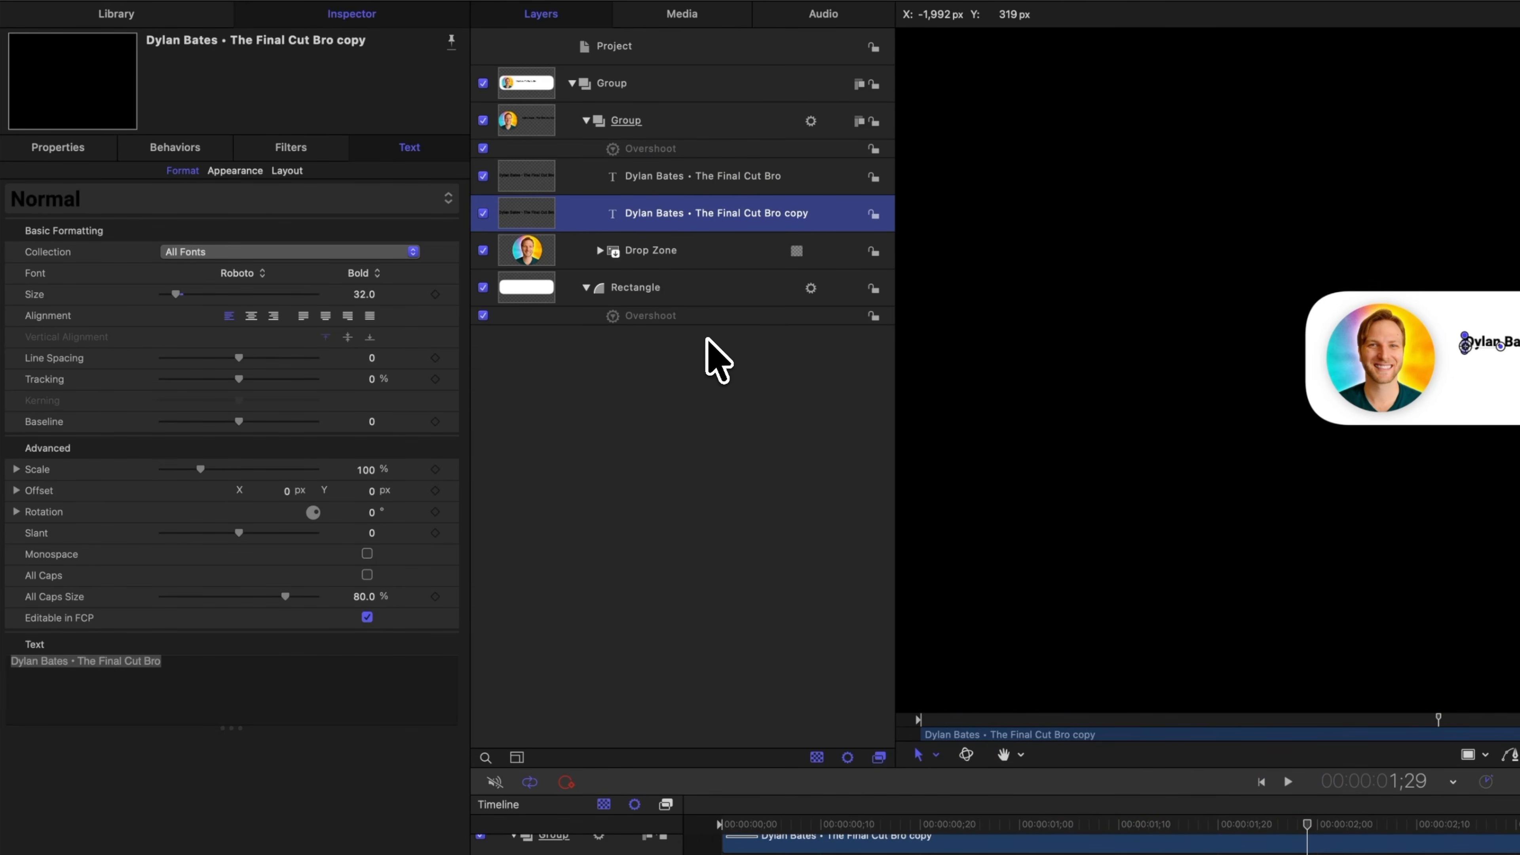
# Step: Replace the copied text with "85k Subscribers" and move it just below the name line
pyautogui.click(214, 679)
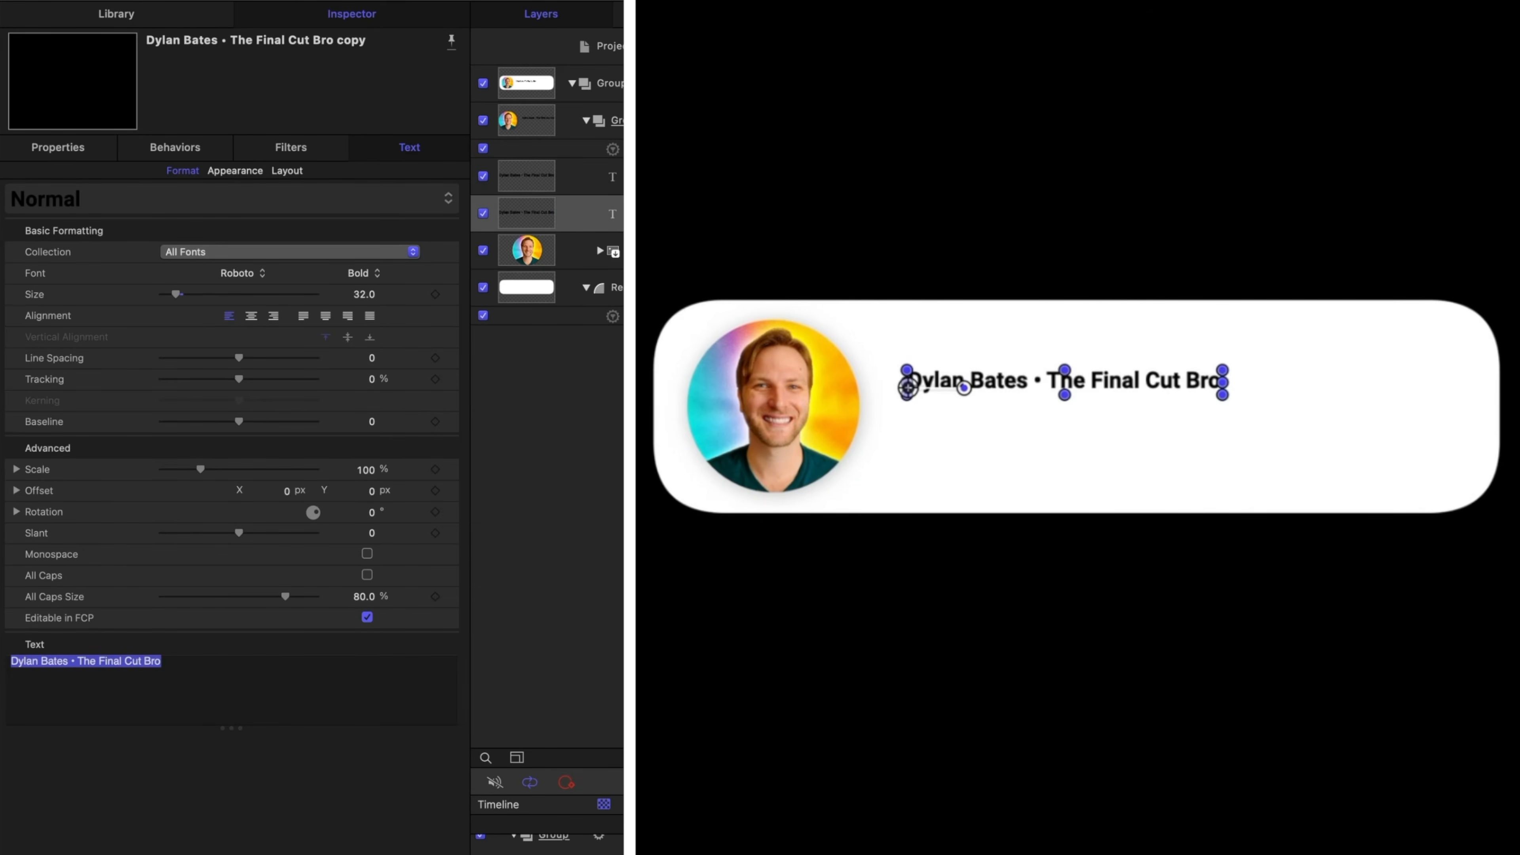
pyautogui.write('85')
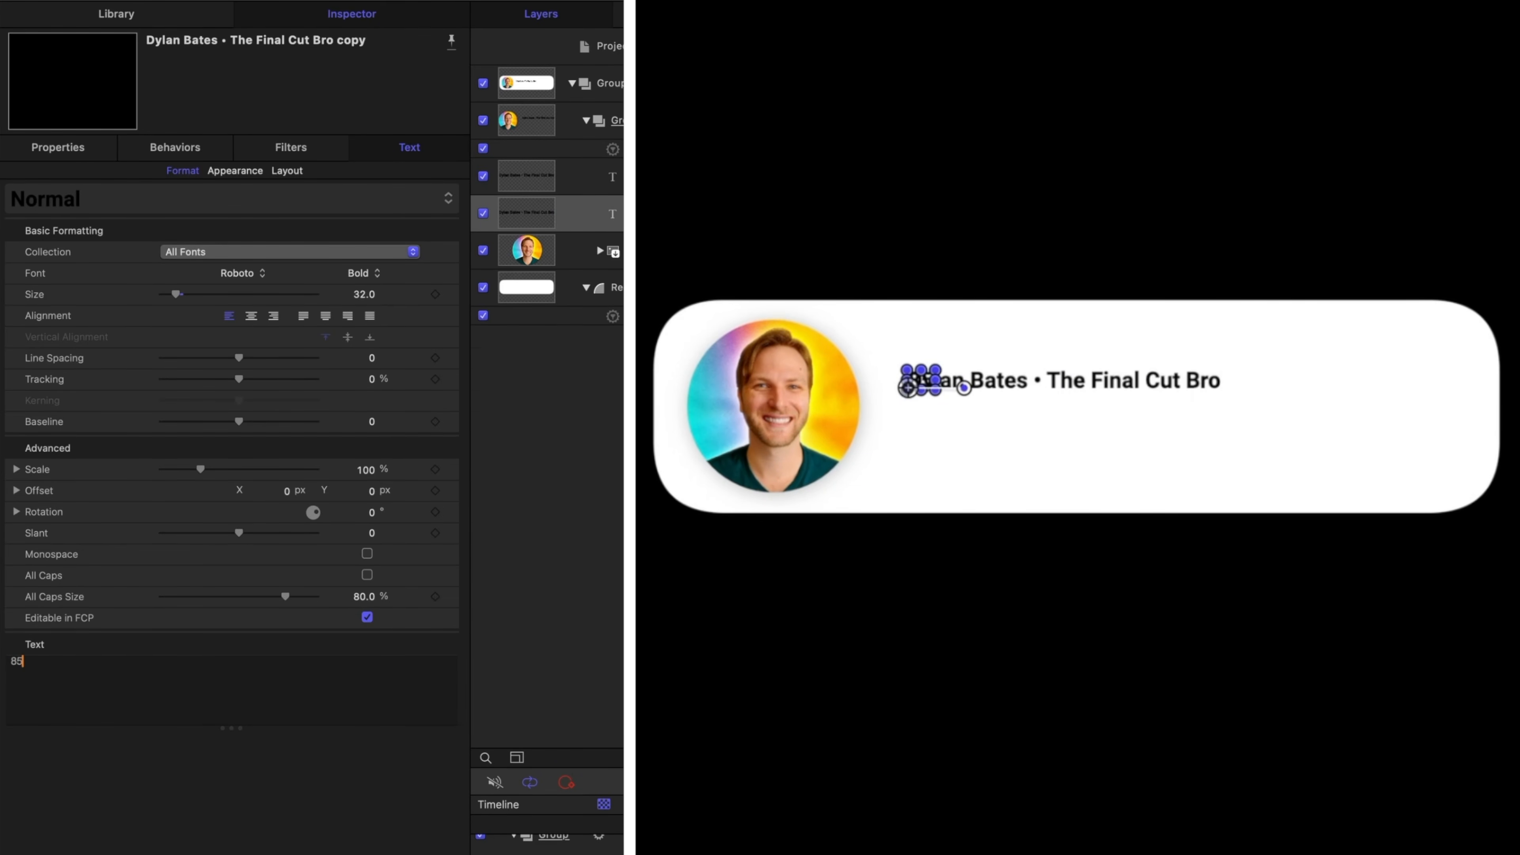
pyautogui.write('k Subscribers')
pyautogui.moveTo(910, 395); pyautogui.dragTo(949, 409)
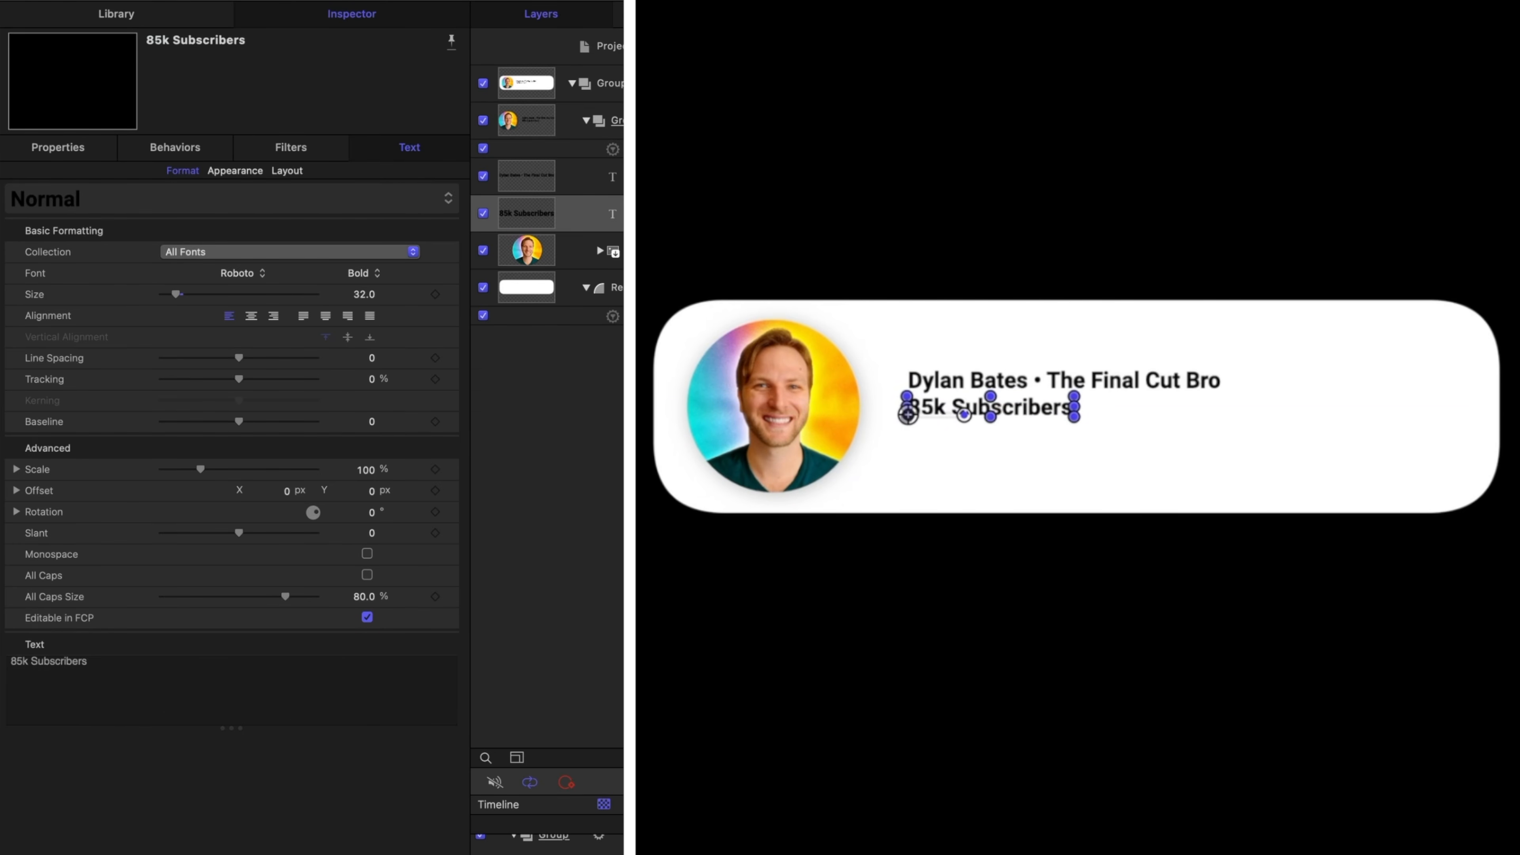
# Step: Set the "85k Subscribers" text's font style to Light
pyautogui.click(364, 274)
pyautogui.click(374, 154)
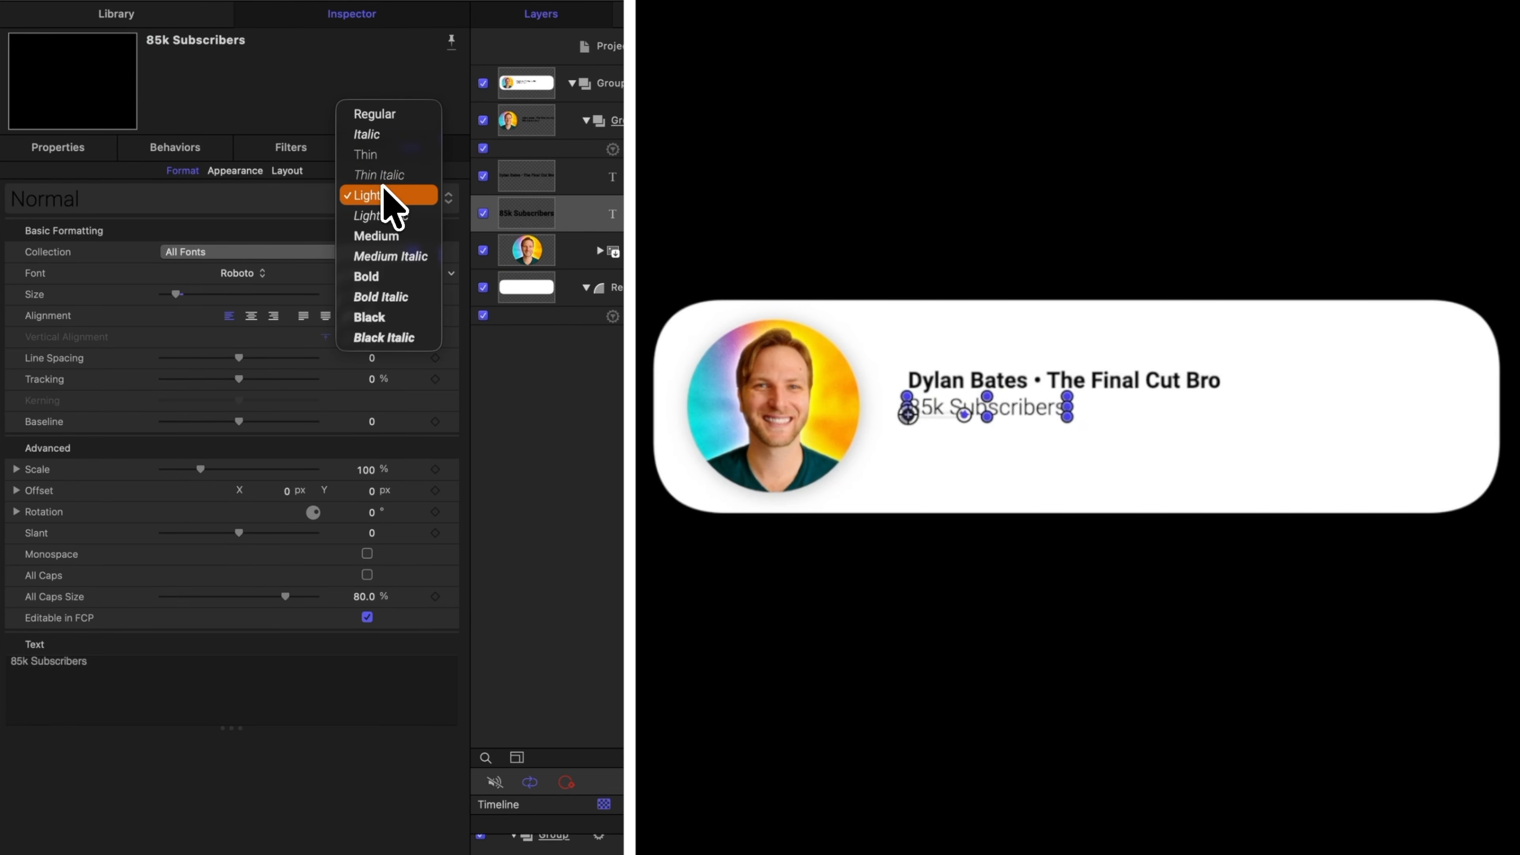
pyautogui.click(380, 196)
pyautogui.click(538, 251)
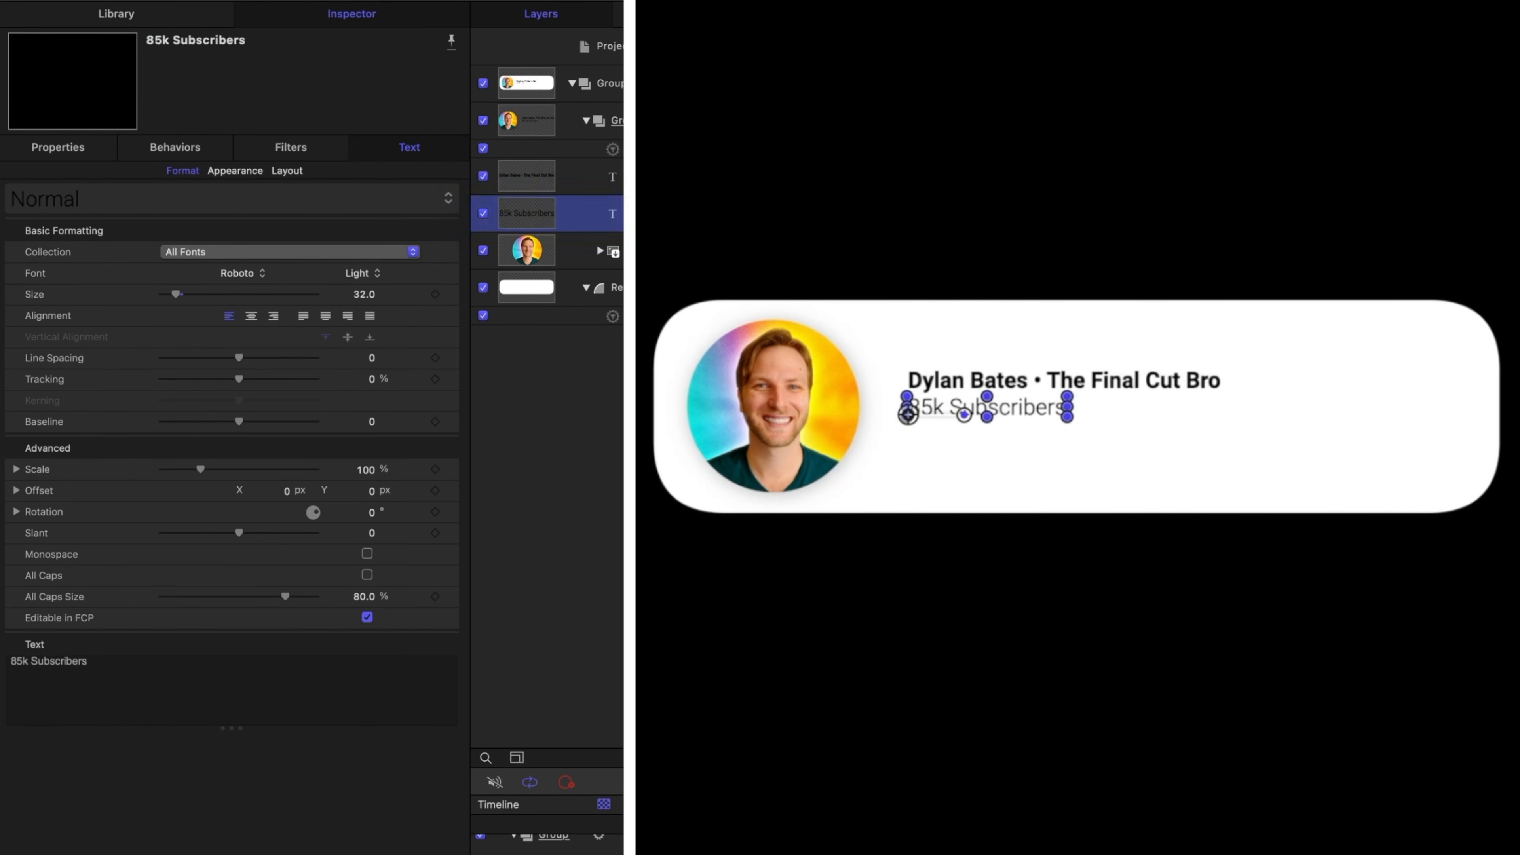
# Step: Examine which layers sit inside the headshot group and are affected by its Overshoot behavior
pyautogui.click(610, 214)
pyautogui.click(610, 177)
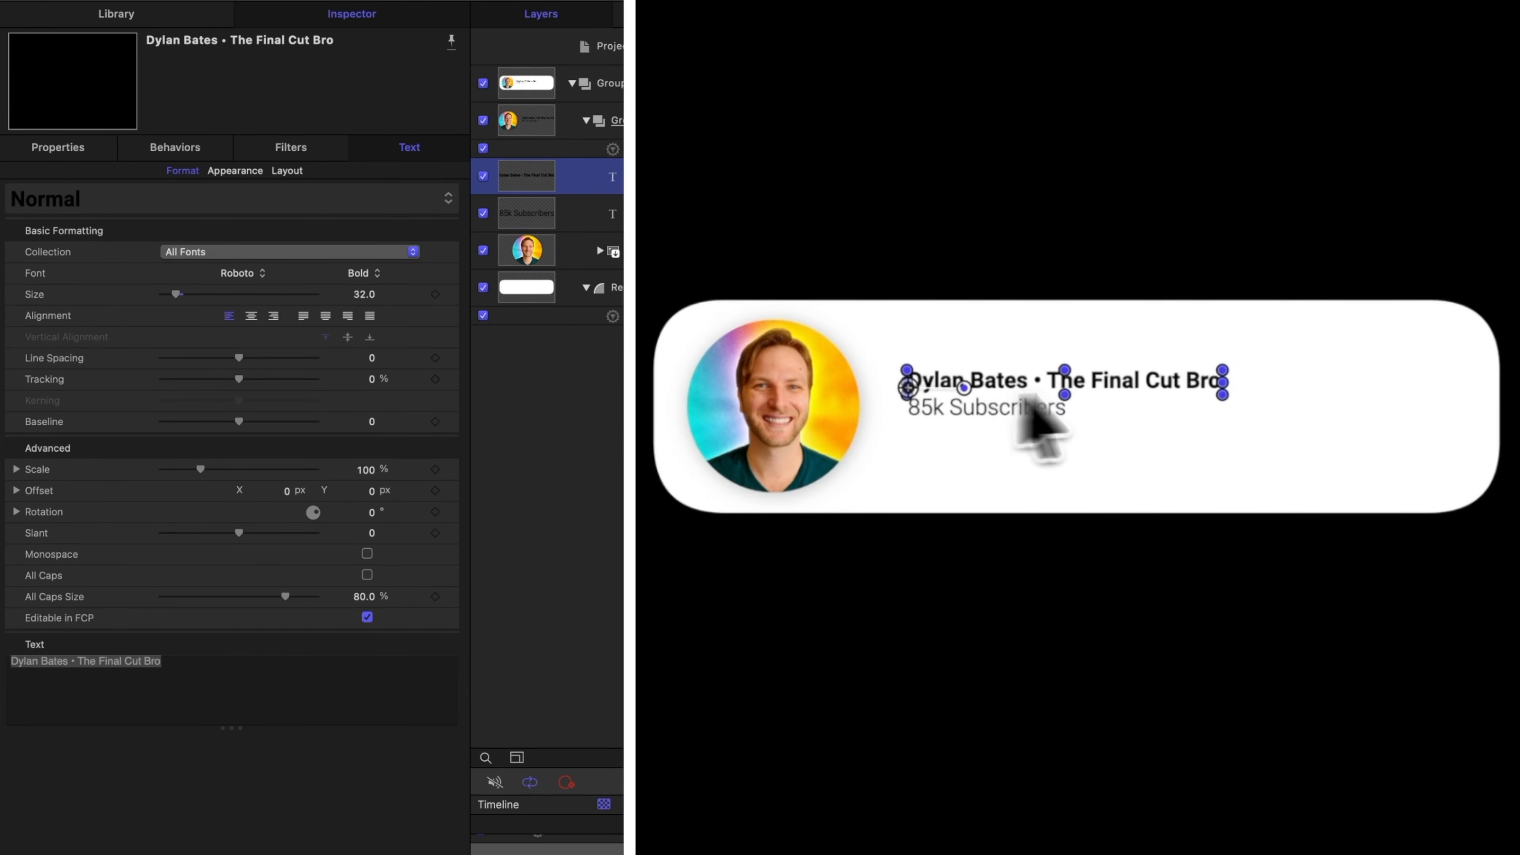
pyautogui.click(957, 433)
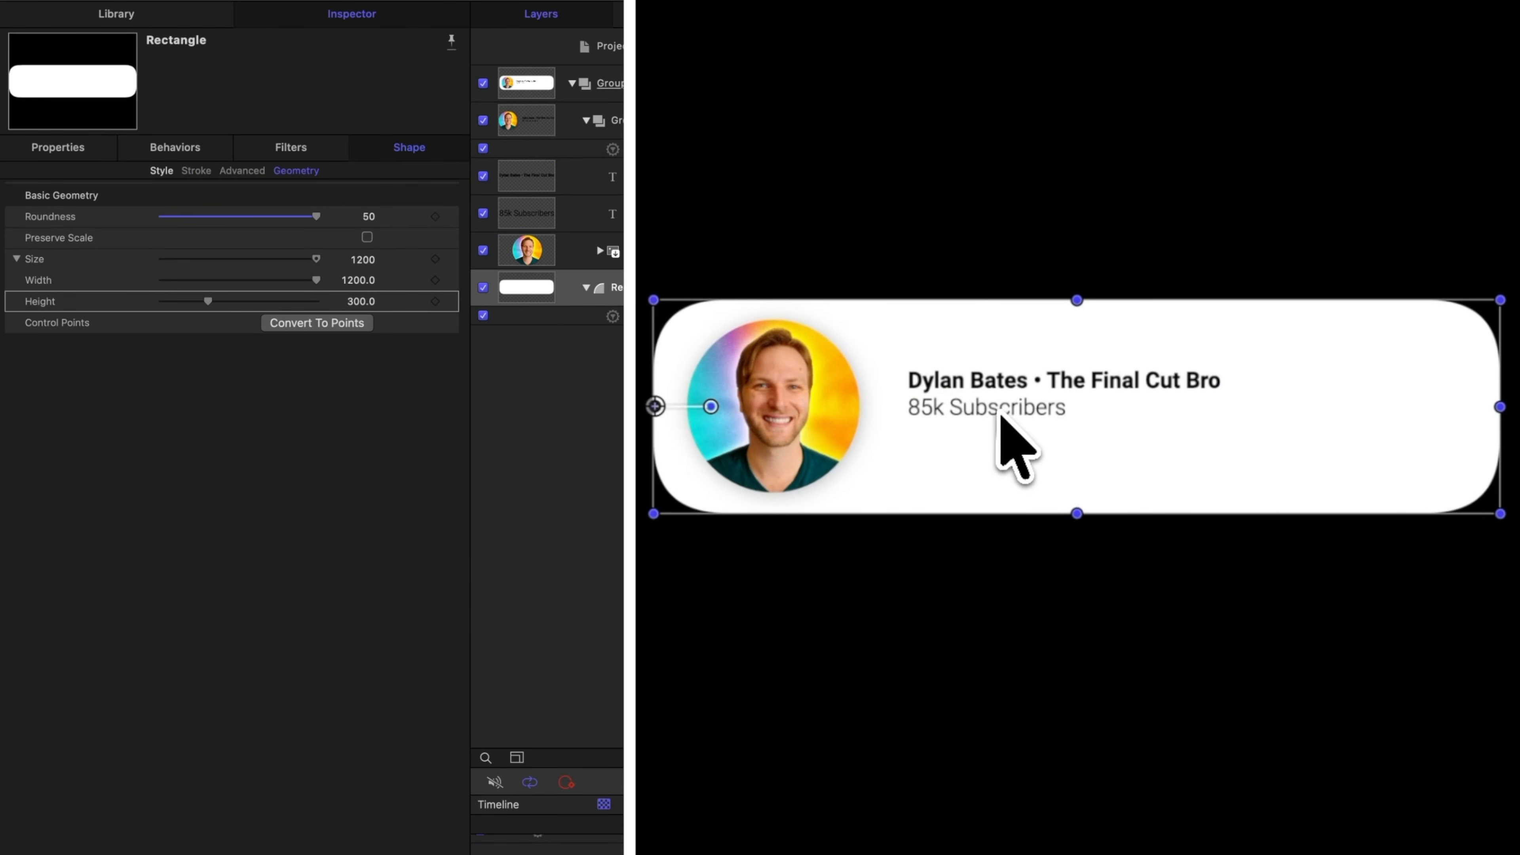
pyautogui.press('space')
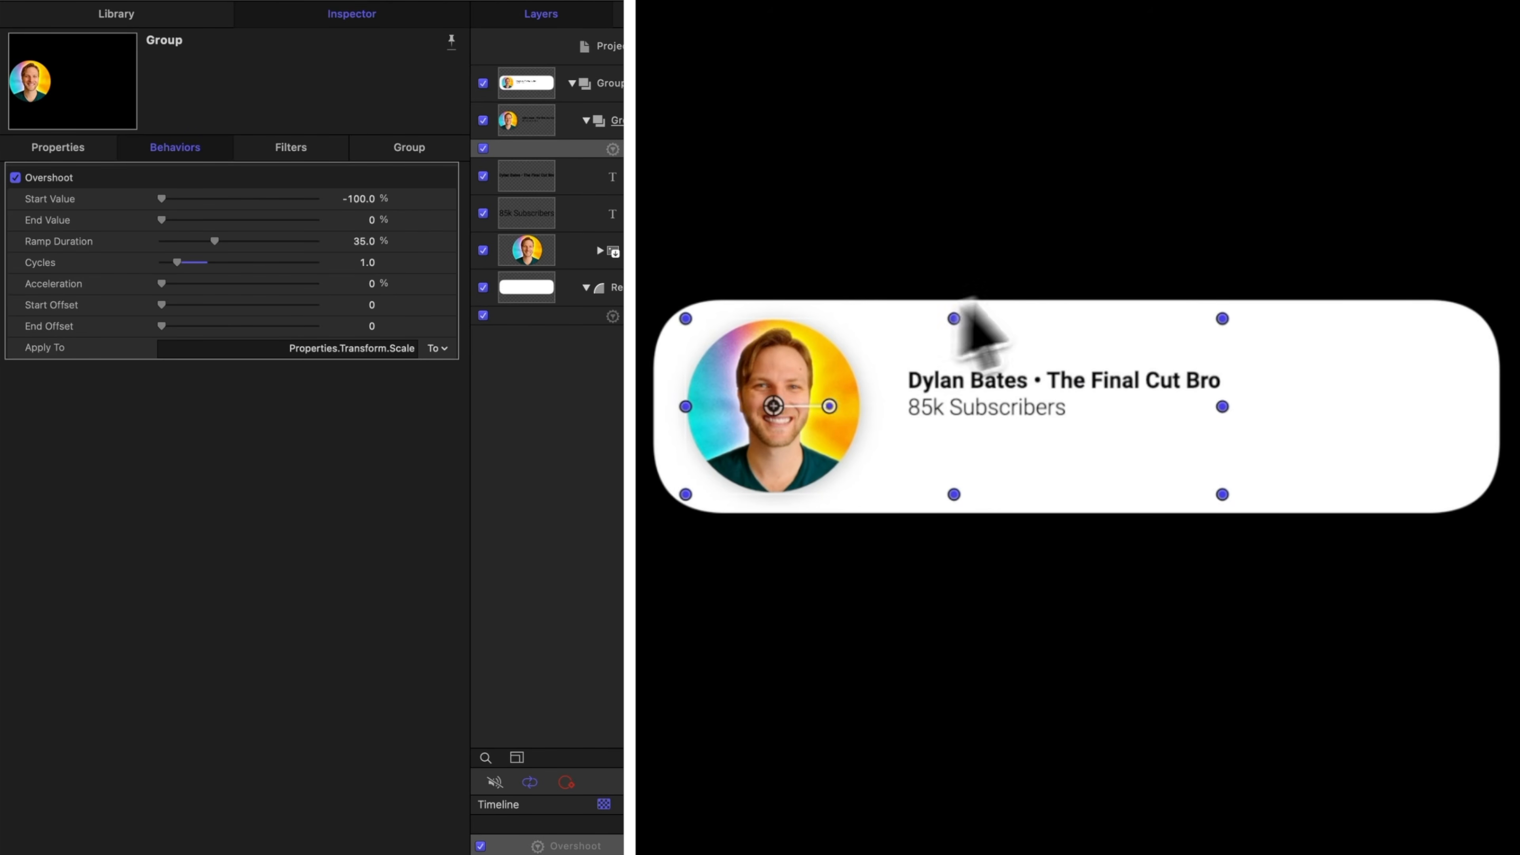
pyautogui.click(688, 179)
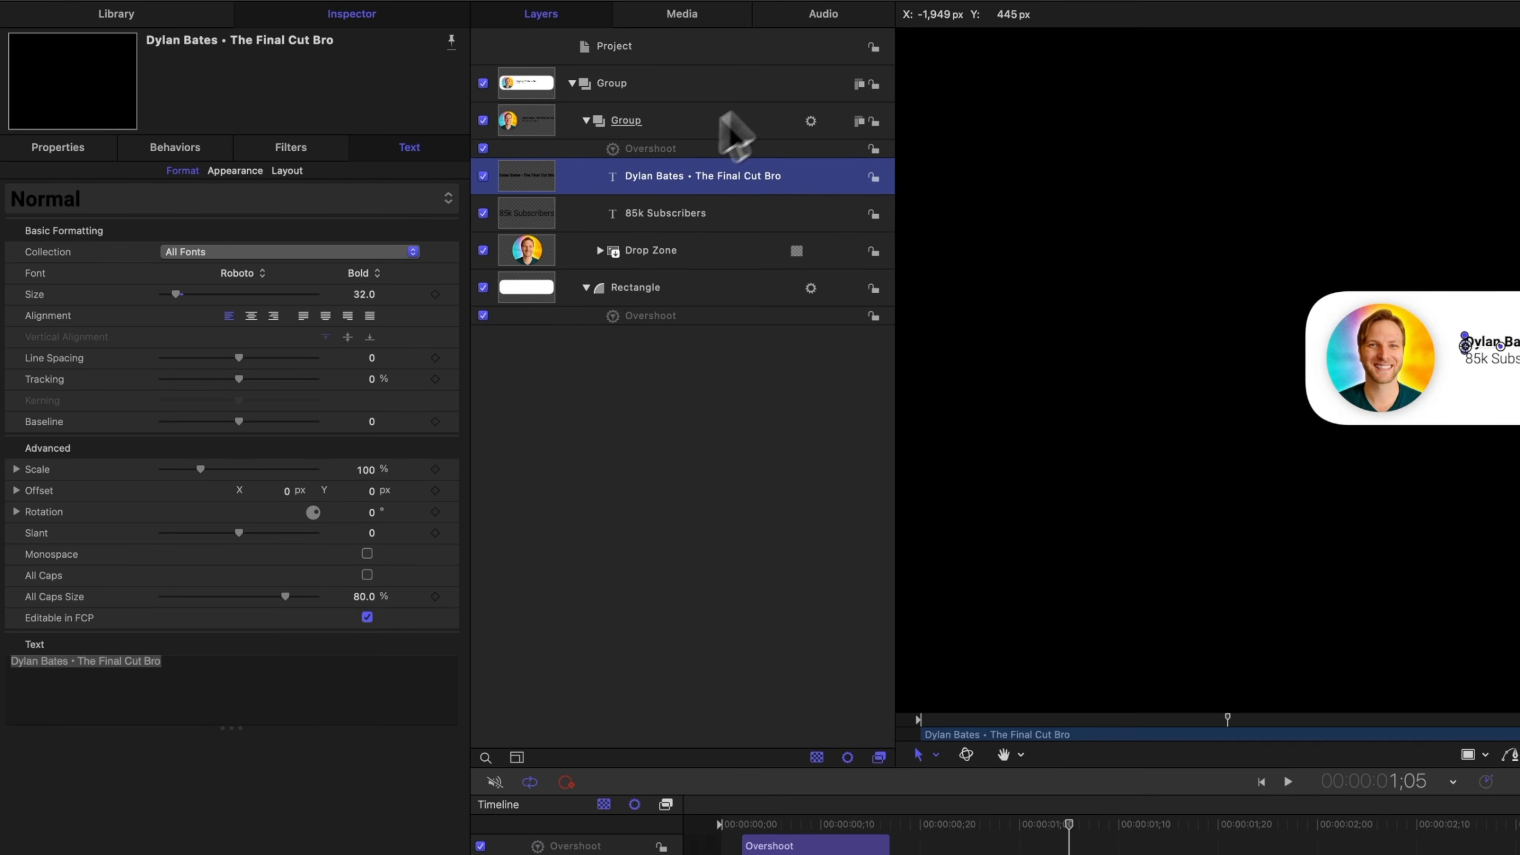
pyautogui.click(659, 150)
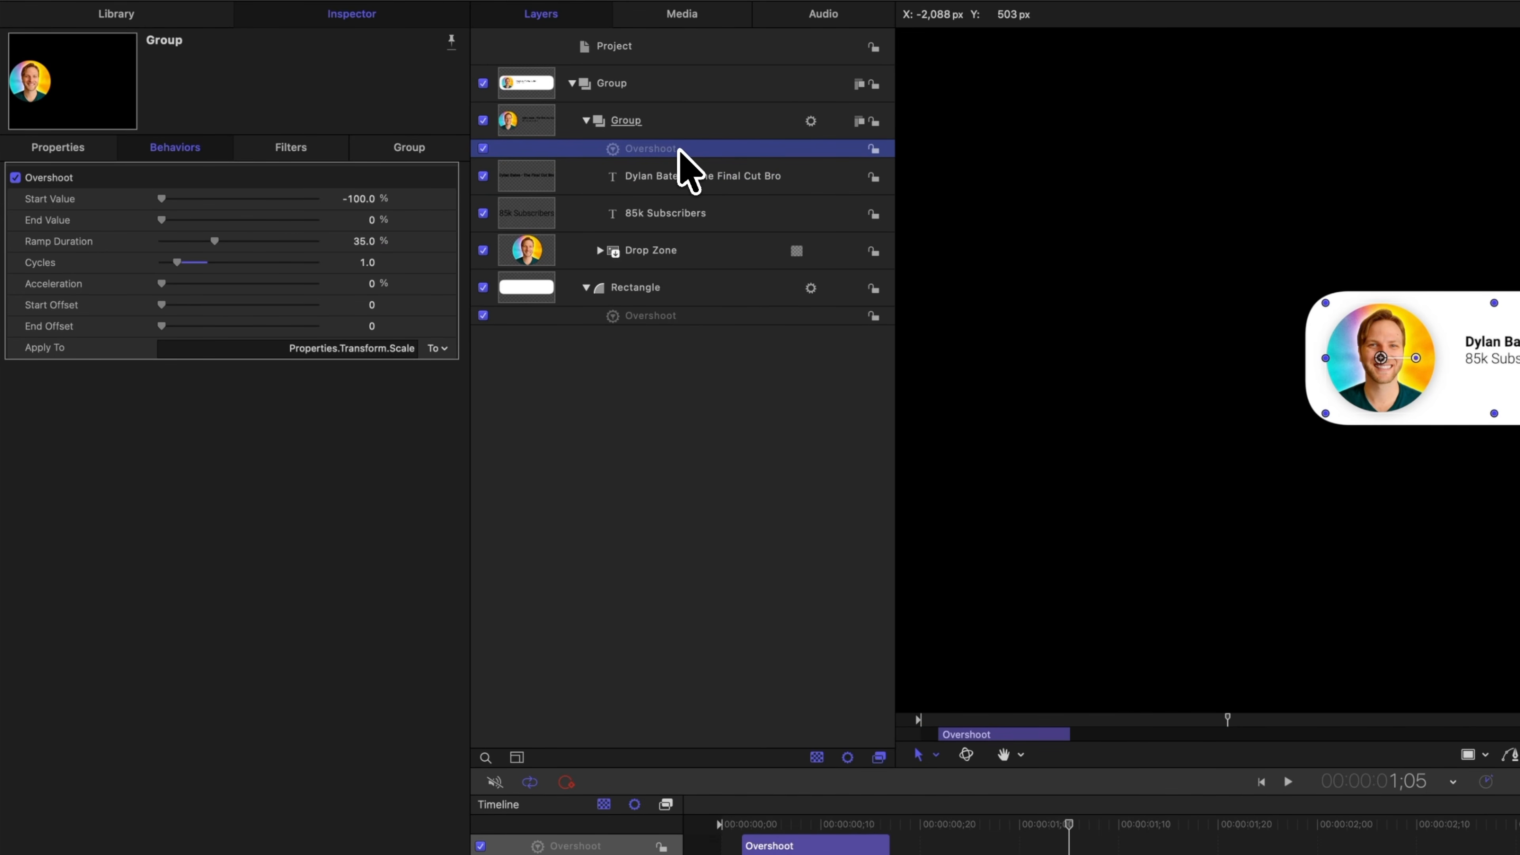
pyautogui.click(670, 123)
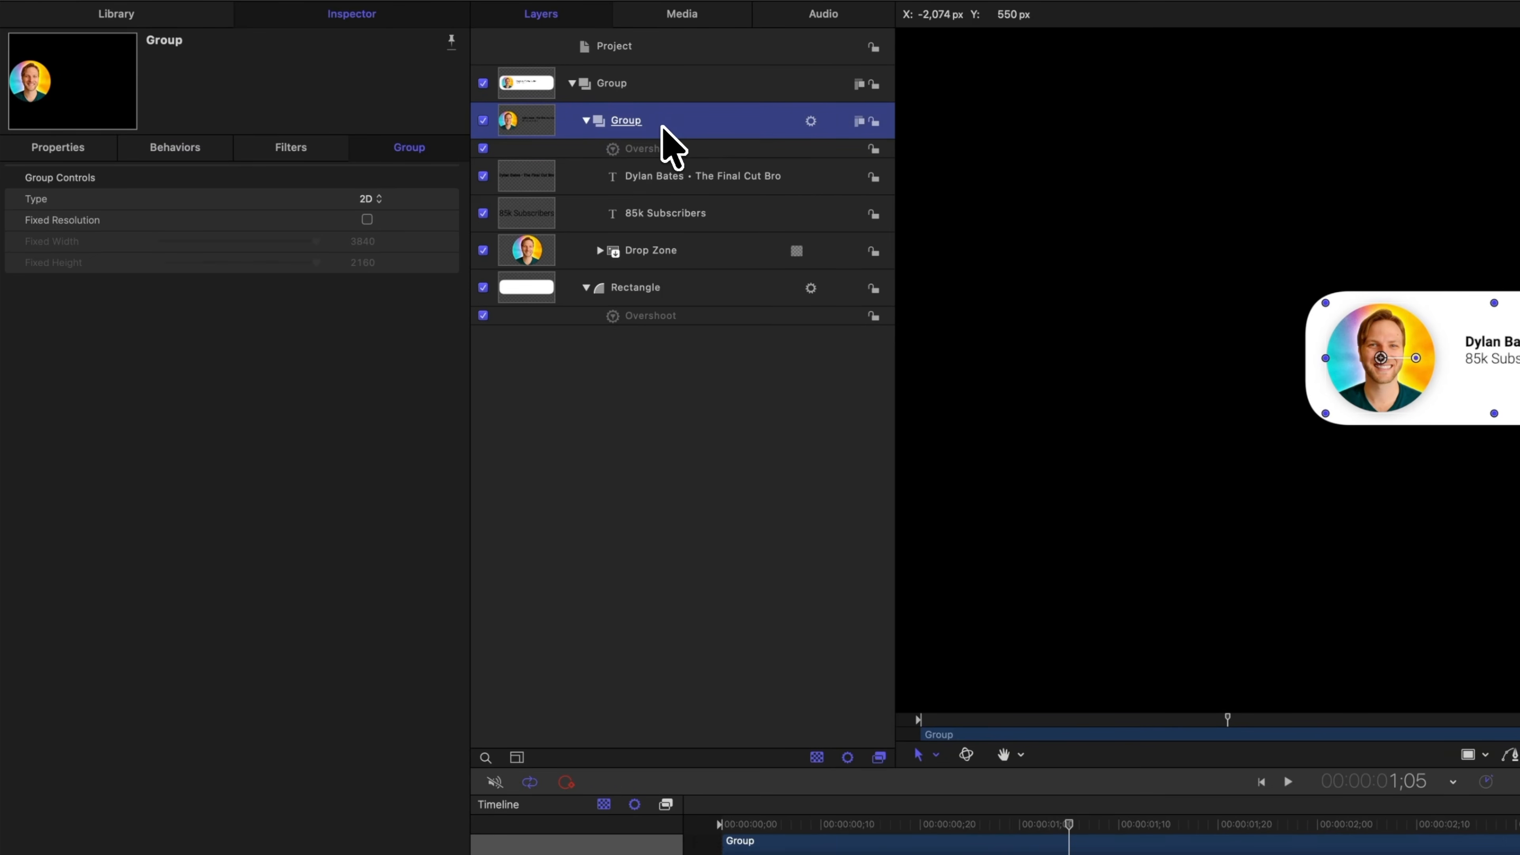
pyautogui.click(716, 256)
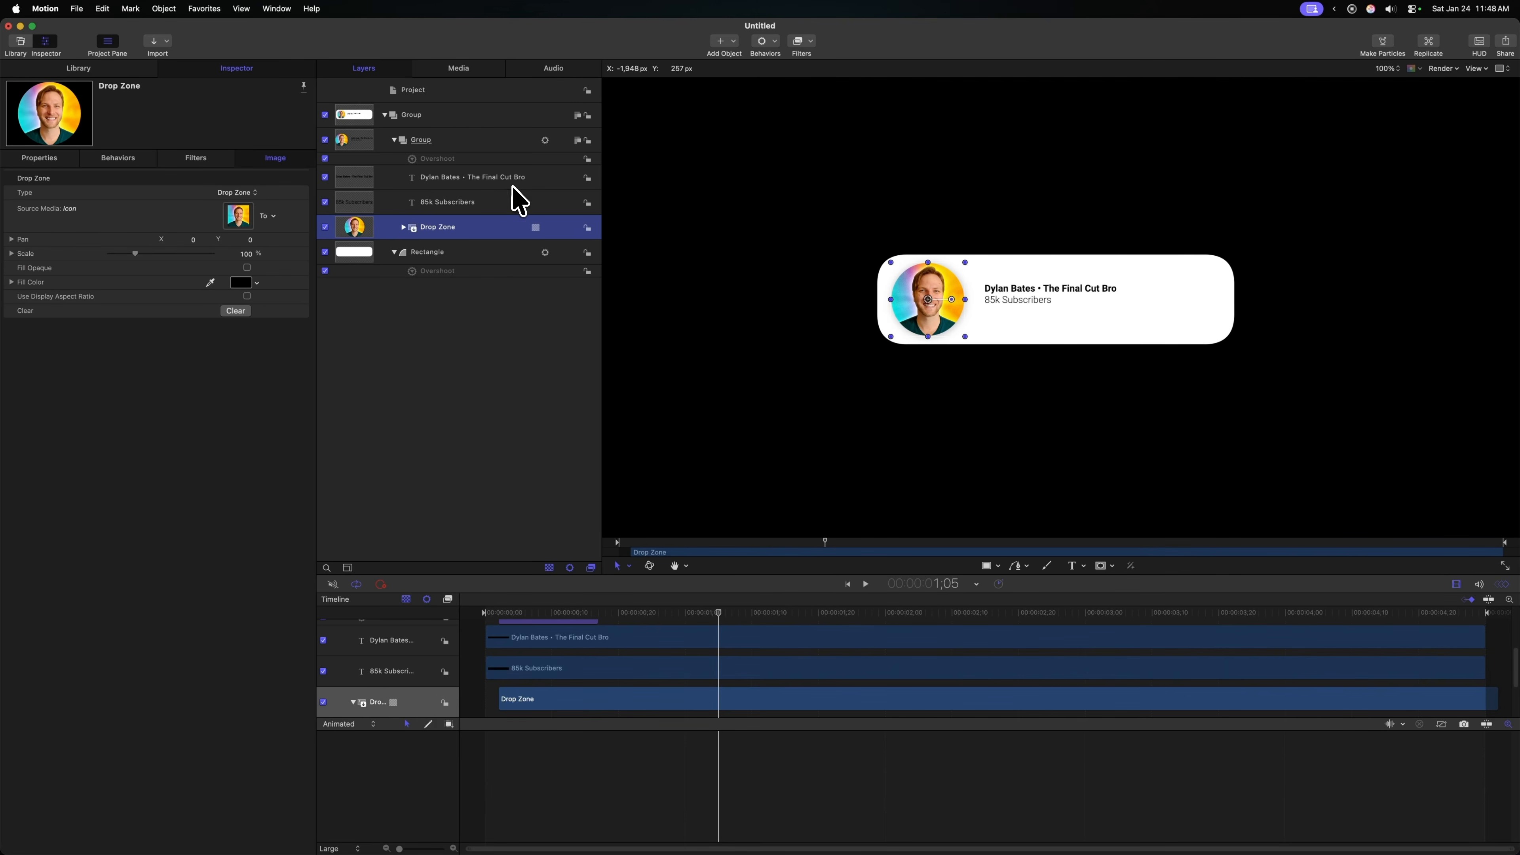
pyautogui.click(511, 180)
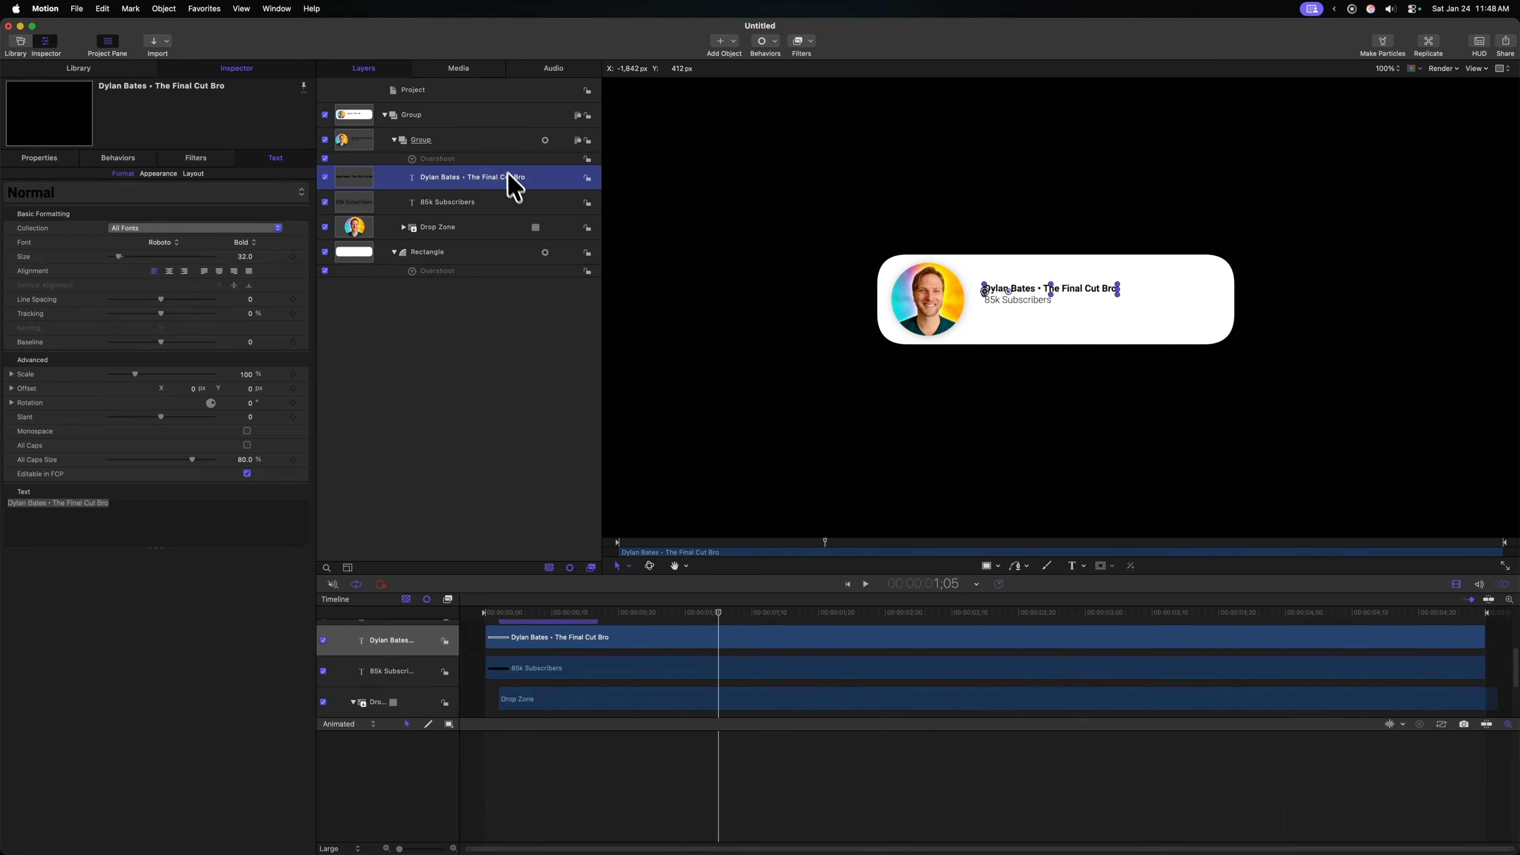
pyautogui.click(489, 147)
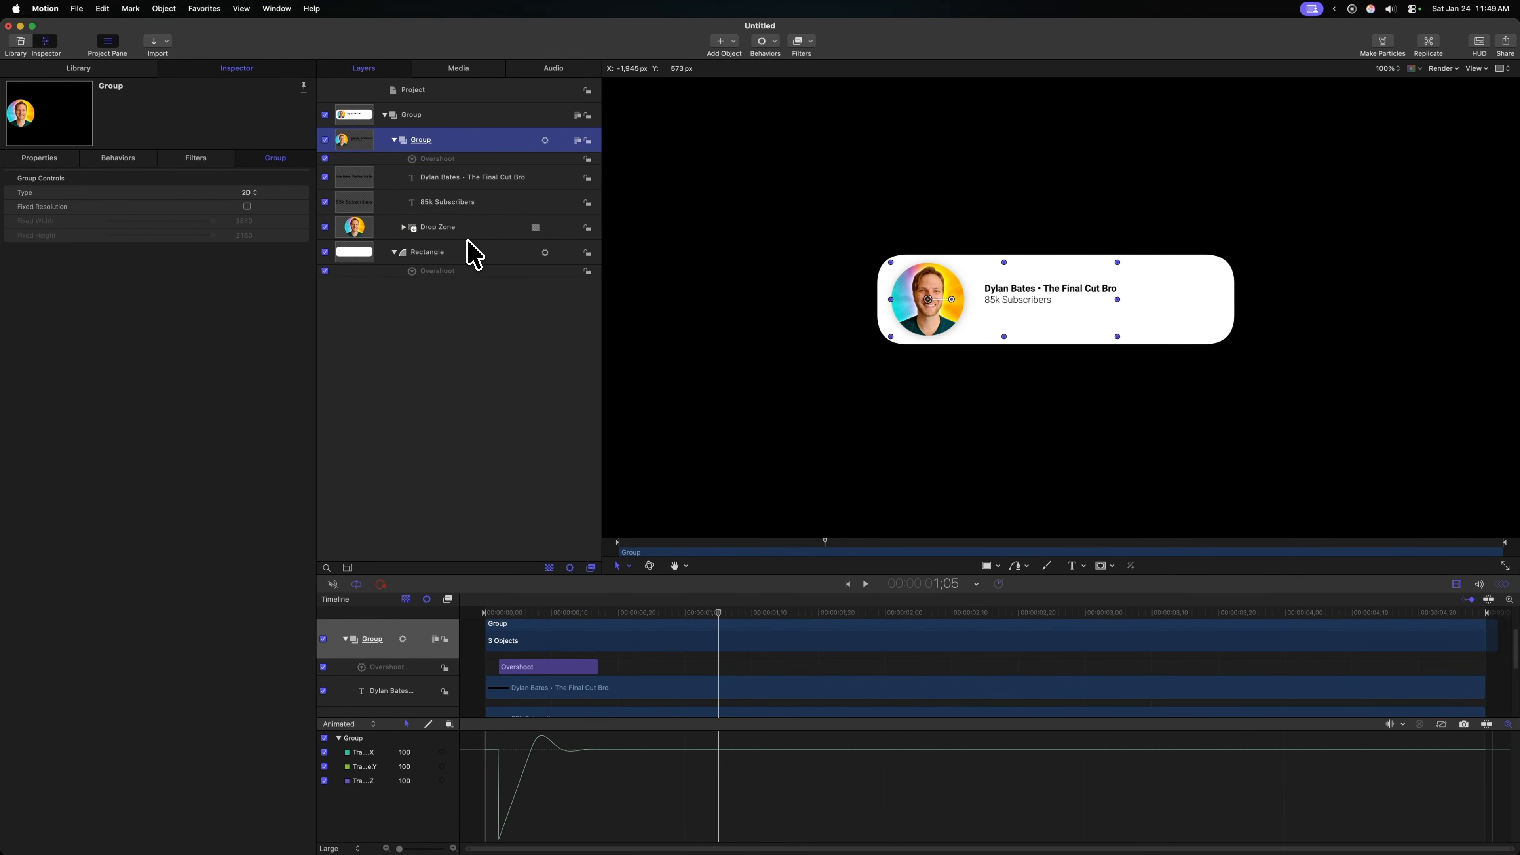
# Step: Move both text layers out of the headshot group into the outer group, above the headshot group
pyautogui.click(479, 203)
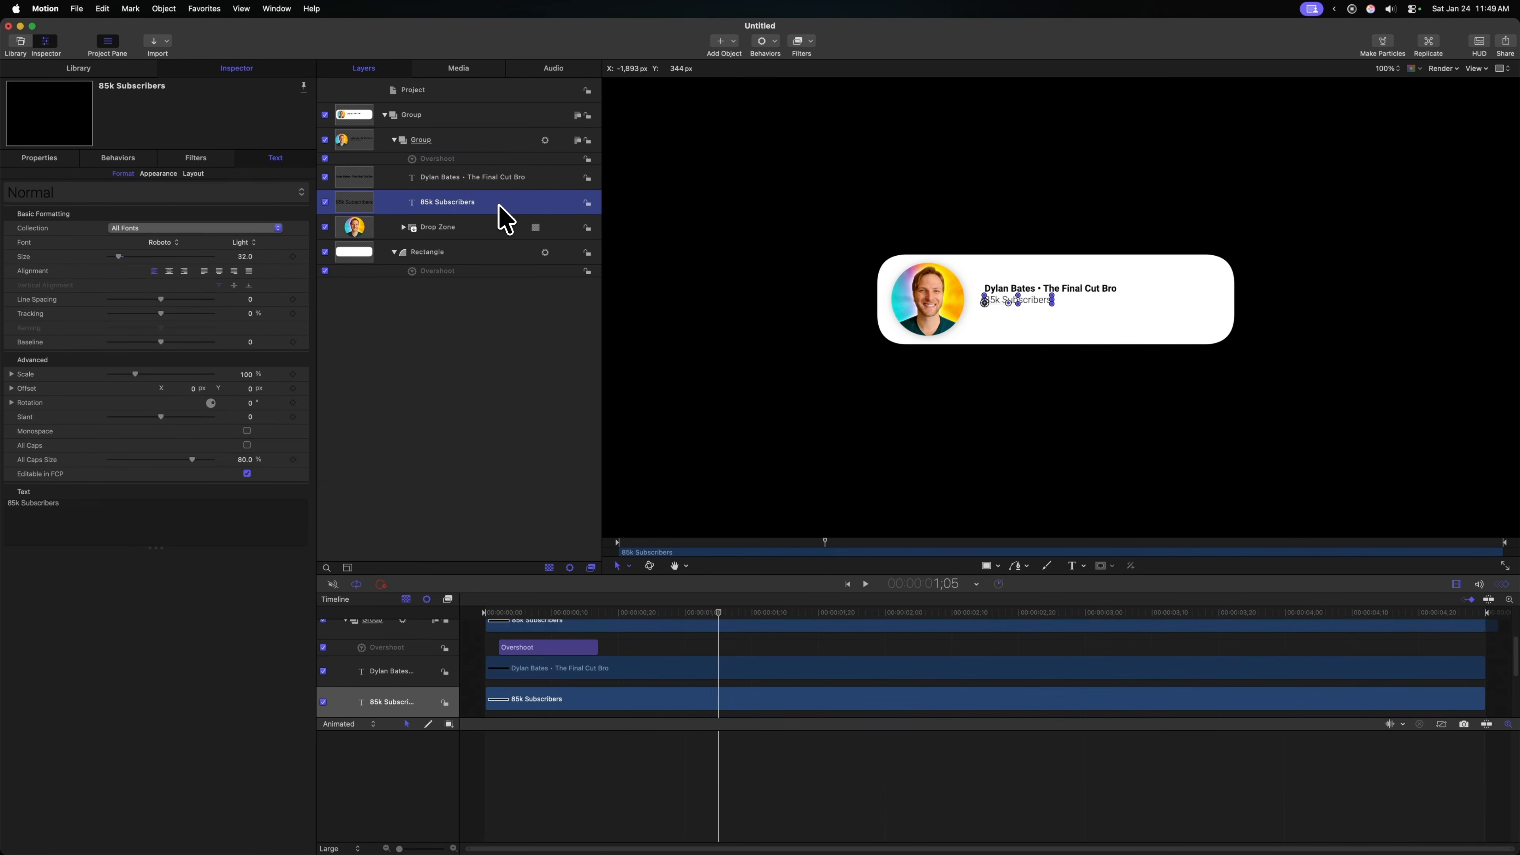
pyautogui.keyDown('shift'); pyautogui.click(533, 179); pyautogui.keyUp('shift')
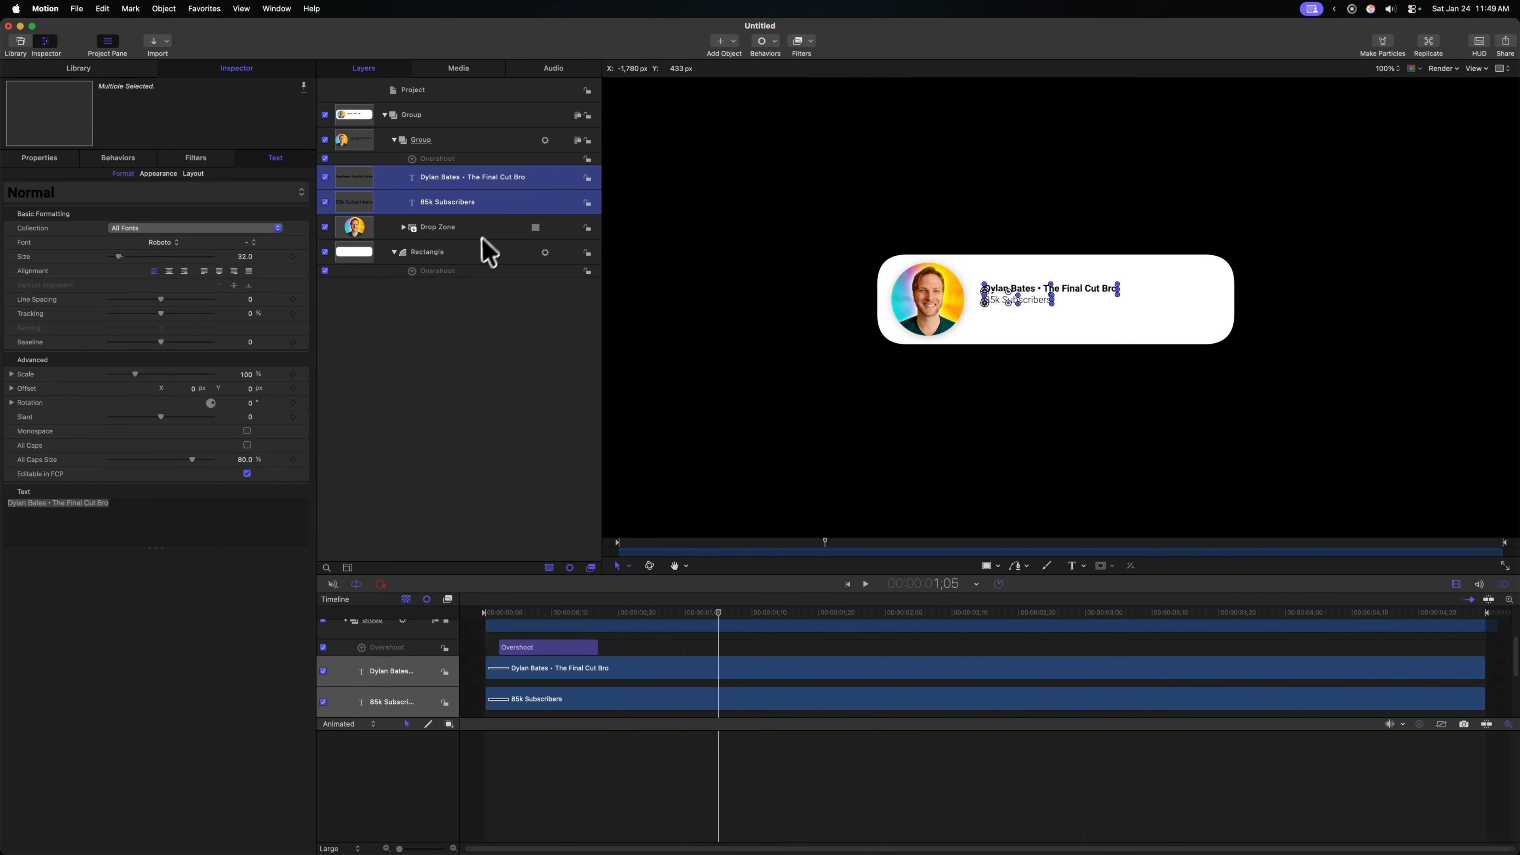
pyautogui.moveTo(456, 192); pyautogui.dragTo(417, 136)
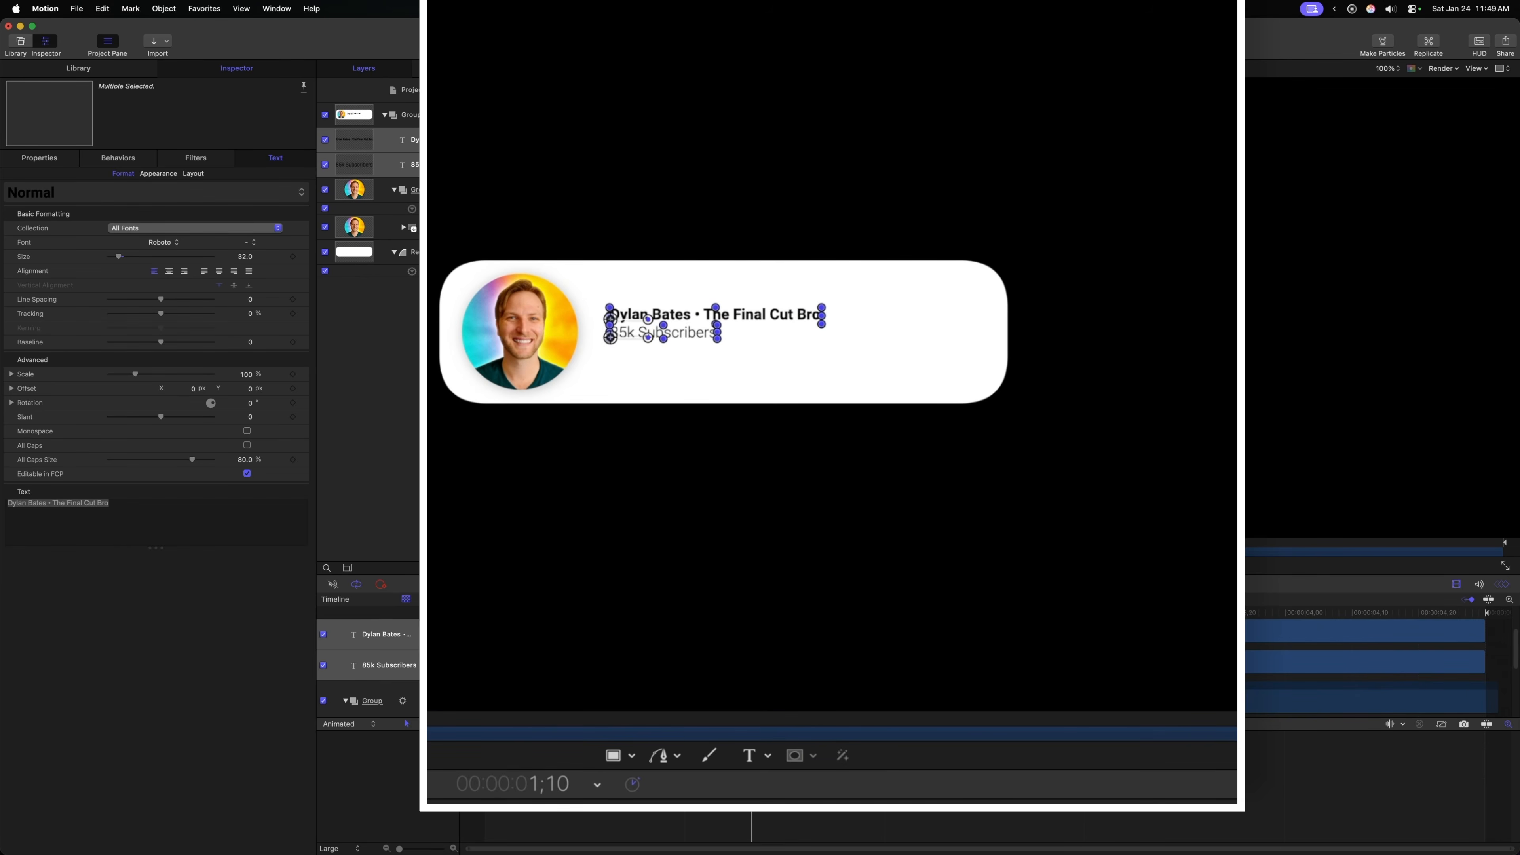
# Step: Rename the headshot group as "Photo" and collapse it
pyautogui.doubleClick(420, 189)
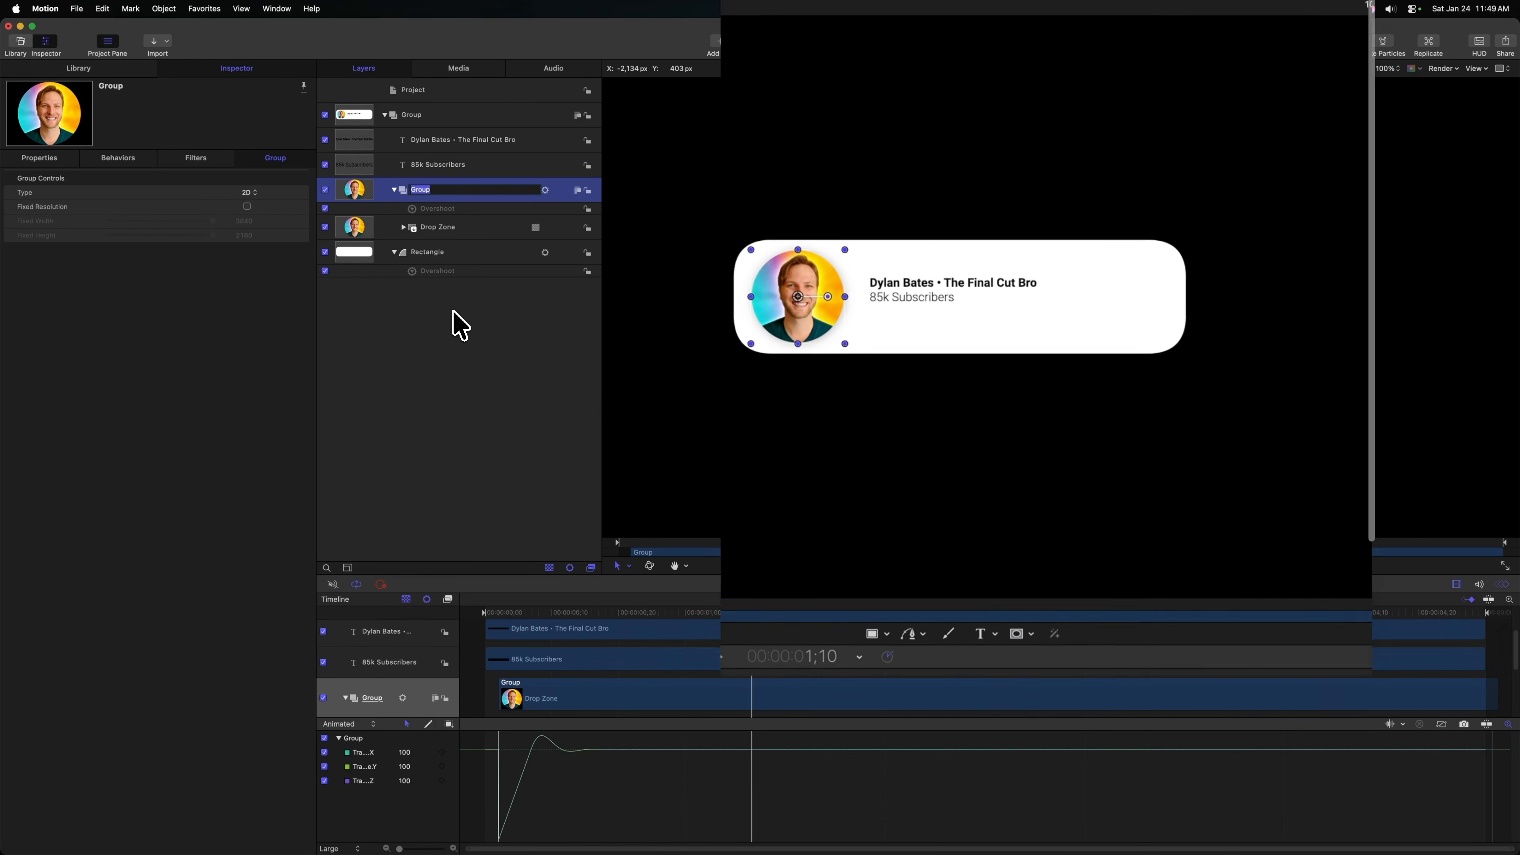
pyautogui.write('Photo')
pyautogui.press('Return')
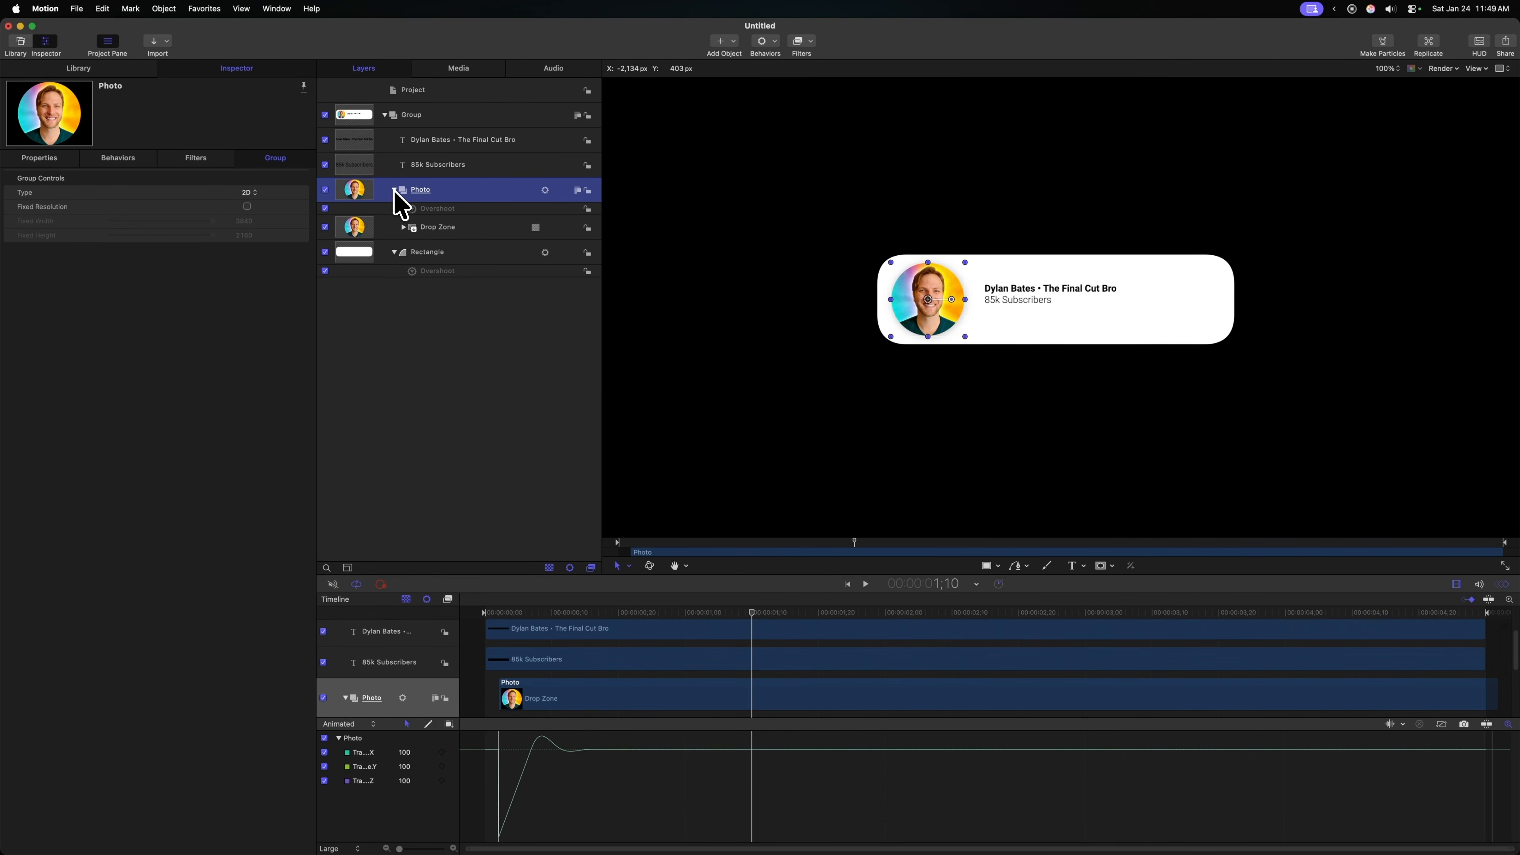
pyautogui.click(394, 189)
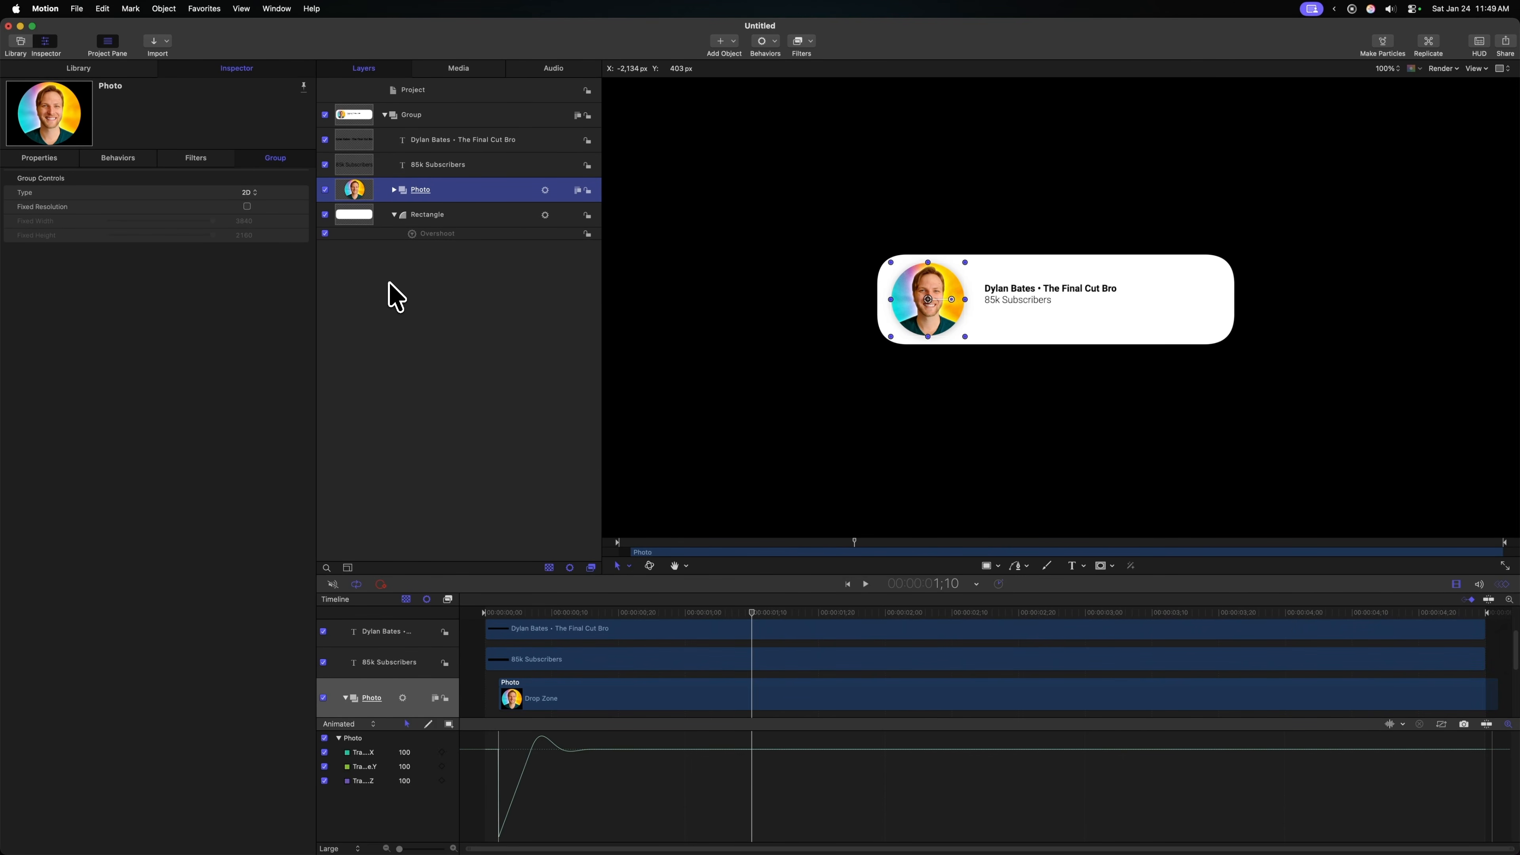
# Step: Play the animation repeatedly from the start to check how the text behaves as the rectangle and photo bounce in
pyautogui.moveTo(529, 613); pyautogui.dragTo(455, 595)
pyautogui.press('space')
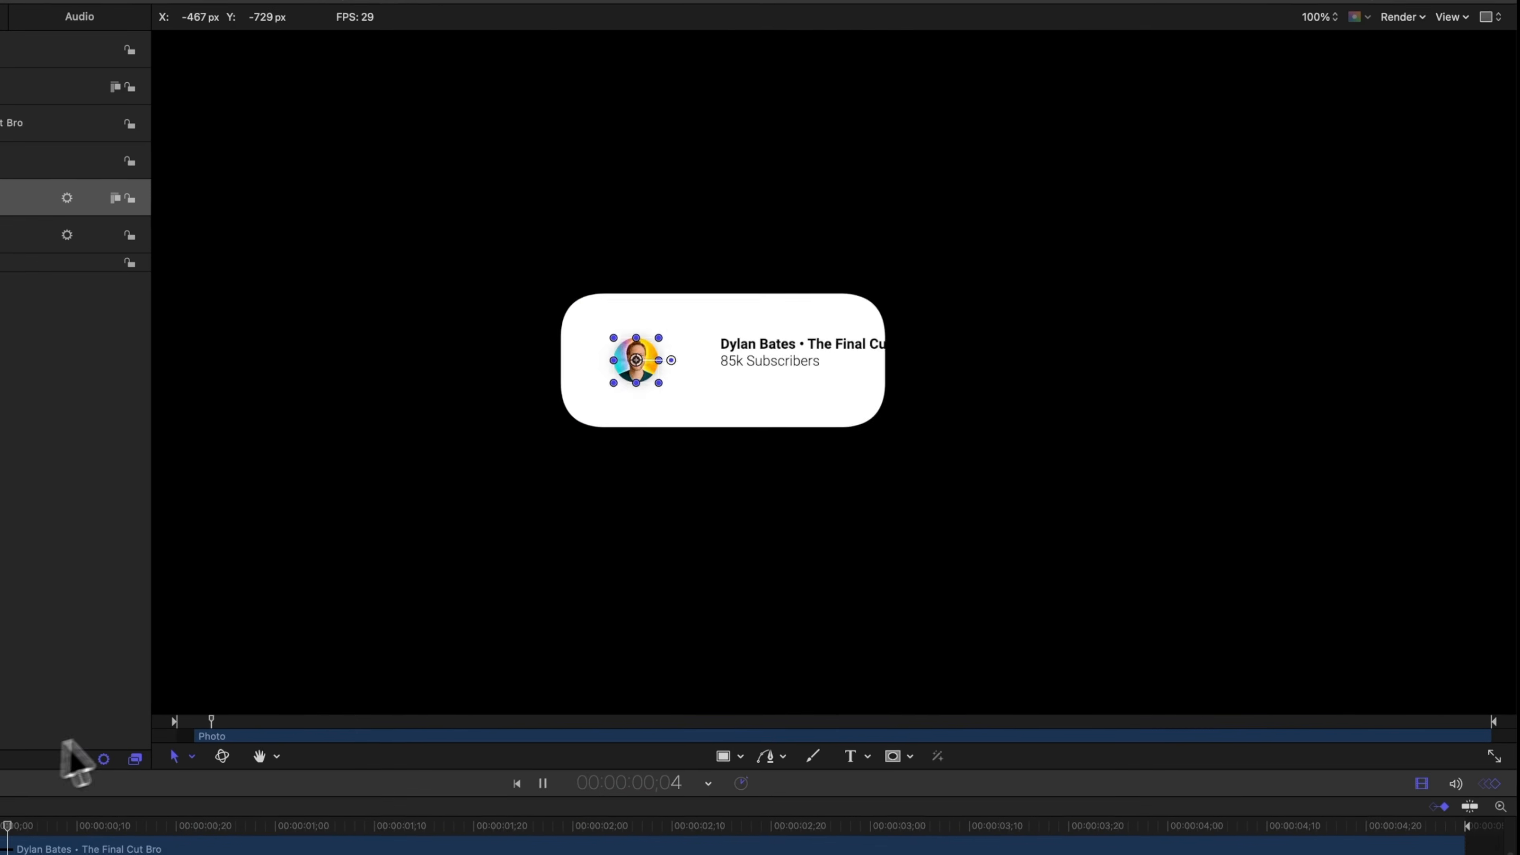
pyautogui.press('space')
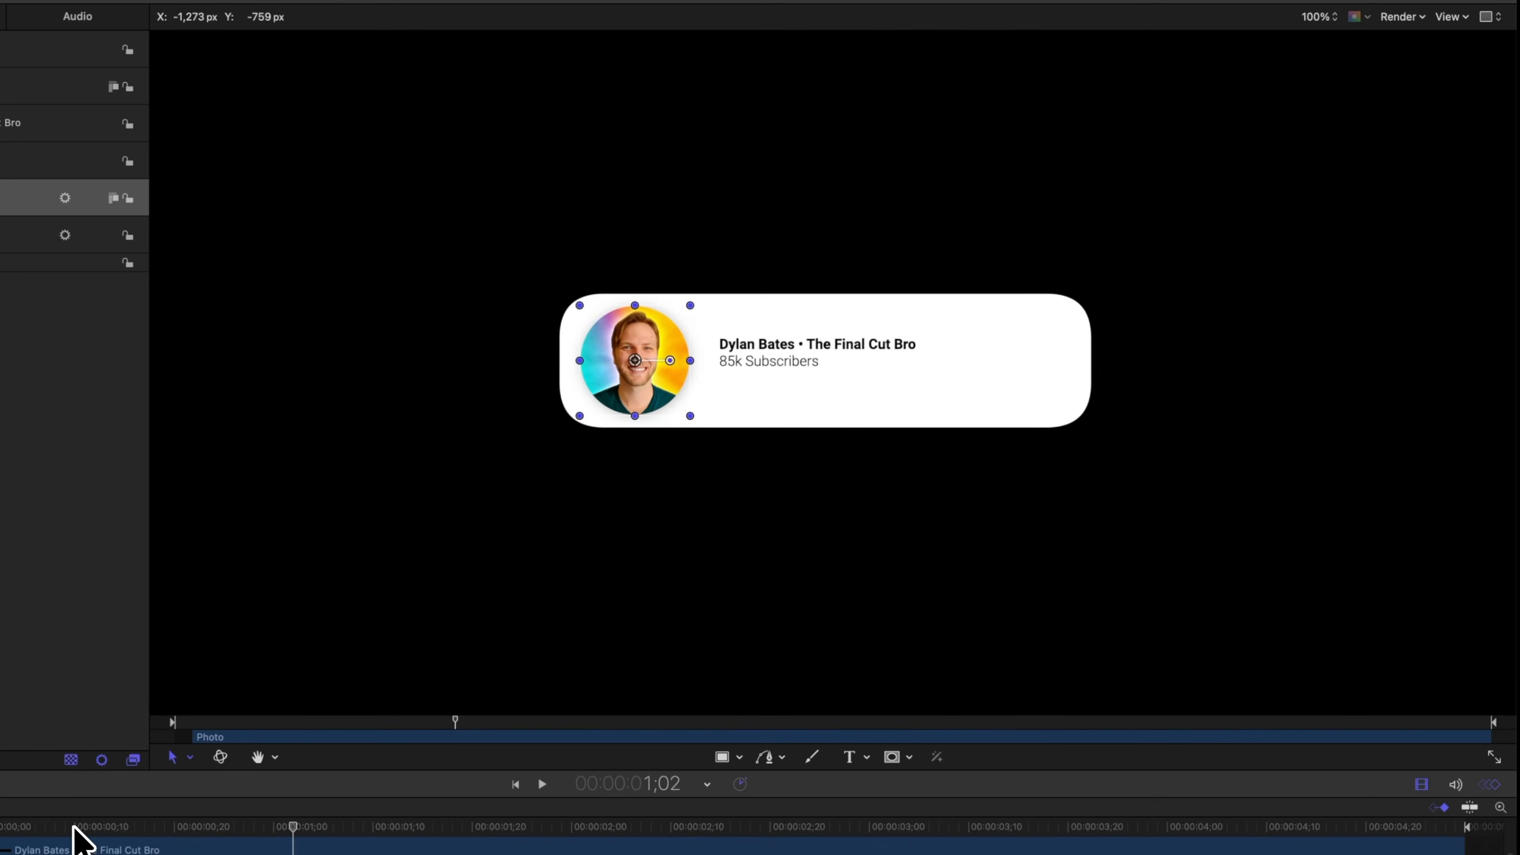
pyautogui.moveTo(73, 828); pyautogui.dragTo(1, 826)
pyautogui.press('space')
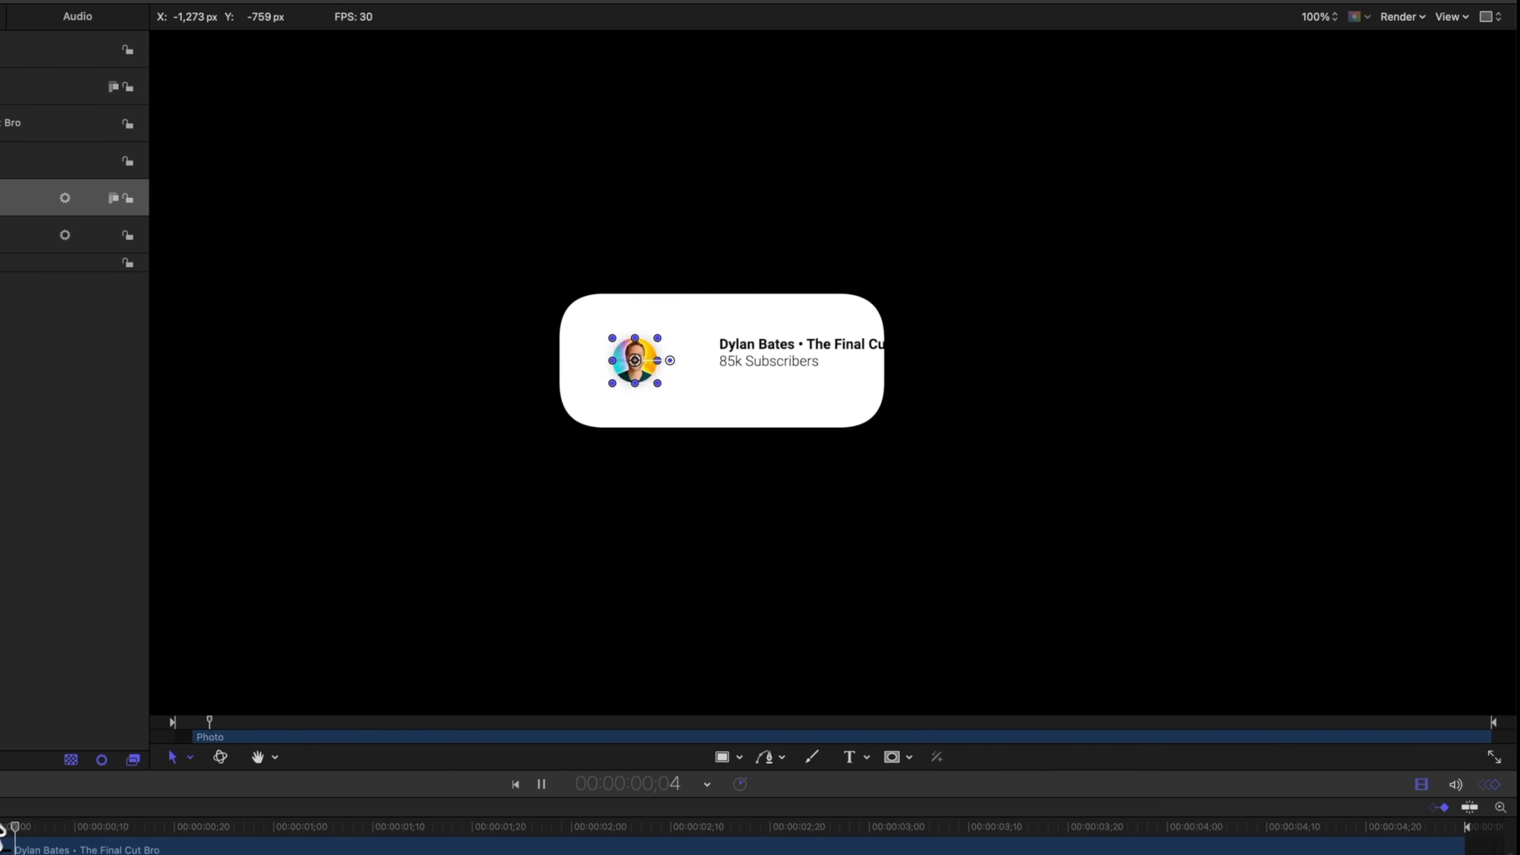
pyautogui.press('space')
pyautogui.moveTo(104, 826); pyautogui.dragTo(2, 808)
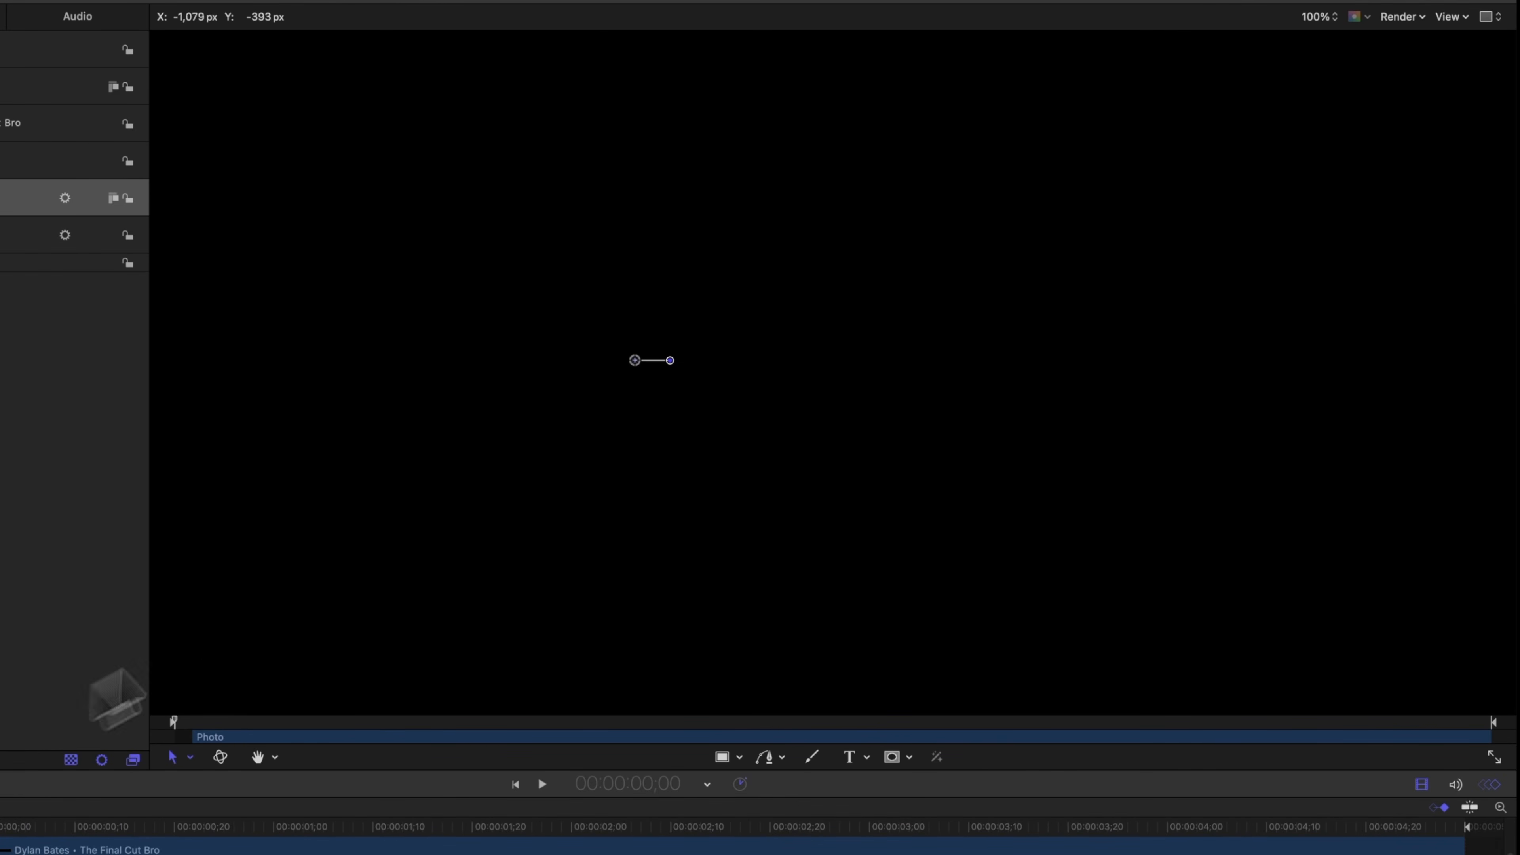
pyautogui.press('space')
pyautogui.press('space')
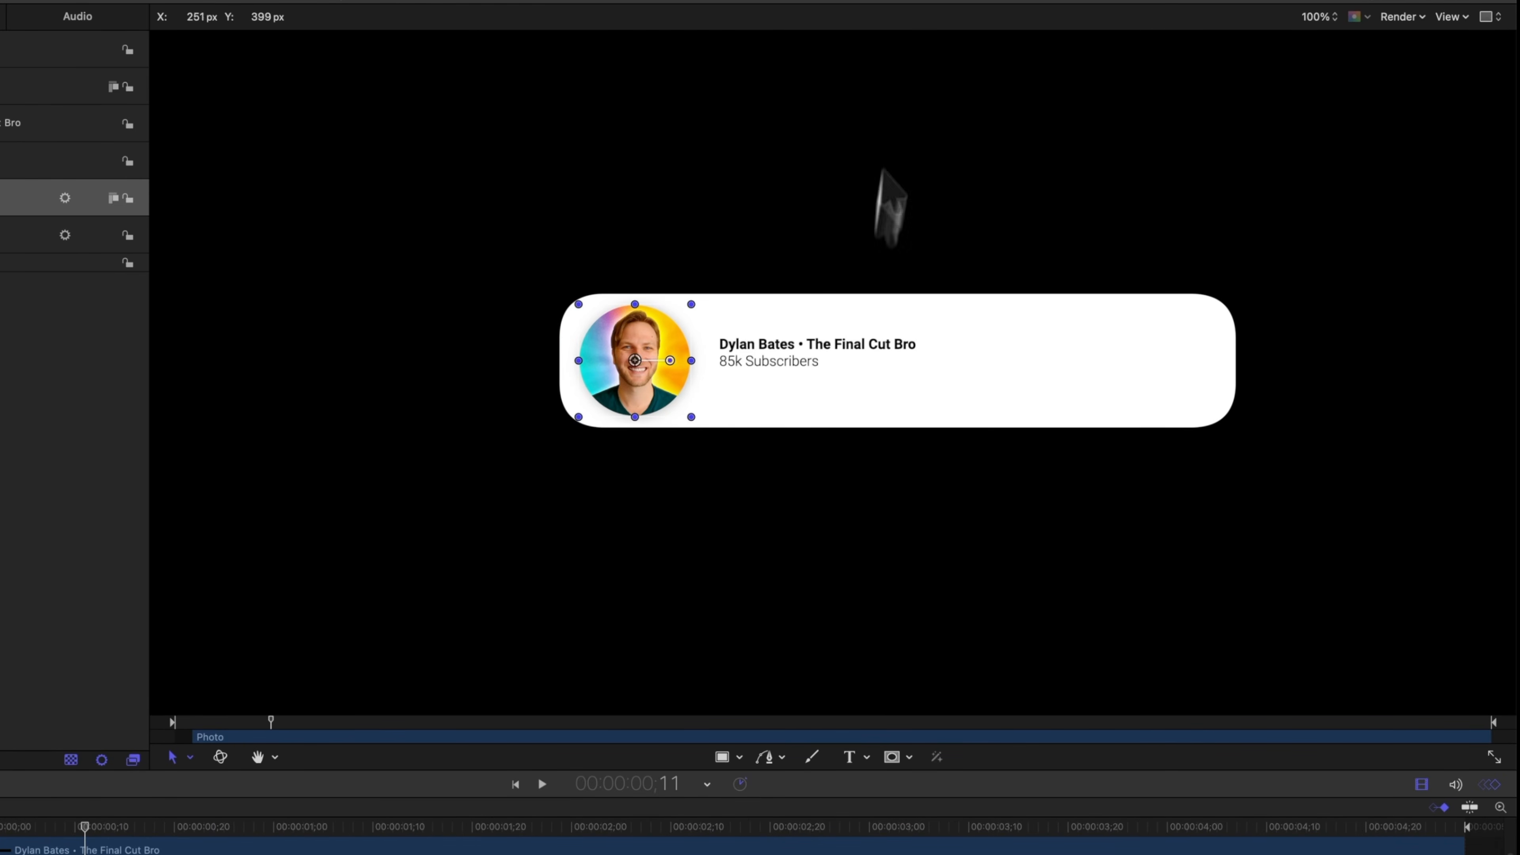
# Step: Preview the opening frames over a transparent background and return the canvas to the color view
pyautogui.hotkey('shift', 't')
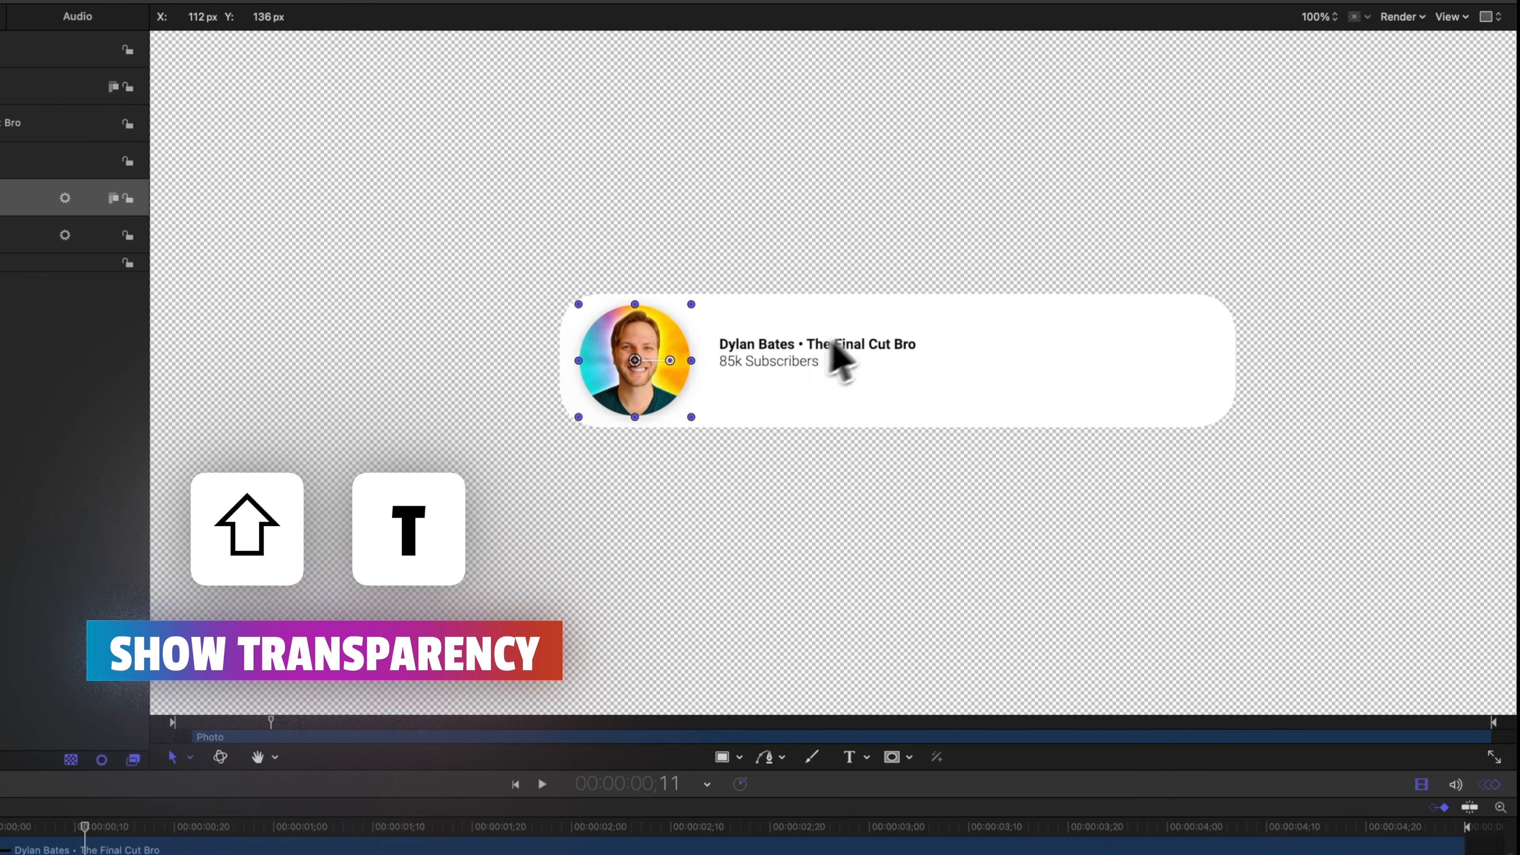
pyautogui.moveTo(48, 832); pyautogui.dragTo(1, 827)
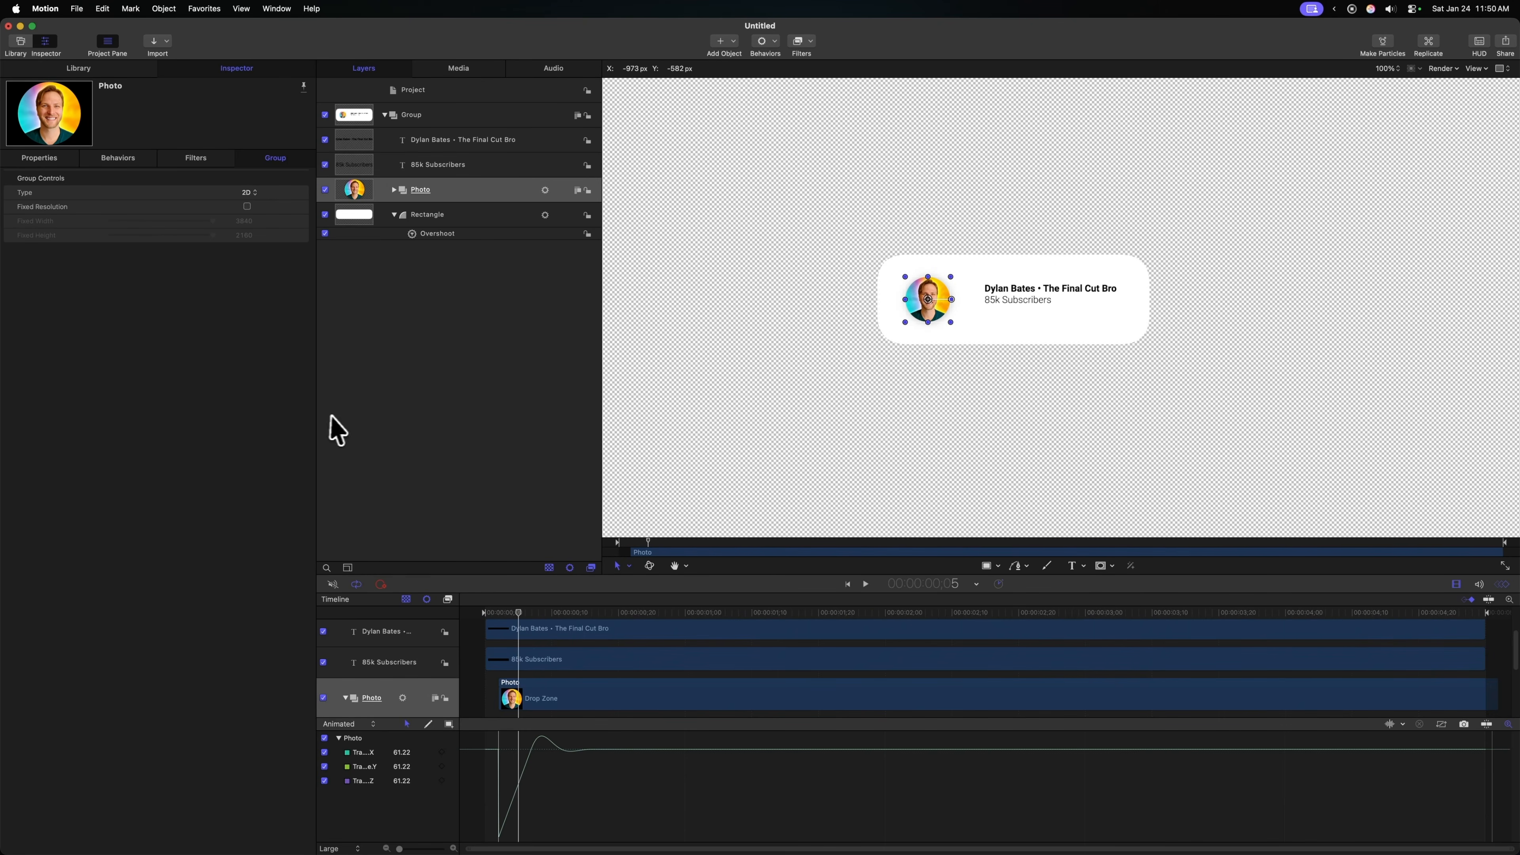
pyautogui.hotkey('shift', 'c')
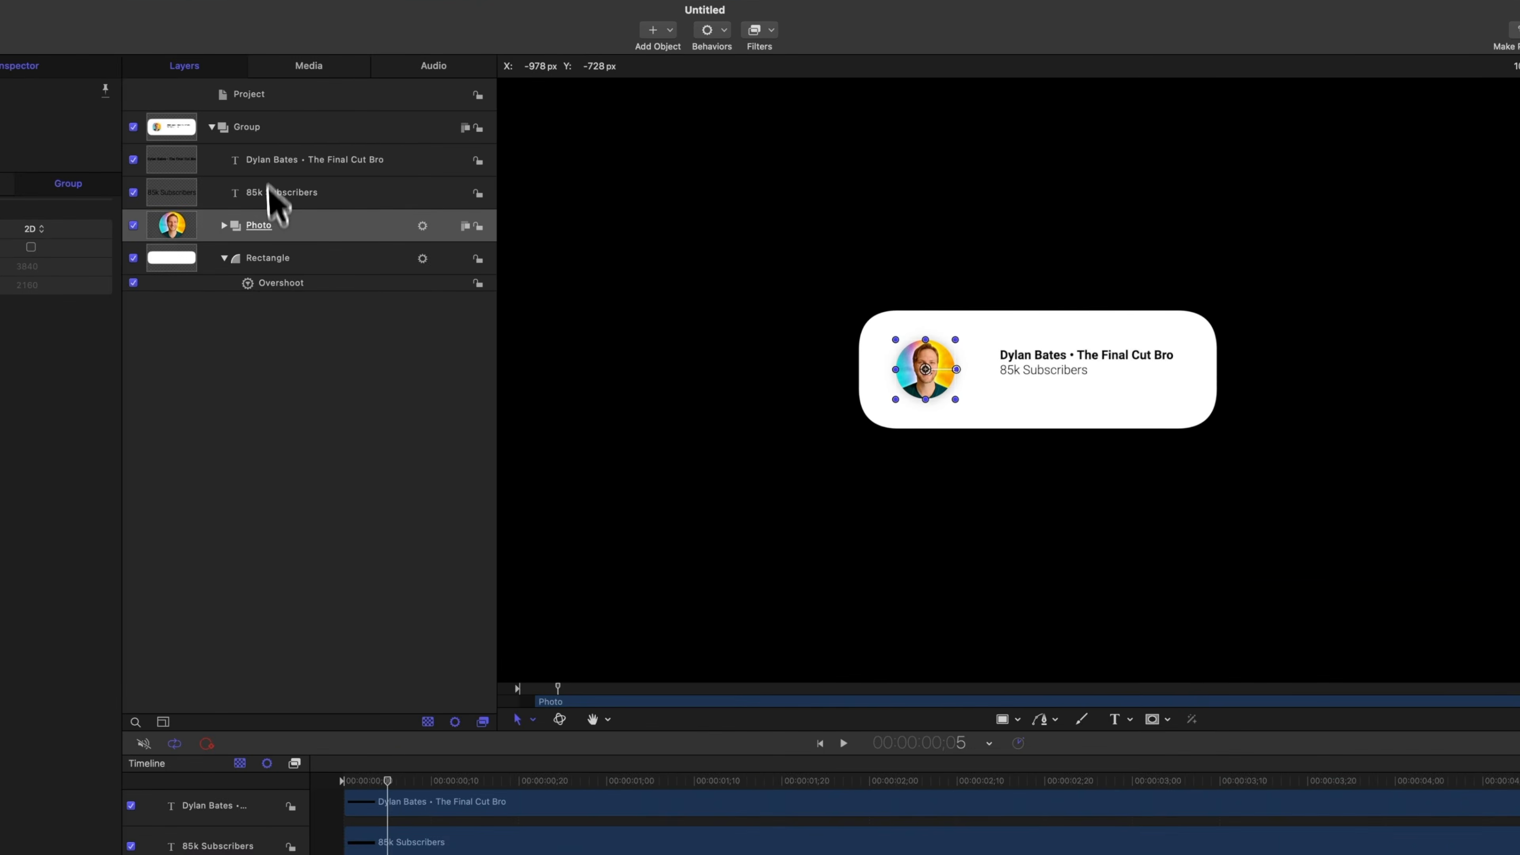
# Step: Apply the Text-Basic Arrange In behavior to the name text layer above the subscriber text
pyautogui.click(272, 168)
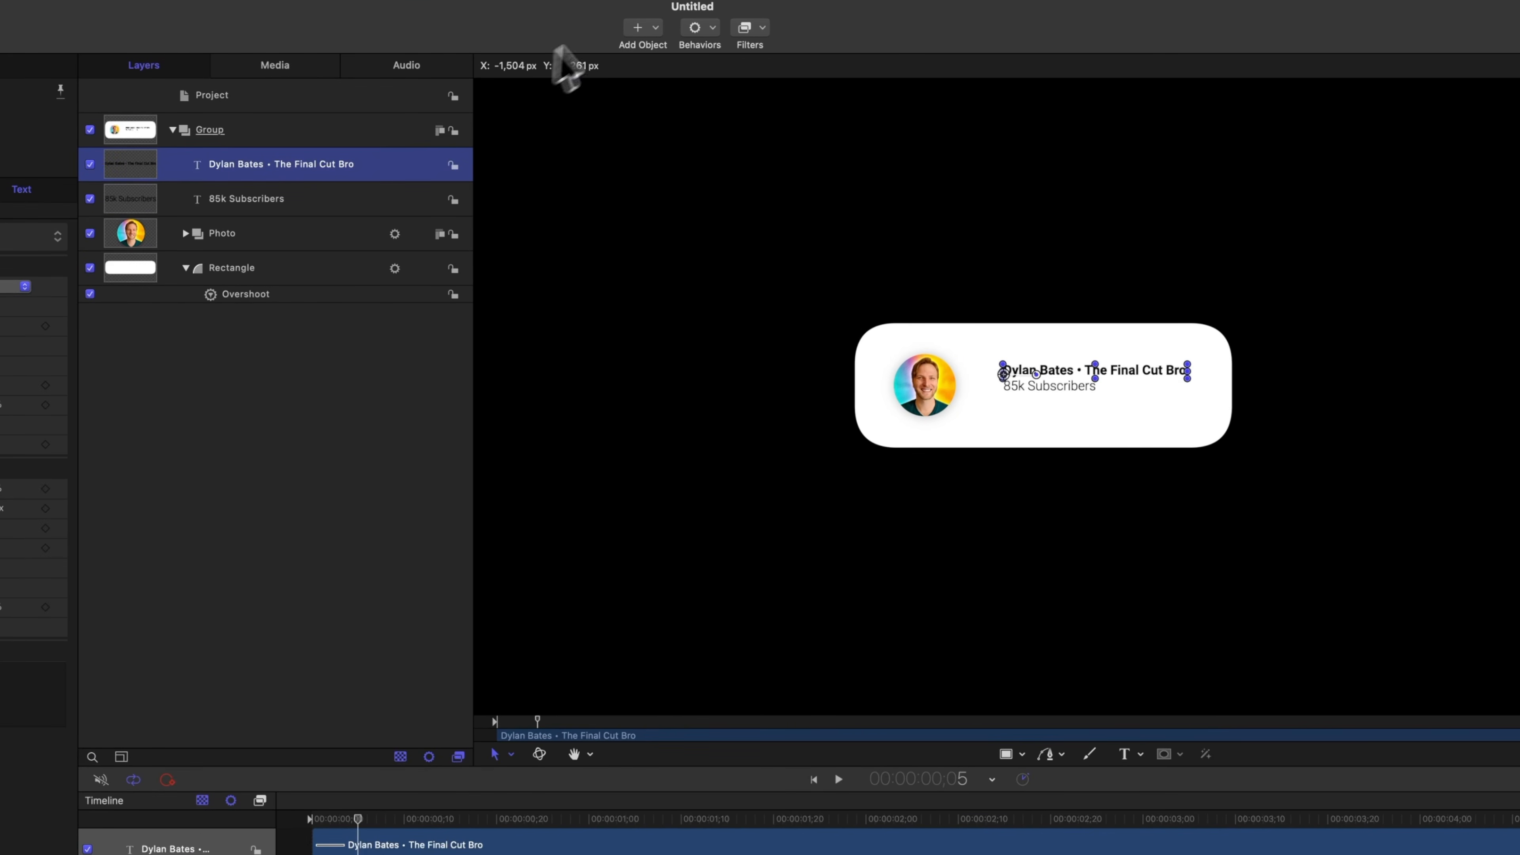
pyautogui.click(713, 26)
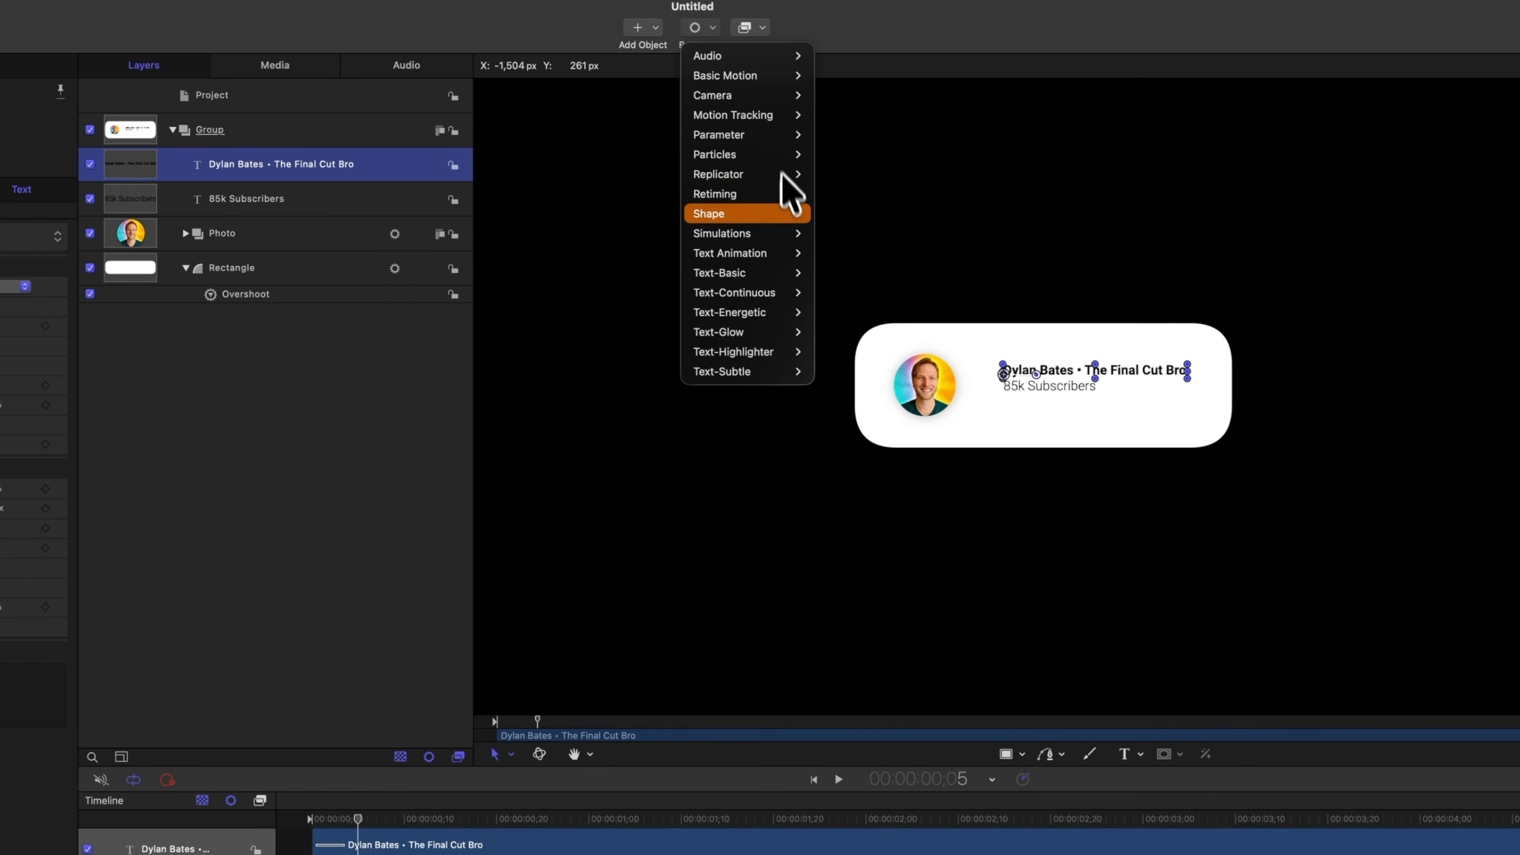
pyautogui.moveTo(791, 278)
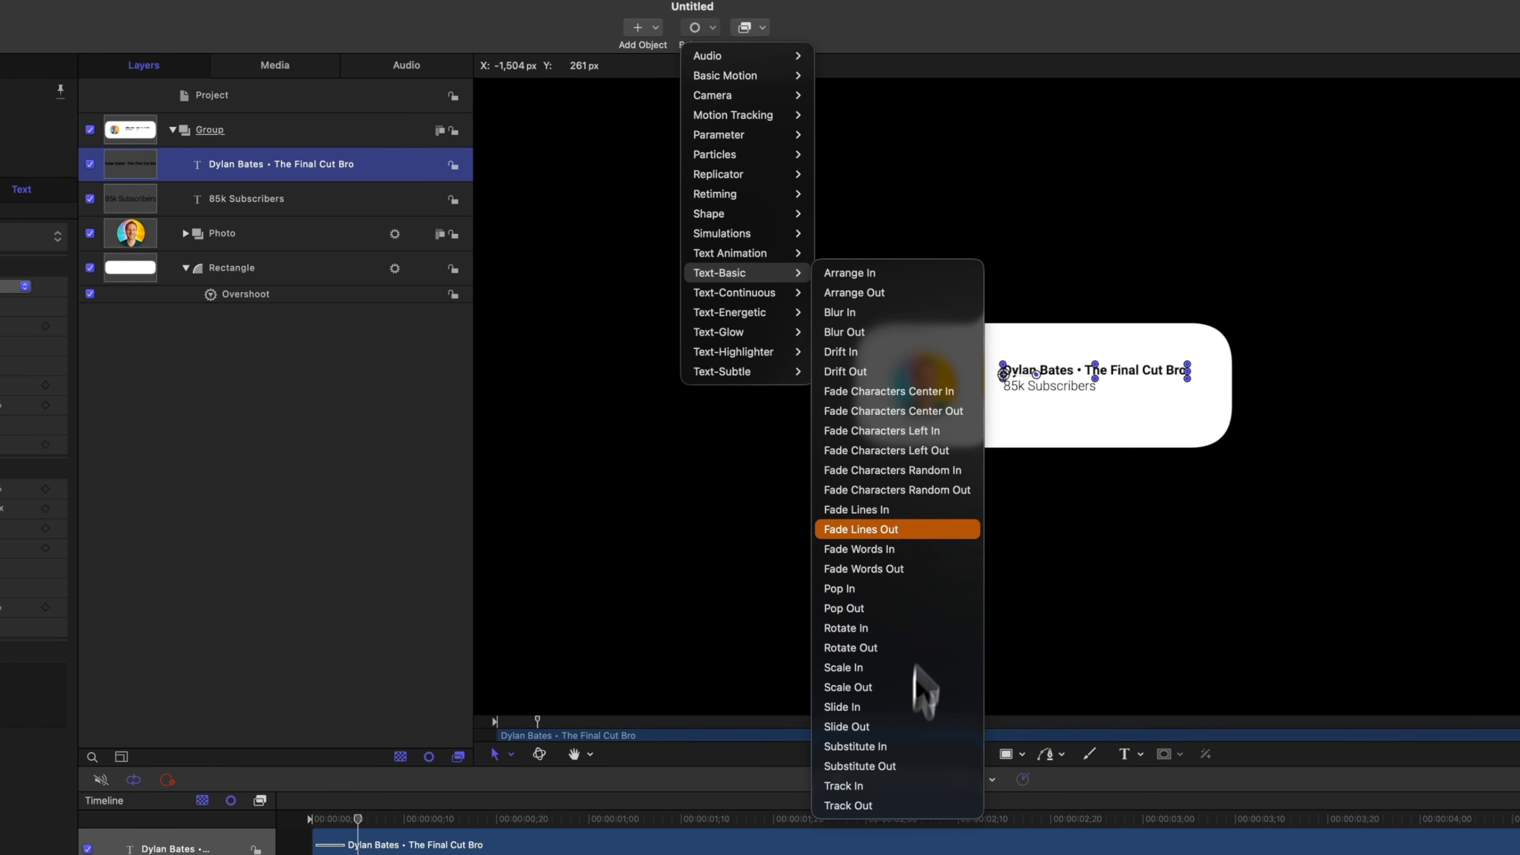
pyautogui.click(924, 279)
# Step: Play the opening of the animation from the start to check how the name text animates in
pyautogui.press('space')
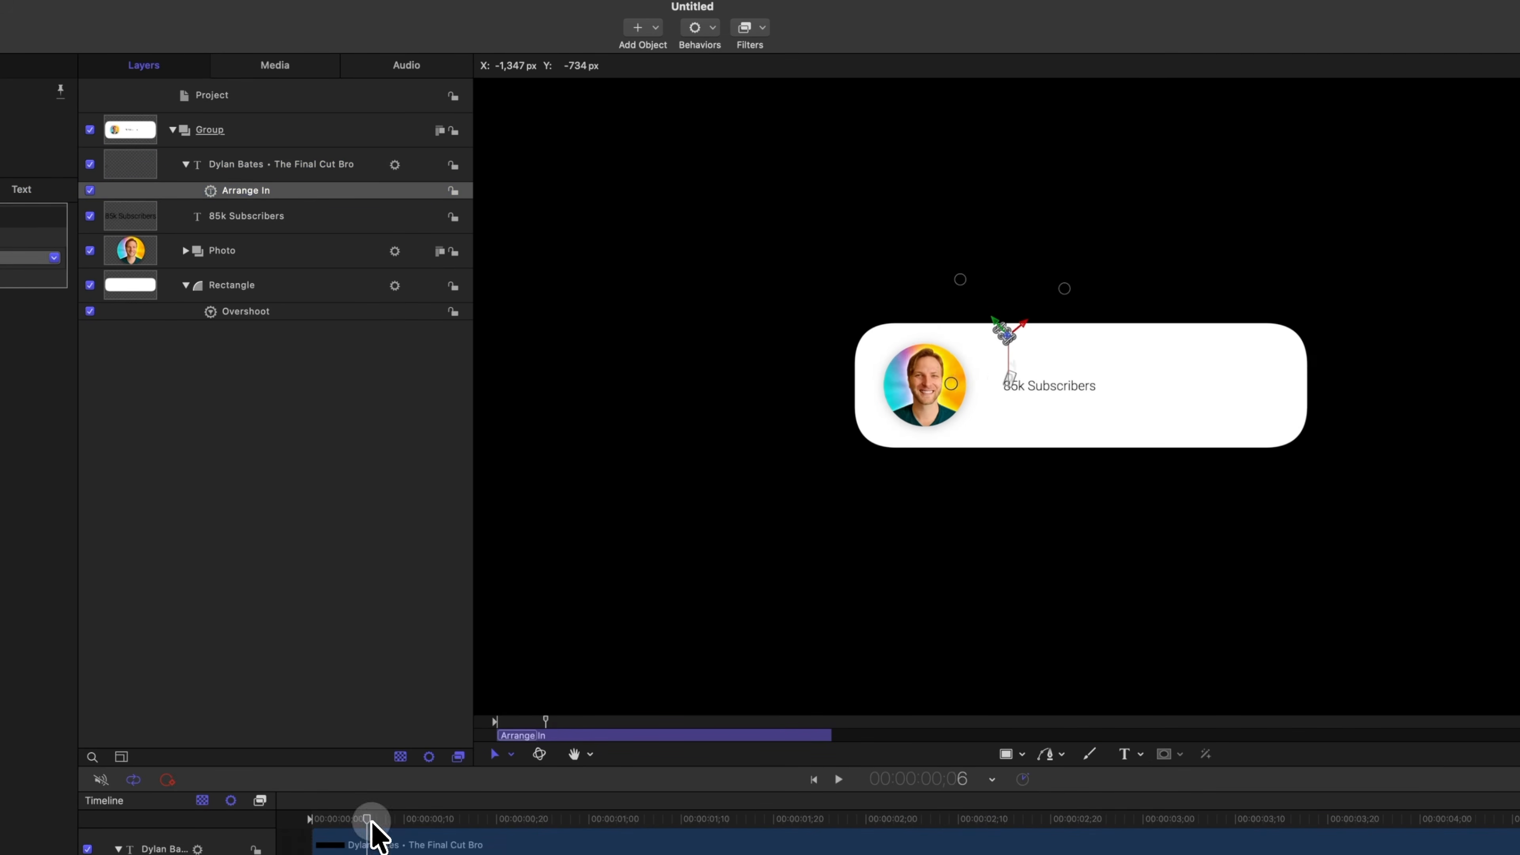
pyautogui.press('space')
pyautogui.moveTo(327, 816); pyautogui.dragTo(262, 813)
pyautogui.press('space')
pyautogui.press('space')
pyautogui.press('space')
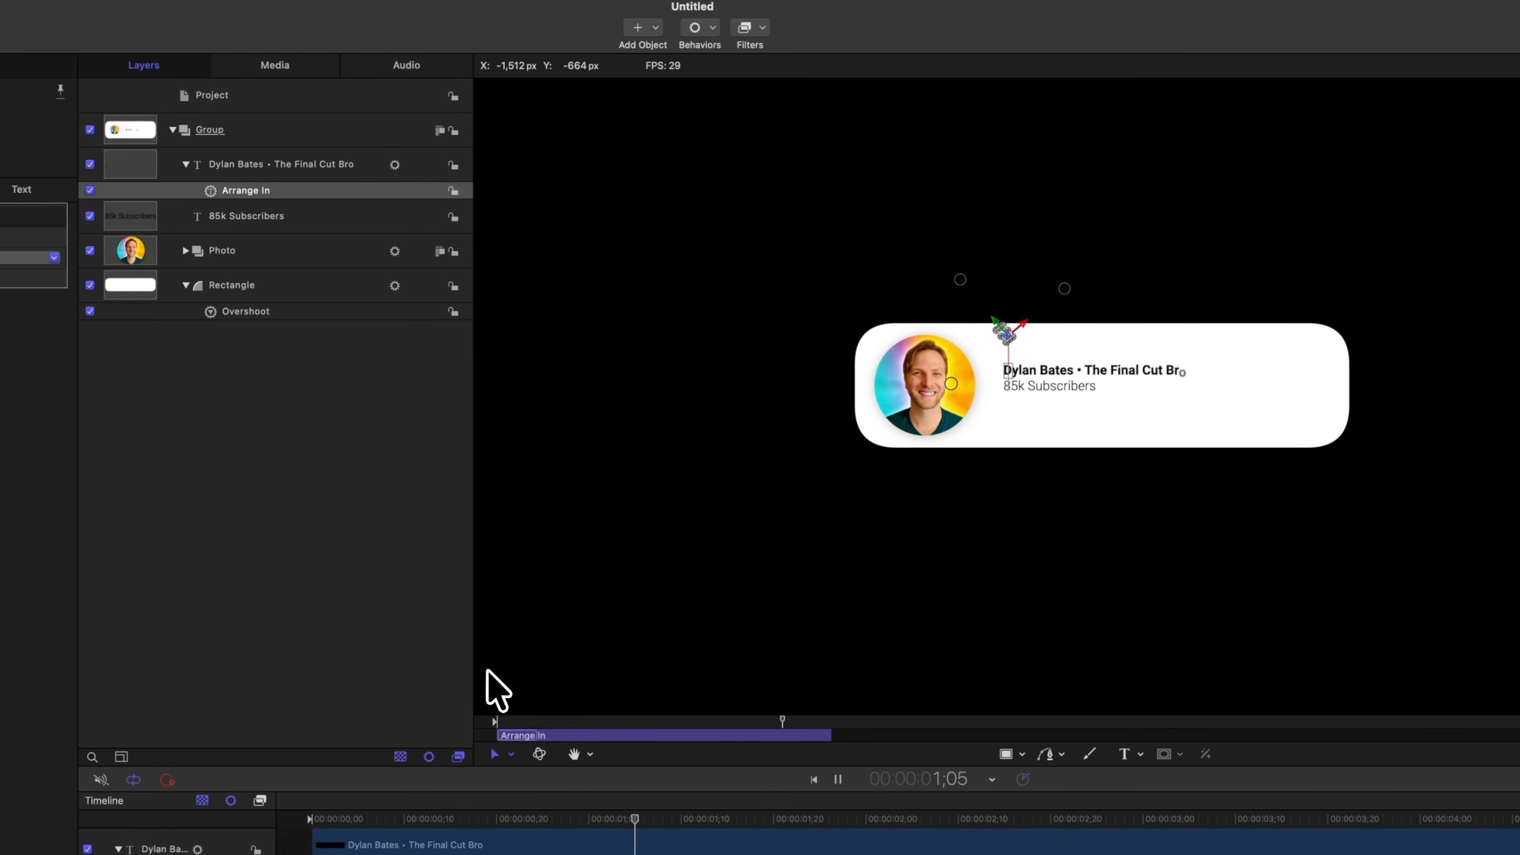
# Step: Apply the Text-Basic Substitute In behavior to the 85k Subscribers text layer
pyautogui.click(273, 219)
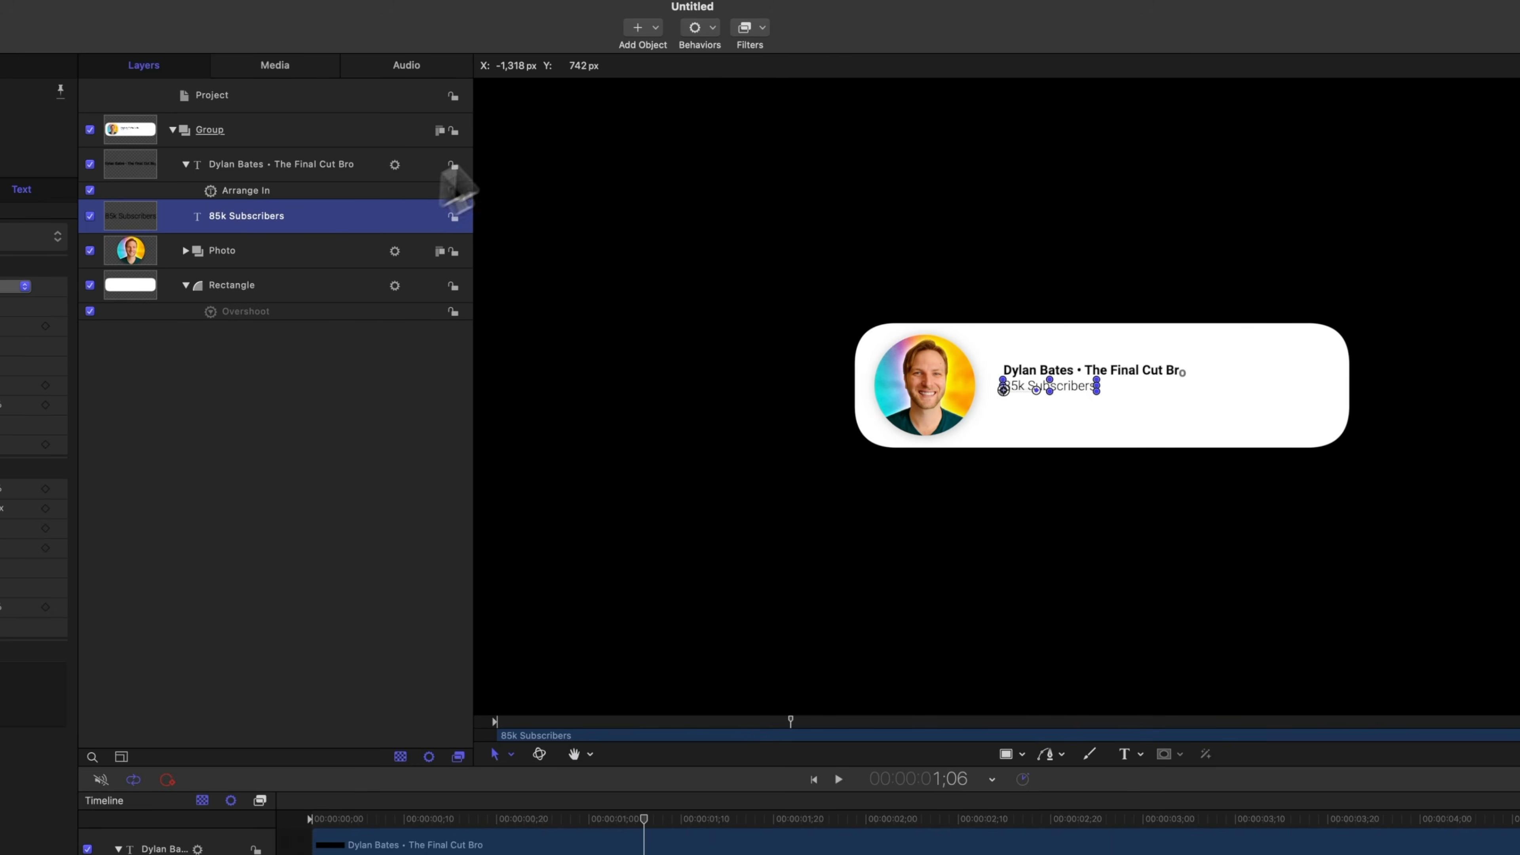
pyautogui.click(712, 27)
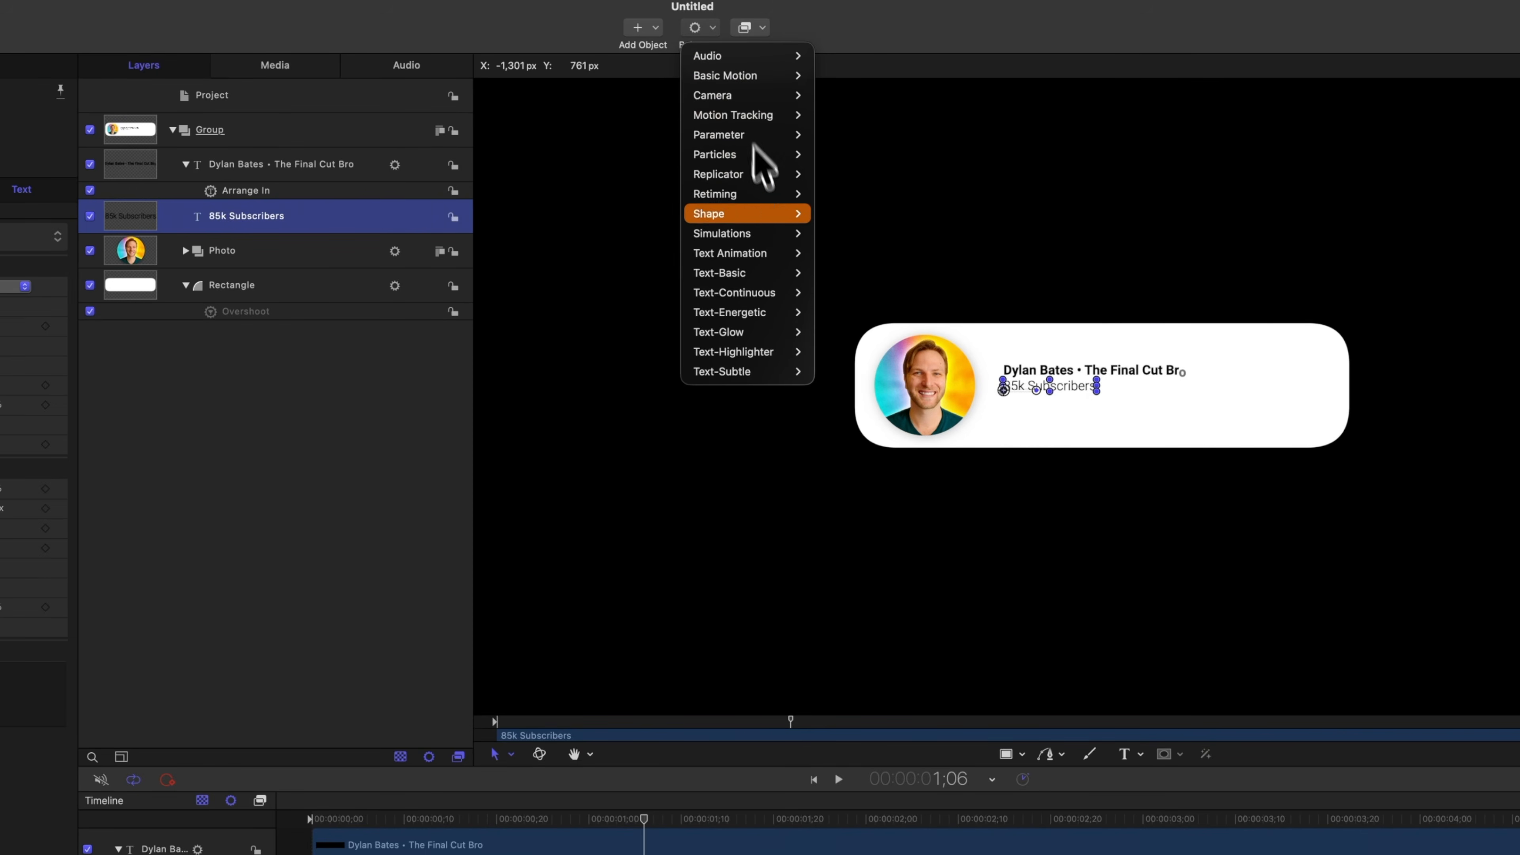
pyautogui.moveTo(774, 271)
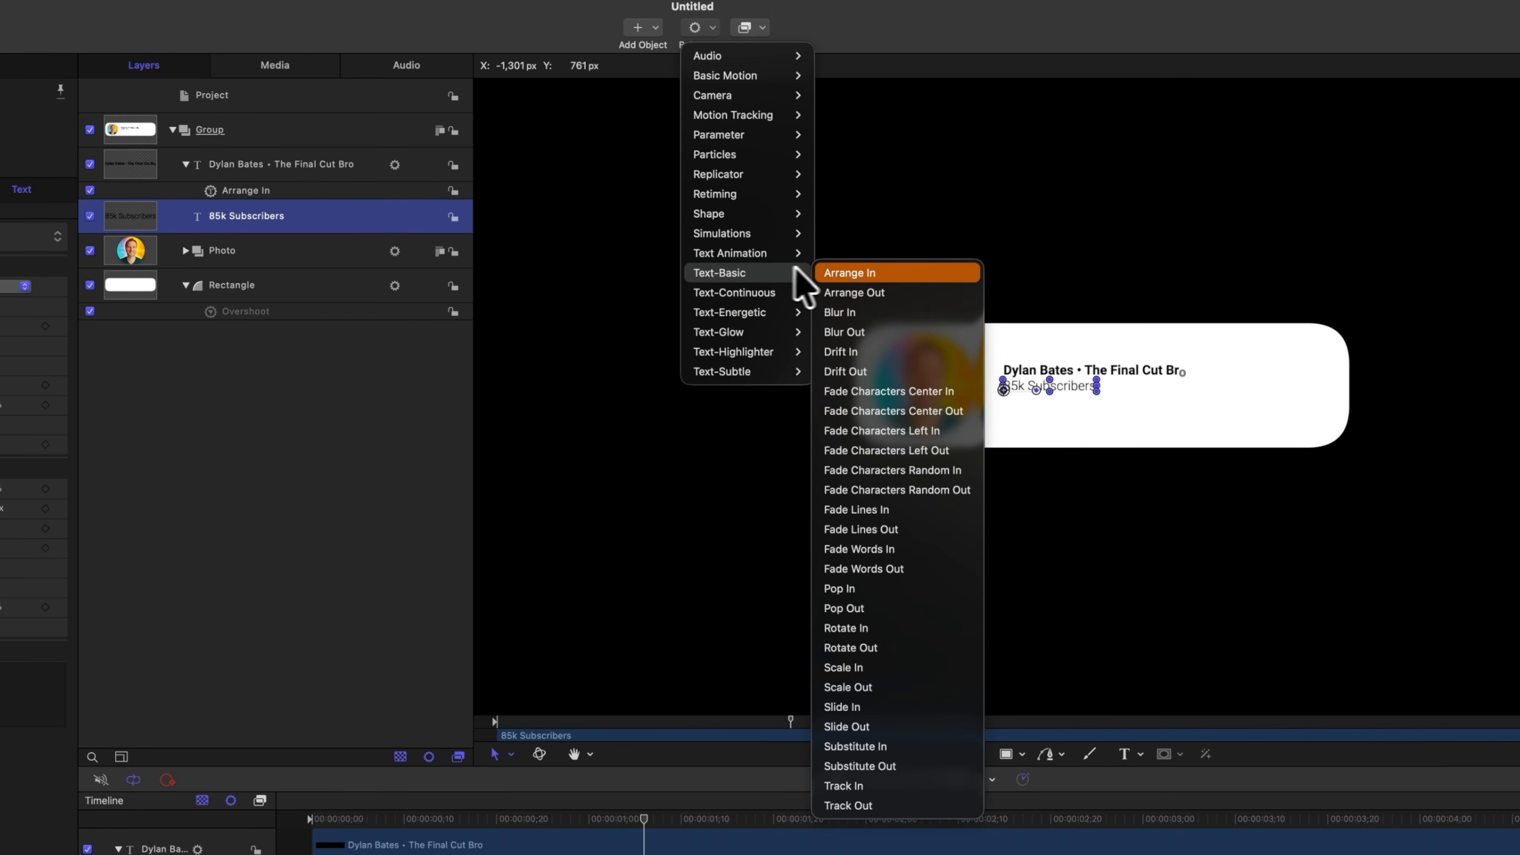
pyautogui.click(862, 747)
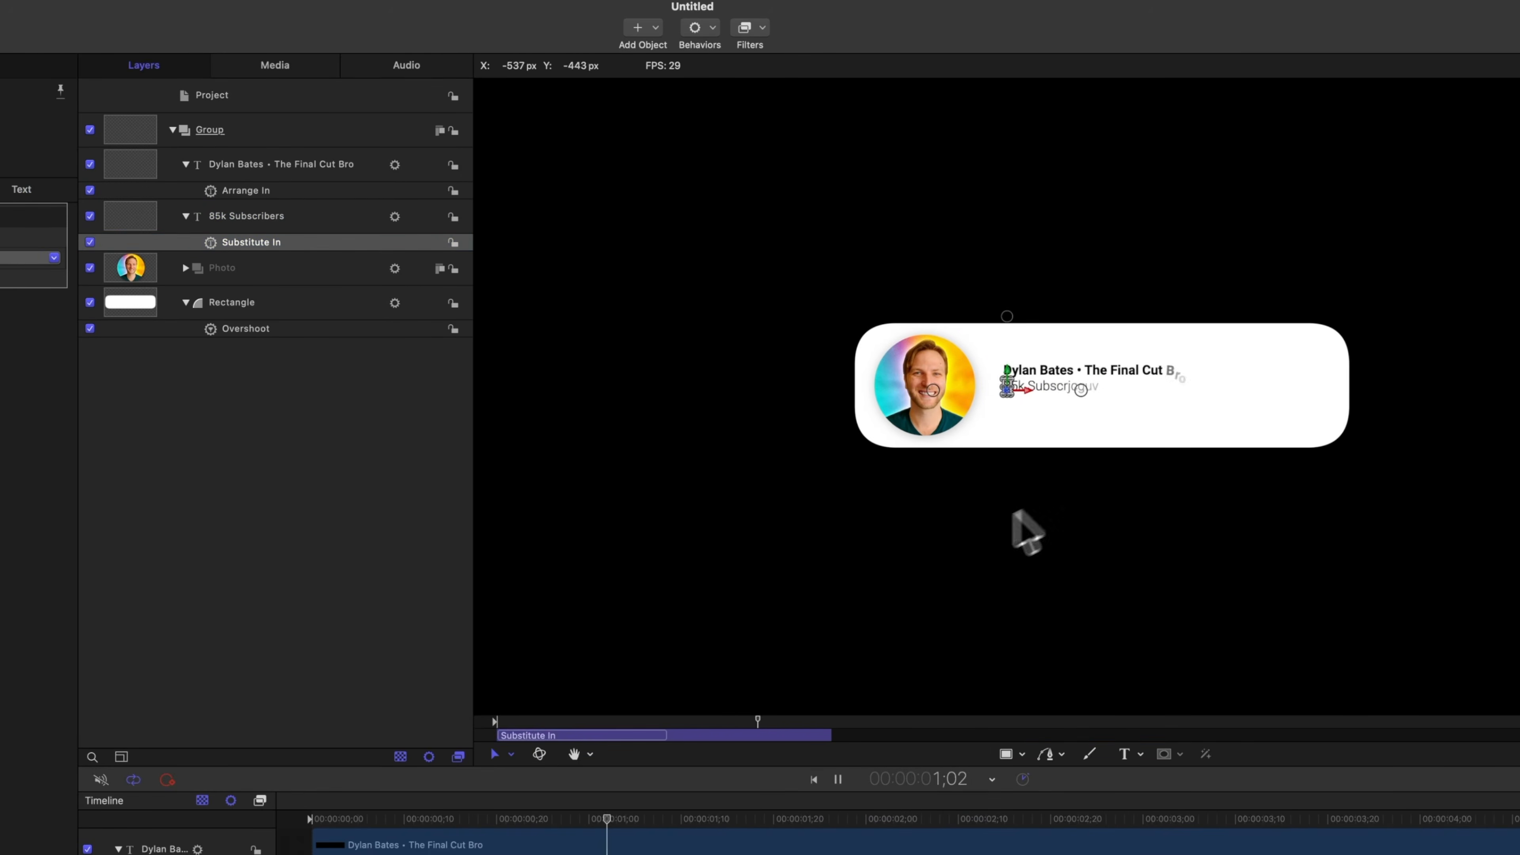
# Step: Replay the animation from the start to compare the entrances of the name and subscriber text
pyautogui.press('space')
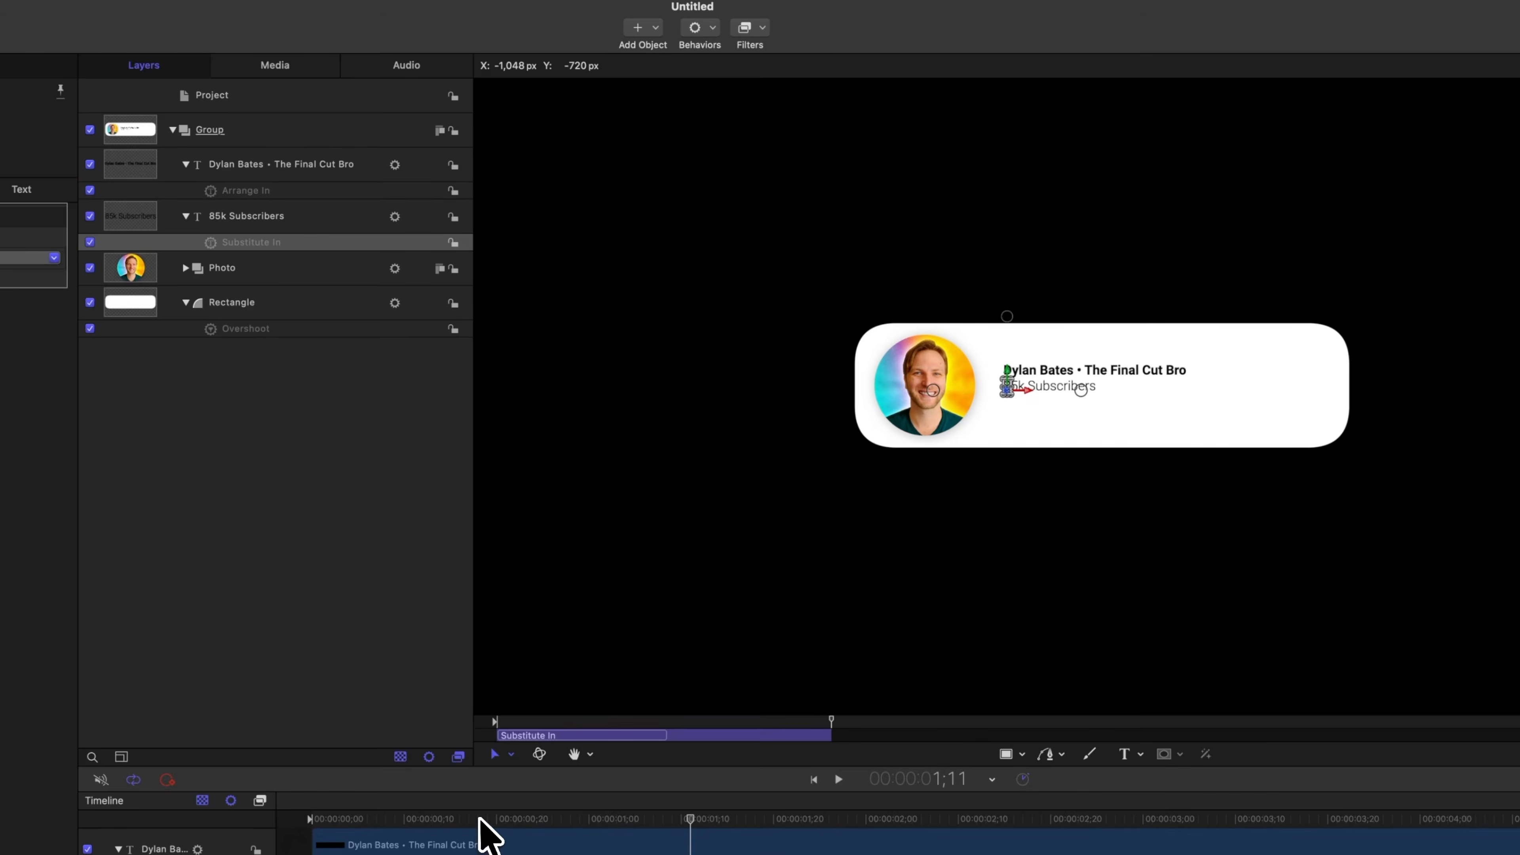
pyautogui.press('space')
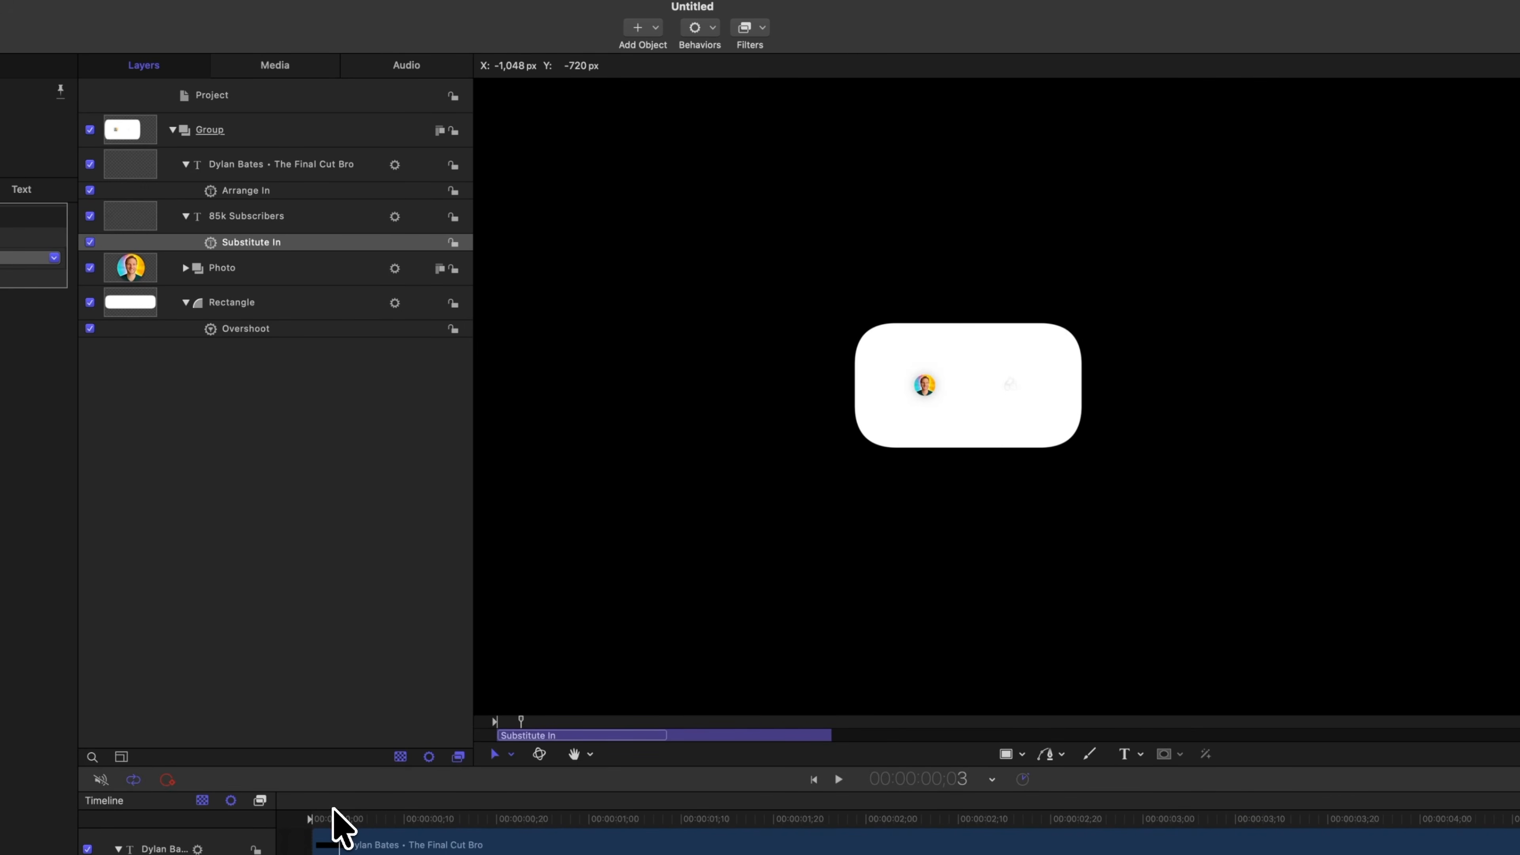
pyautogui.press('space')
pyautogui.moveTo(461, 818); pyautogui.dragTo(305, 790)
pyautogui.press('space')
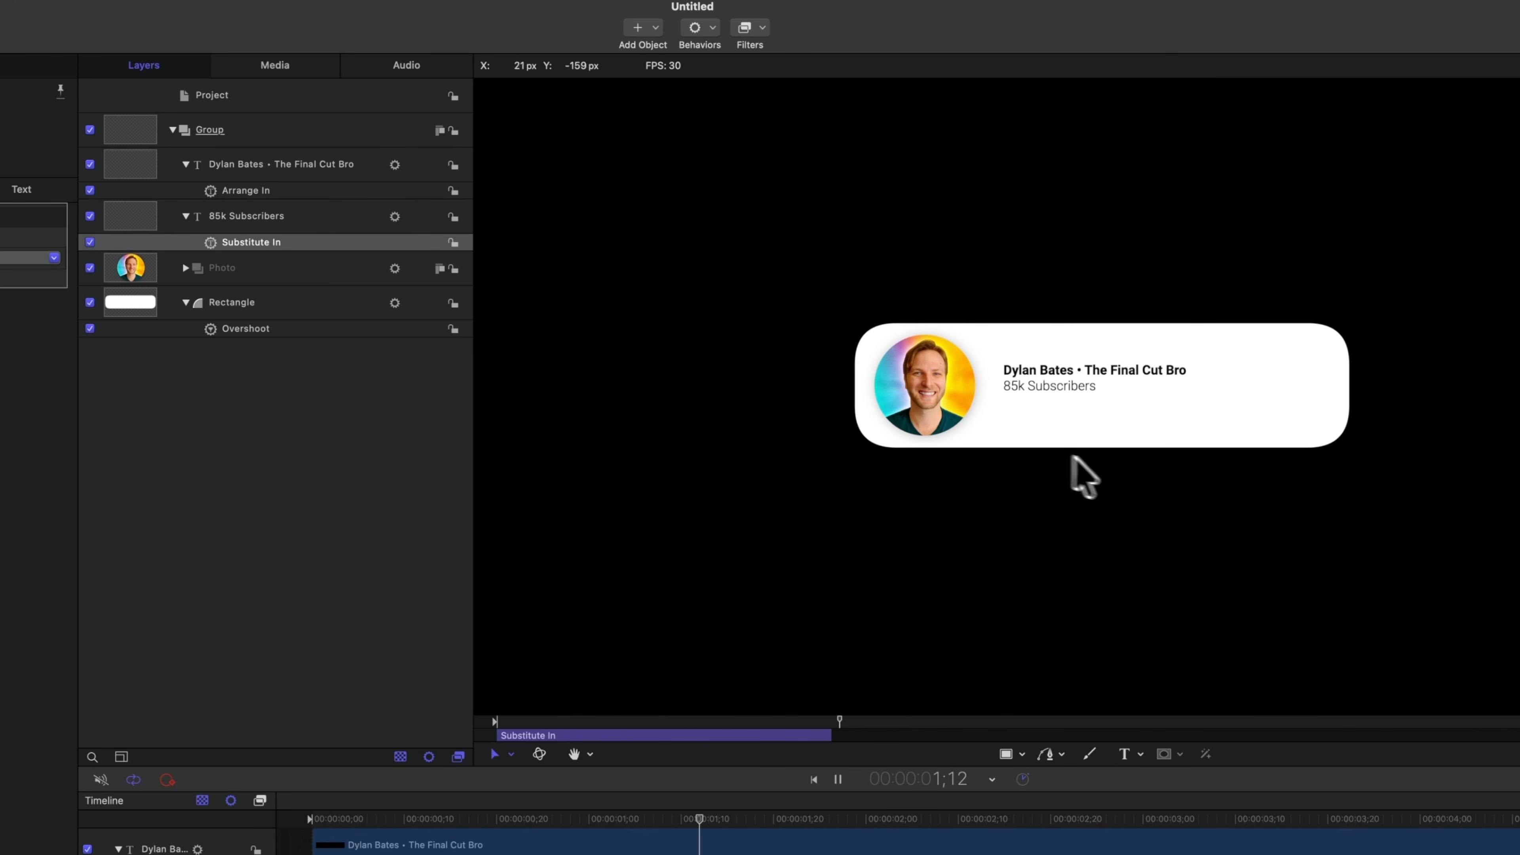
pyautogui.press('space')
pyautogui.press('Home')
pyautogui.press('space')
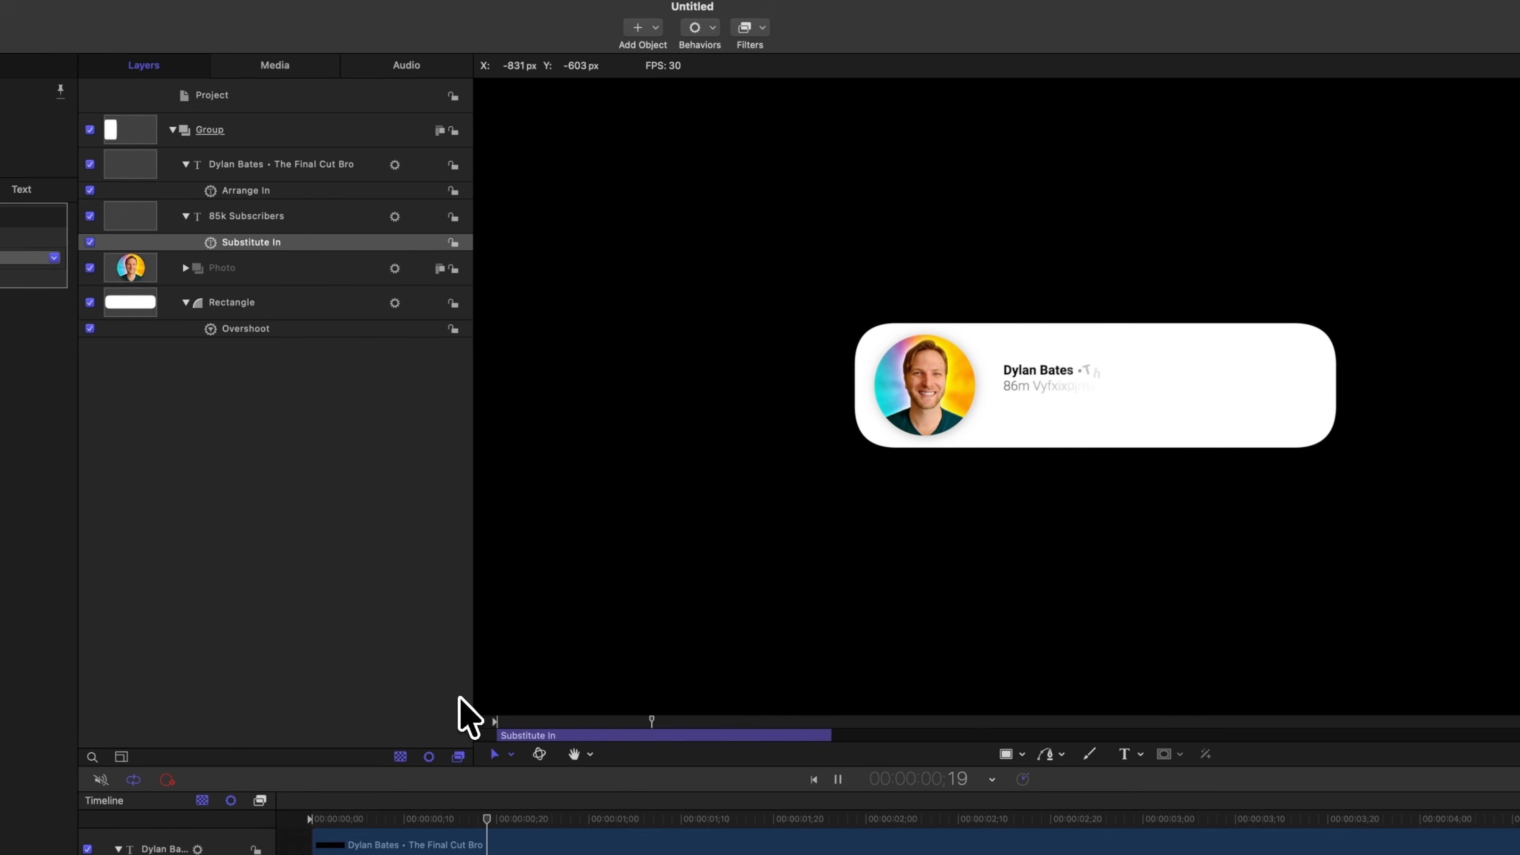
pyautogui.press('space')
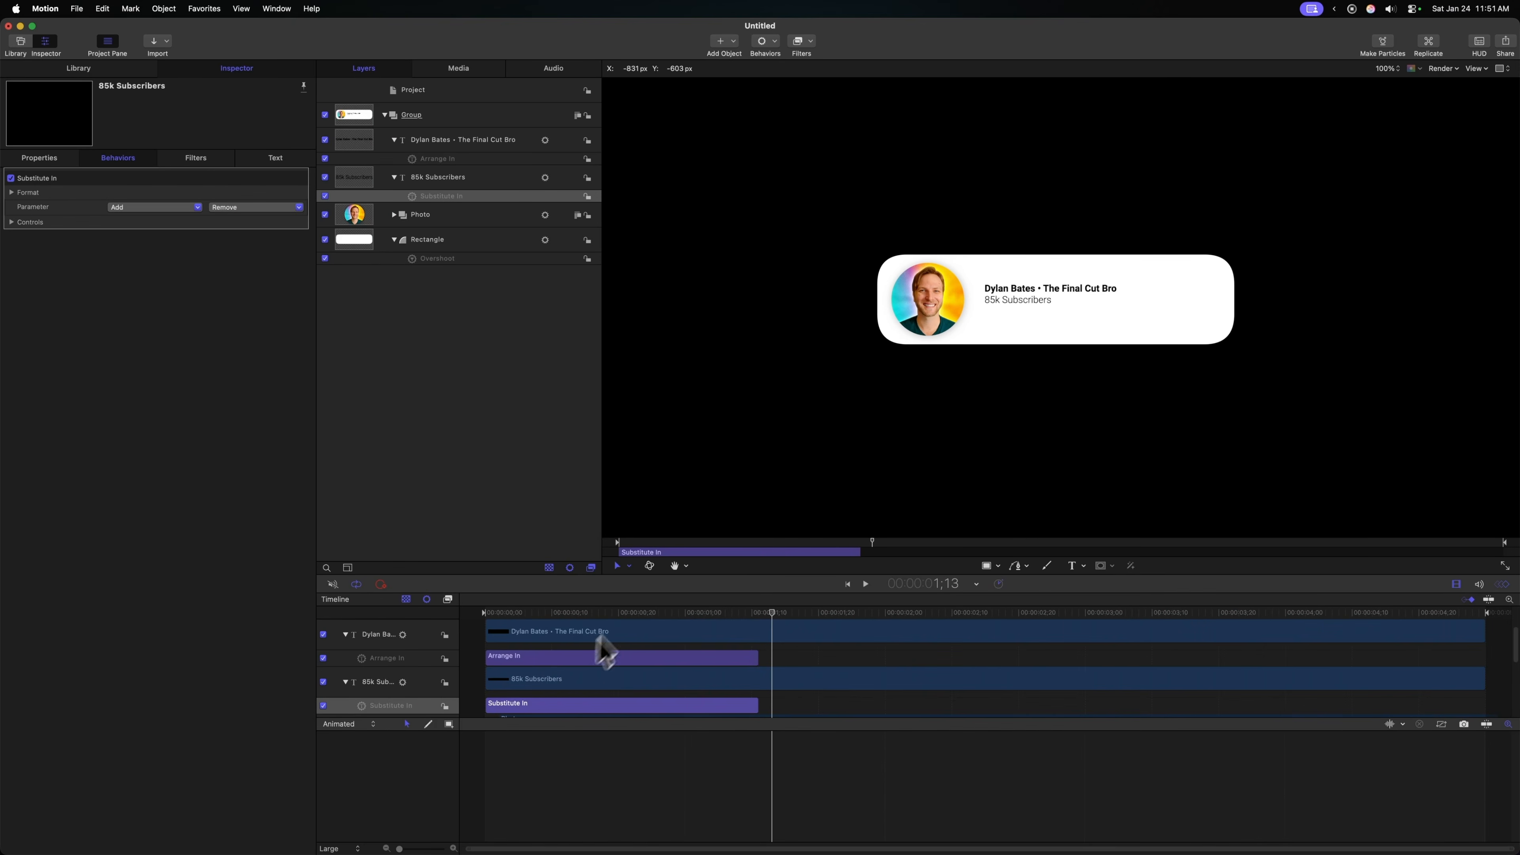
# Step: Delay the start of both text layers by a couple of frames in the timeline and play from the beginning
pyautogui.scroll(1, 528, 655)
pyautogui.click(521, 653)
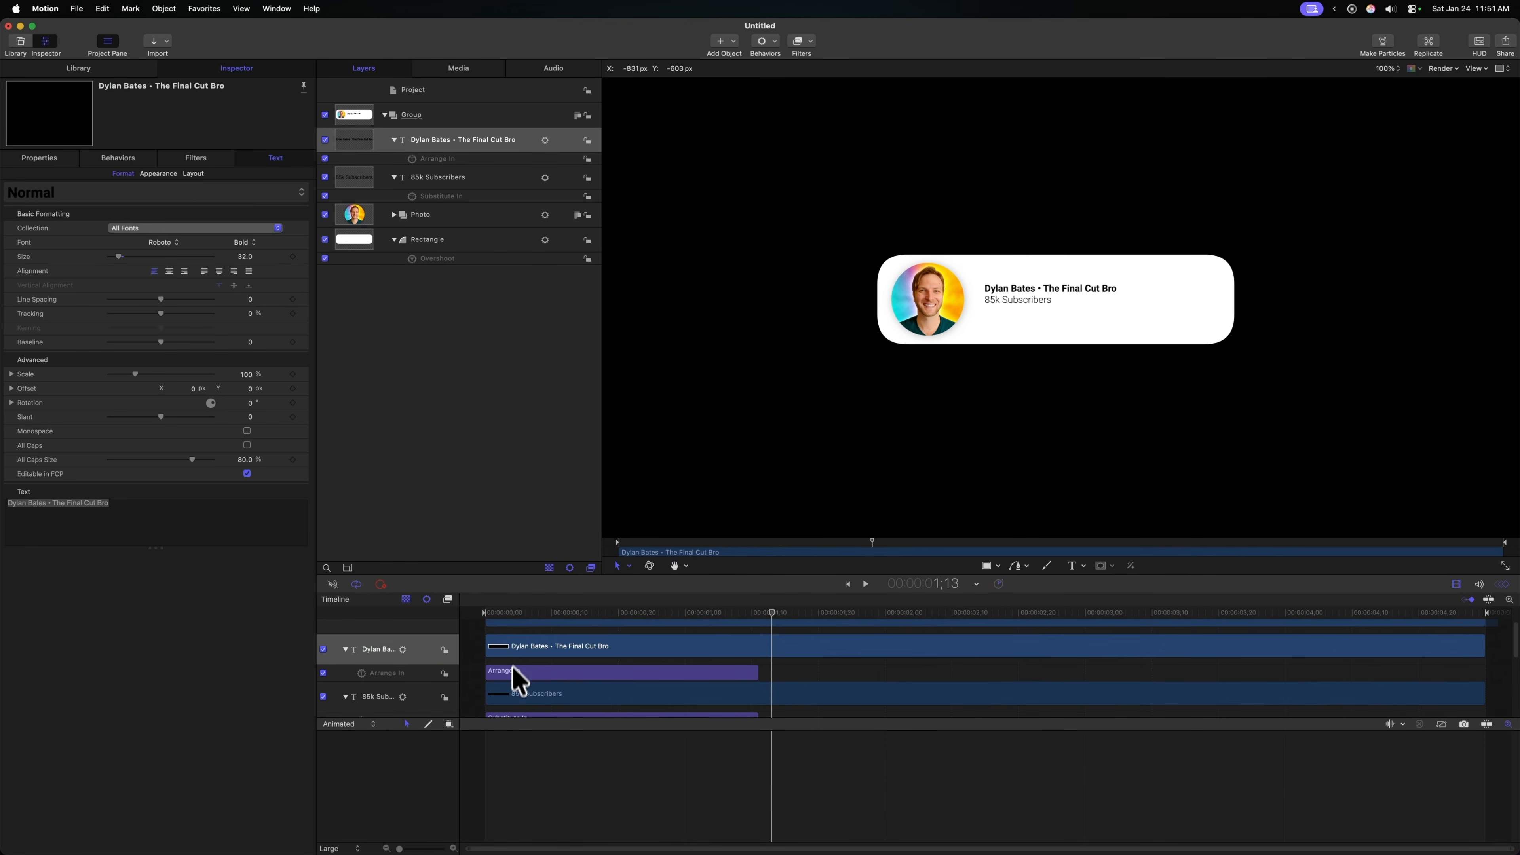
pyautogui.keyDown('super'); pyautogui.click(516, 693); pyautogui.keyUp('super')
pyautogui.moveTo(513, 698); pyautogui.dragTo(530, 698)
pyautogui.press('Home')
pyautogui.press('space')
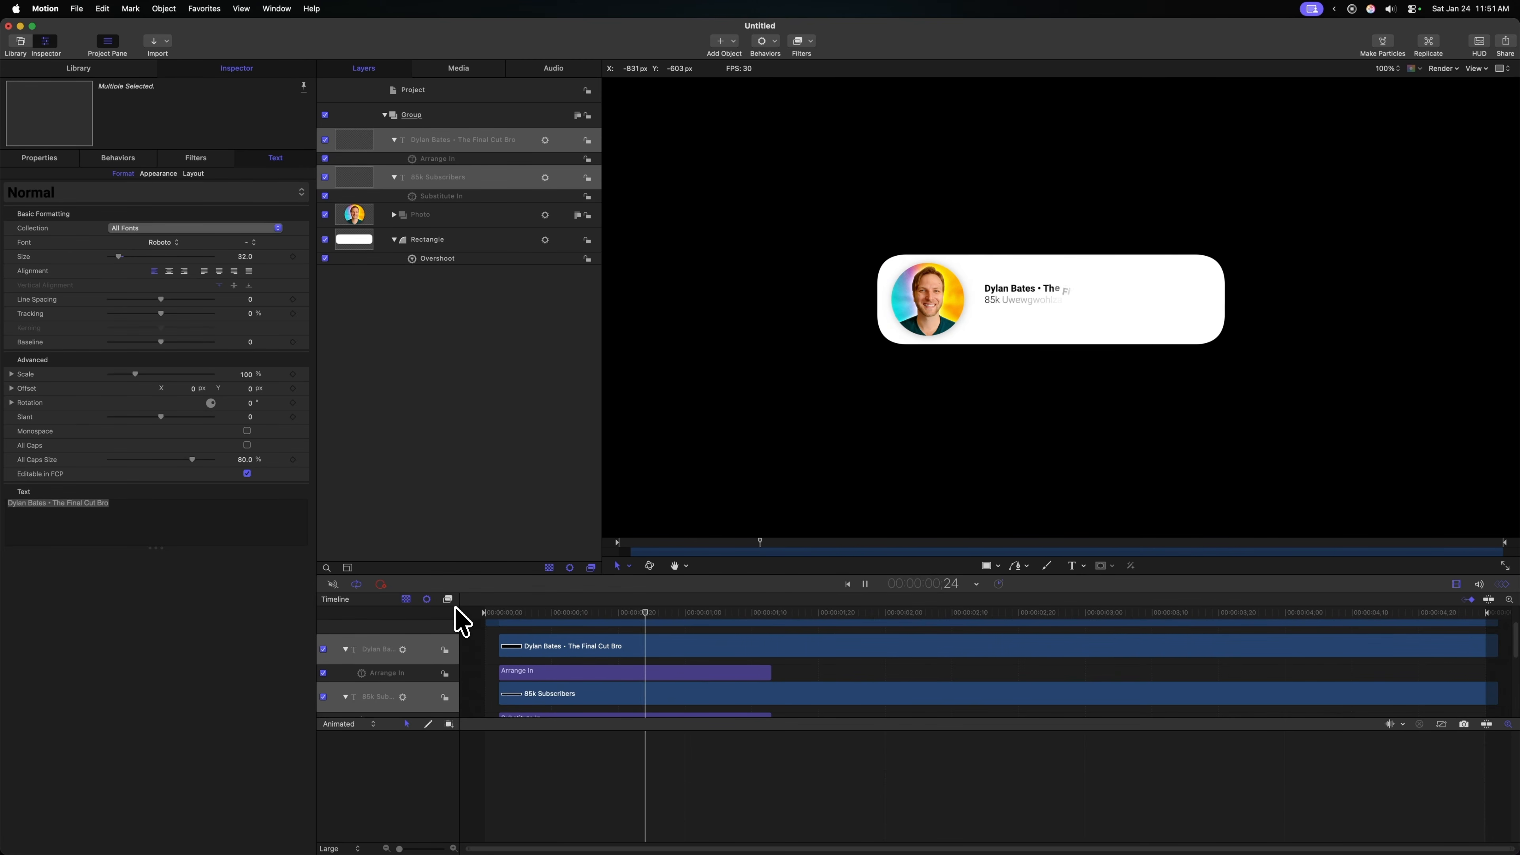
pyautogui.press('space')
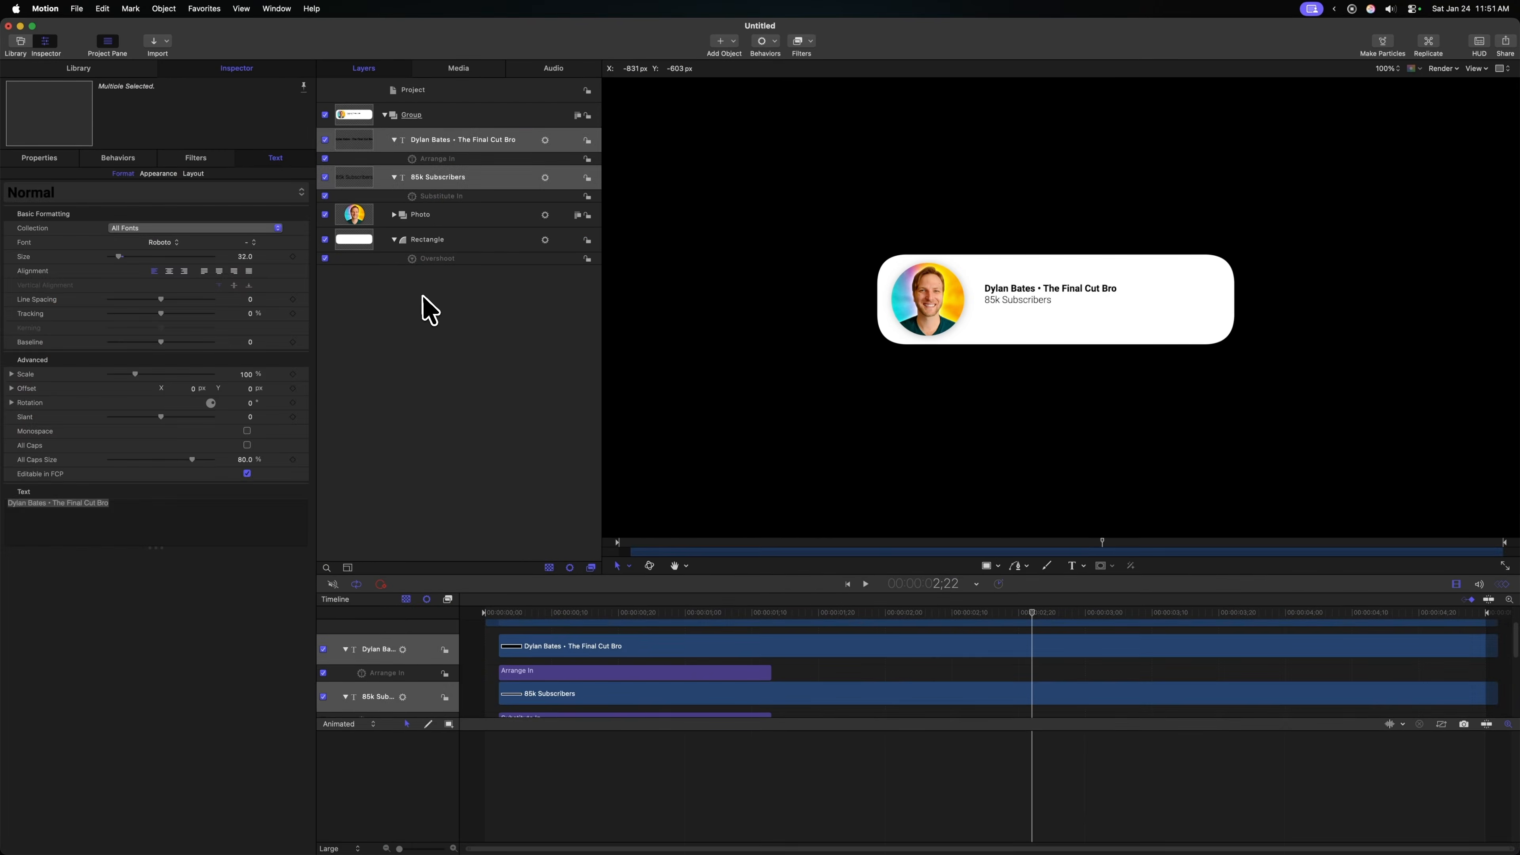
# Step: Create a new group above the existing group and name it "Subscribe Button"
pyautogui.click(424, 307)
pyautogui.rightClick(424, 308)
pyautogui.click(240, 392)
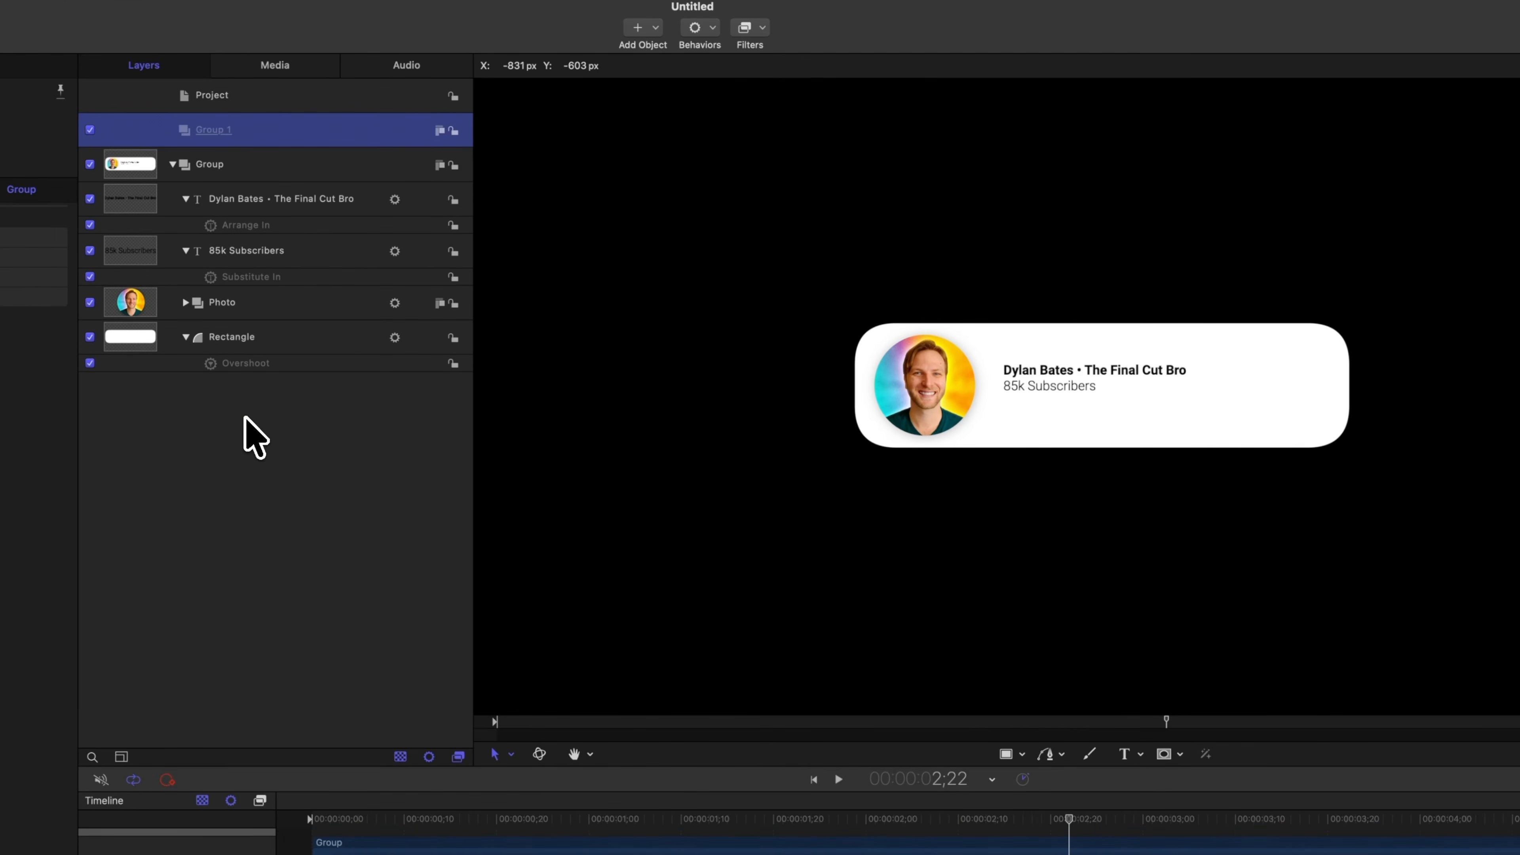
pyautogui.doubleClick(220, 129)
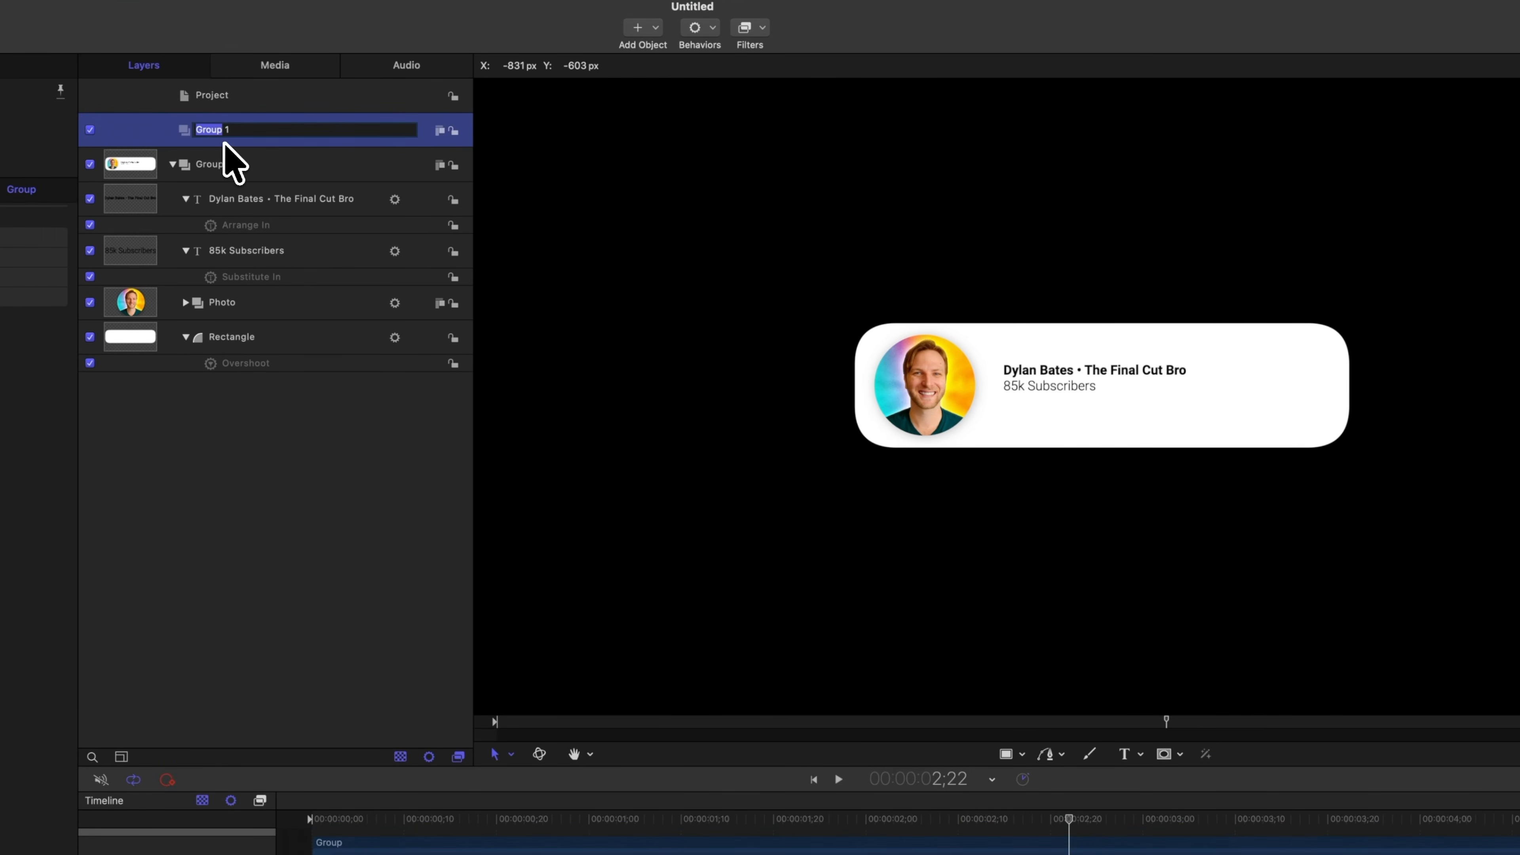
pyautogui.write('Subscribe Button')
pyautogui.press('Return')
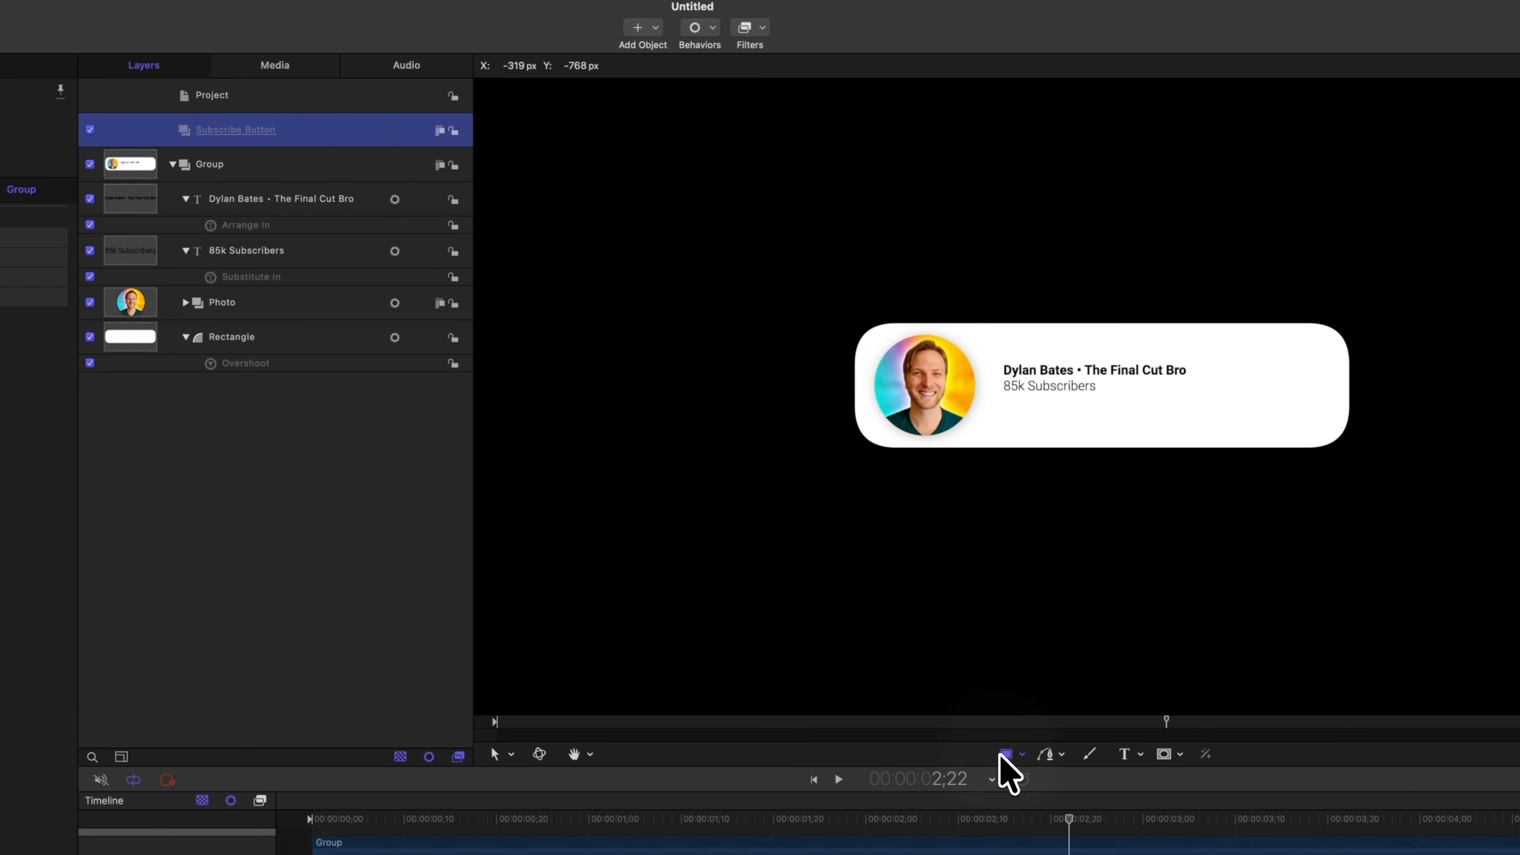
# Step: Draw a small rectangle in the Subscribe Button group beside the name text and fill it with red
pyautogui.click(1209, 366)
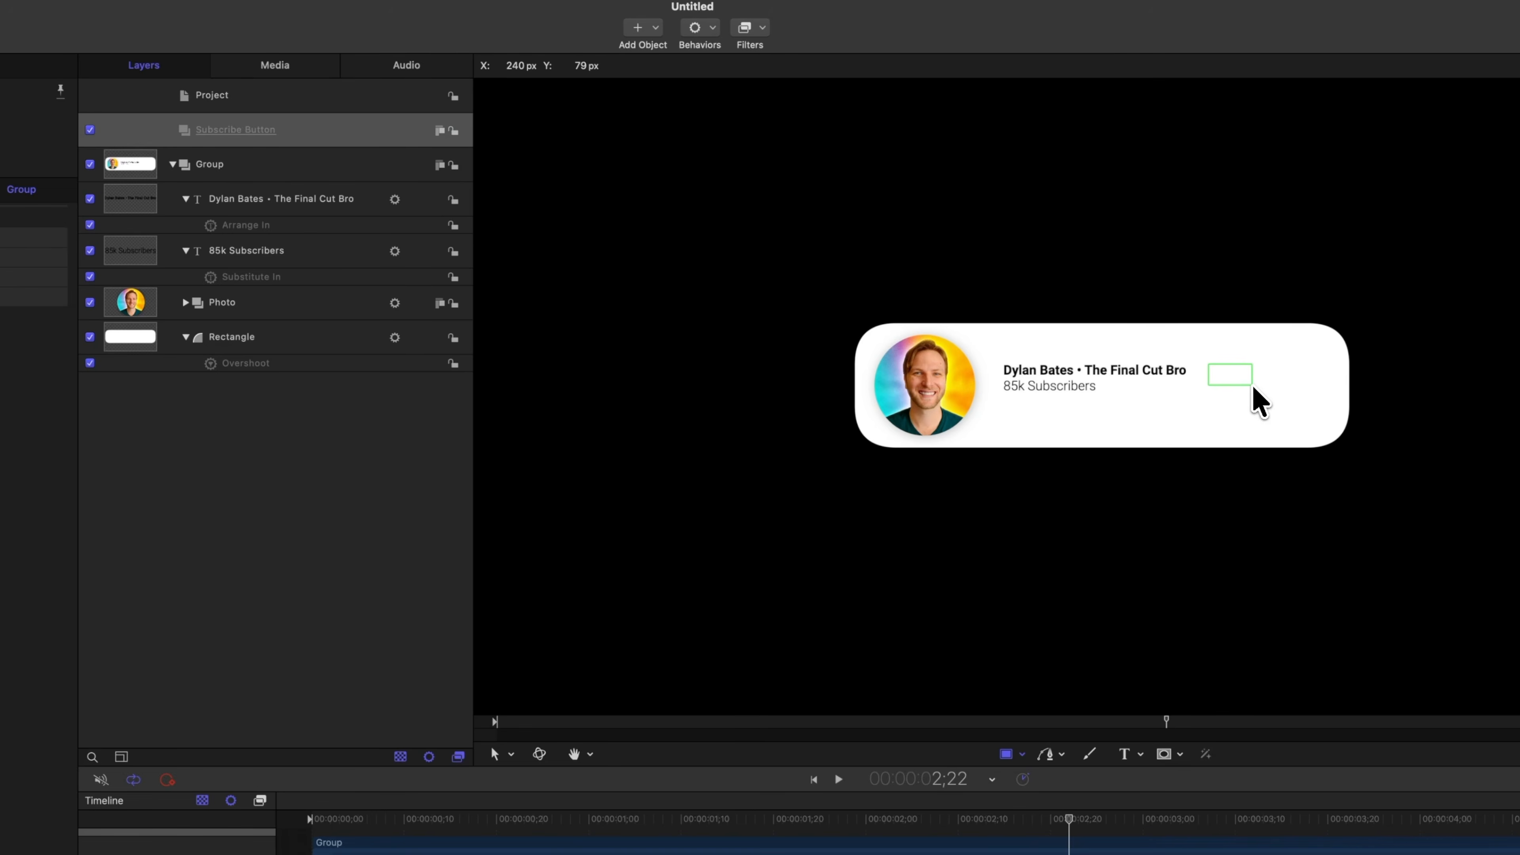
pyautogui.moveTo(1336, 400); pyautogui.dragTo(1334, 398)
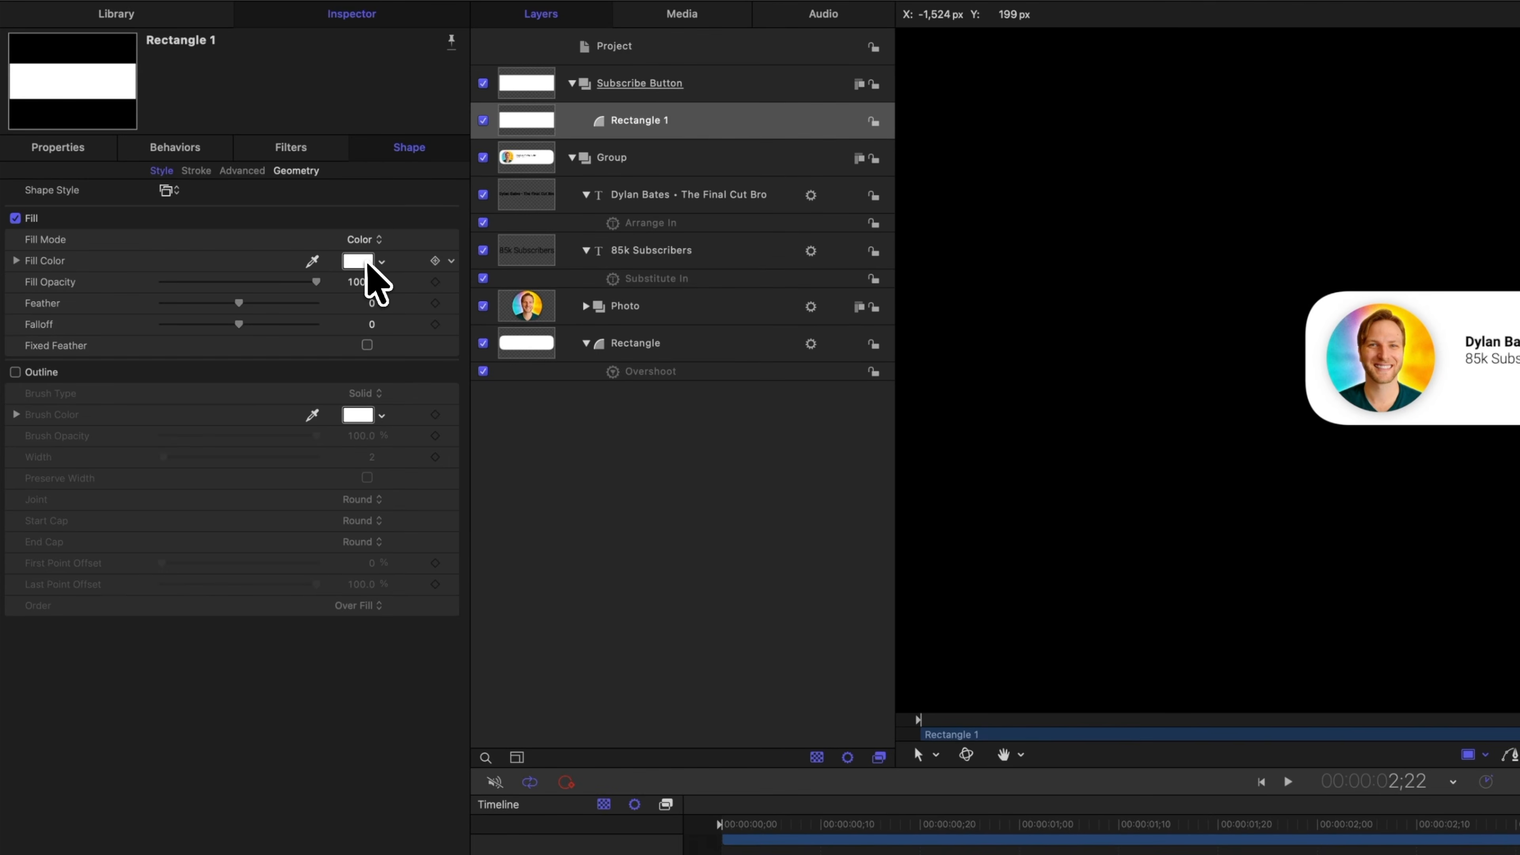
pyautogui.click(323, 254)
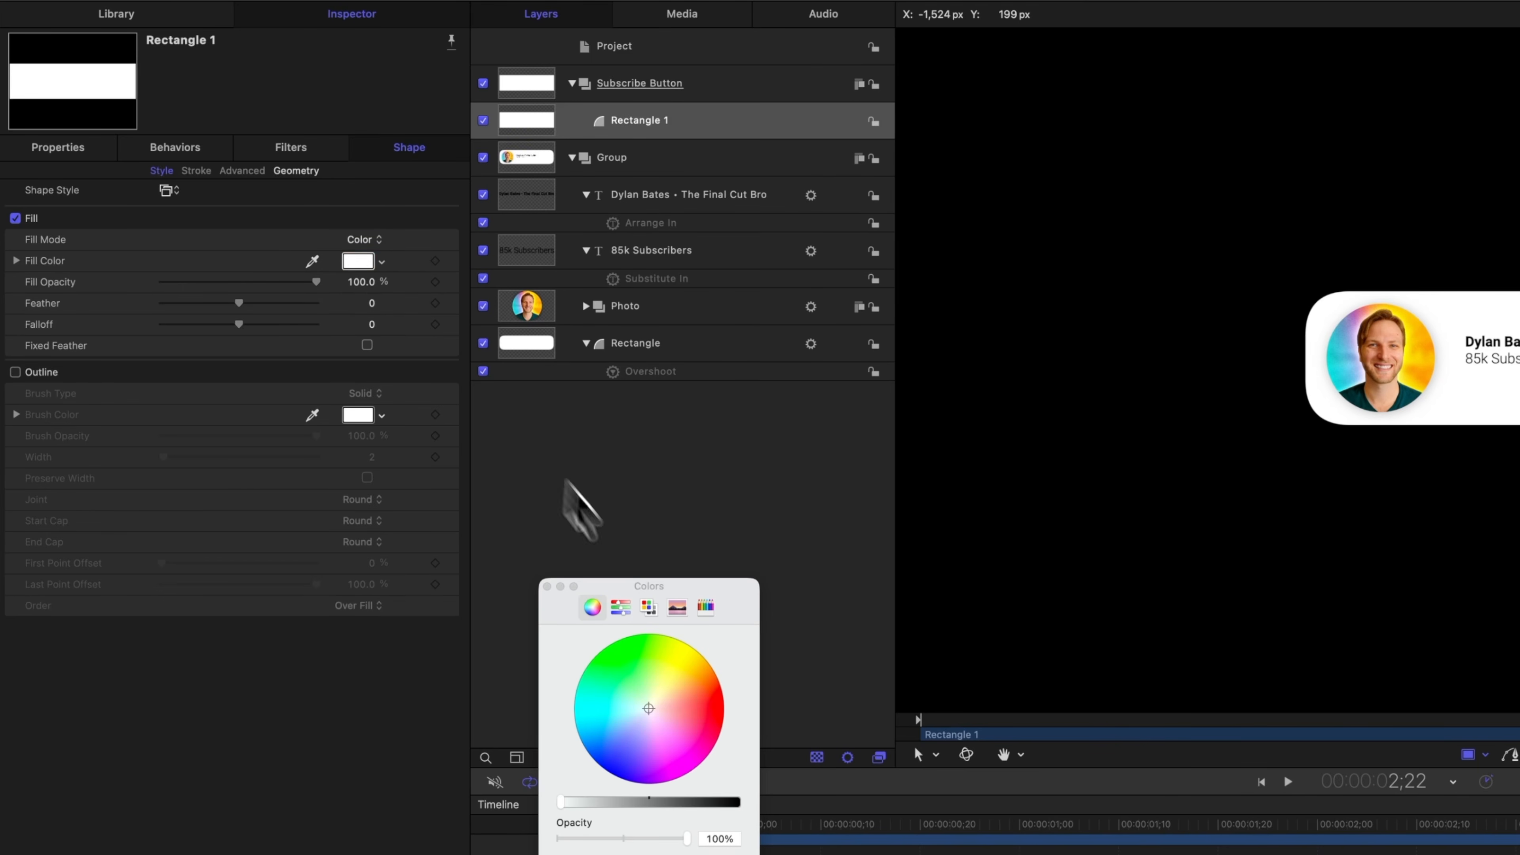
pyautogui.moveTo(682, 706); pyautogui.dragTo(753, 723)
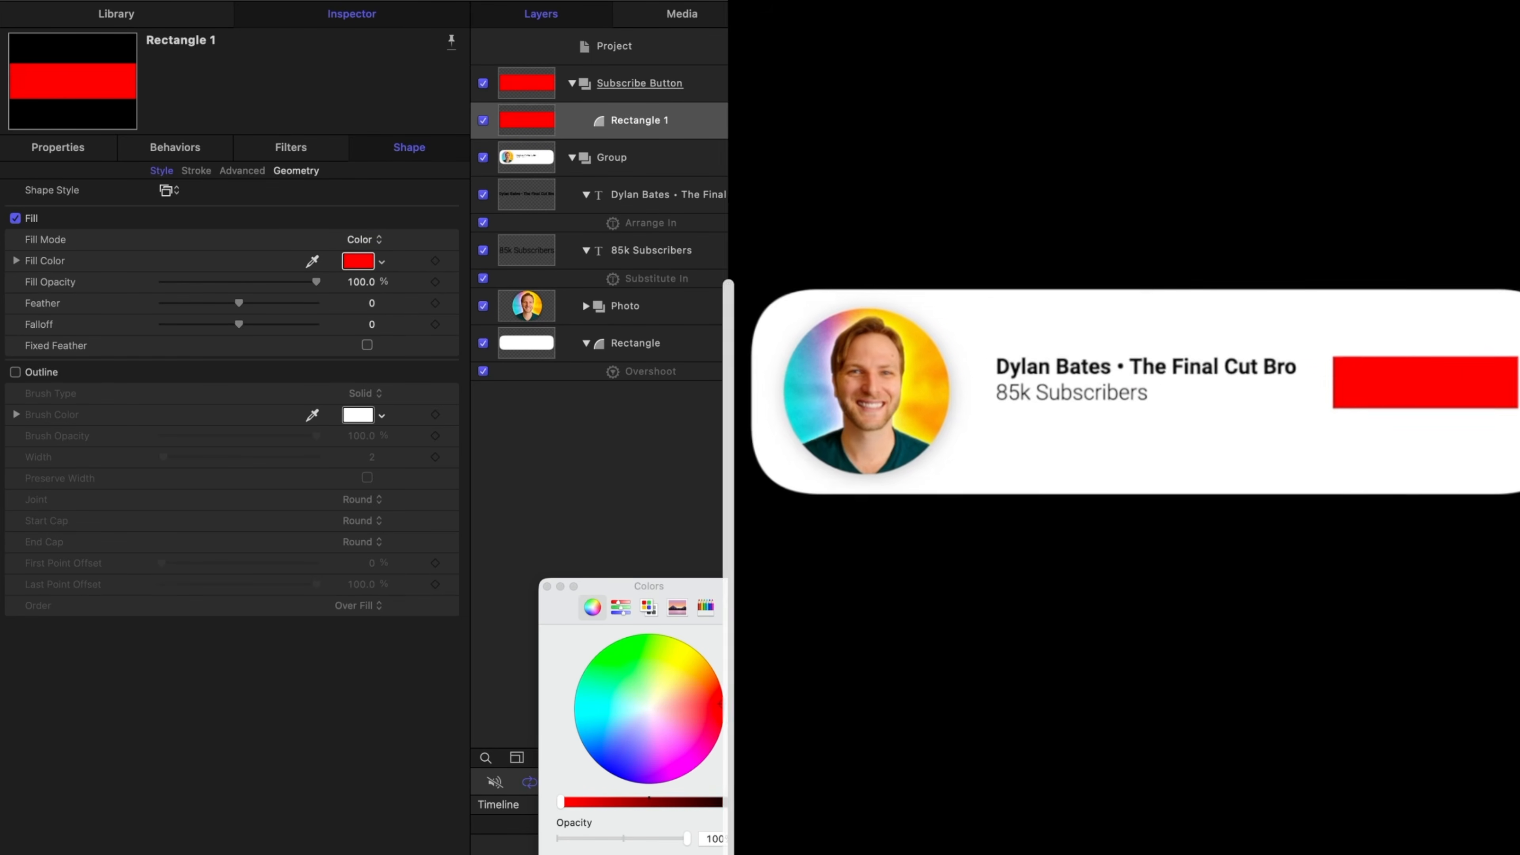
pyautogui.click(547, 587)
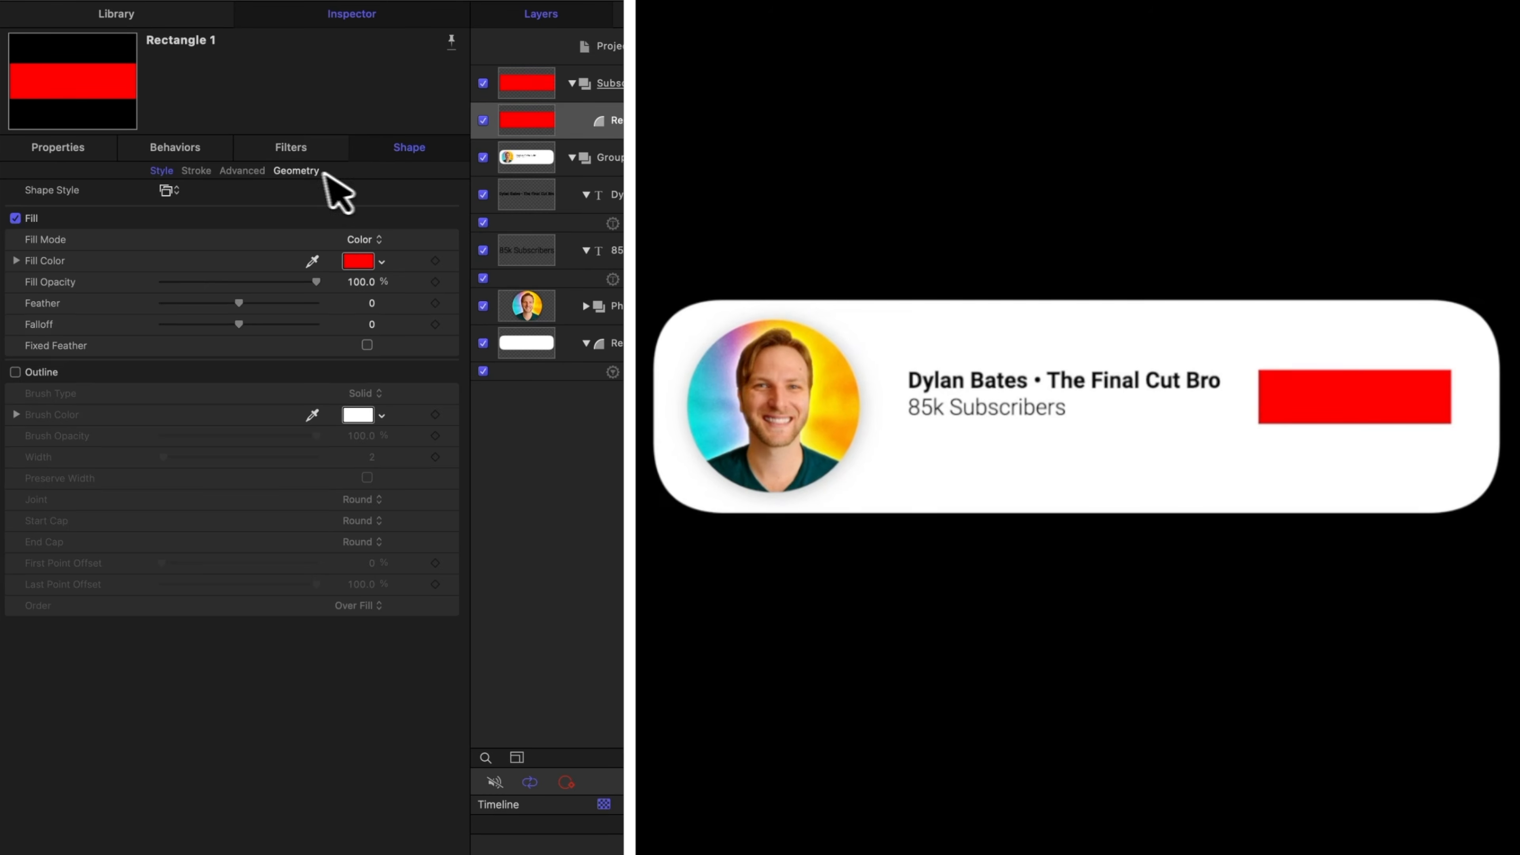
# Step: Set the red rectangle's roundness to 12 and move it down slightly to center it vertically on the white card
pyautogui.click(308, 172)
pyautogui.moveTo(164, 215); pyautogui.dragTo(216, 217)
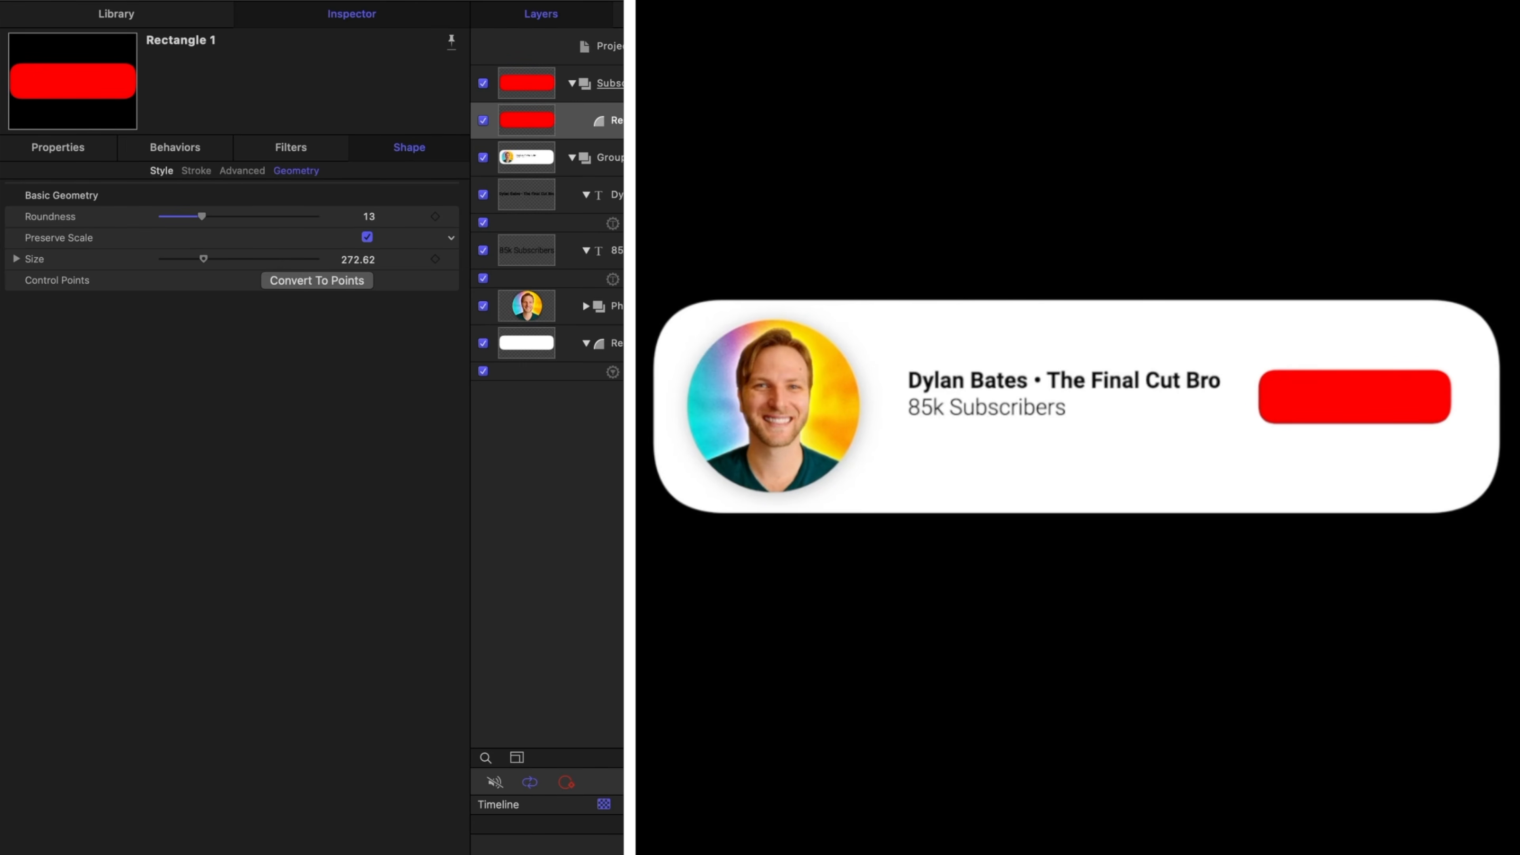
pyautogui.moveTo(205, 223); pyautogui.dragTo(196, 222)
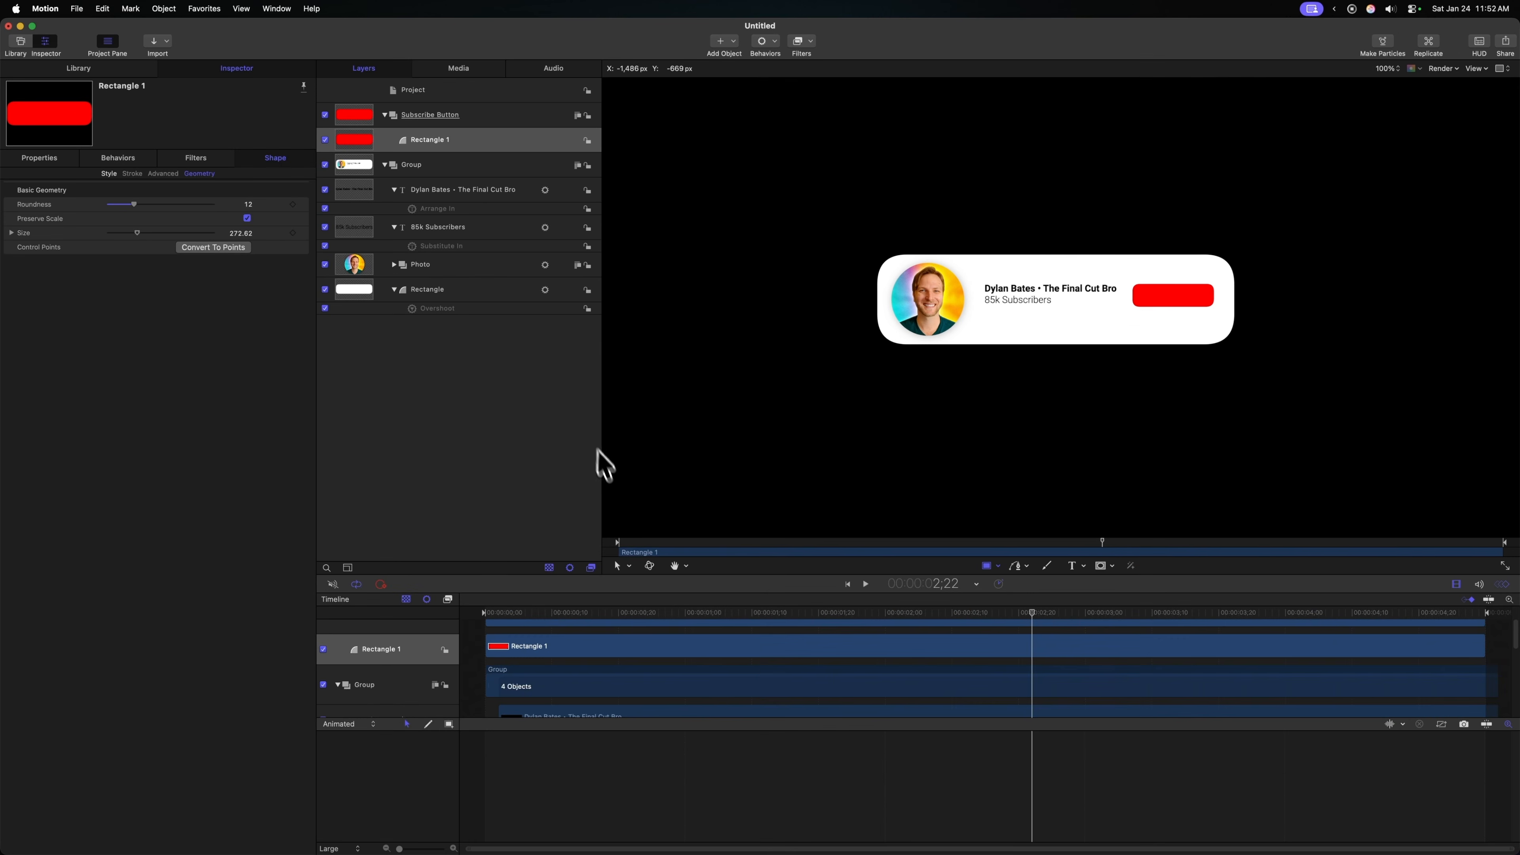
pyautogui.click(618, 566)
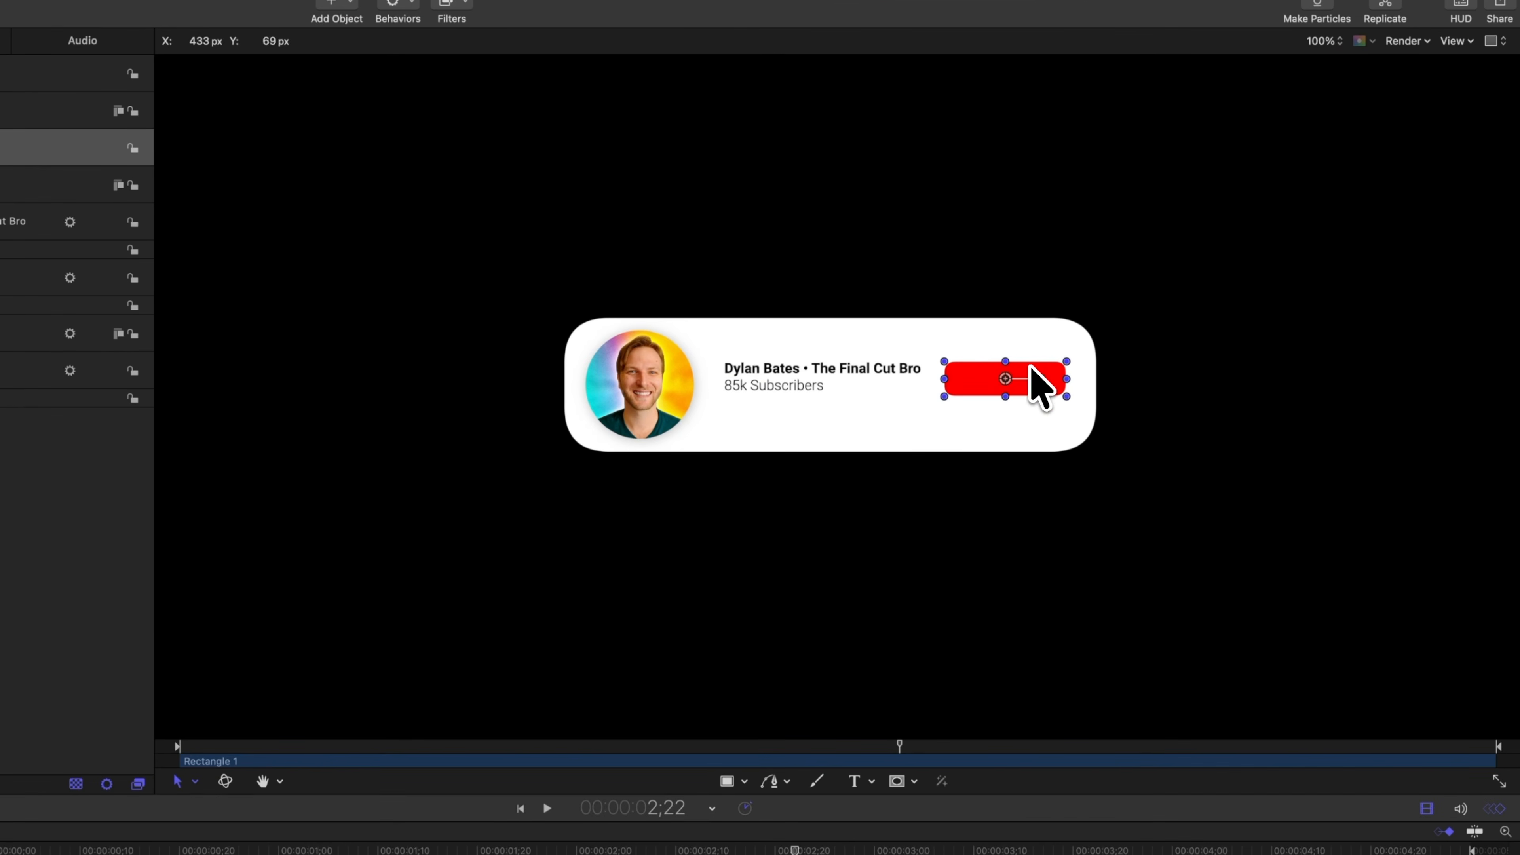
pyautogui.moveTo(1012, 386); pyautogui.dragTo(1008, 391)
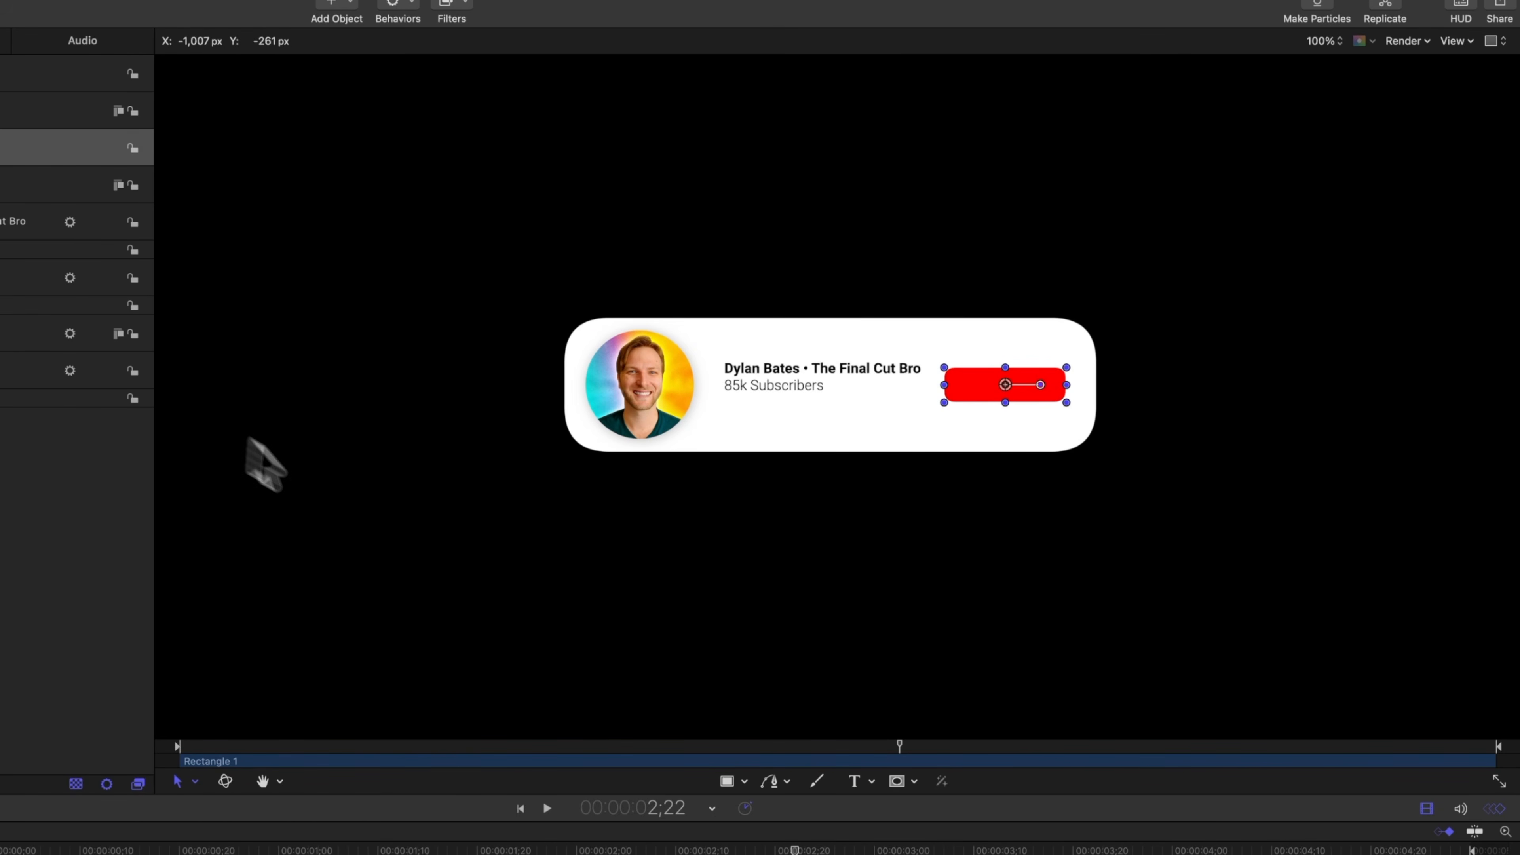
# Step: Add the text "Subscribe" on the red rectangle and set its Roboto typeface to Bold
pyautogui.click(854, 782)
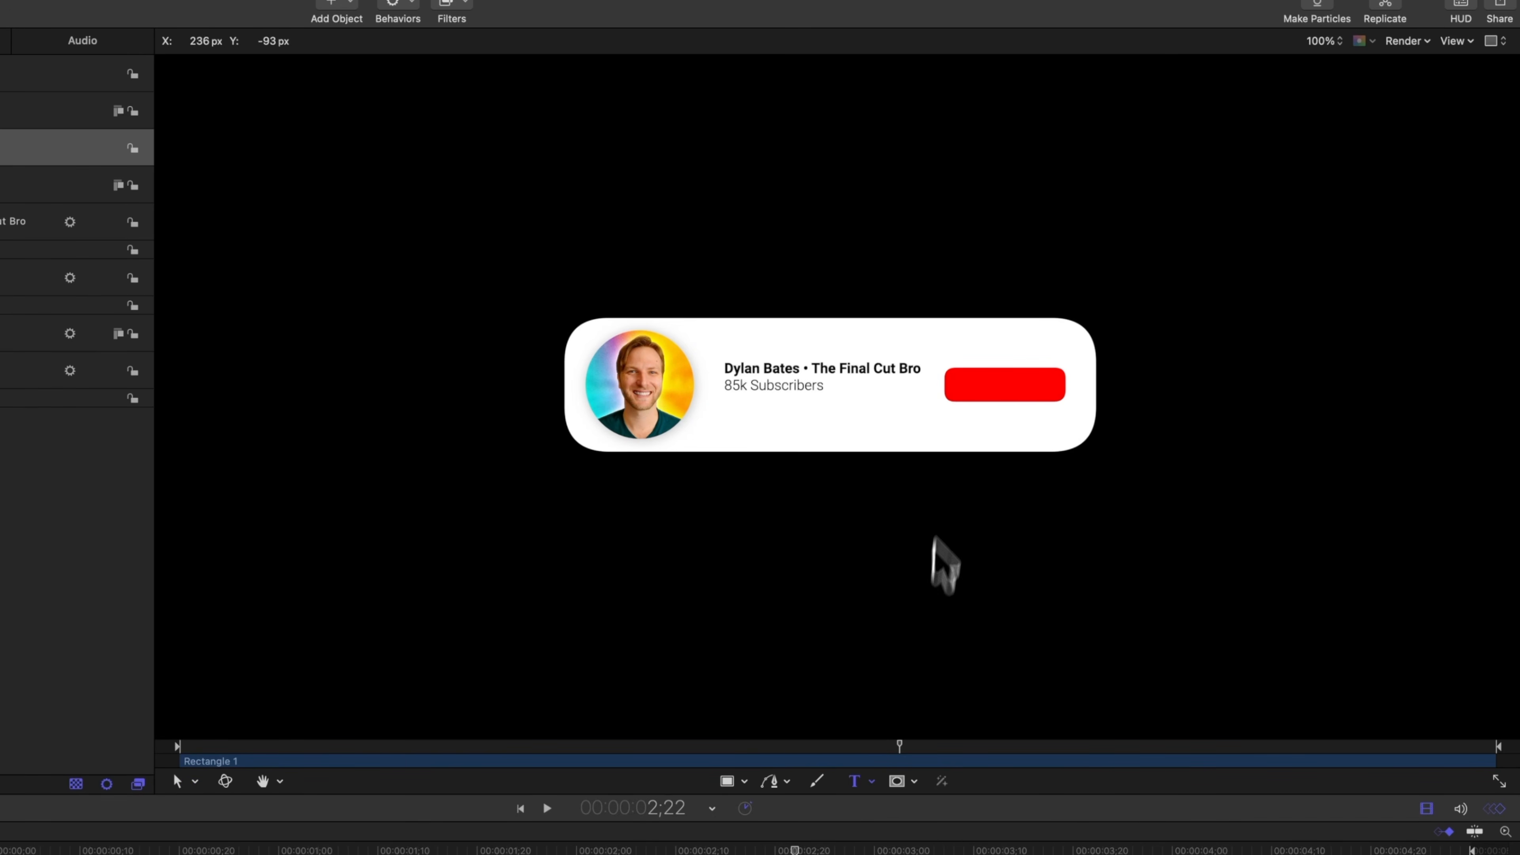
pyautogui.click(979, 386)
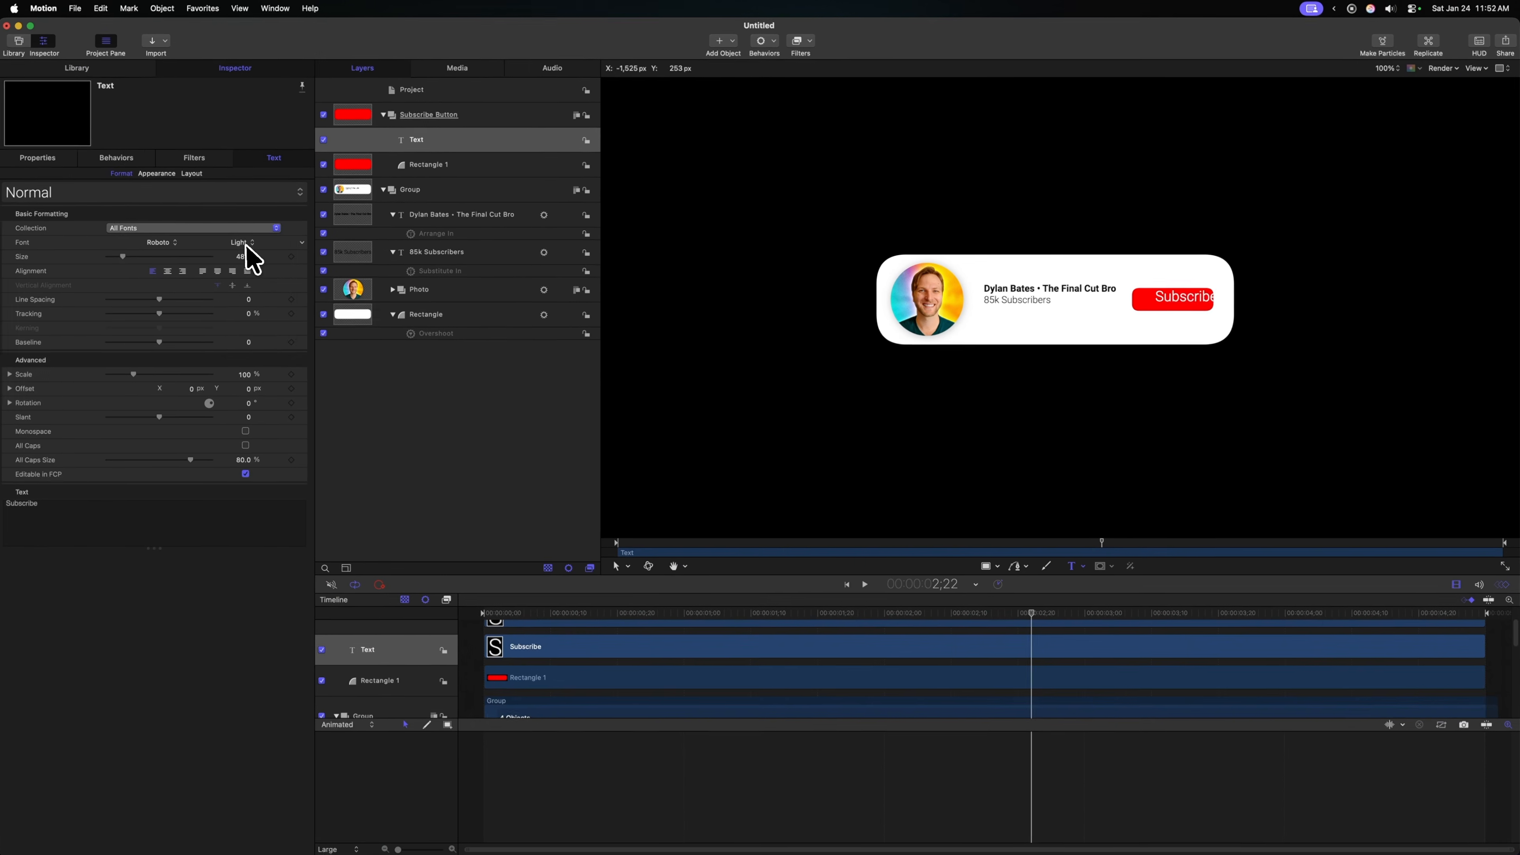
pyautogui.click(254, 244)
pyautogui.click(259, 298)
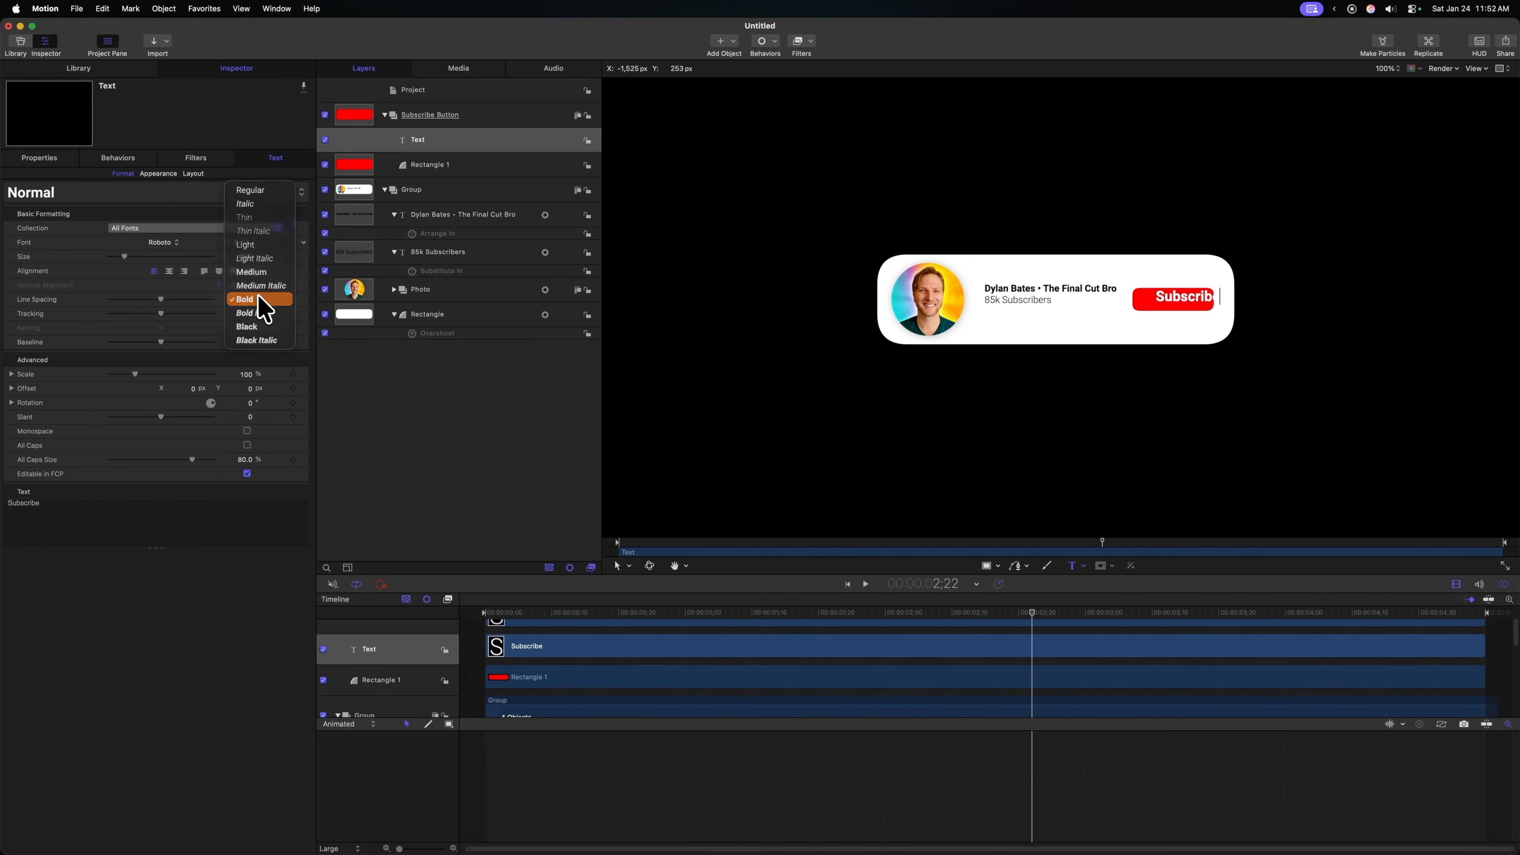
# Step: Center the "Subscribe" text horizontally and vertically on the red rectangle
pyautogui.click(446, 166)
pyautogui.click(458, 144)
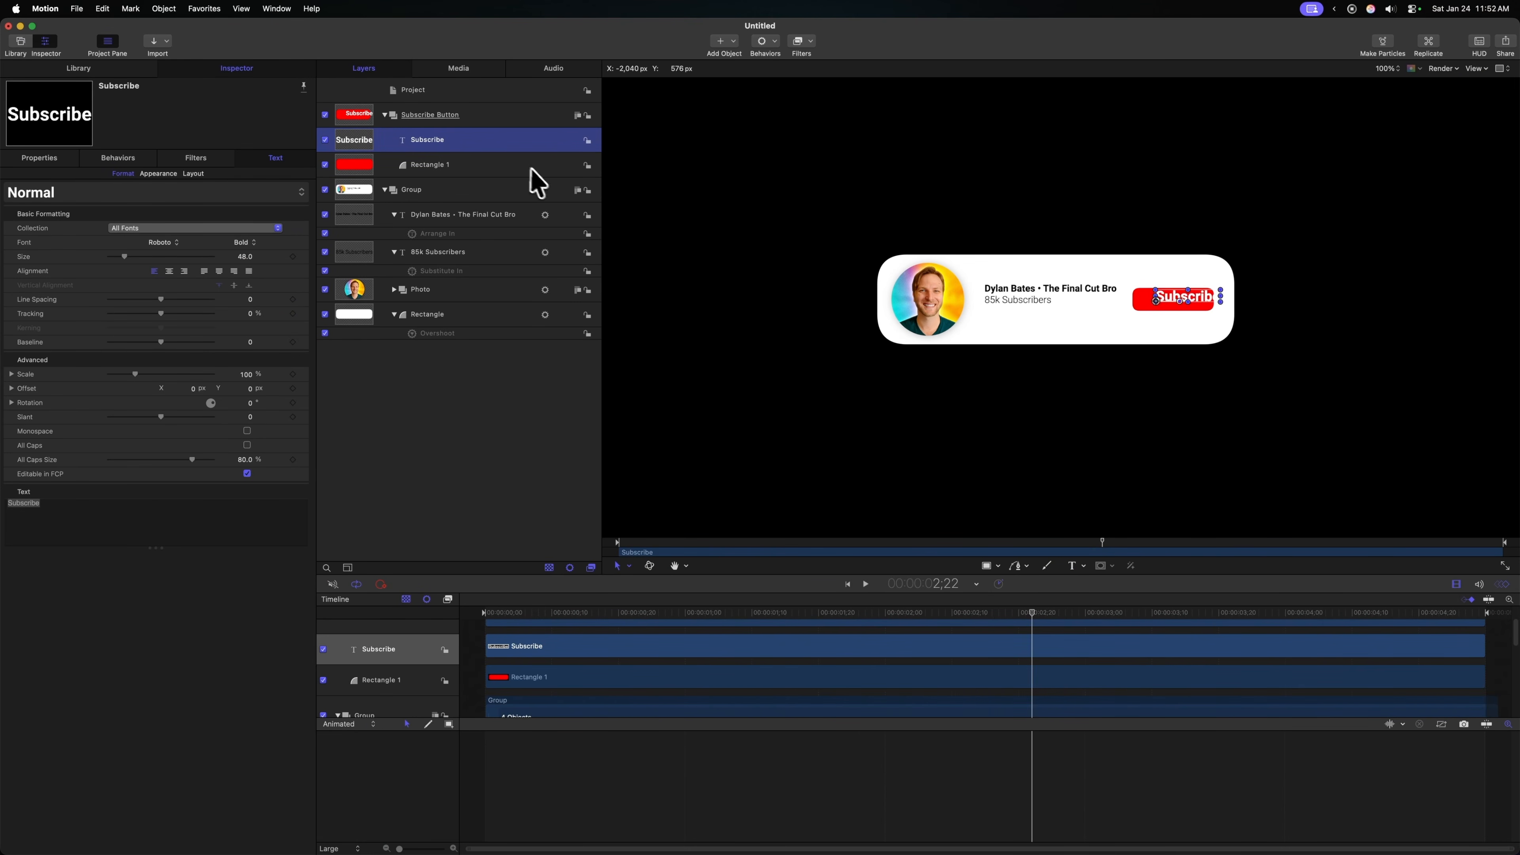
pyautogui.moveTo(1159, 303); pyautogui.dragTo(1145, 306)
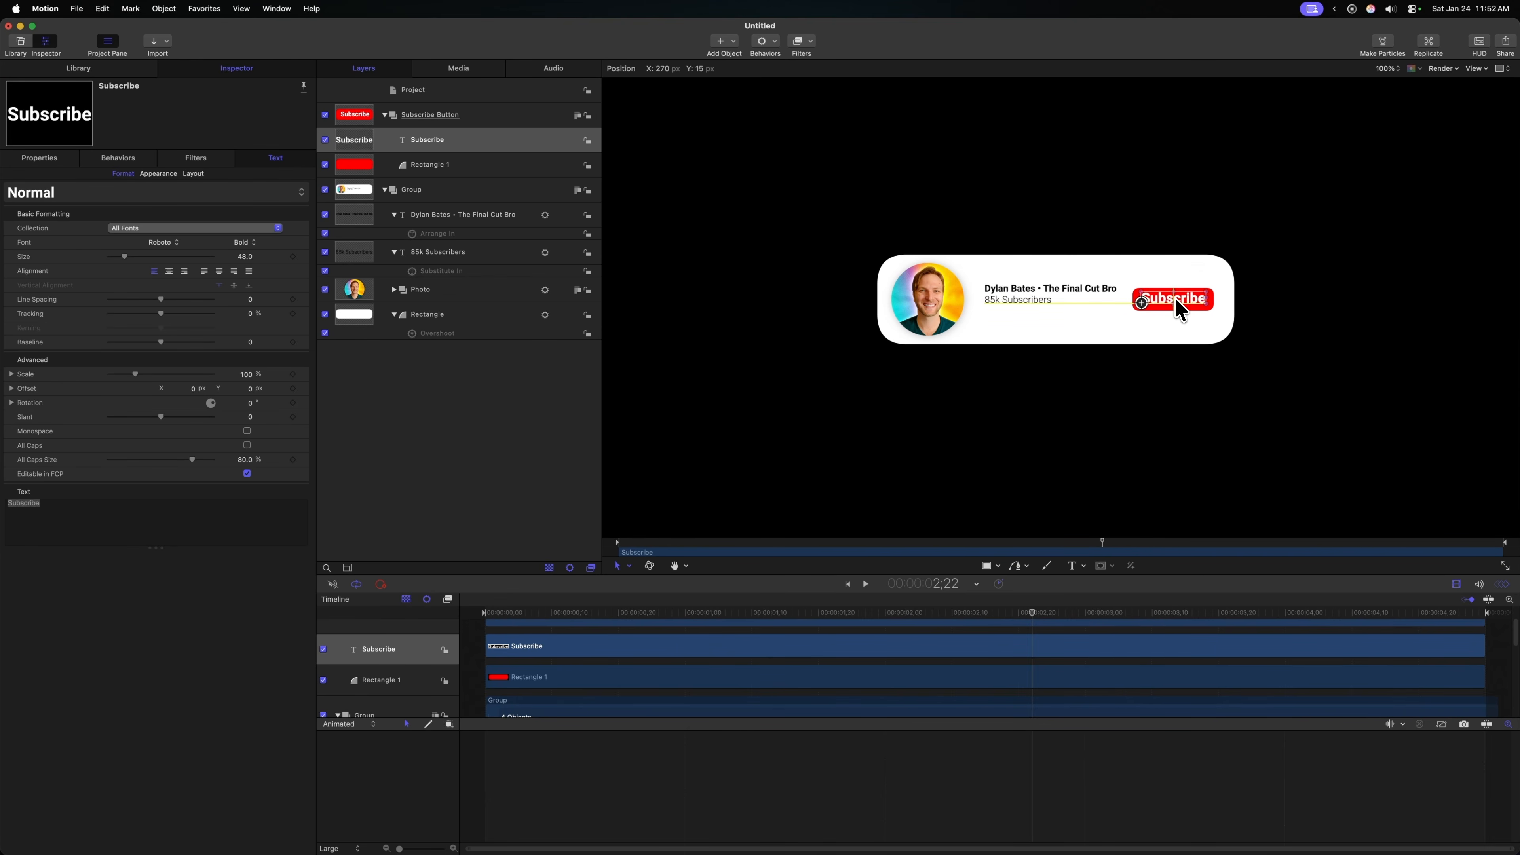
pyautogui.moveTo(1175, 298); pyautogui.dragTo(1175, 298)
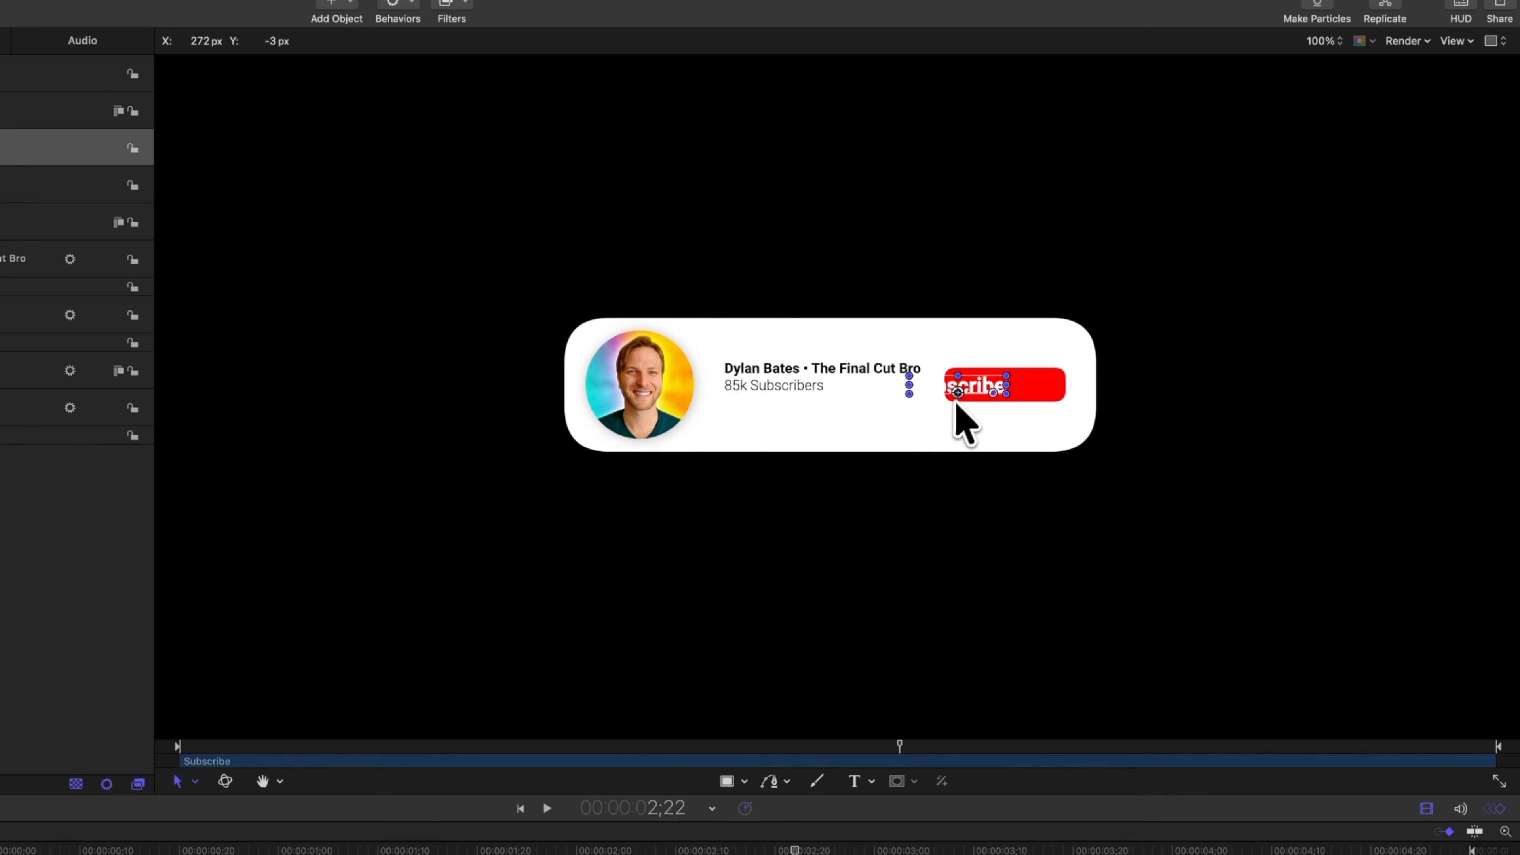
pyautogui.moveTo(1141, 310); pyautogui.dragTo(1155, 309)
pyautogui.moveTo(975, 393); pyautogui.dragTo(1031, 387)
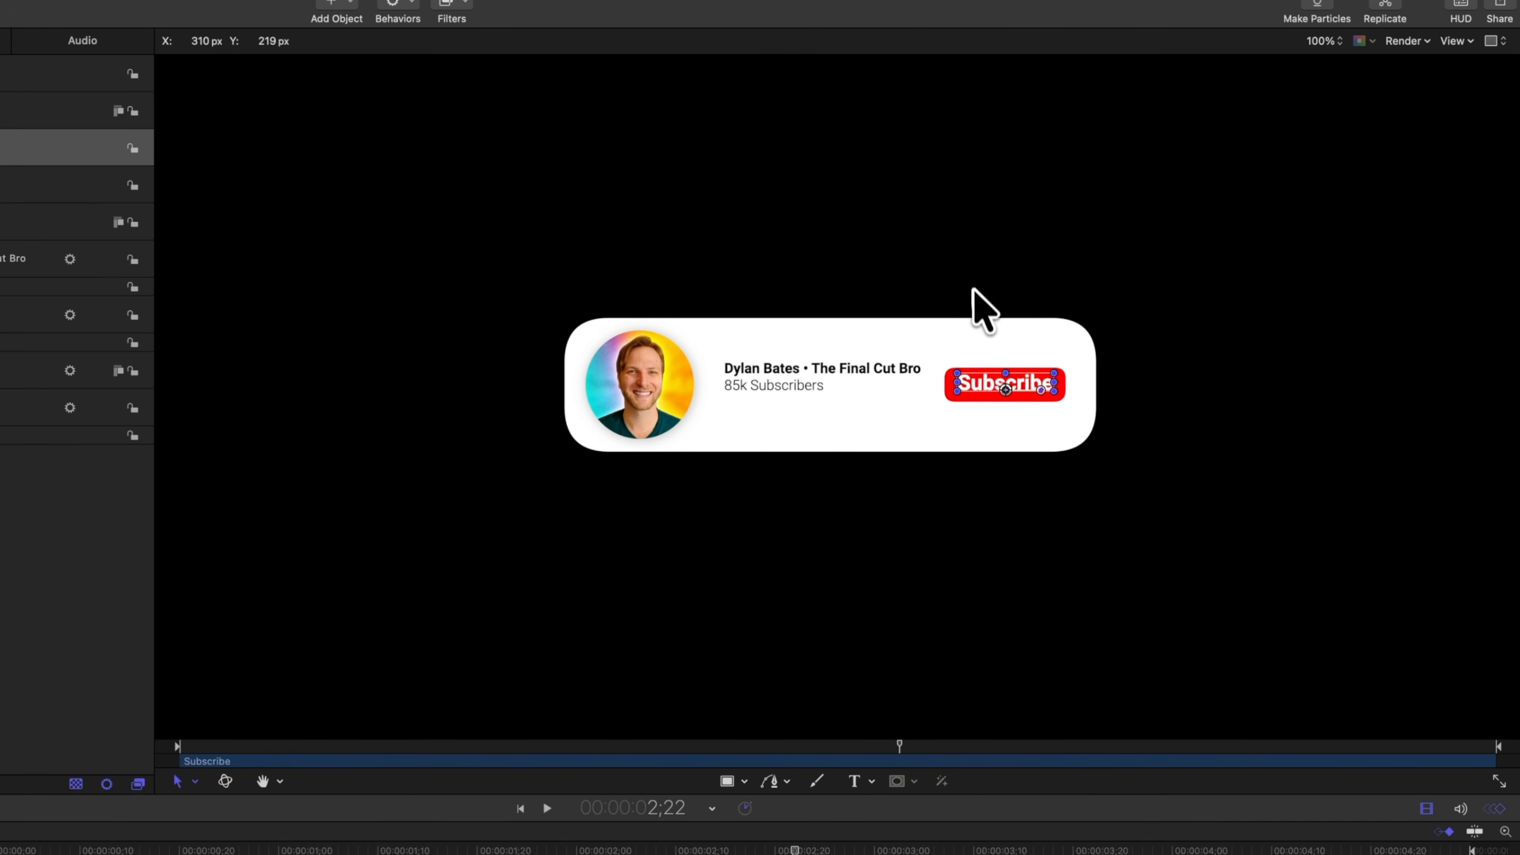
# Step: Set the Subscribe Button group's Y rotation to 0° with a keyframe at the one-second mark
pyautogui.press('Home')
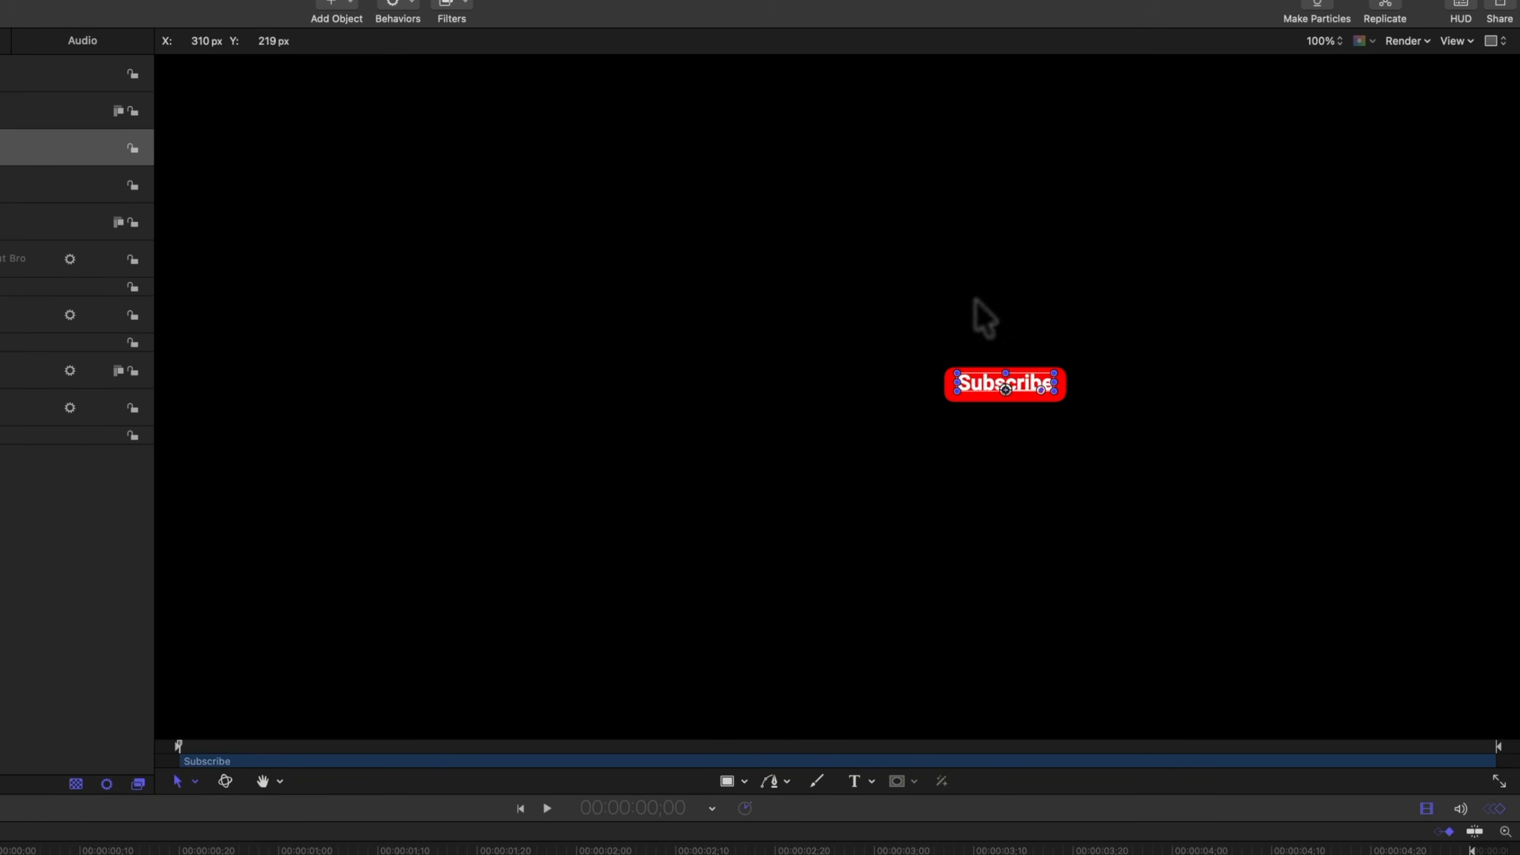
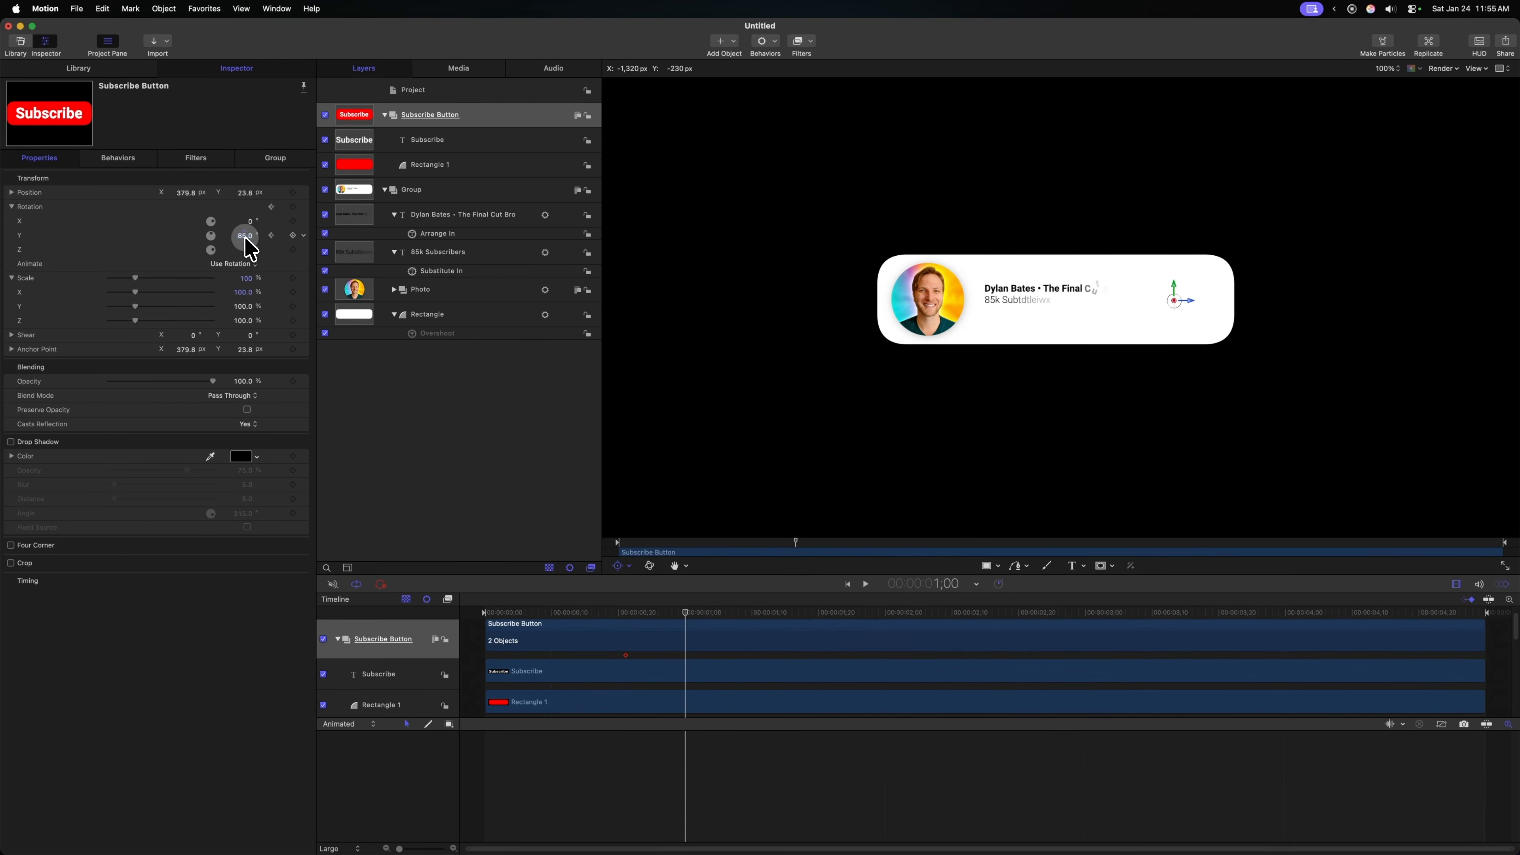
pyautogui.press('Return')
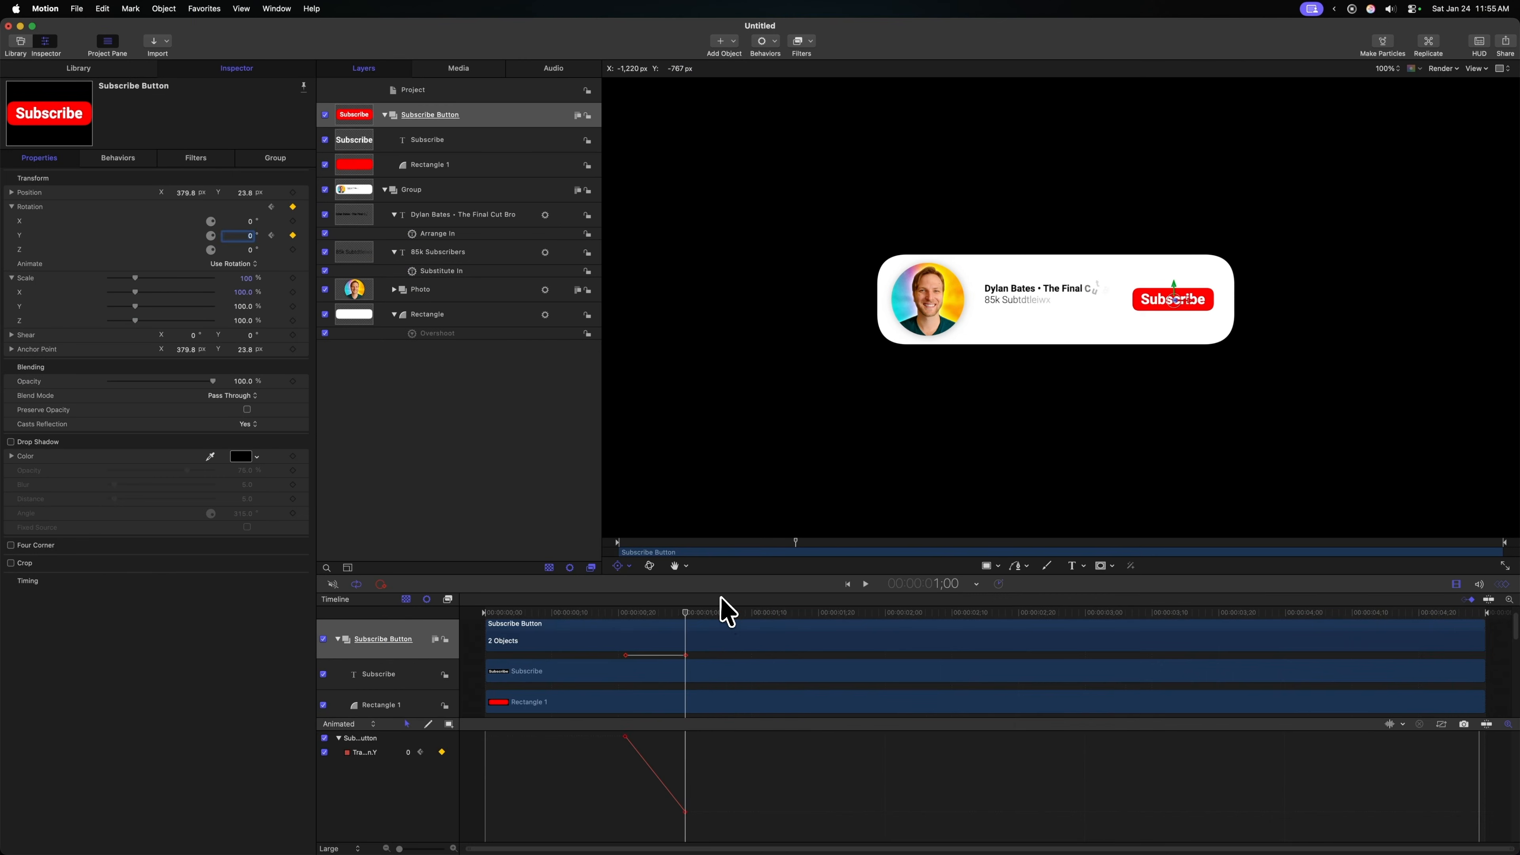
pyautogui.moveTo(726, 612); pyautogui.dragTo(772, 613)
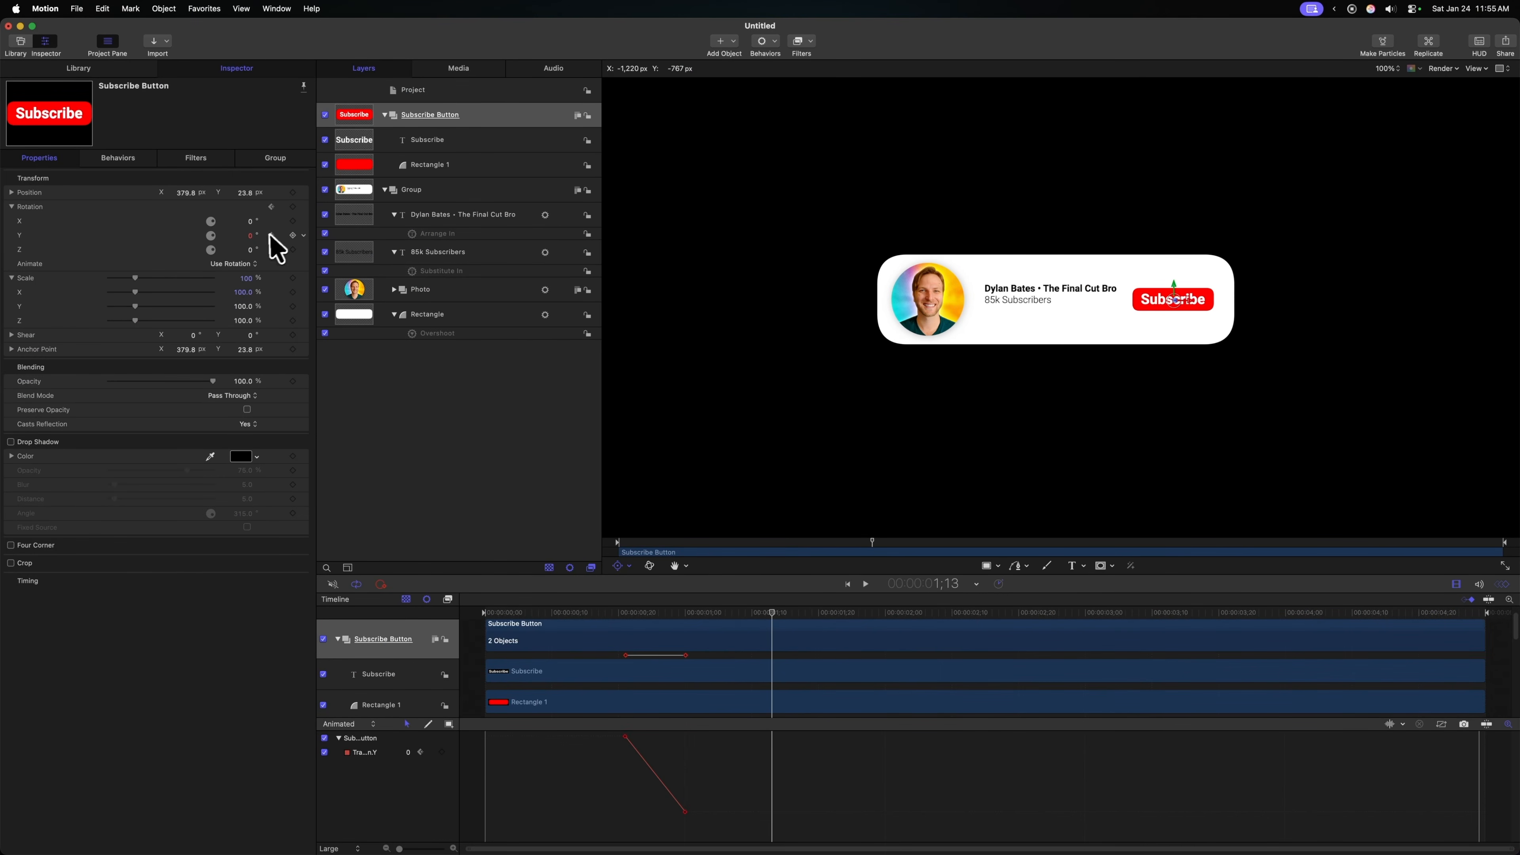
pyautogui.moveTo(250, 234); pyautogui.dragTo(249, 236)
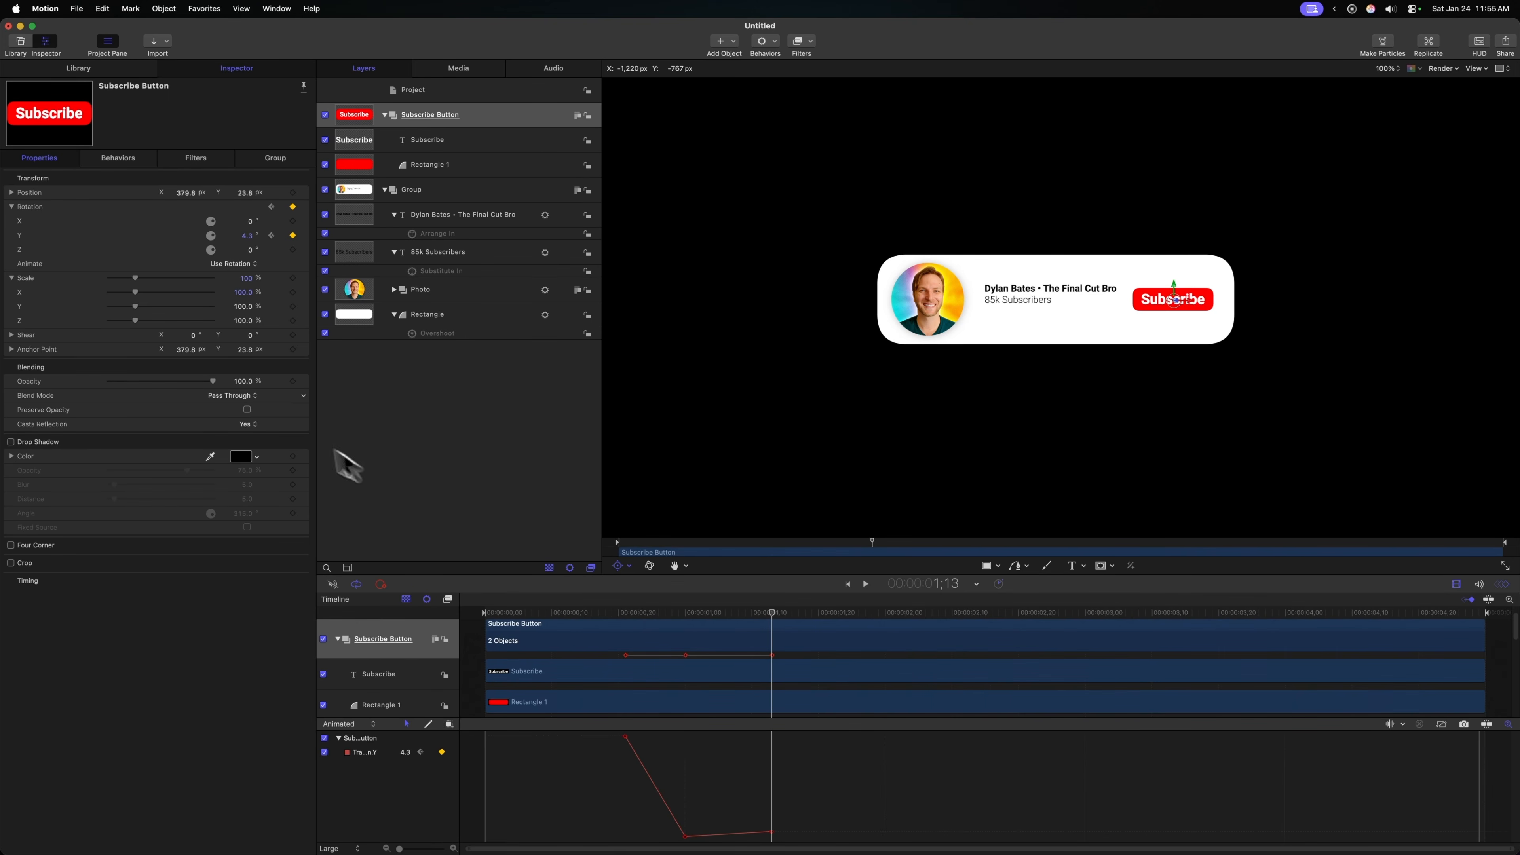
# Step: Play the animation from the start to review the Subscribe button's rotation and its timing with the card
pyautogui.click(739, 434)
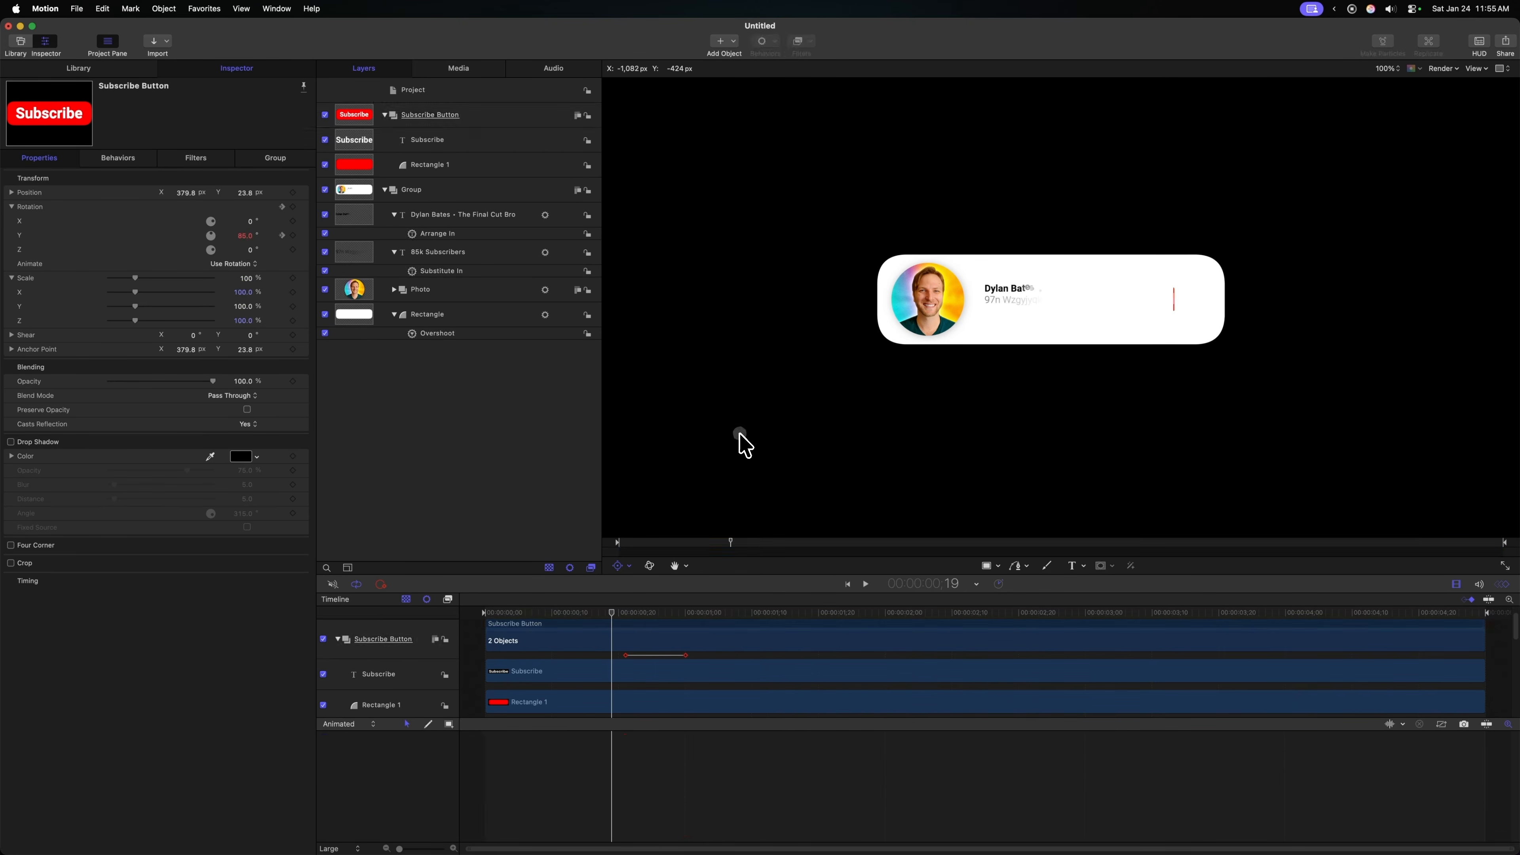
pyautogui.press('space')
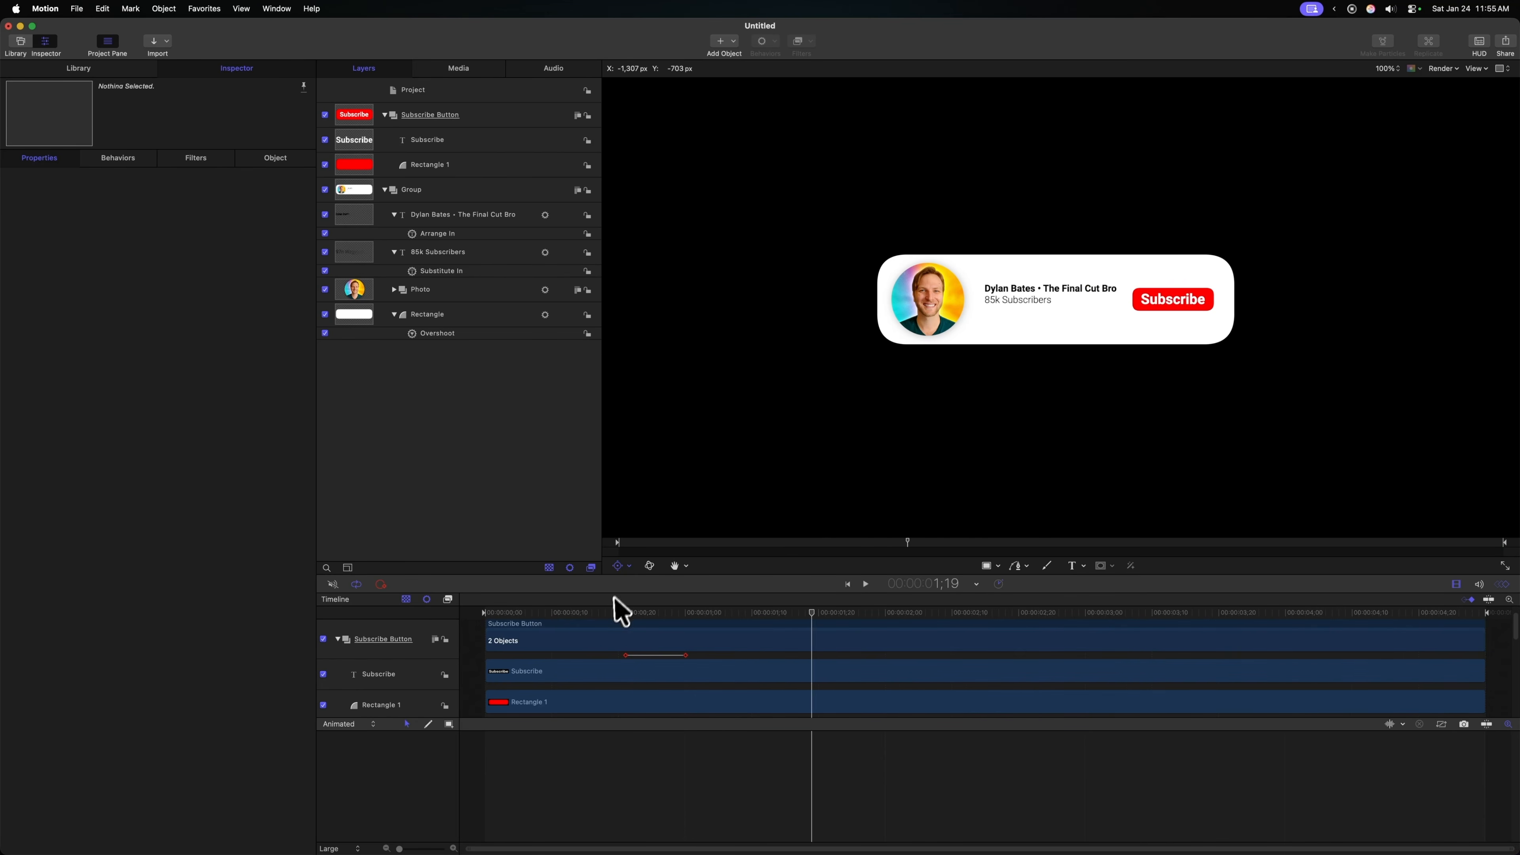
pyautogui.moveTo(620, 611); pyautogui.dragTo(481, 626)
pyautogui.press('space')
pyautogui.press('space')
pyautogui.moveTo(576, 615); pyautogui.dragTo(471, 621)
pyautogui.press('space')
pyautogui.press('space')
# Step: Trim the start of the Subscribe Button group to its first rotation keyframe at frame 21
pyautogui.moveTo(585, 612); pyautogui.dragTo(619, 617)
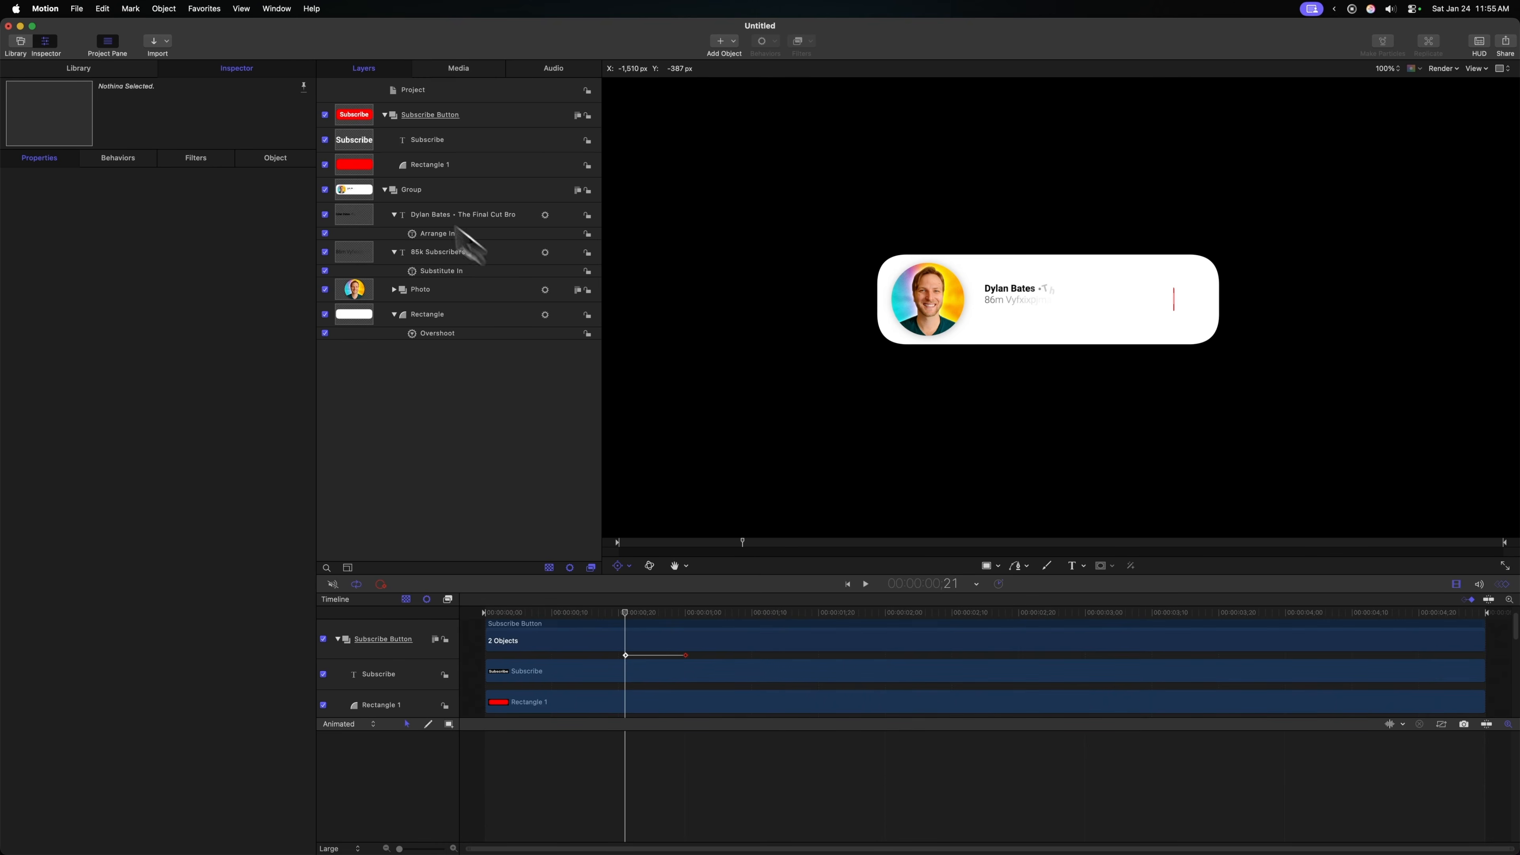
pyautogui.click(353, 126)
pyautogui.press('i')
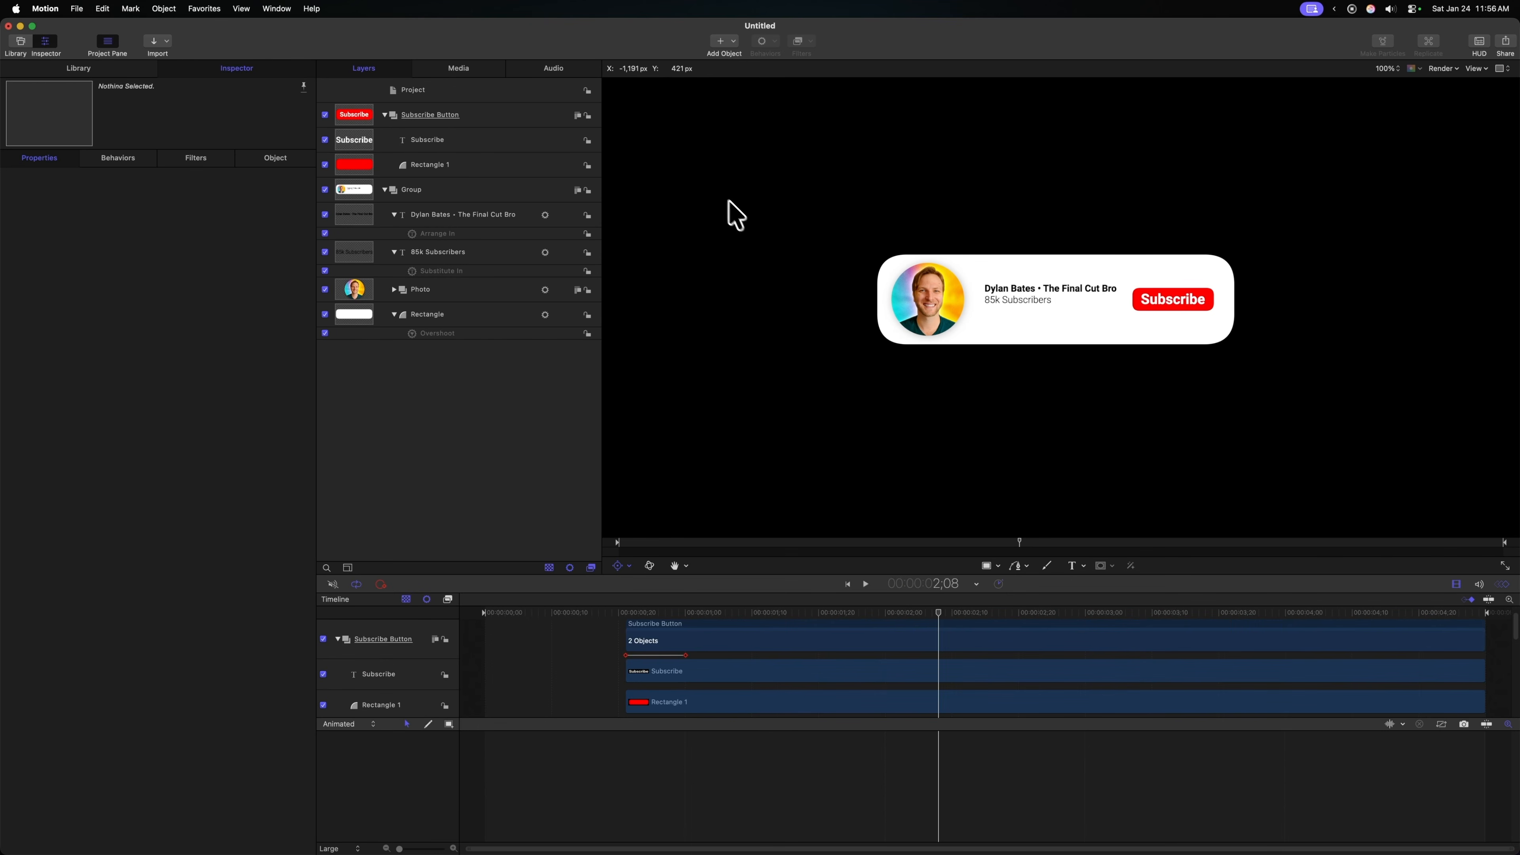
# Step: Enable a drop shadow on the Subscribe Button group with a distance of 14 and a blur of 18
pyautogui.click(488, 122)
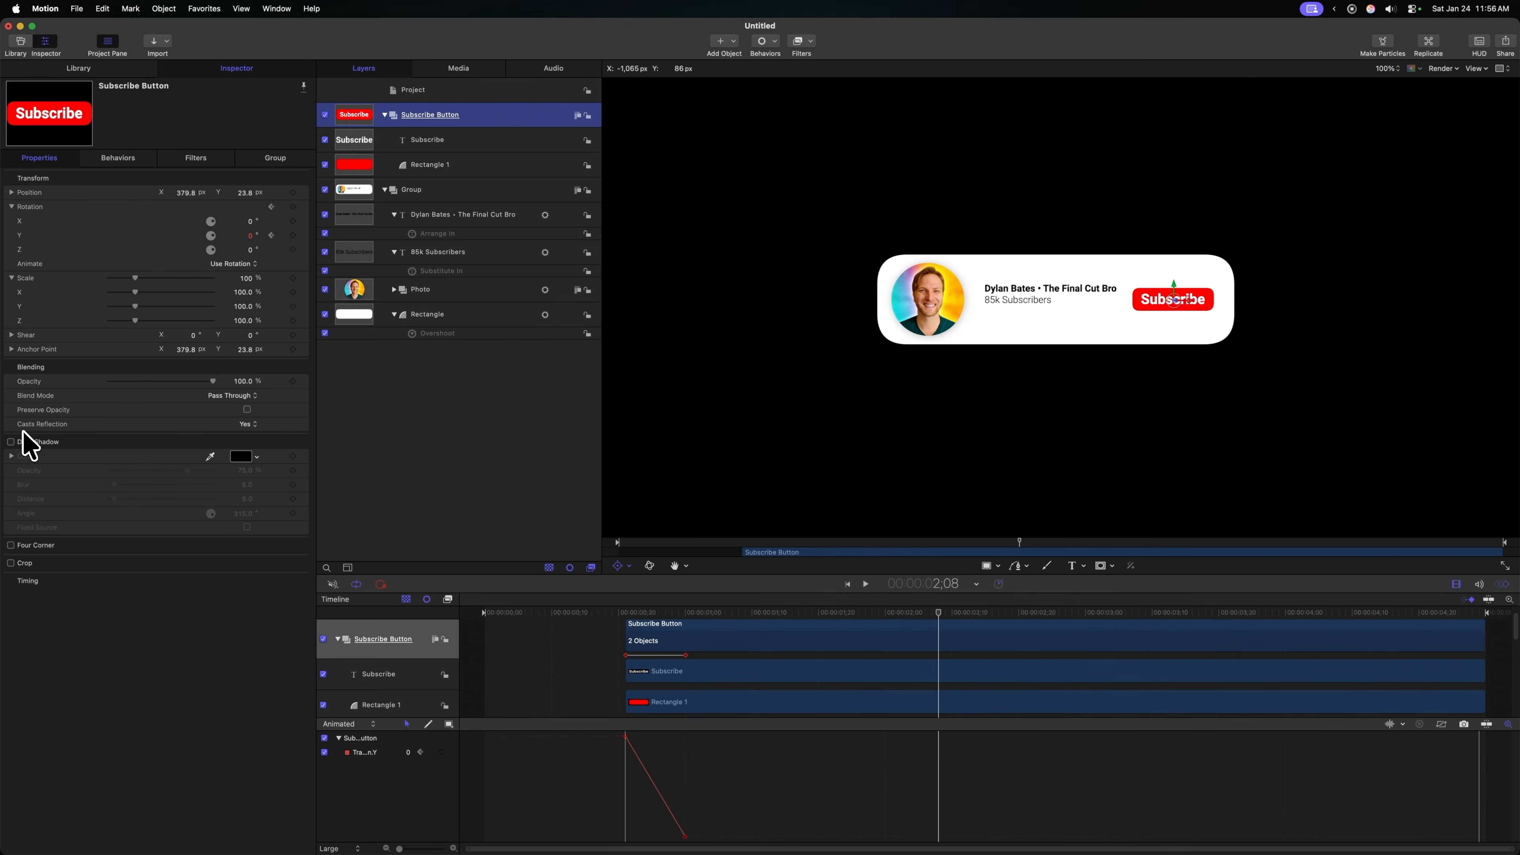
pyautogui.click(10, 442)
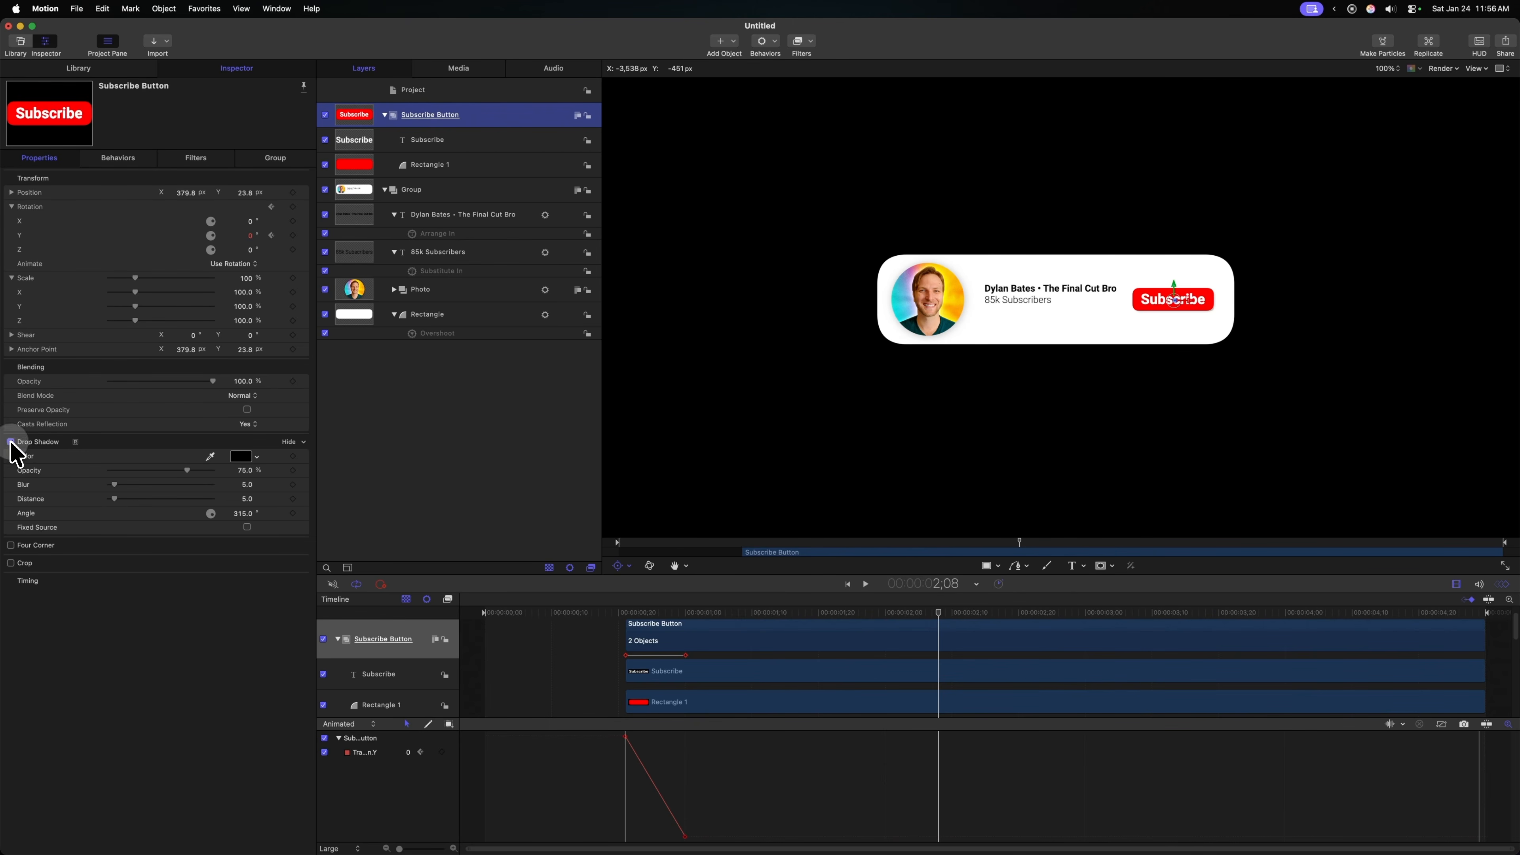
pyautogui.moveTo(116, 501); pyautogui.dragTo(128, 502)
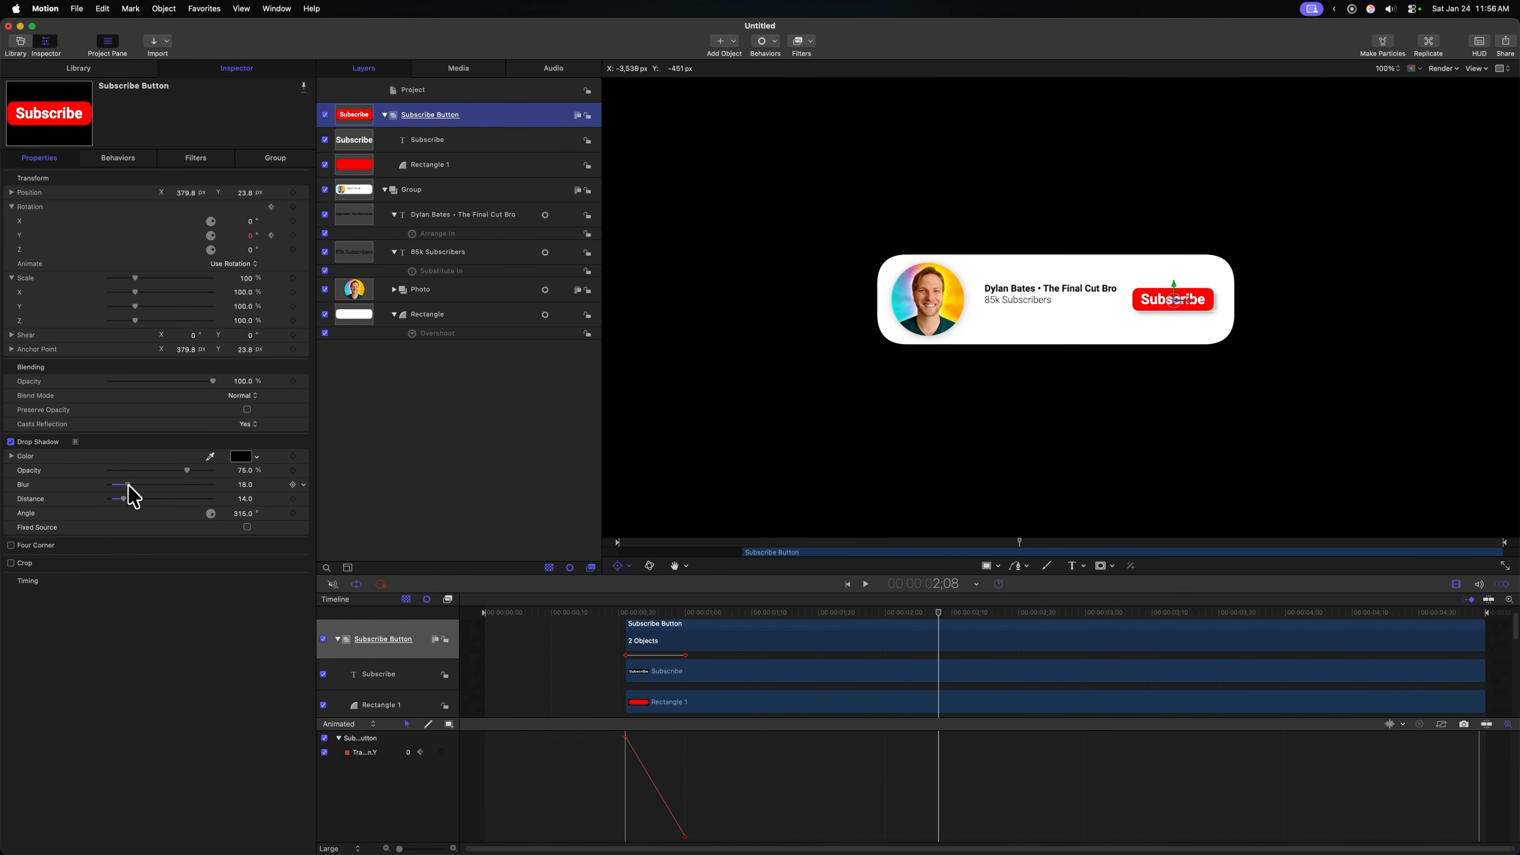
pyautogui.click(468, 446)
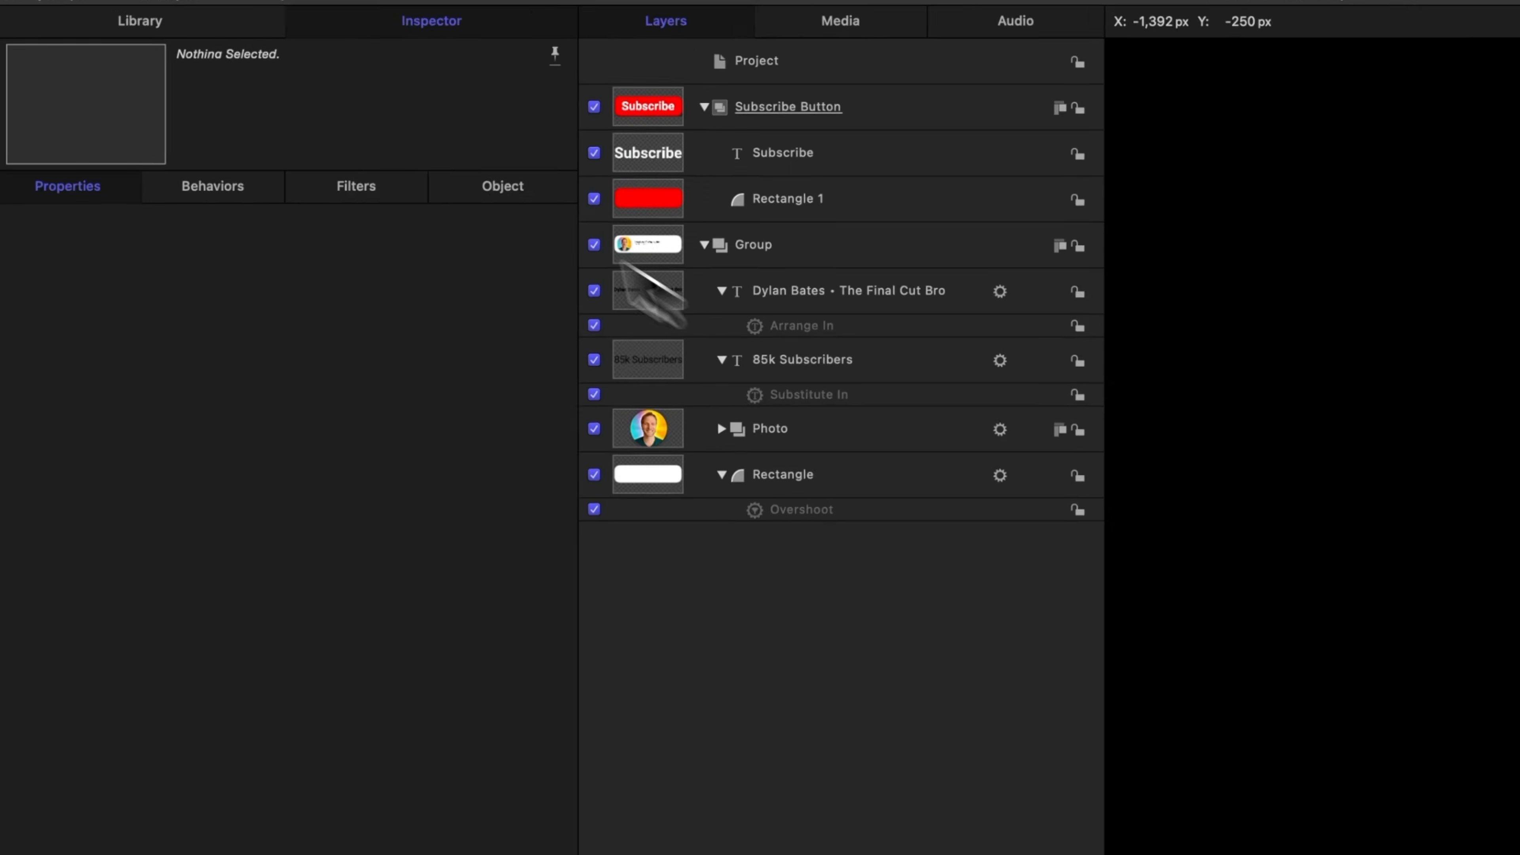
# Step: Add the library's Arrow Cursor shape in a new group above all layers and place it beyond the white card's upper-right corner
pyautogui.click(102, 69)
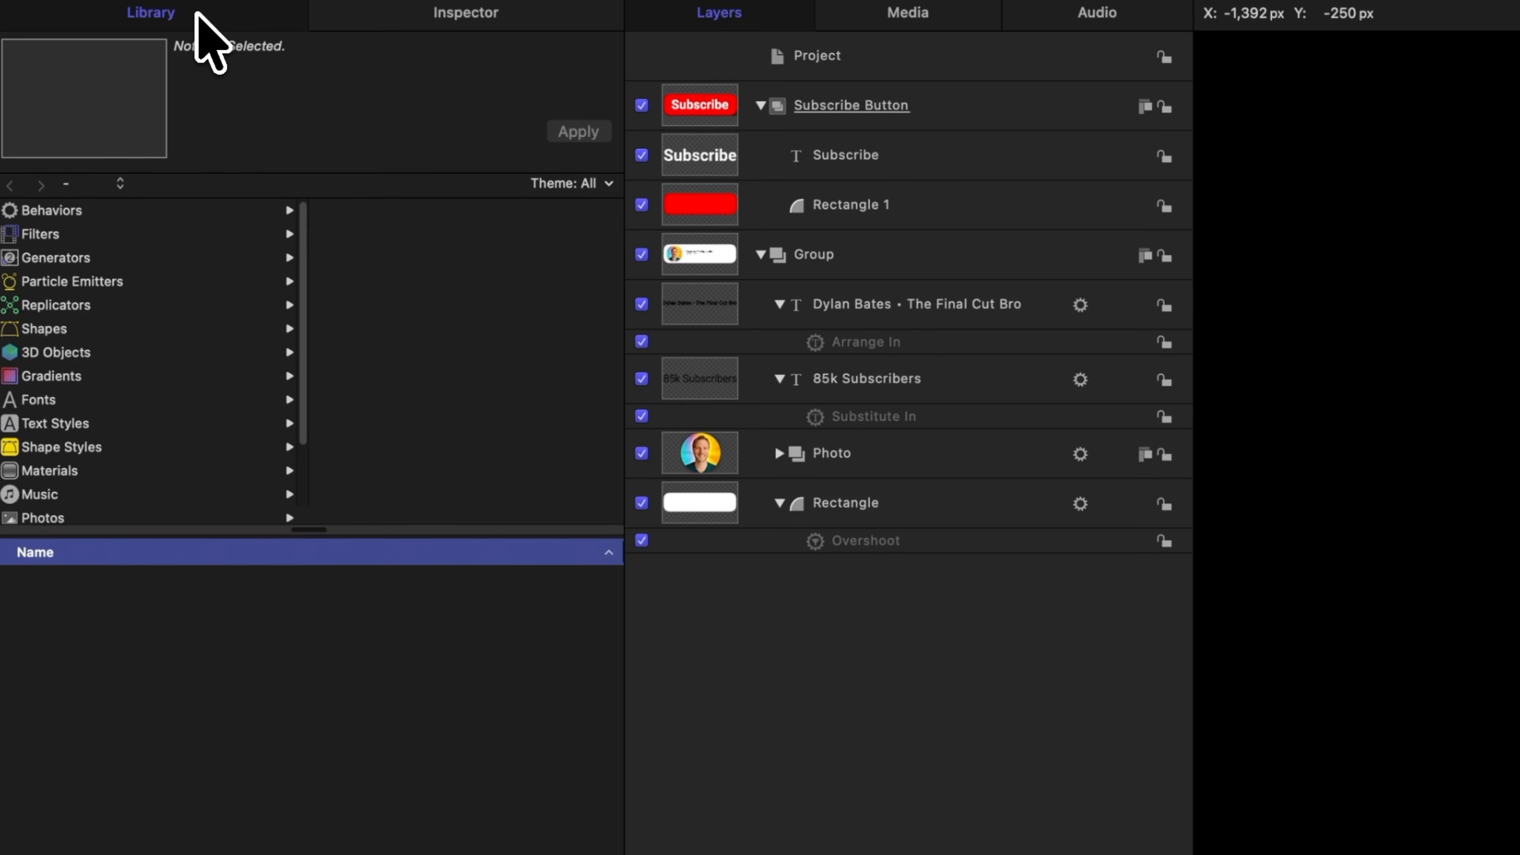
pyautogui.click(71, 329)
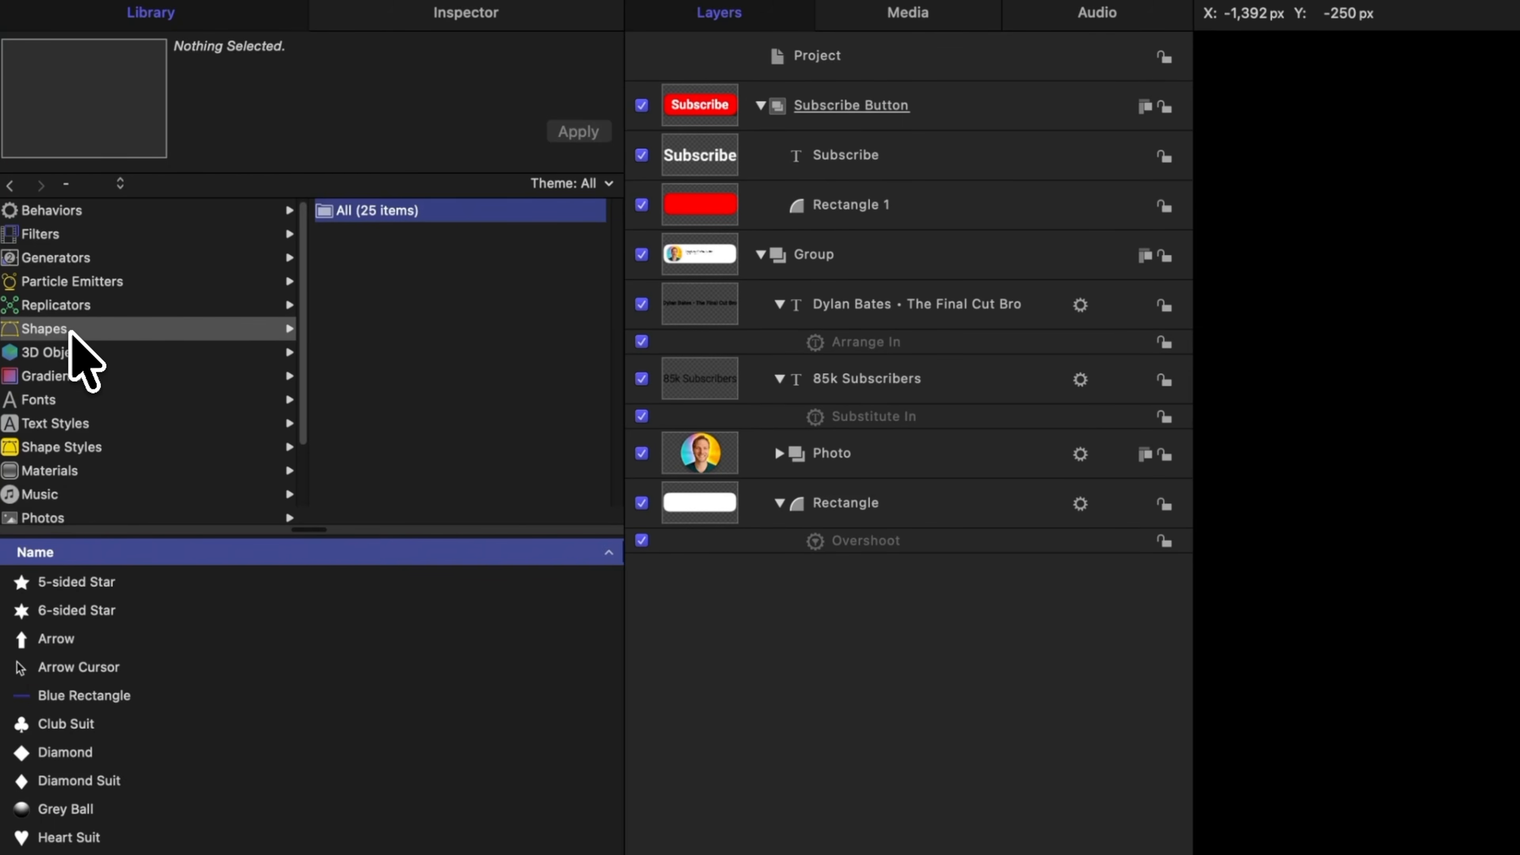
pyautogui.click(118, 667)
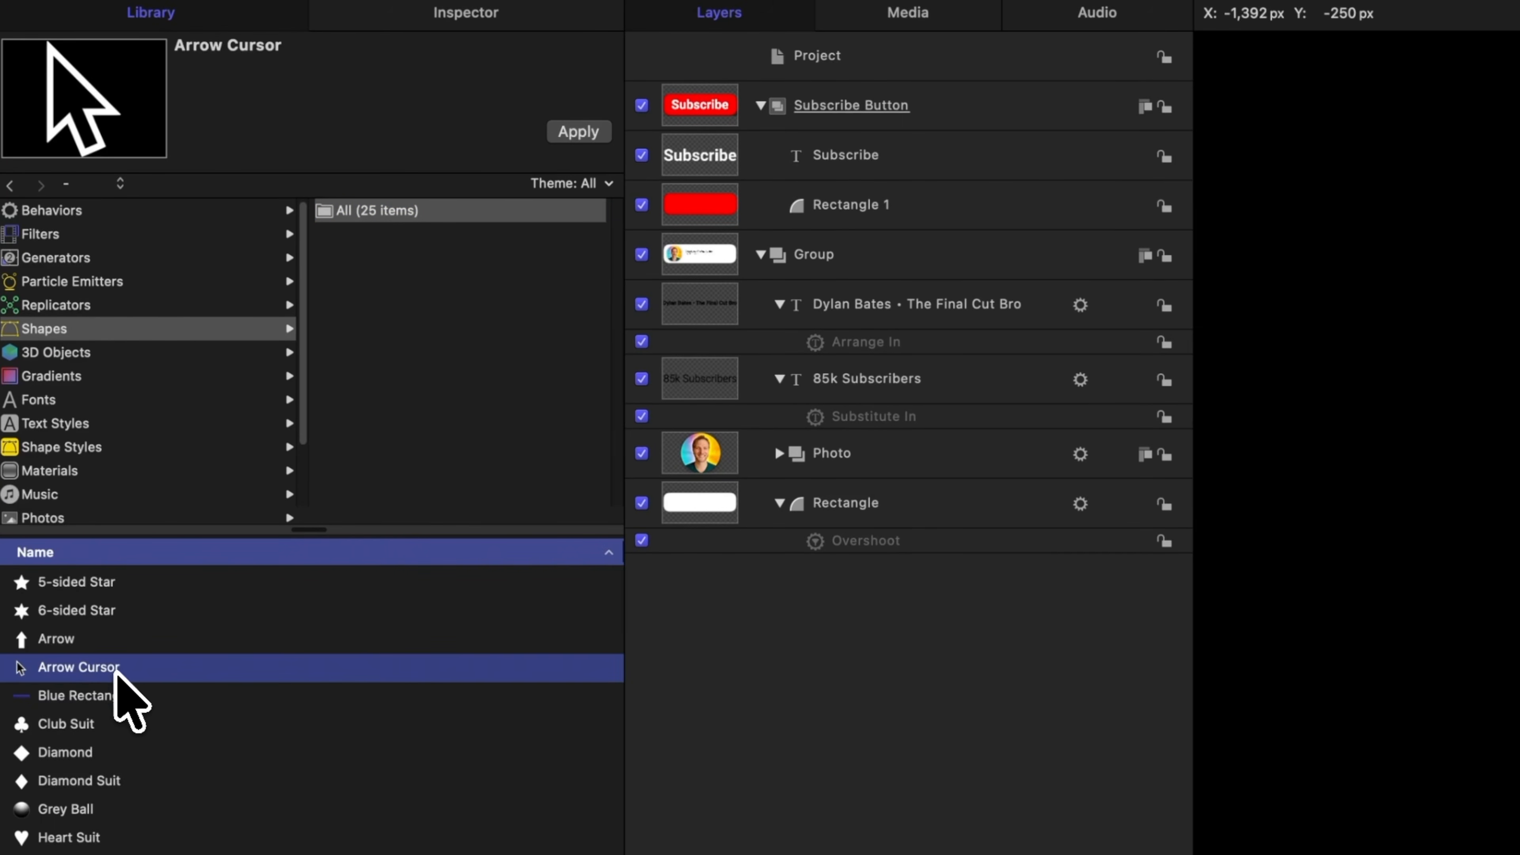
pyautogui.moveTo(63, 674); pyautogui.dragTo(772, 90)
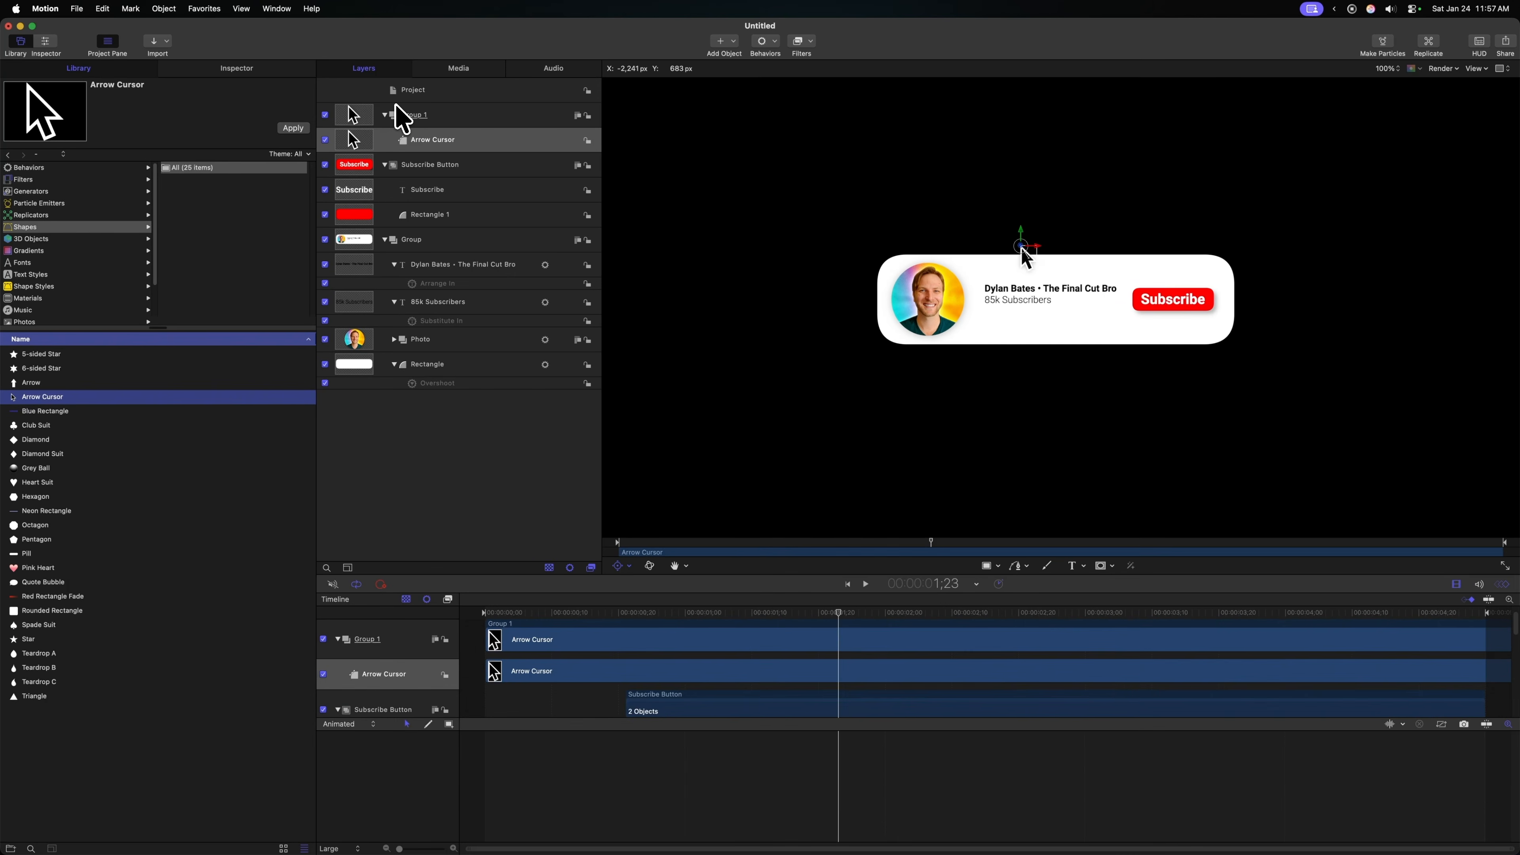
pyautogui.moveTo(1027, 258); pyautogui.dragTo(1296, 228)
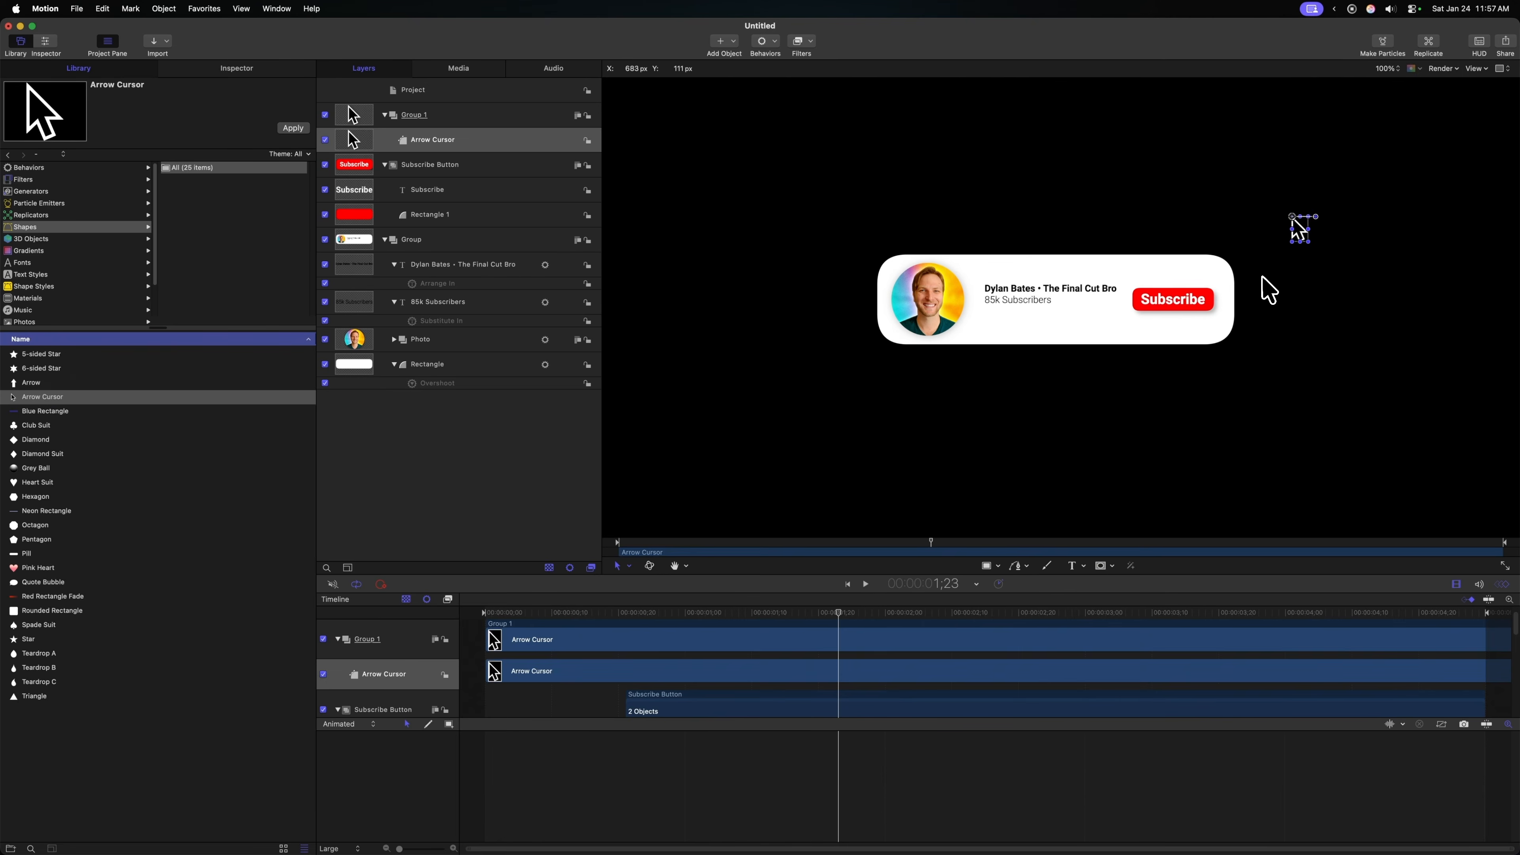
# Step: Apply the Basic Motion behavior Motion Path to the Arrow Cursor layer
pyautogui.press('super+minus')
pyautogui.press('super+minus')
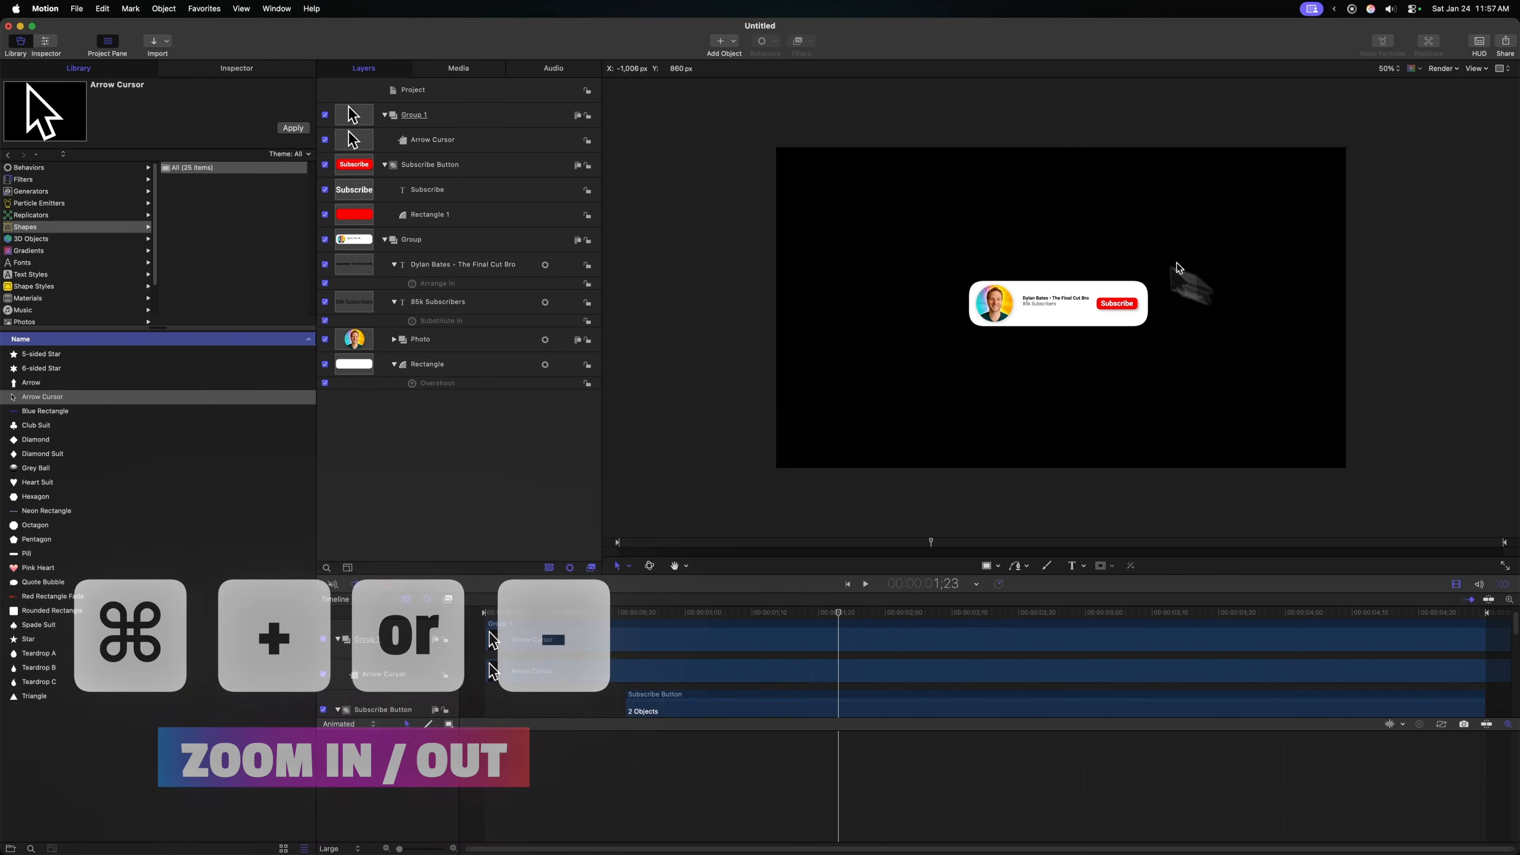
pyautogui.click(444, 141)
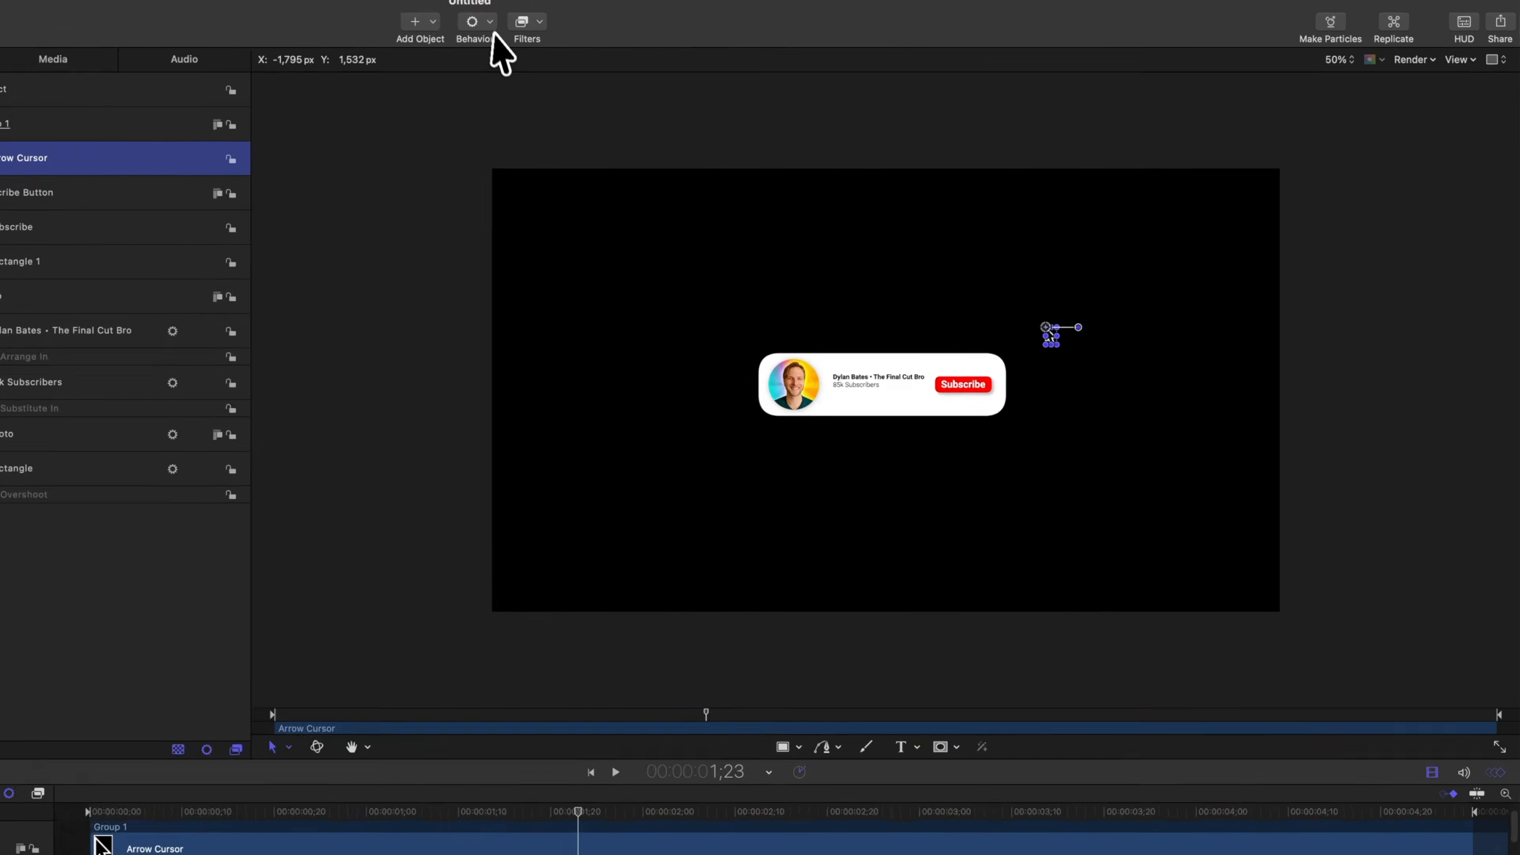
pyautogui.click(775, 42)
pyautogui.moveTo(406, 57)
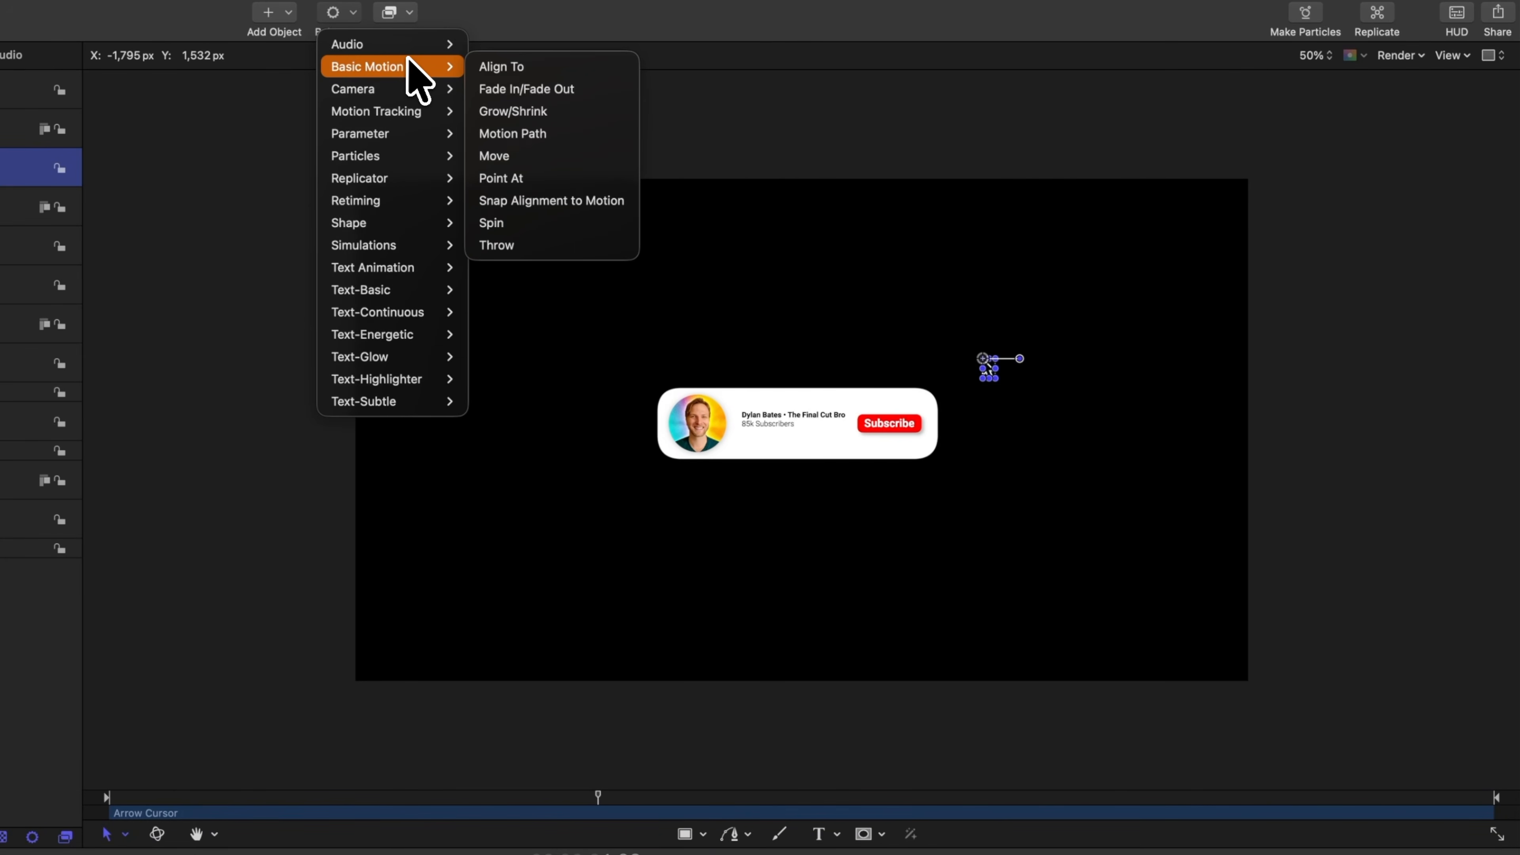
pyautogui.click(560, 135)
pyautogui.click(1140, 368)
# Step: Place the motion path's start point off-canvas at the lower right and its end point near the Subscribe button
pyautogui.press('super+minus')
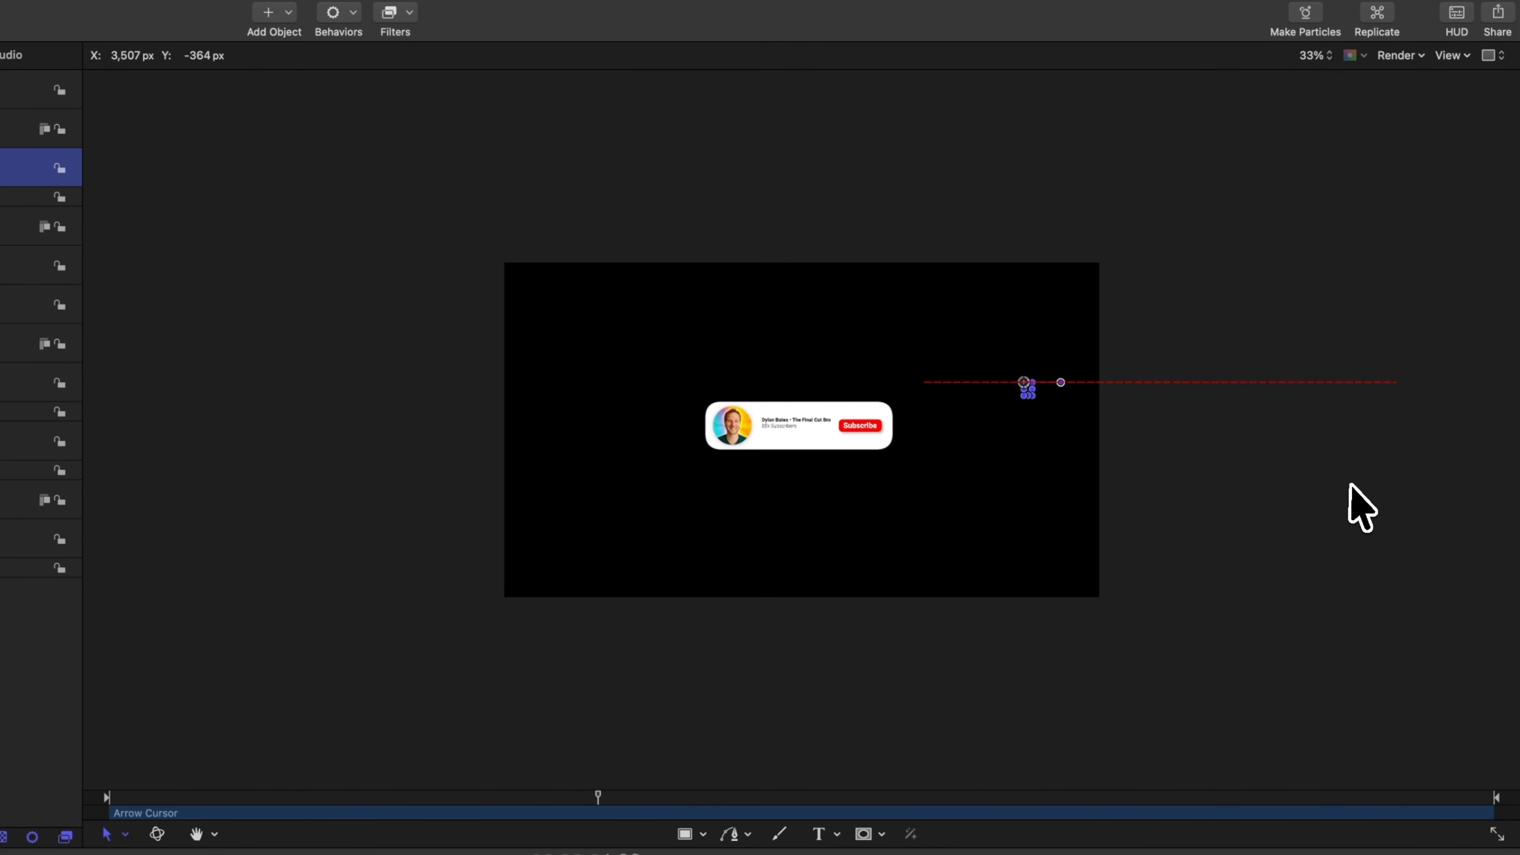
pyautogui.click(6, 197)
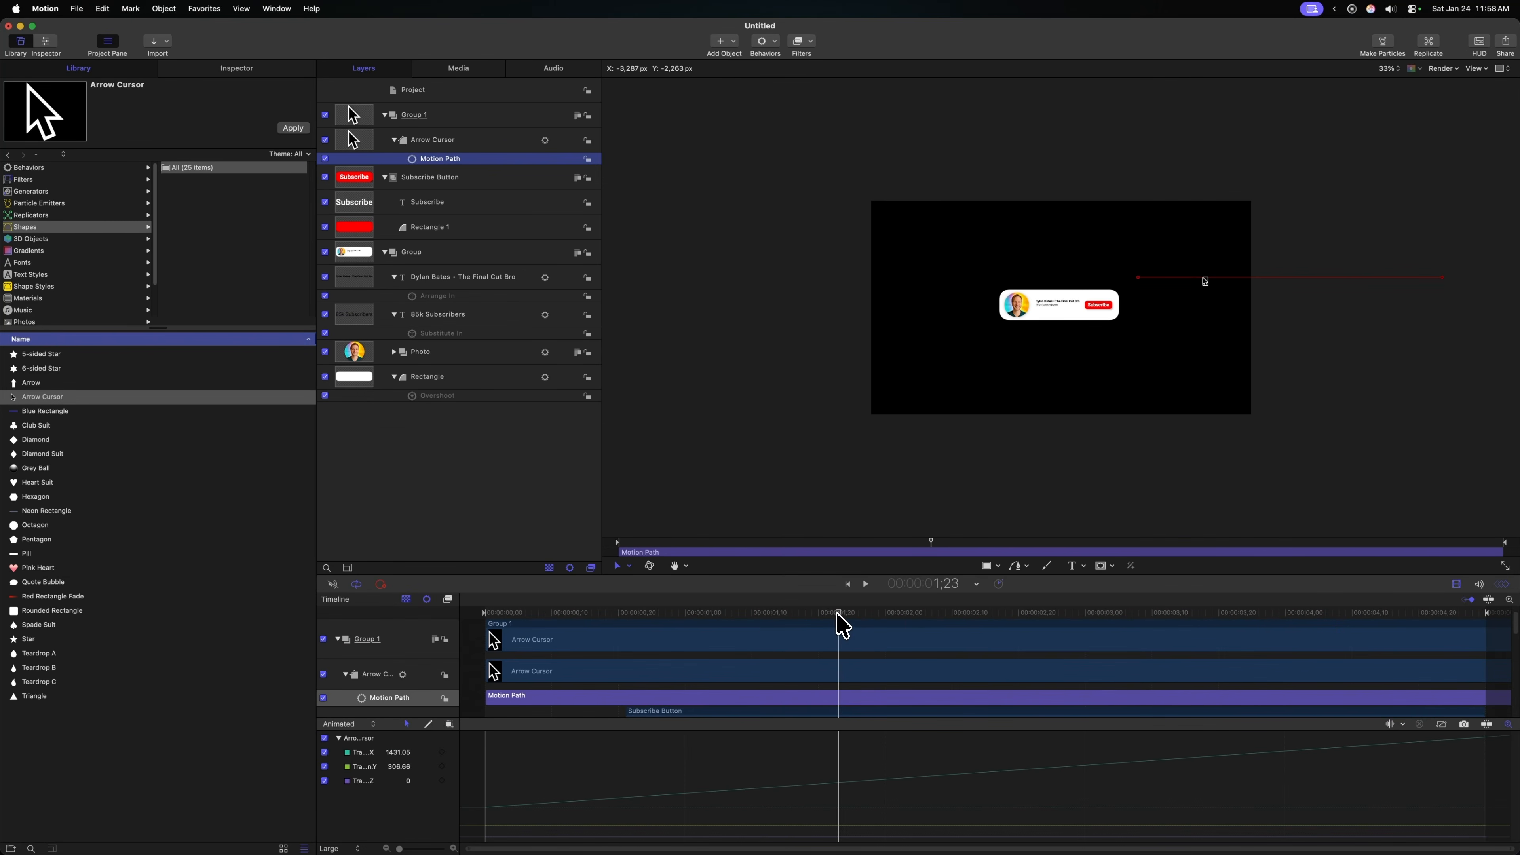
pyautogui.moveTo(842, 626); pyautogui.dragTo(511, 617)
pyautogui.moveTo(1140, 284); pyautogui.dragTo(1281, 470)
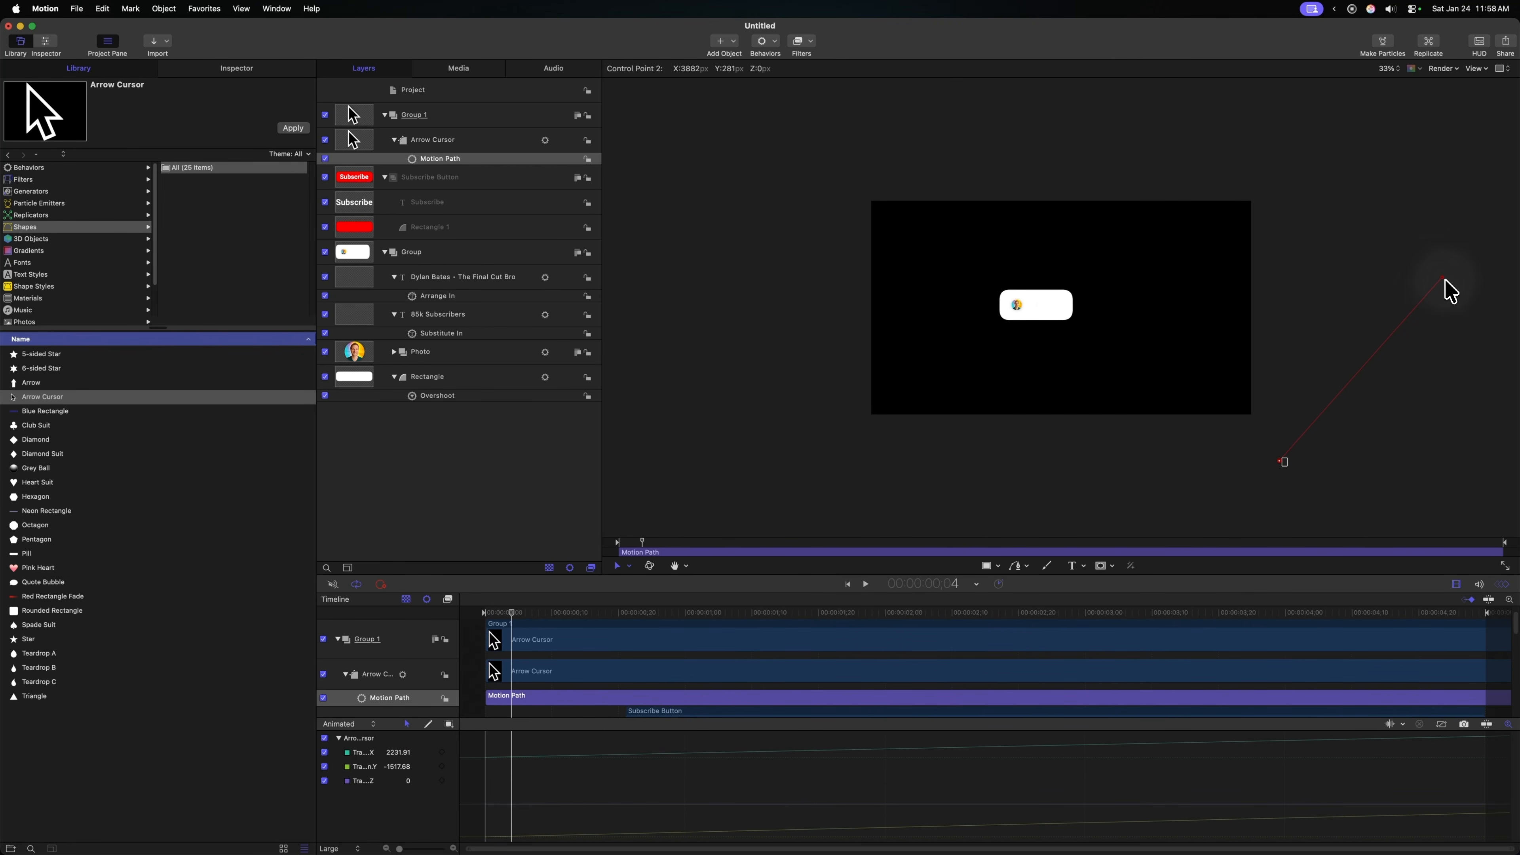
pyautogui.moveTo(1439, 279); pyautogui.dragTo(1117, 306)
# Step: Fine-tune the motion path's end point onto the Subscribe button's right end, at about X 492 px and Y 23 px
pyautogui.moveTo(521, 629); pyautogui.dragTo(754, 630)
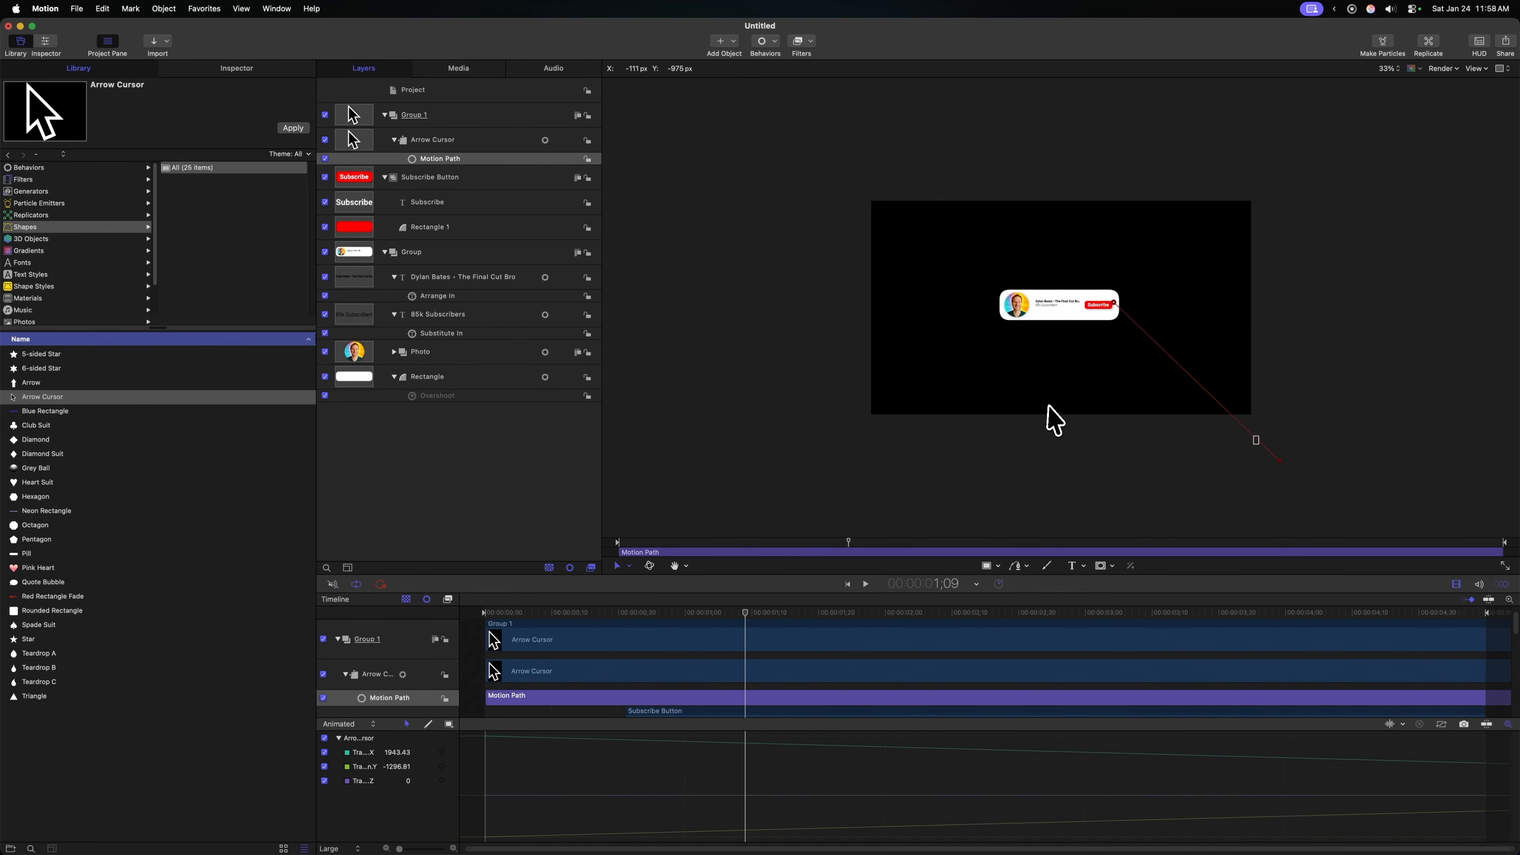
pyautogui.click(1051, 405)
pyautogui.press('super+equal')
pyautogui.press('super+equal')
pyautogui.click(504, 158)
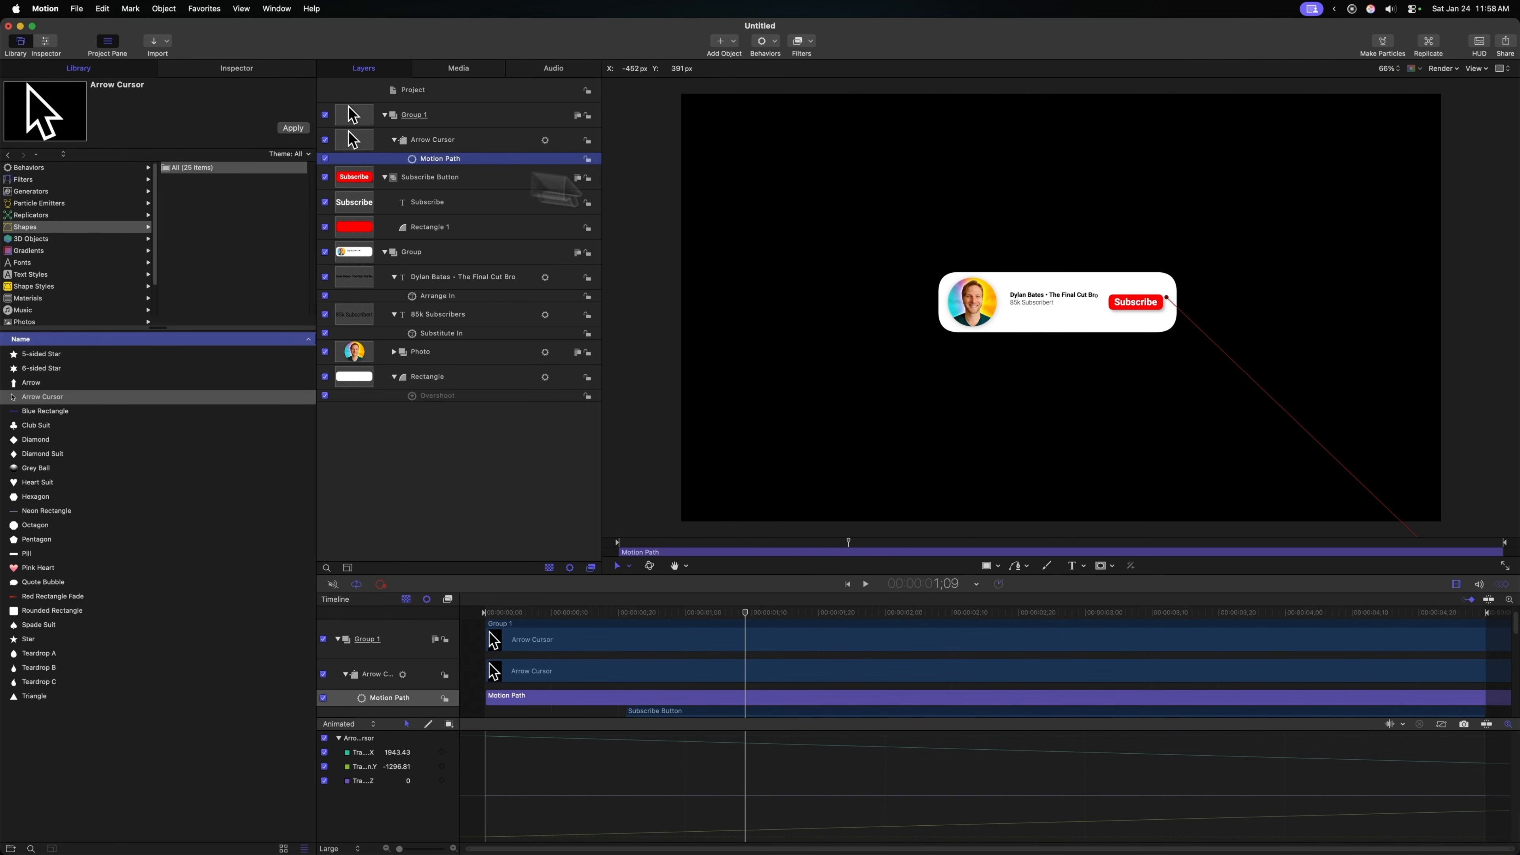
pyautogui.moveTo(1167, 298); pyautogui.dragTo(1159, 305)
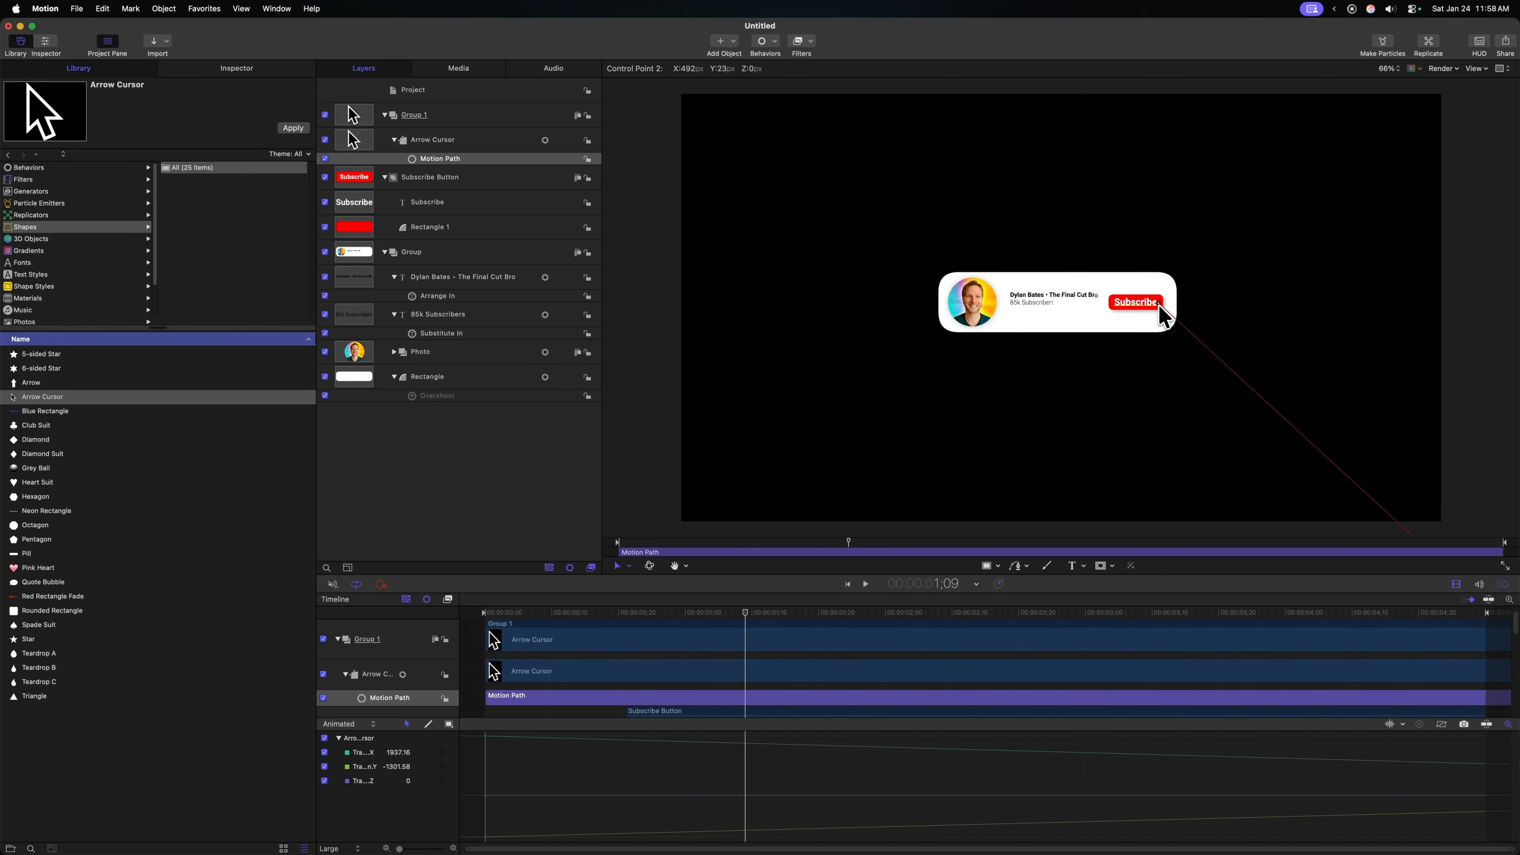
pyautogui.press('super+minus')
pyautogui.moveTo(718, 616); pyautogui.dragTo(1109, 645)
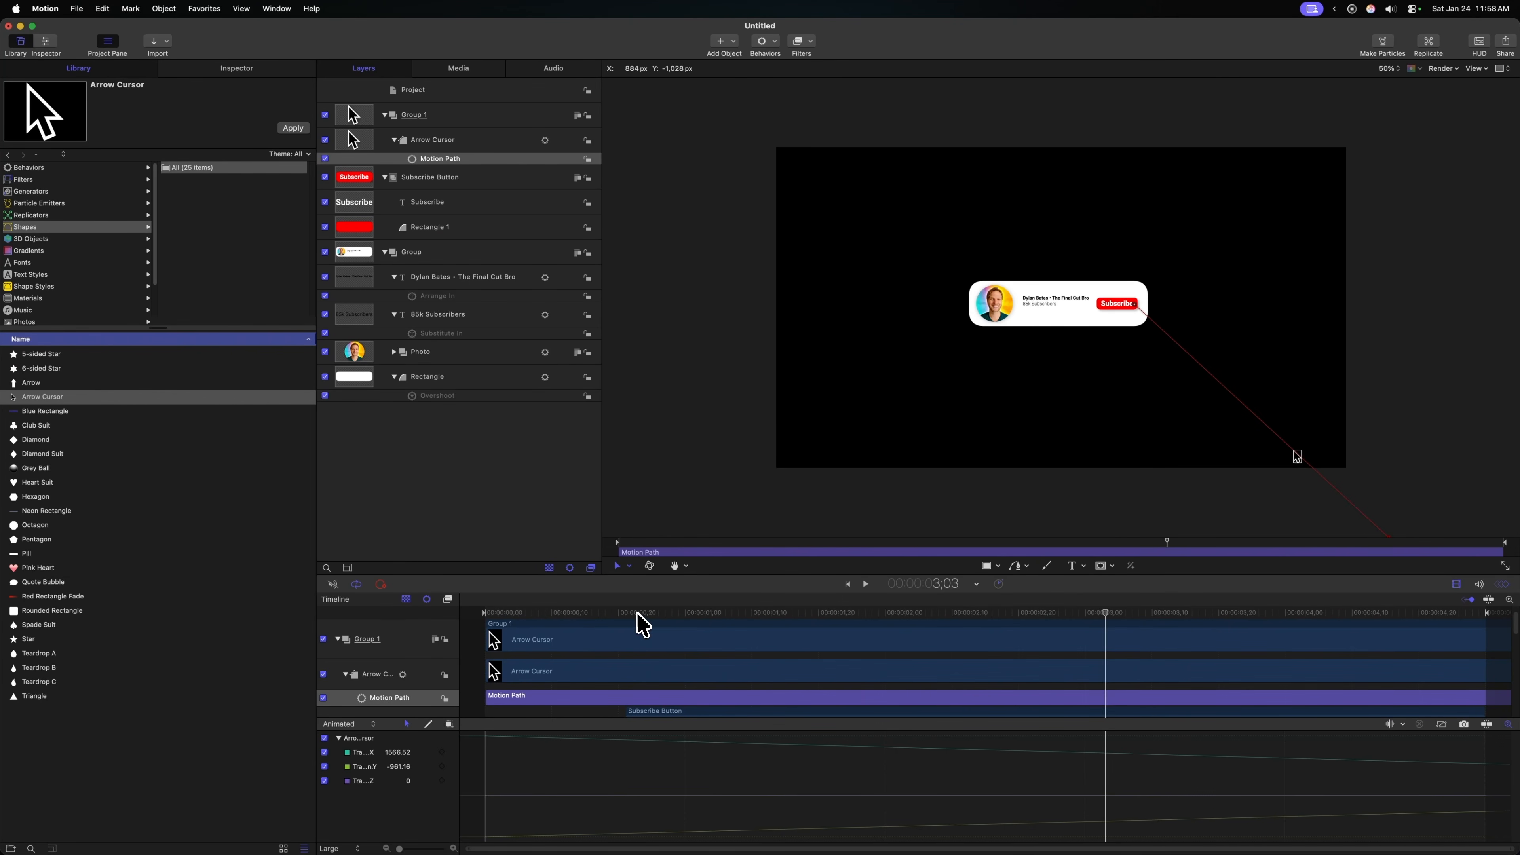
pyautogui.moveTo(644, 624); pyautogui.dragTo(609, 621)
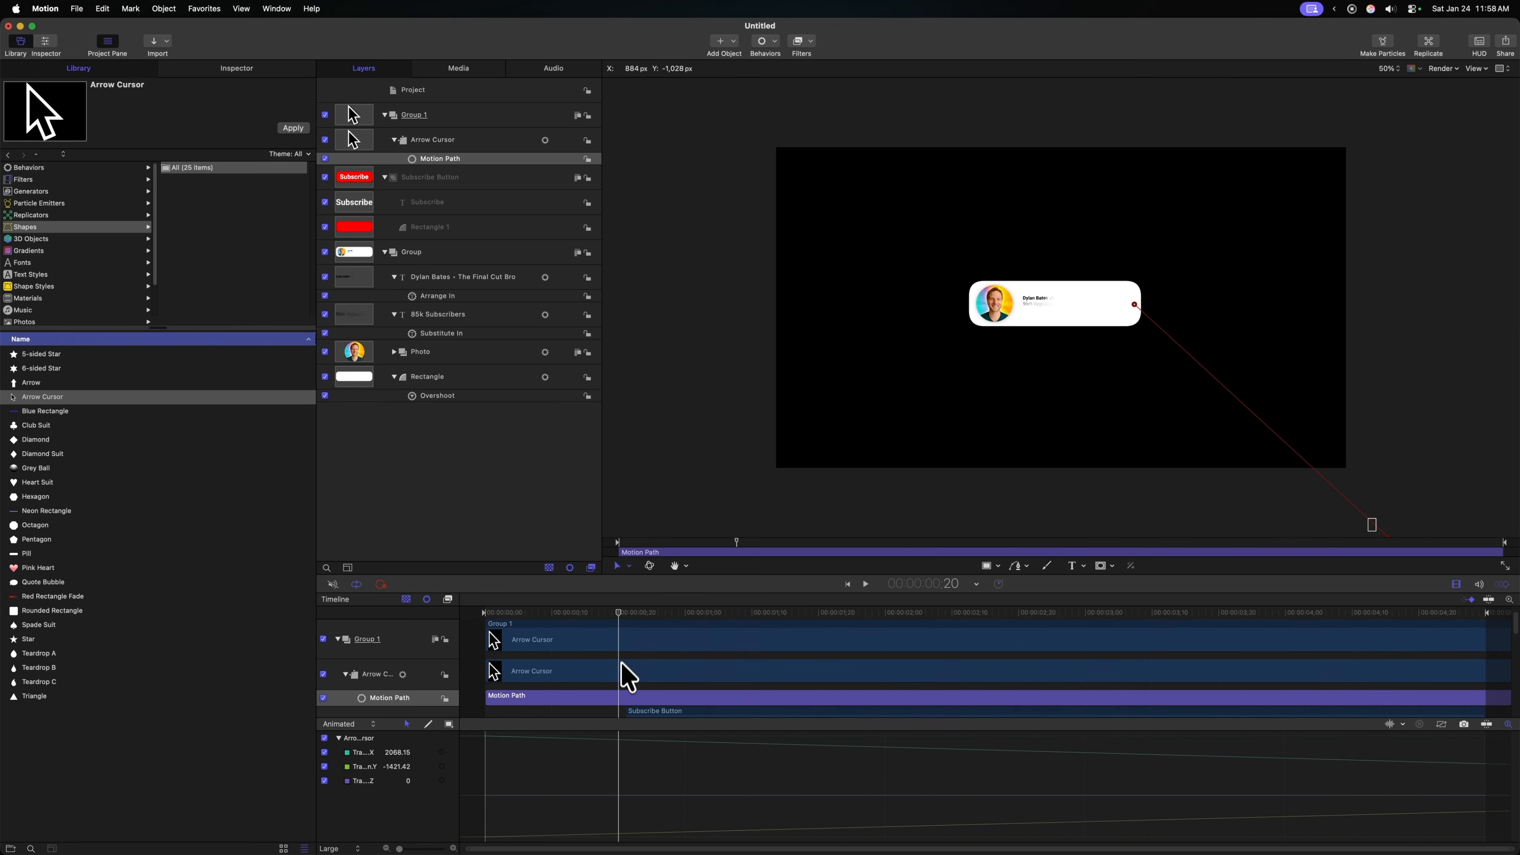
# Step: Rename the group containing the Arrow Cursor as "Cursor Group"
pyautogui.click(618, 637)
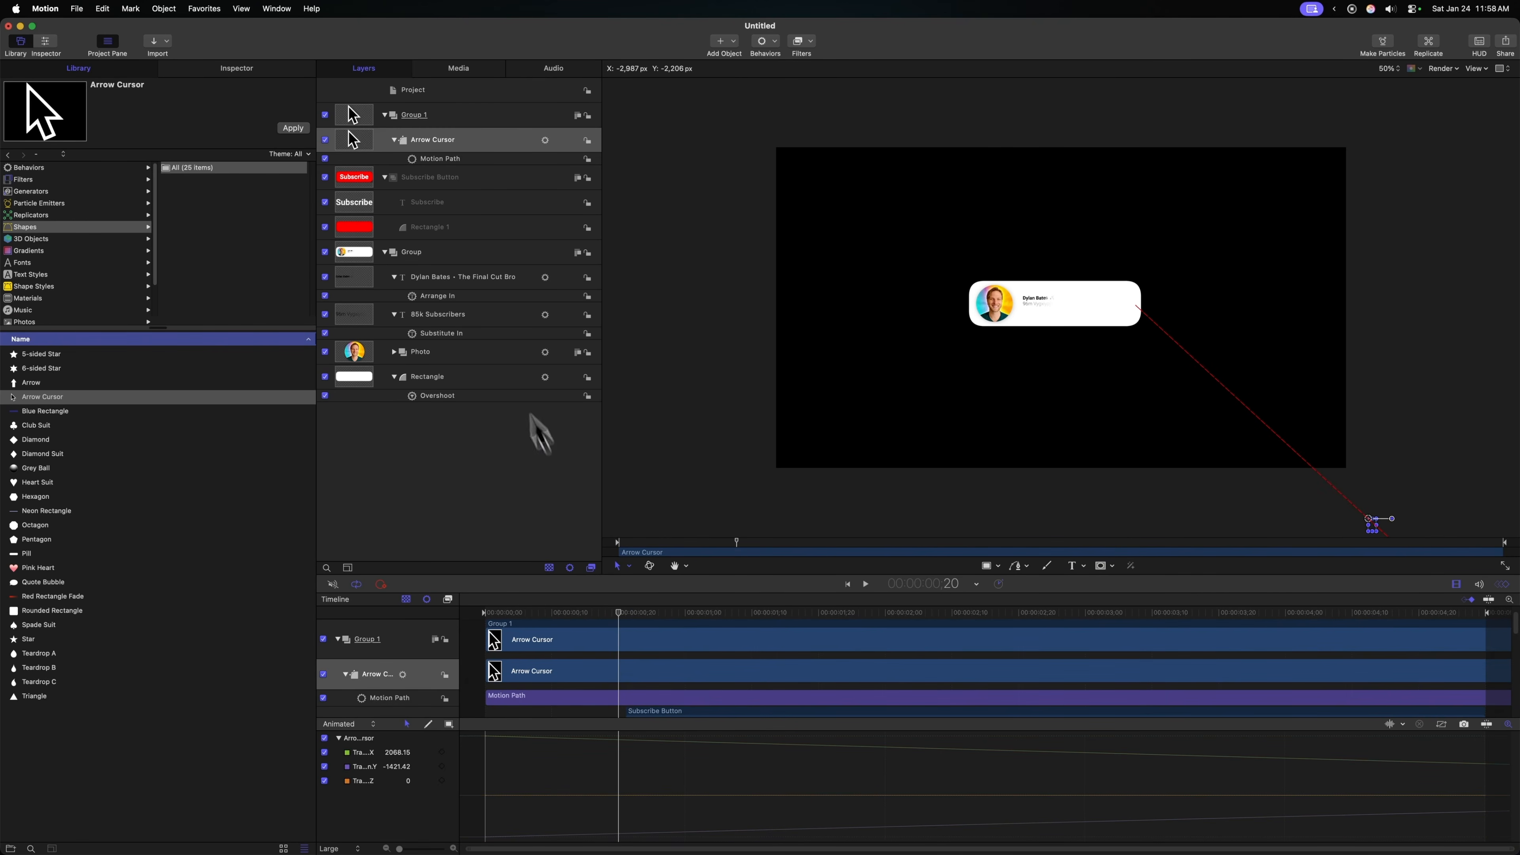
pyautogui.click(459, 123)
pyautogui.doubleClick(427, 113)
pyautogui.write('Cursor Group')
pyautogui.press('Return')
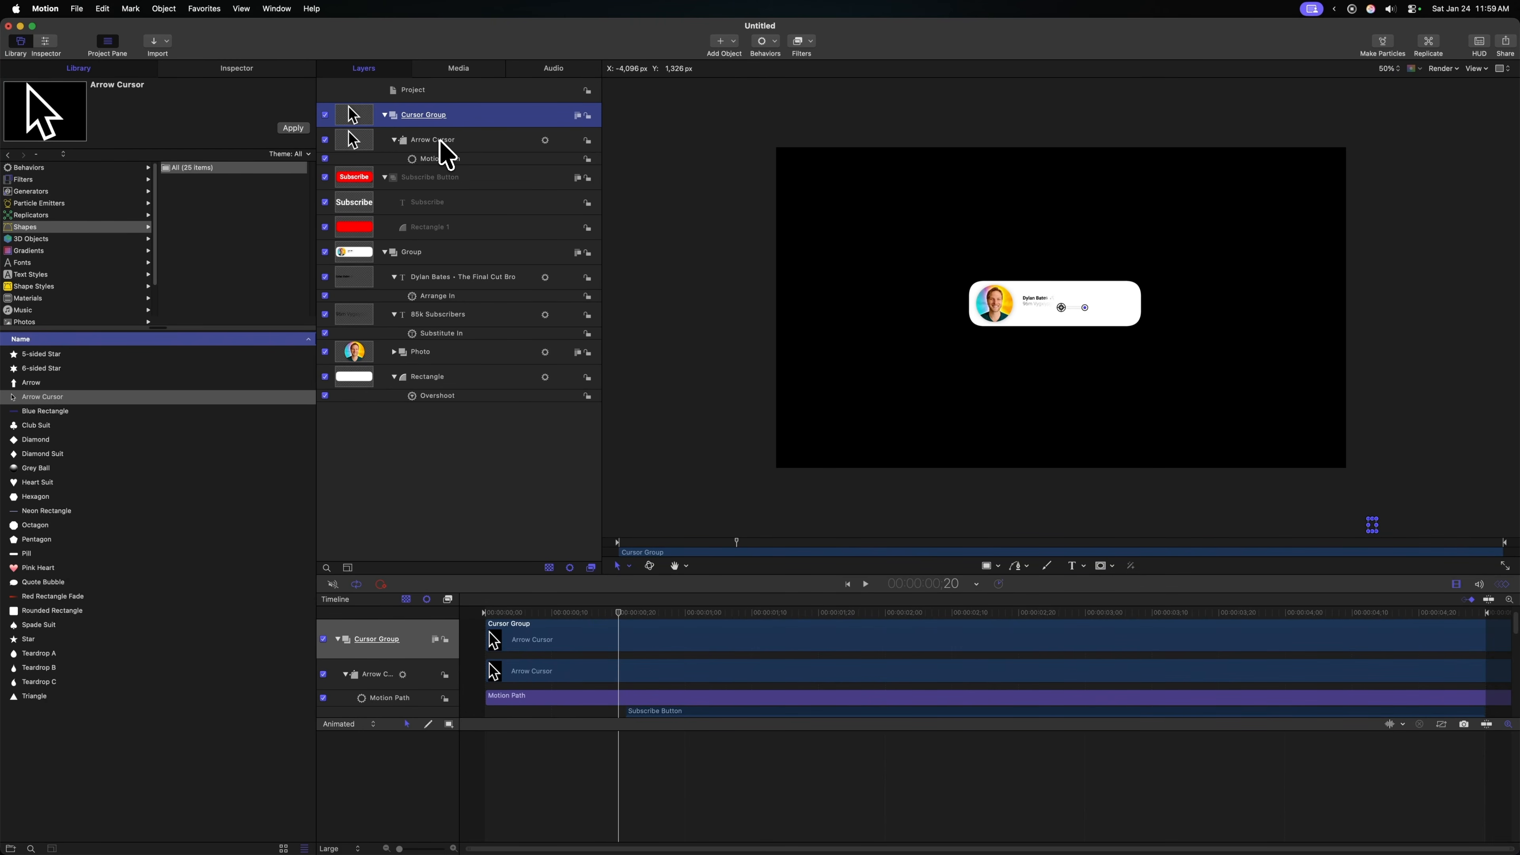
# Step: Set the Cursor Group's in point at frame 20 and the Motion Path behavior's out point at 1;10, and play it back
pyautogui.press('i')
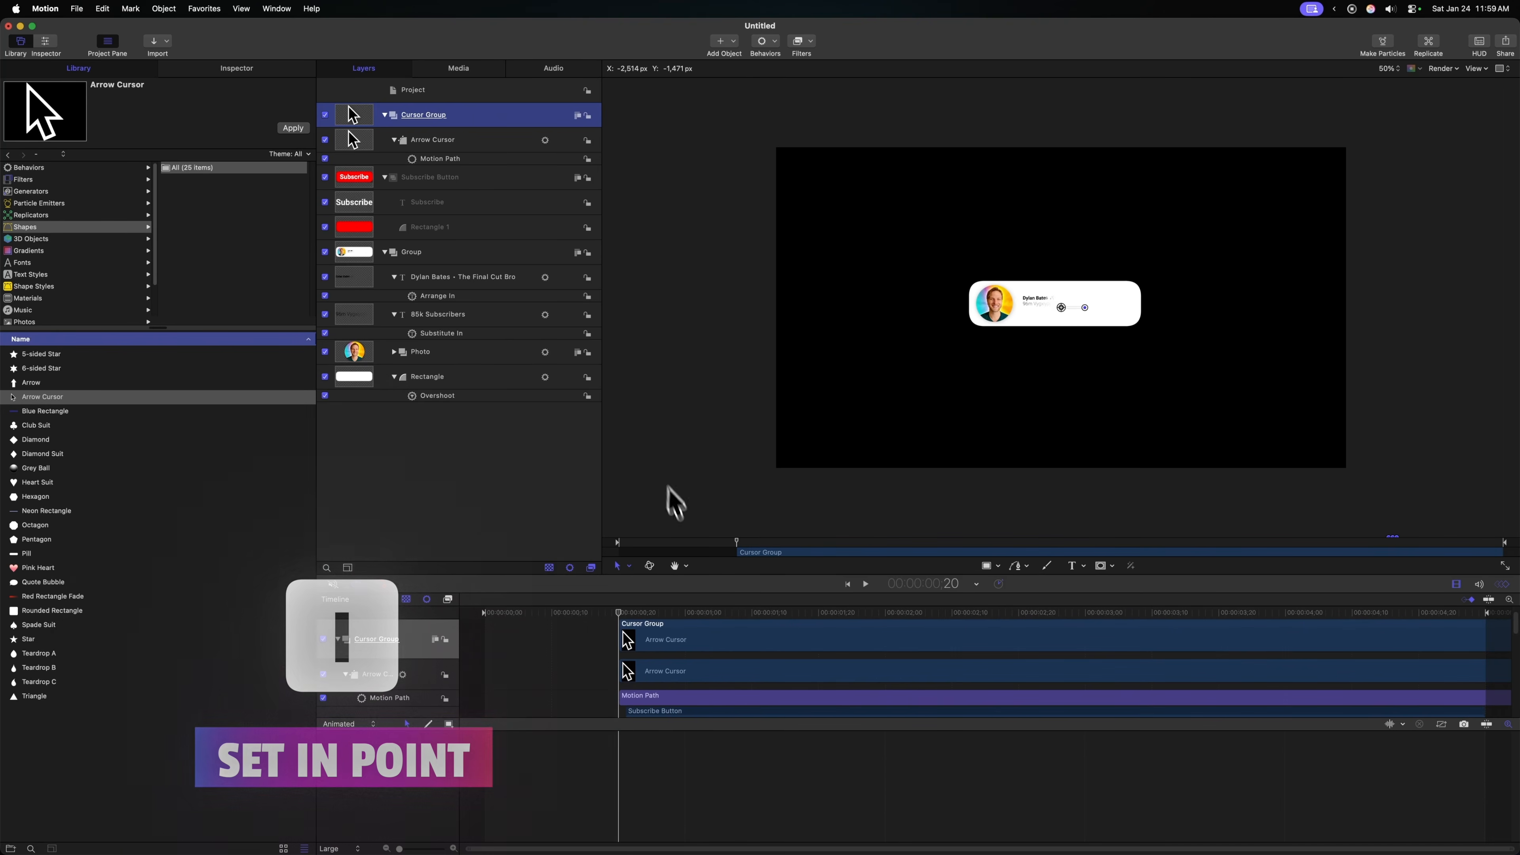
pyautogui.moveTo(703, 613); pyautogui.dragTo(754, 609)
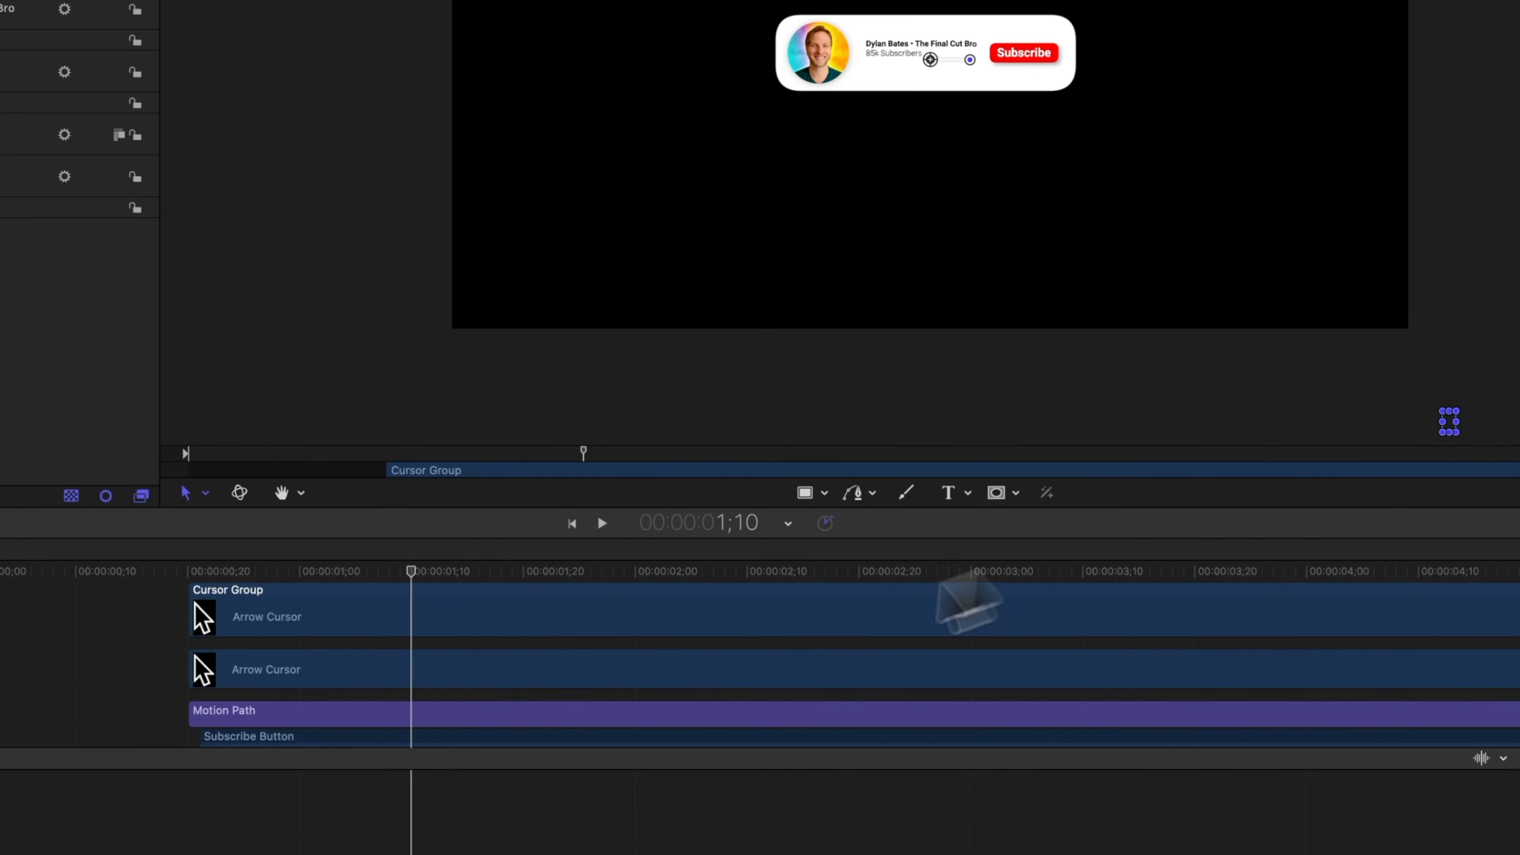
pyautogui.click(389, 714)
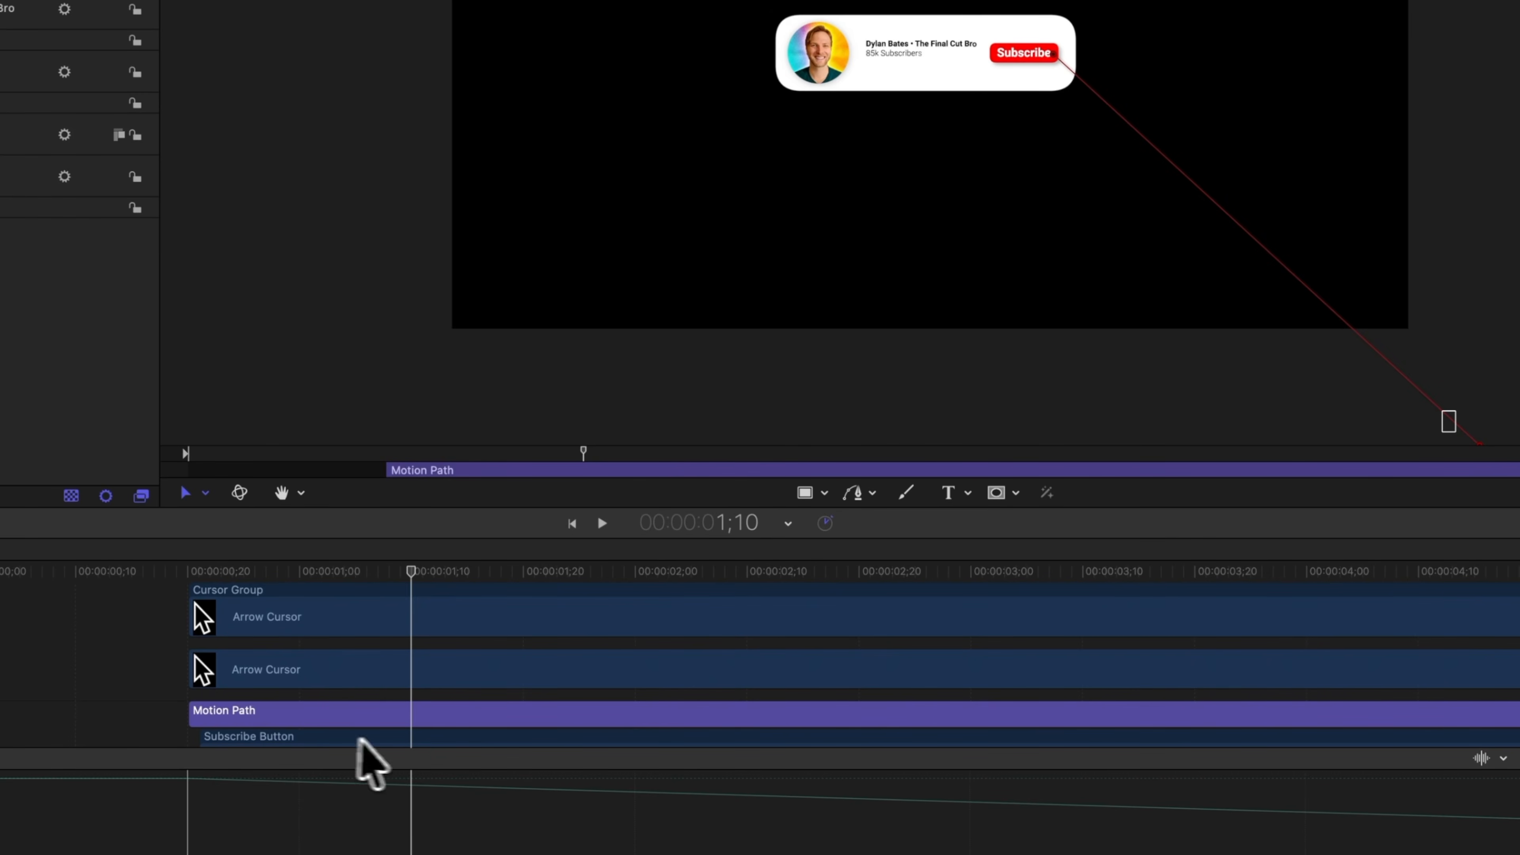
pyautogui.moveTo(413, 576)
pyautogui.mouseDown()
pyautogui.moveTo(458, 576)
pyautogui.moveTo(368, 578)
pyautogui.moveTo(411, 579)
pyautogui.mouseUp()
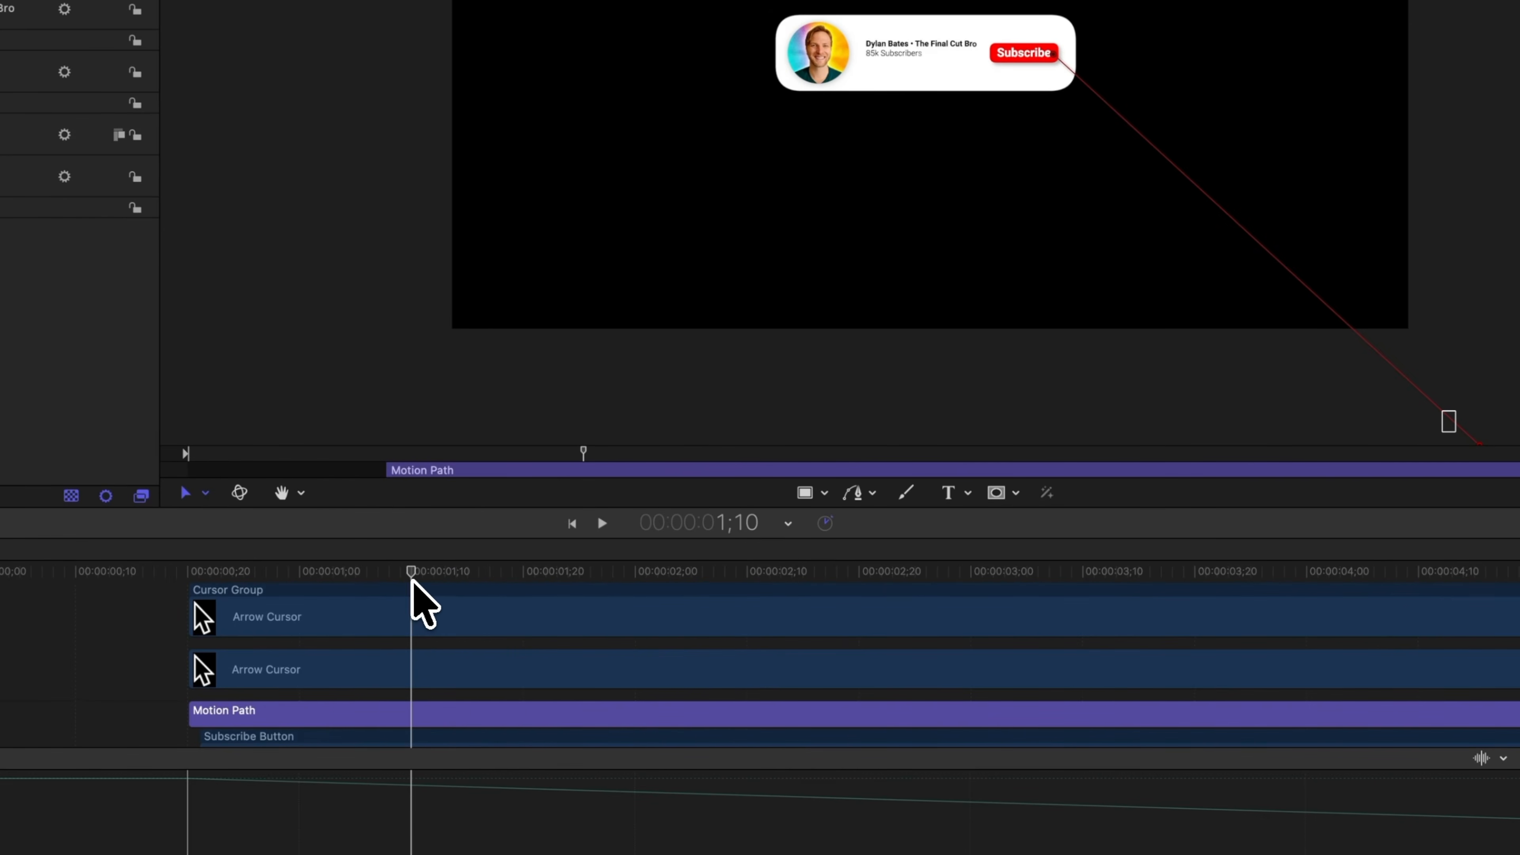
pyautogui.press('o')
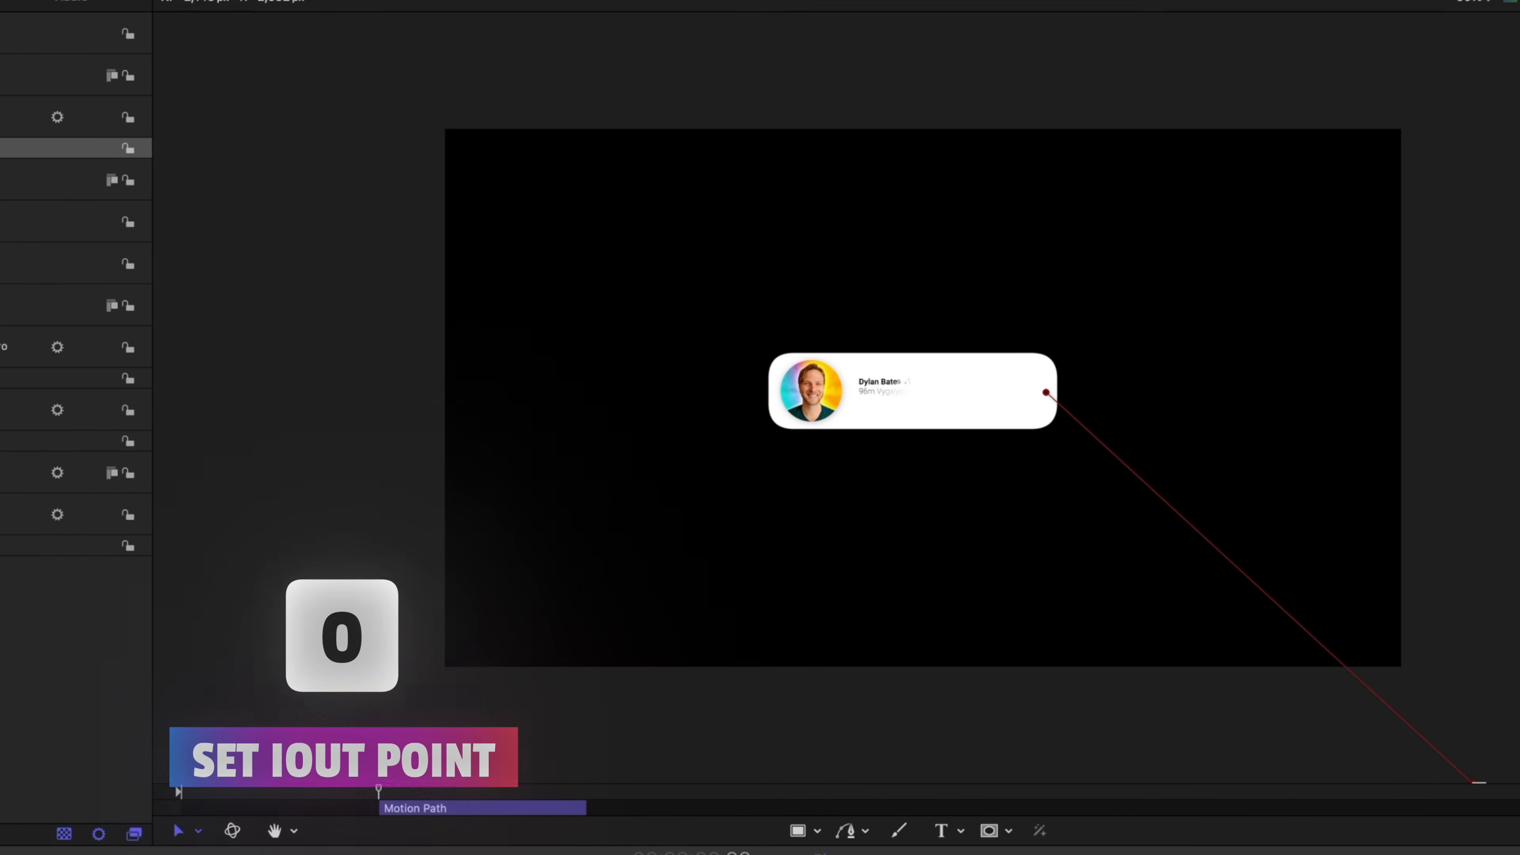
pyautogui.press('space')
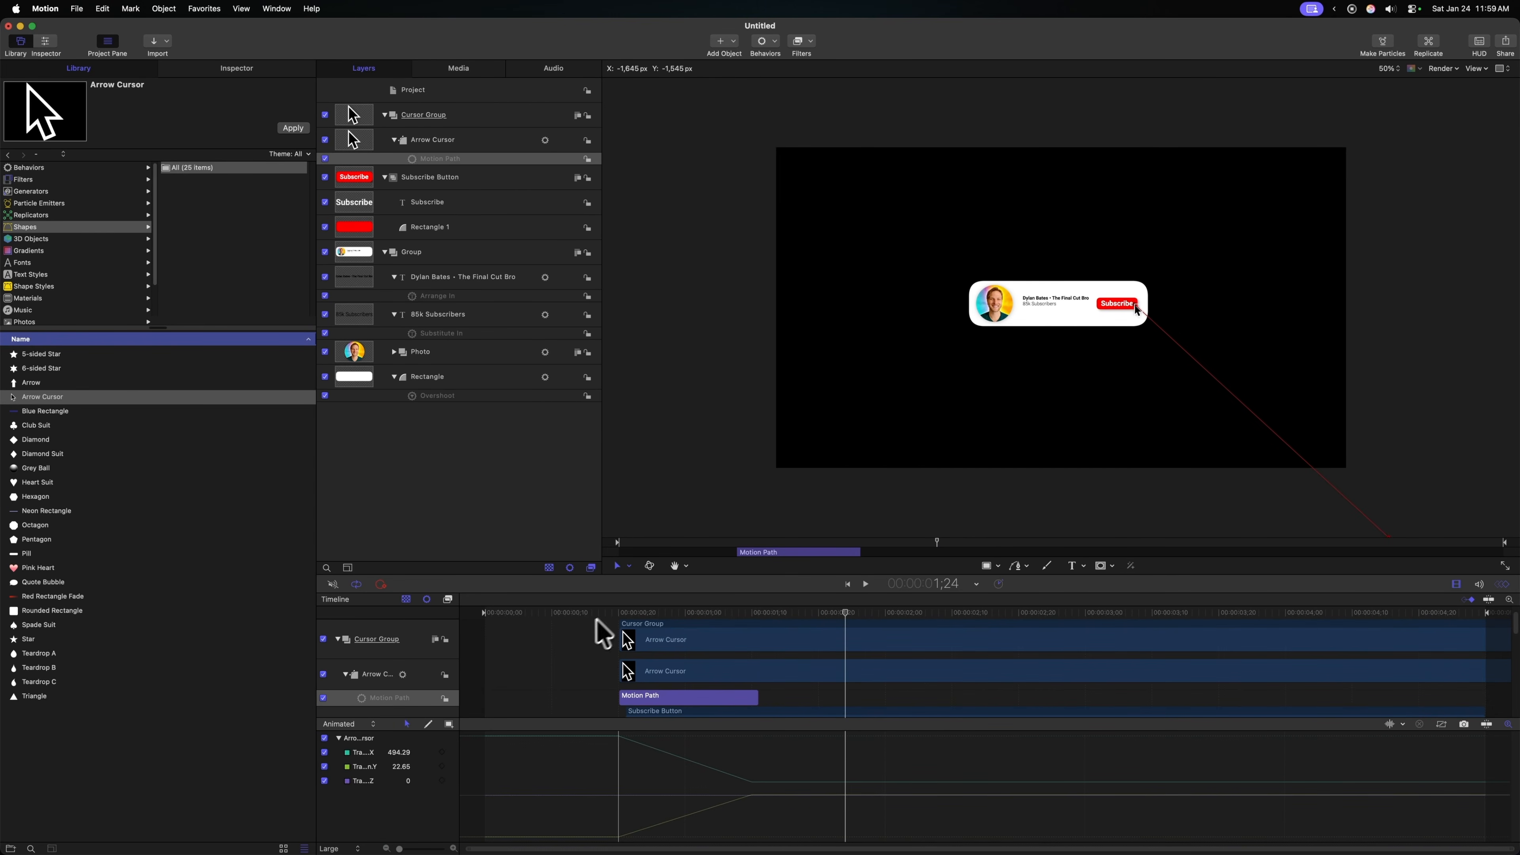
# Step: Fit the canvas to the window, curve the cursor's motion path with a Bezier handle at its Subscribe button end, and preview it
pyautogui.click(554, 678)
pyautogui.hotkey('shift', 'z')
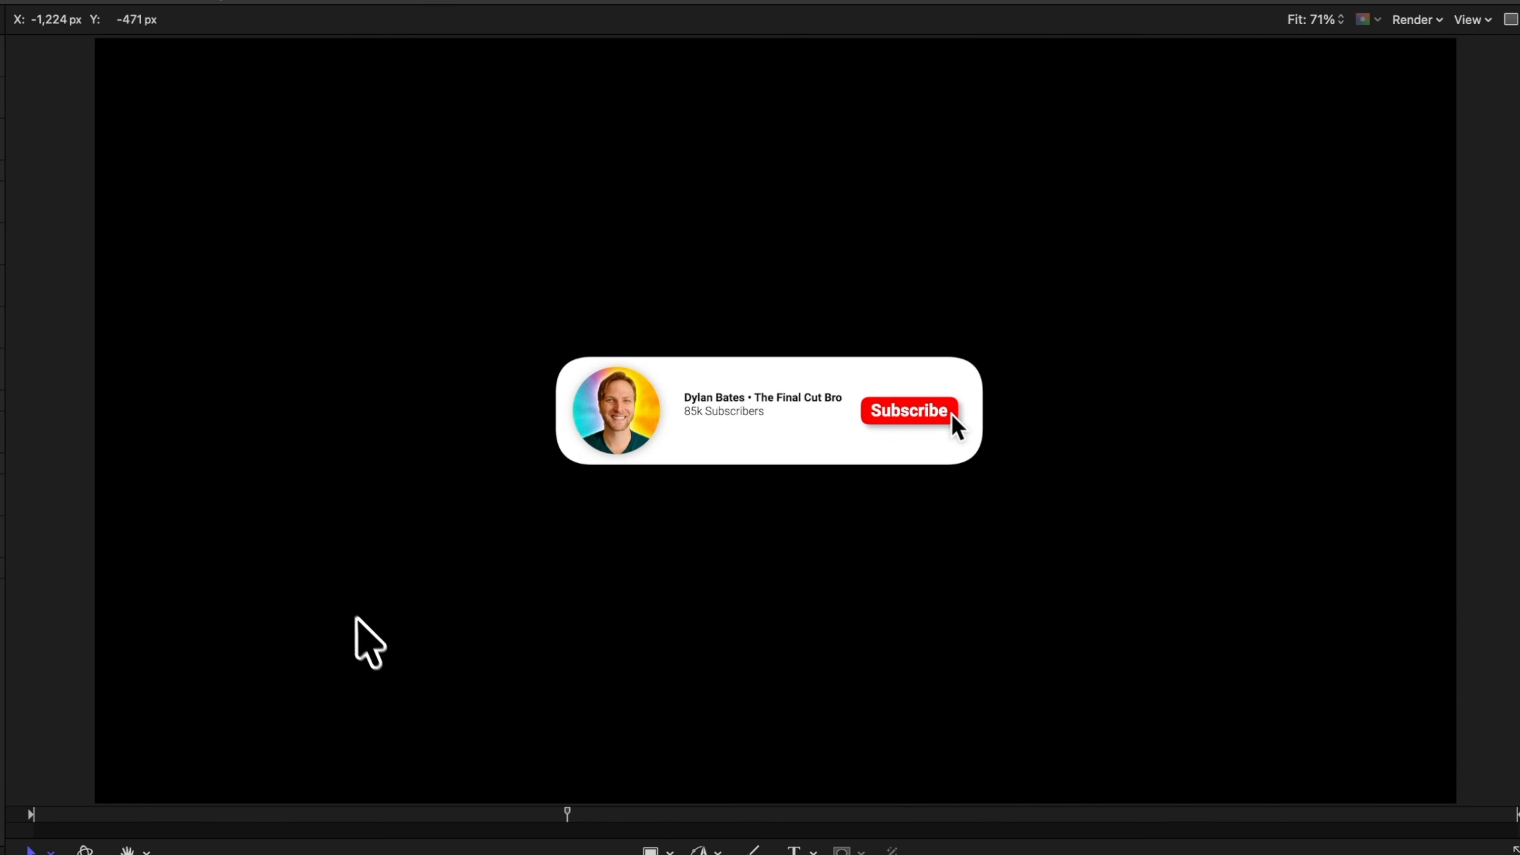
pyautogui.click(2, 171)
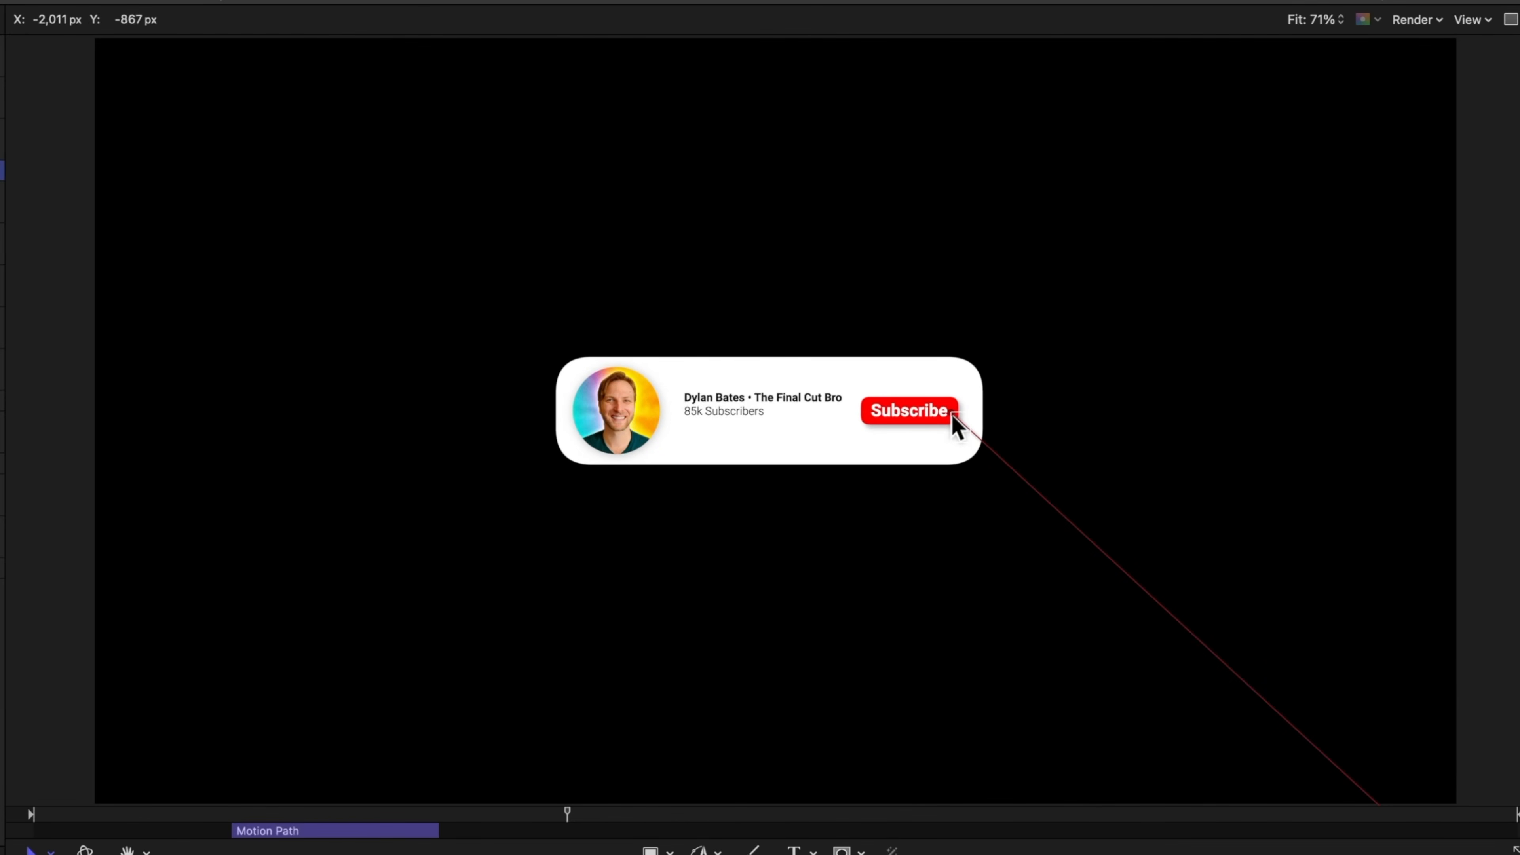
pyautogui.press('space')
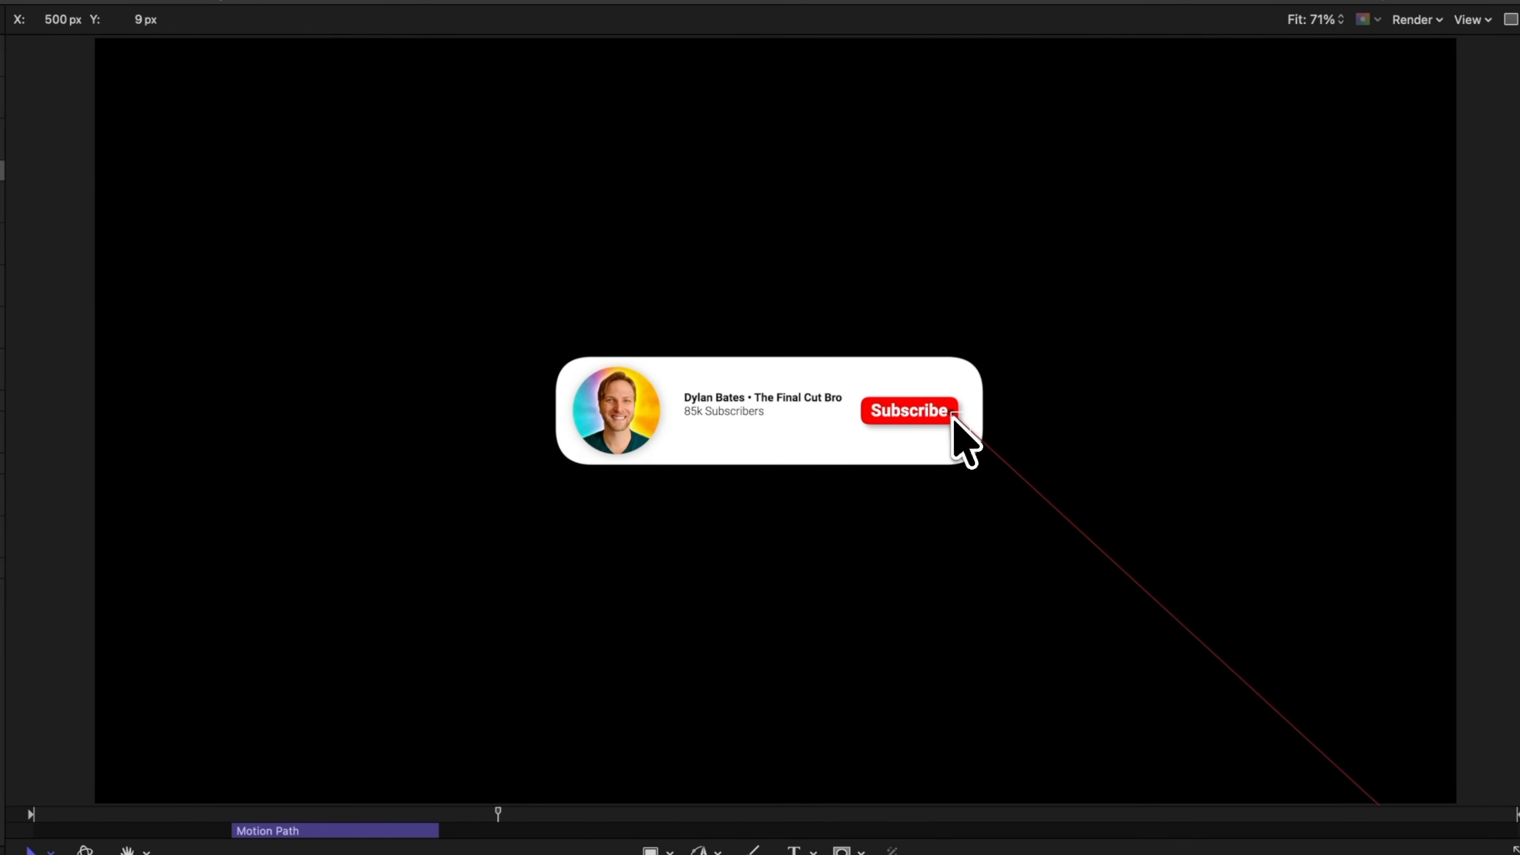
pyautogui.moveTo(952, 412); pyautogui.dragTo(1149, 353)
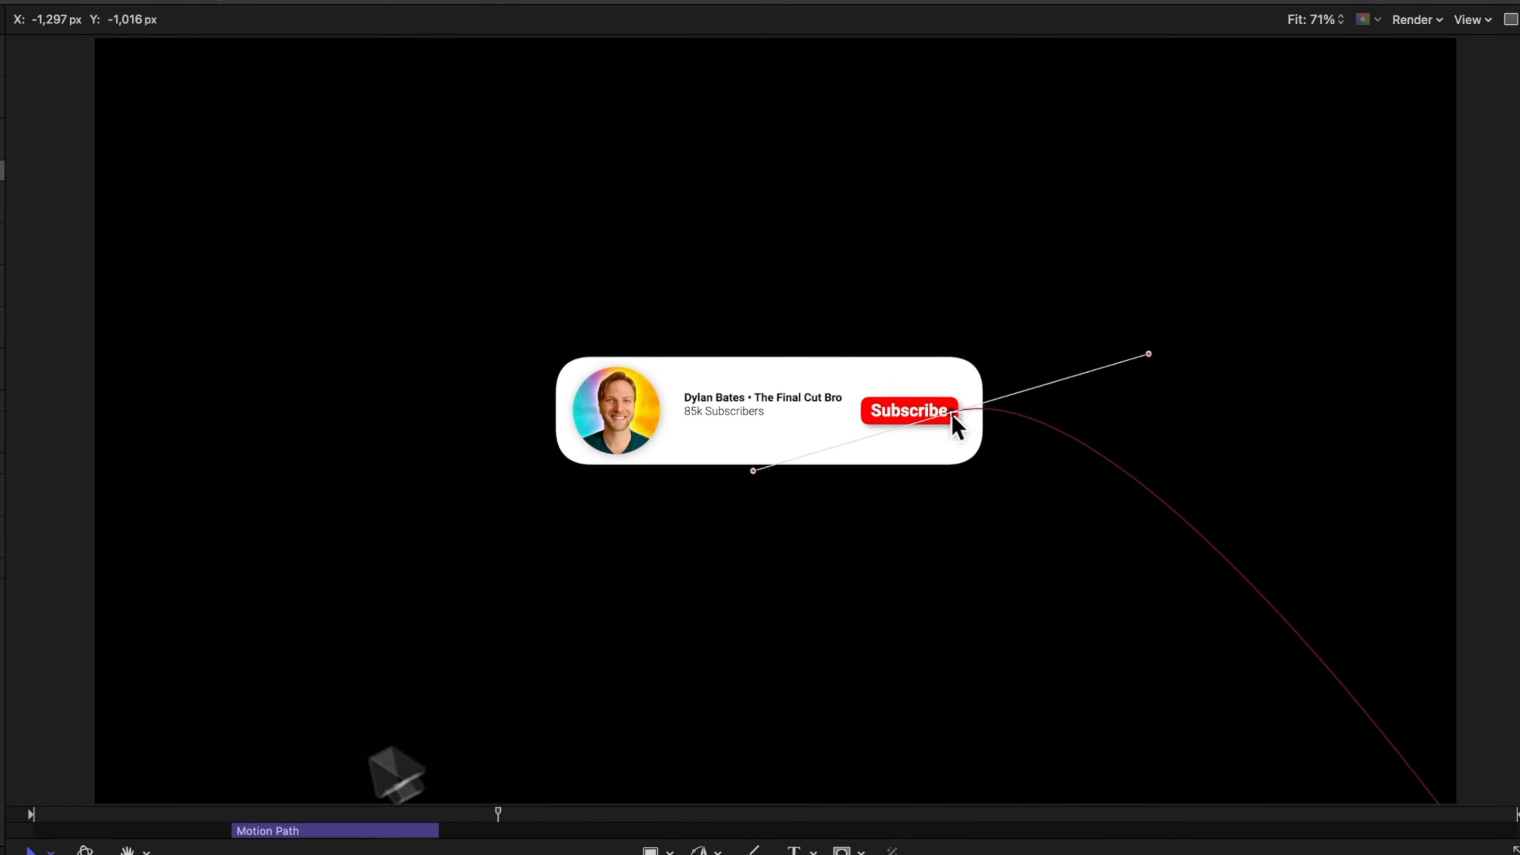
pyautogui.click(241, 814)
pyautogui.press('space')
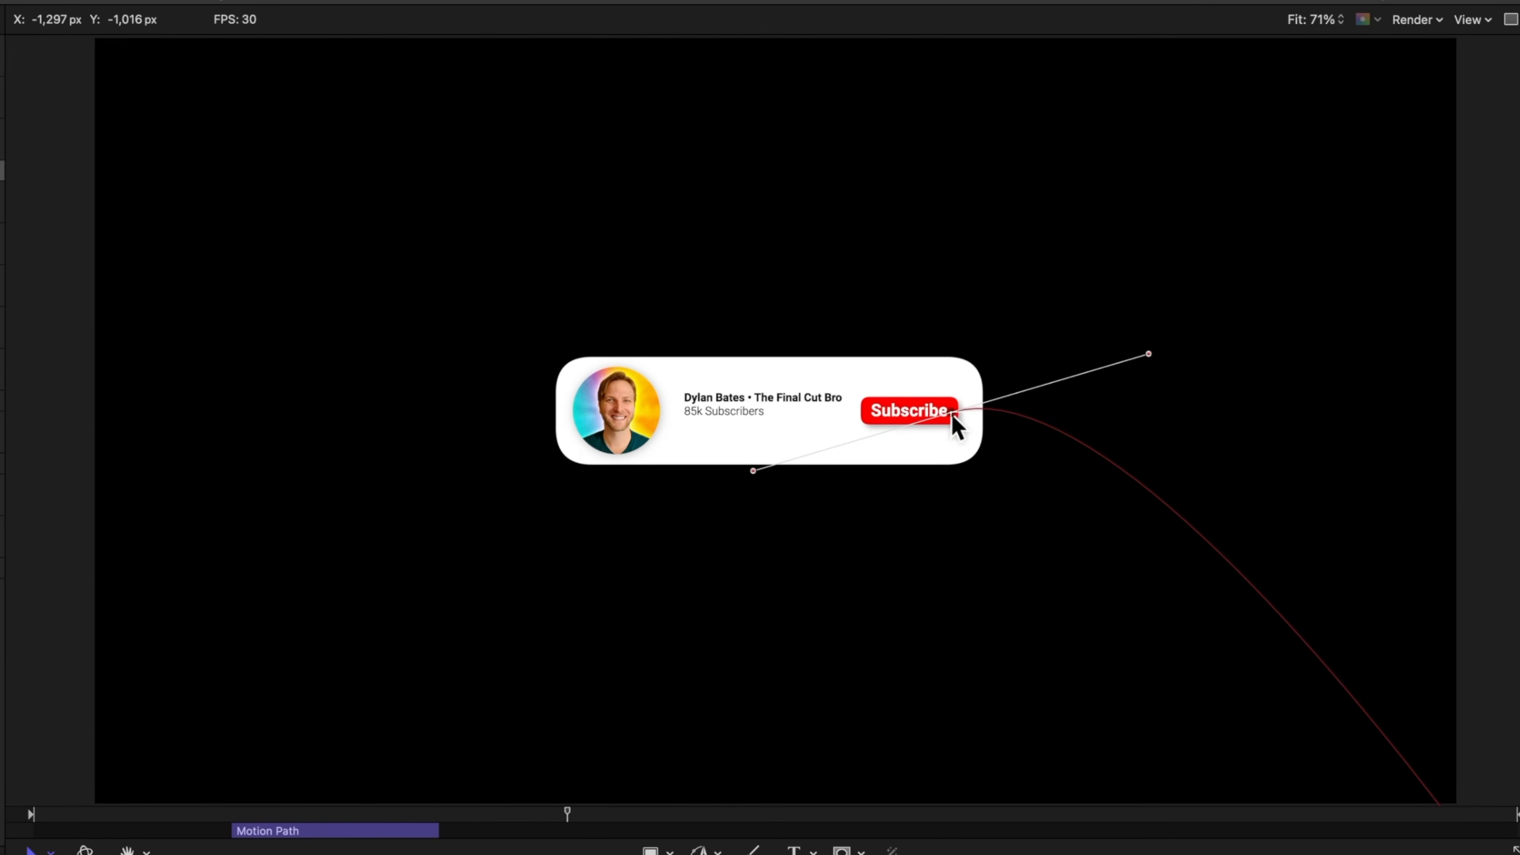
pyautogui.click(623, 610)
pyautogui.press('space')
pyautogui.press('space')
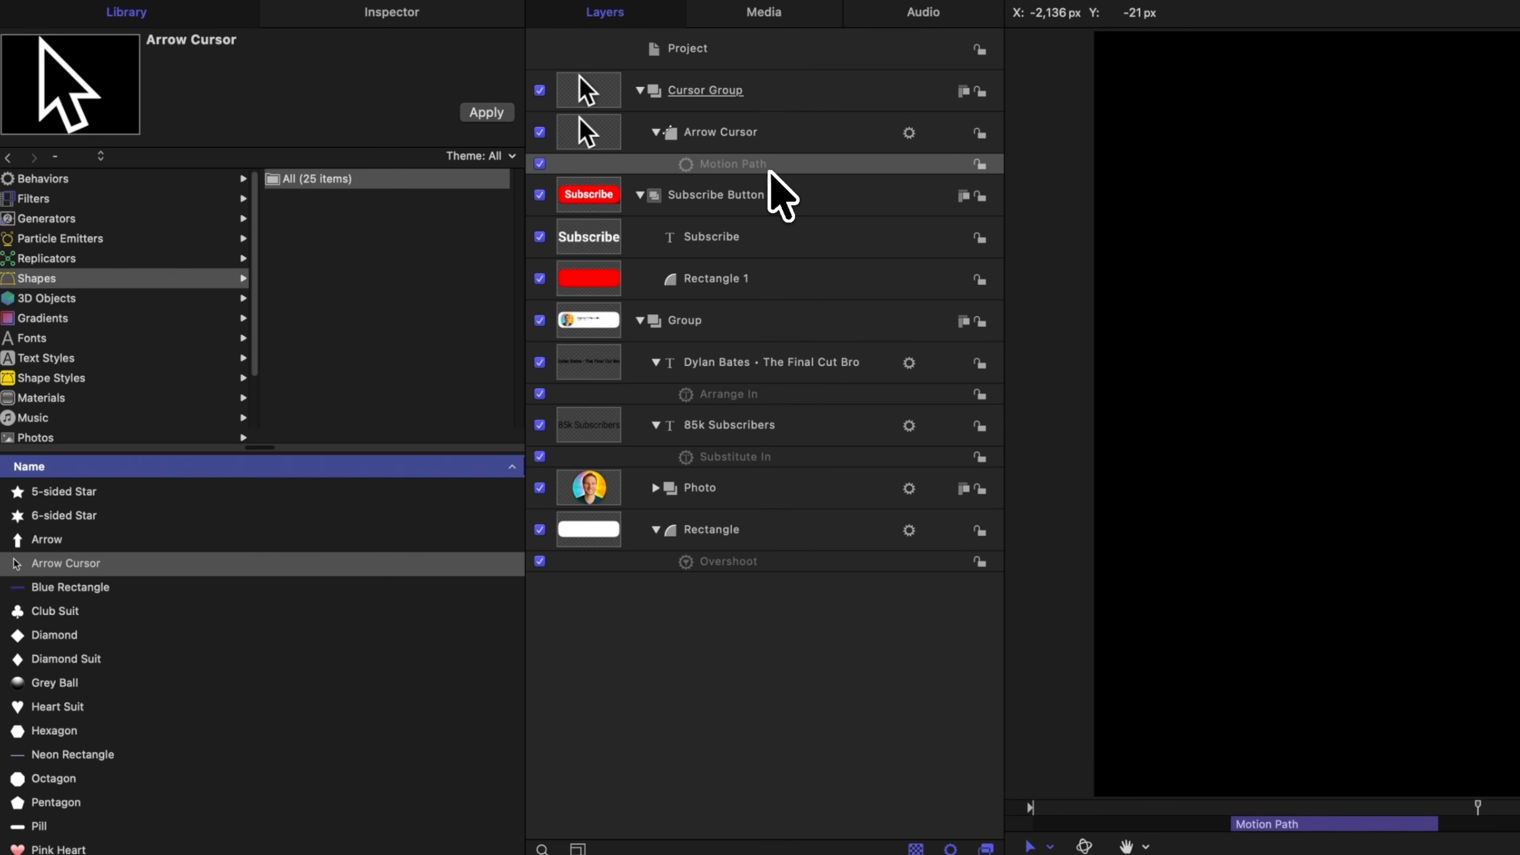
# Step: Set the Arrow Cursor's Motion Path speed to Decelerate and play the animation from the start
pyautogui.click(767, 169)
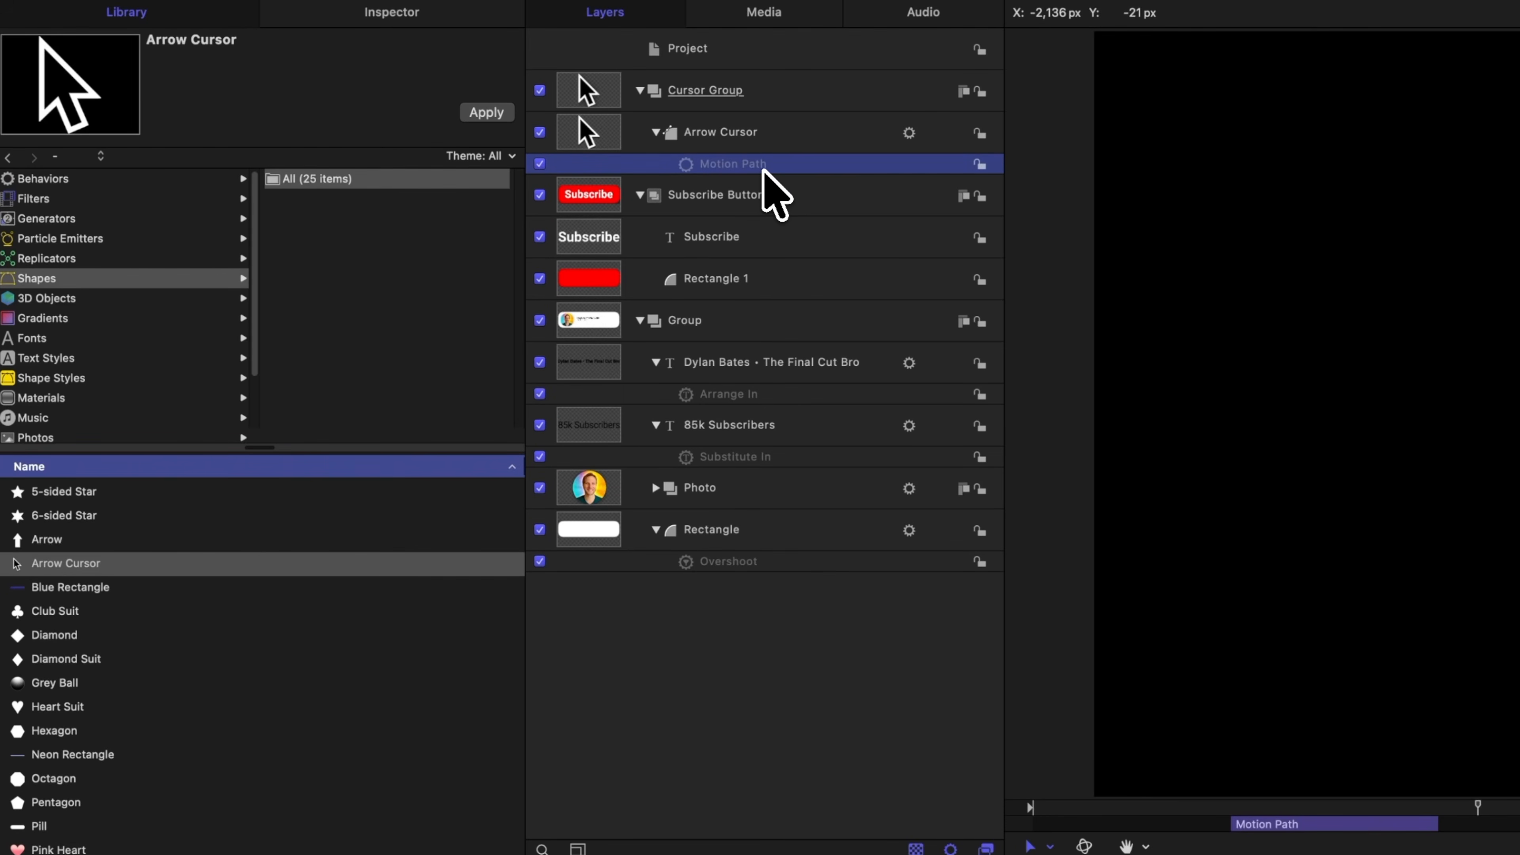
pyautogui.click(453, 14)
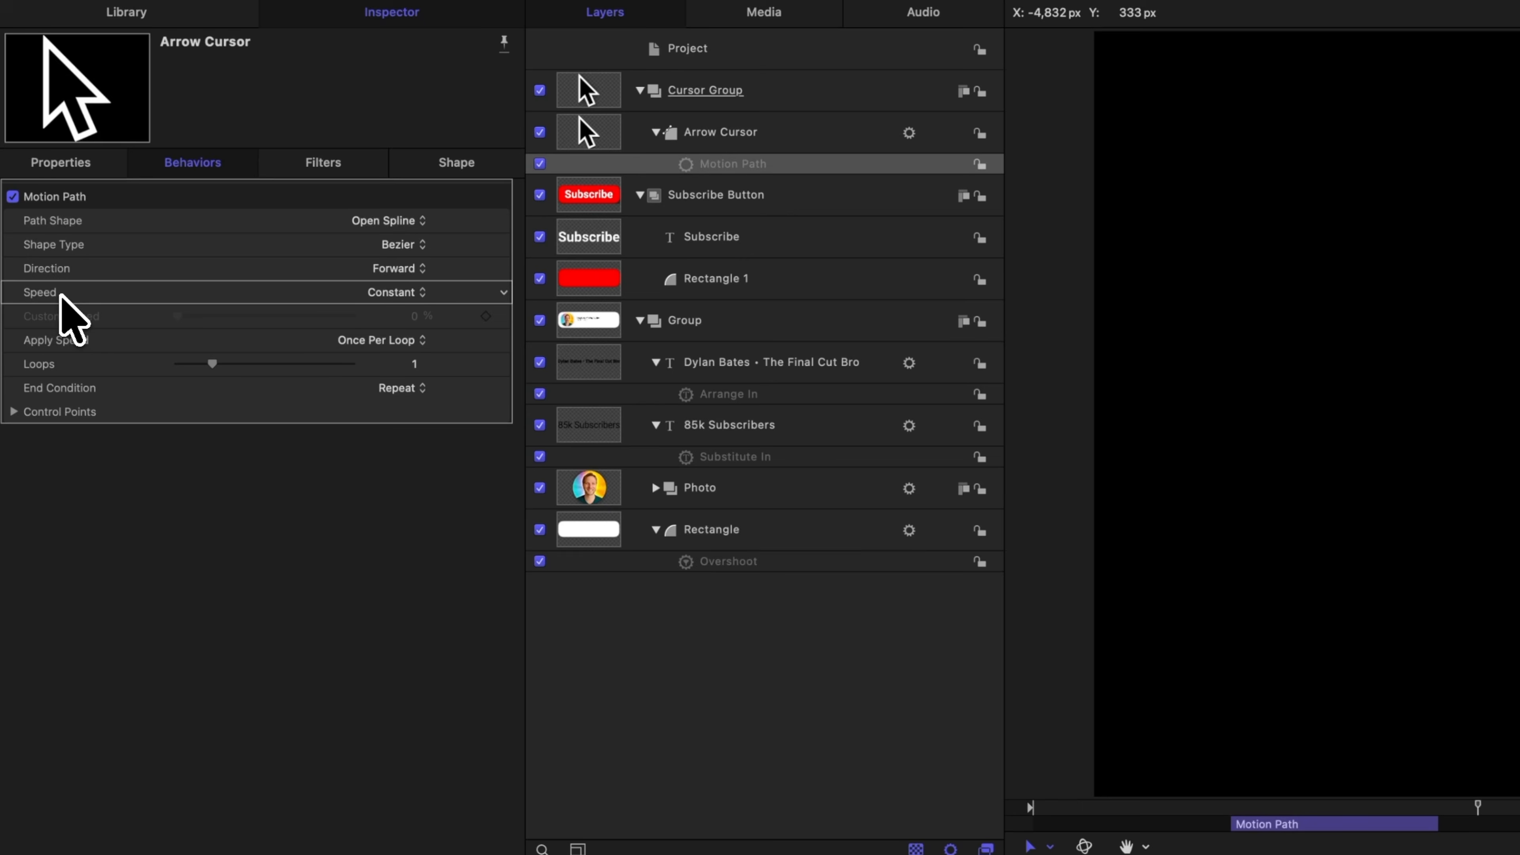
pyautogui.click(380, 296)
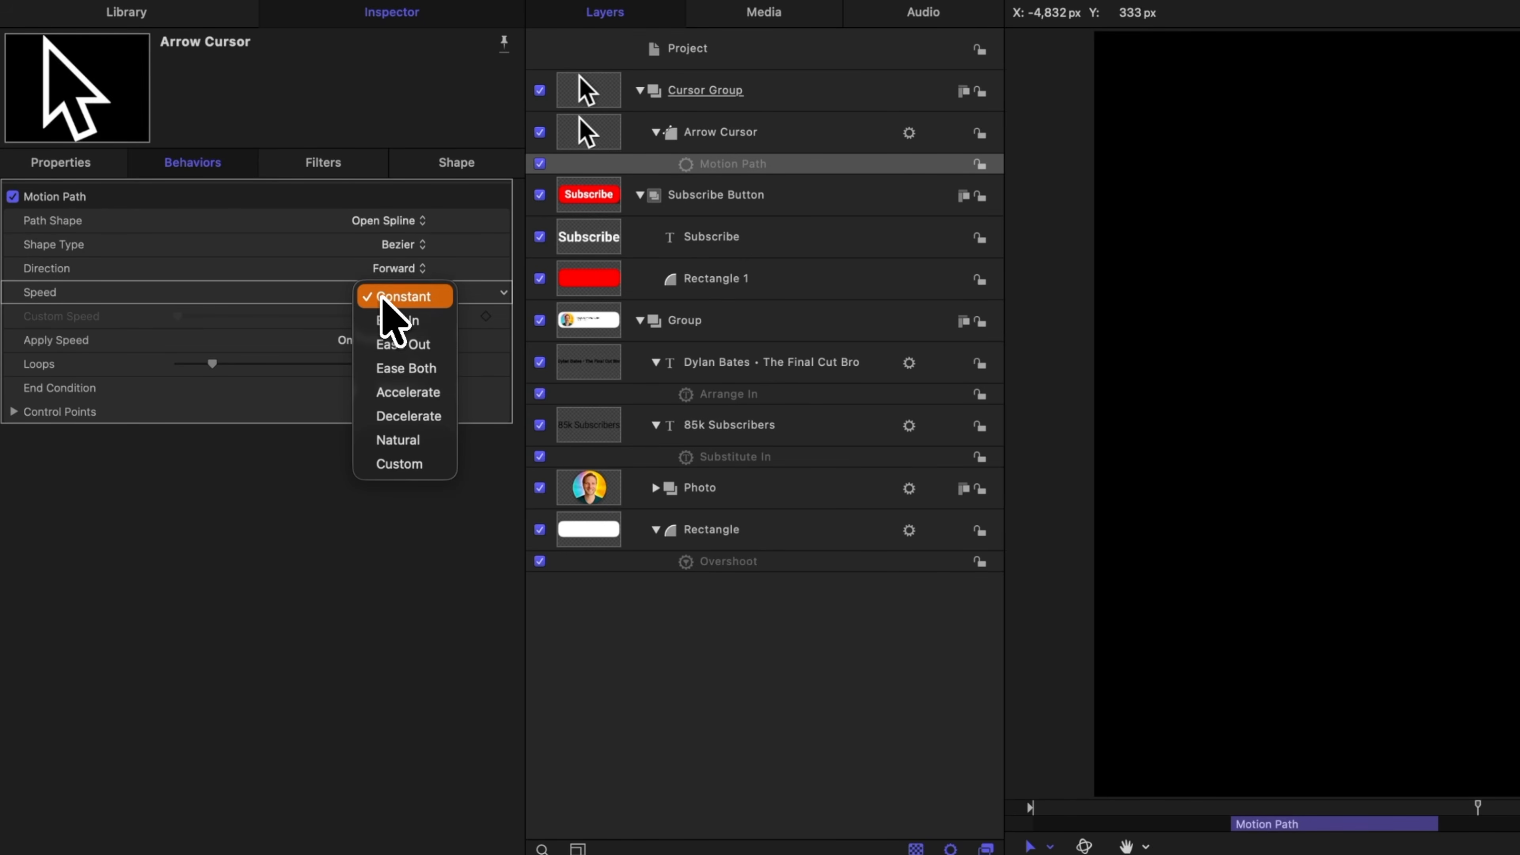
pyautogui.click(435, 416)
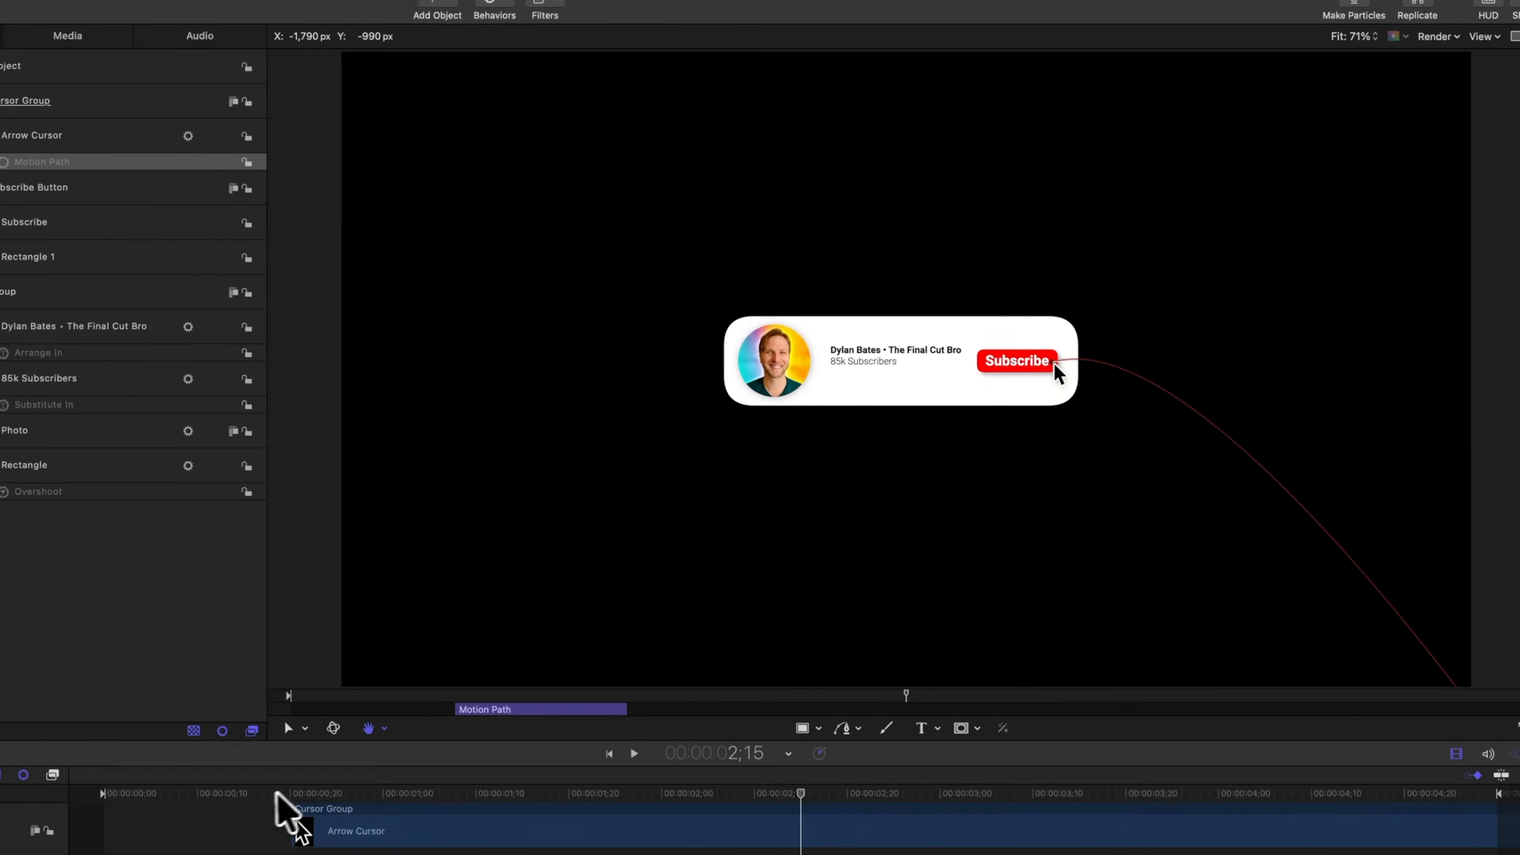
pyautogui.press('Home')
pyautogui.press('space')
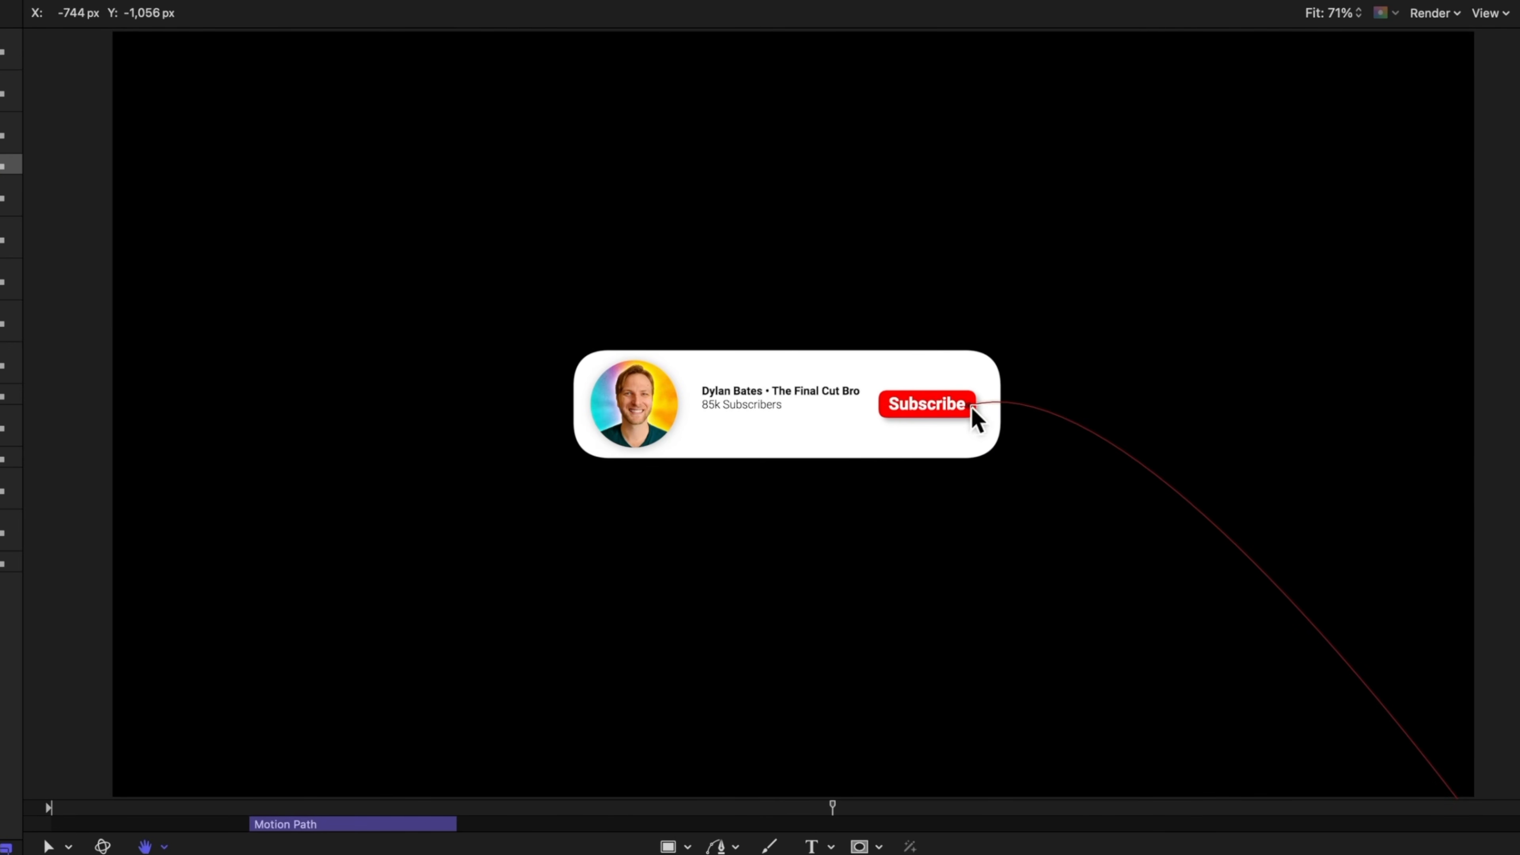
pyautogui.press('space')
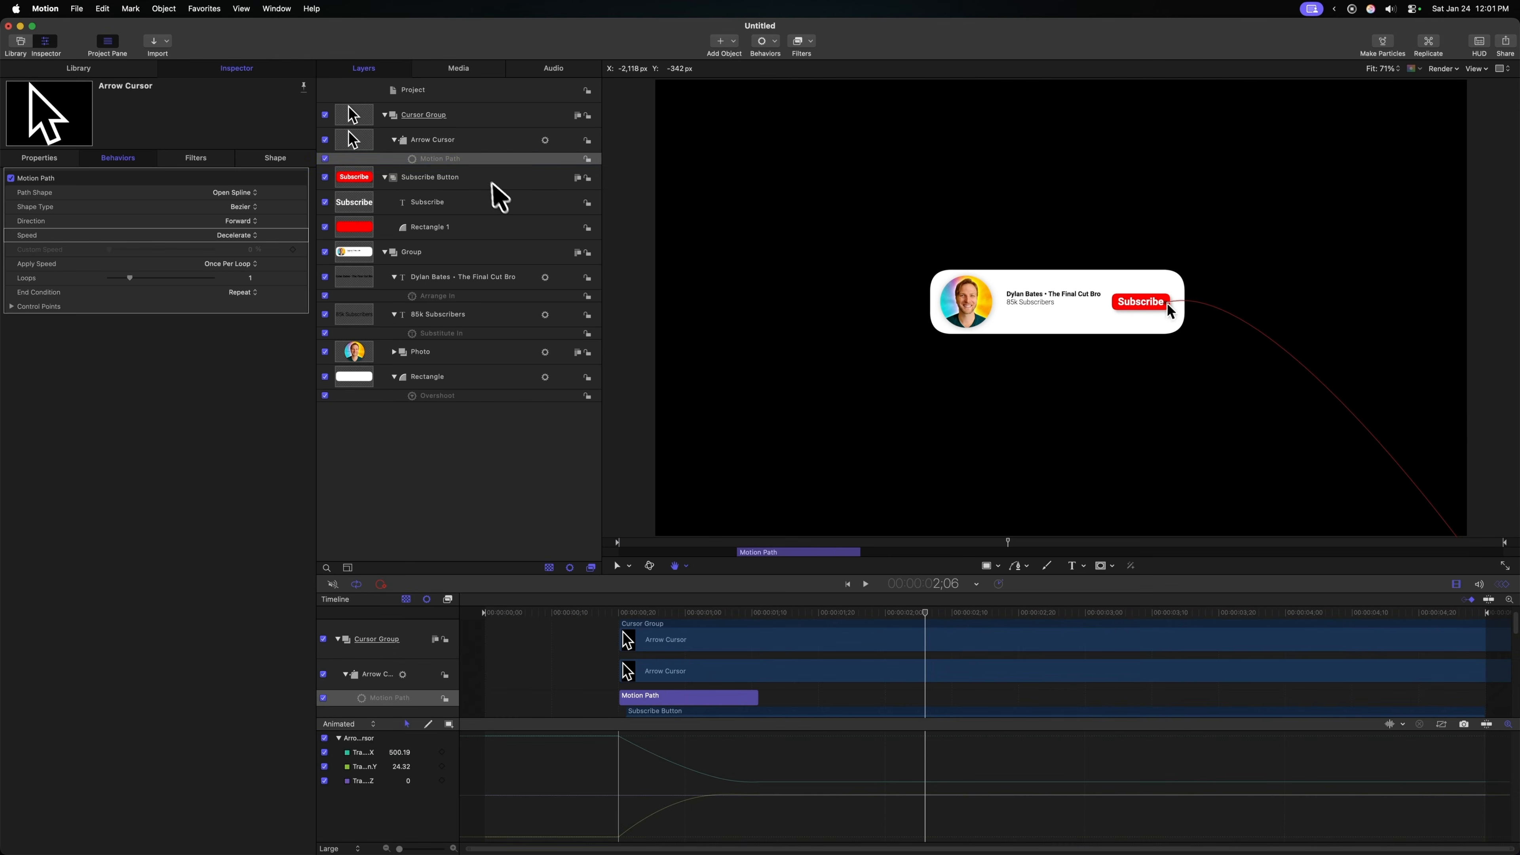
# Step: Add a 100% Scale keyframe to the Subscribe Button group at 1;11, where the cursor's Motion Path ends
pyautogui.click(486, 177)
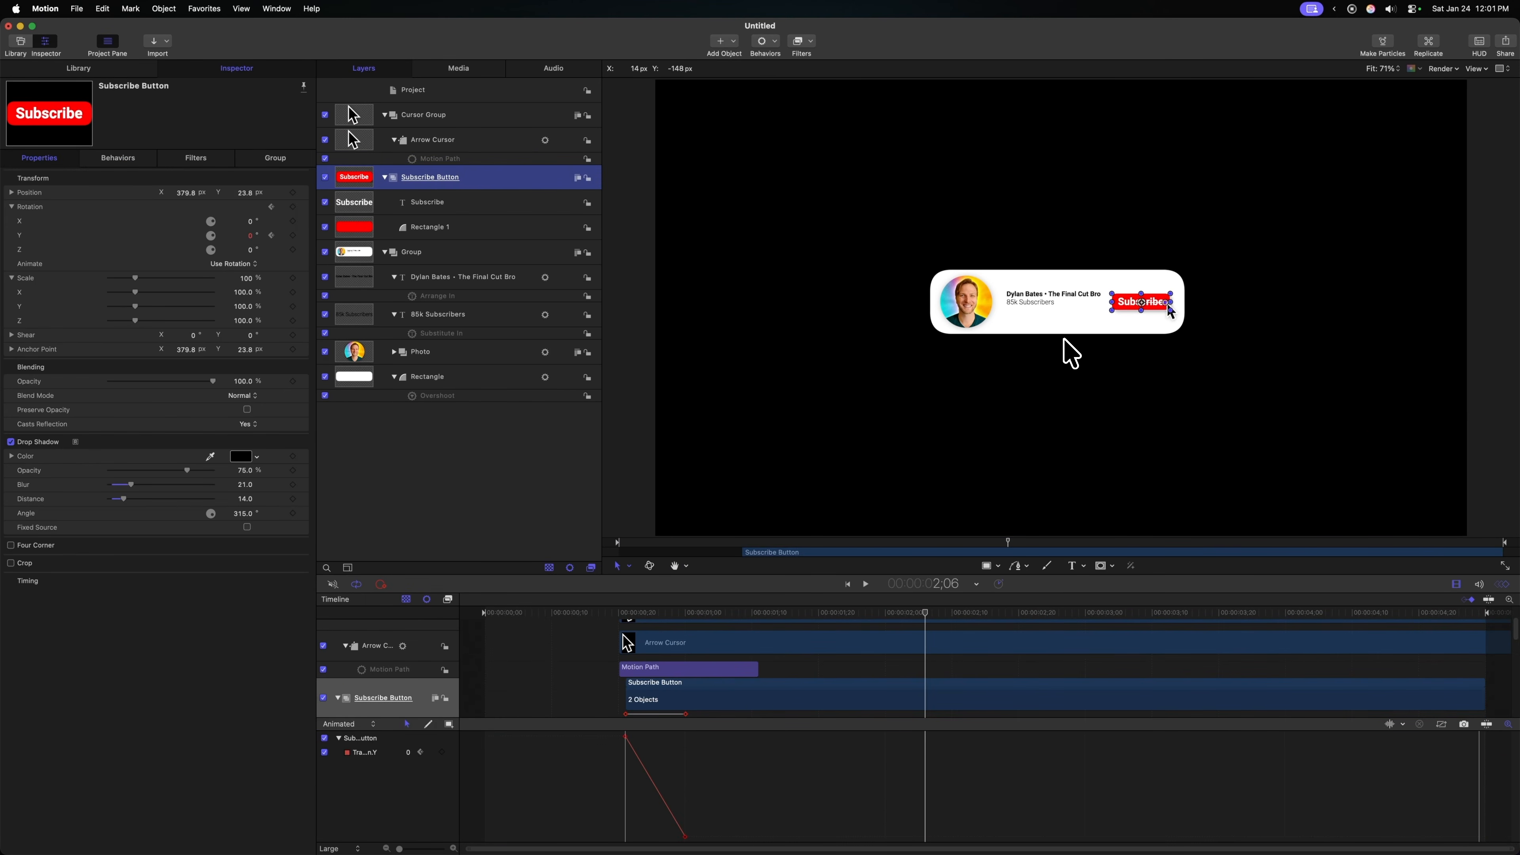
pyautogui.click(384, 177)
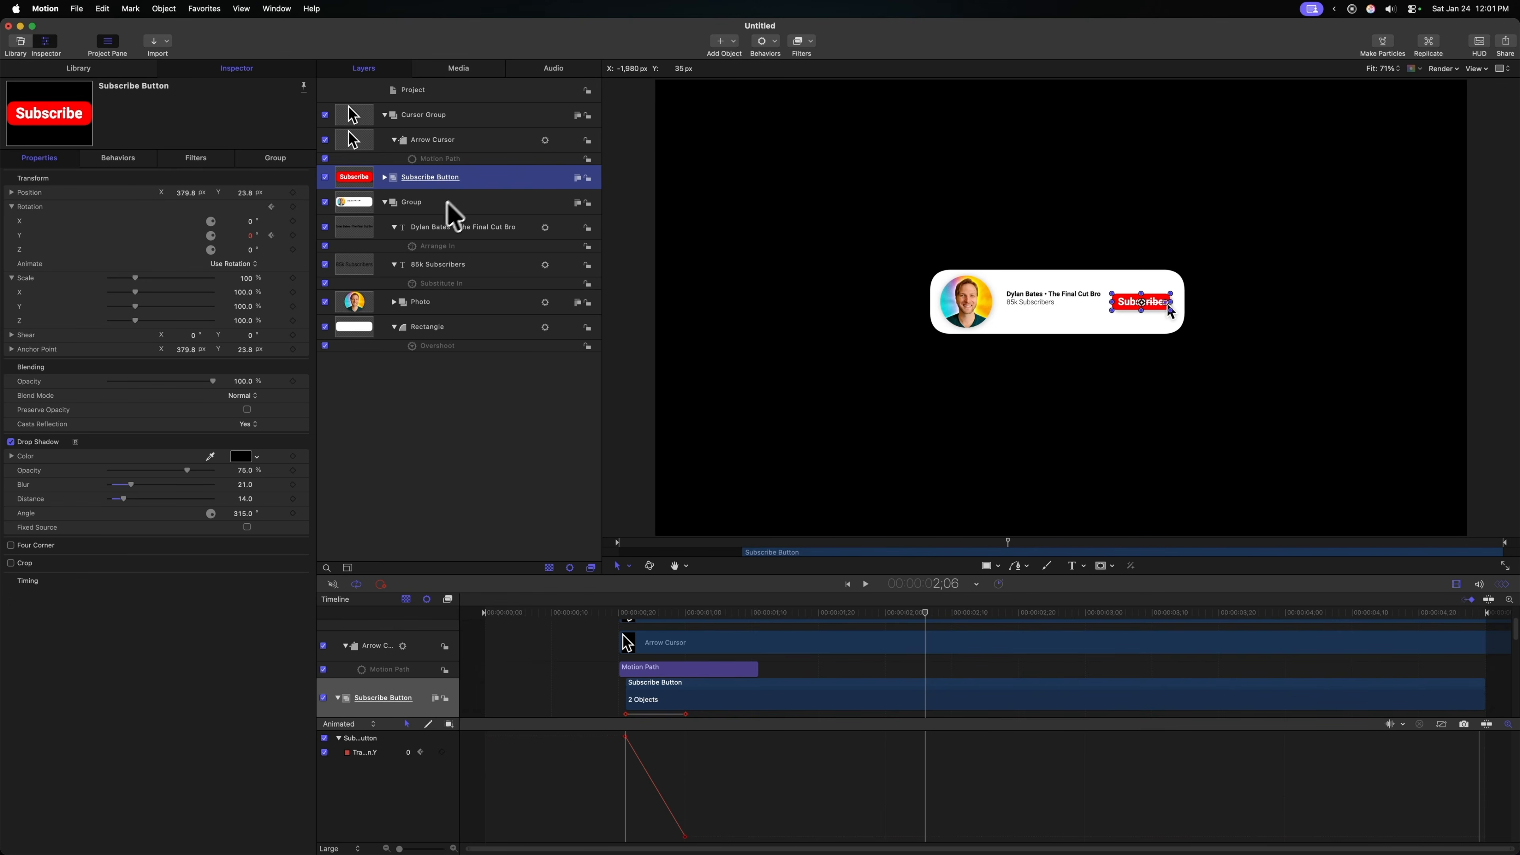
pyautogui.click(52, 289)
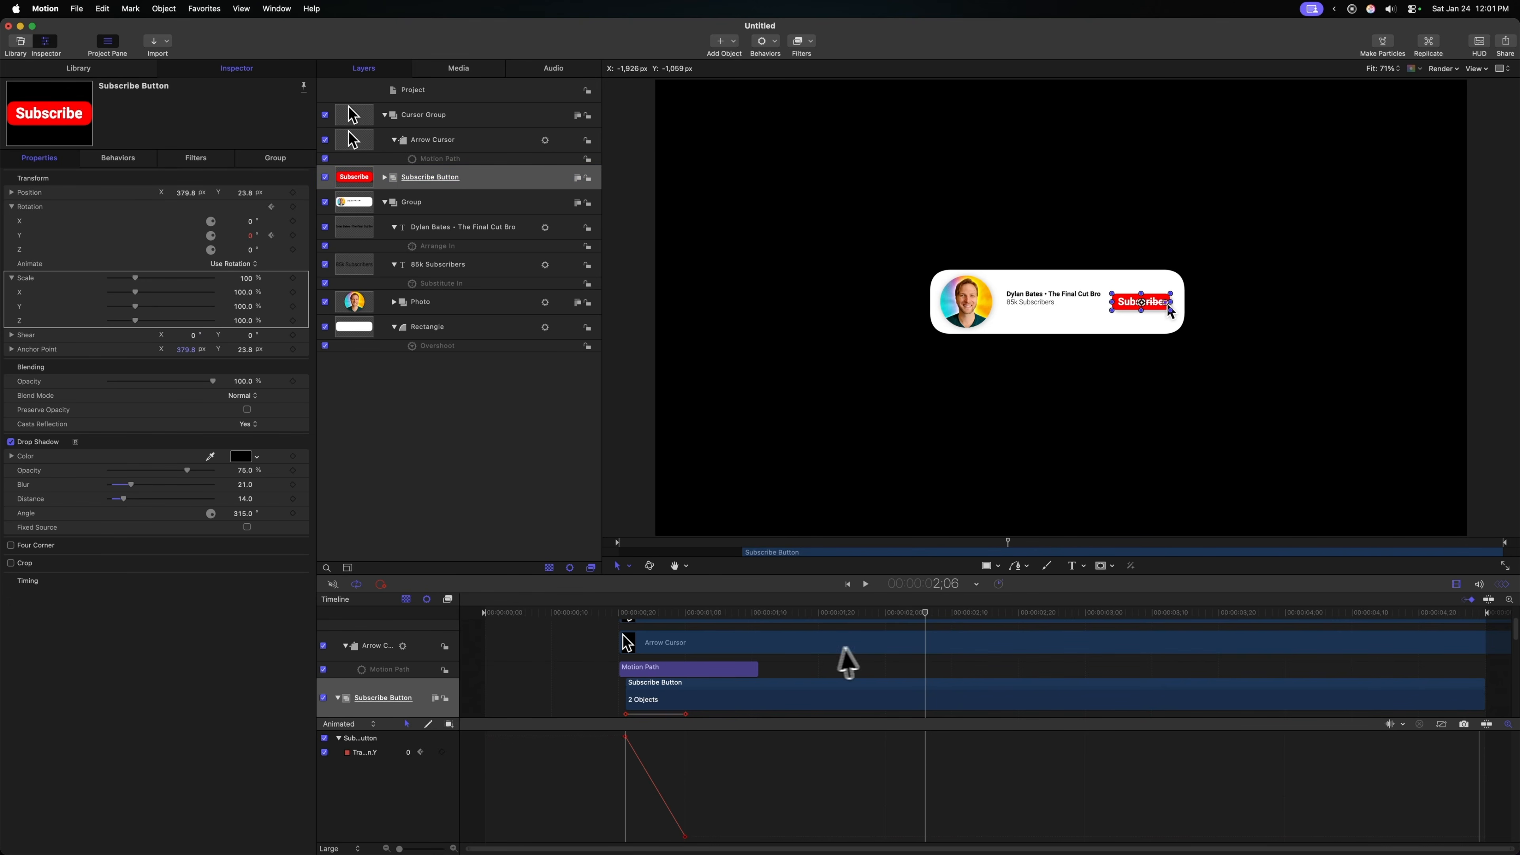
pyautogui.click(705, 617)
pyautogui.moveTo(703, 616); pyautogui.dragTo(765, 635)
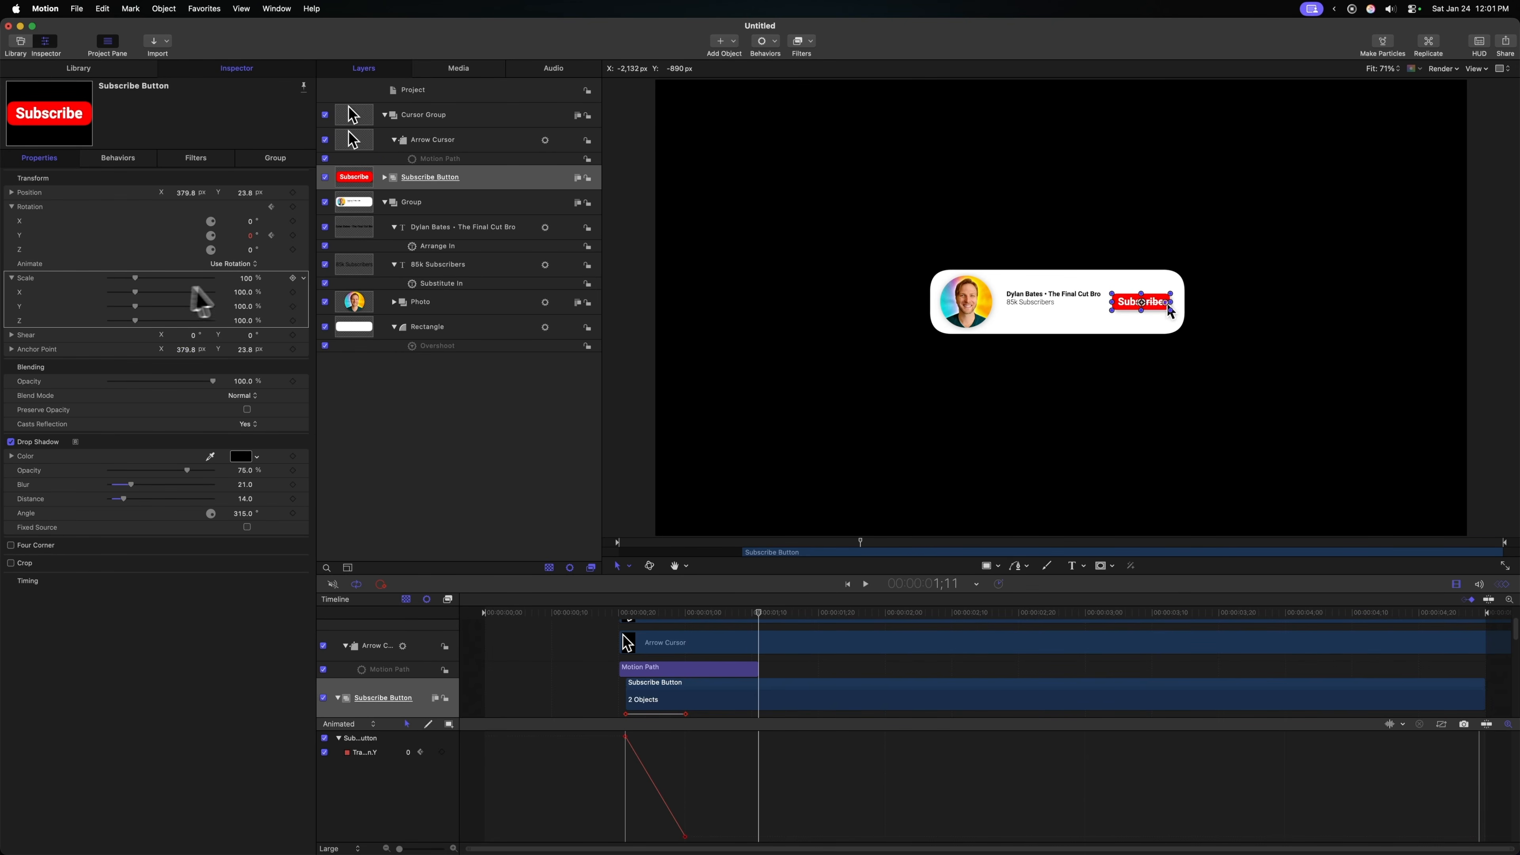
pyautogui.click(292, 278)
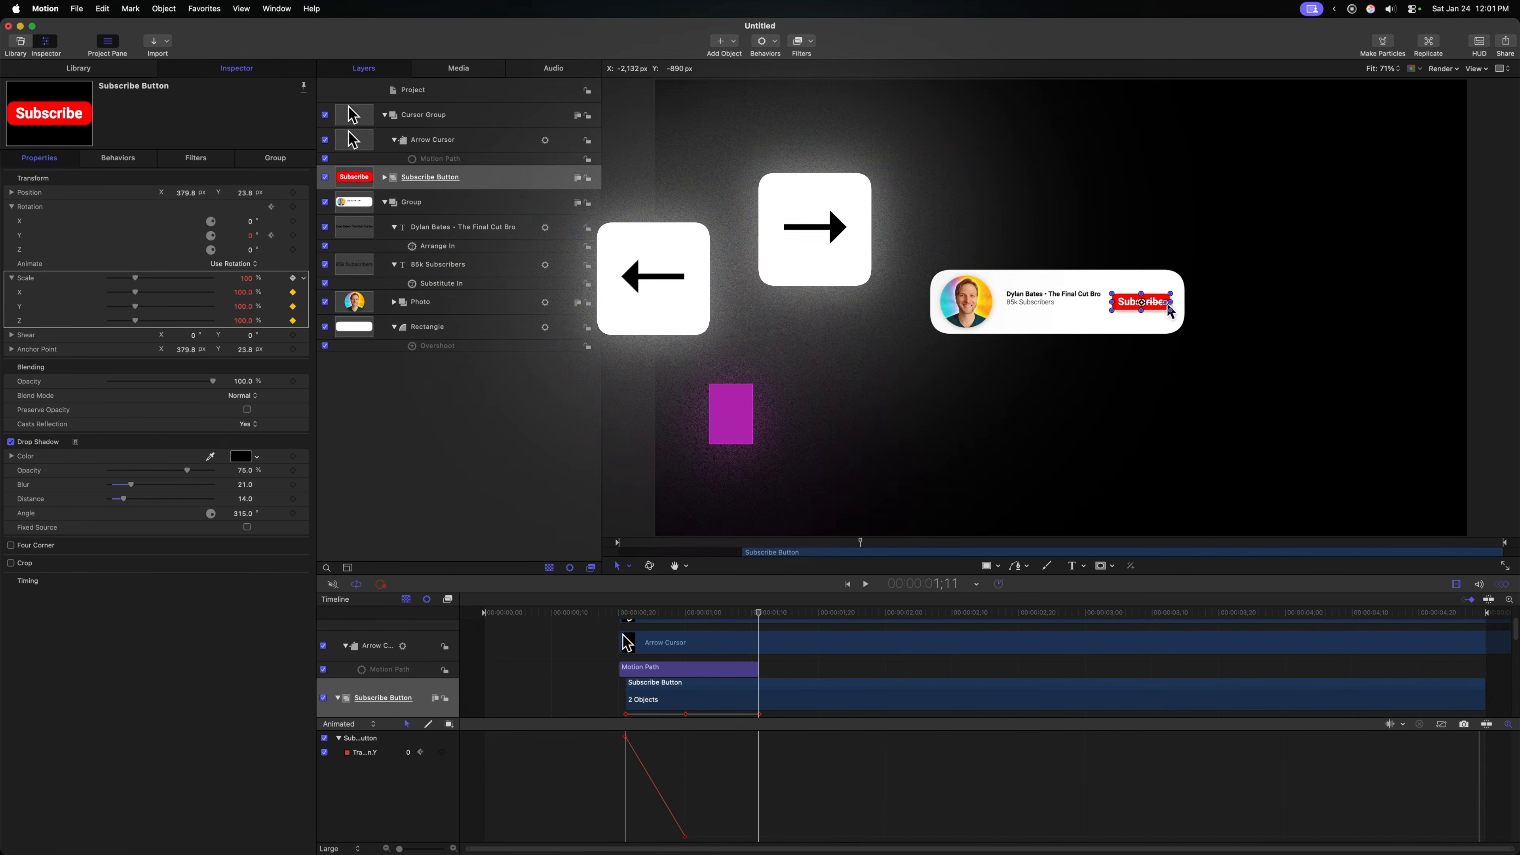
# Step: Keyframe the Subscribe Button group's scale to 110% at 1;13
pyautogui.press('Right')
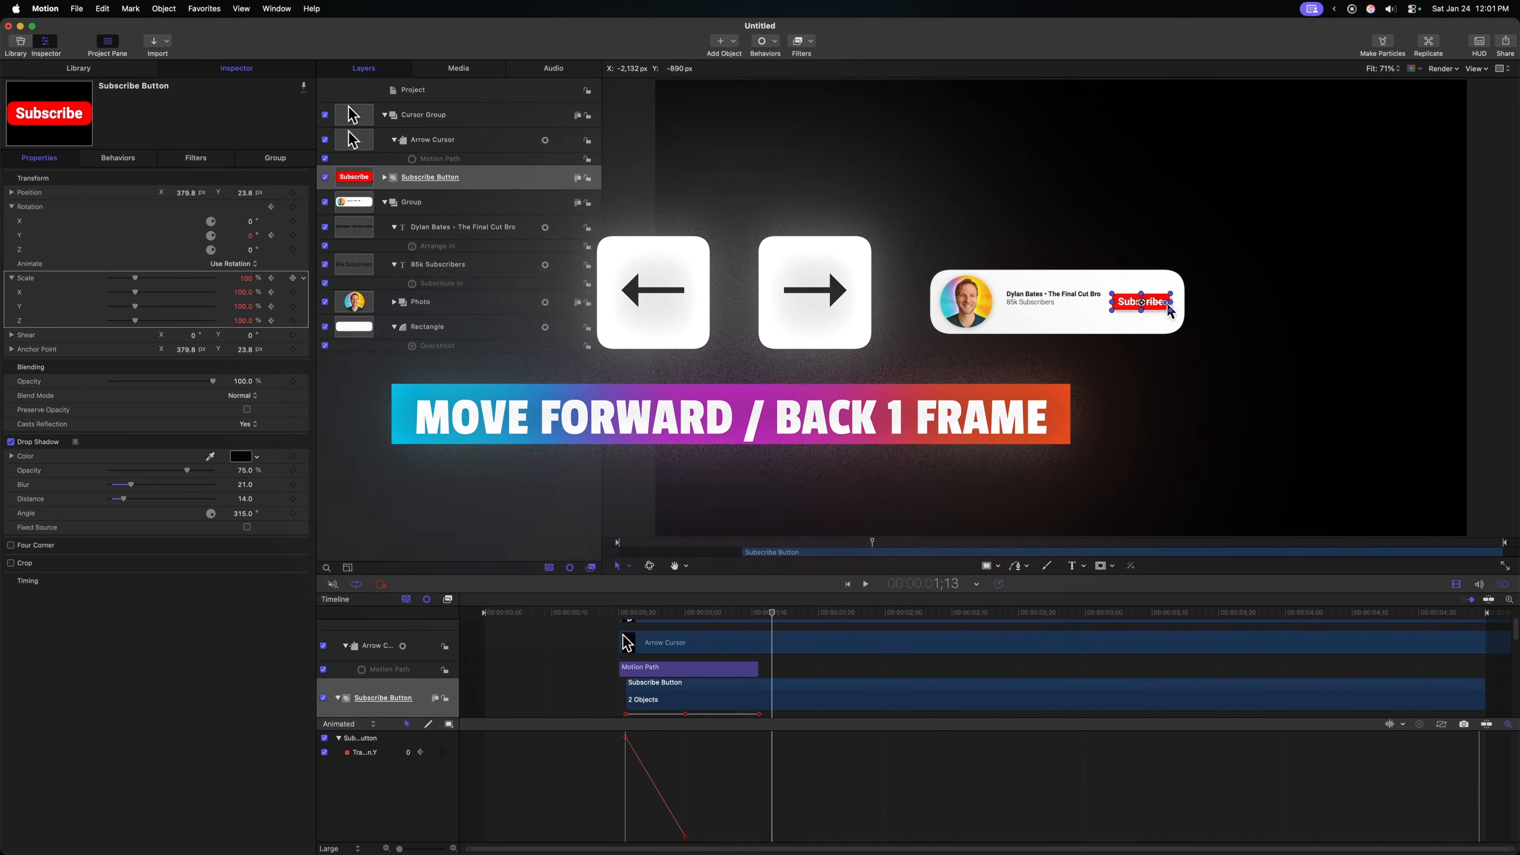
pyautogui.click(247, 279)
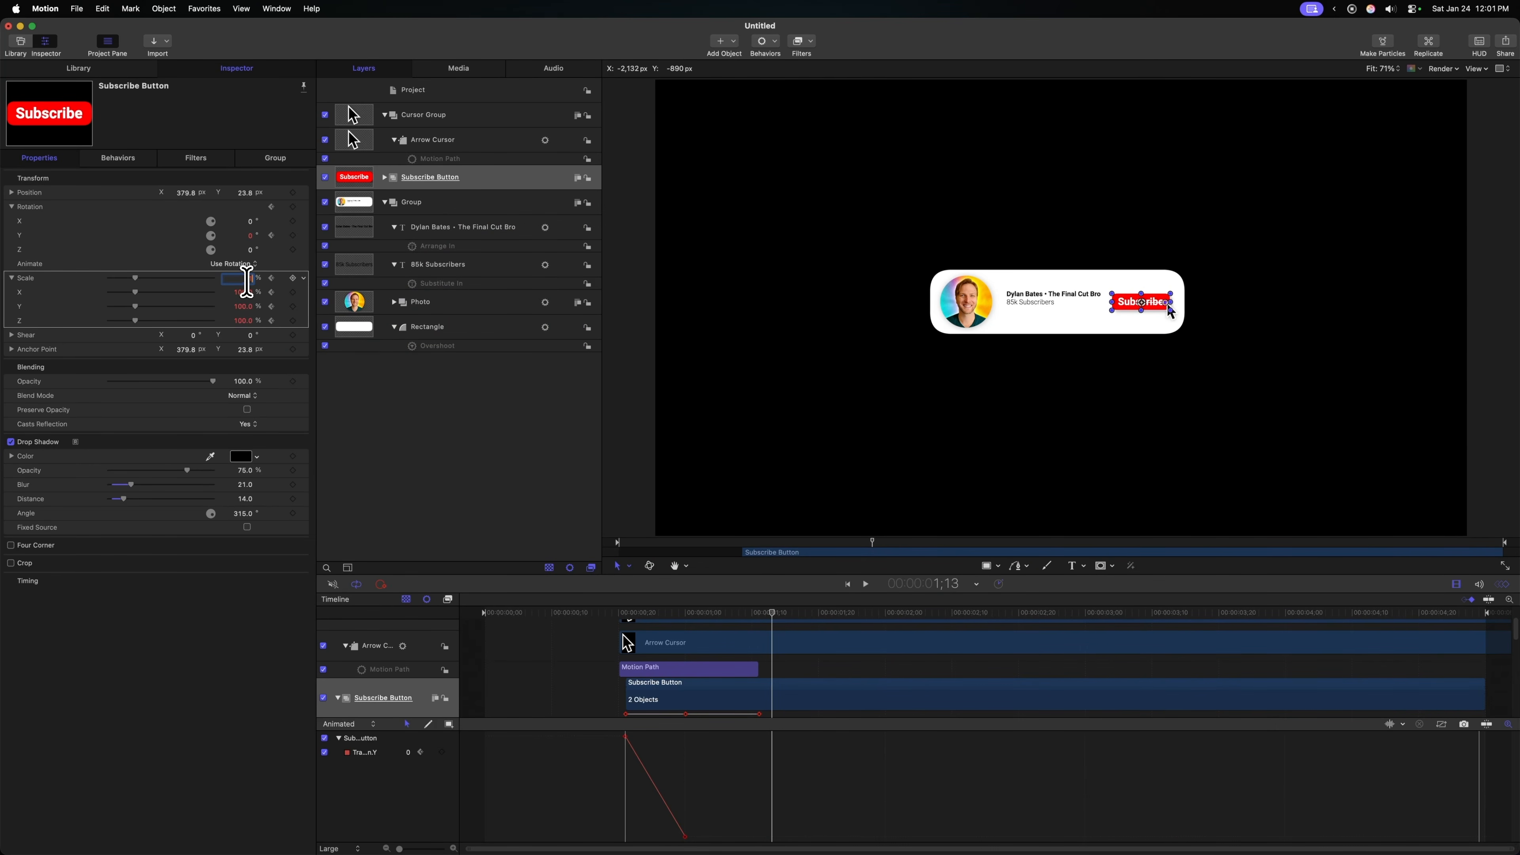
pyautogui.write('110')
pyautogui.press('Return')
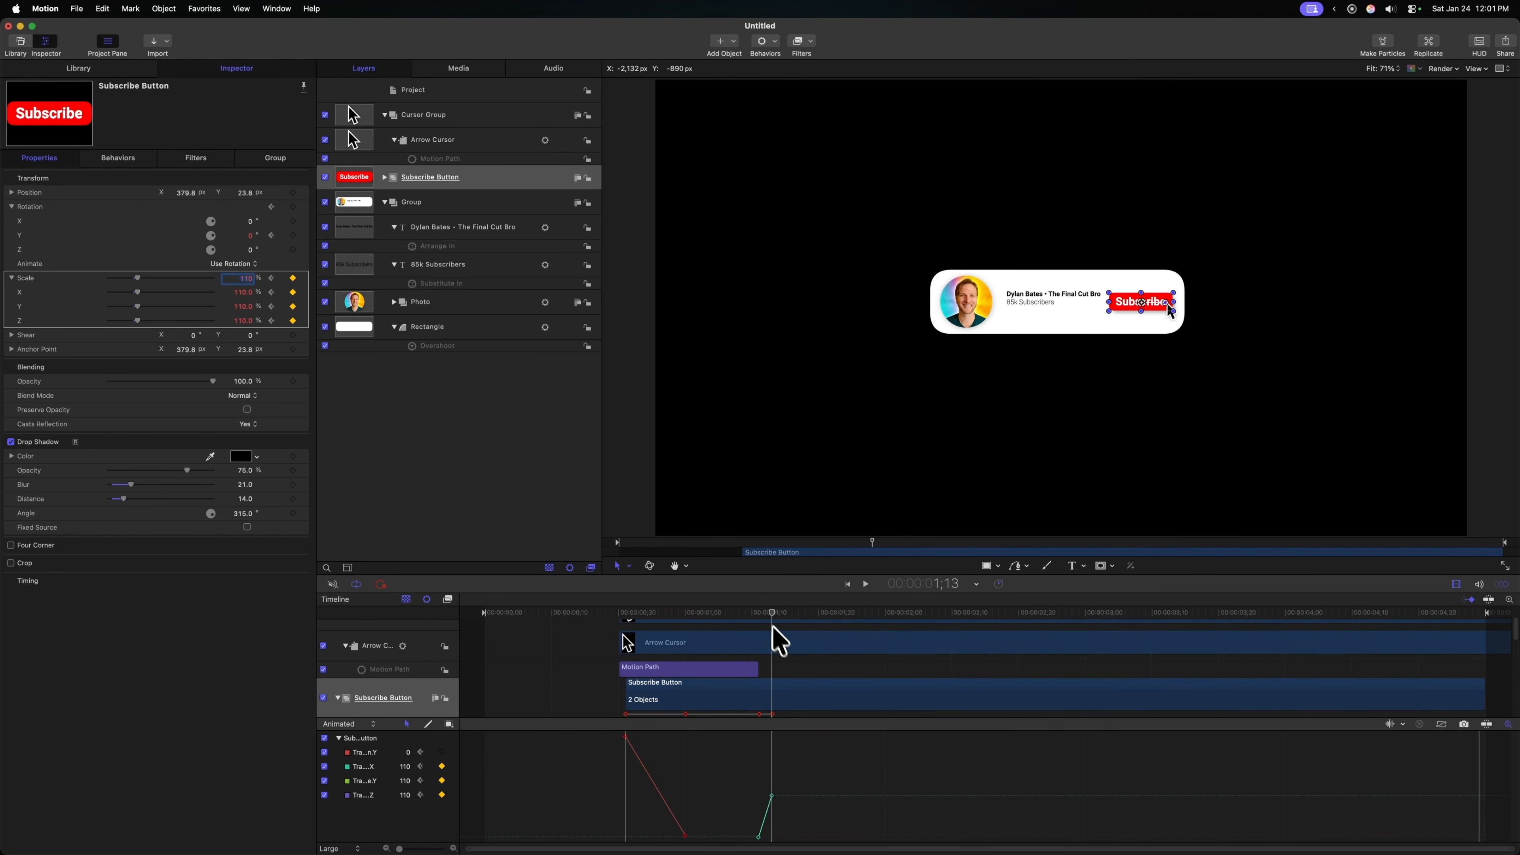
# Step: Keyframe the Subscribe Button group's scale back to 100% at 1;15 and play back the pulse
pyautogui.moveTo(771, 616); pyautogui.dragTo(785, 616)
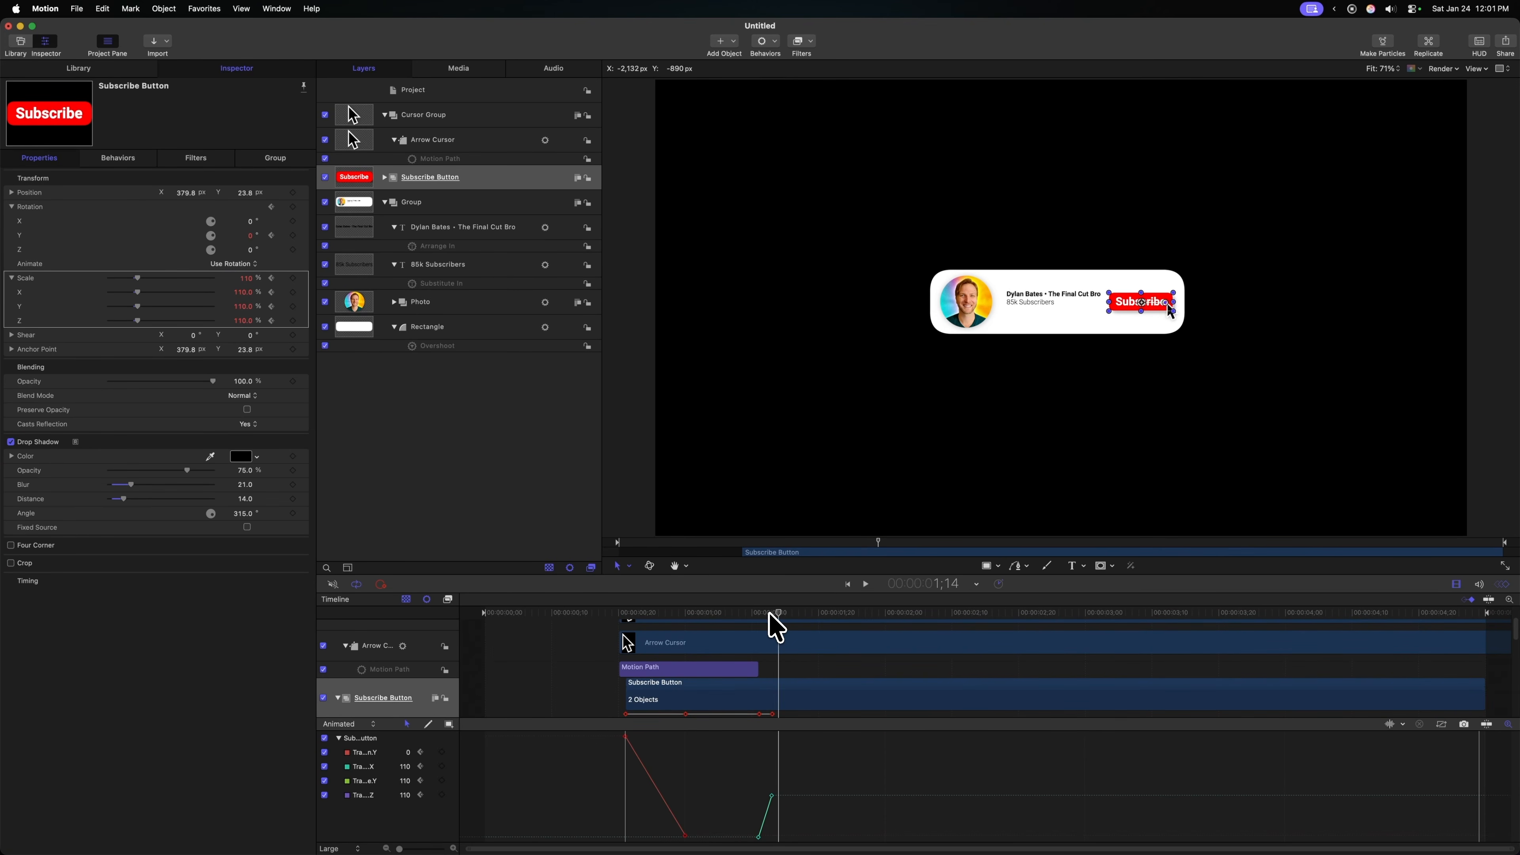
pyautogui.click(244, 278)
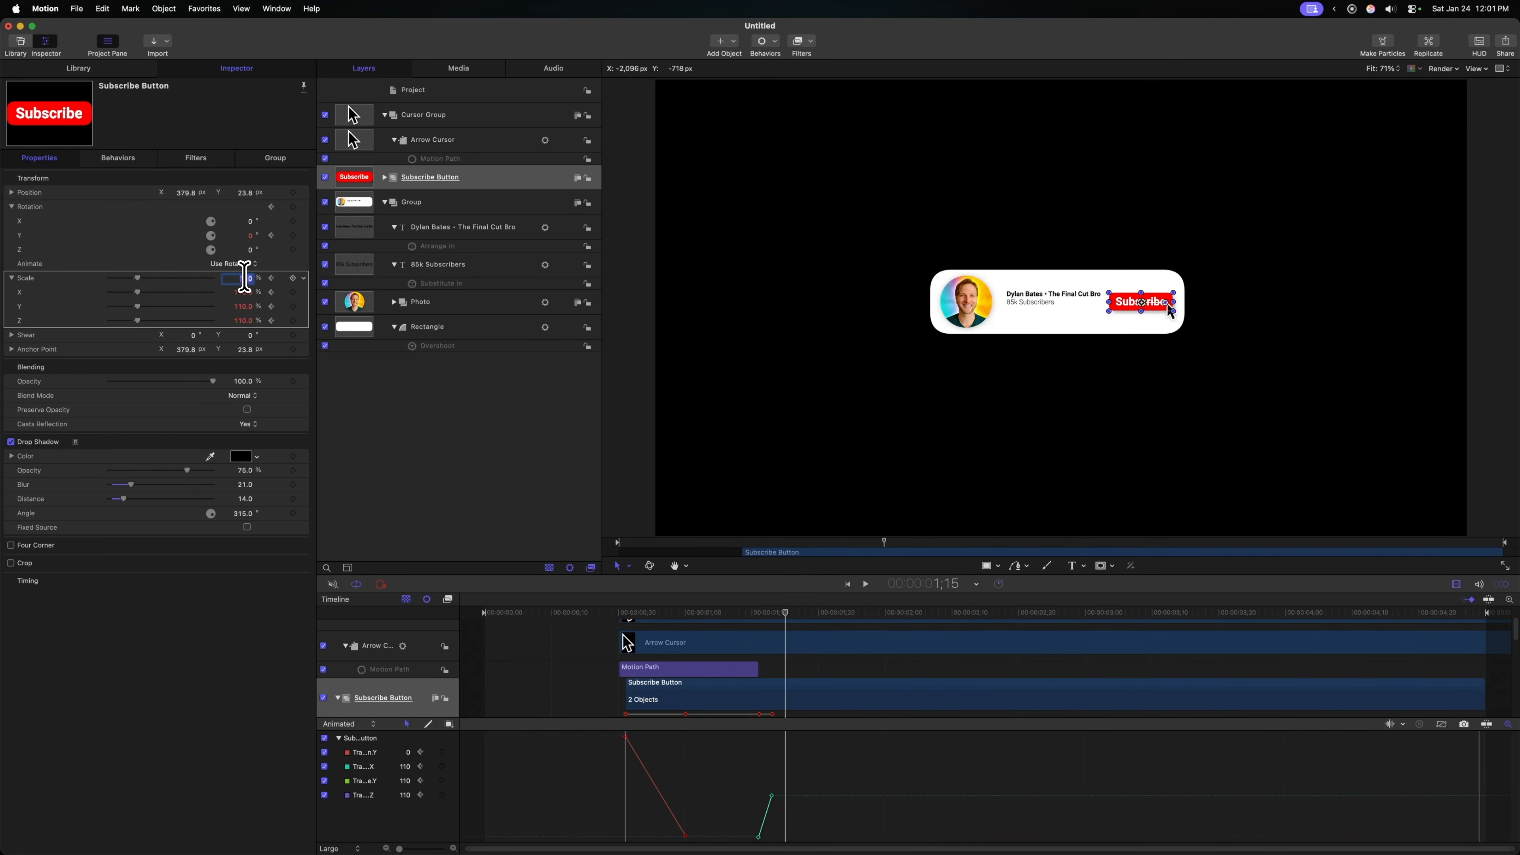
pyautogui.write('100')
pyautogui.press('Return')
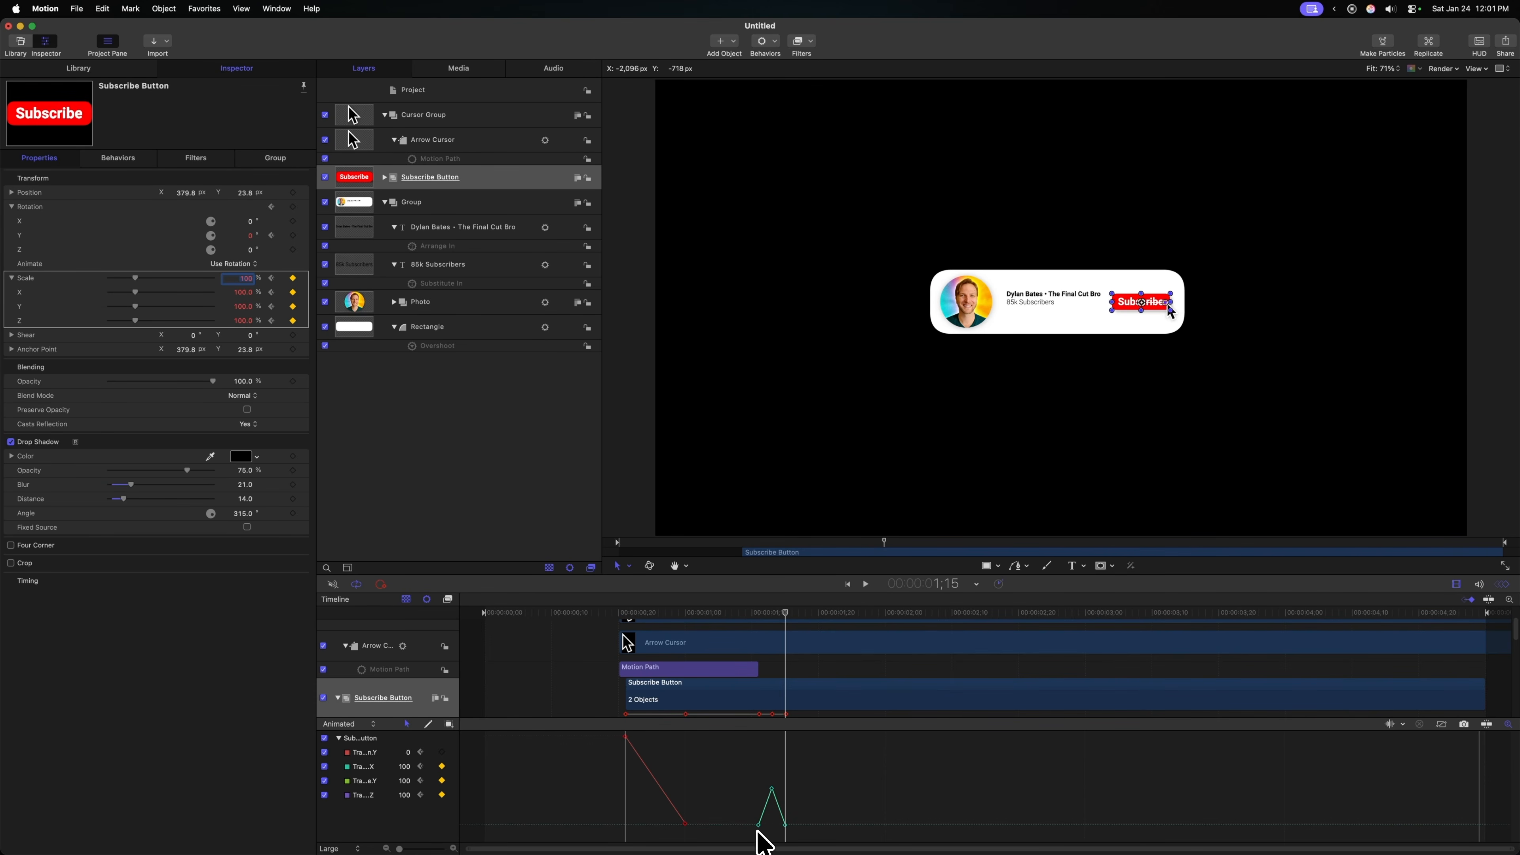
pyautogui.click(650, 614)
pyautogui.press('space')
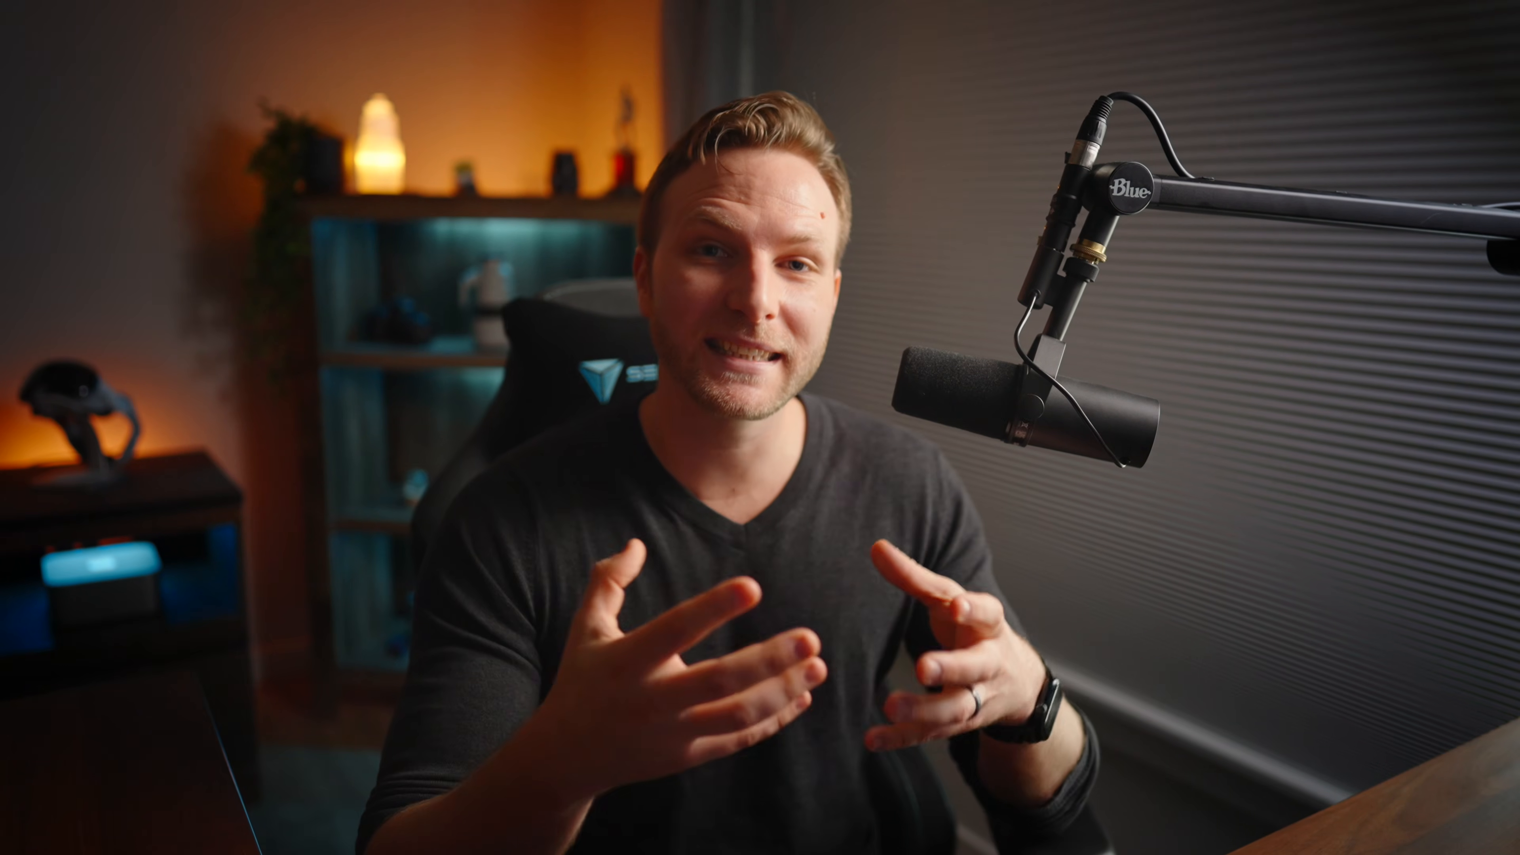
# Step: Apply Ease Both to all of the Subscribe Button's scale keyframes in the Keyframe Editor
pyautogui.moveTo(215, 690); pyautogui.dragTo(323, 822)
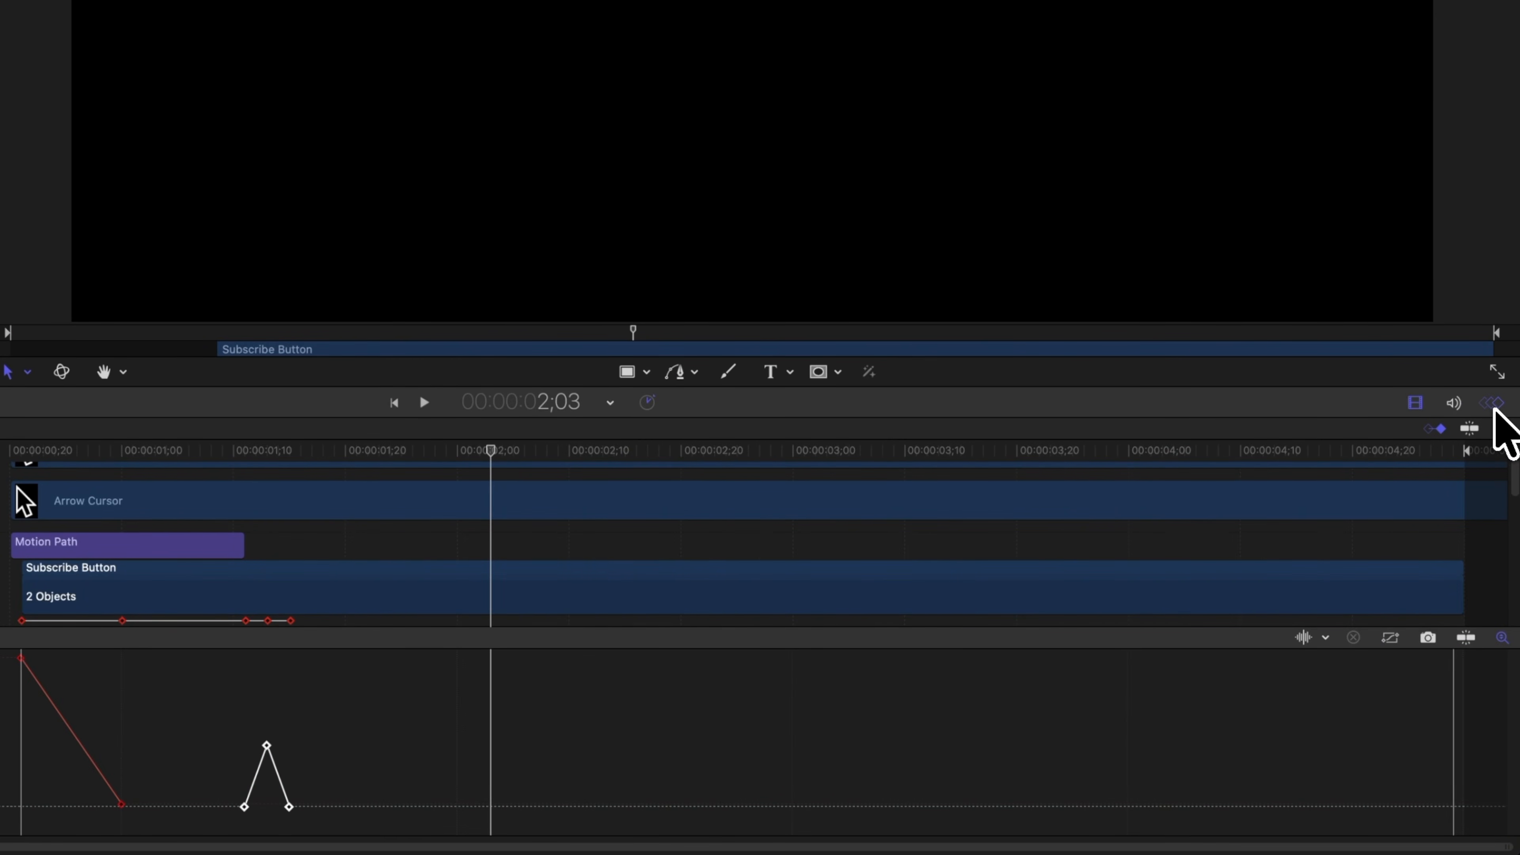
pyautogui.rightClick(266, 746)
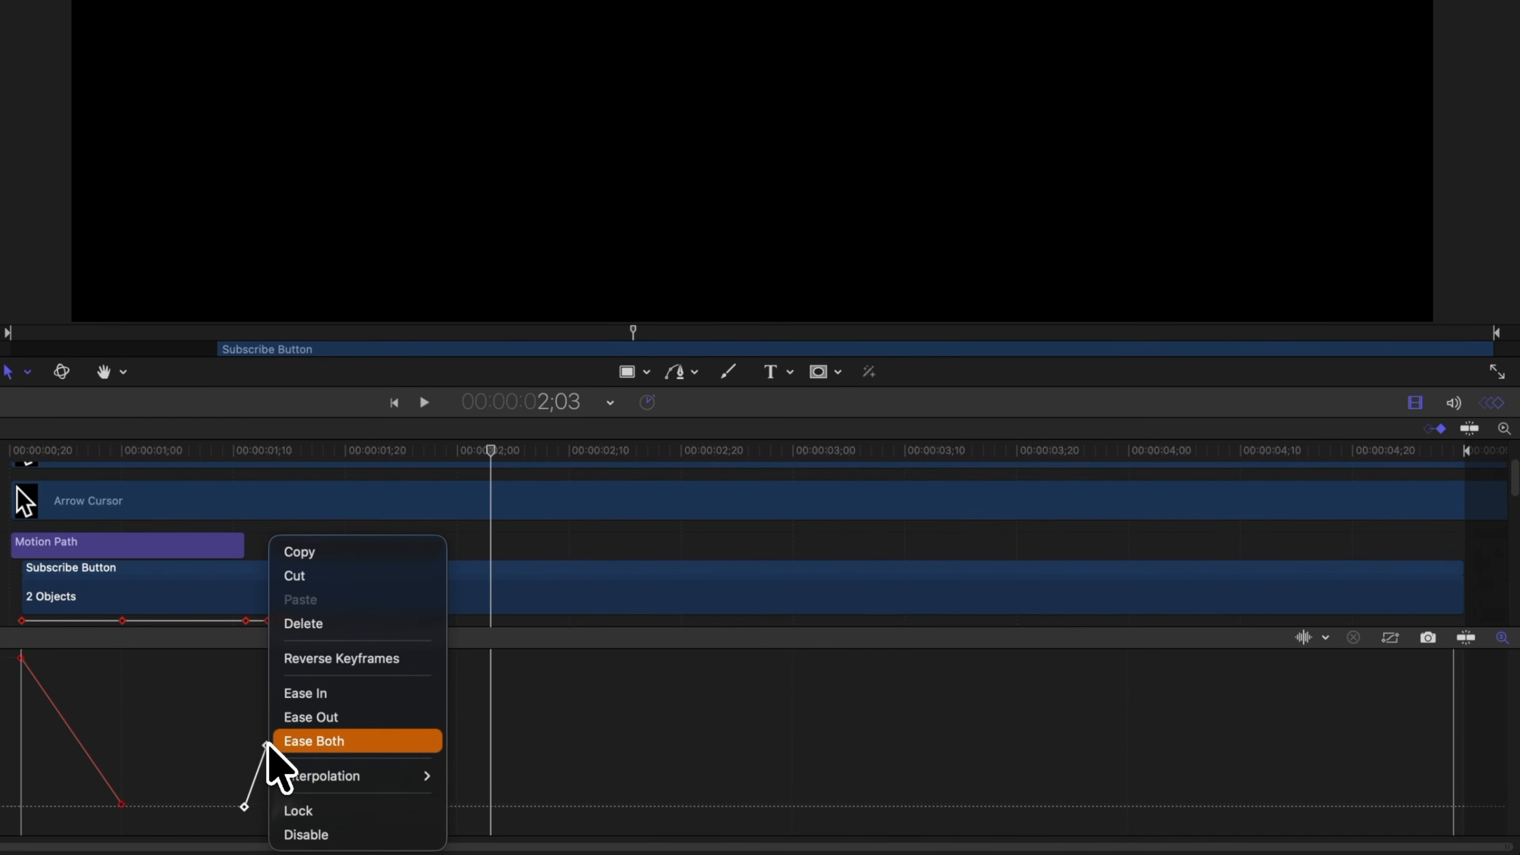
pyautogui.click(341, 741)
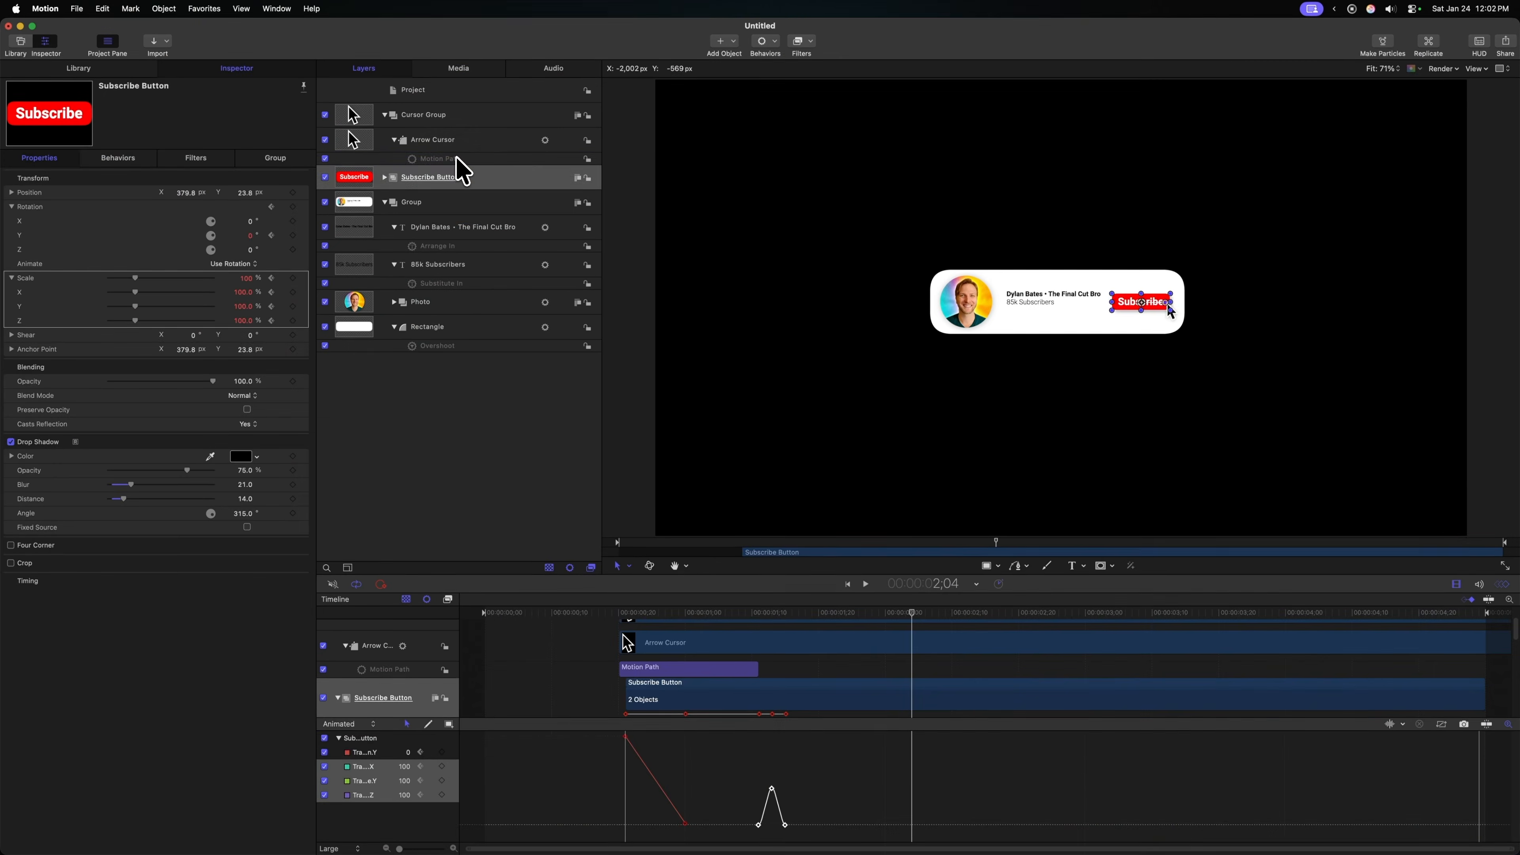
# Step: Duplicate the Arrow Cursor's Motion Path behavior
pyautogui.click(458, 158)
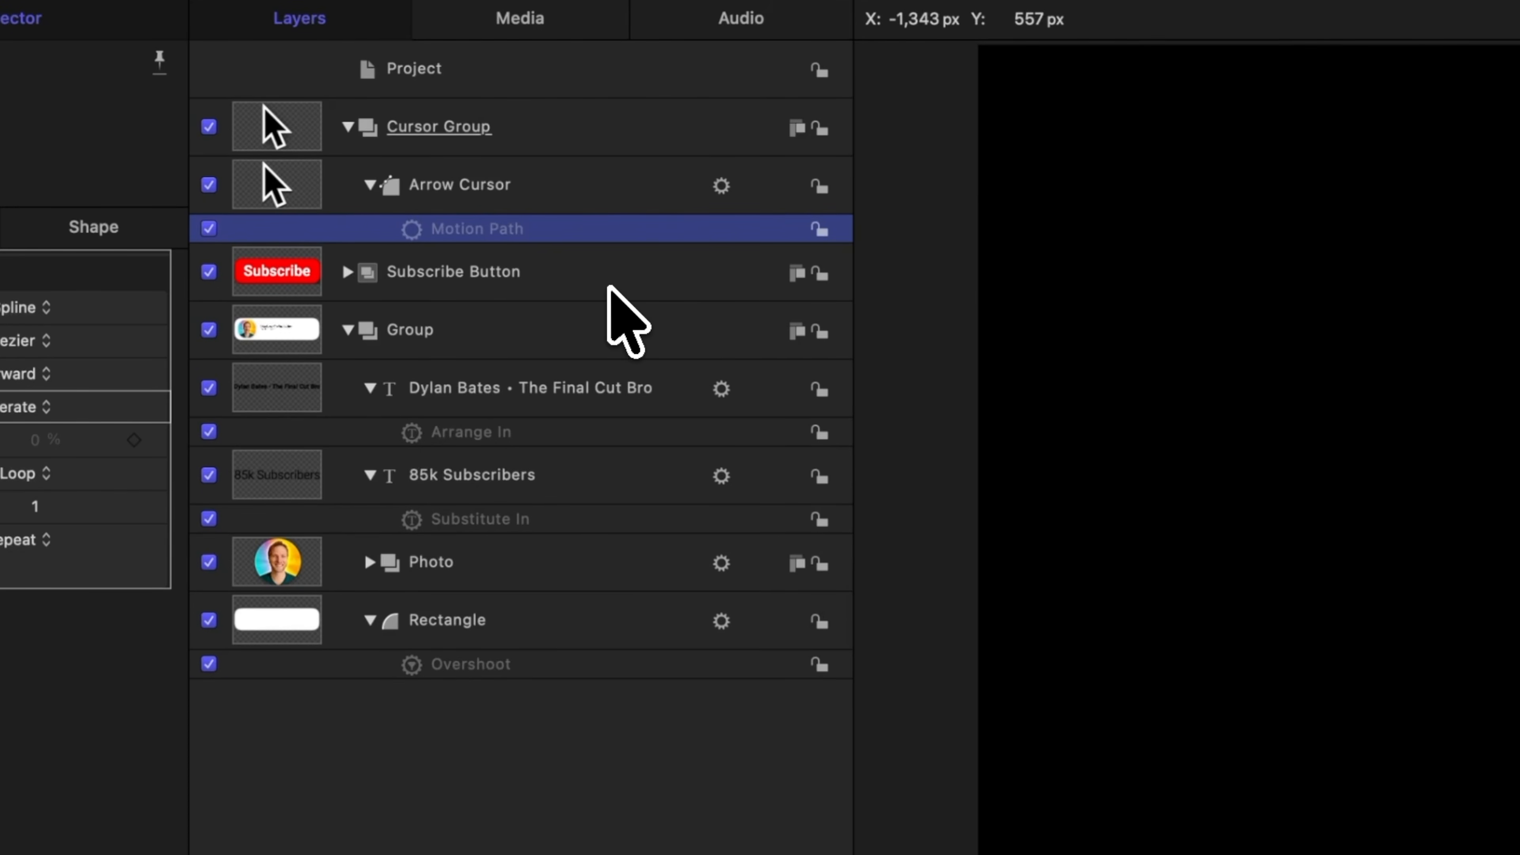
pyautogui.press('super+d')
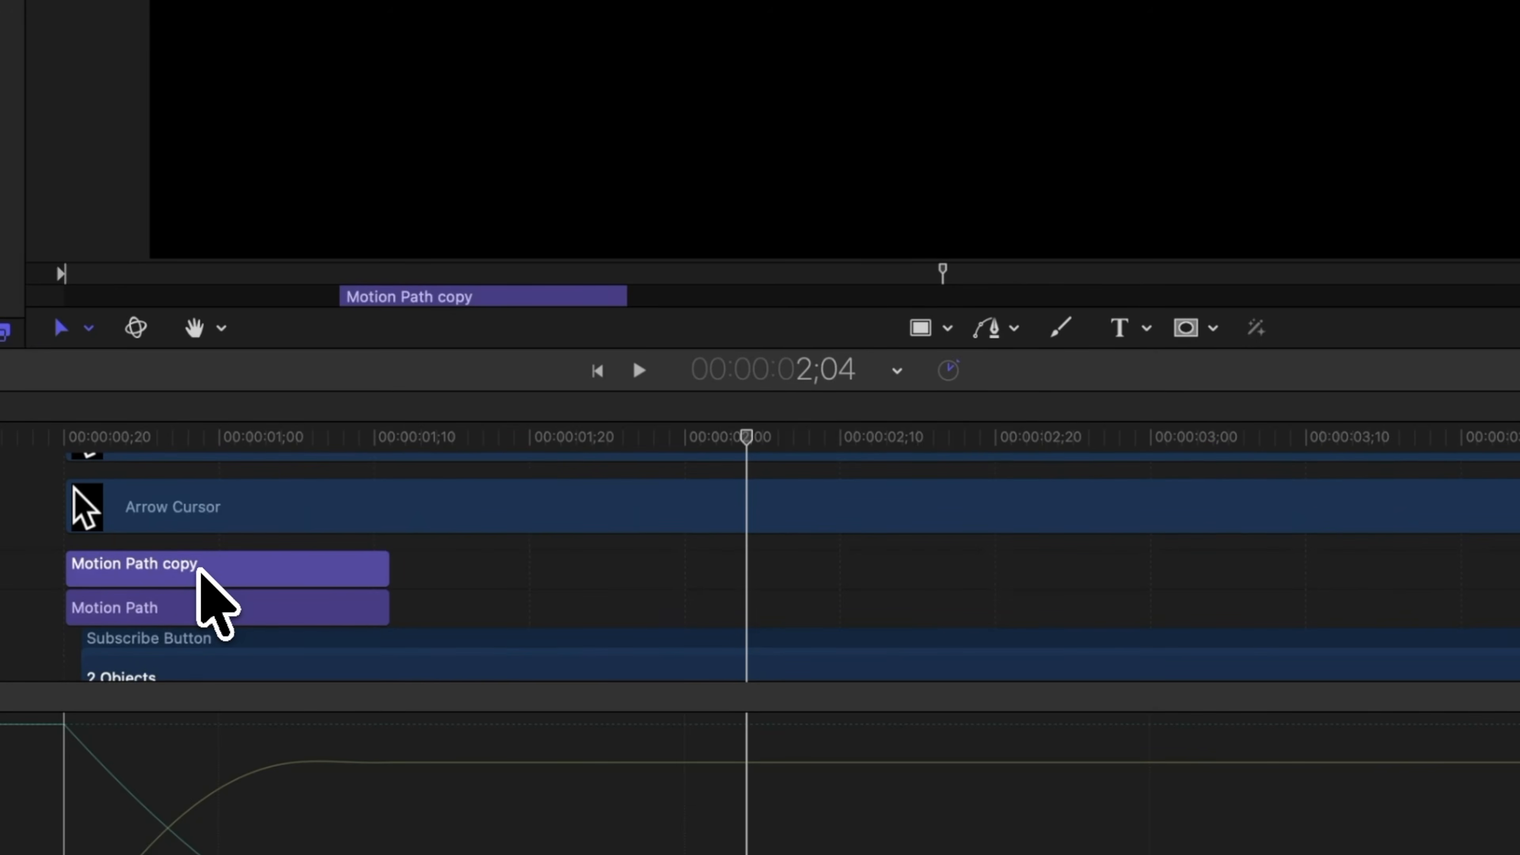
# Step: Move the Motion Path copy behavior to start at 2;04 and scrub through the cursor's movement
pyautogui.moveTo(198, 568); pyautogui.dragTo(880, 569)
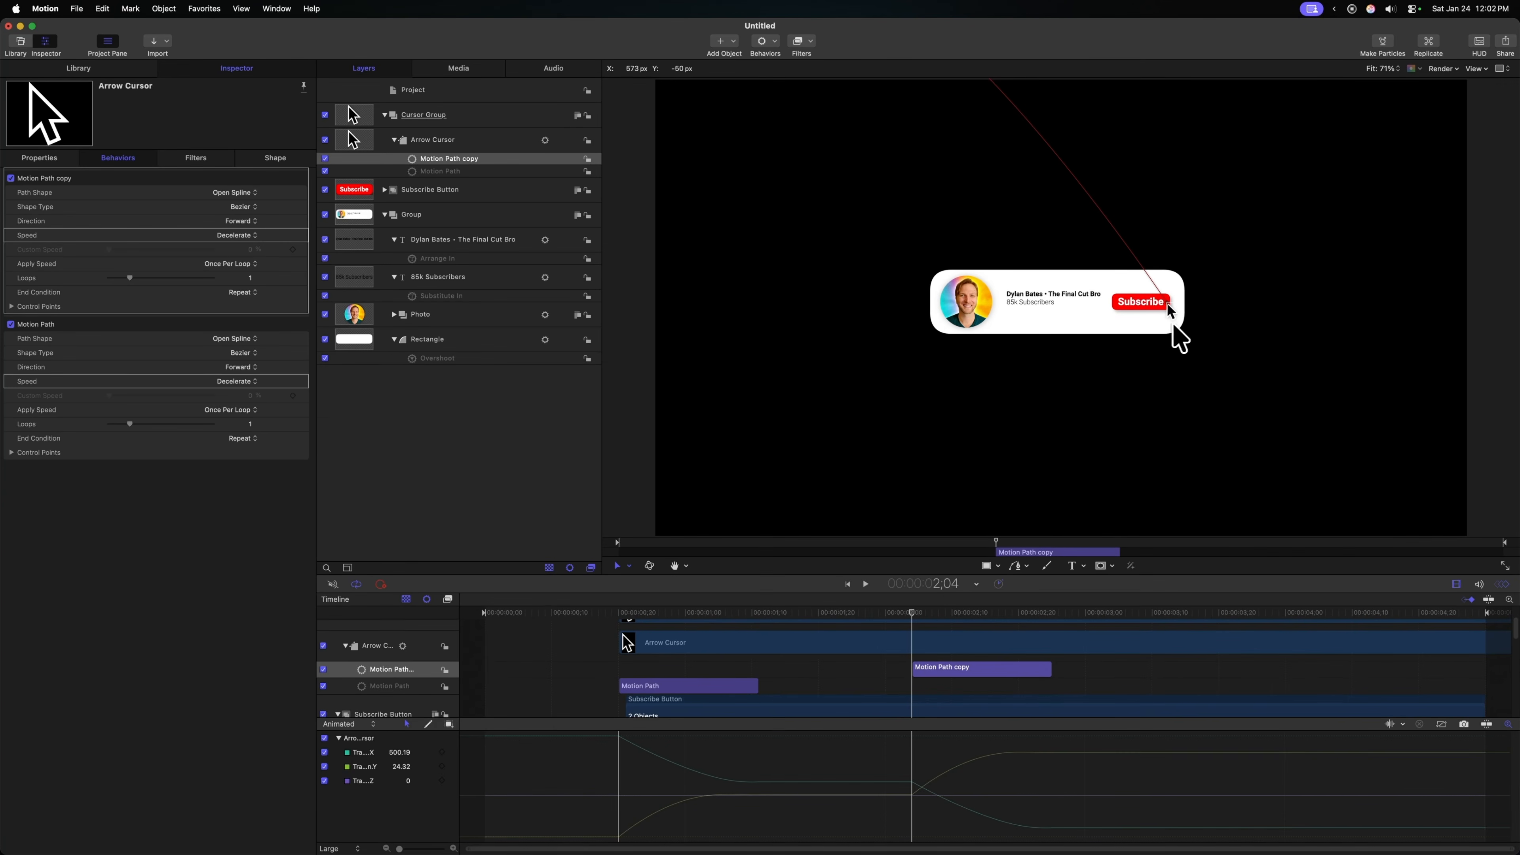
pyautogui.moveTo(620, 612); pyautogui.dragTo(890, 623)
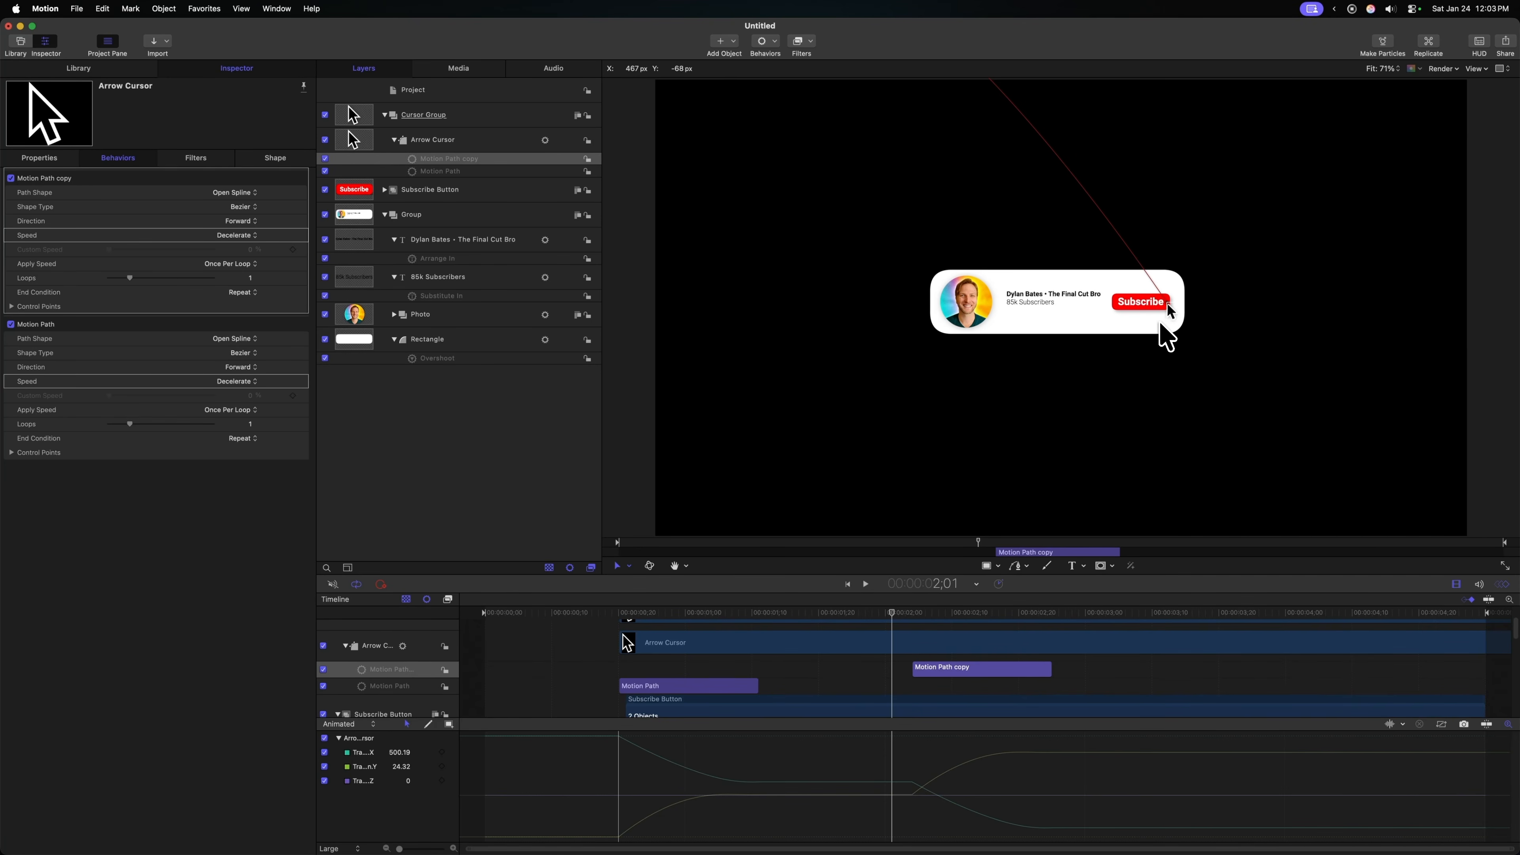
pyautogui.moveTo(898, 617); pyautogui.dragTo(1011, 573)
pyautogui.click(1015, 356)
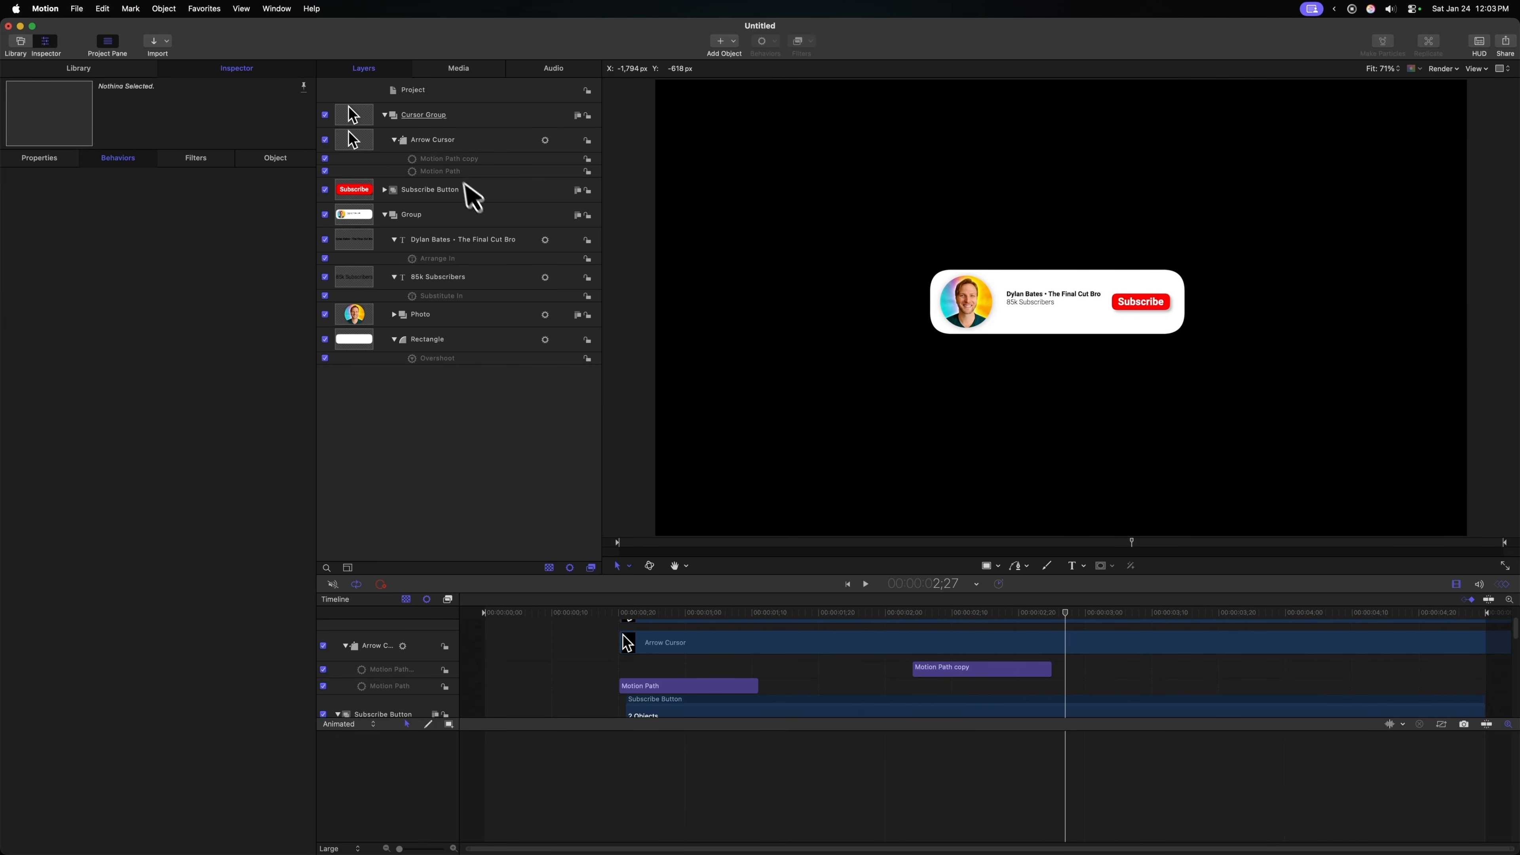
# Step: Set the Motion Path copy's speed to Accelerate and play back the cursor's exit
pyautogui.click(473, 162)
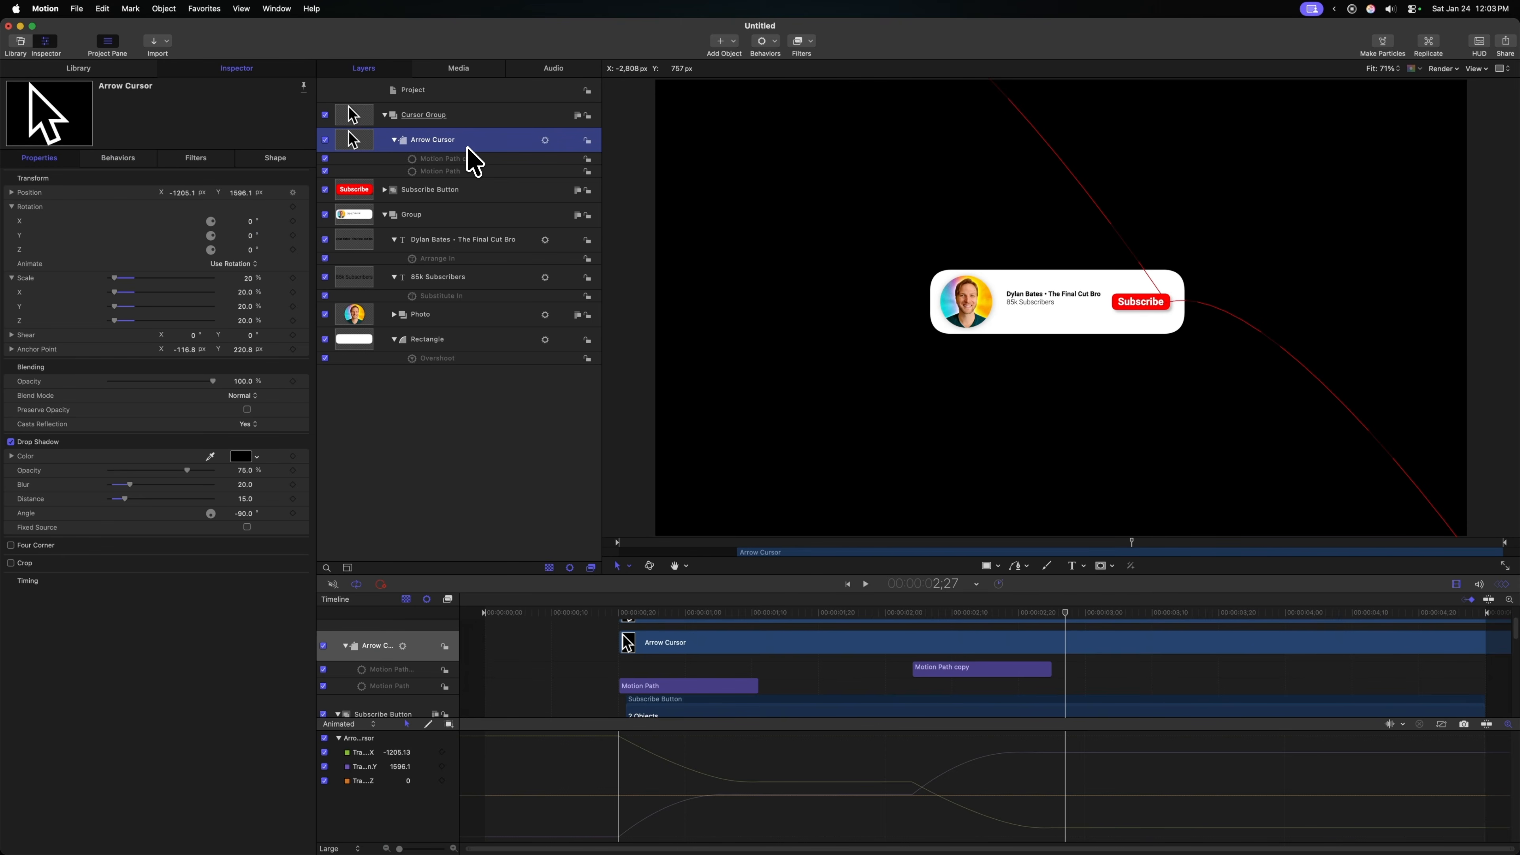
pyautogui.click(491, 158)
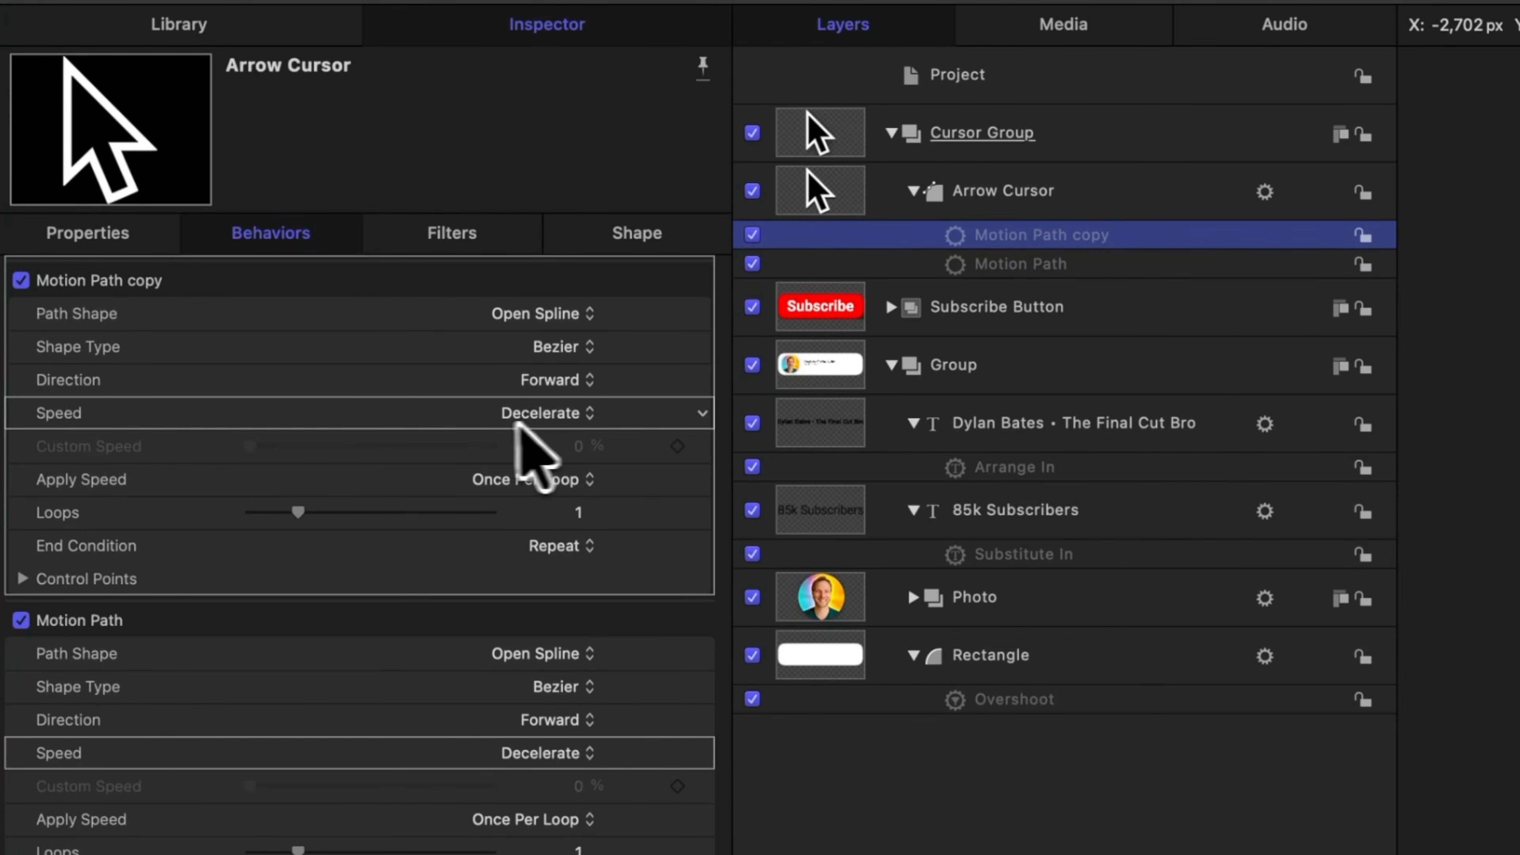
pyautogui.click(501, 418)
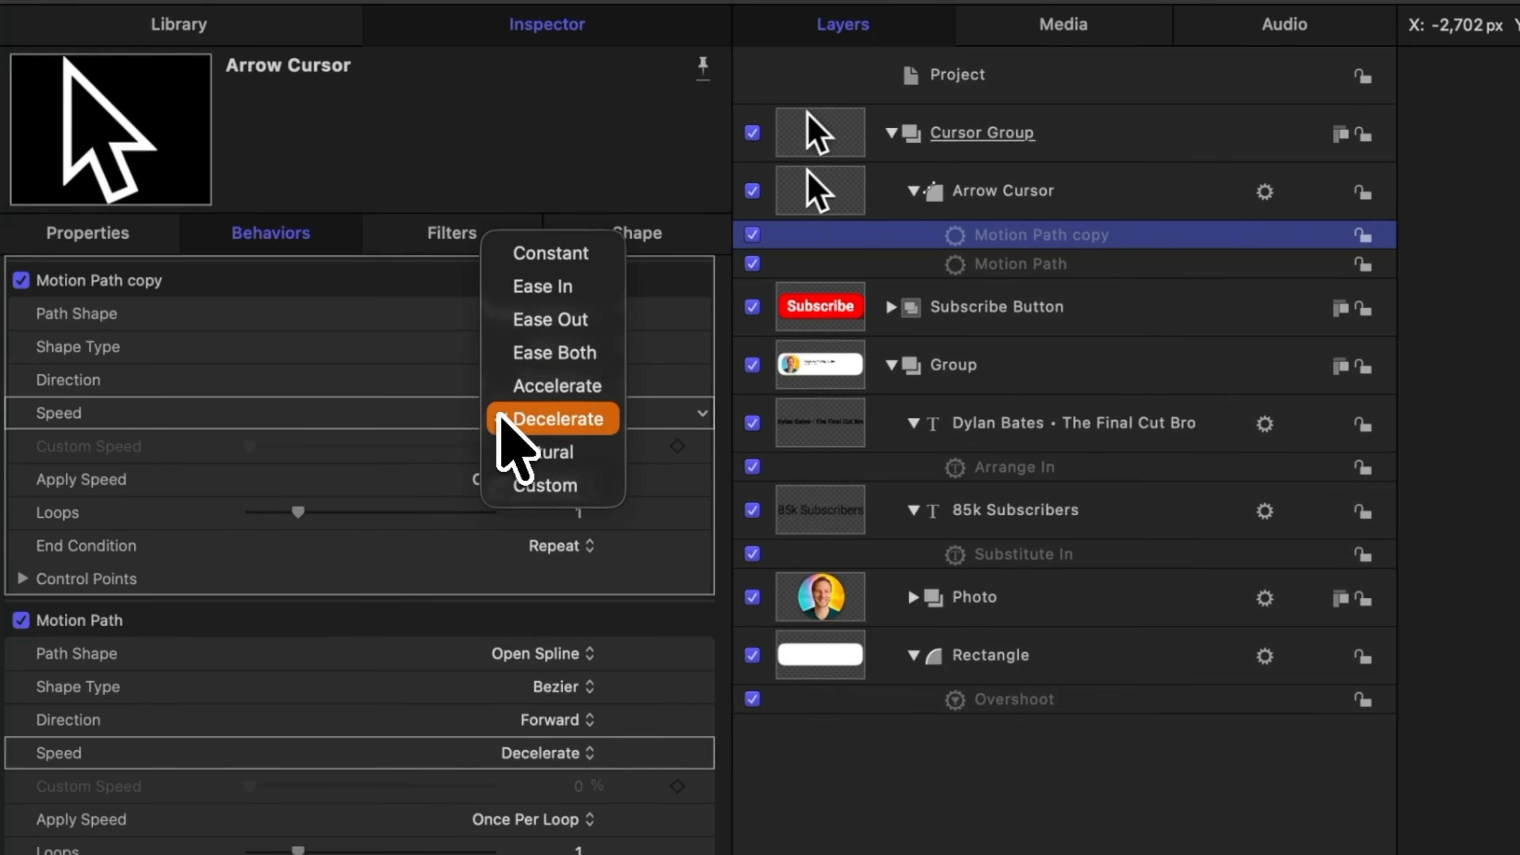
pyautogui.click(552, 385)
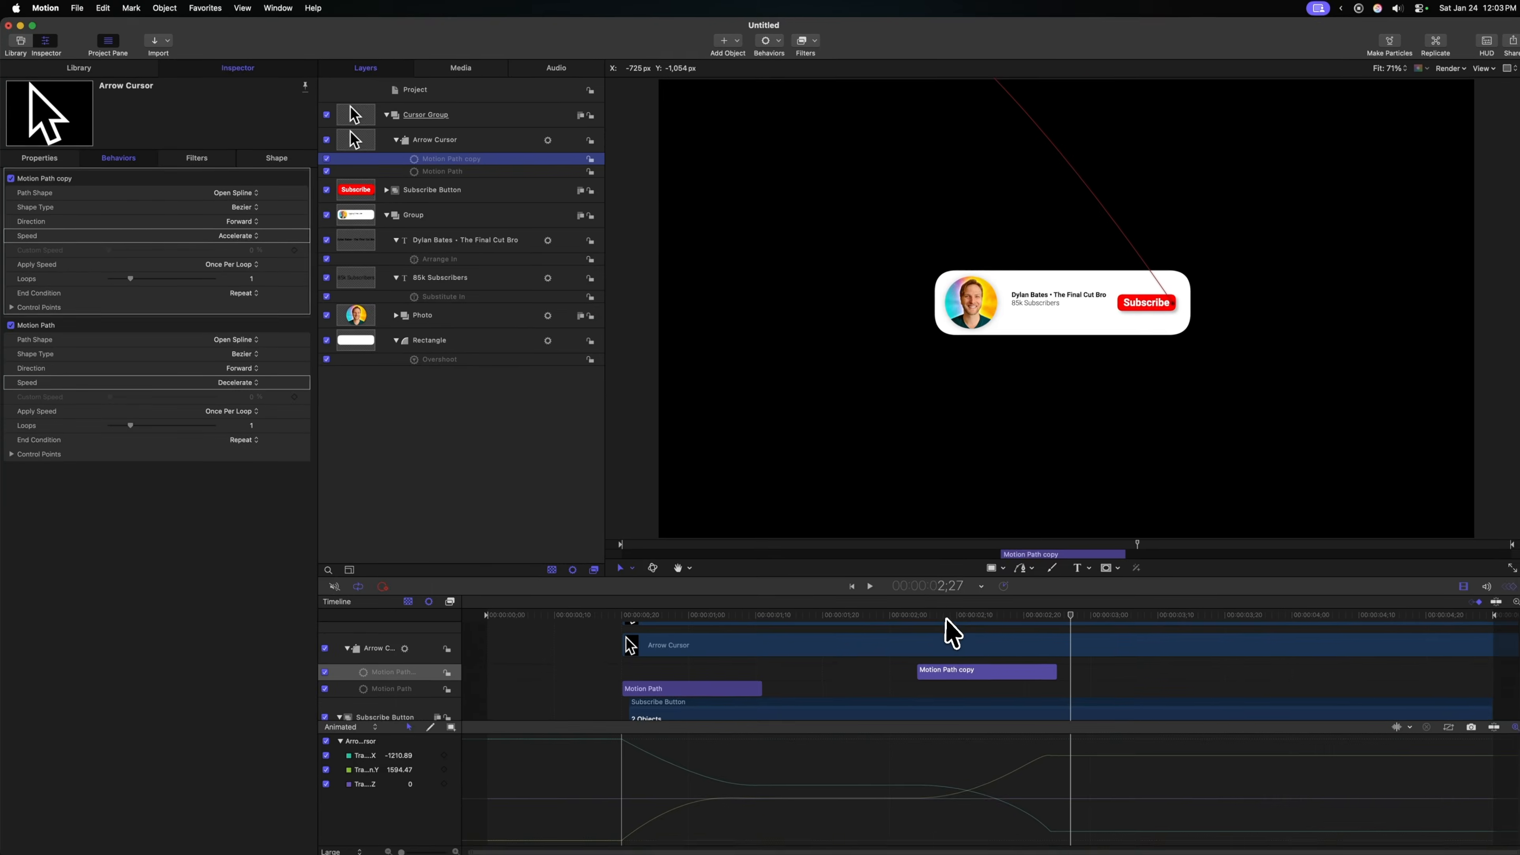
pyautogui.click(704, 612)
pyautogui.press('space')
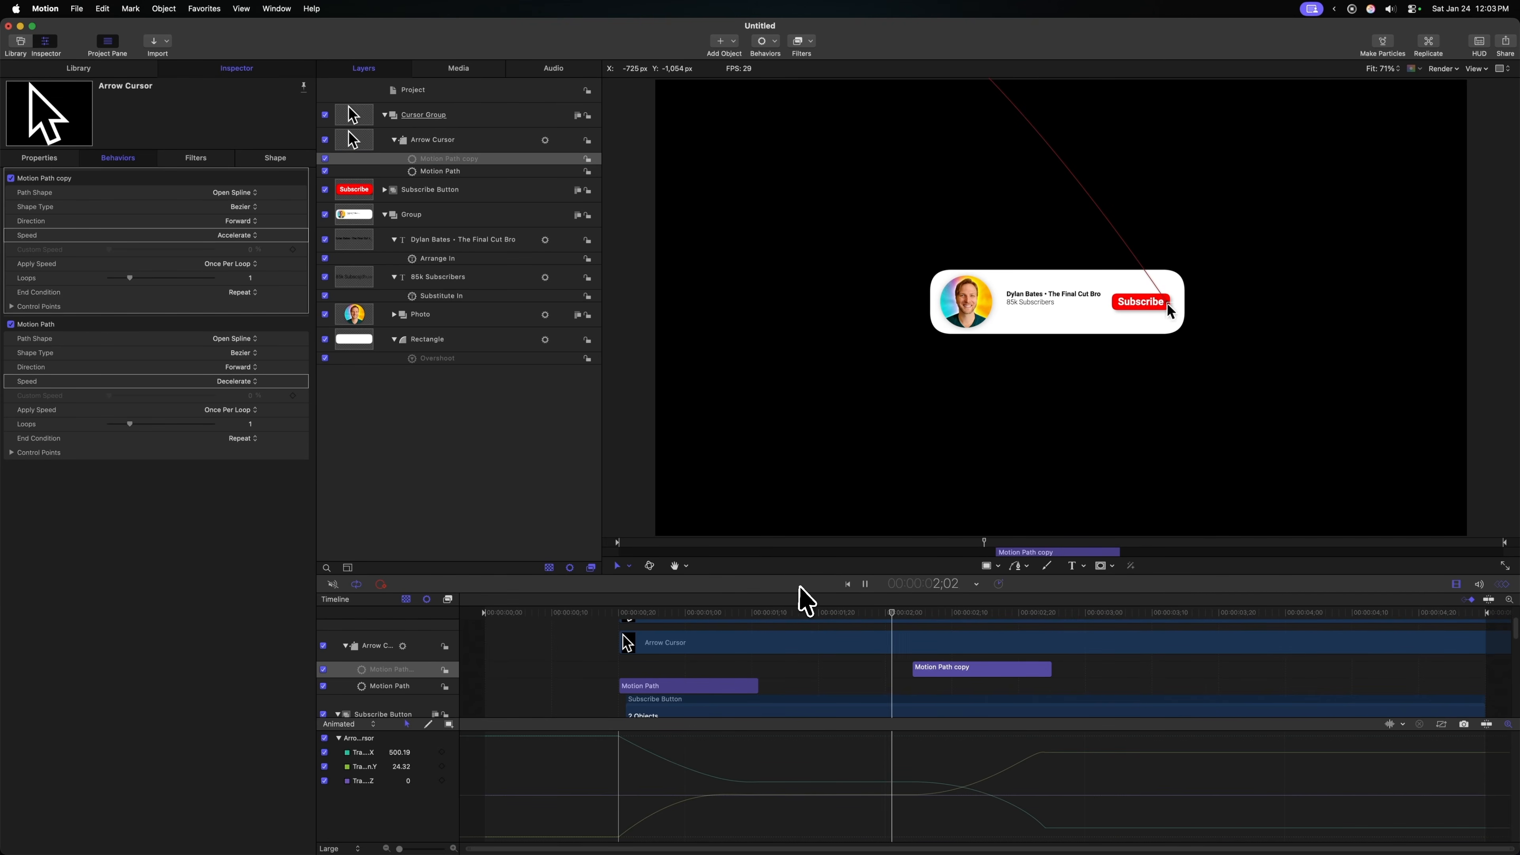
pyautogui.click(939, 454)
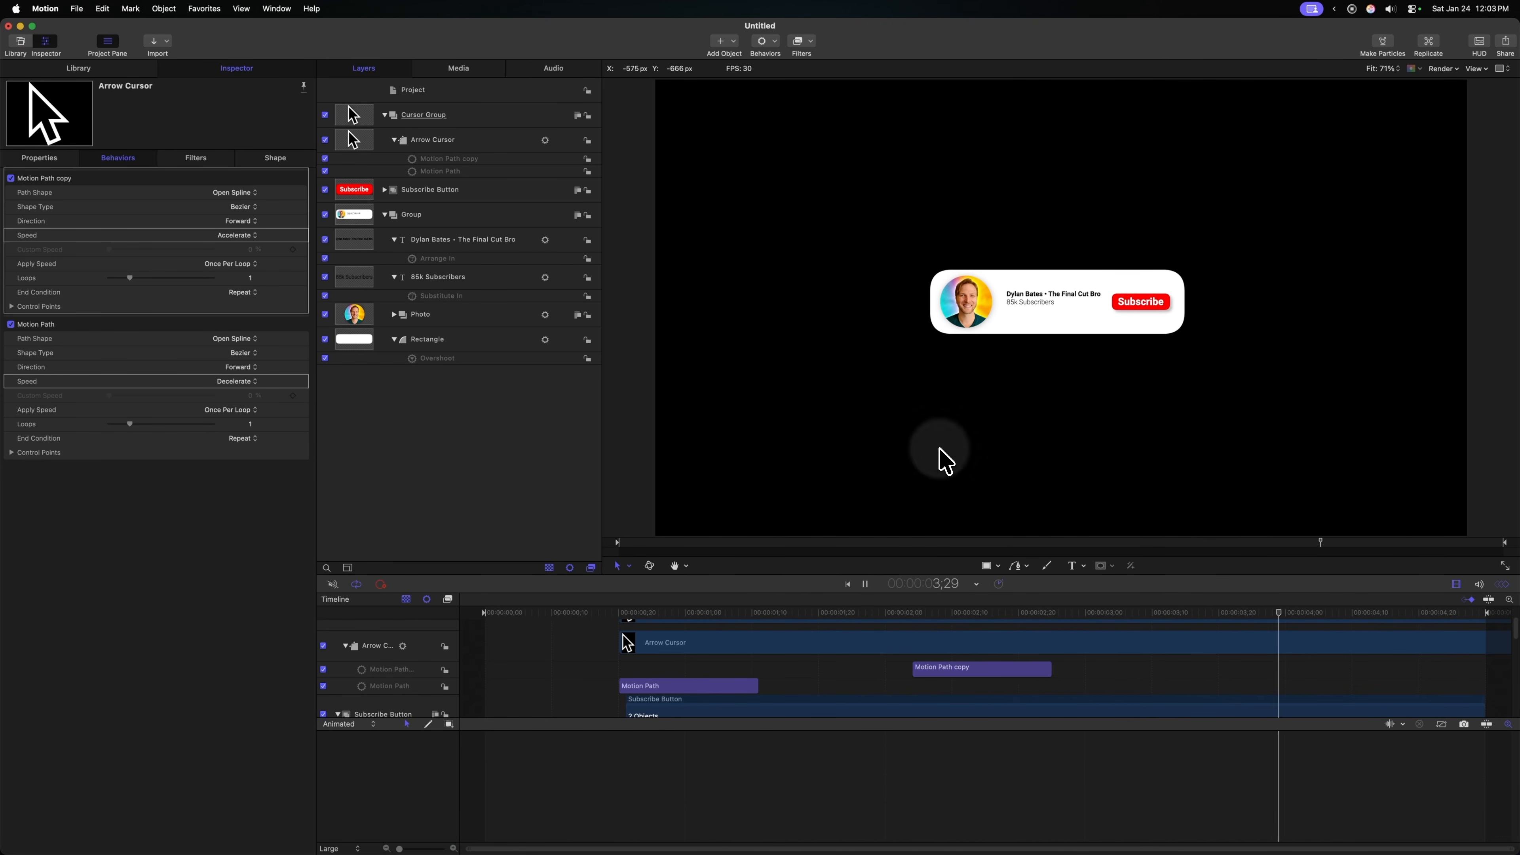
pyautogui.press('space')
# Step: Set the Cursor Group's out point at 2;22, once the cursor has left the canvas
pyautogui.press('super+minus')
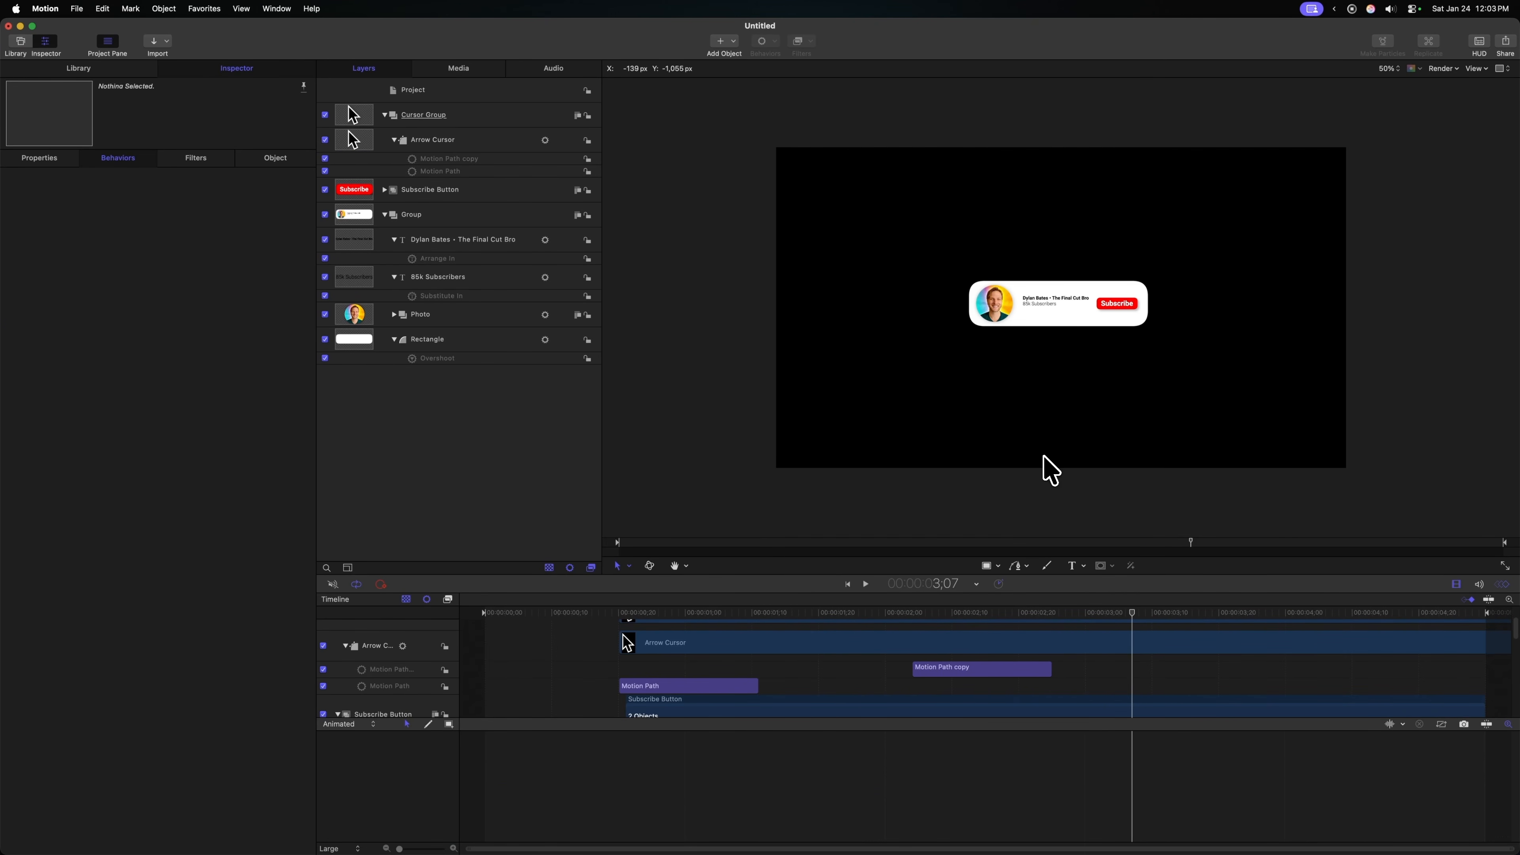
pyautogui.moveTo(982, 613); pyautogui.dragTo(1016, 612)
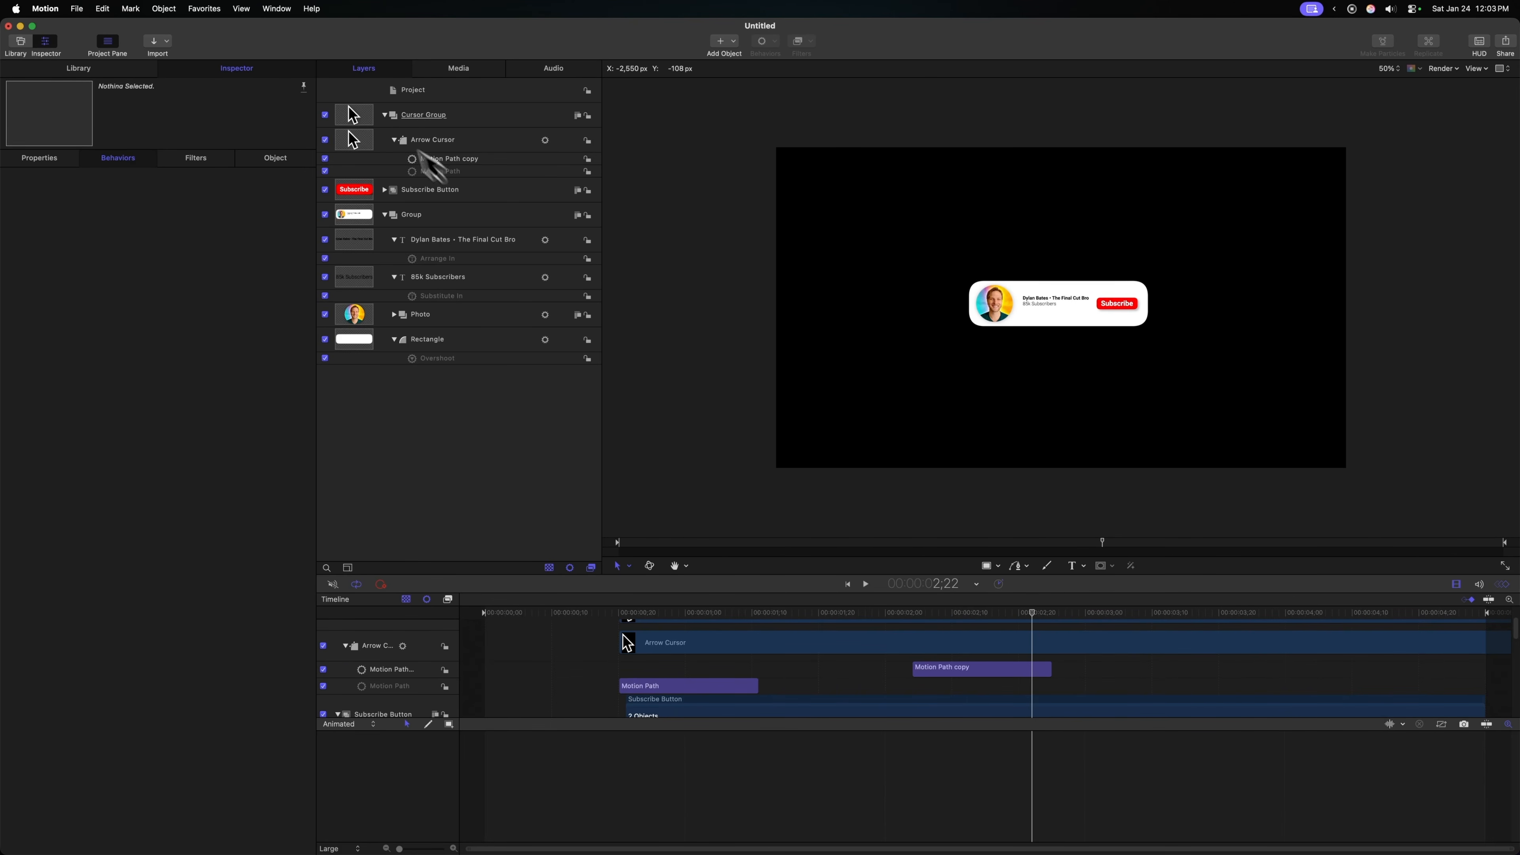
pyautogui.click(455, 117)
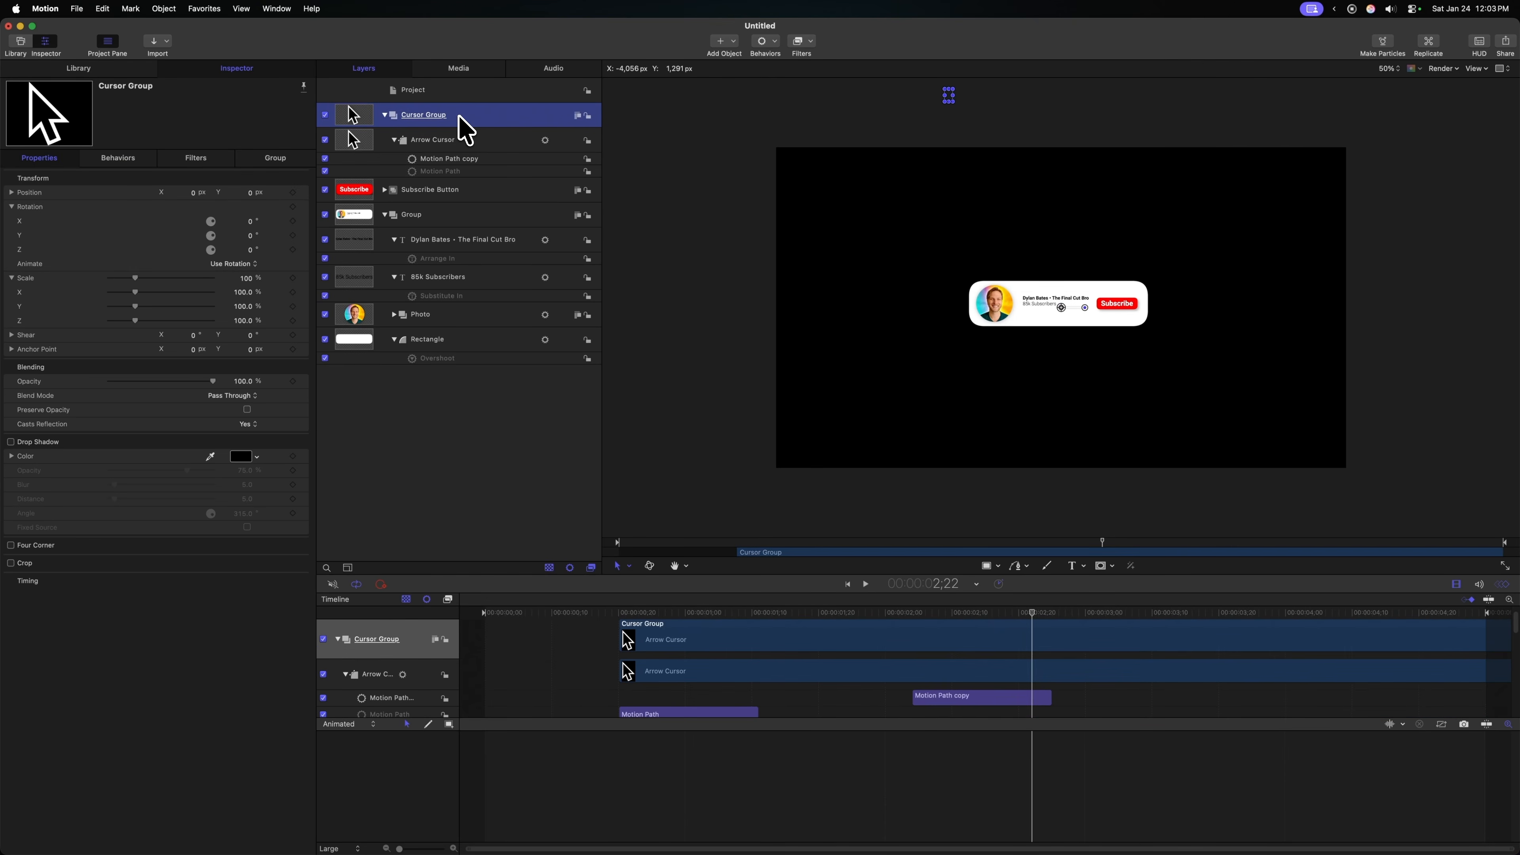
pyautogui.press('o')
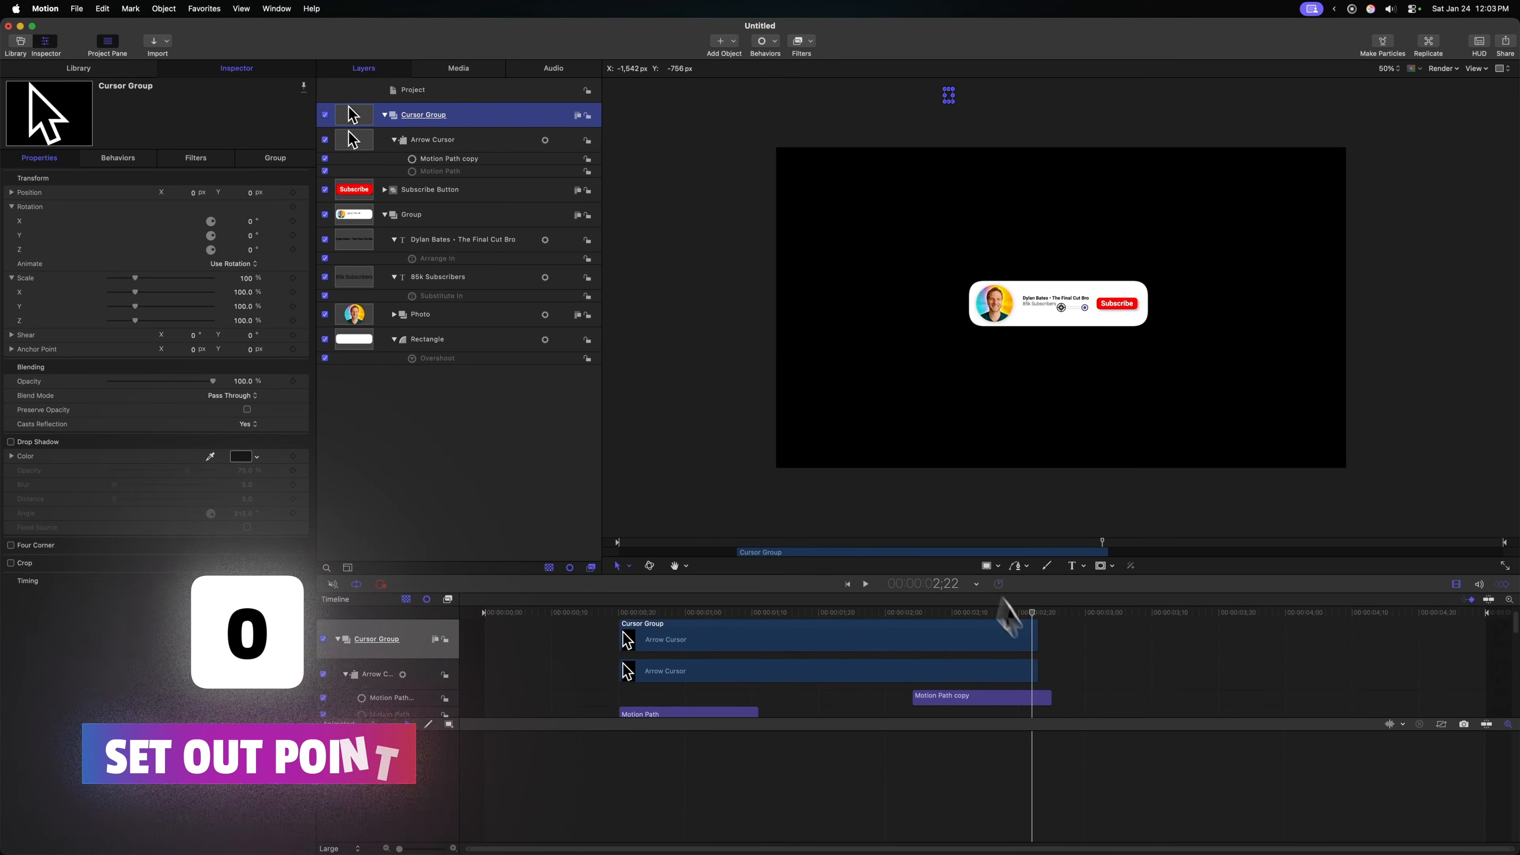
pyautogui.click(984, 613)
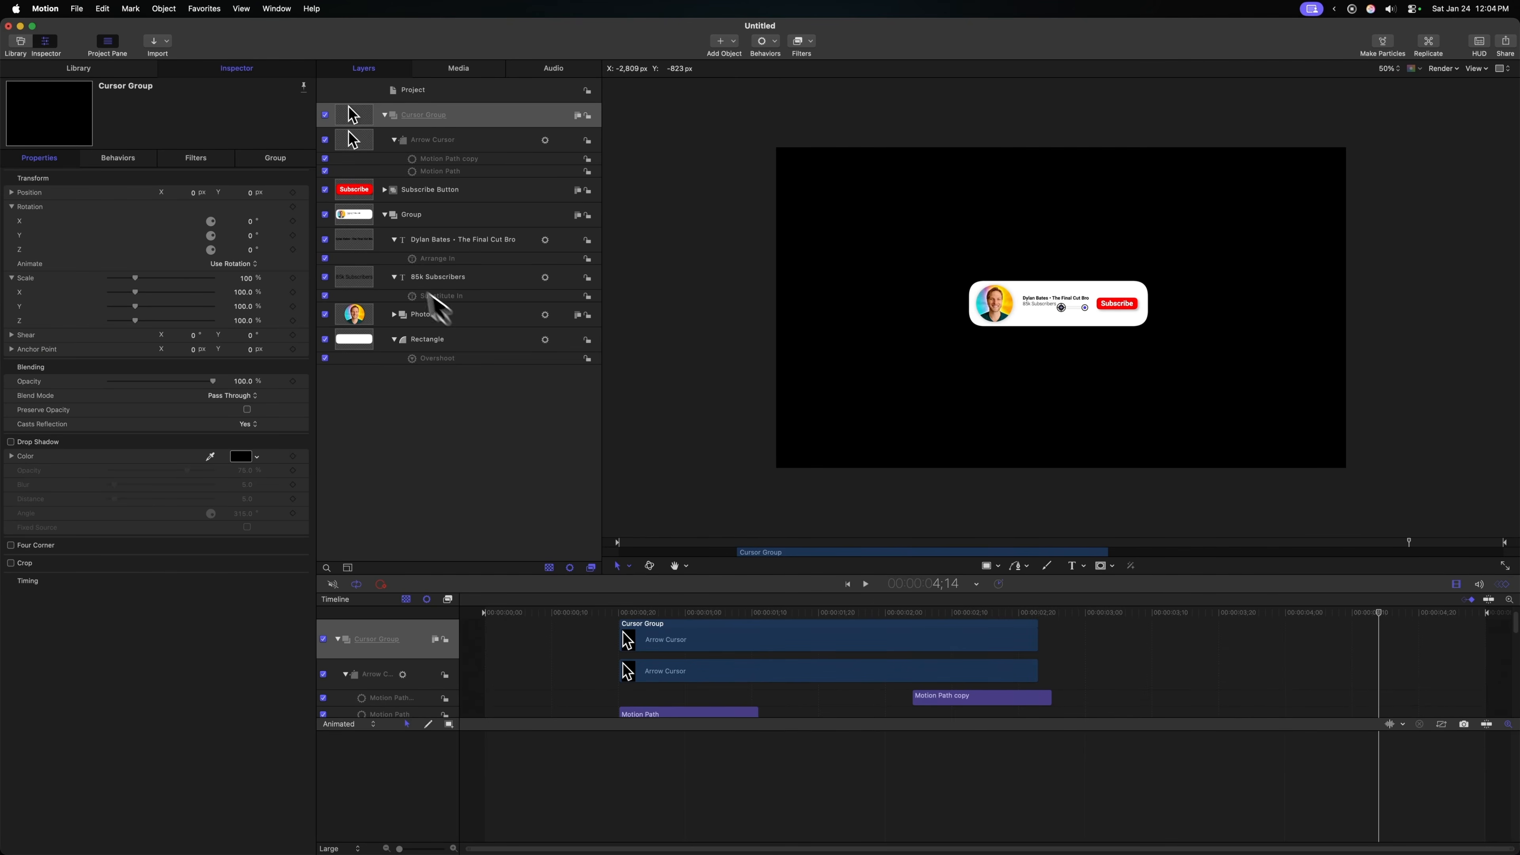
# Step: Add a fill color keyframe at 1;11 to Rectangle 1 in the Subscribe Button group, keeping it red
pyautogui.click(386, 192)
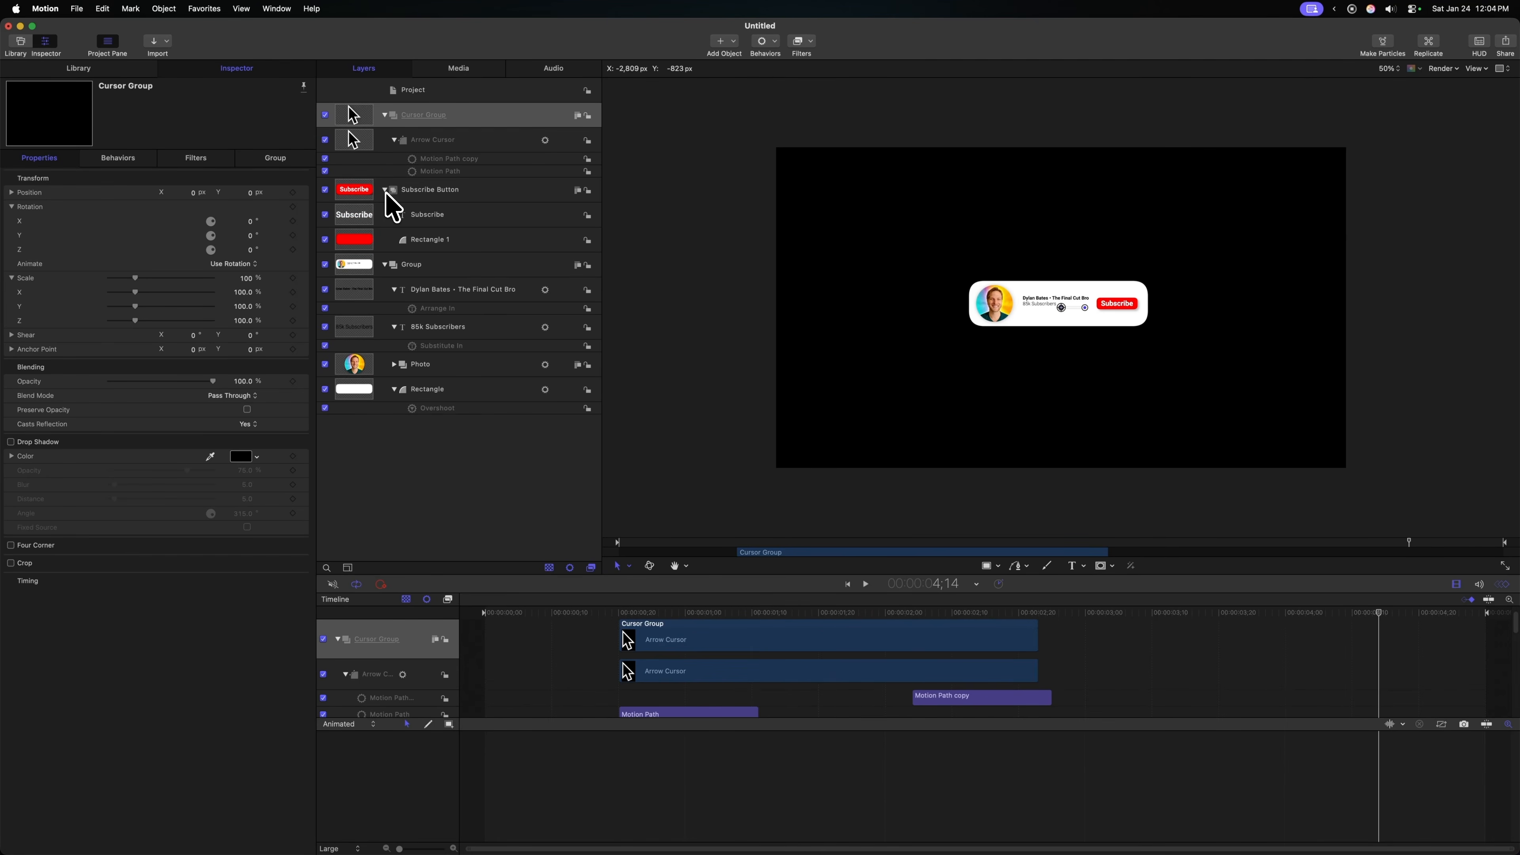
pyautogui.click(365, 241)
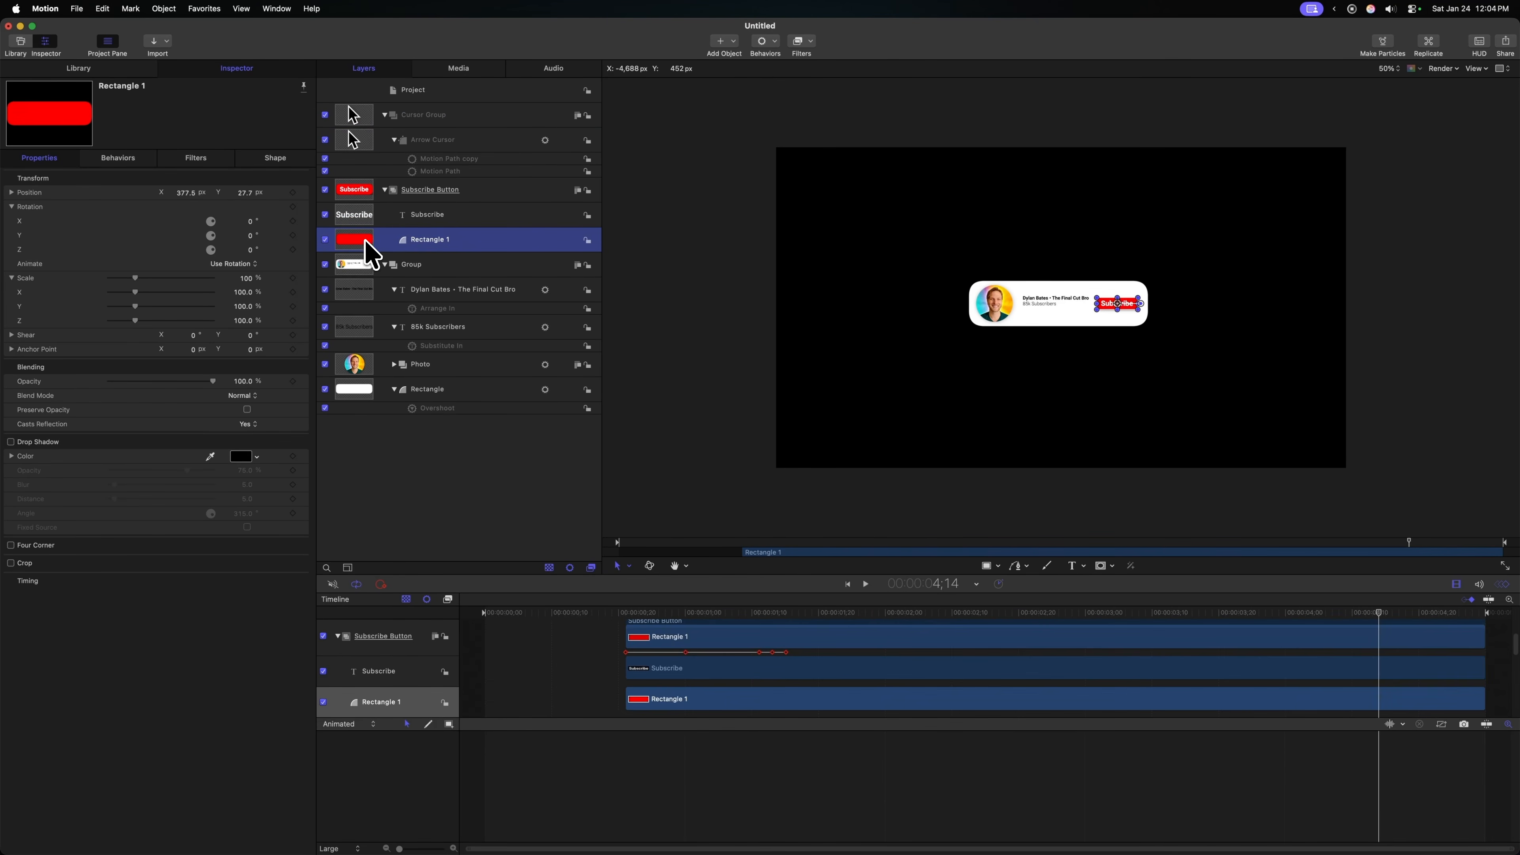
pyautogui.click(859, 612)
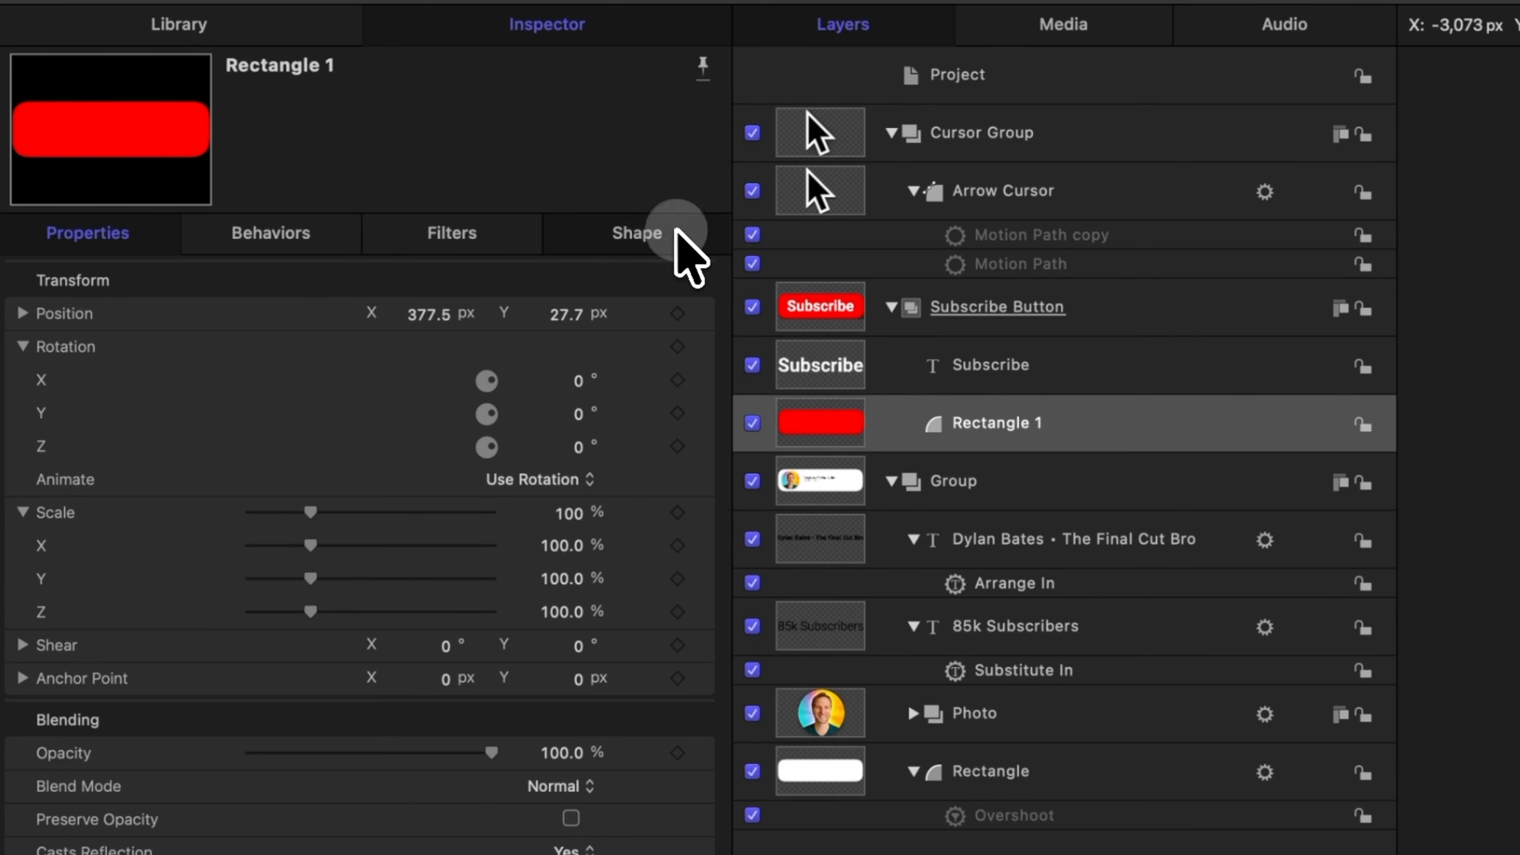
pyautogui.click(676, 232)
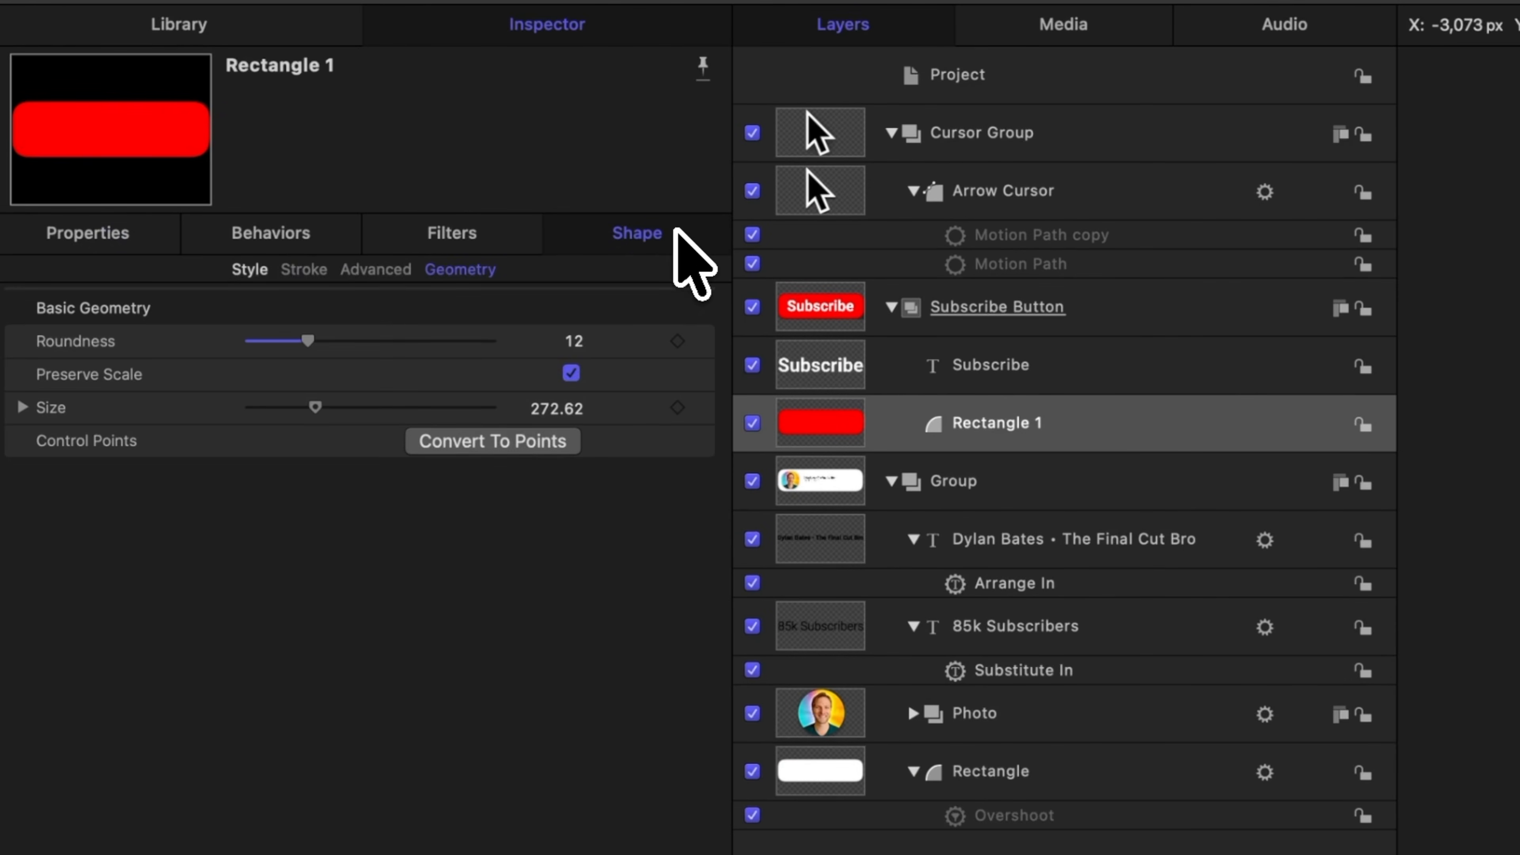
pyautogui.click(247, 270)
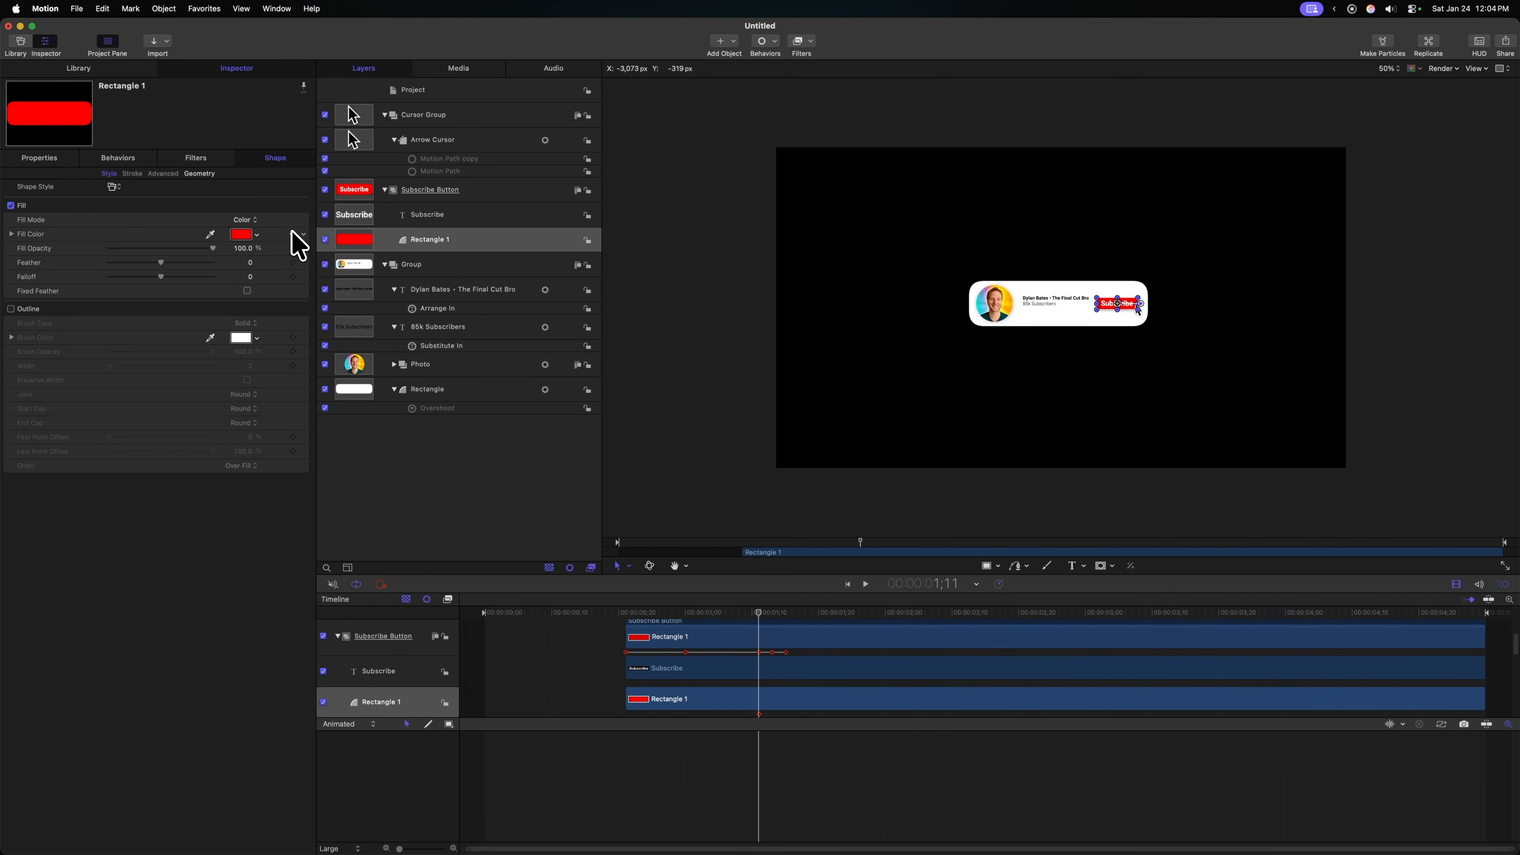
# Step: Keyframe Rectangle 1's fill color to dark gray at 1;15 and play back the color change
pyautogui.moveTo(758, 612); pyautogui.dragTo(780, 612)
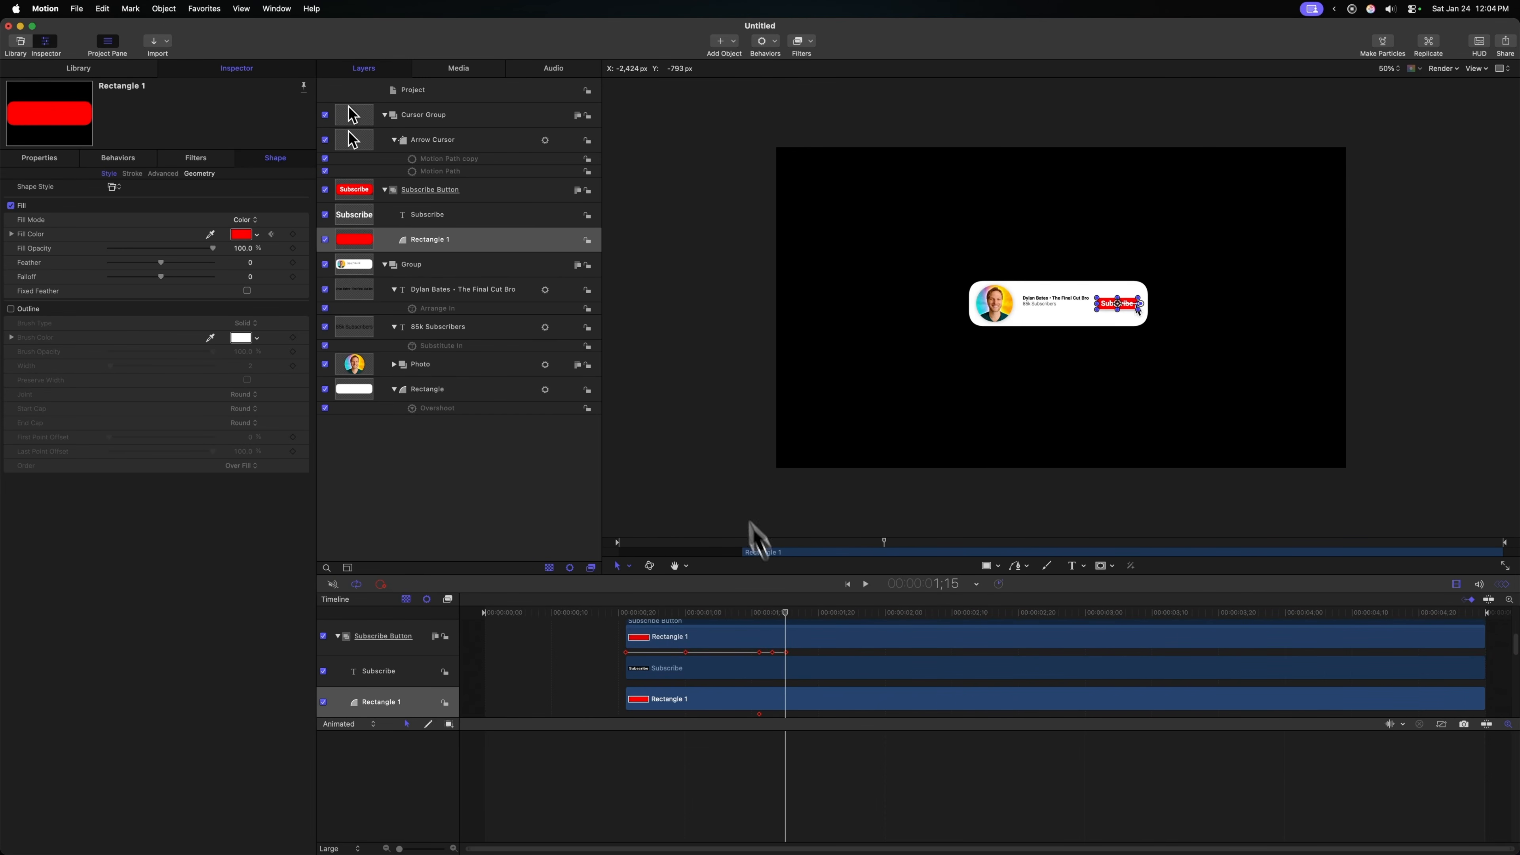
pyautogui.click(250, 234)
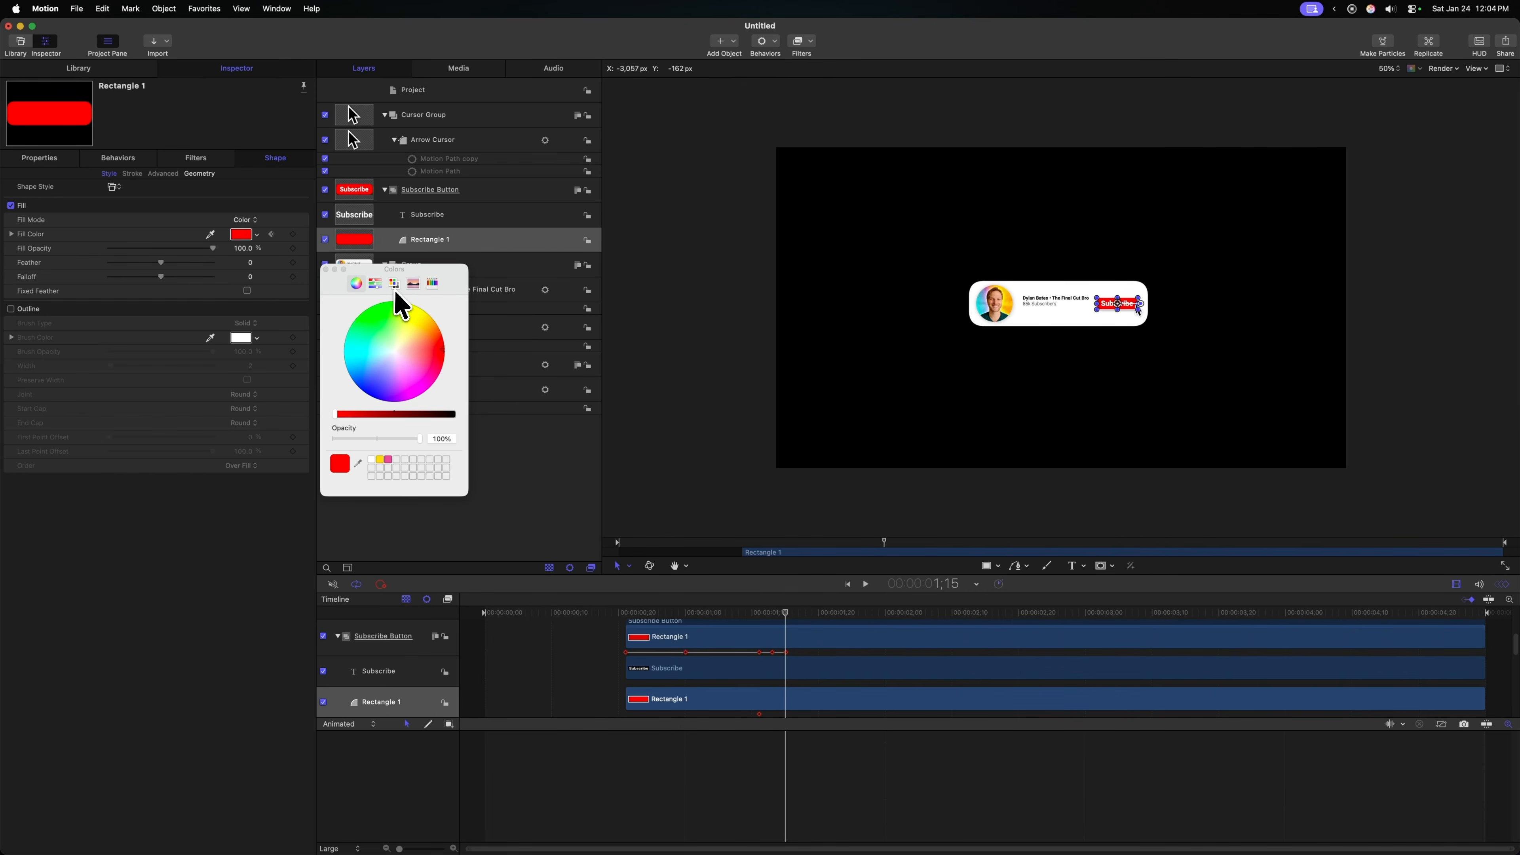
pyautogui.click(372, 461)
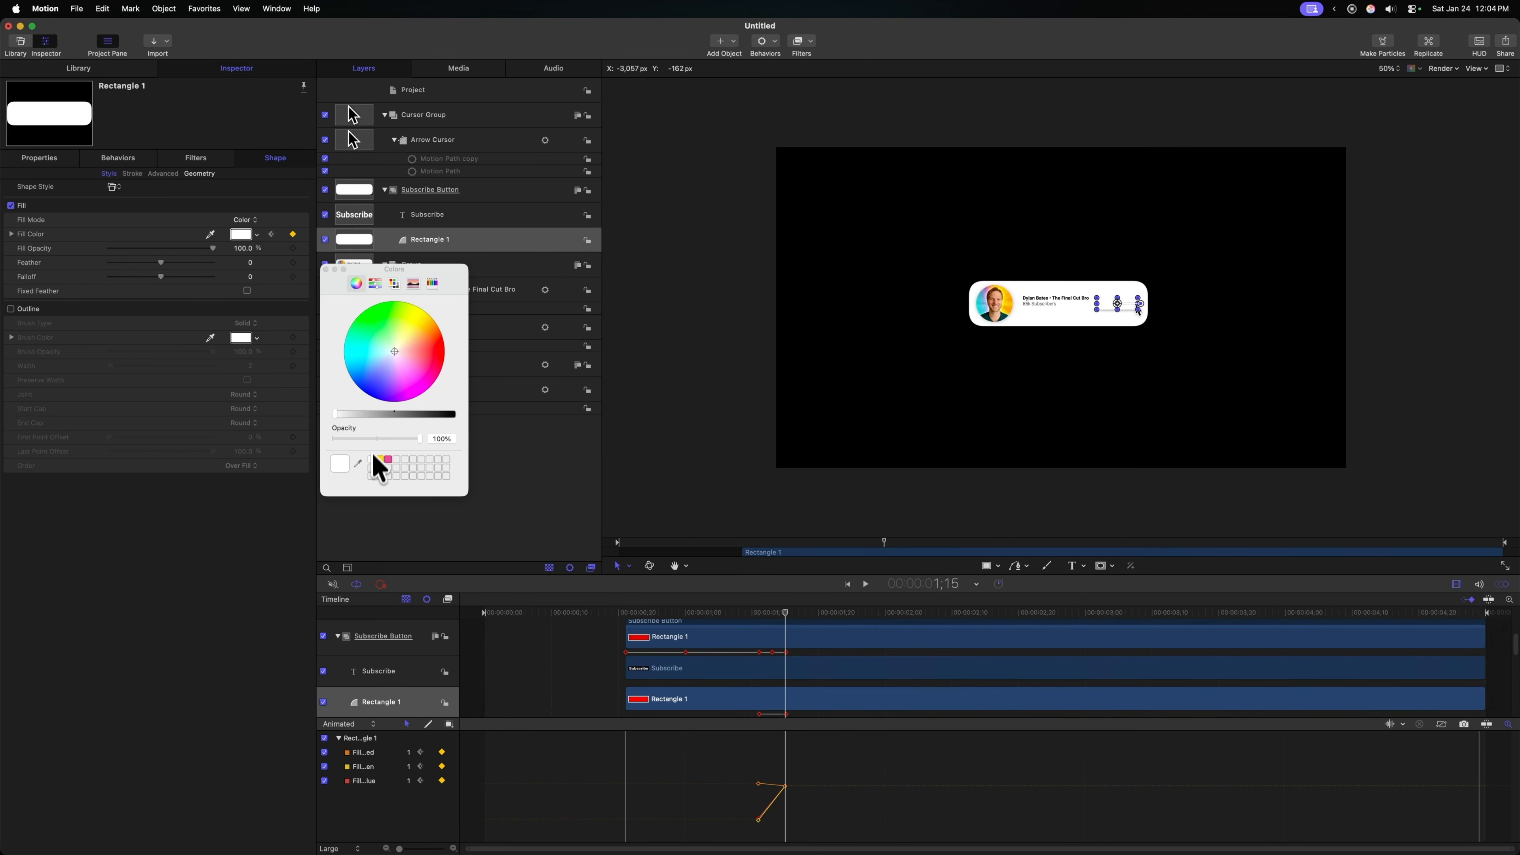
pyautogui.moveTo(395, 413); pyautogui.dragTo(407, 413)
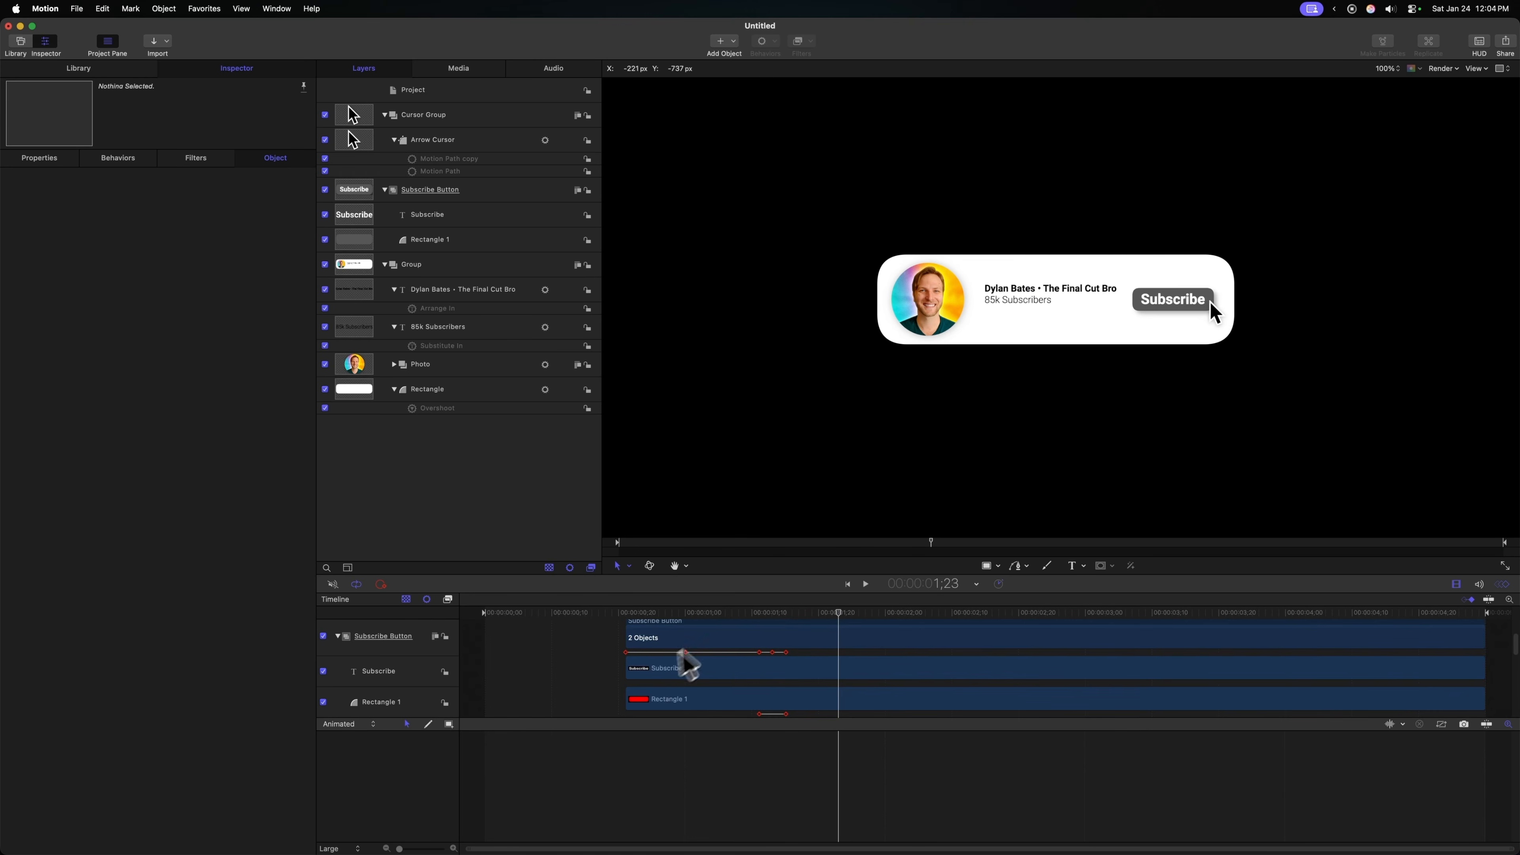
pyautogui.click(743, 613)
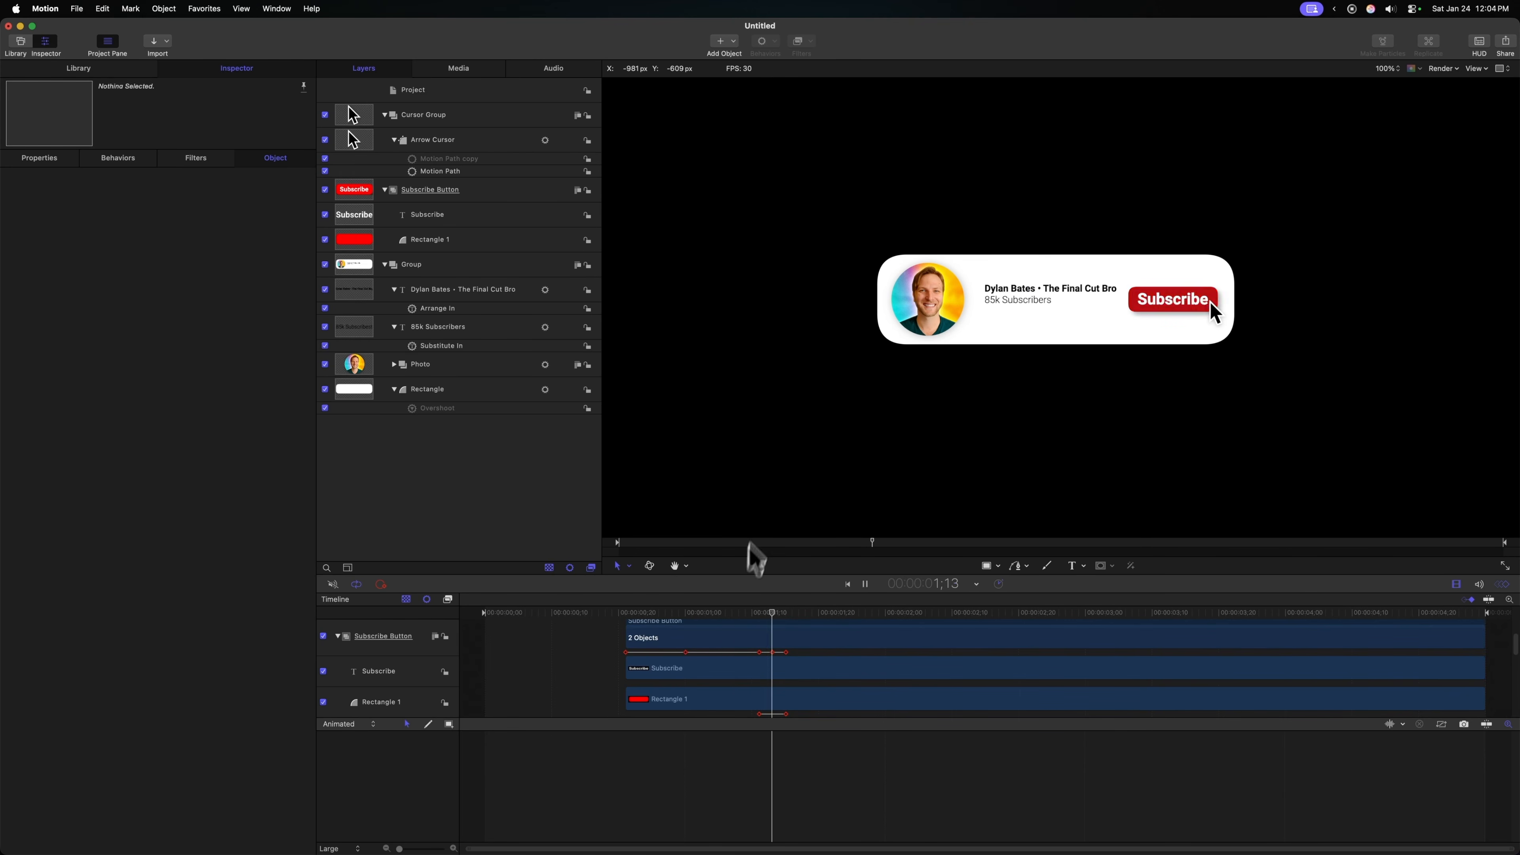
pyautogui.click(748, 616)
pyautogui.press('space')
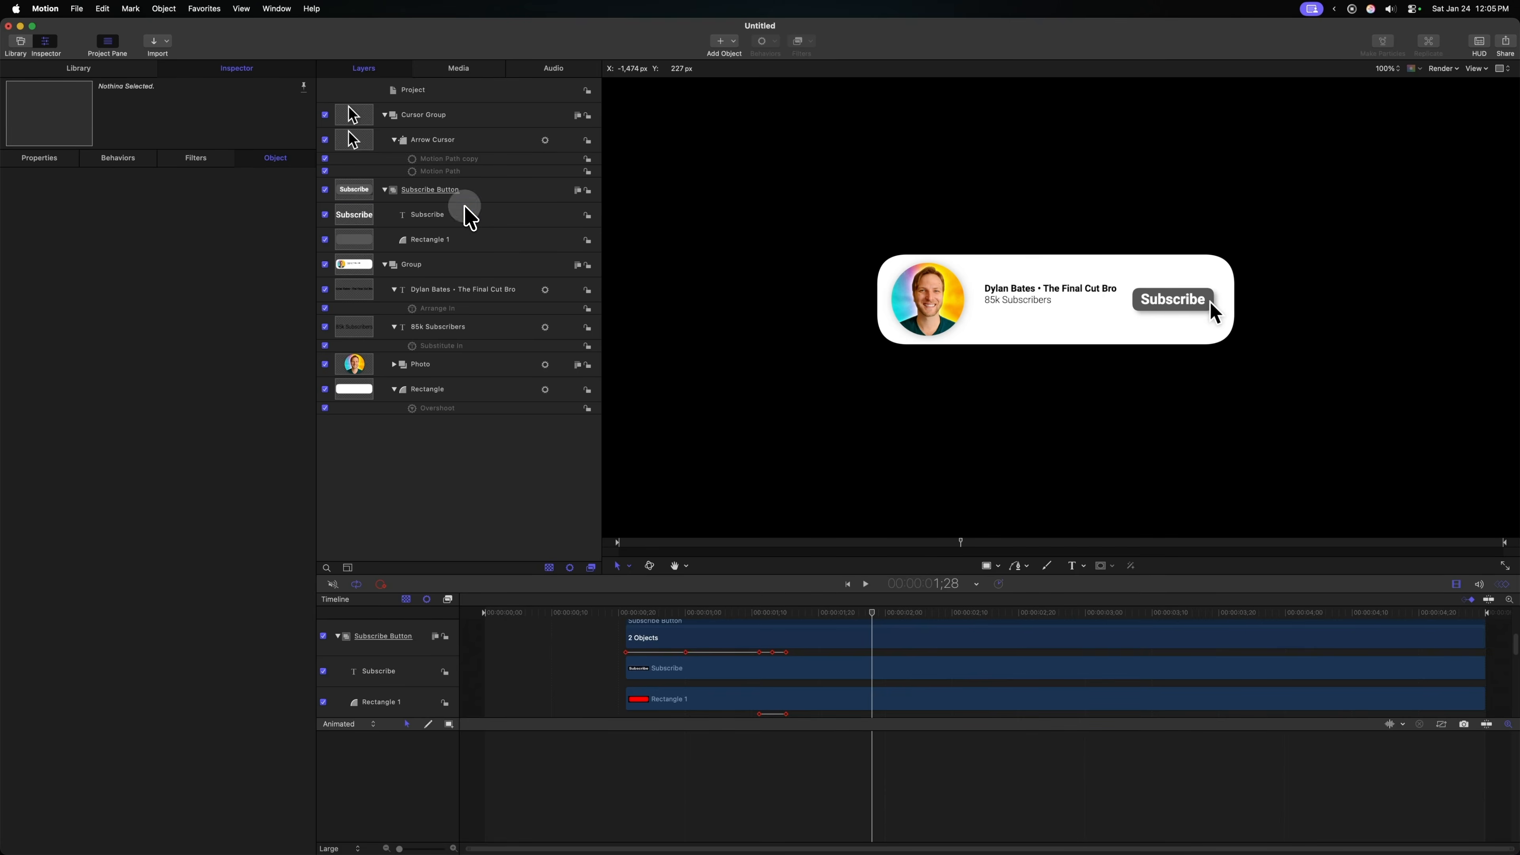
# Step: Split the Subscribe text layer at 1;13
pyautogui.click(461, 216)
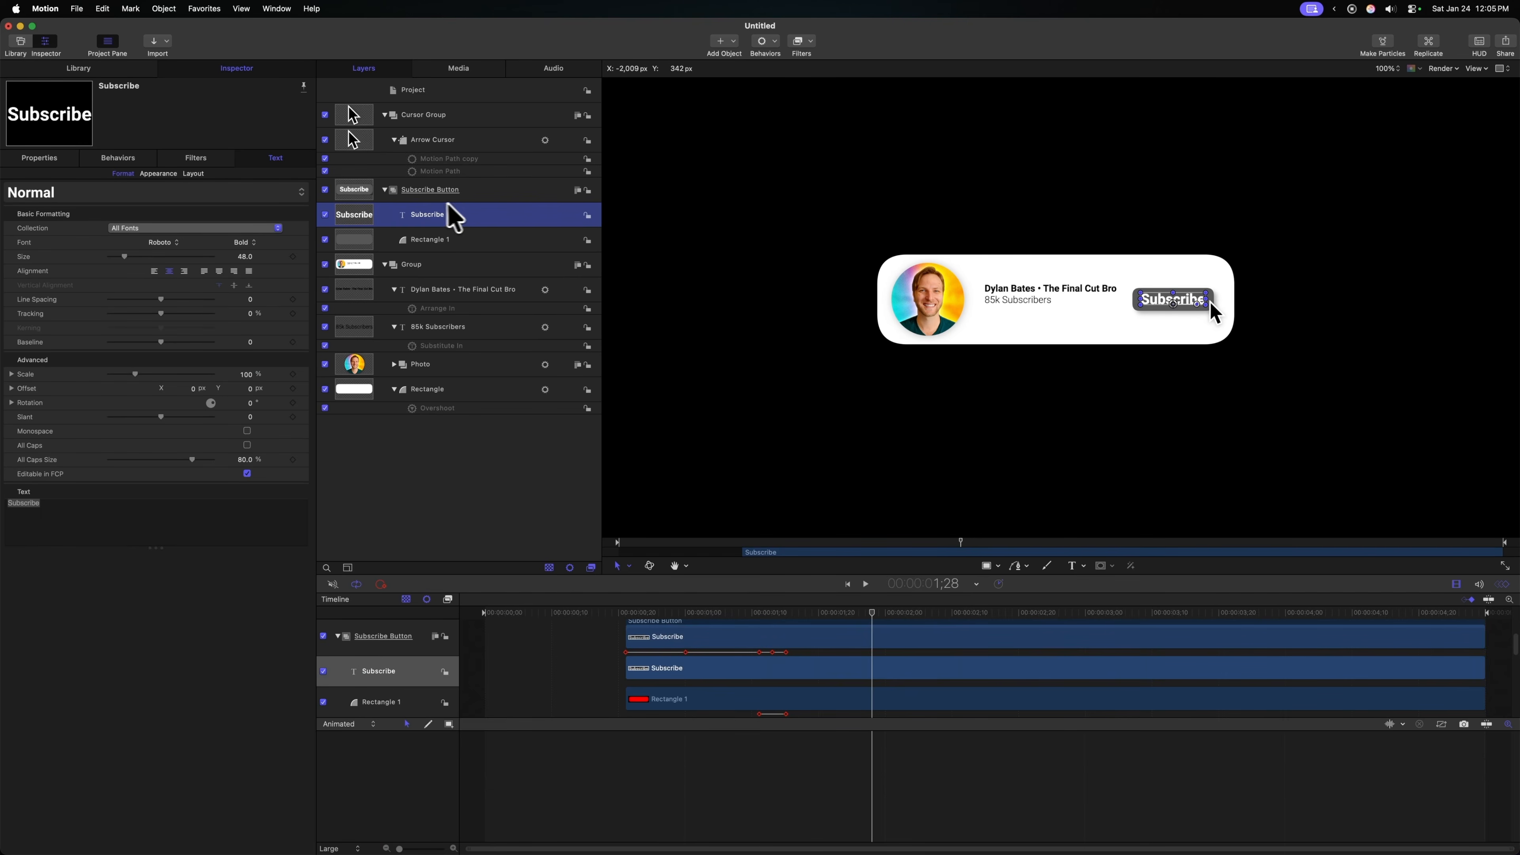
pyautogui.moveTo(788, 613); pyautogui.dragTo(772, 615)
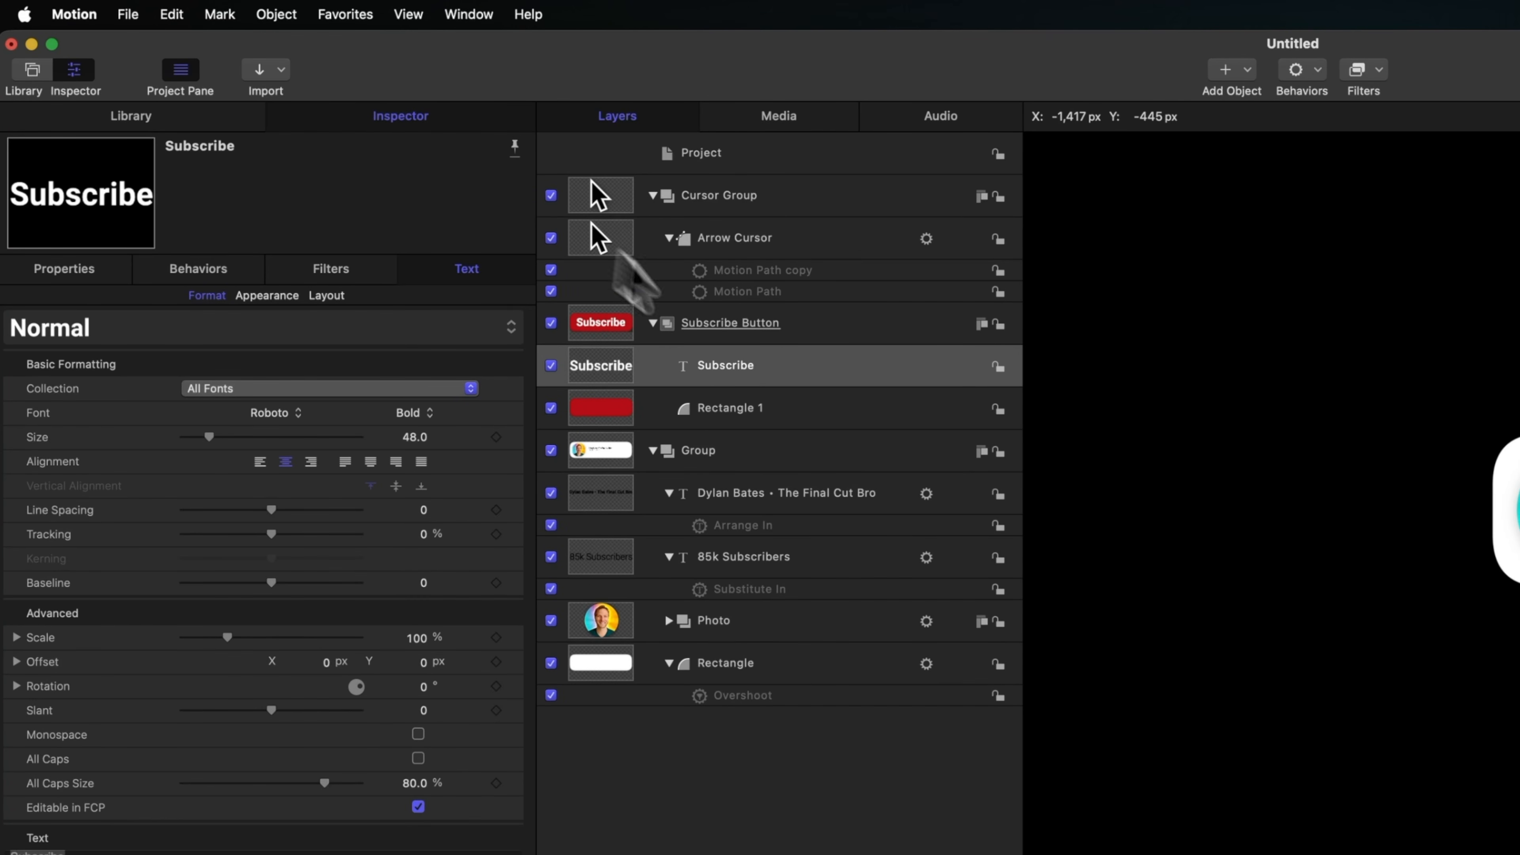
pyautogui.click(171, 14)
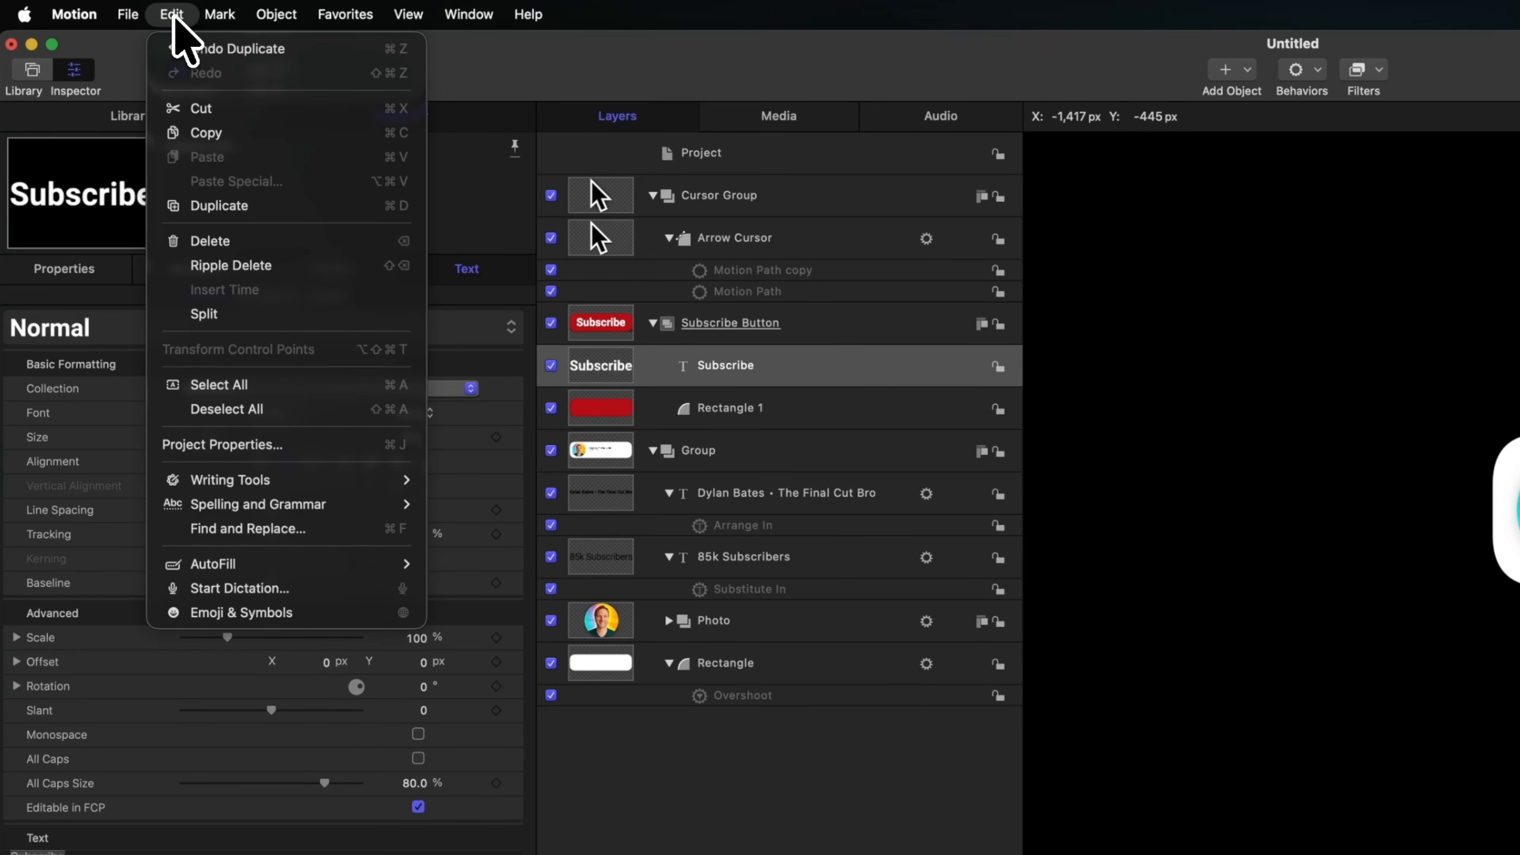
pyautogui.click(300, 312)
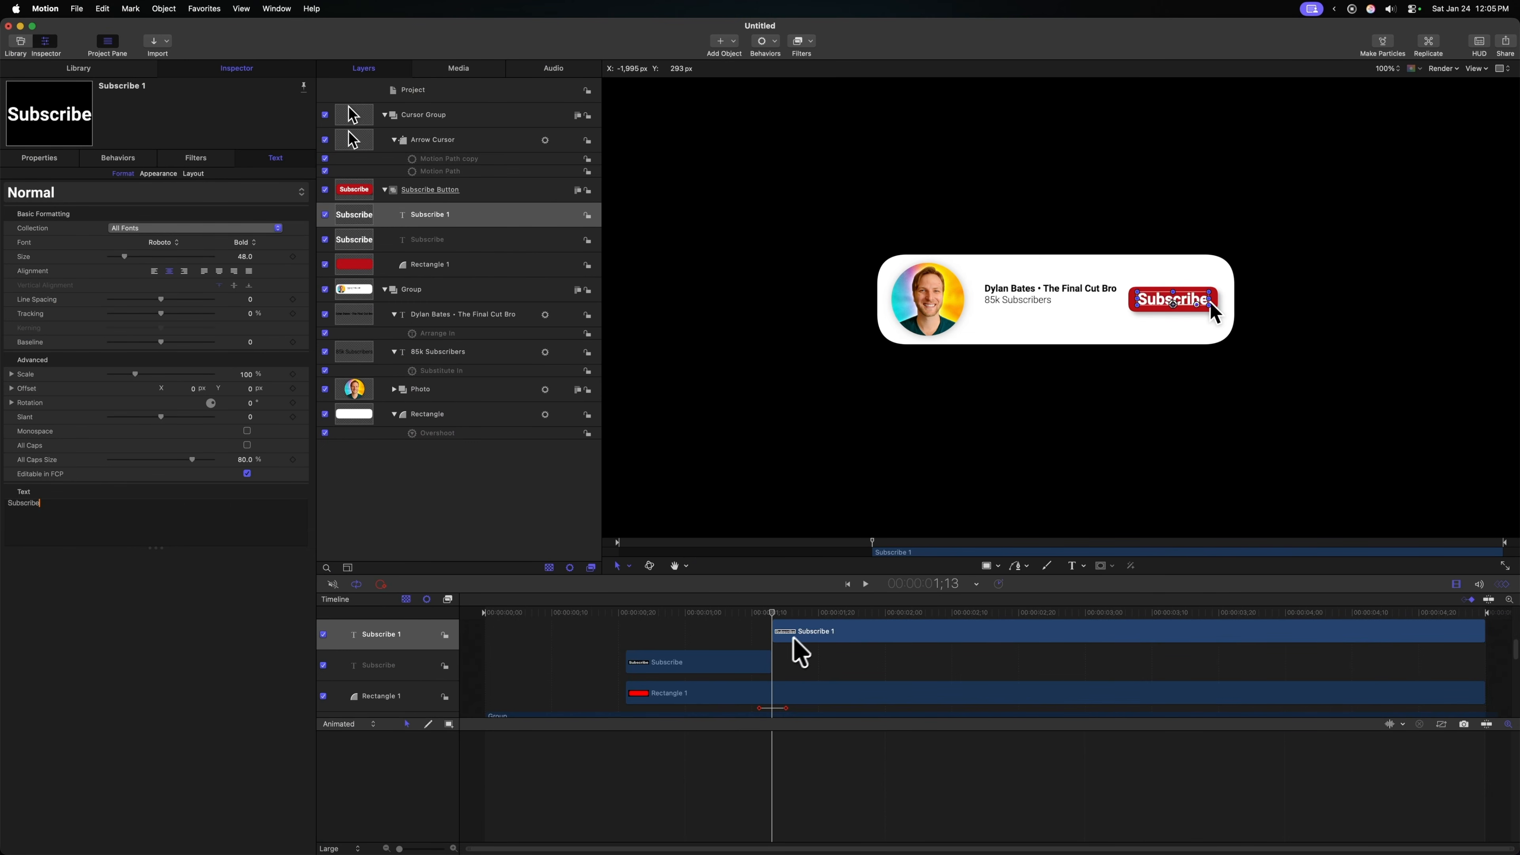
# Step: Change the second text segment to "Subscribed" and play the animation from the start
pyautogui.write('d')
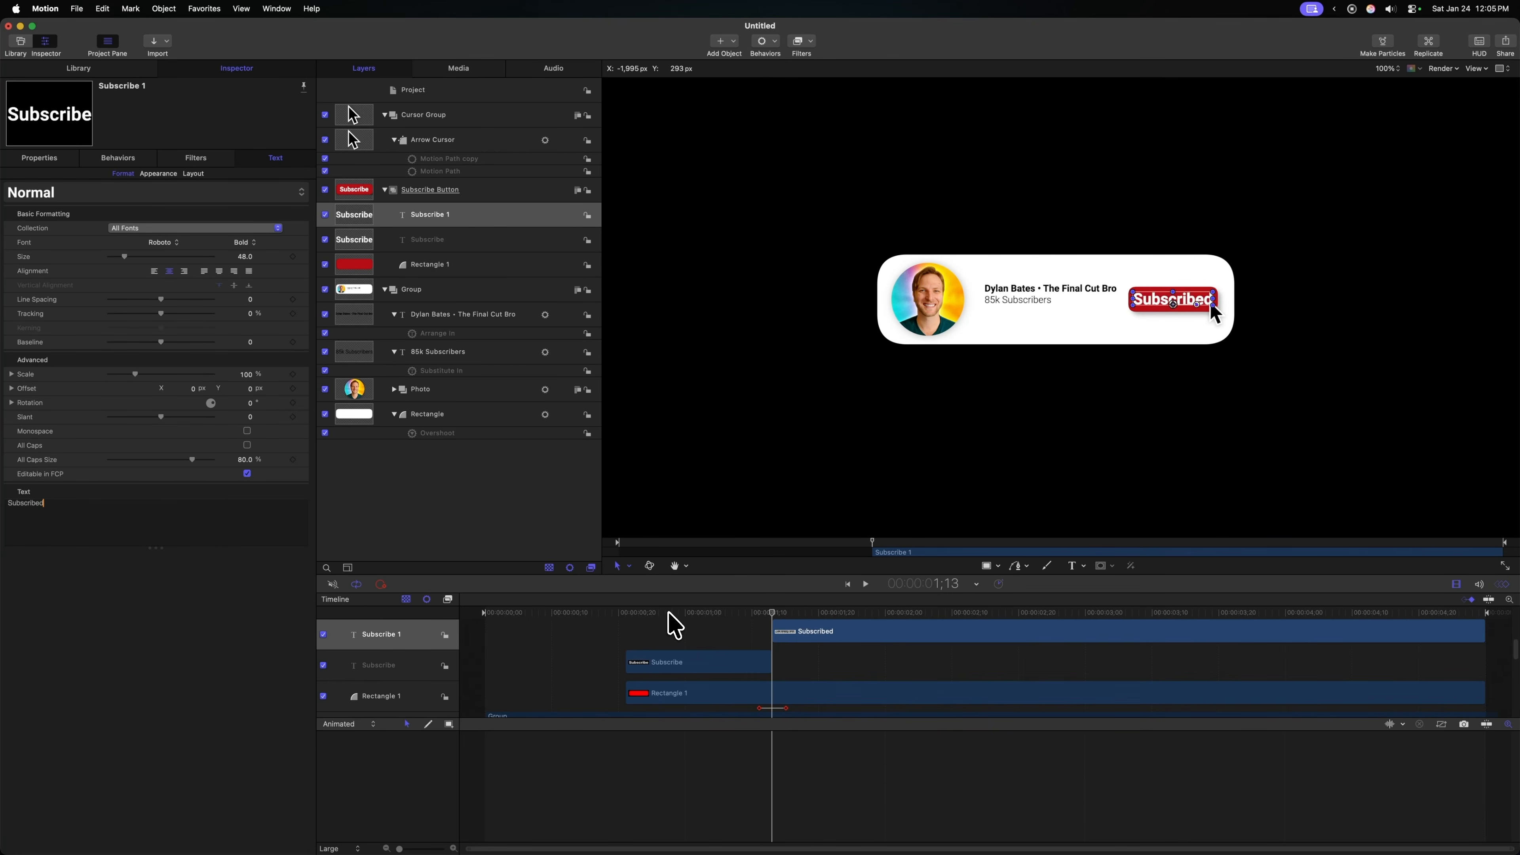
pyautogui.press('Home')
pyautogui.press('space')
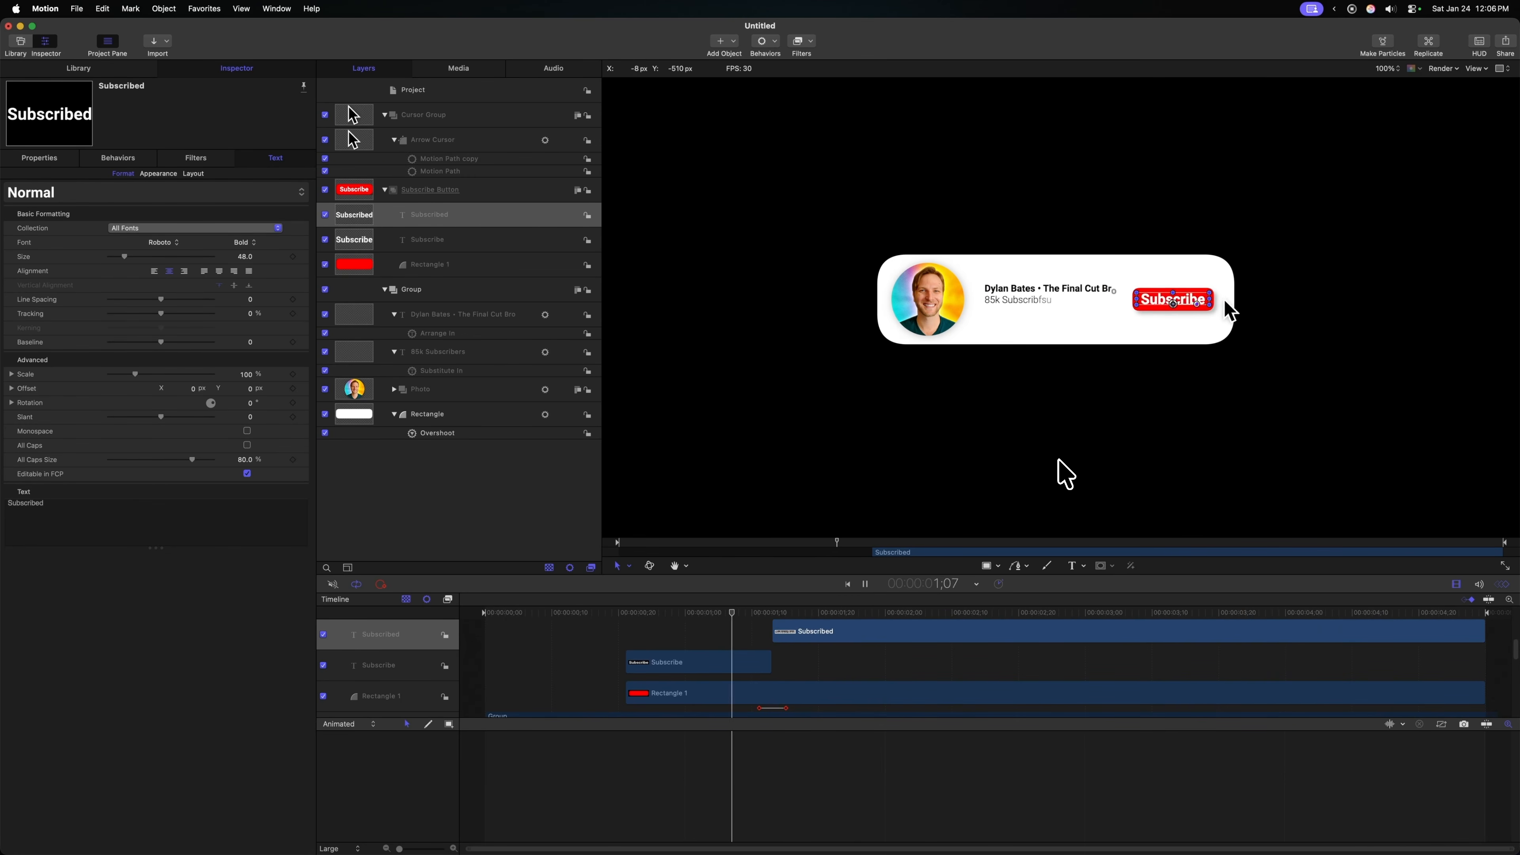
pyautogui.press('space')
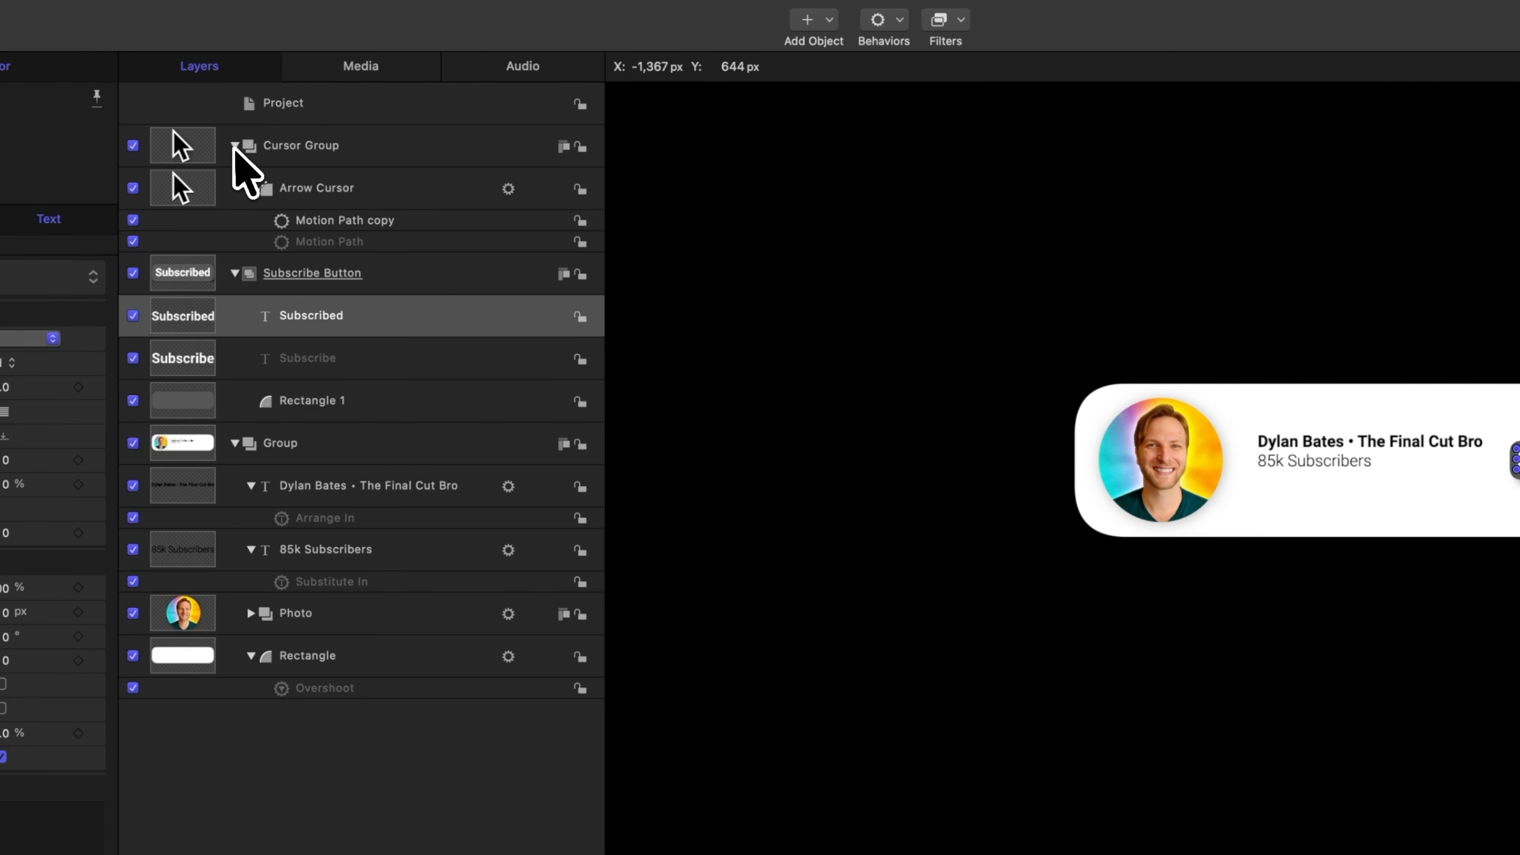
# Step: Collapse the Cursor Group, Subscribe Button and card Group, and combine all three into one parent group
pyautogui.click(267, 137)
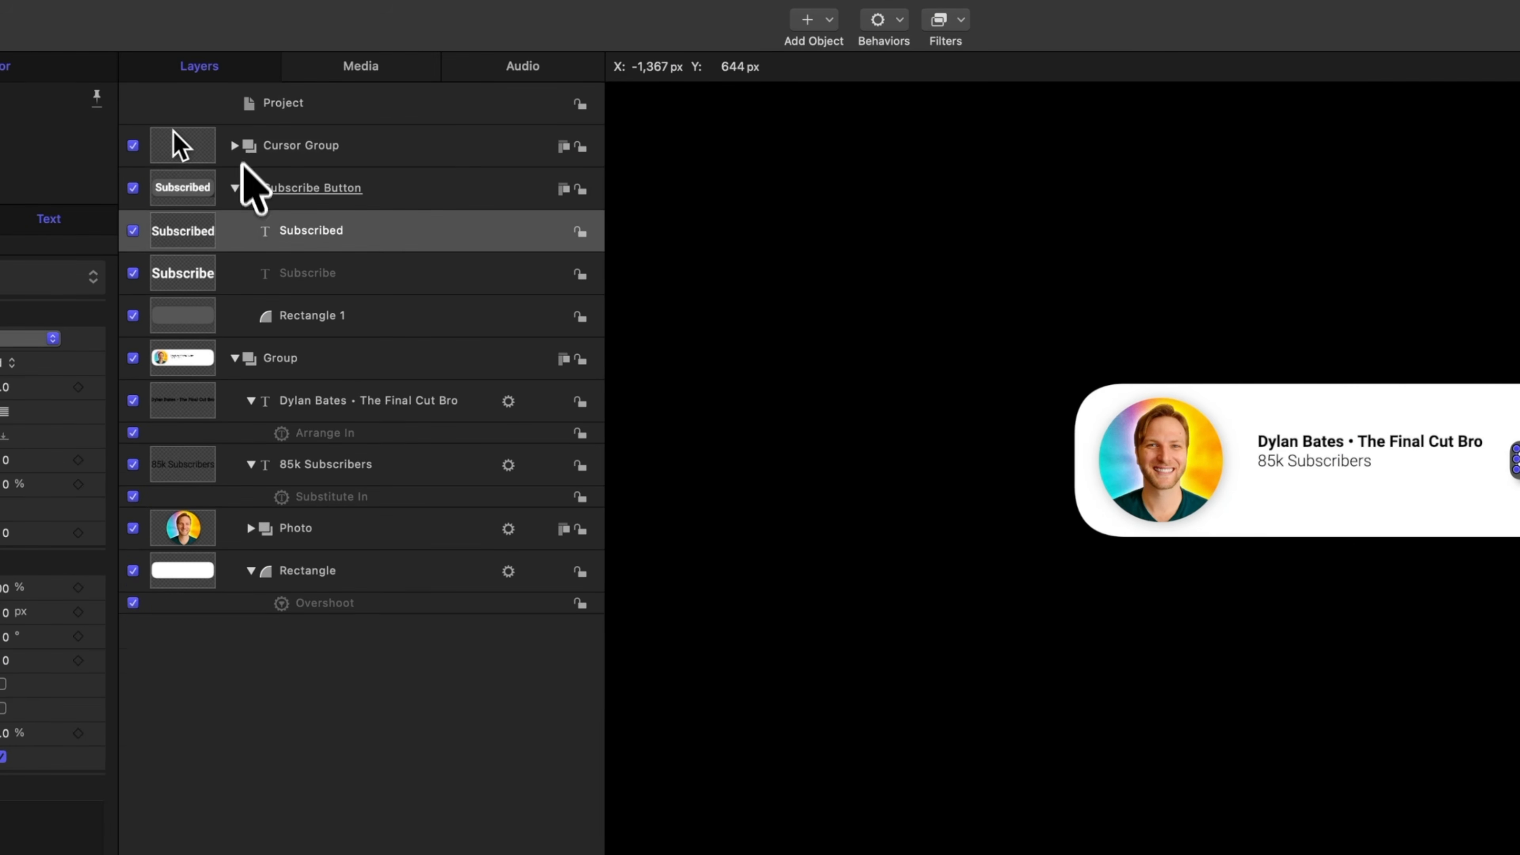
pyautogui.click(235, 187)
pyautogui.click(235, 230)
pyautogui.click(453, 230)
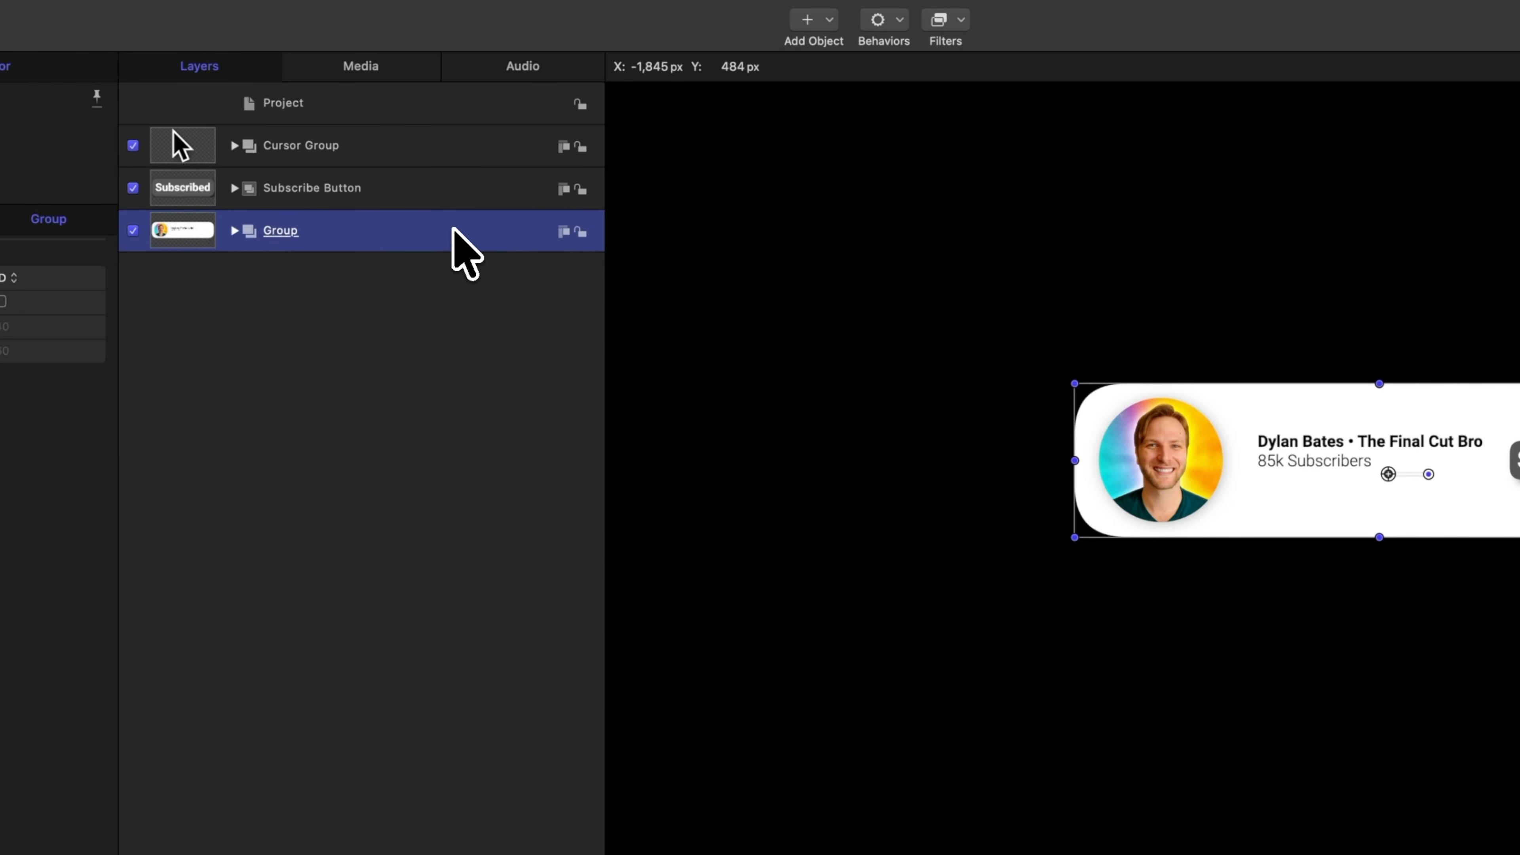
pyautogui.keyDown('shift'); pyautogui.click(453, 146); pyautogui.keyUp('shift')
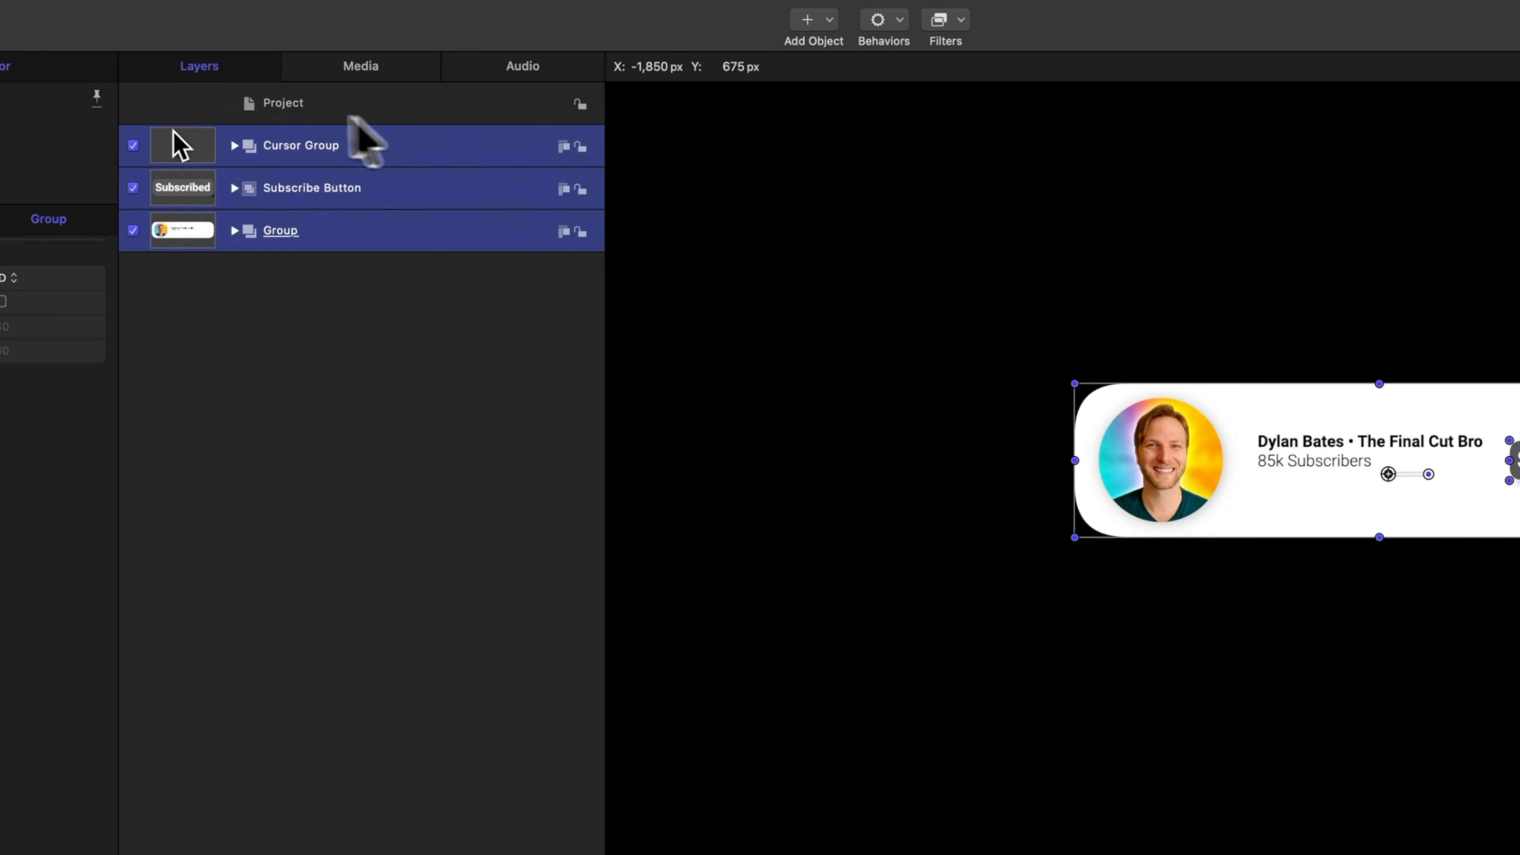
pyautogui.rightClick(467, 148)
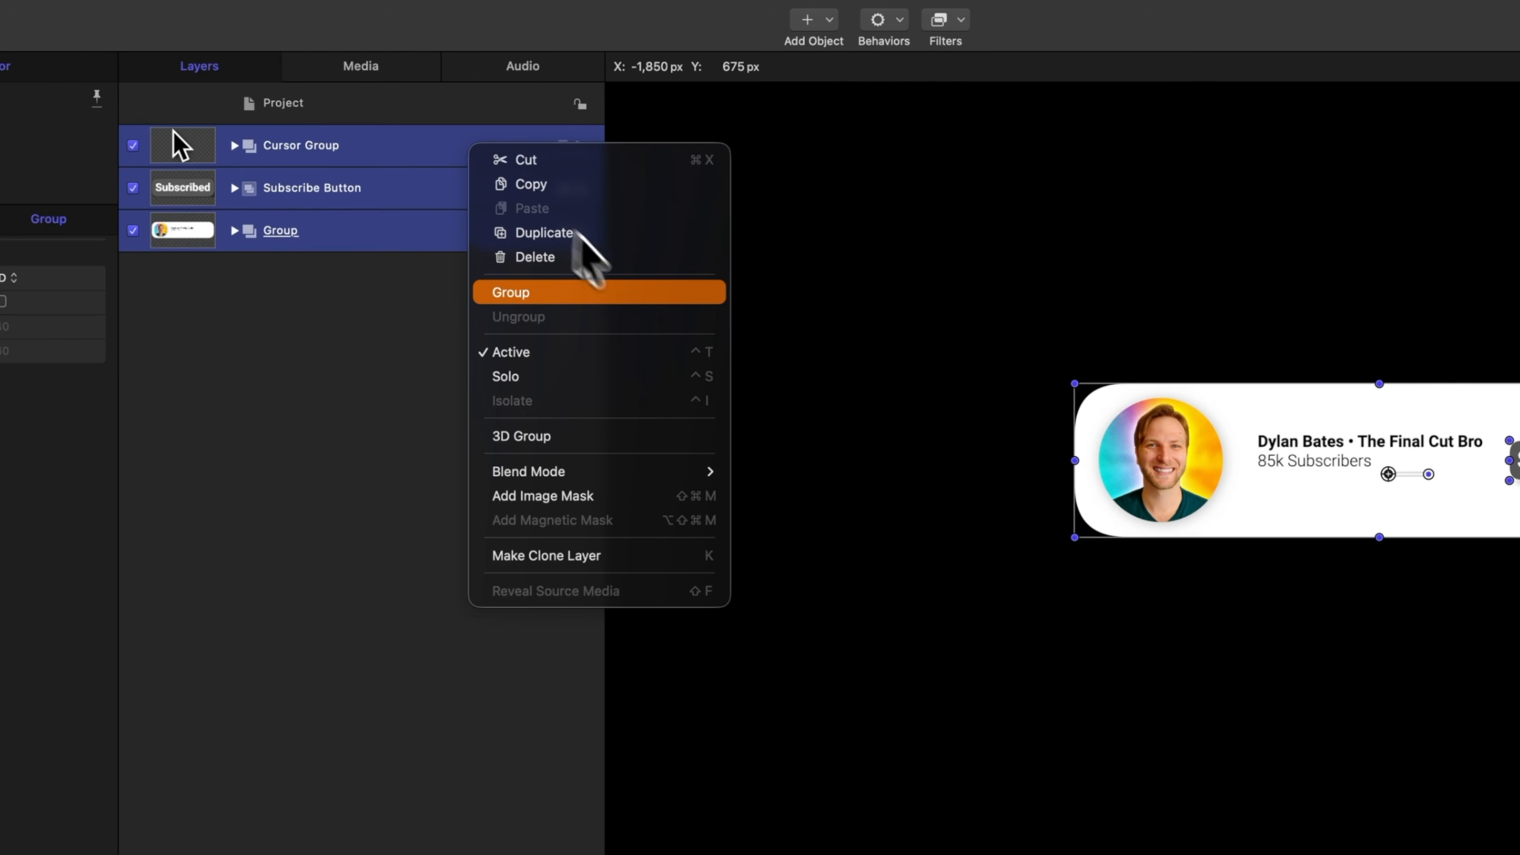
pyautogui.click(641, 291)
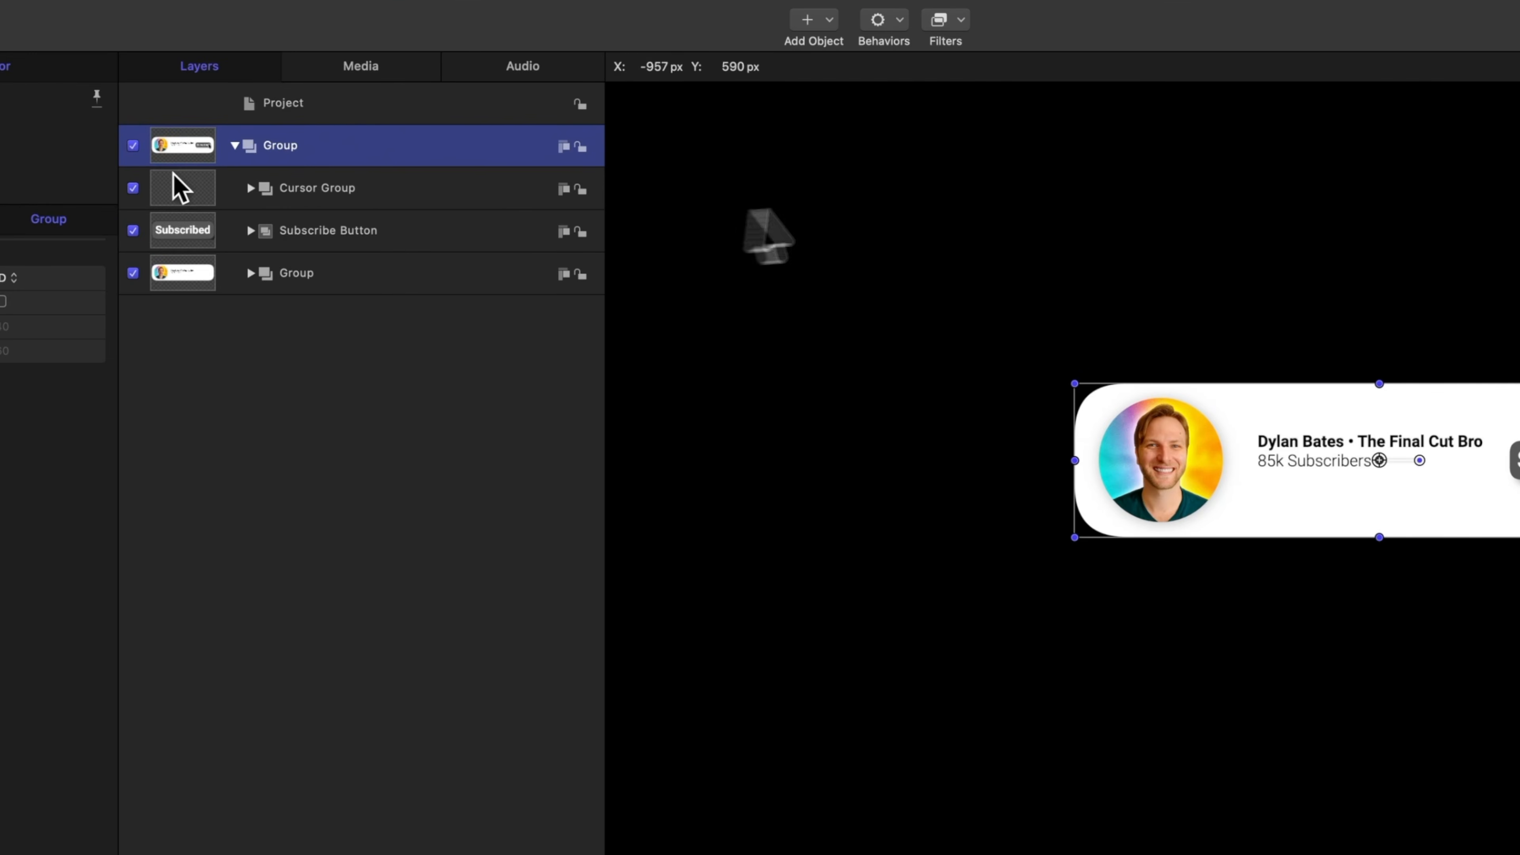
# Step: Apply the Black Hole distortion filter to the new parent group
pyautogui.click(954, 19)
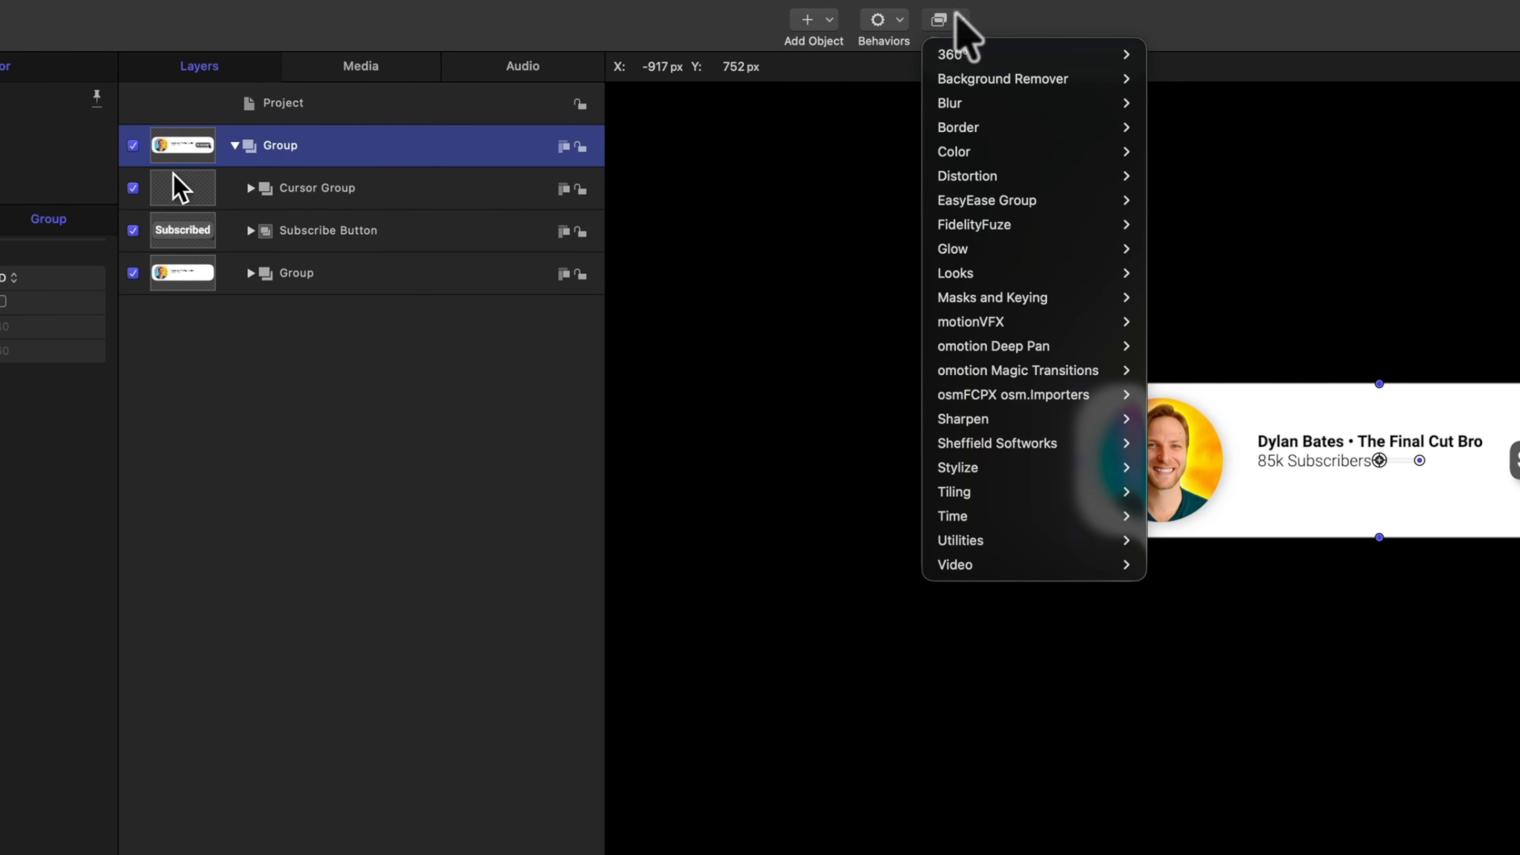
pyautogui.moveTo(1032, 176)
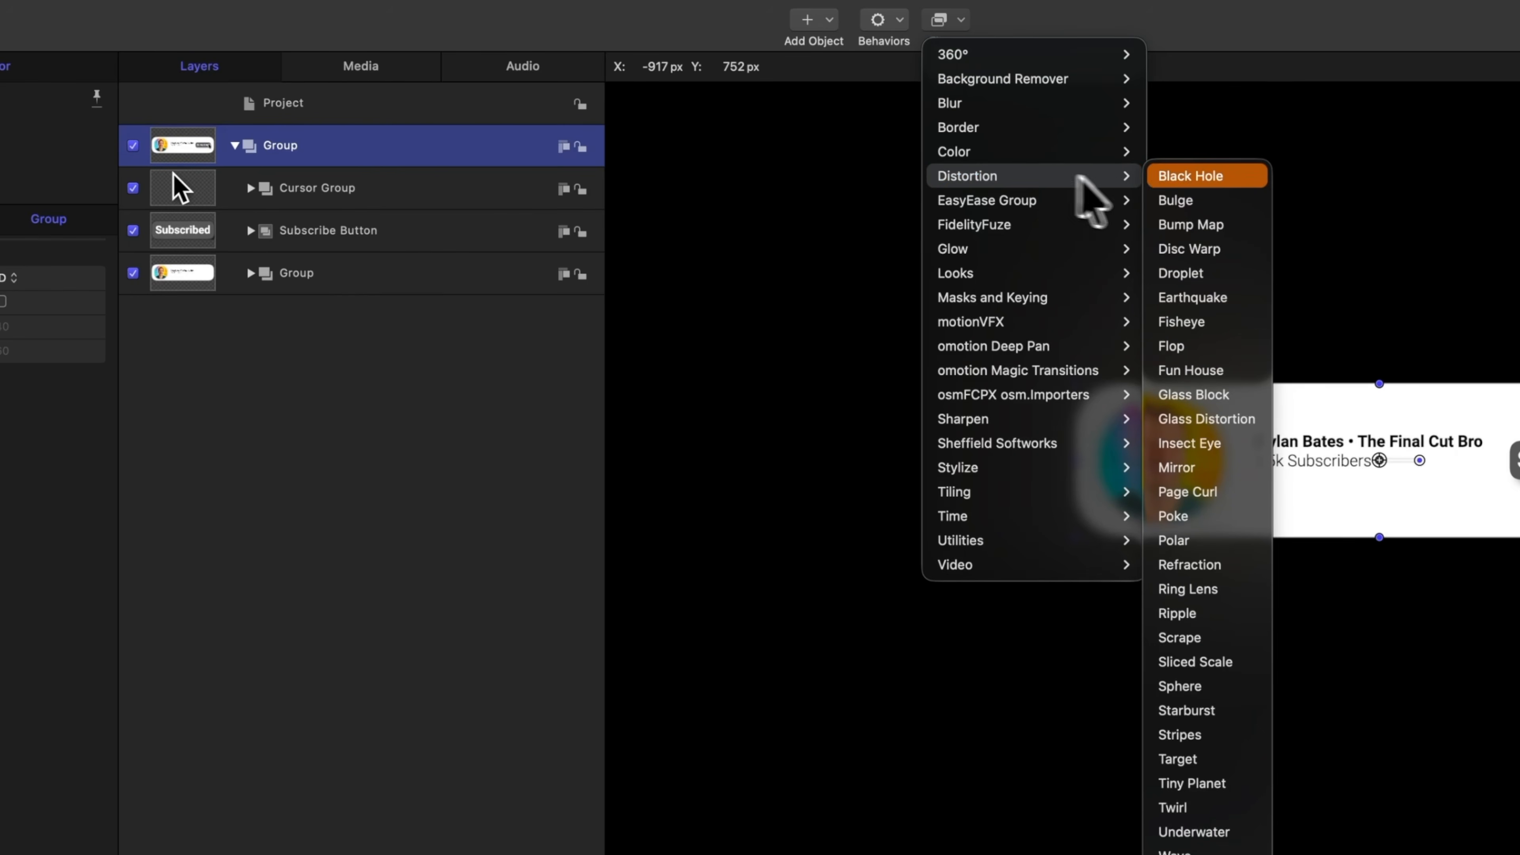
pyautogui.click(1234, 177)
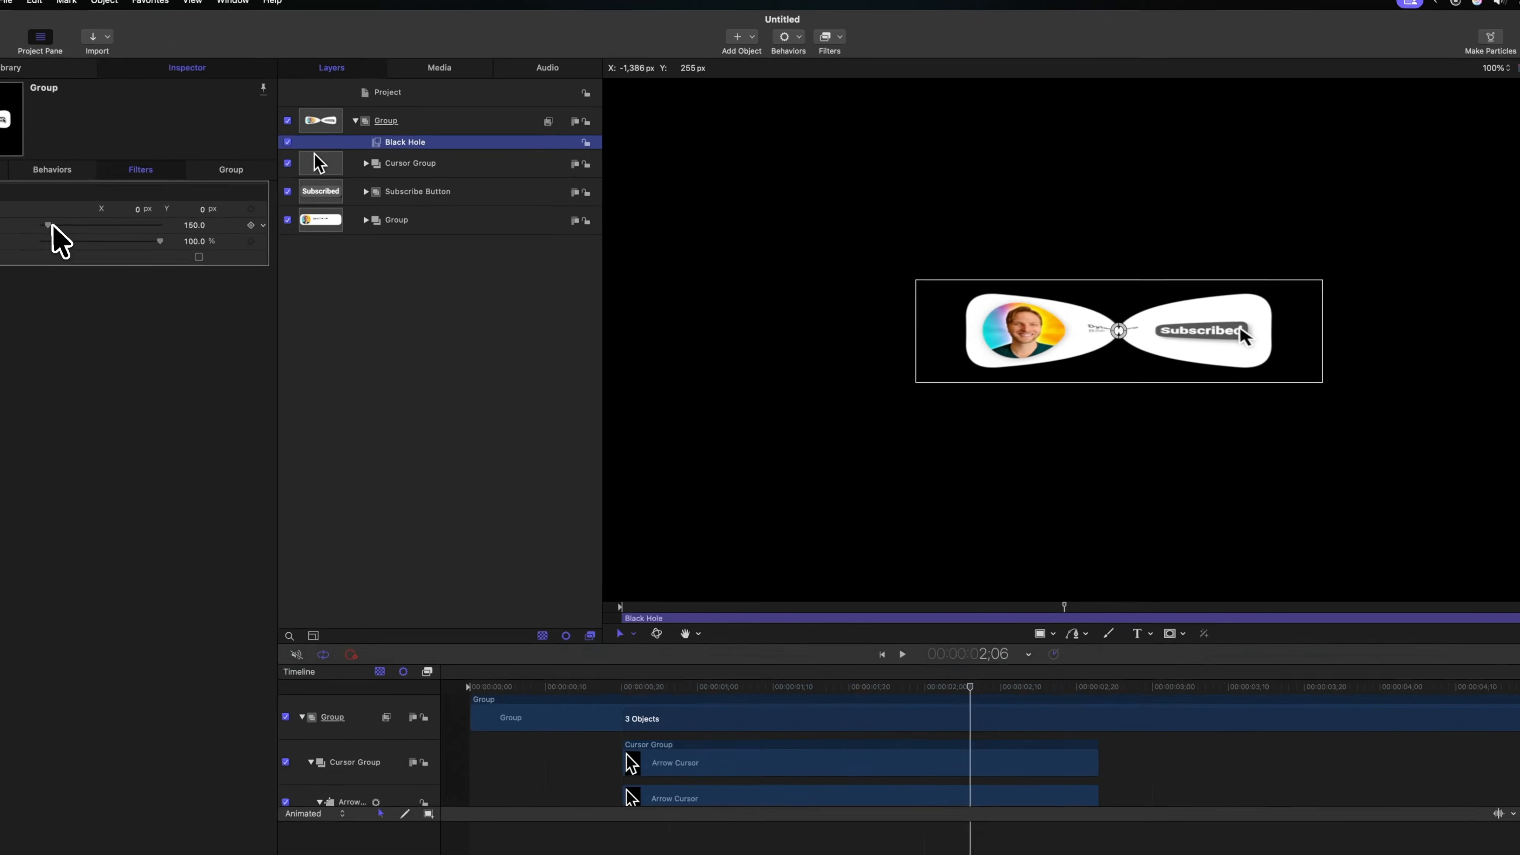
# Step: Set the Black Hole Amount to 0 and move the filter's center onto the middle of the Subscribed button
pyautogui.moveTo(114, 206)
pyautogui.mouseDown()
pyautogui.moveTo(142, 206)
pyautogui.moveTo(85, 209)
pyautogui.mouseUp()
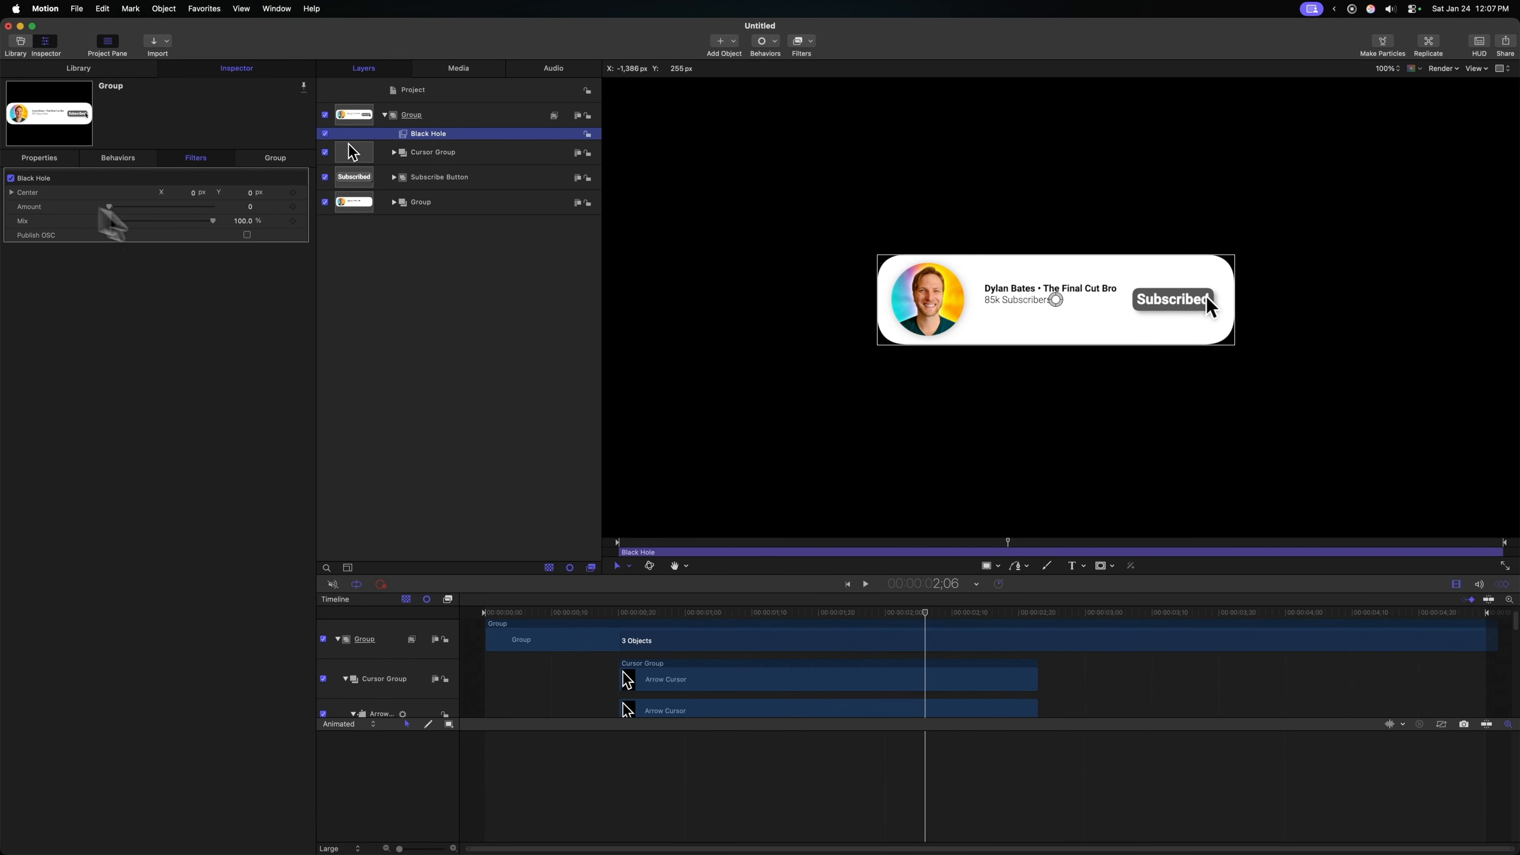
pyautogui.click(40, 209)
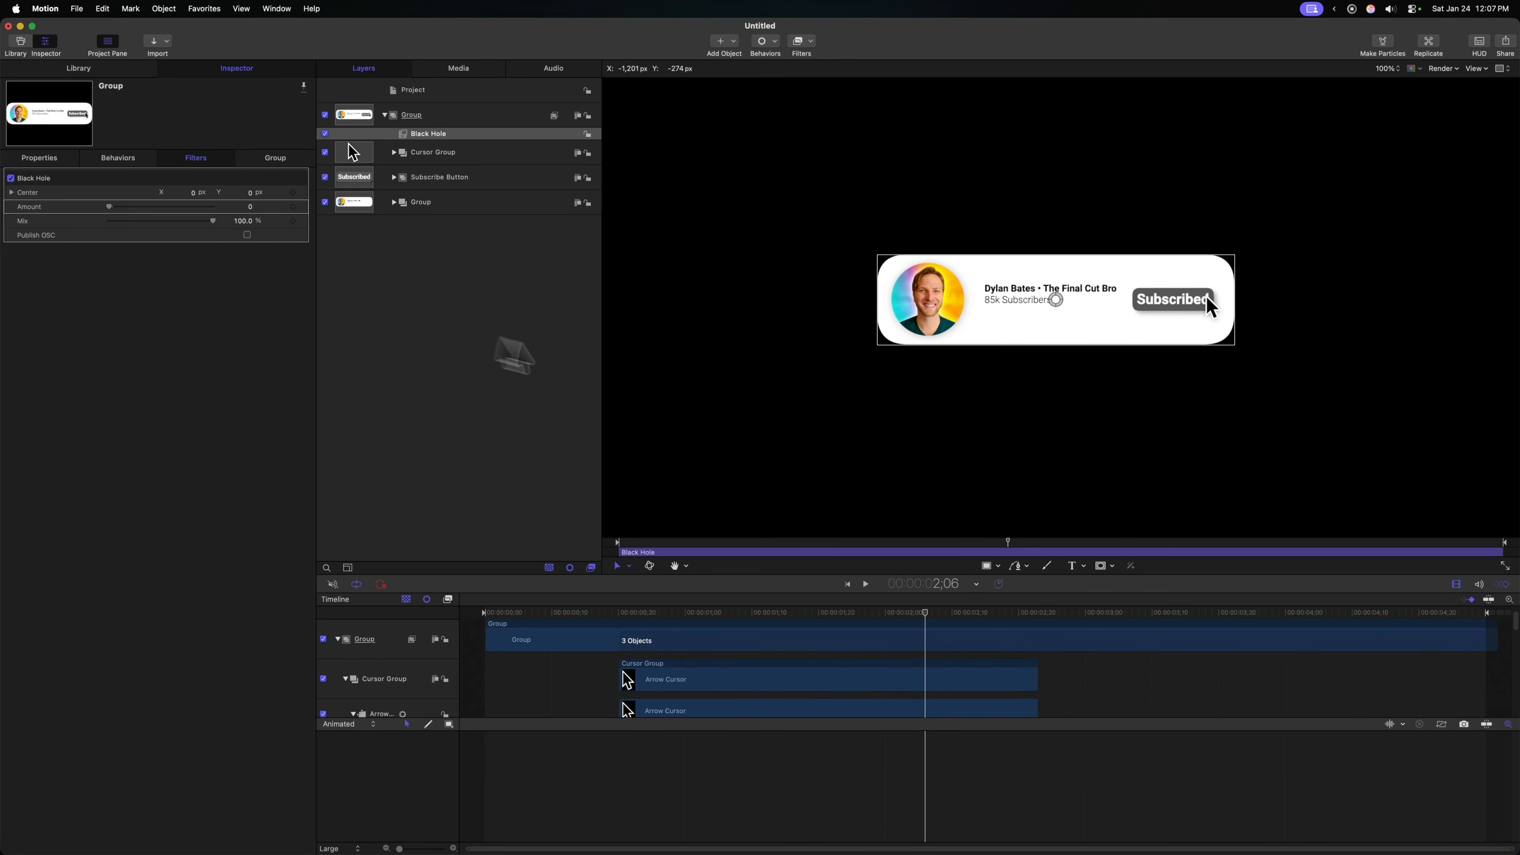
pyautogui.moveTo(1056, 299); pyautogui.dragTo(992, 358)
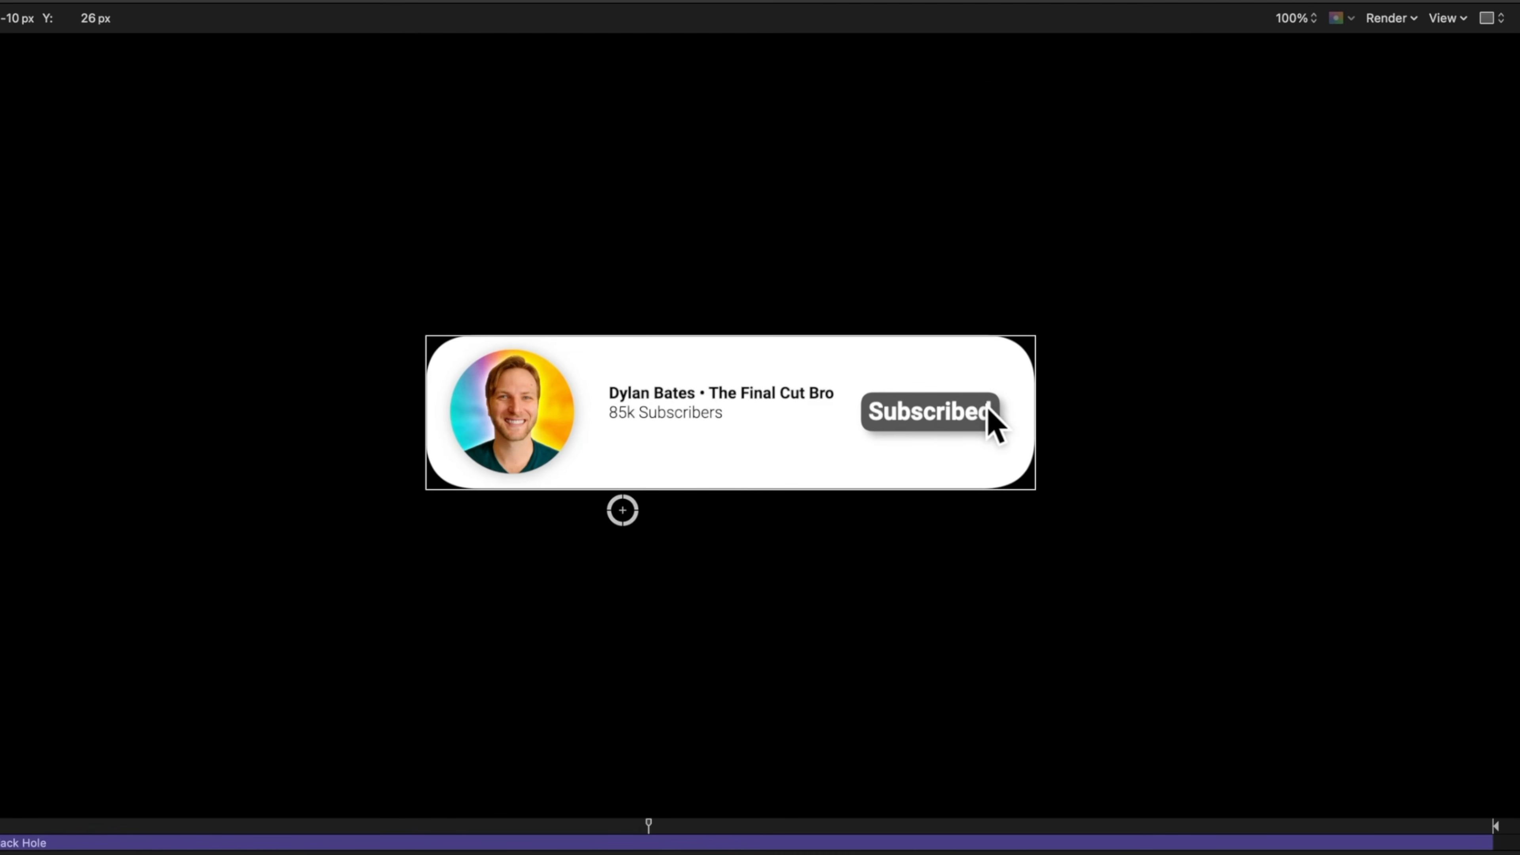
pyautogui.moveTo(628, 512); pyautogui.dragTo(929, 411)
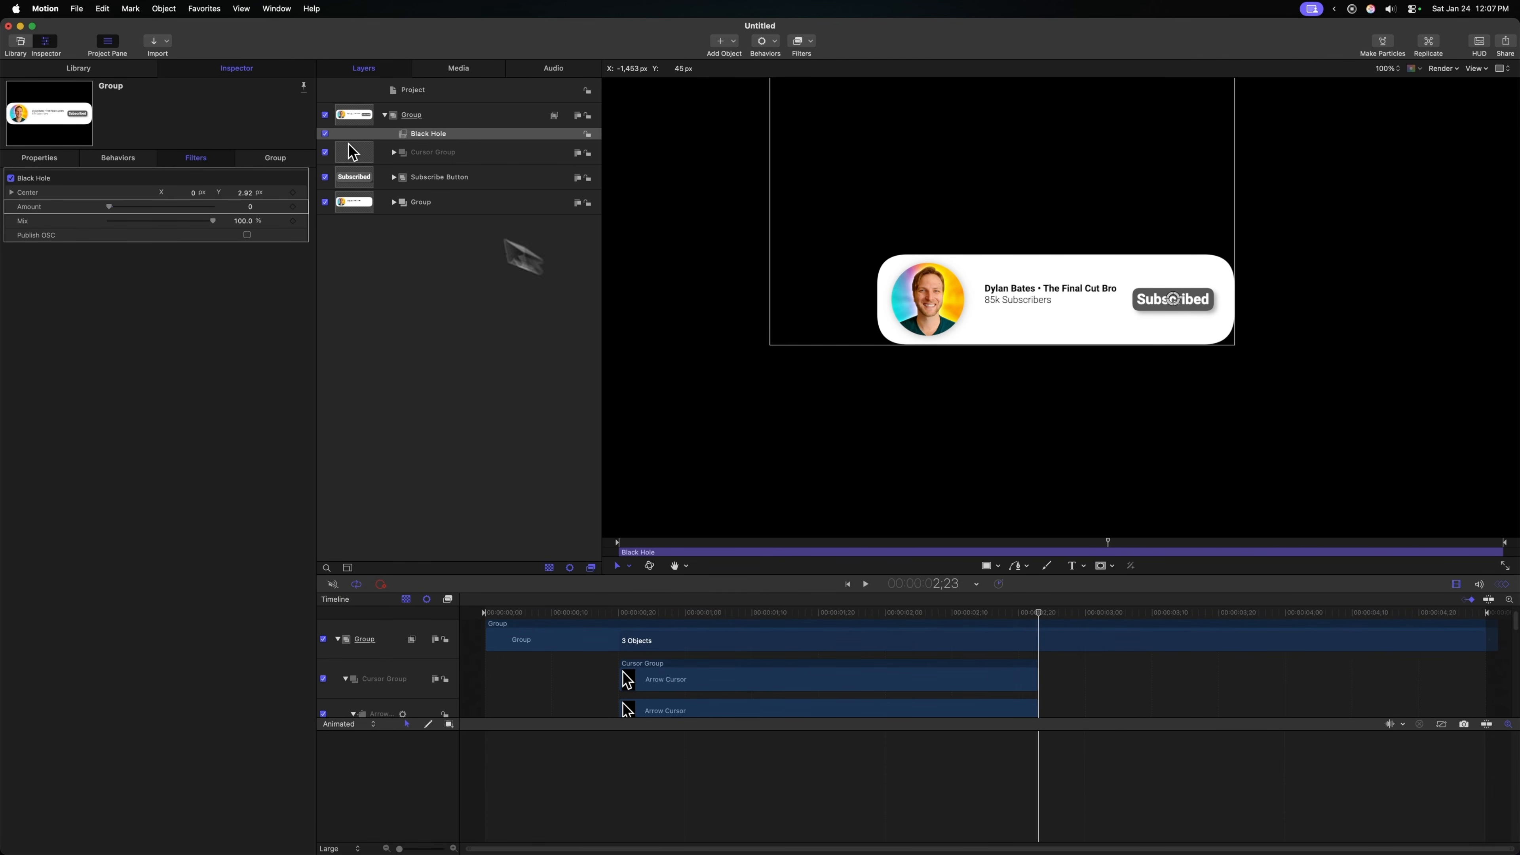
# Step: Keyframe the Black Hole Amount at 0 on 2;23 and at 1350 on 3;00, and play back the collapse
pyautogui.click(292, 207)
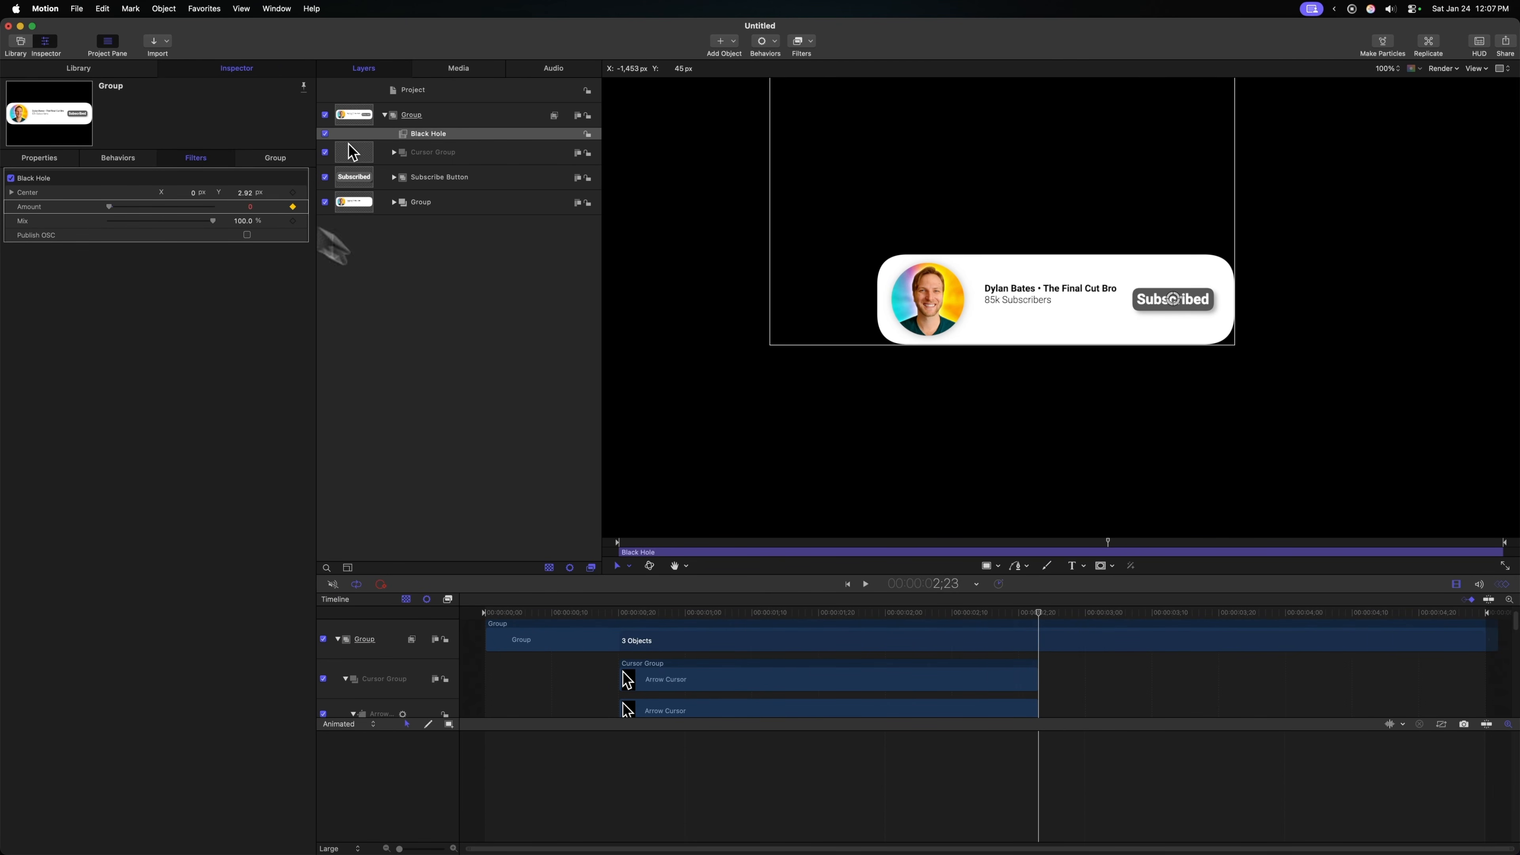
pyautogui.moveTo(1062, 628); pyautogui.dragTo(1085, 625)
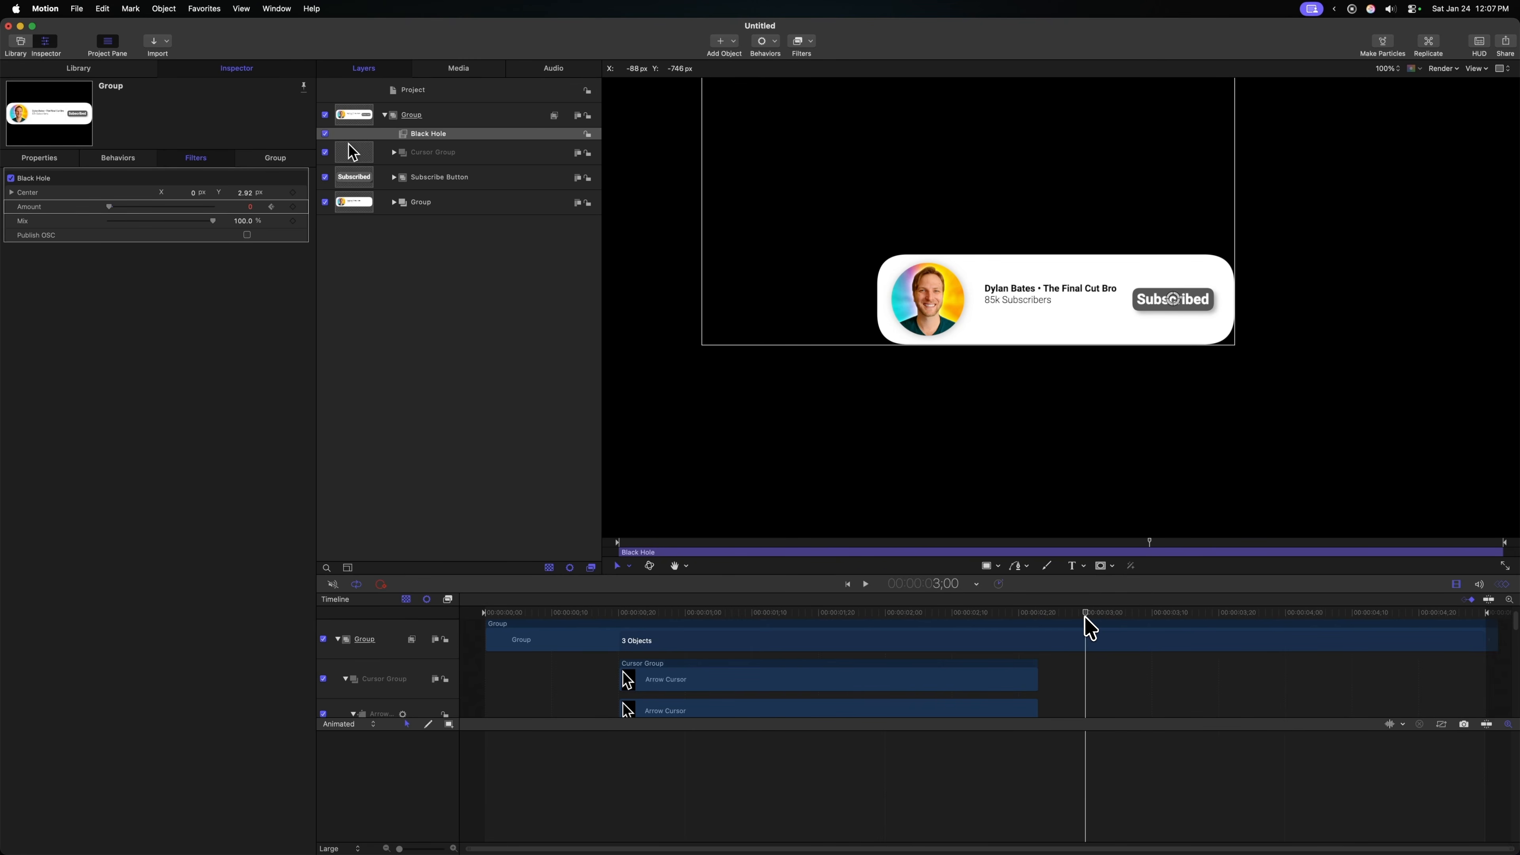
pyautogui.moveTo(110, 207); pyautogui.dragTo(147, 208)
pyautogui.moveTo(952, 626); pyautogui.dragTo(838, 631)
pyautogui.press('space')
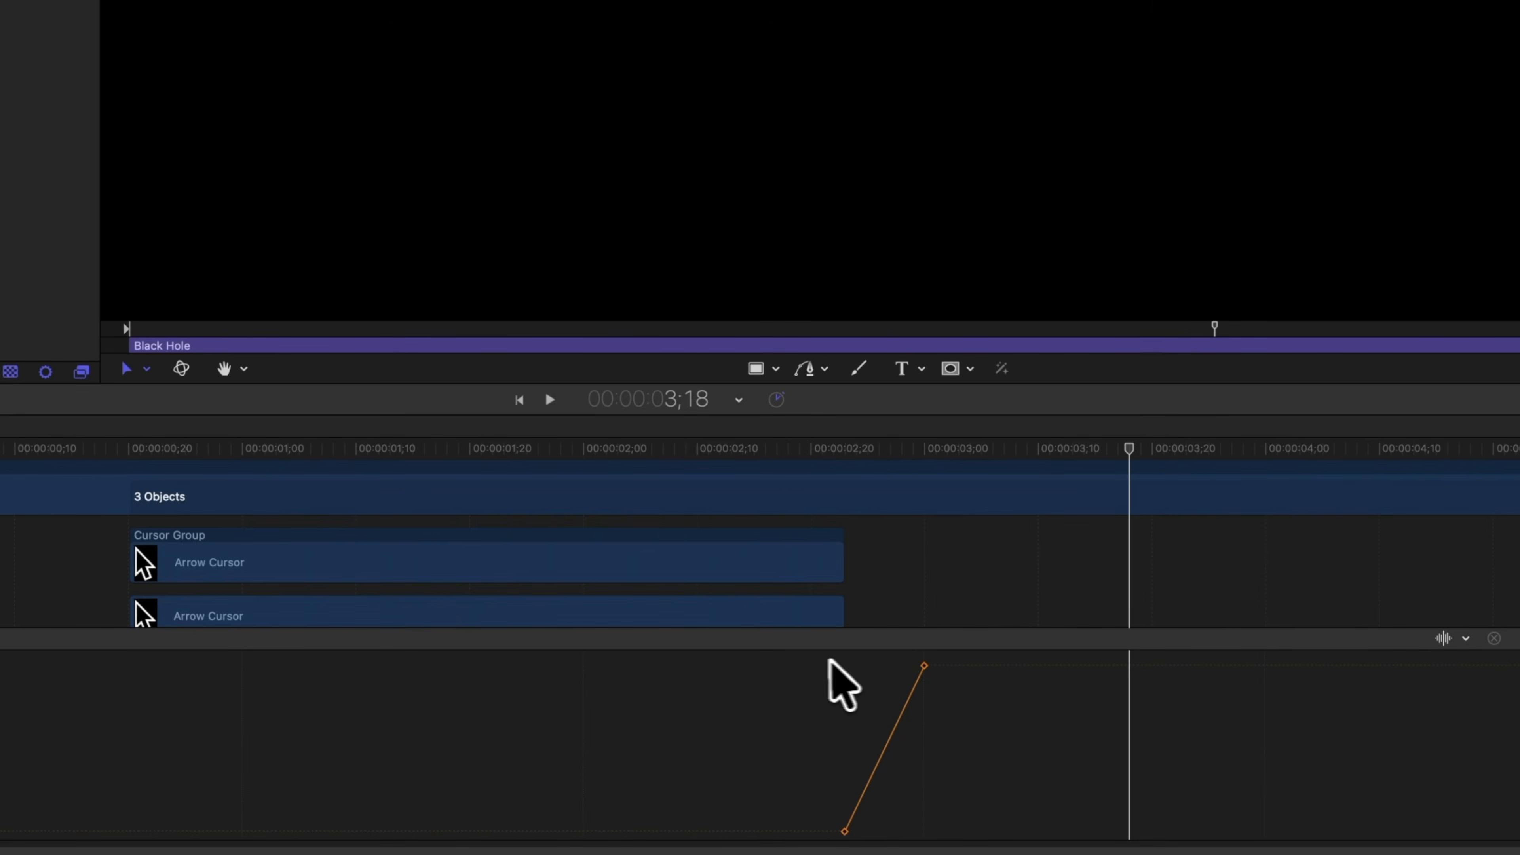
# Step: Change the interpolation of both Black Hole Amount keyframes to Bezier
pyautogui.moveTo(802, 662); pyautogui.dragTo(963, 822)
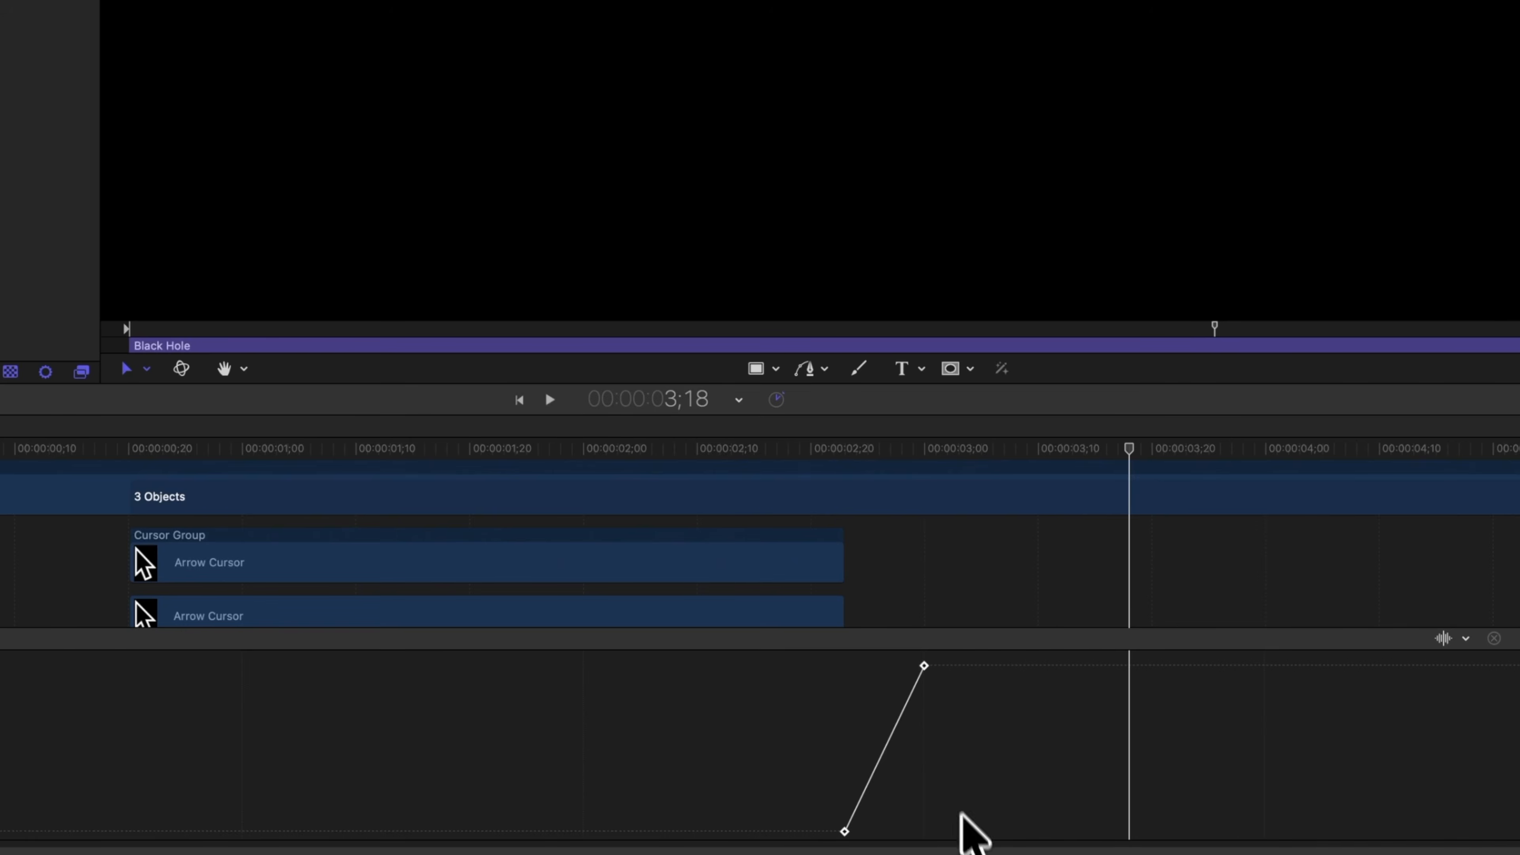
pyautogui.rightClick(924, 665)
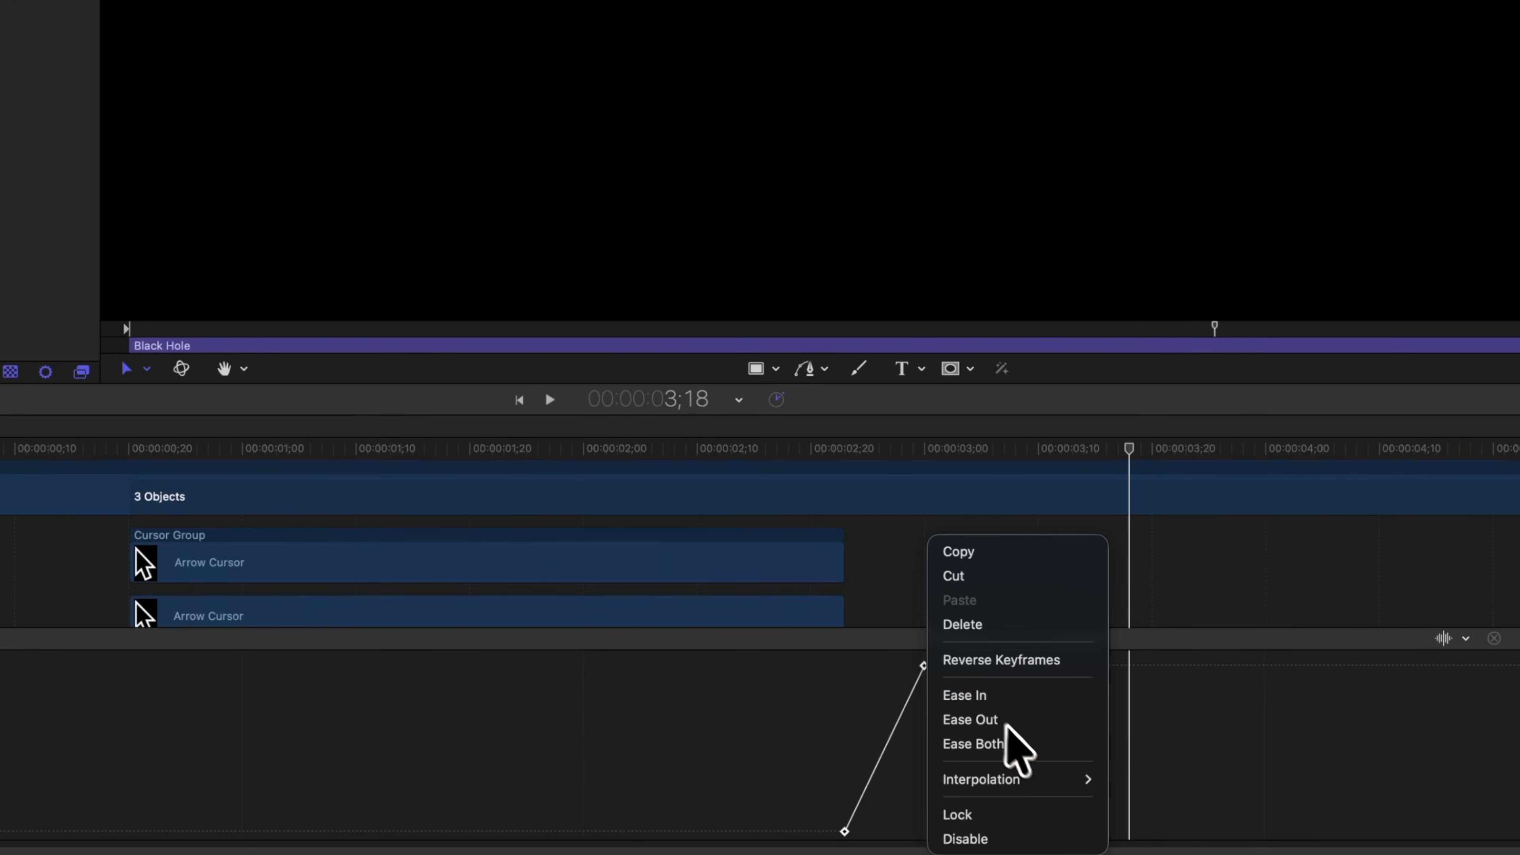
pyautogui.moveTo(1043, 776)
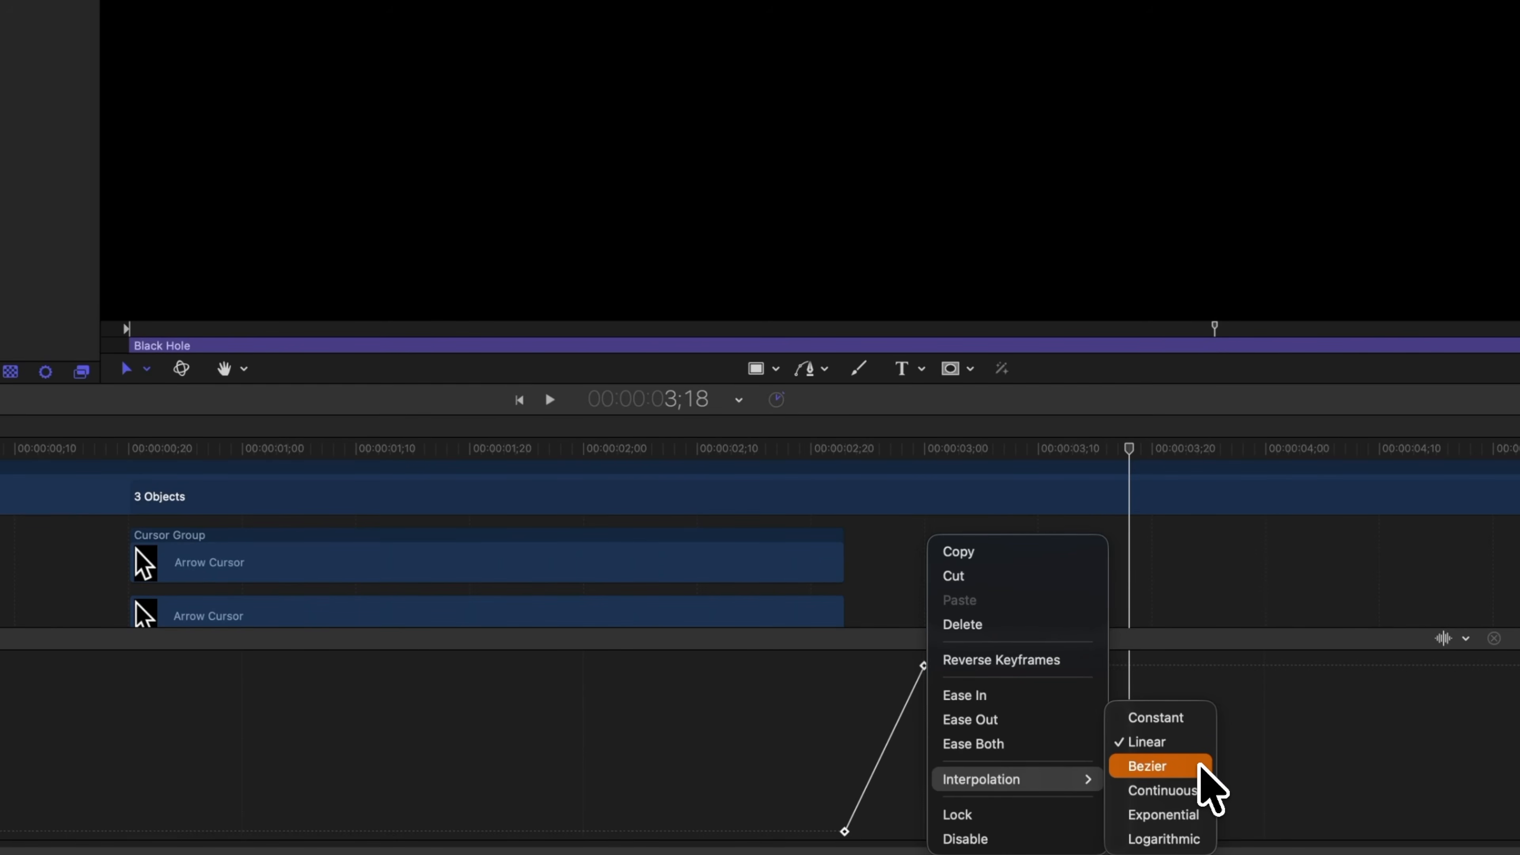
pyautogui.click(1158, 766)
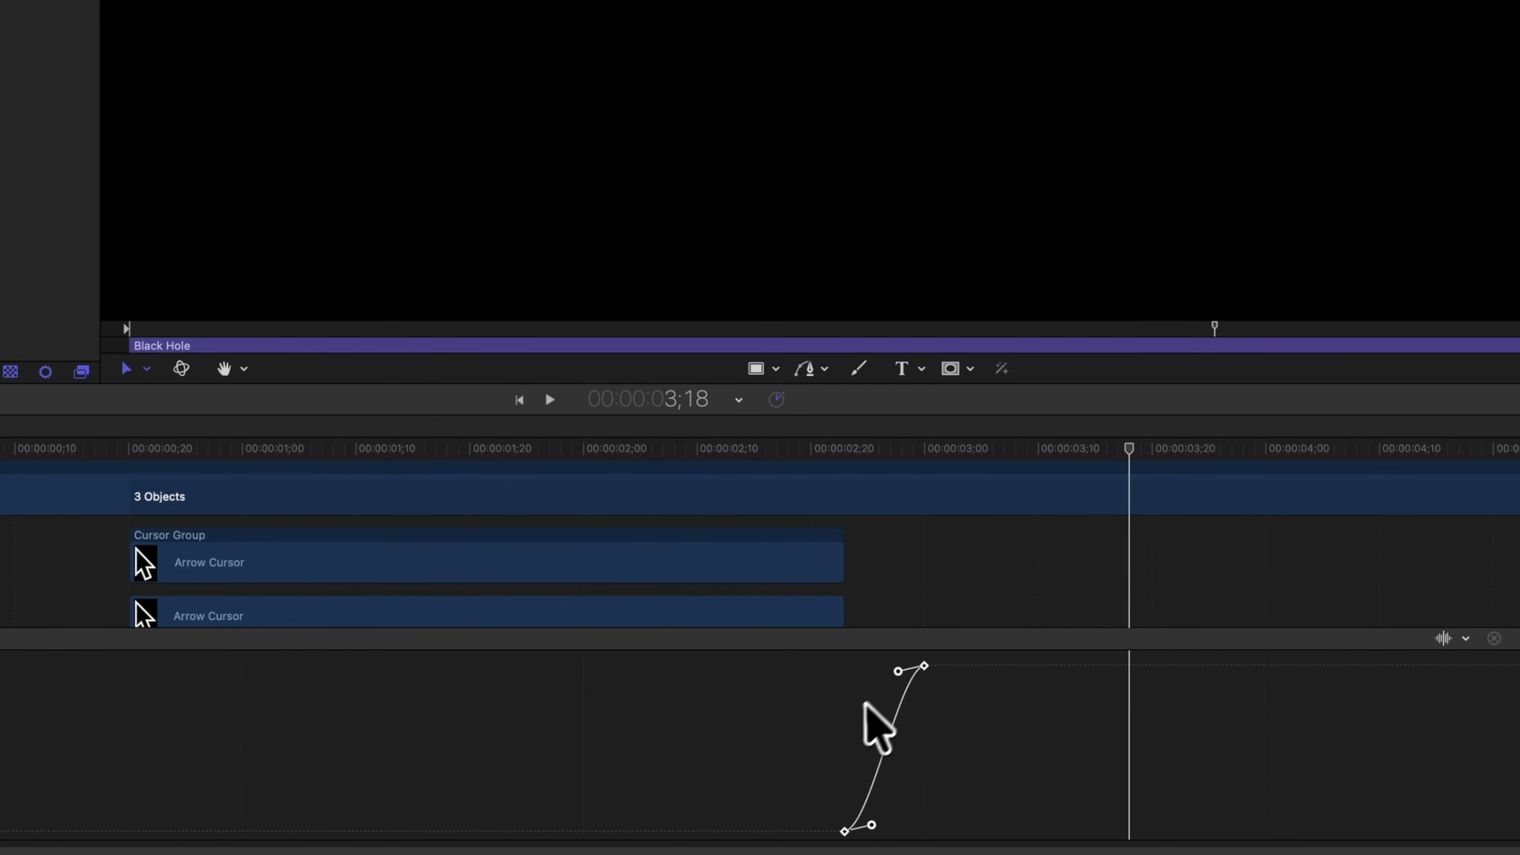
# Step: Lengthen the first Amount keyframe's Bezier handle horizontally to 3;00 for a slow start, and replay the collapse
pyautogui.moveTo(803, 775); pyautogui.dragTo(853, 839)
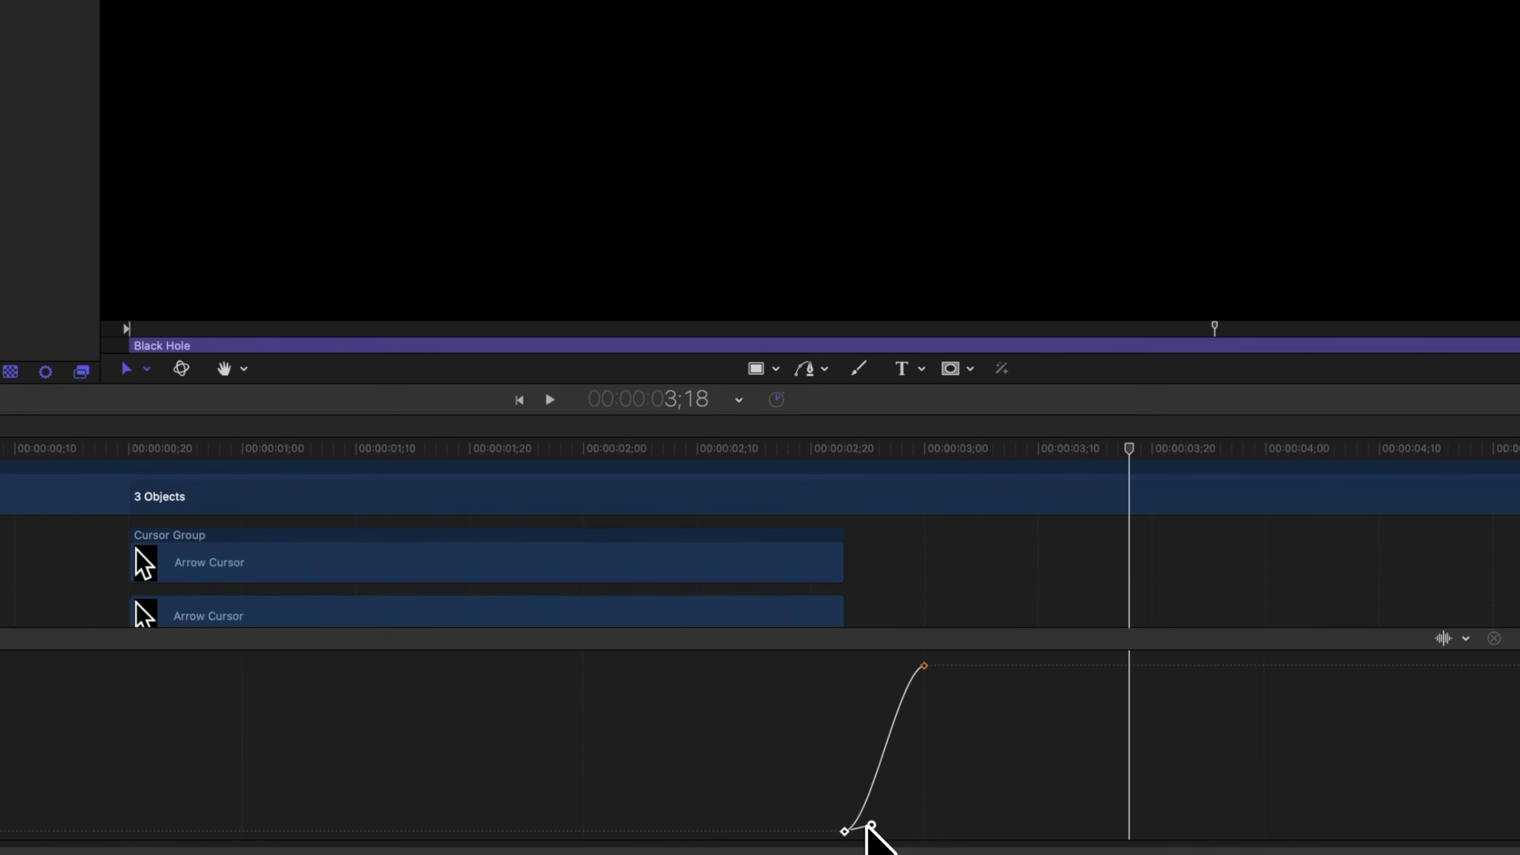
pyautogui.moveTo(870, 825); pyautogui.dragTo(902, 831)
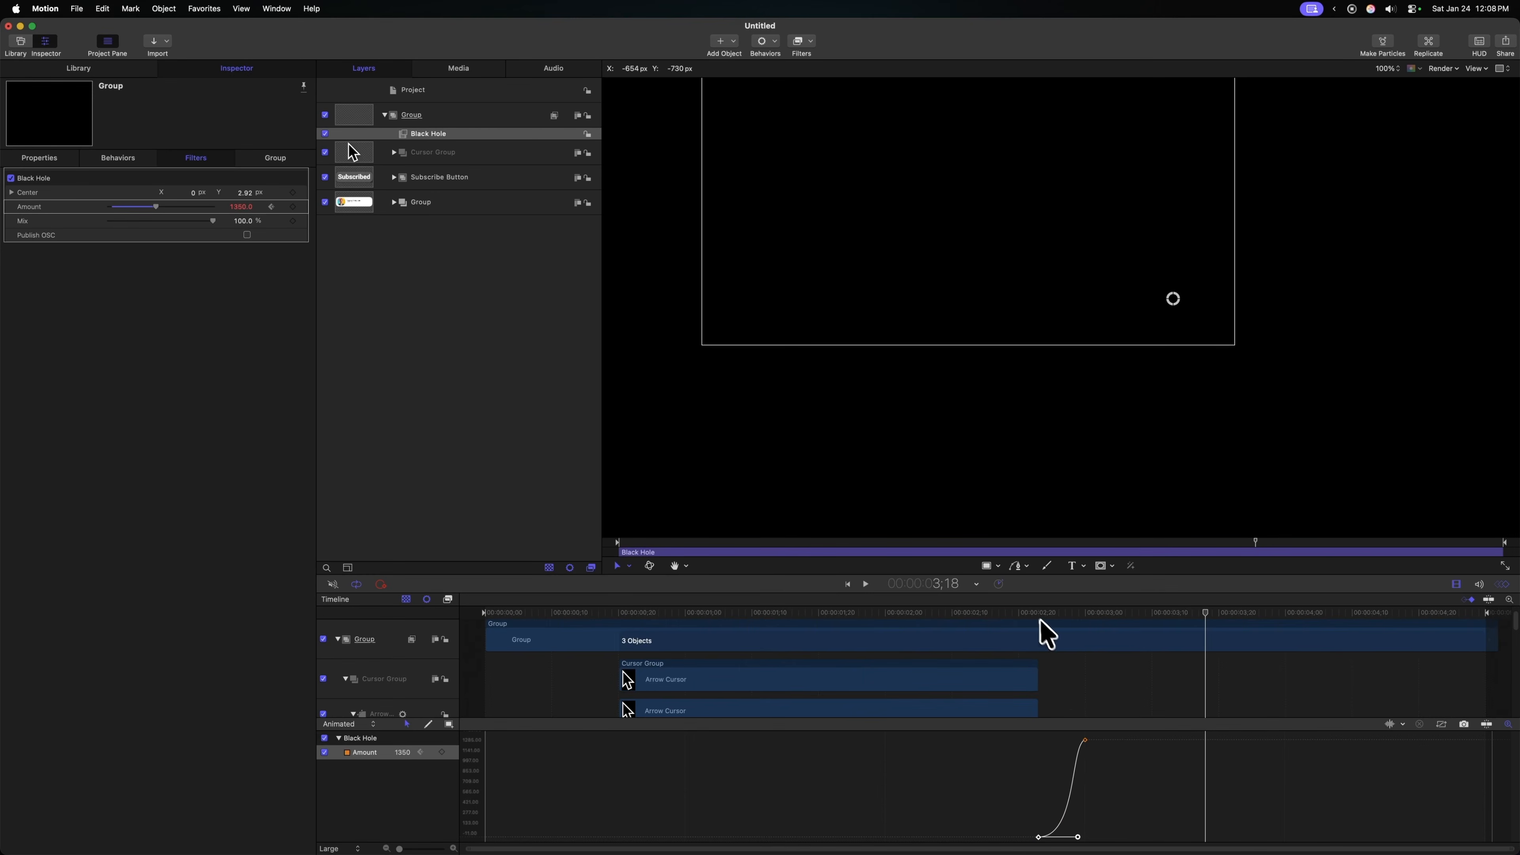
pyautogui.click(833, 448)
pyautogui.press('space')
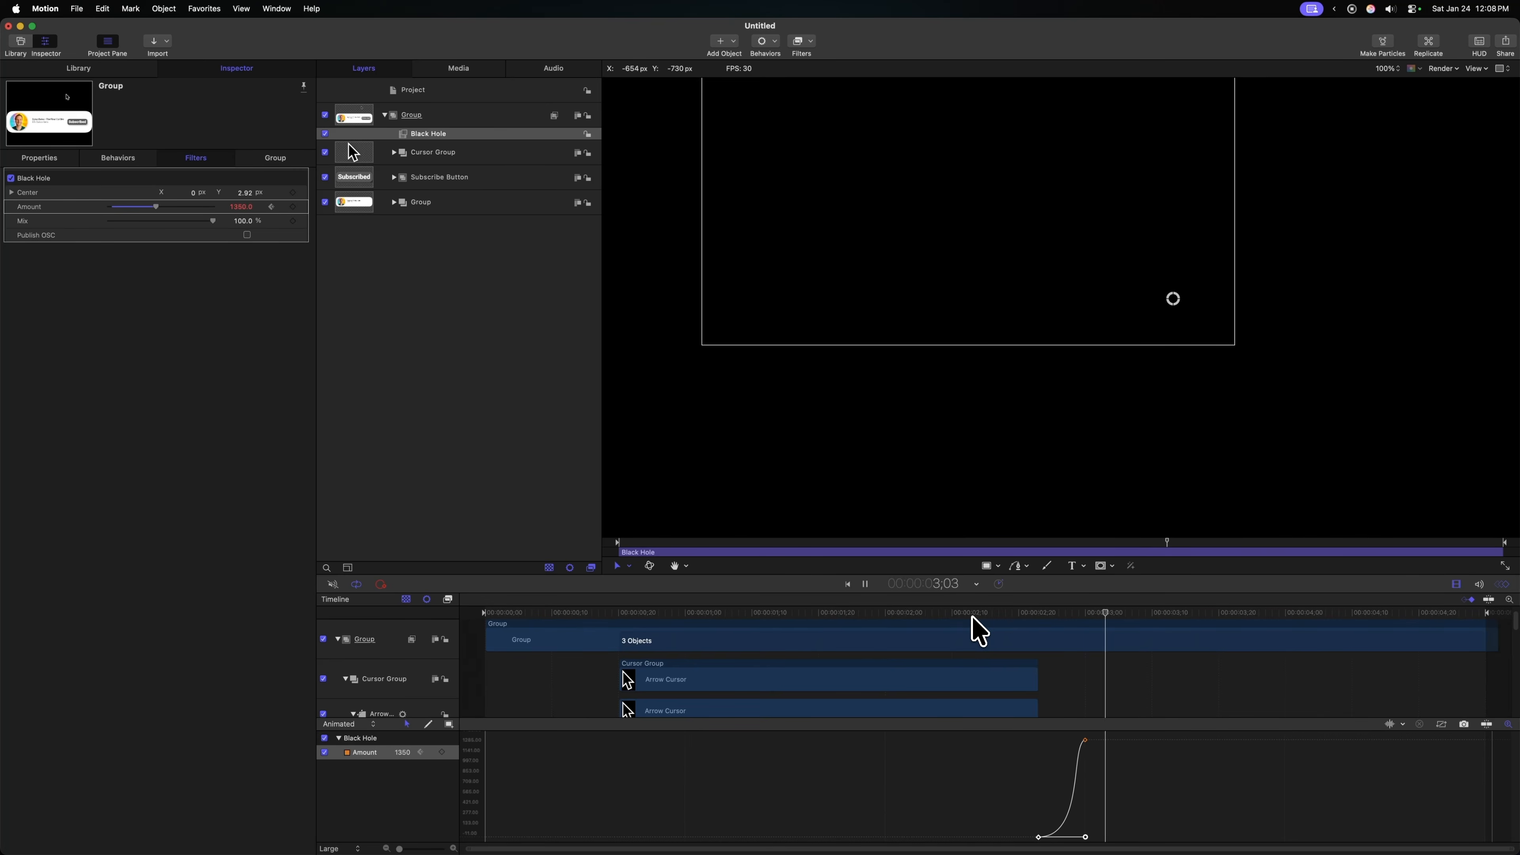
pyautogui.click(964, 626)
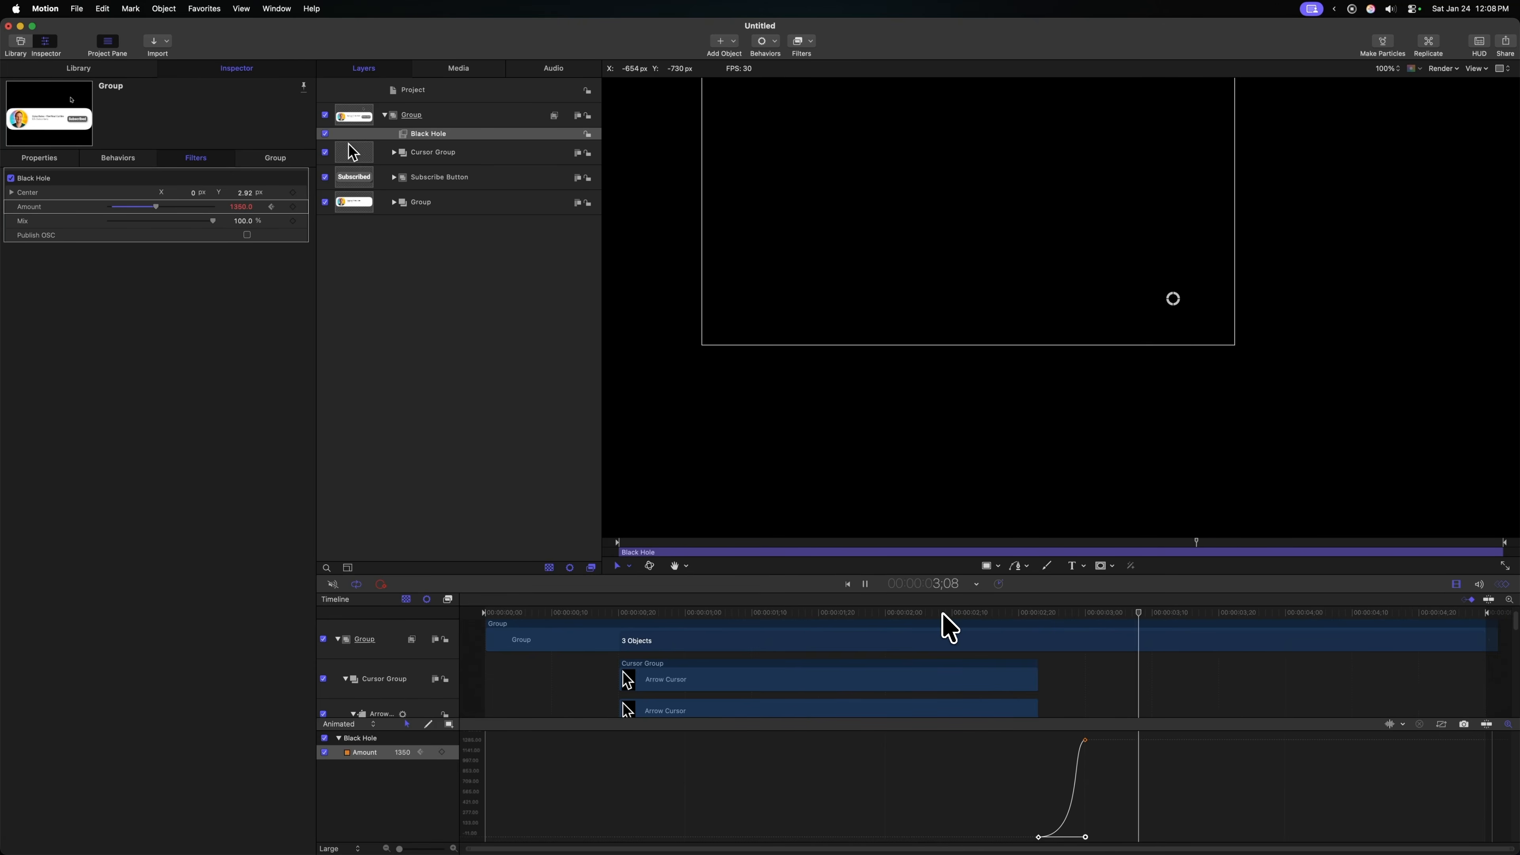
pyautogui.click(943, 615)
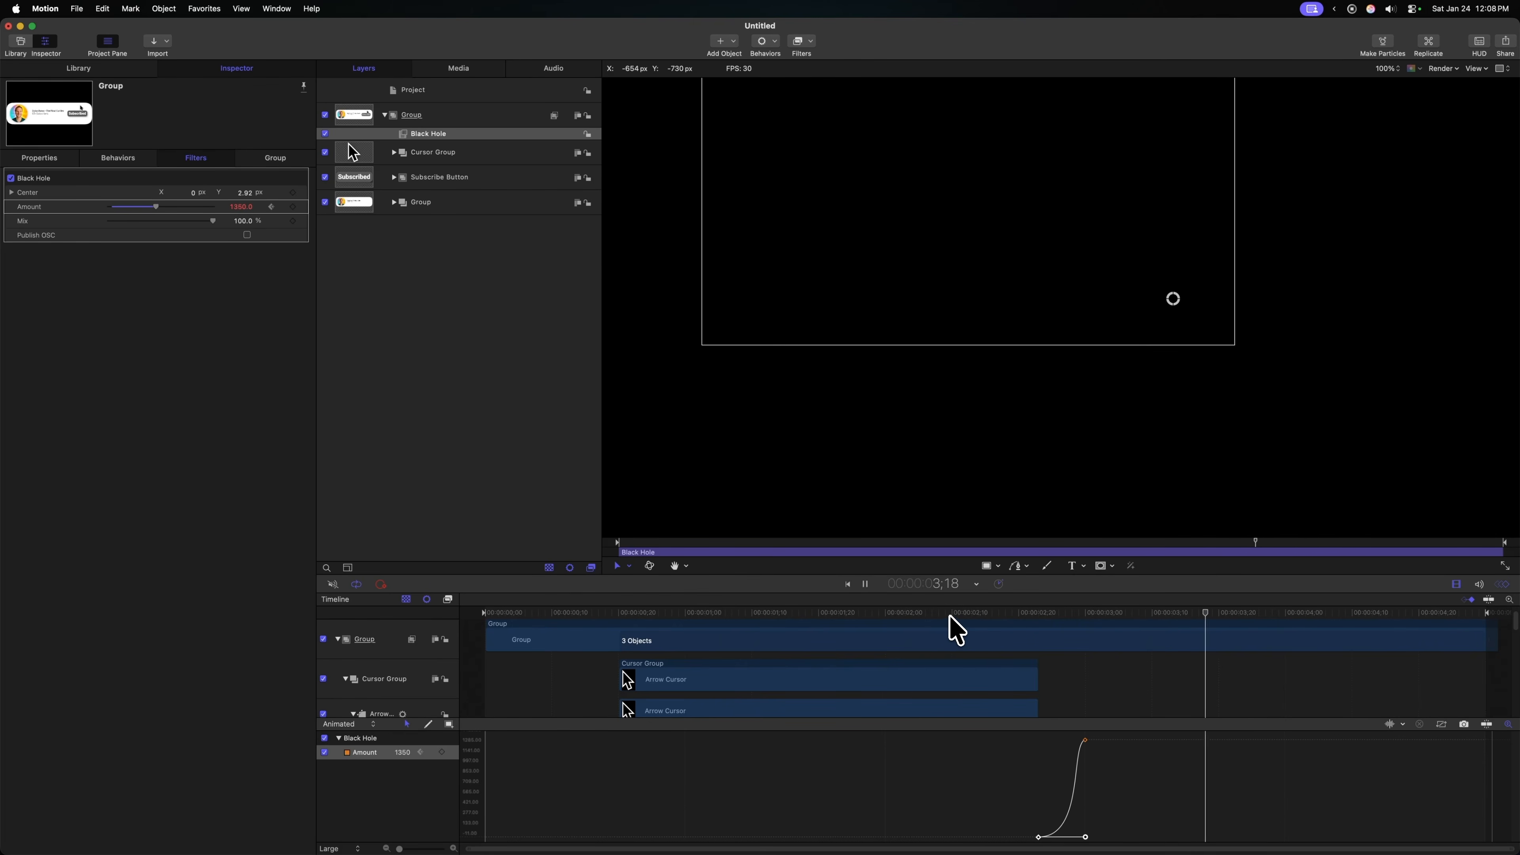
pyautogui.click(951, 616)
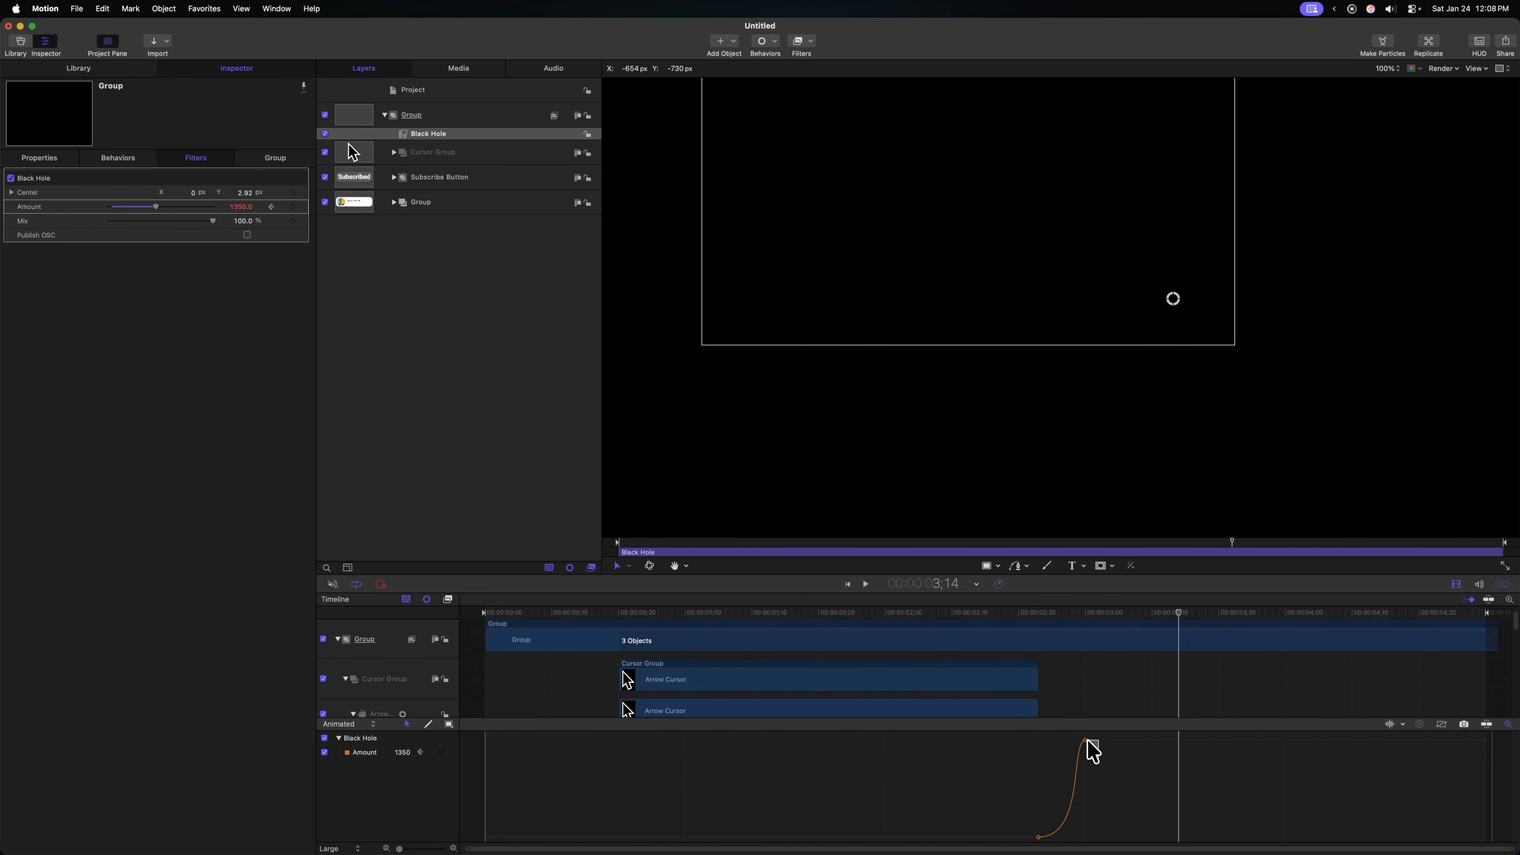
# Step: Move the final Black Hole Amount keyframe to 3;08 and play the animation back
pyautogui.moveTo(1085, 743); pyautogui.dragTo(1091, 742)
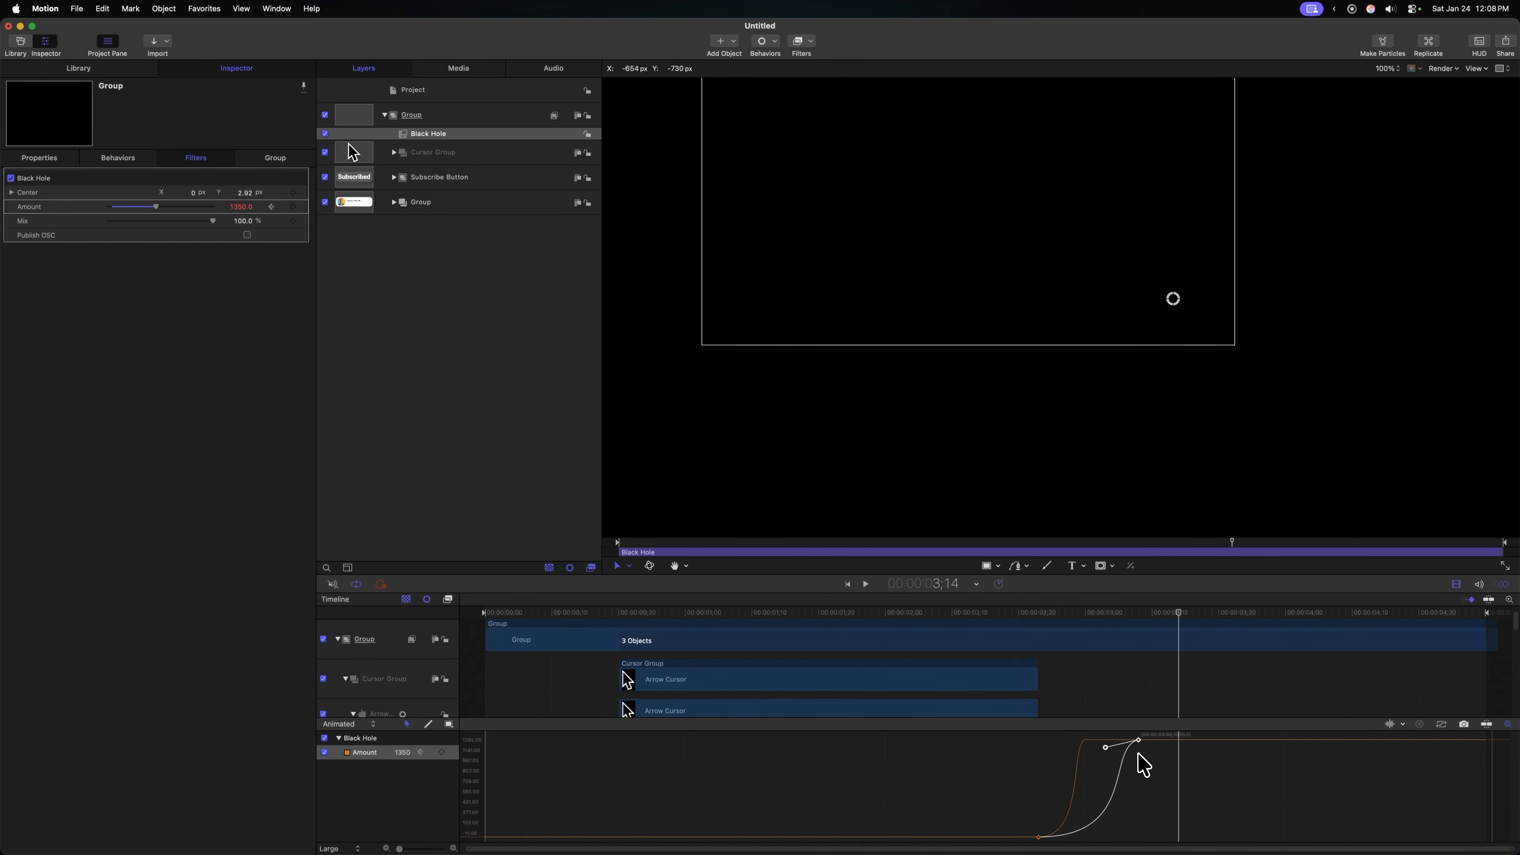
pyautogui.click(974, 612)
pyautogui.press('space')
pyautogui.press('space')
pyautogui.click(985, 613)
pyautogui.press('space')
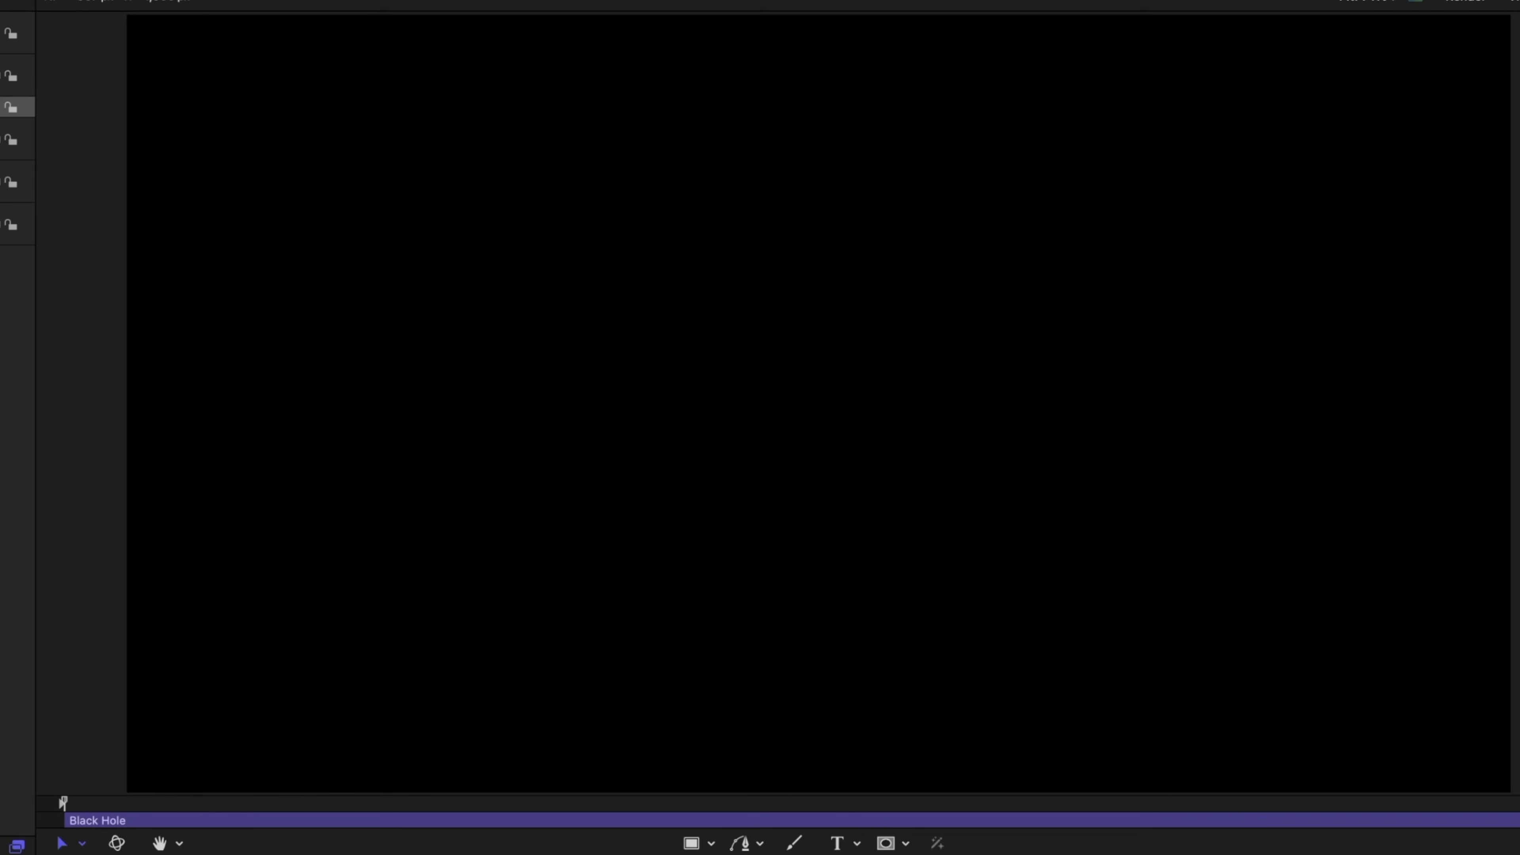
pyautogui.press('space')
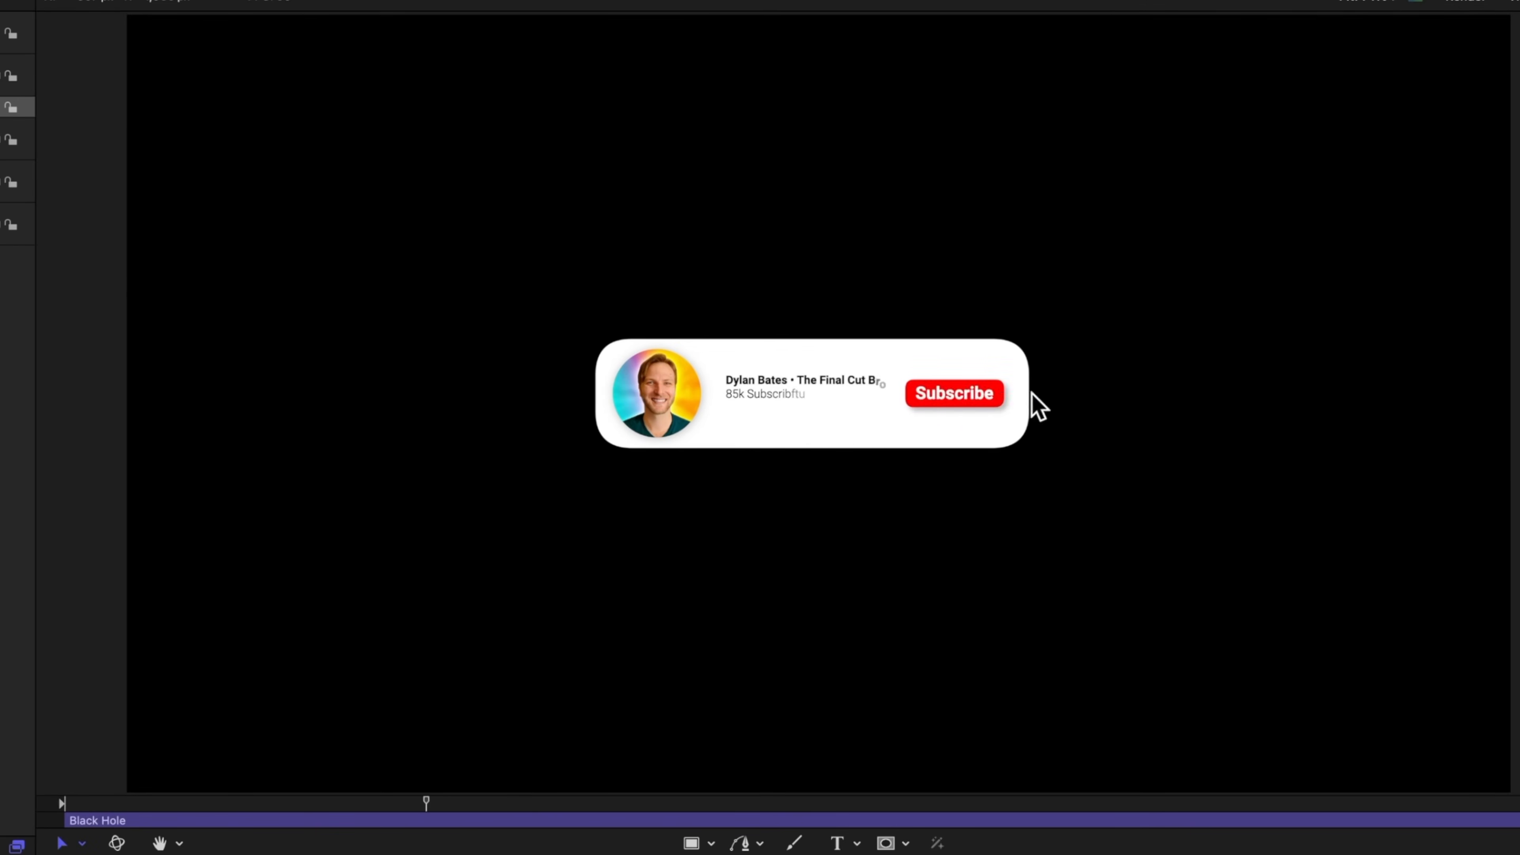